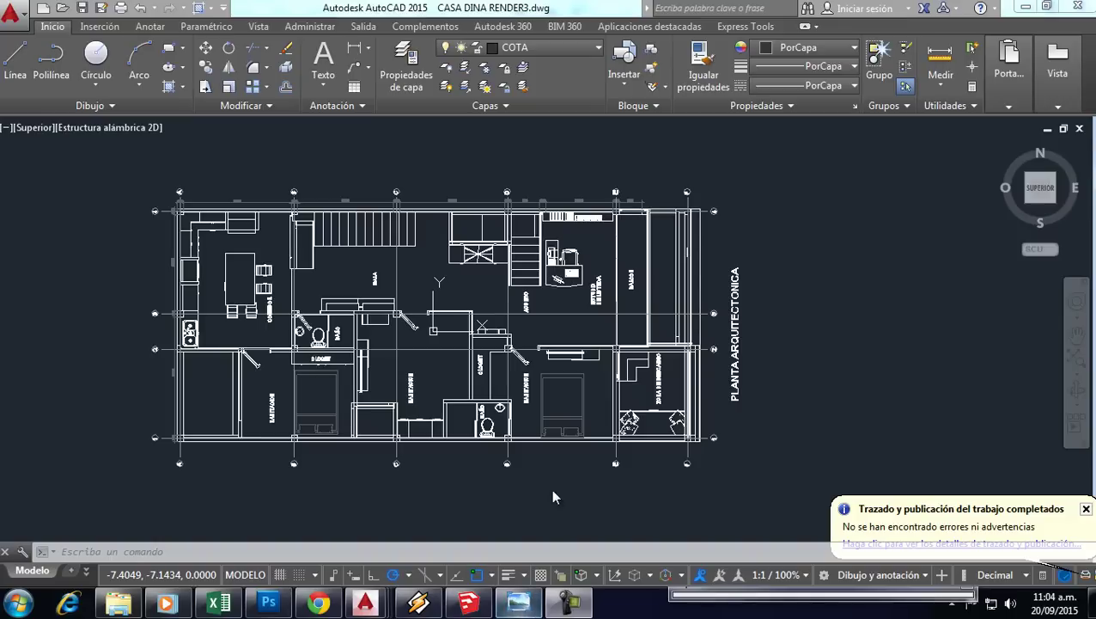
Step: Check the finished 3D render, then return to the maximized CASA DINA RENDER3 drawing
left_click(518, 604)
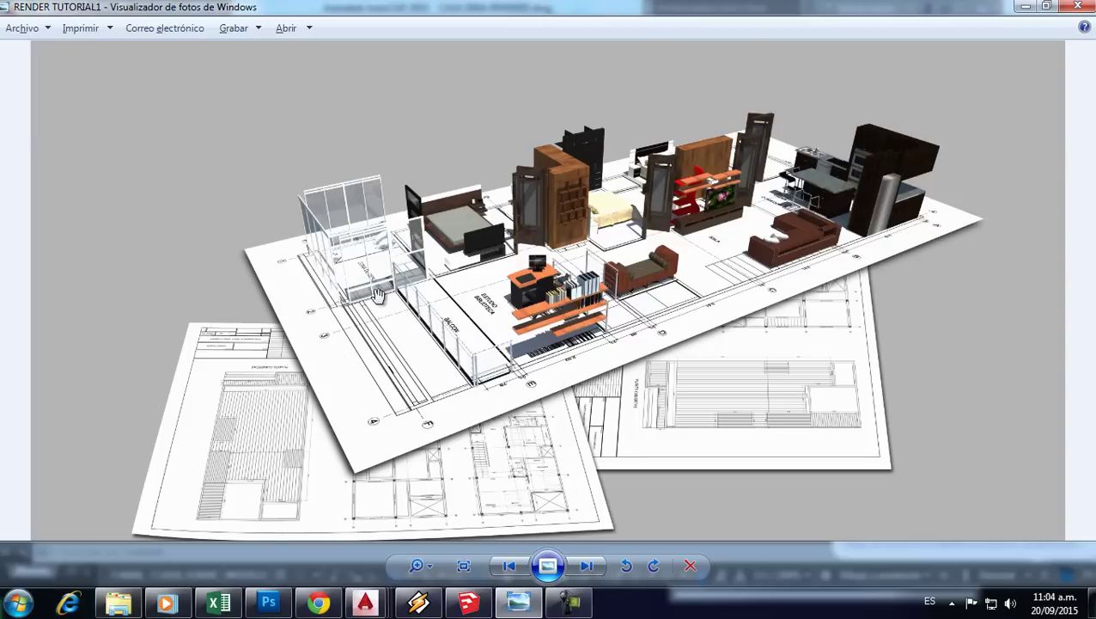
mouse_move(365, 602)
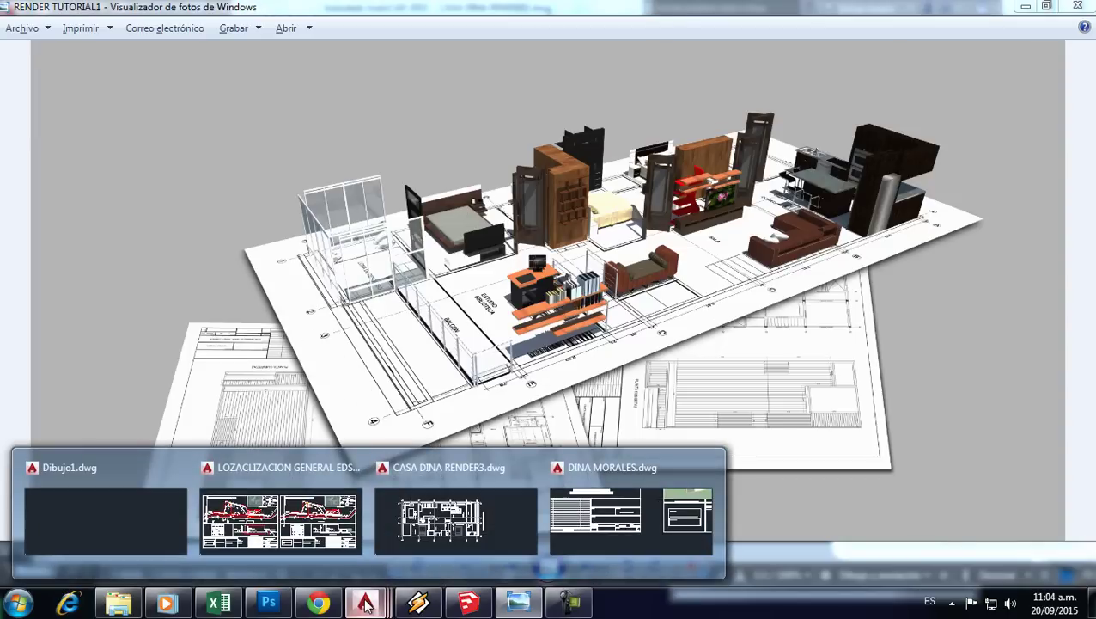
left_click(445, 521)
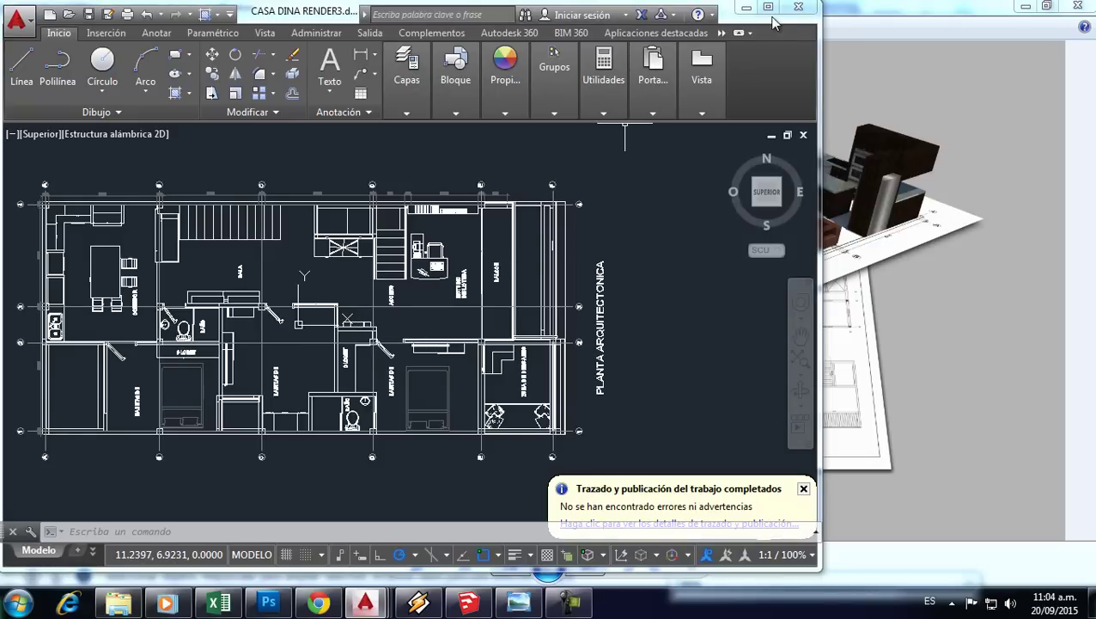
left_click(768, 7)
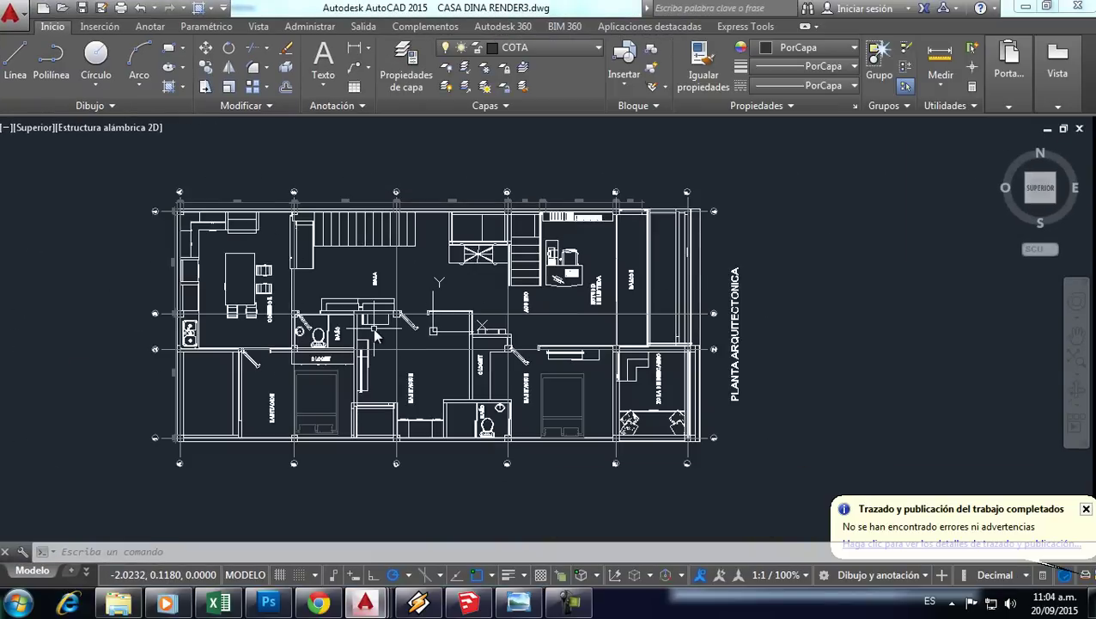
Step: Start a plot with the DWG To PDF plotter on ISO full bleed B2 paper
key("ctrl+p")
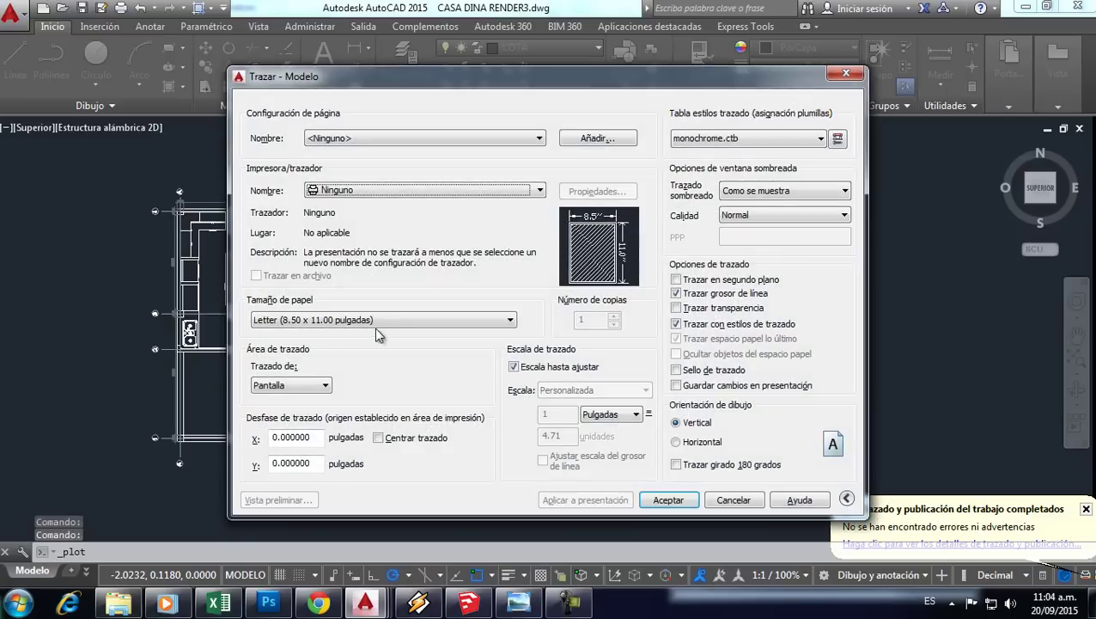
left_click(388, 195)
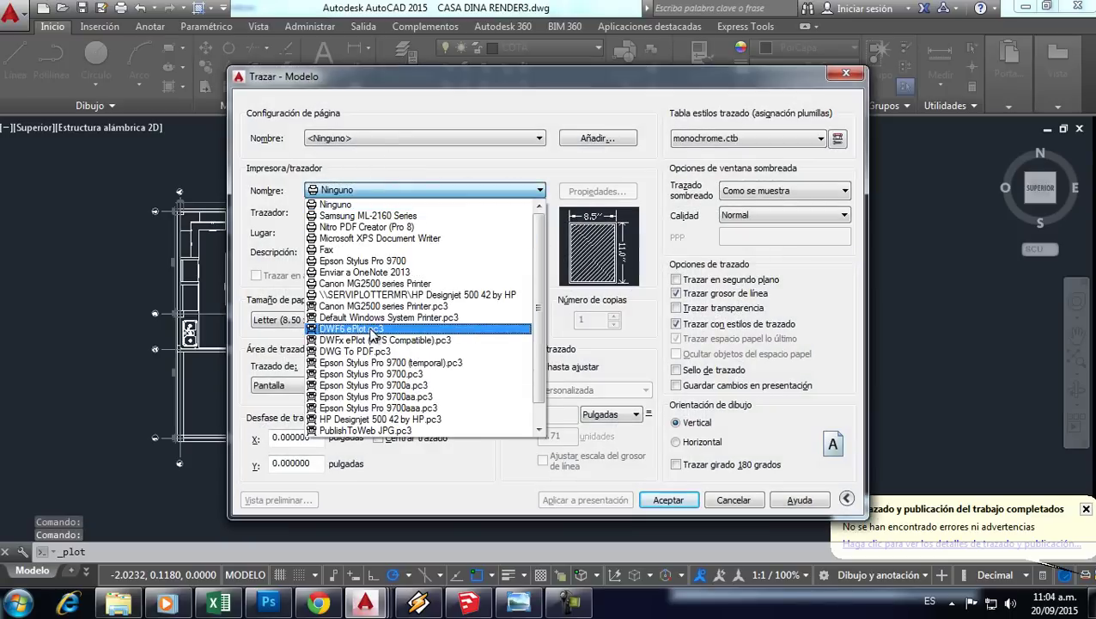
left_click(370, 354)
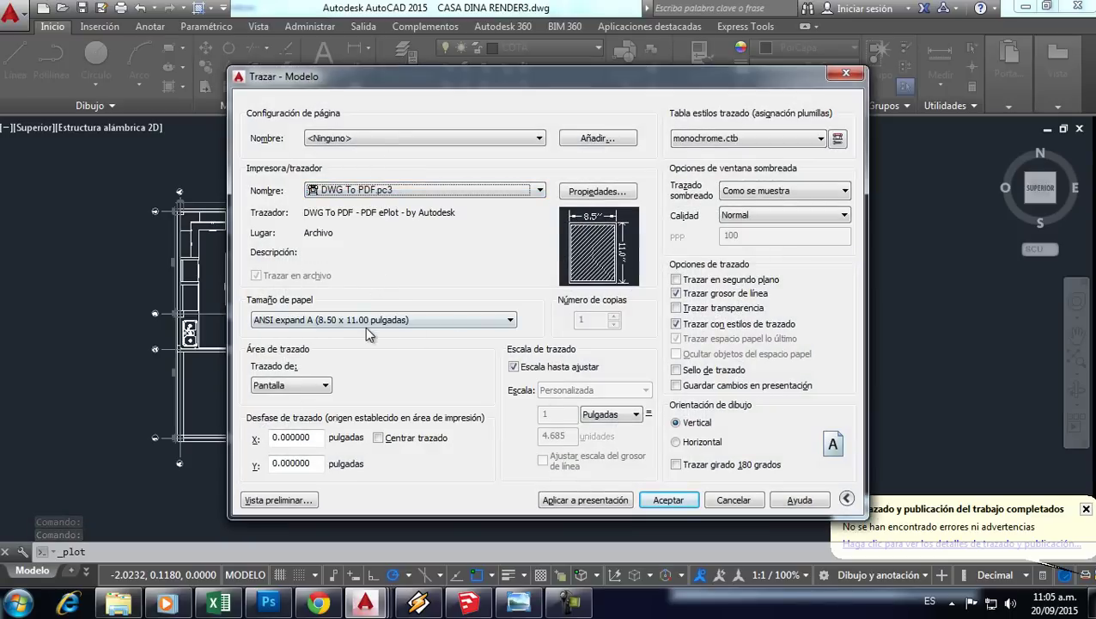
left_click(370, 320)
scroll(378, 258, "up", 5)
scroll(387, 215, "up", 3)
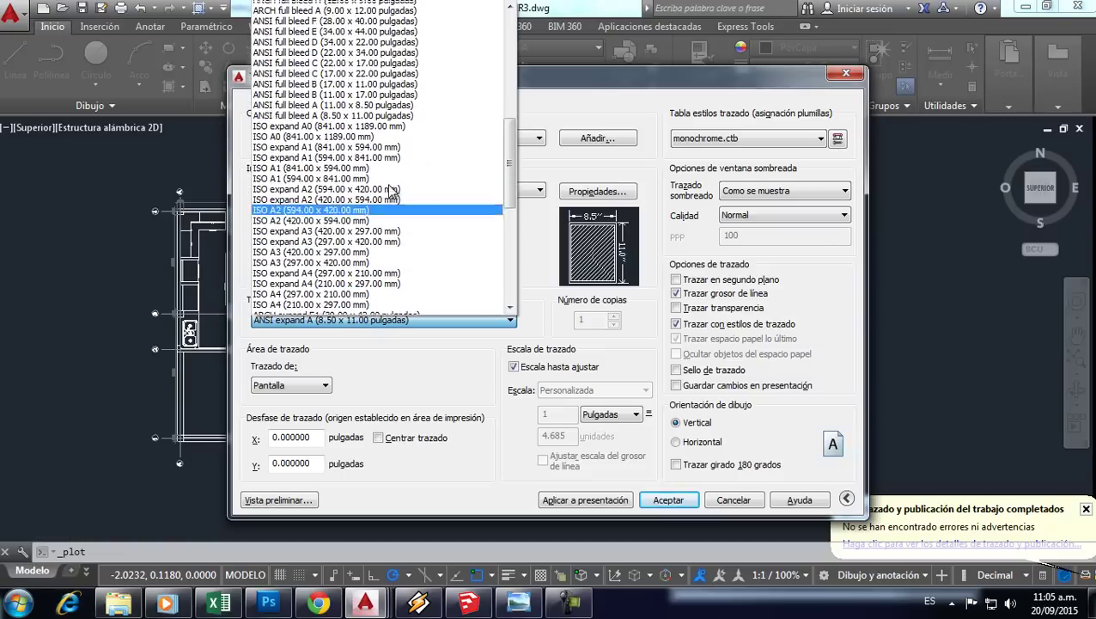
scroll(391, 197, "up", 5)
scroll(391, 189, "up", 5)
scroll(391, 189, "up", 3)
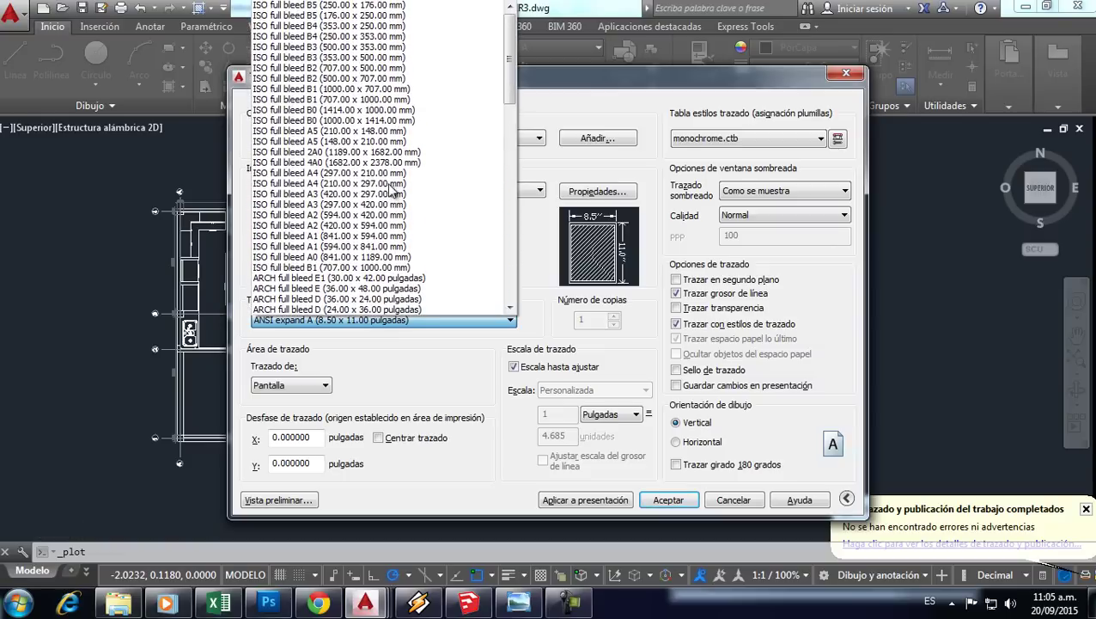
left_click(382, 83)
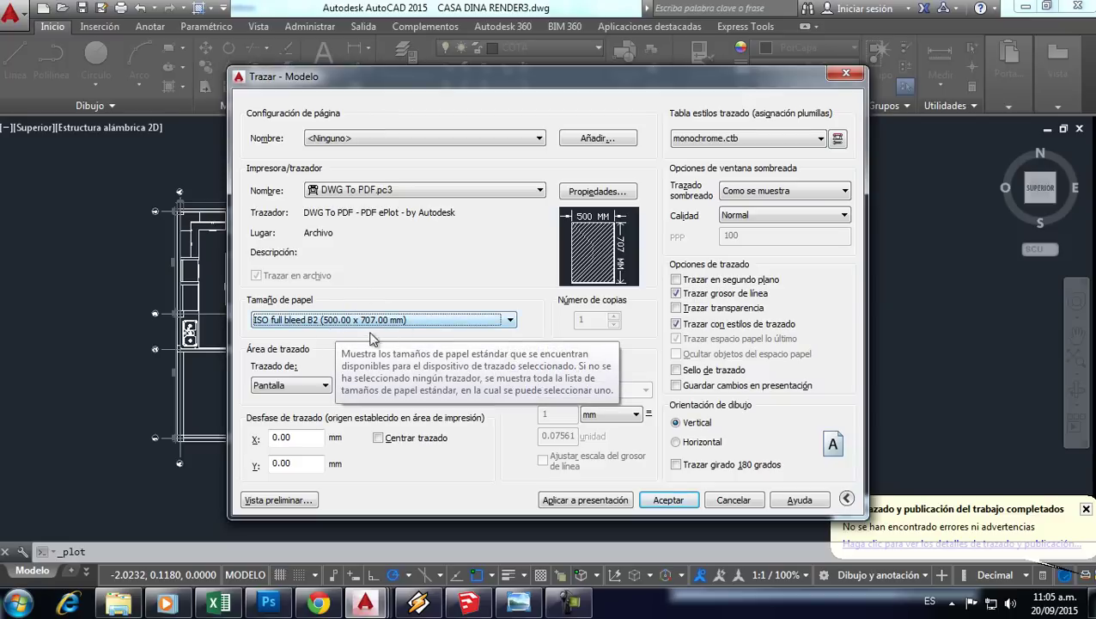
Step: Plot a window around the plan, landscape and centred, and accept the settings
left_click(292, 385)
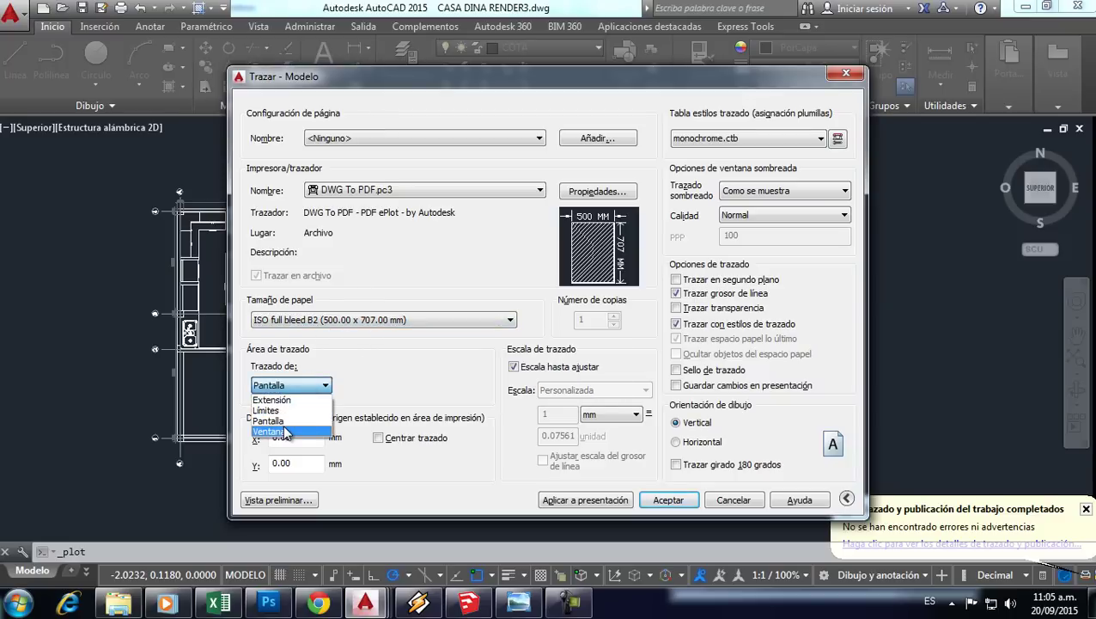
left_click(286, 432)
left_click(134, 171)
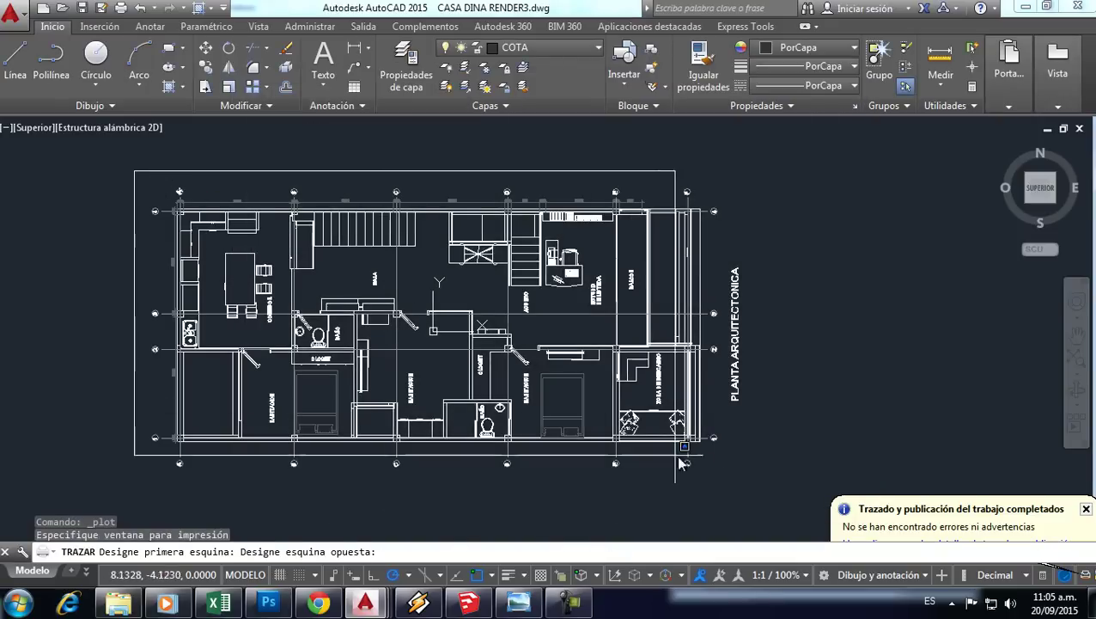
left_click(765, 485)
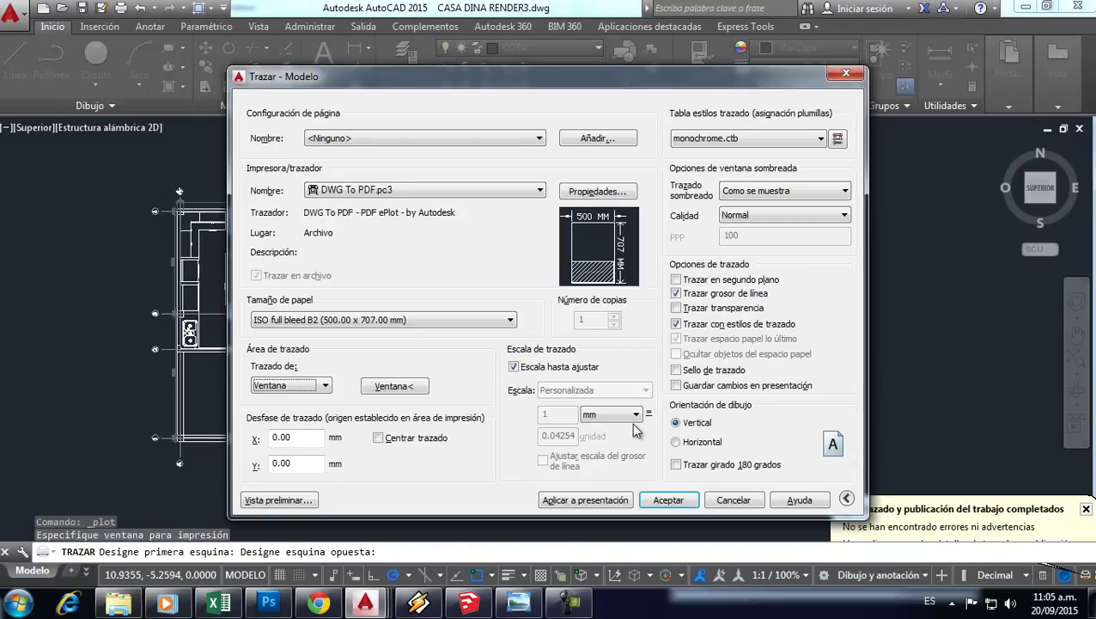
left_click(675, 442)
left_click(397, 438)
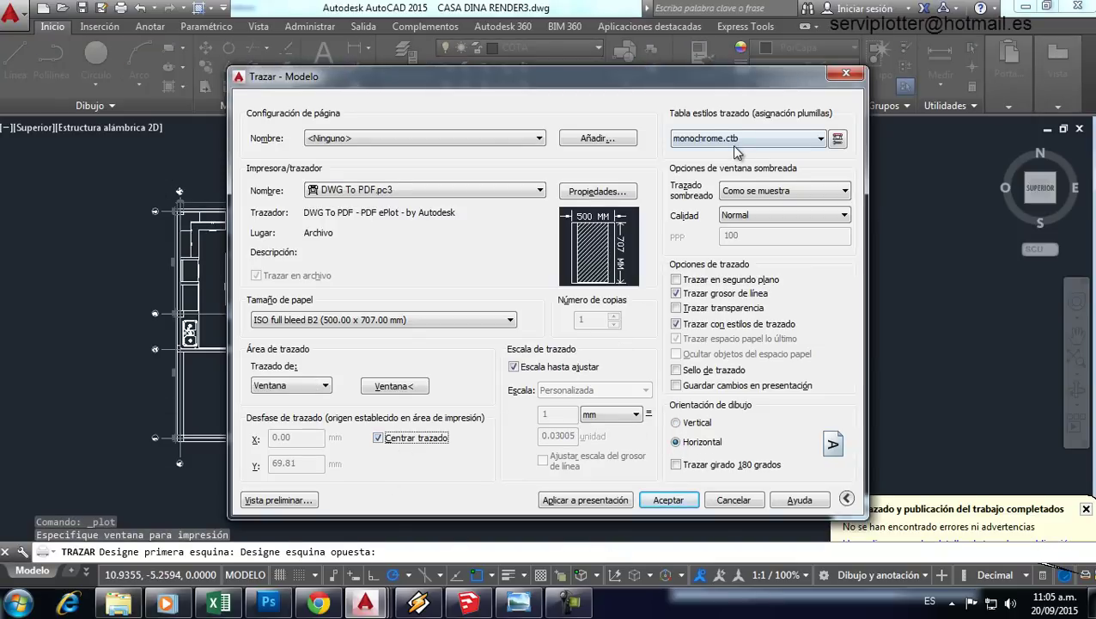
left_click(667, 499)
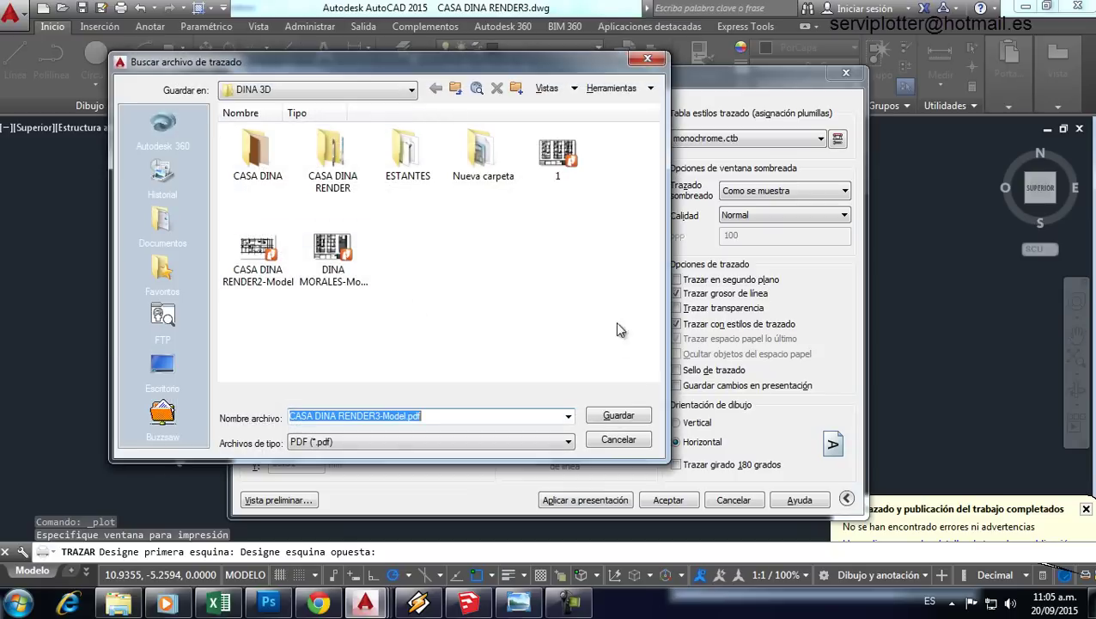
Step: Save CASA DINA RENDER3-Model.pdf, close it in Nitro, and bring the DINA 3D folder back
left_click(619, 416)
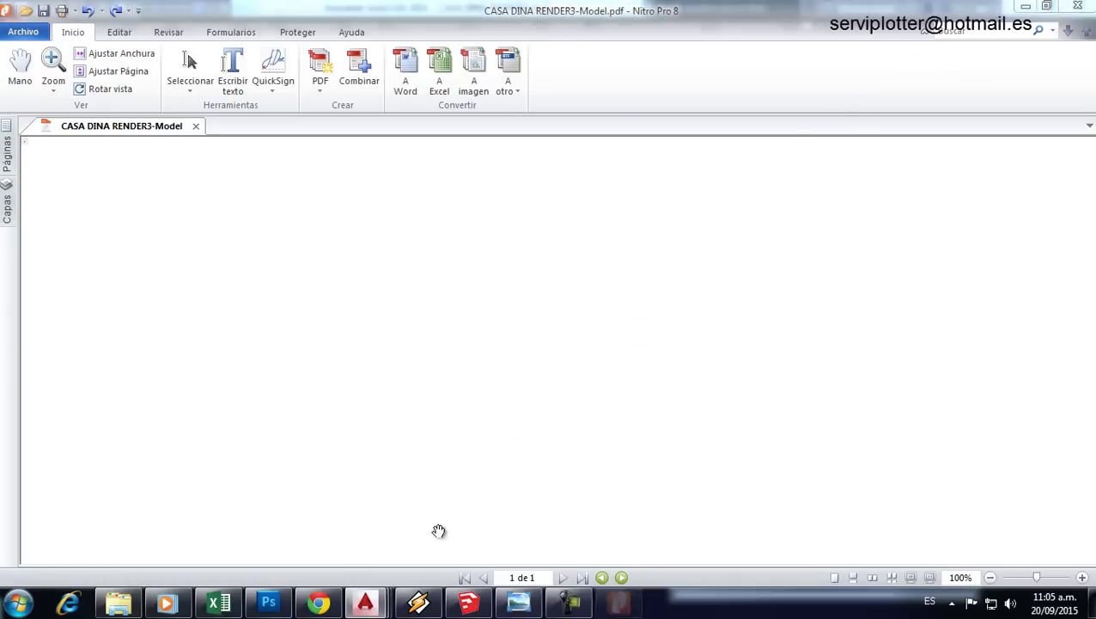
left_click(1075, 7)
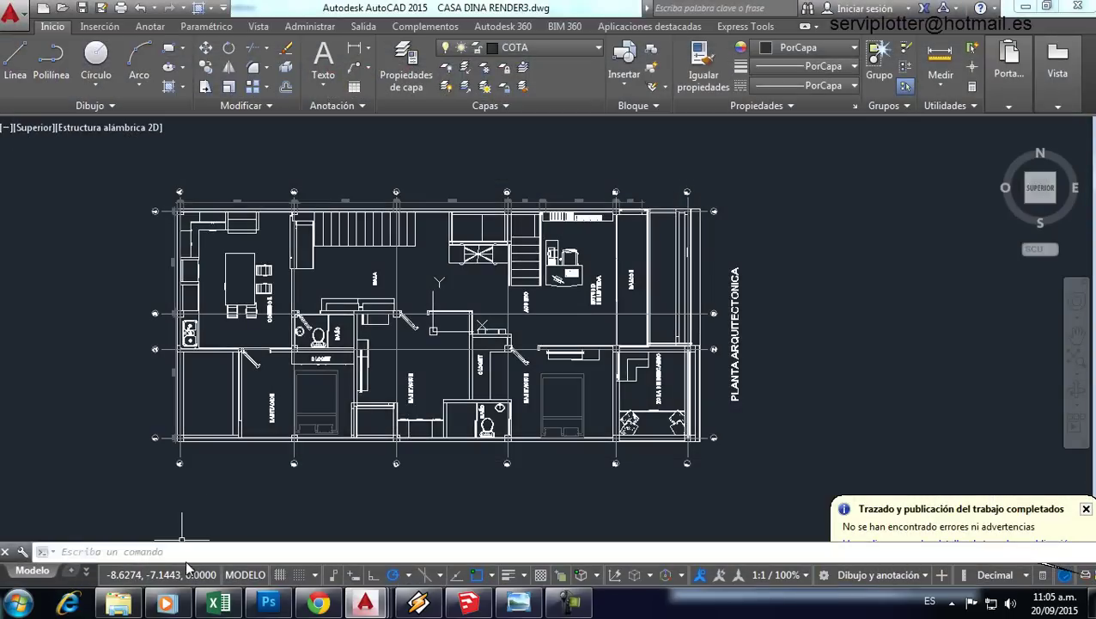
left_click(118, 605)
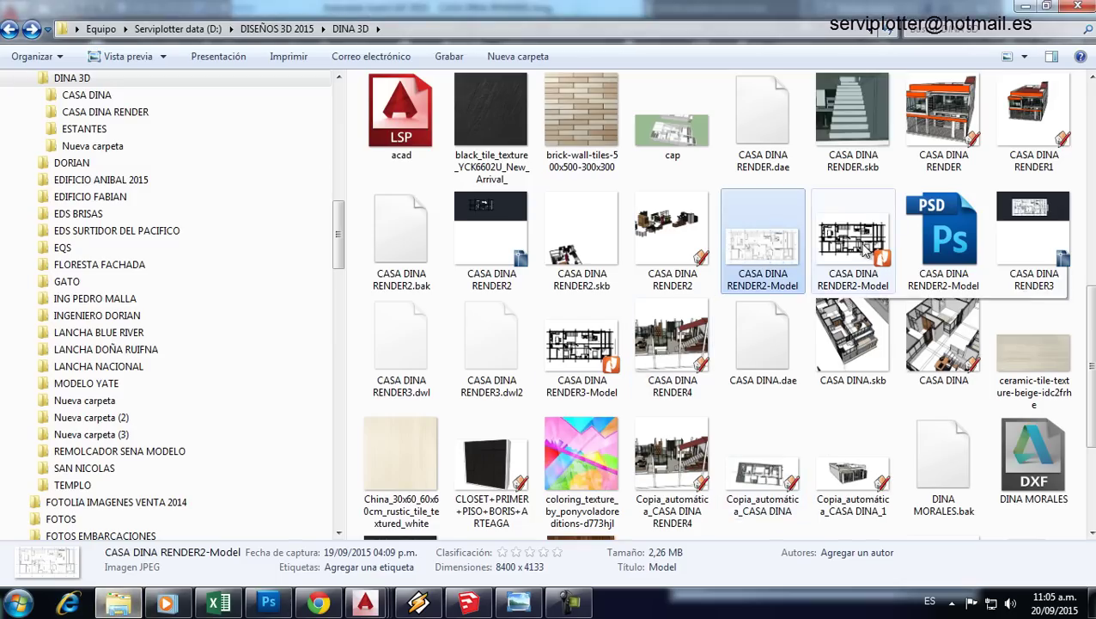
mouse_move(852, 240)
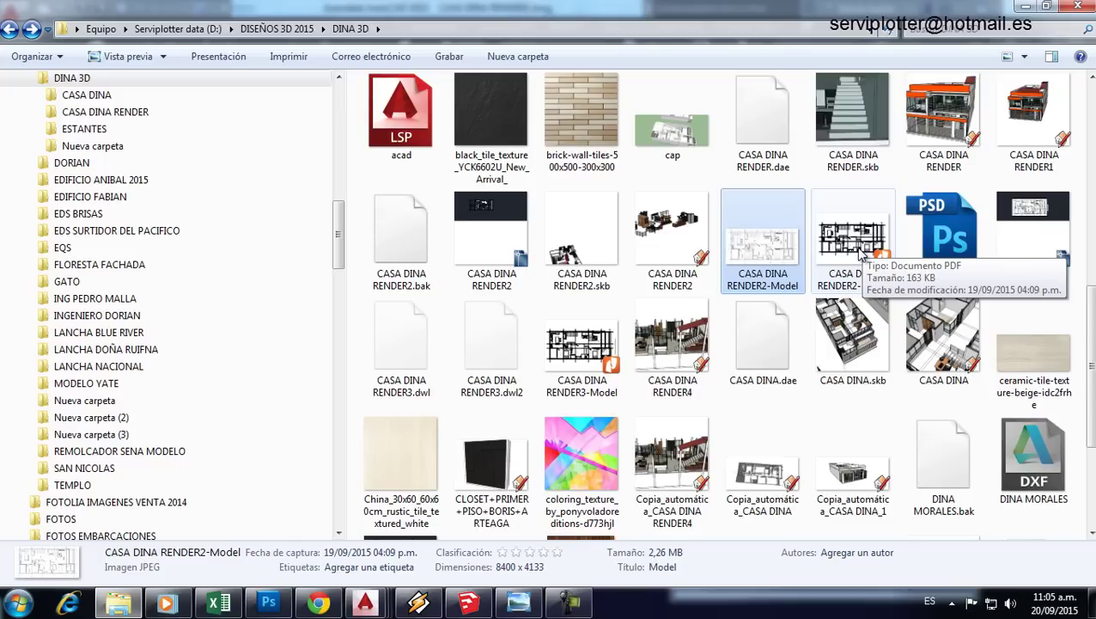
Step: Drag the CASA DINA RENDER2-Model PDF over the taskbar into Photoshop
left_click_drag(859, 249, 370, 573)
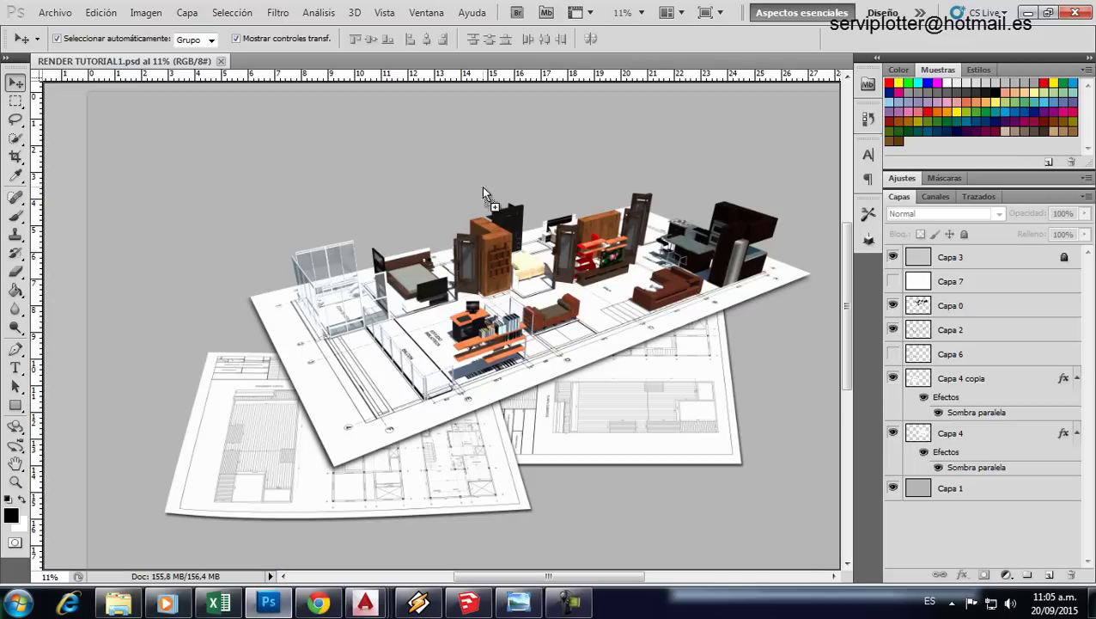
left_click_drag(370, 573, 530, 59)
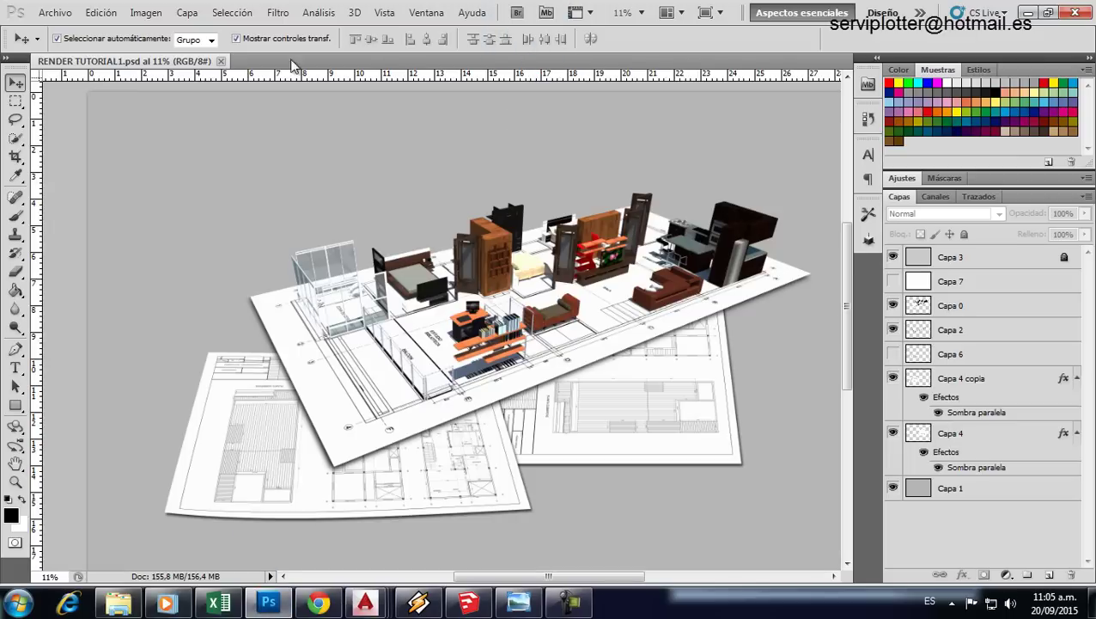
Step: Close RENDER TUTORIAL1 and drop the CASA DINA RENDER2-Model PDF onto the Photoshop workspace
left_click(54, 12)
left_click(390, 37)
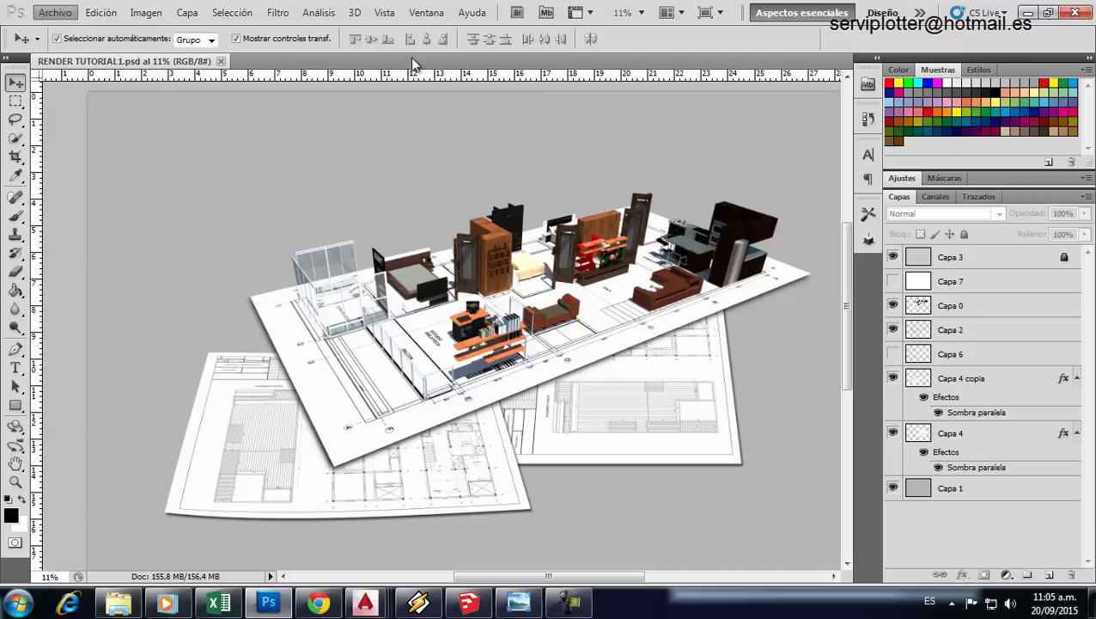
left_click(220, 61)
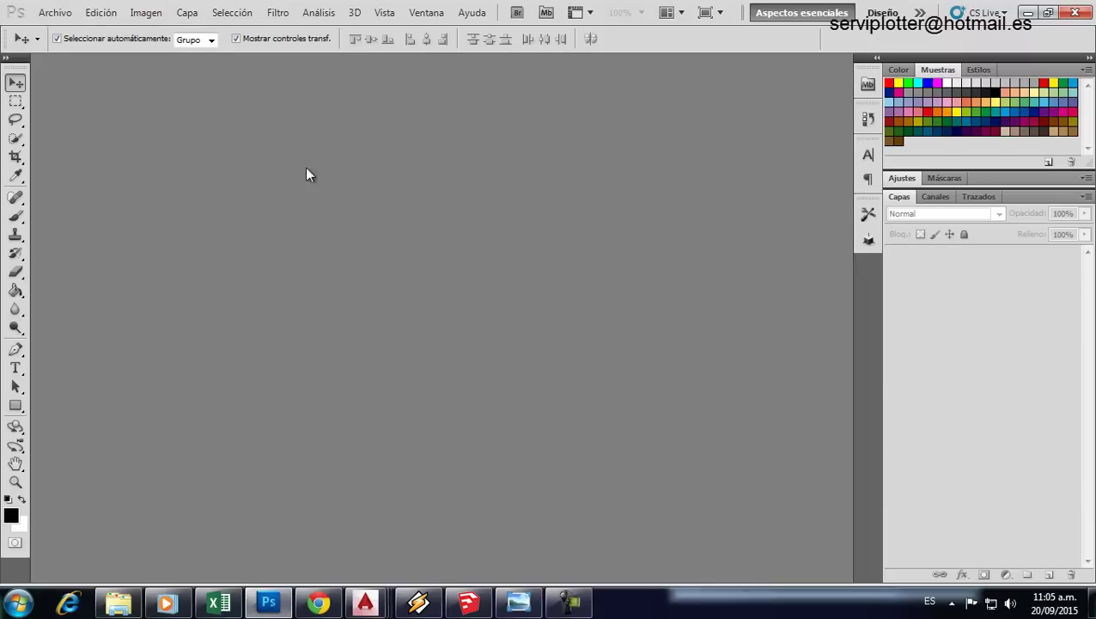
left_click(118, 602)
left_click_drag(845, 269, 277, 608)
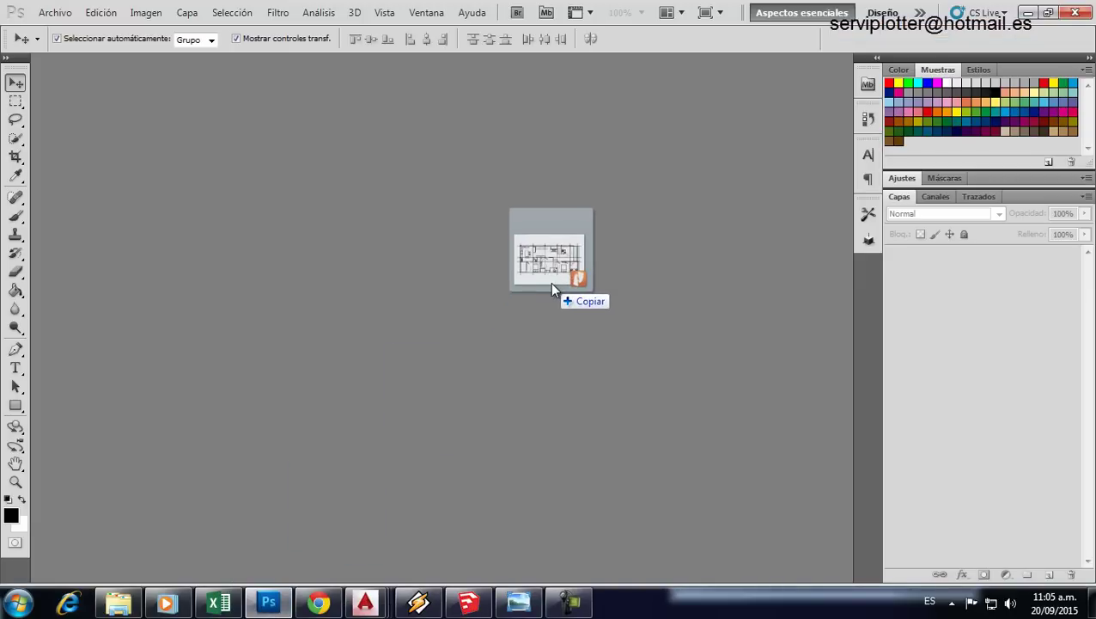
left_click_drag(277, 608, 549, 283)
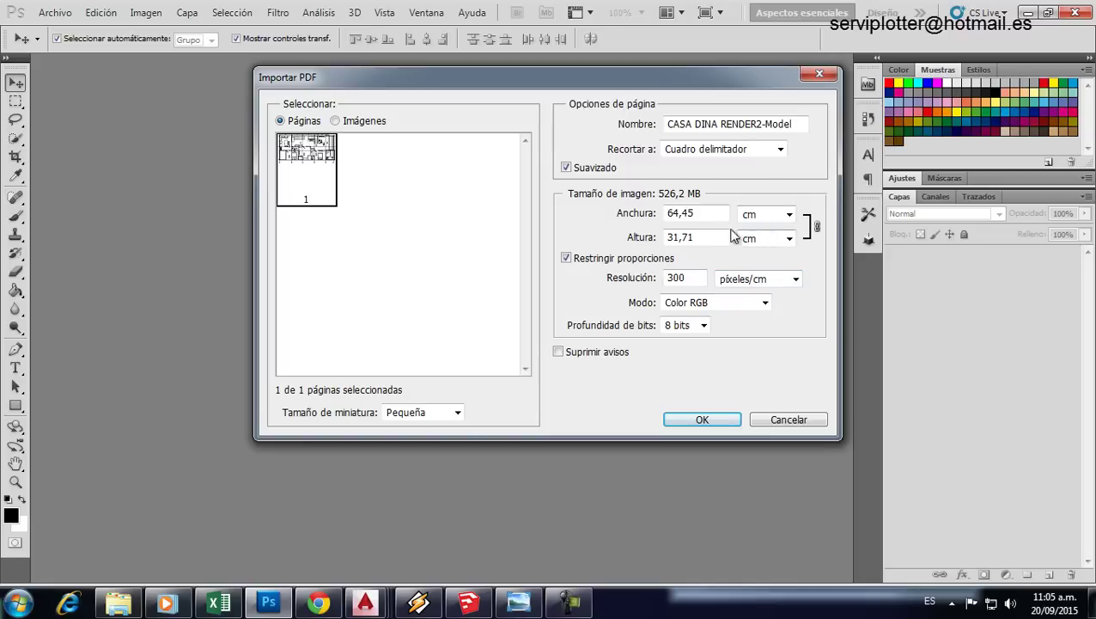
Step: Import the floor plan PDF at 28 cm wide (13,78 cm tall), 300 pixels/cm
left_click_drag(710, 216, 627, 221)
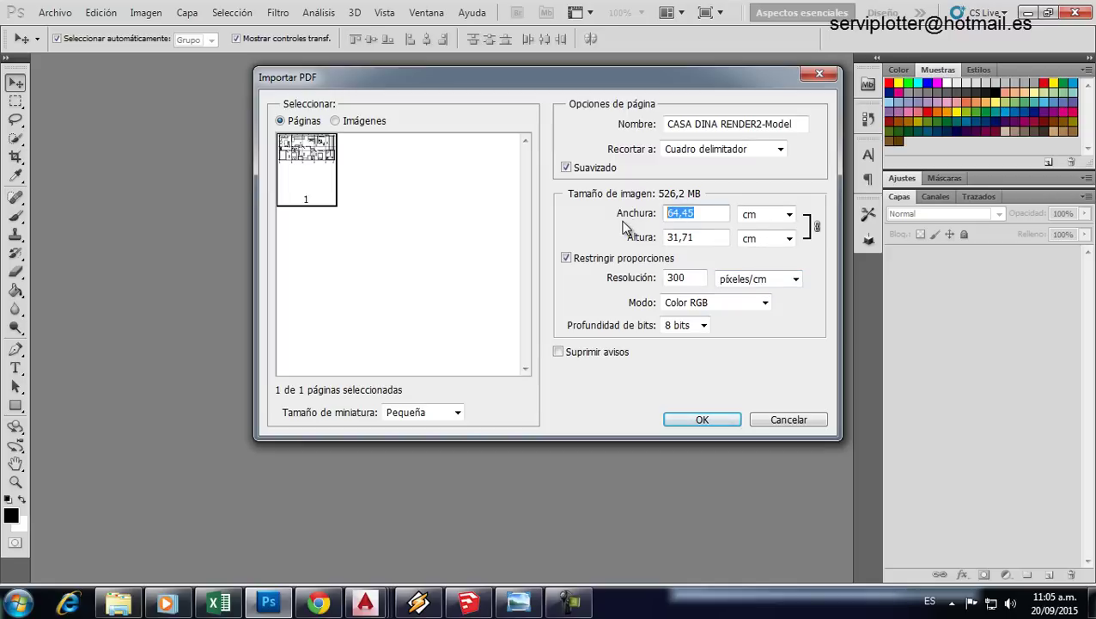
type("28")
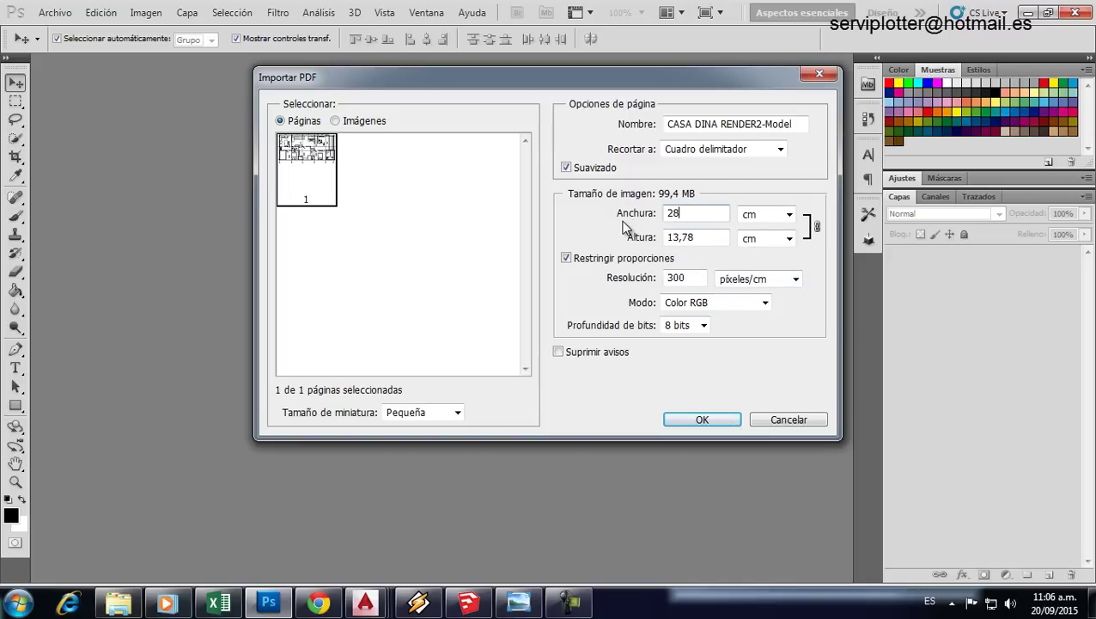
left_click(691, 418)
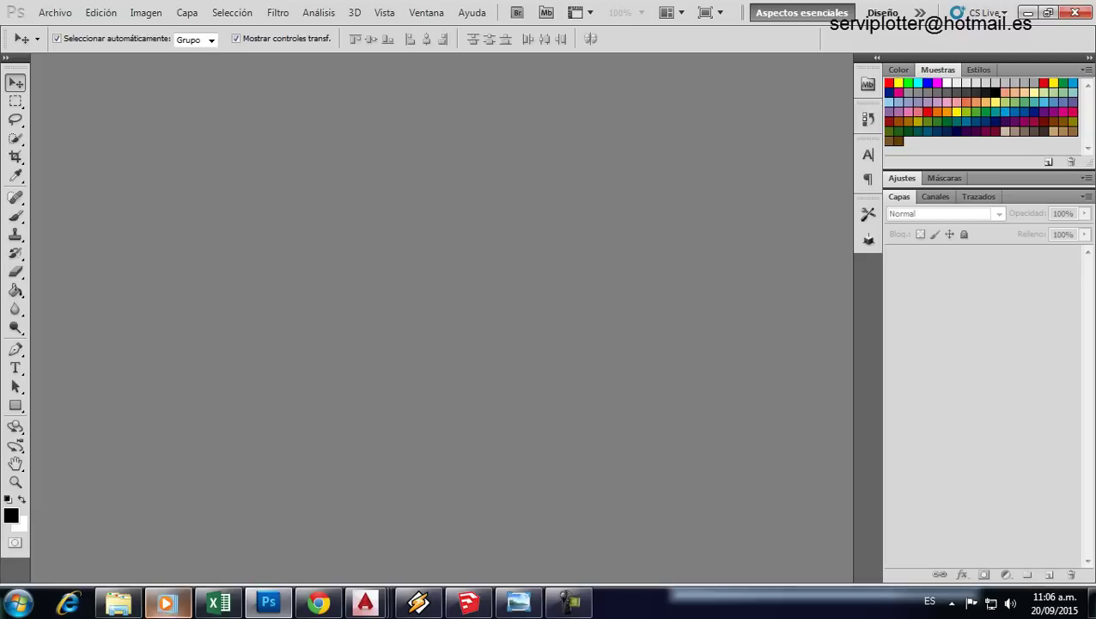
Step: Preview the CASA DINA RENDER2-Model JPEG in Photo Viewer, then switch to SketchUp's RENDER4 model
left_click(117, 601)
left_click(770, 257)
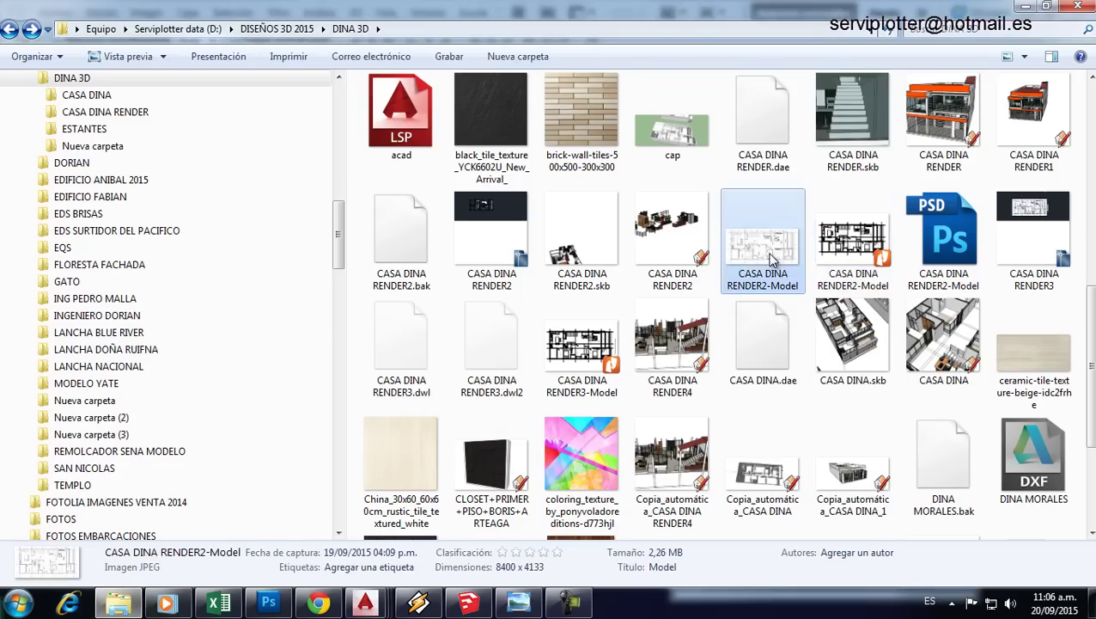
double_click(771, 258)
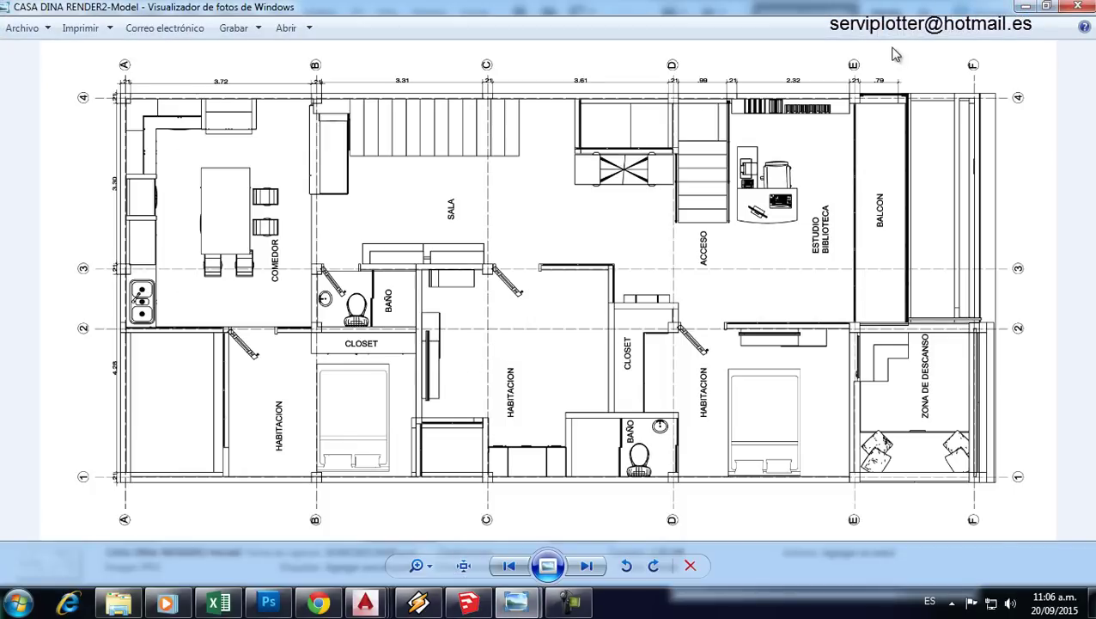
left_click(1024, 6)
left_click(468, 602)
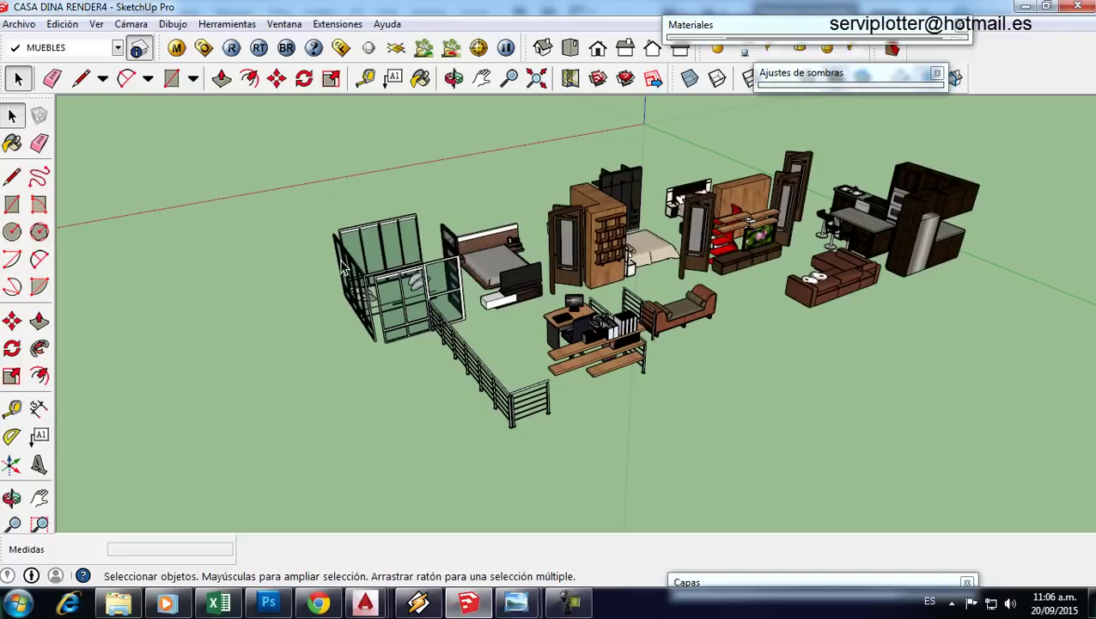
Step: Try importing the CASA DINA RENDER2-Model image into SketchUp and dismiss the invalid-image error
left_click_drag(343, 268, 262, 201)
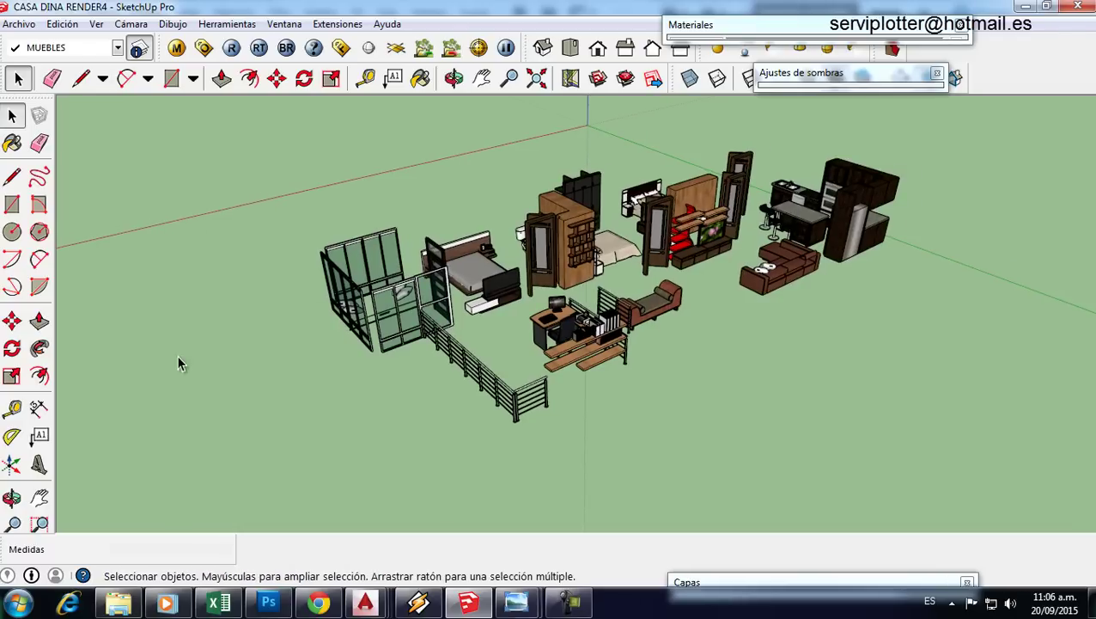
left_click(18, 23)
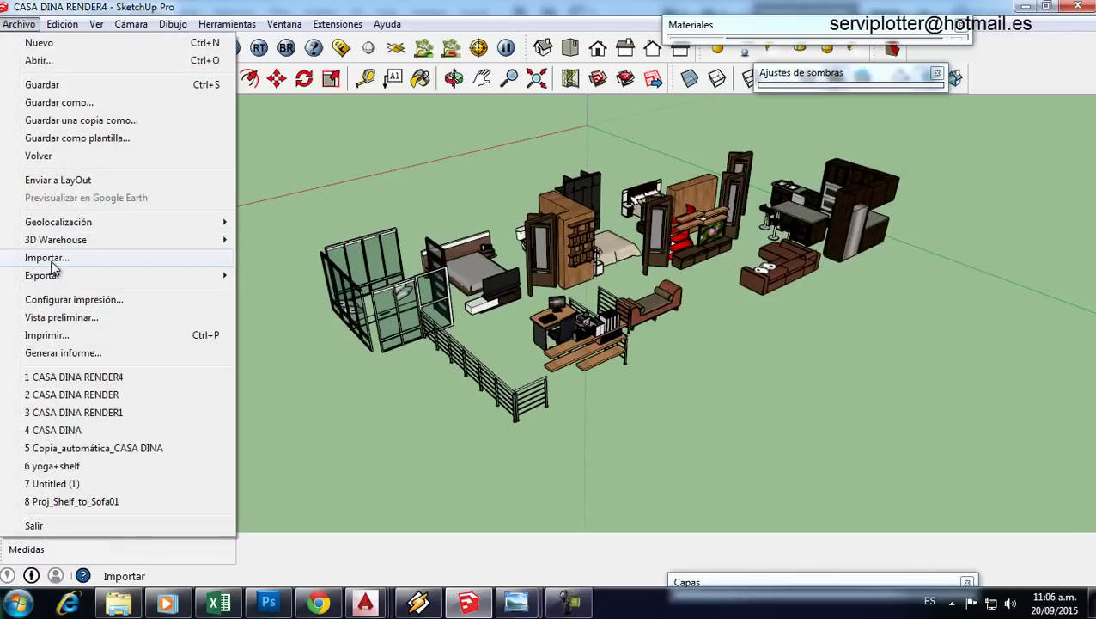
left_click(52, 259)
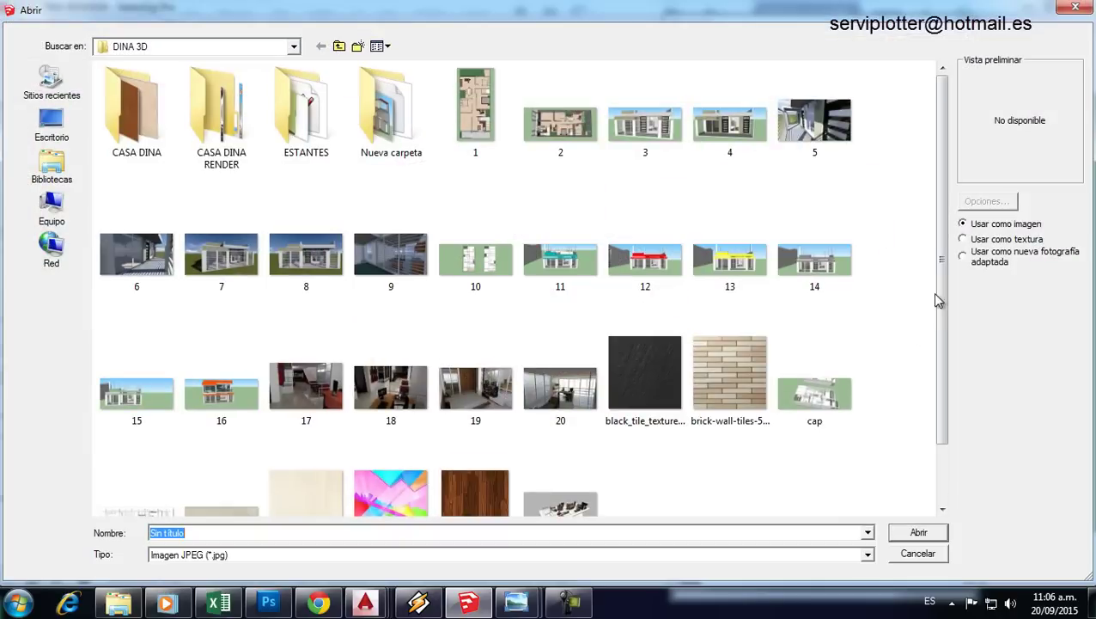
scroll(940, 297, "down", 2)
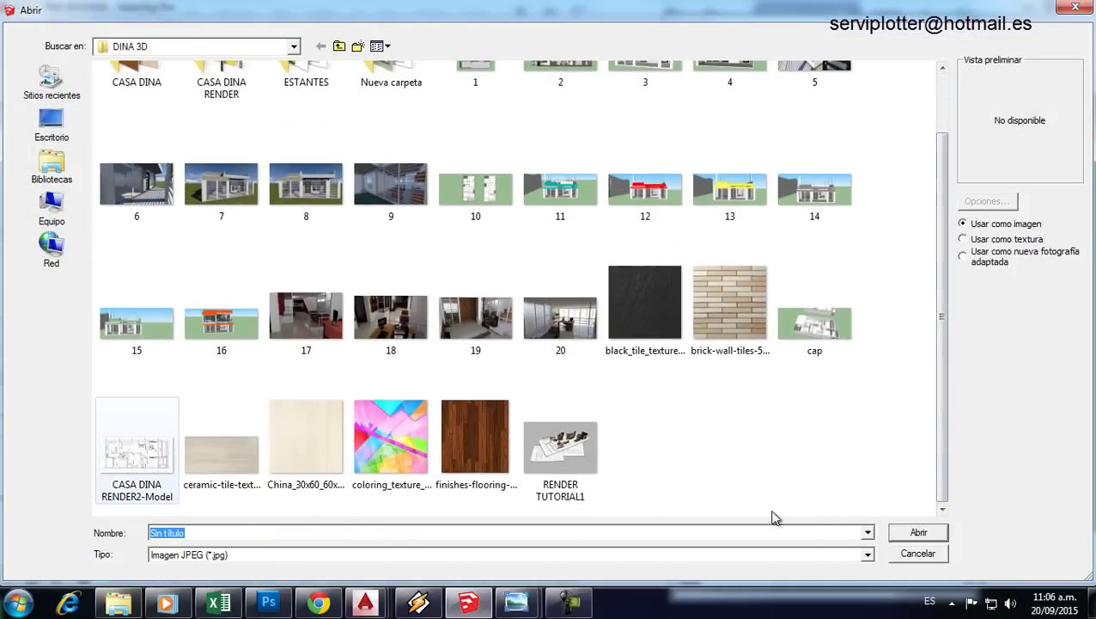
left_click(137, 451)
left_click(918, 532)
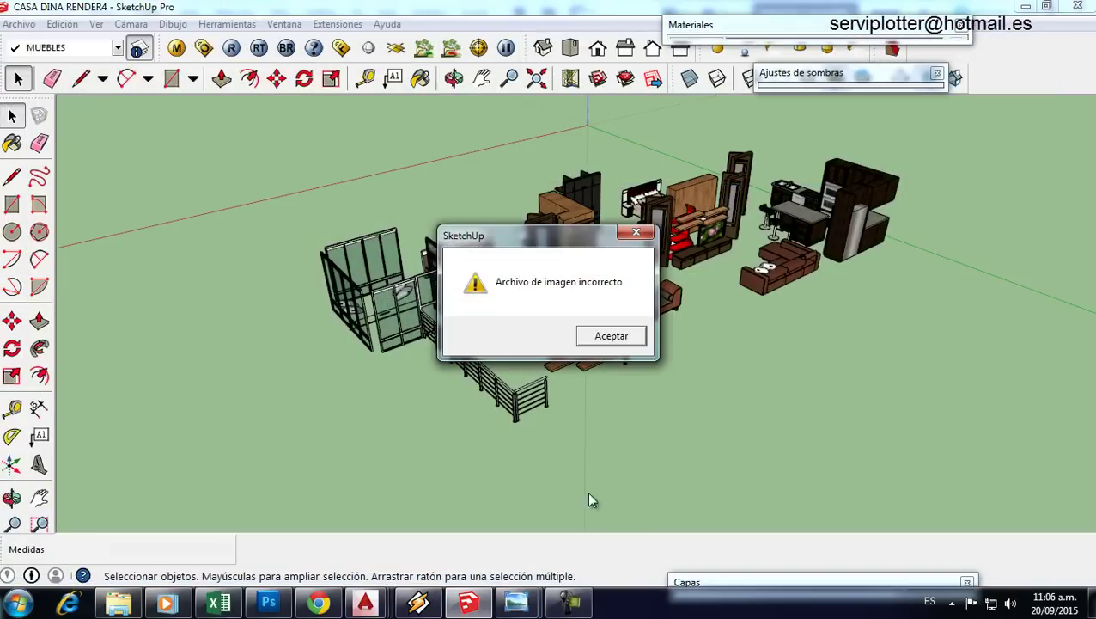
left_click(611, 337)
Step: Cycle through the Explorer and SketchUp windows, ending in Photoshop
left_click(118, 601)
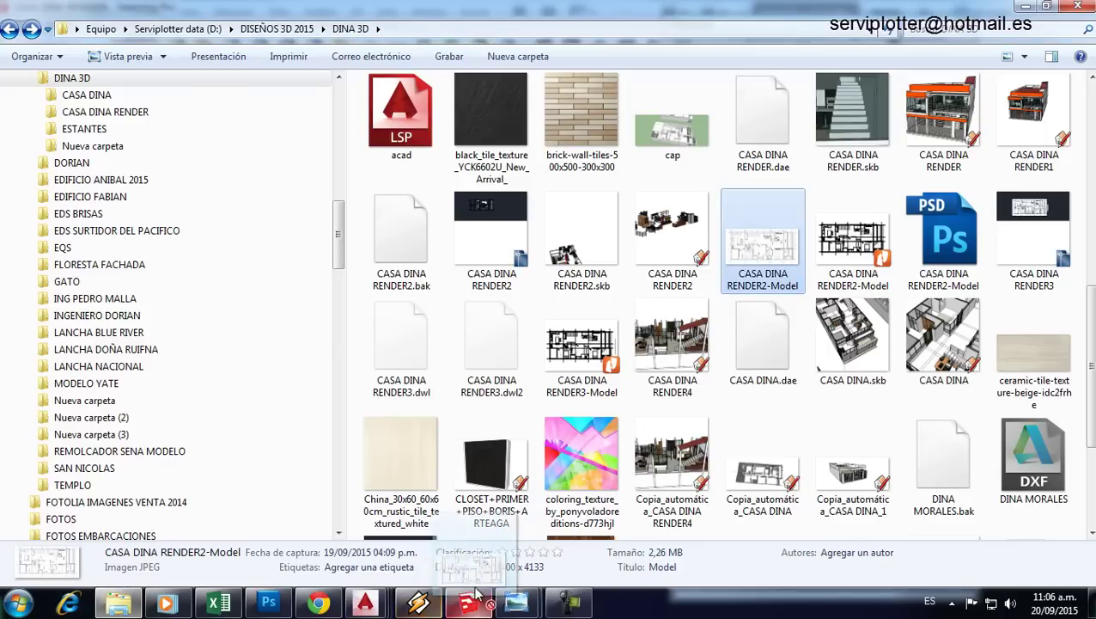
left_click(512, 514)
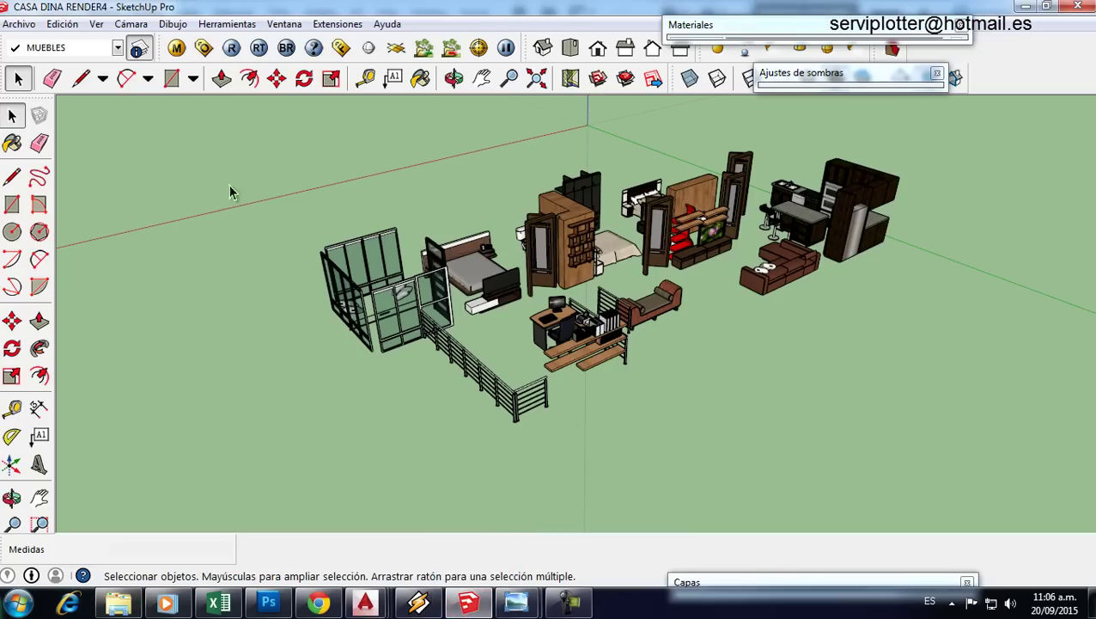
left_click(268, 601)
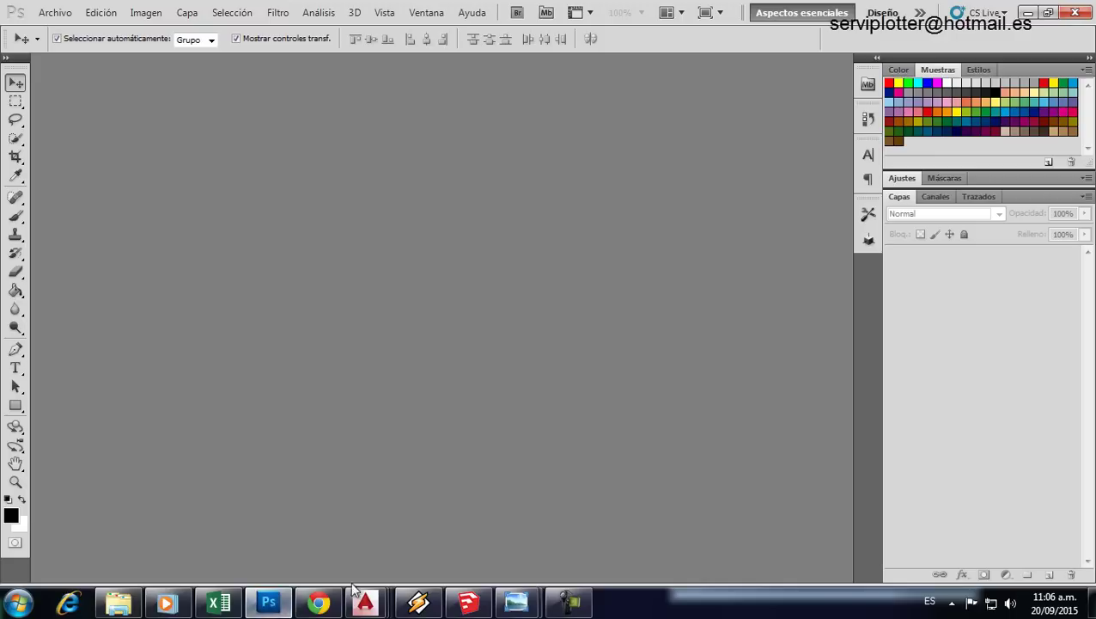
Step: Open the CASA DINA RENDER3-Model floor plan in Photoshop as transparent layer Capa 1
left_click(571, 604)
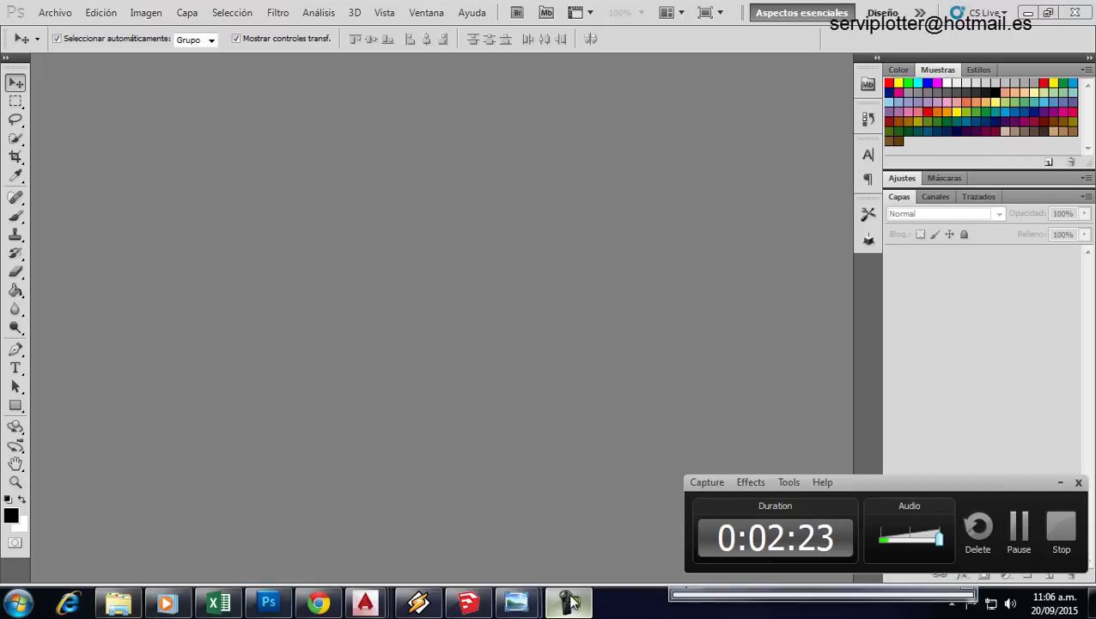
left_click(1018, 528)
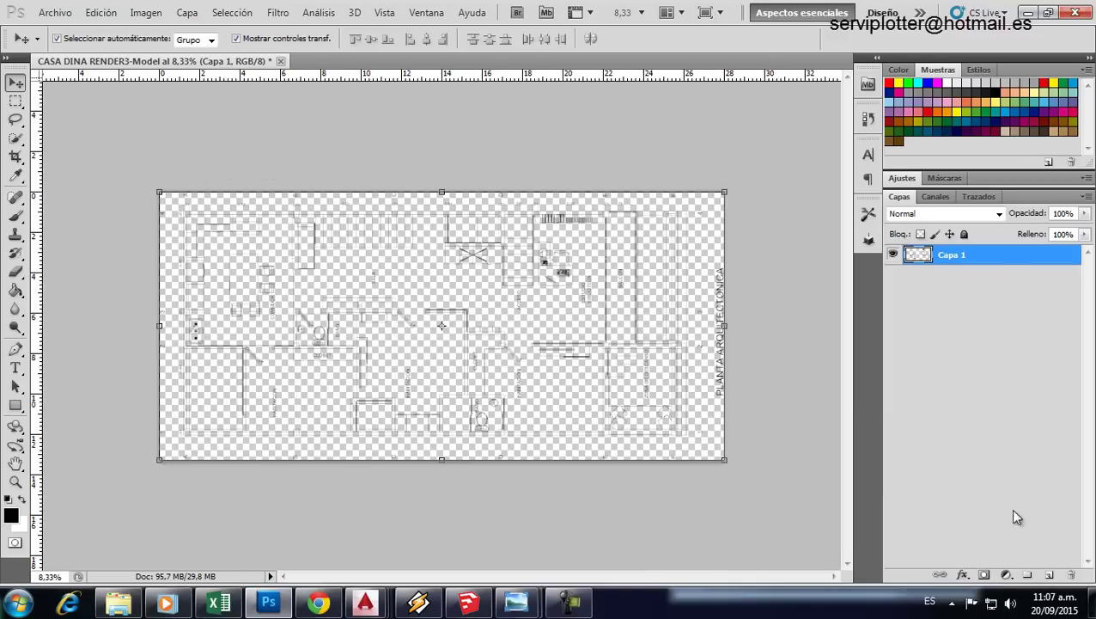
Step: Add Capa 2 beneath the plan layer and fill it with white
left_click(1047, 576)
left_click_drag(964, 262, 967, 283)
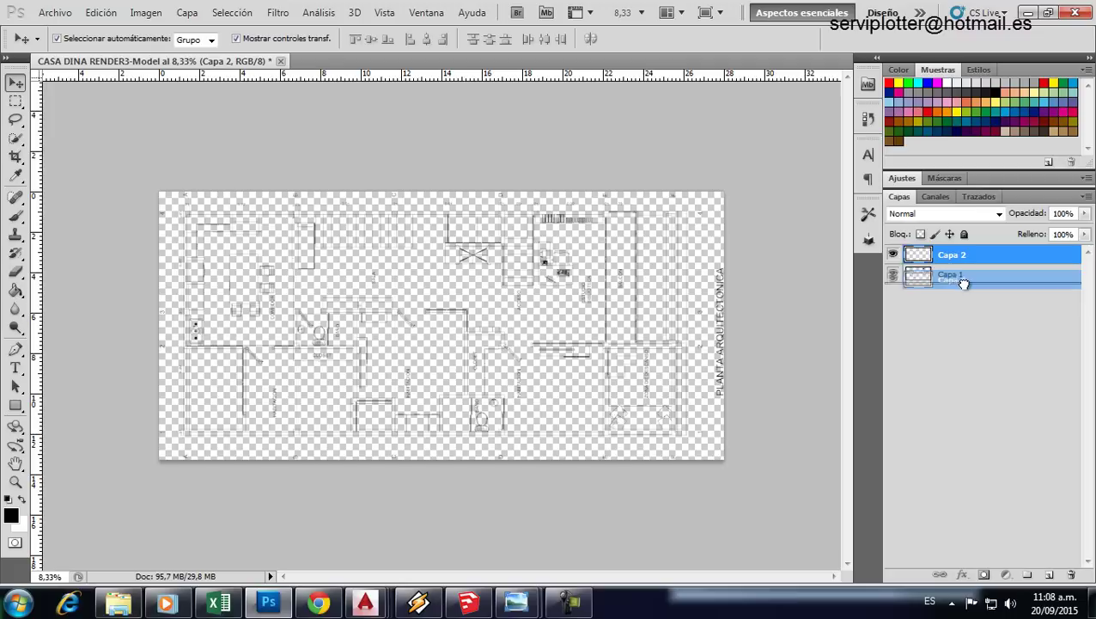
left_click(13, 292)
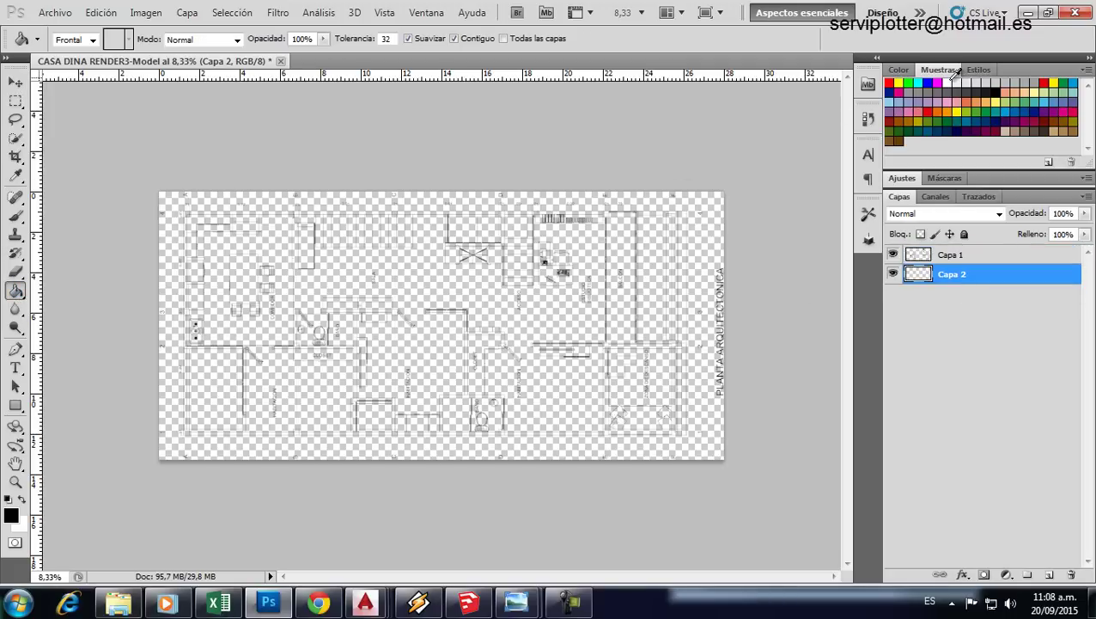
left_click(955, 80)
left_click(397, 258)
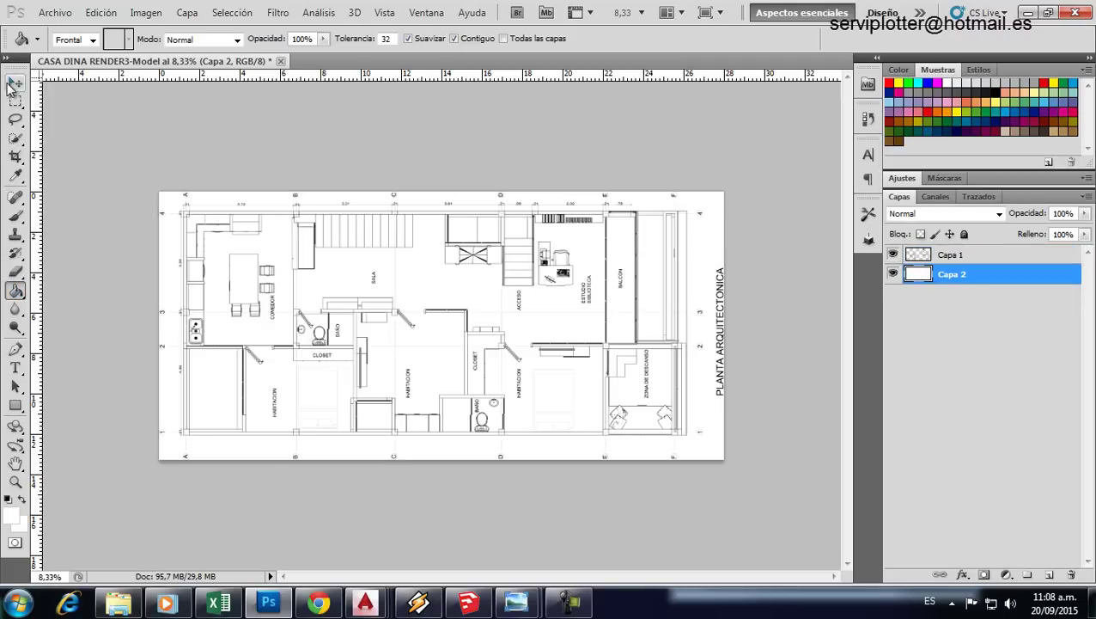
left_click(13, 83)
Step: Scale Capa 1 down to 91,12% with a free transform, then zoom toward the stairs
left_click(936, 256)
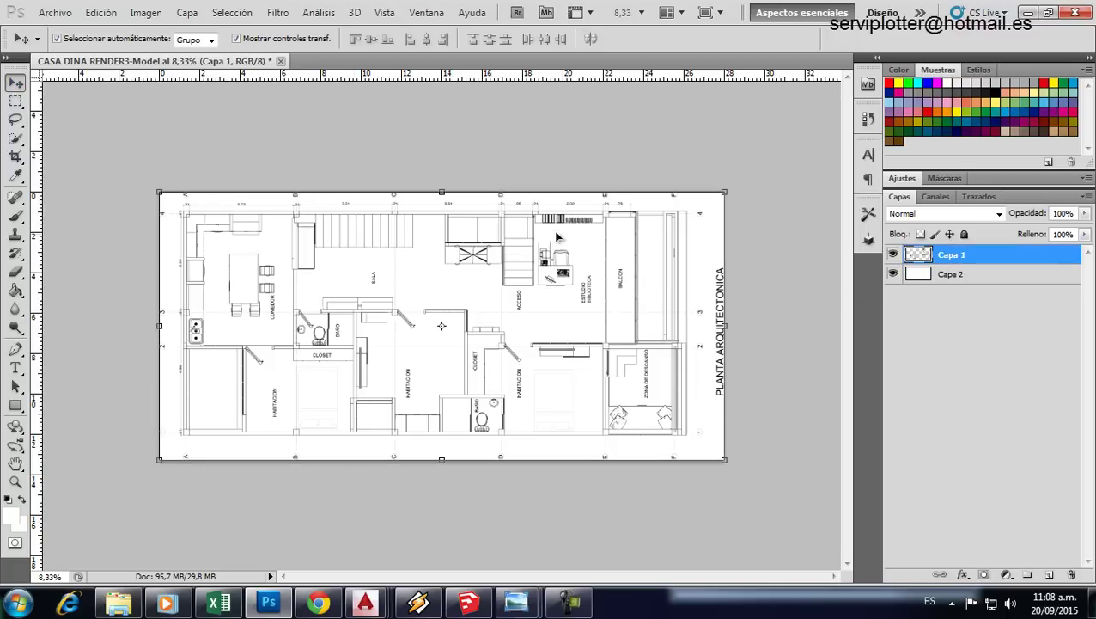
left_click(158, 194)
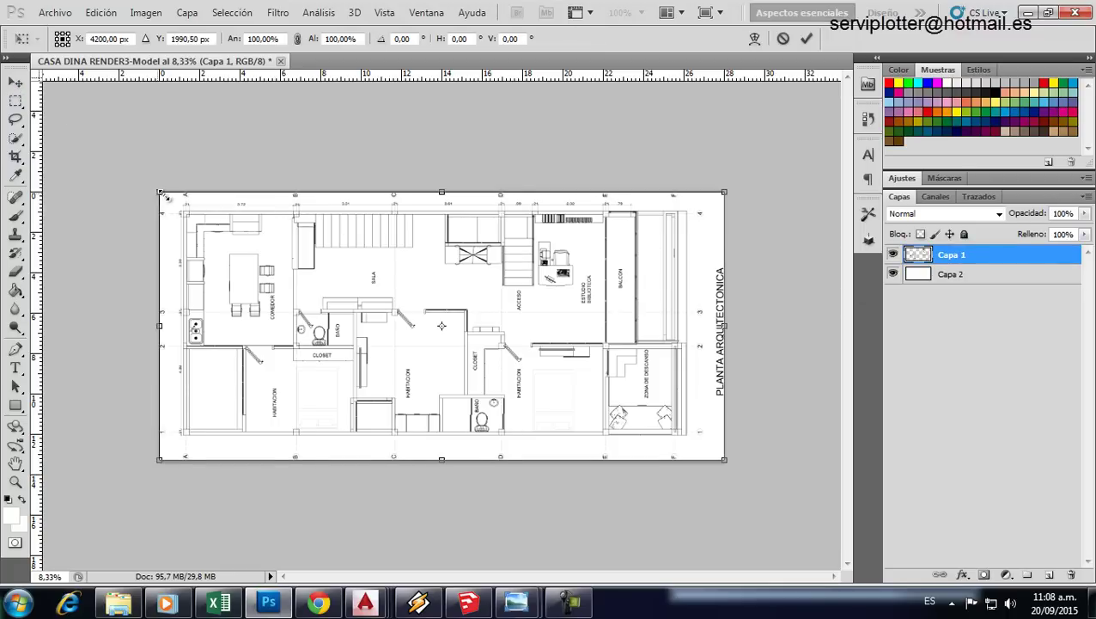
left_click_drag(160, 195, 182, 202)
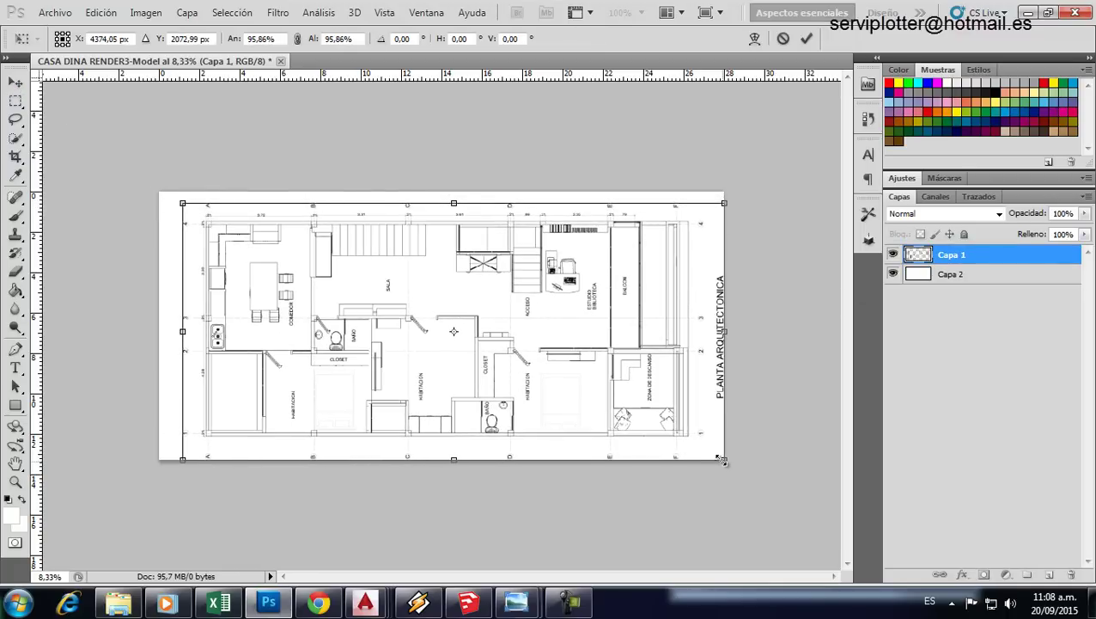
left_click_drag(721, 459, 696, 447)
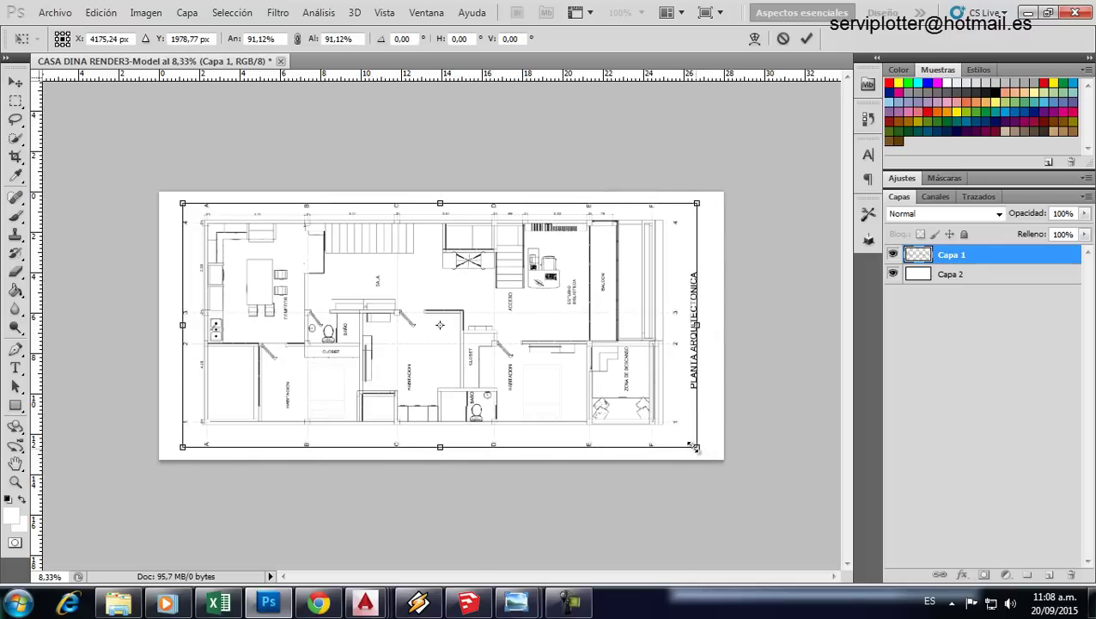
key("Return")
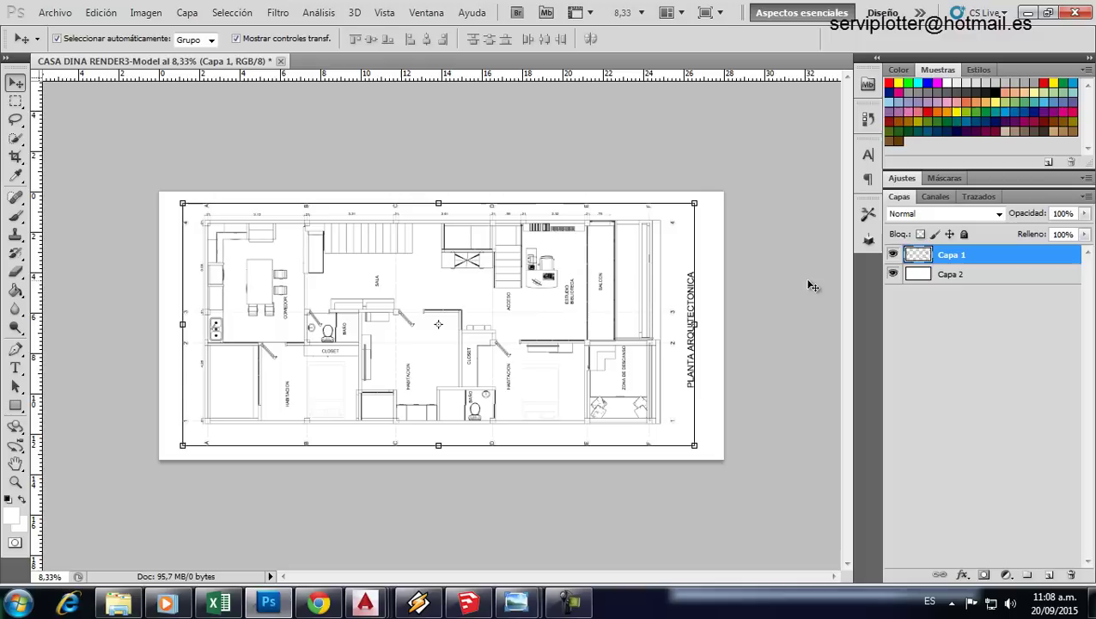
left_click(812, 285)
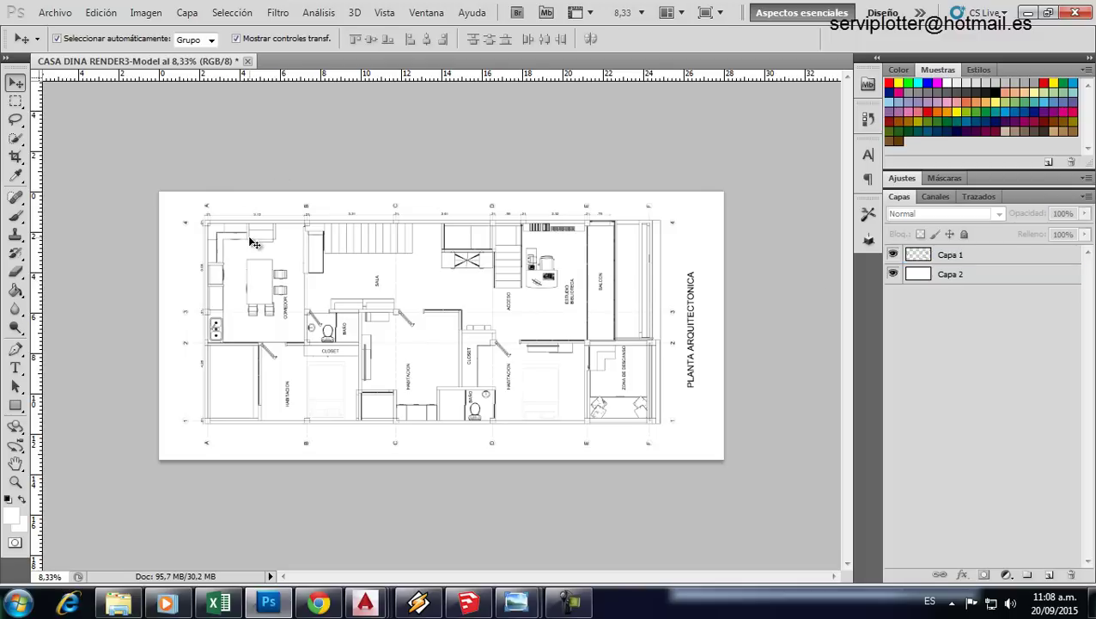
left_click(302, 228)
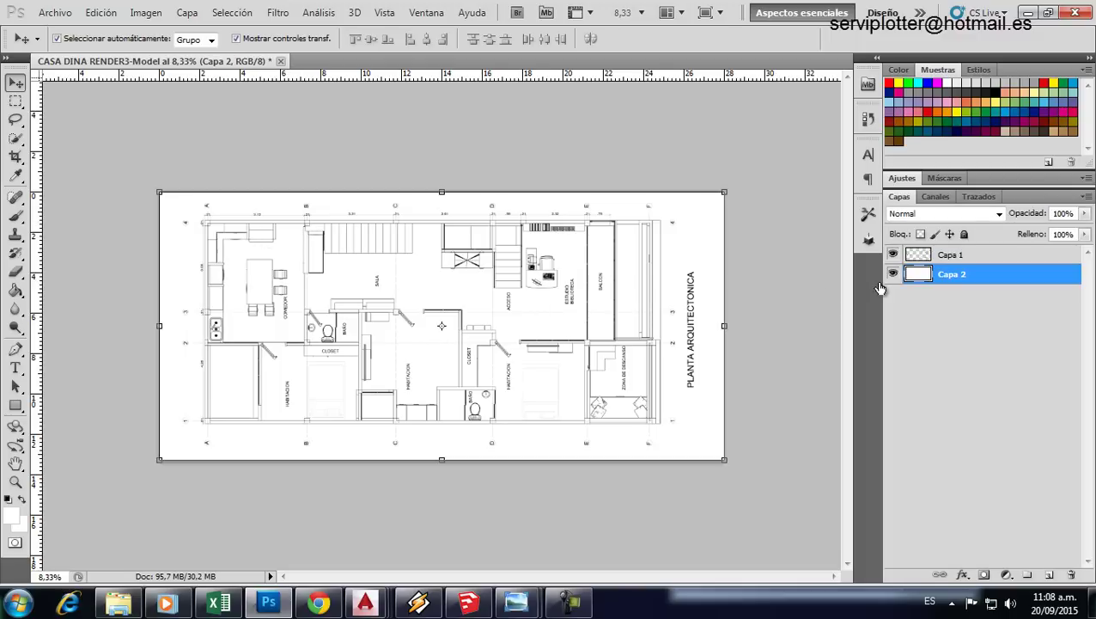
left_click(936, 258)
scroll(474, 224, "up", 5, "alt")
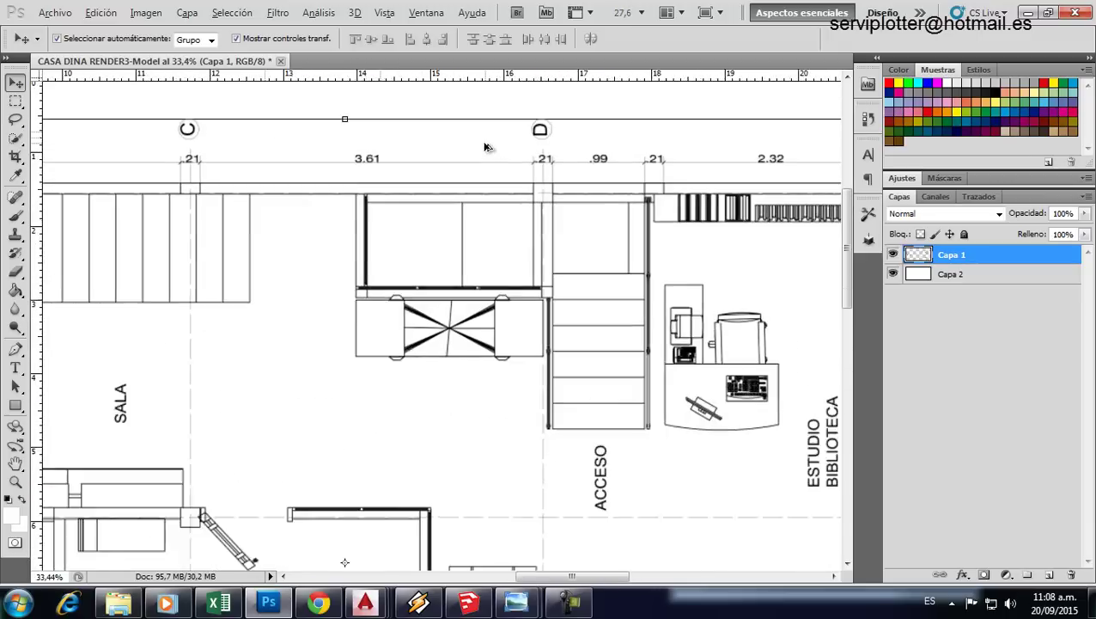
scroll(457, 179, "up", 1, "alt")
Step: Give Capa 1 a 1 px black exterior stroke and zoom out to 10% to see the whole sheet
right_click(1010, 262)
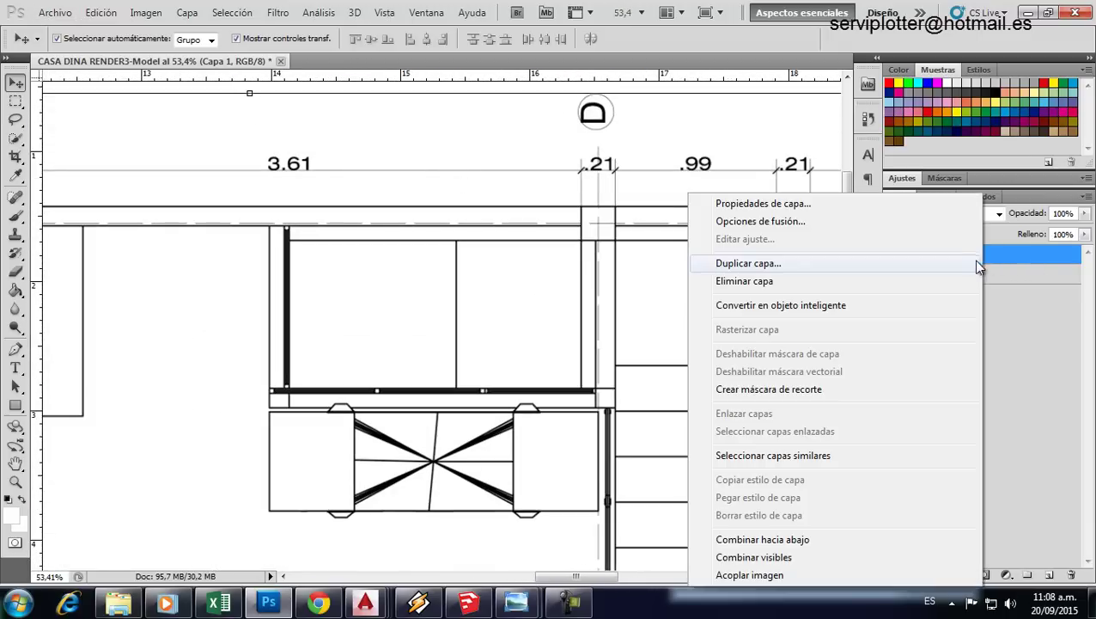
left_click(759, 215)
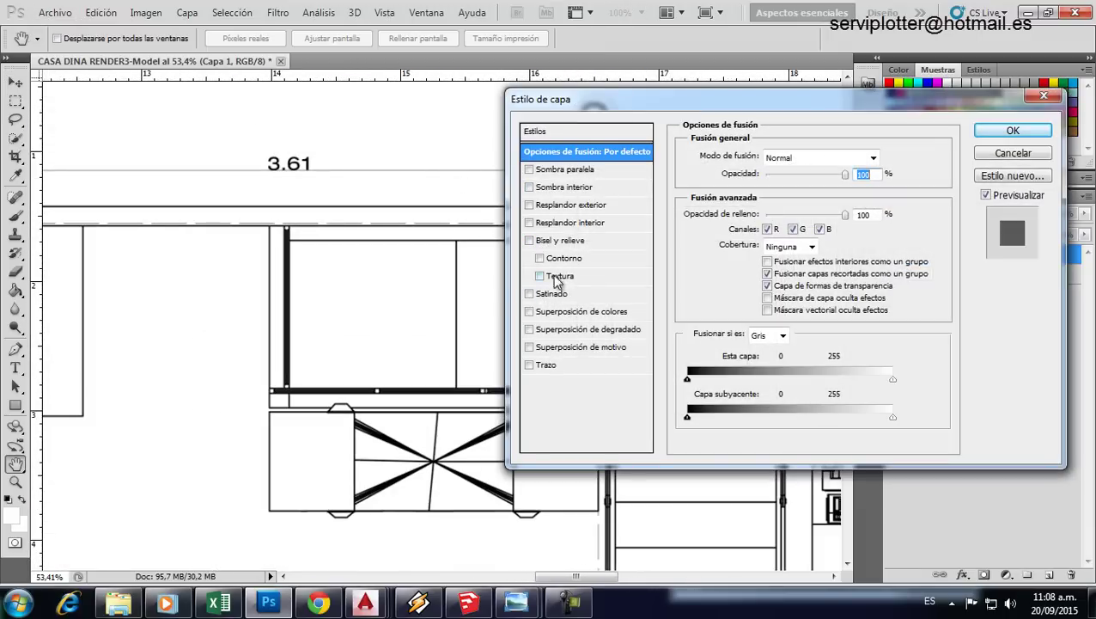
left_click(547, 365)
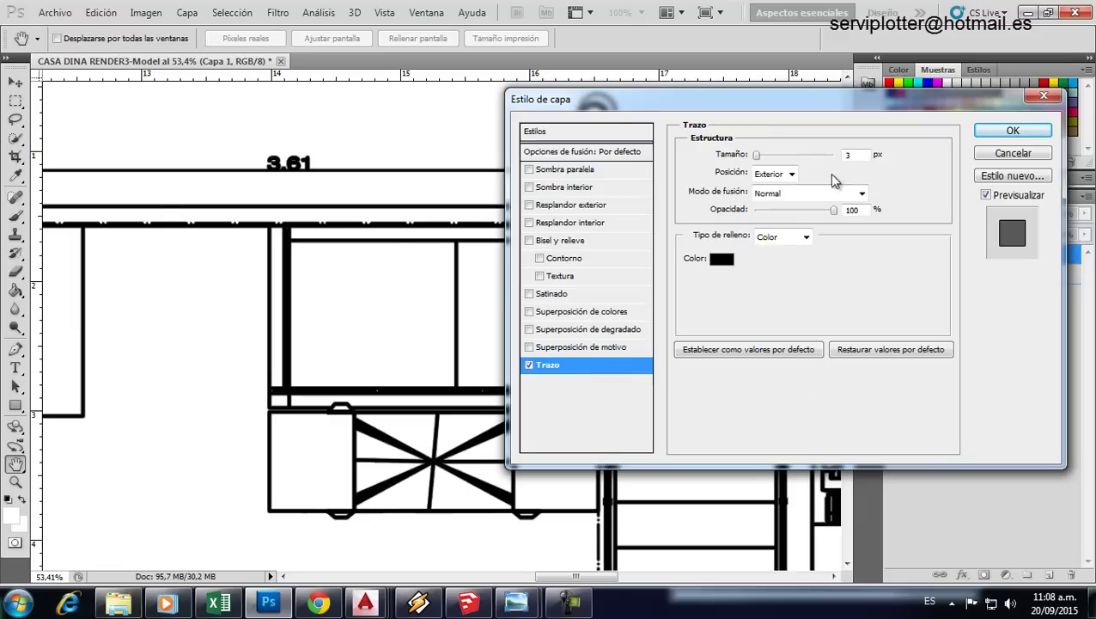
type("1")
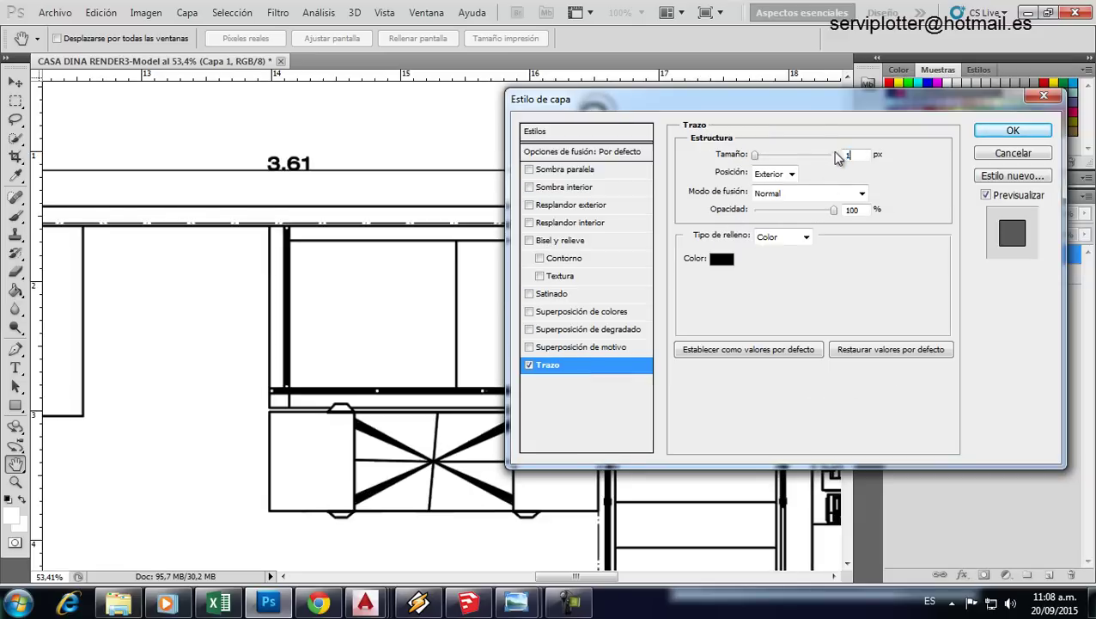
left_click(1013, 130)
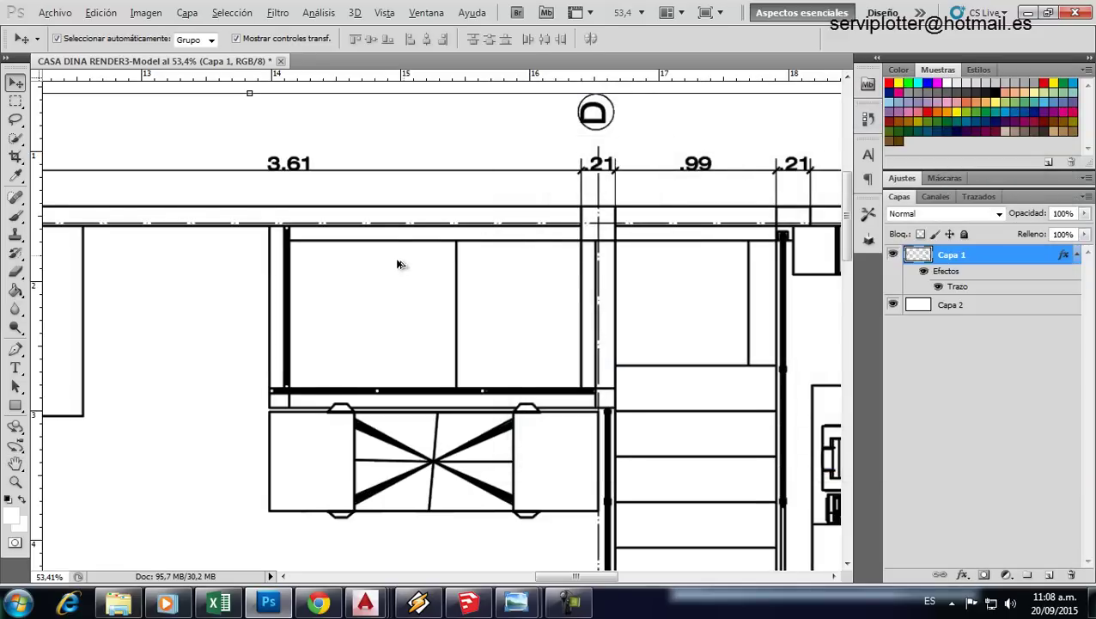
scroll(398, 263, "down", 2)
scroll(370, 257, "down", 2)
scroll(418, 241, "down", 1)
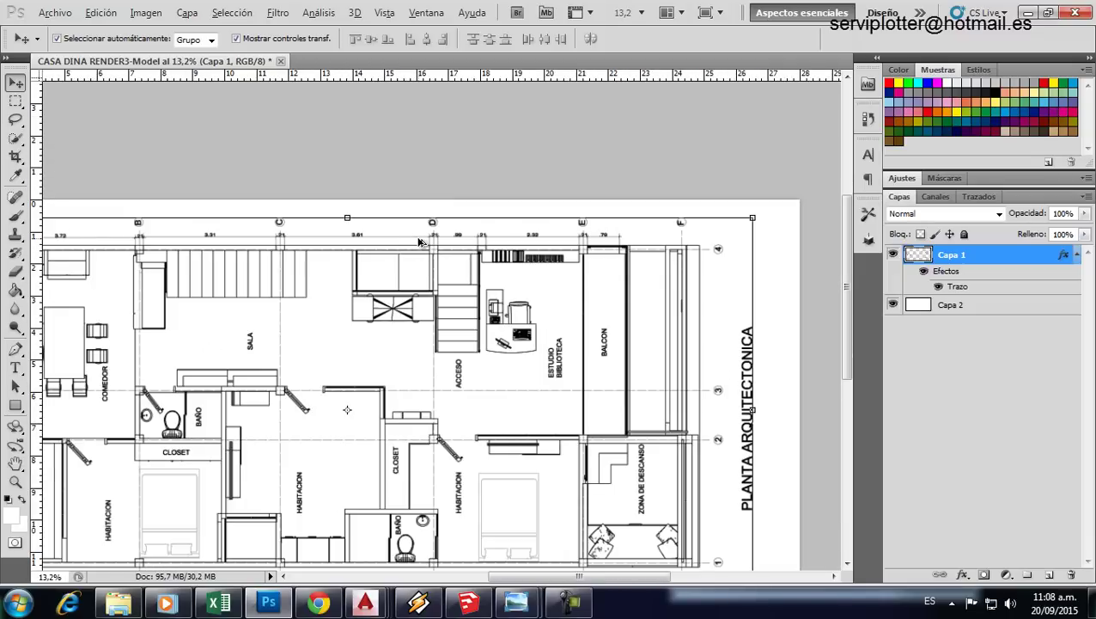
scroll(418, 241, "down", 1)
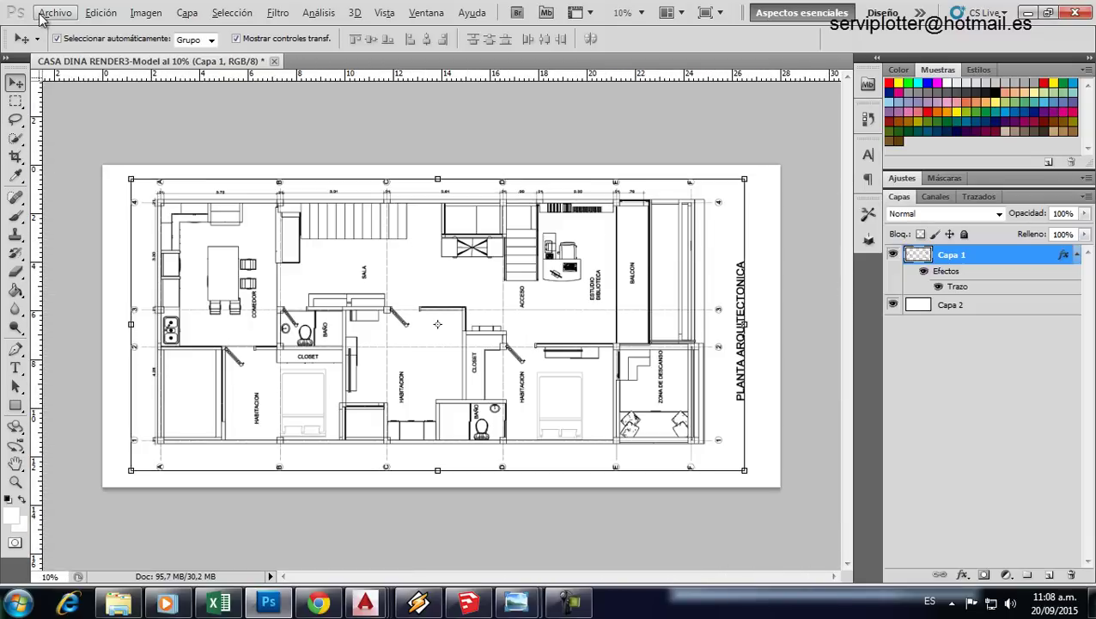
Step: Save a JPEG copy of the floor-plan composite, accepting the default quality settings
left_click(41, 19)
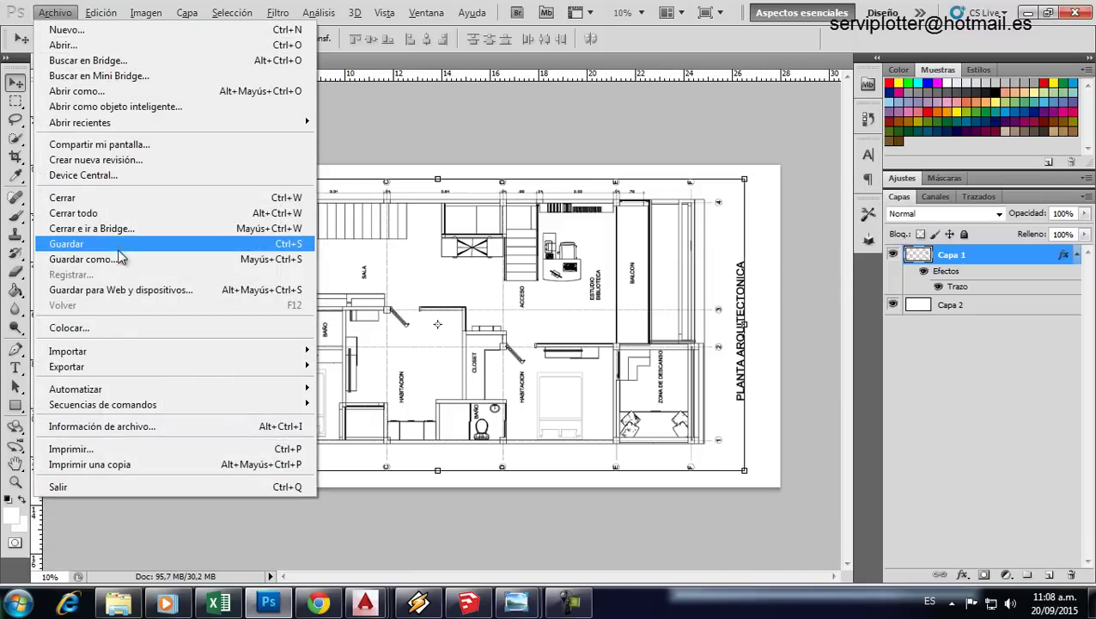
left_click(125, 258)
left_click(340, 370)
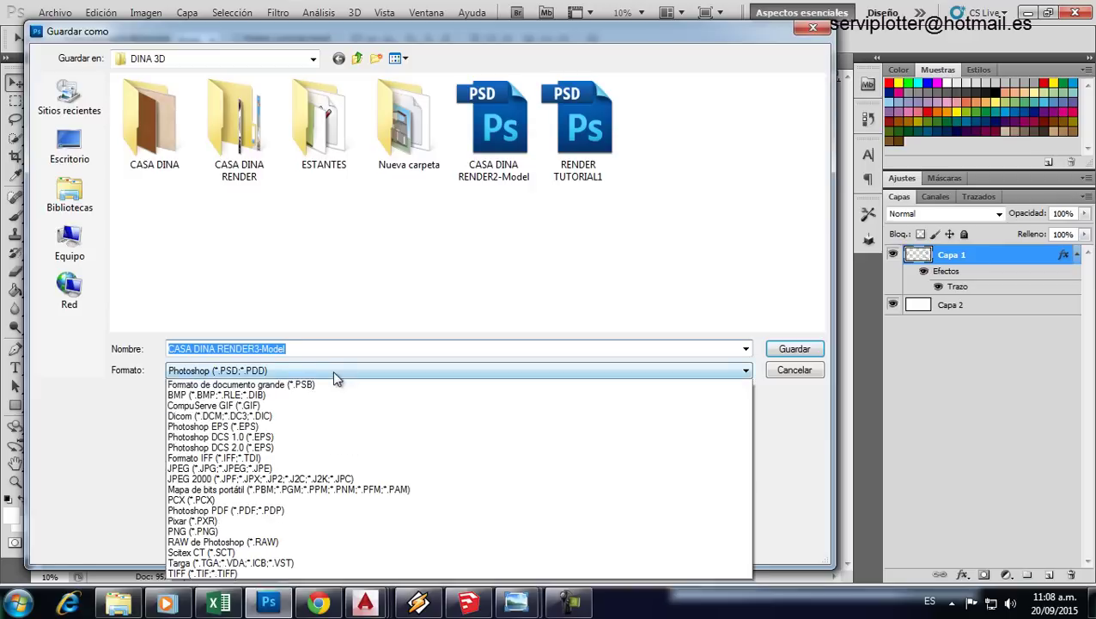
left_click(260, 481)
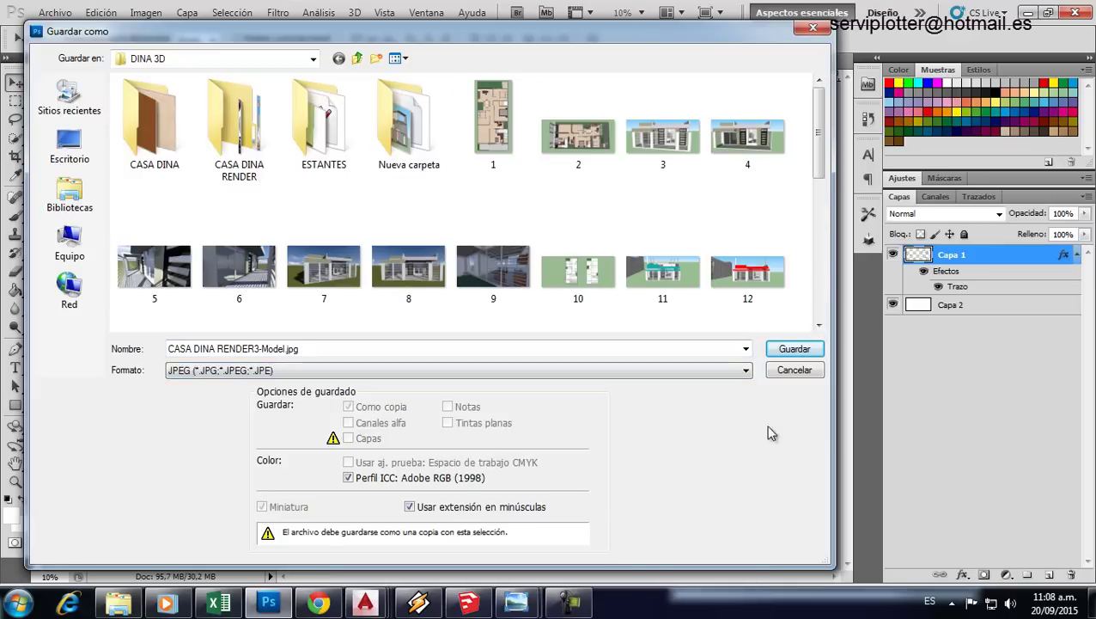
left_click(793, 349)
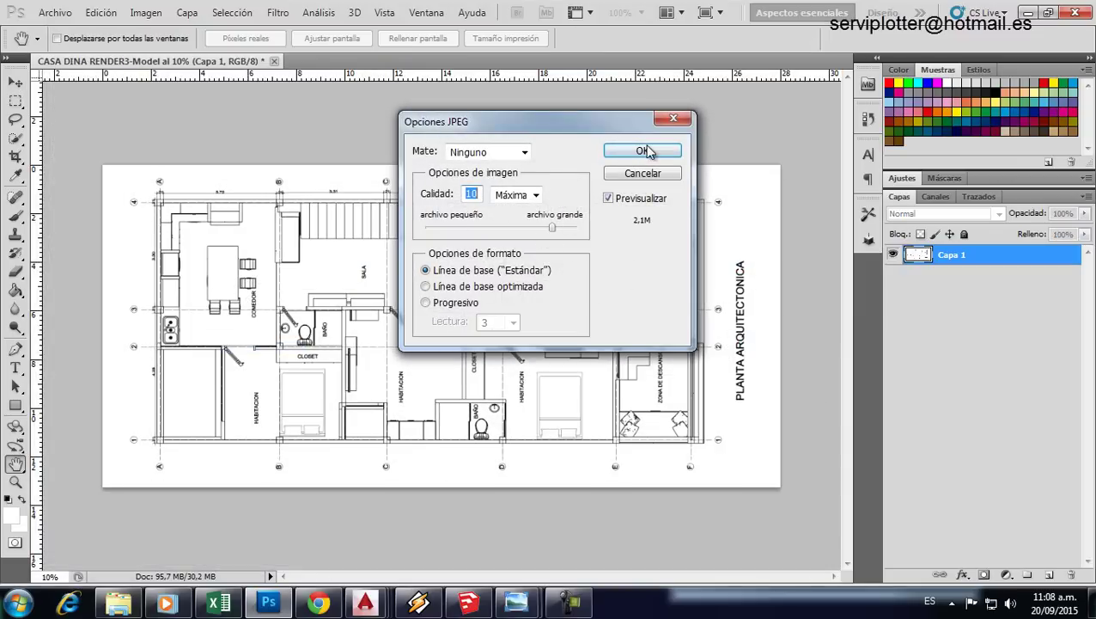
left_click(644, 151)
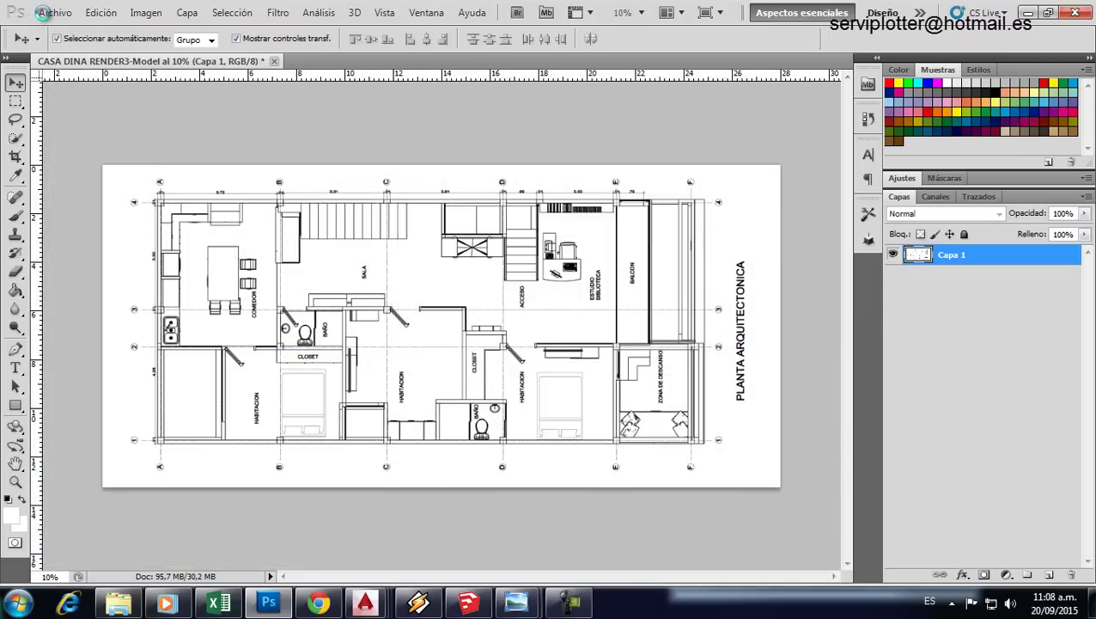
Step: Cancel closing the document and save it as CASA DINA RENDER3-Model.psd with Maximize Compatibility
left_click(48, 12)
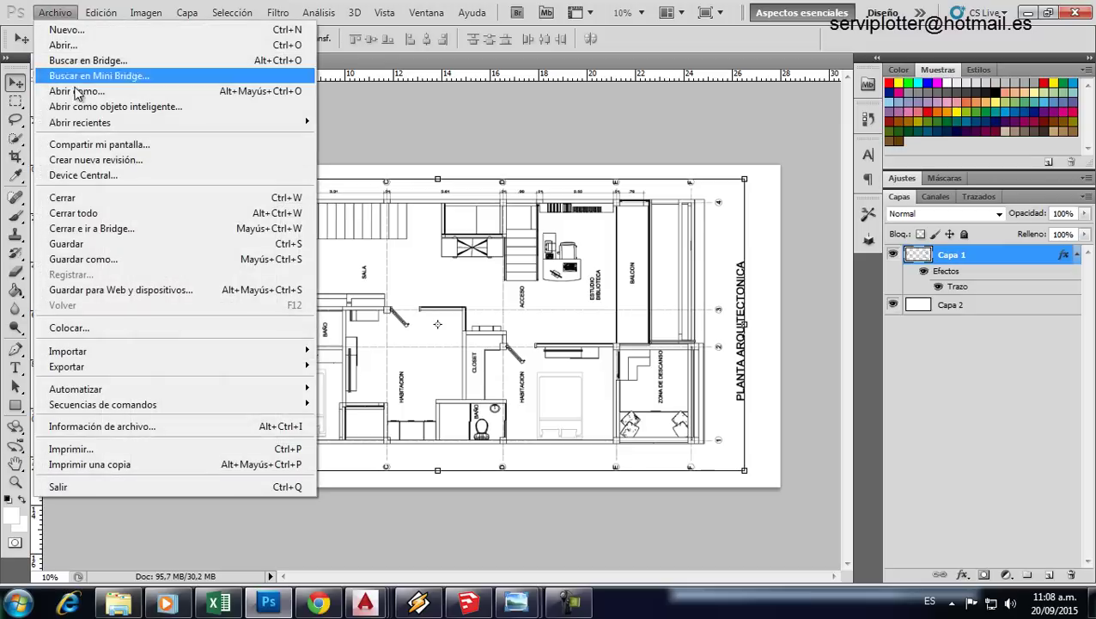
left_click(95, 234)
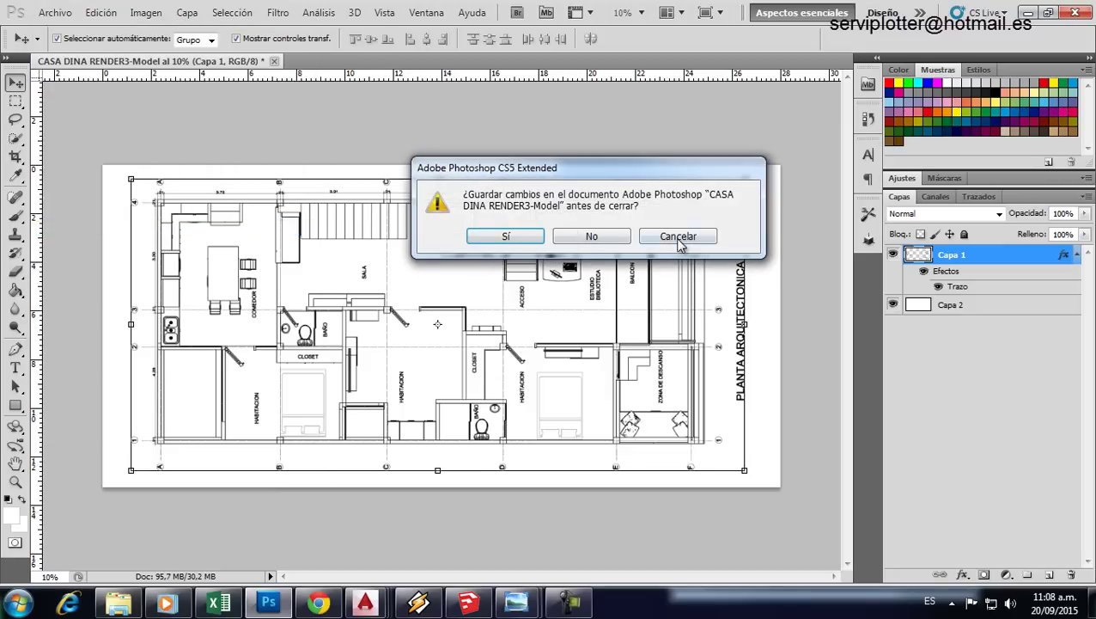
left_click(679, 236)
left_click(54, 12)
left_click(176, 246)
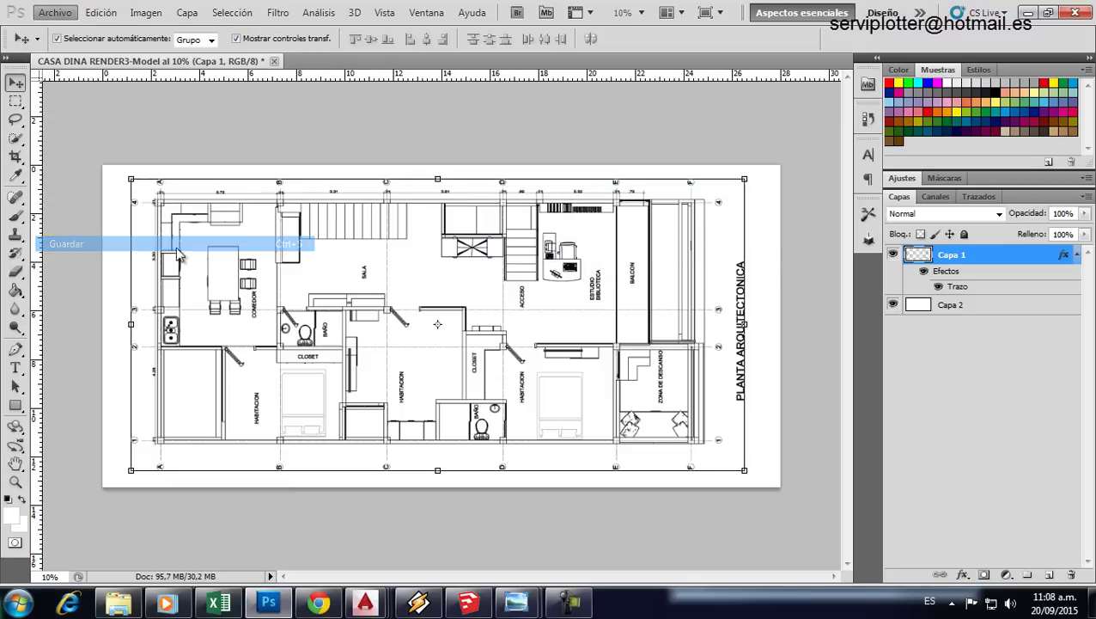
left_click(796, 348)
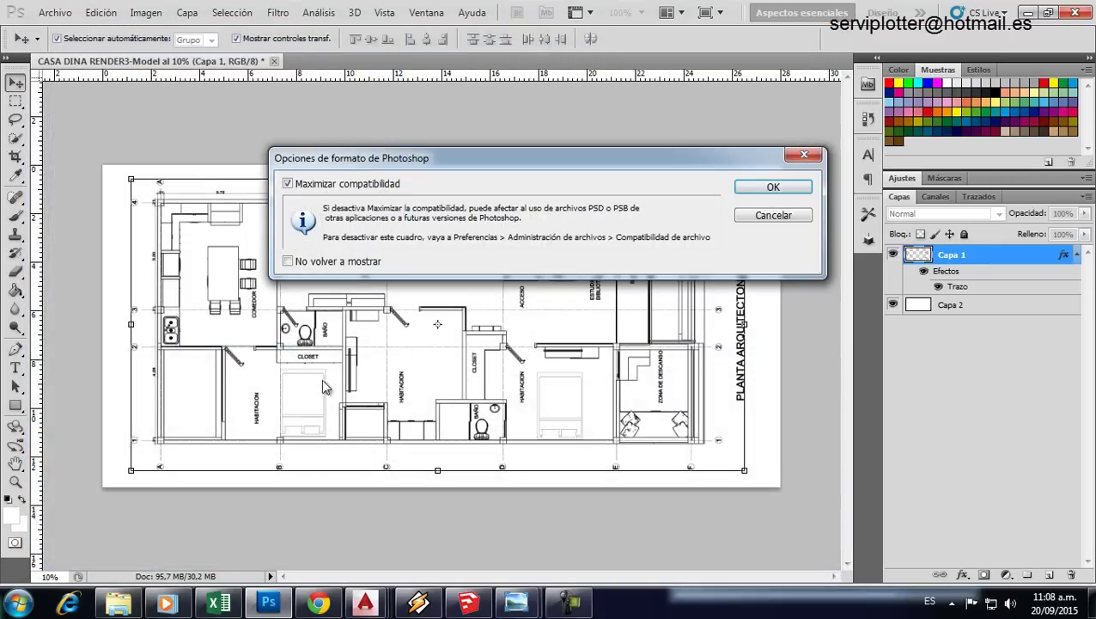
left_click(797, 192)
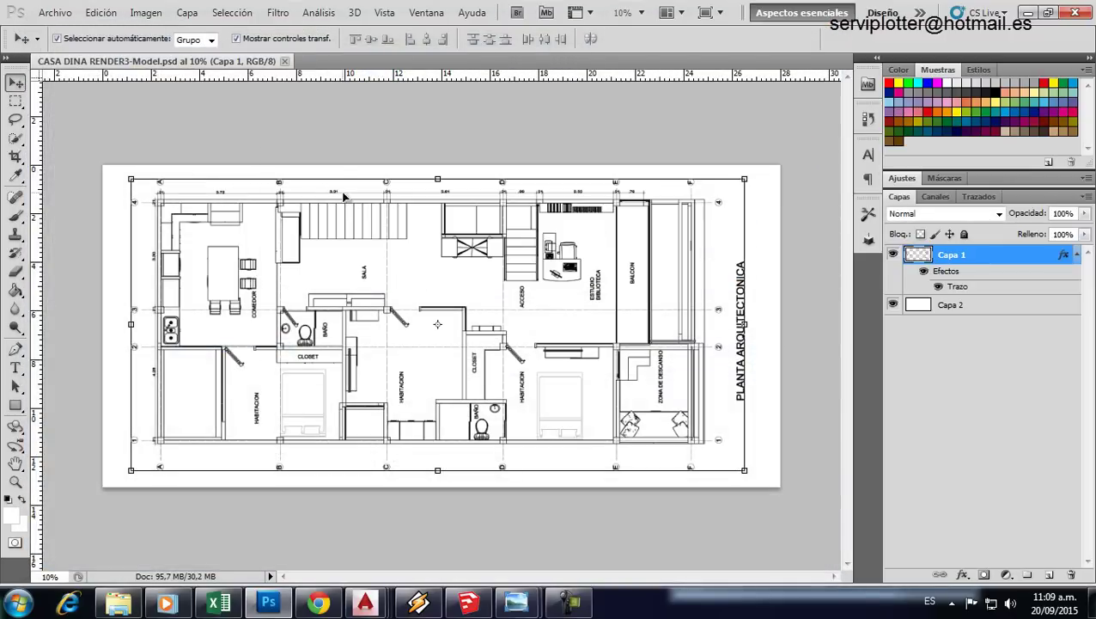
Step: Close the Photoshop document and switch to the SketchUp furniture model
left_click(285, 62)
left_click(118, 603)
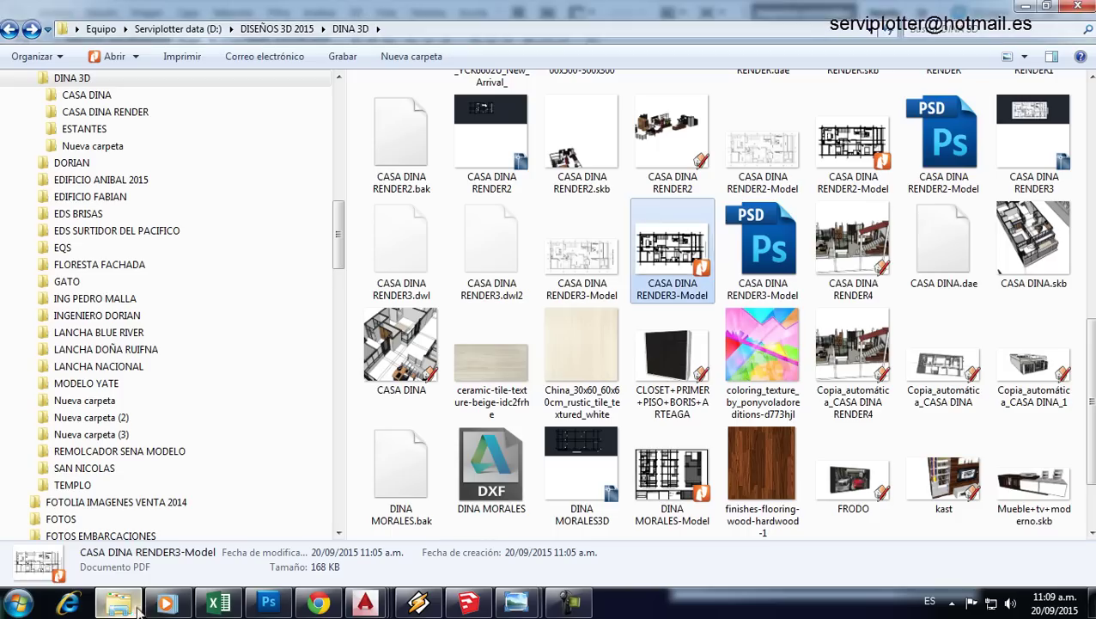
left_click(505, 607)
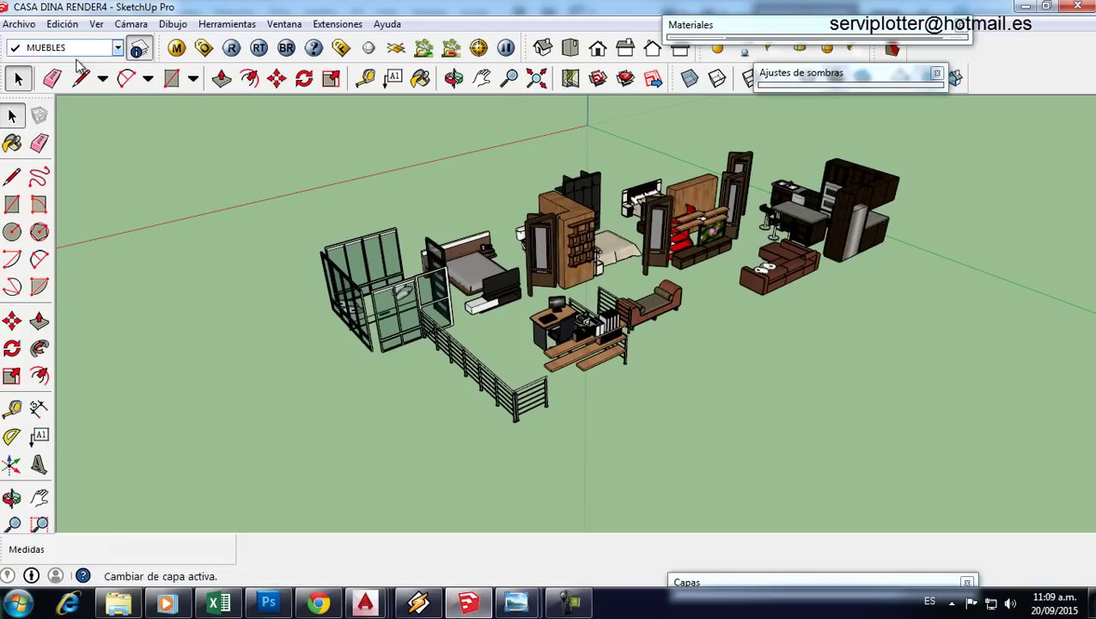
Step: Import the CASA DINA RENDER3-Model image and place it flat on the ground with two clicks
left_click(21, 24)
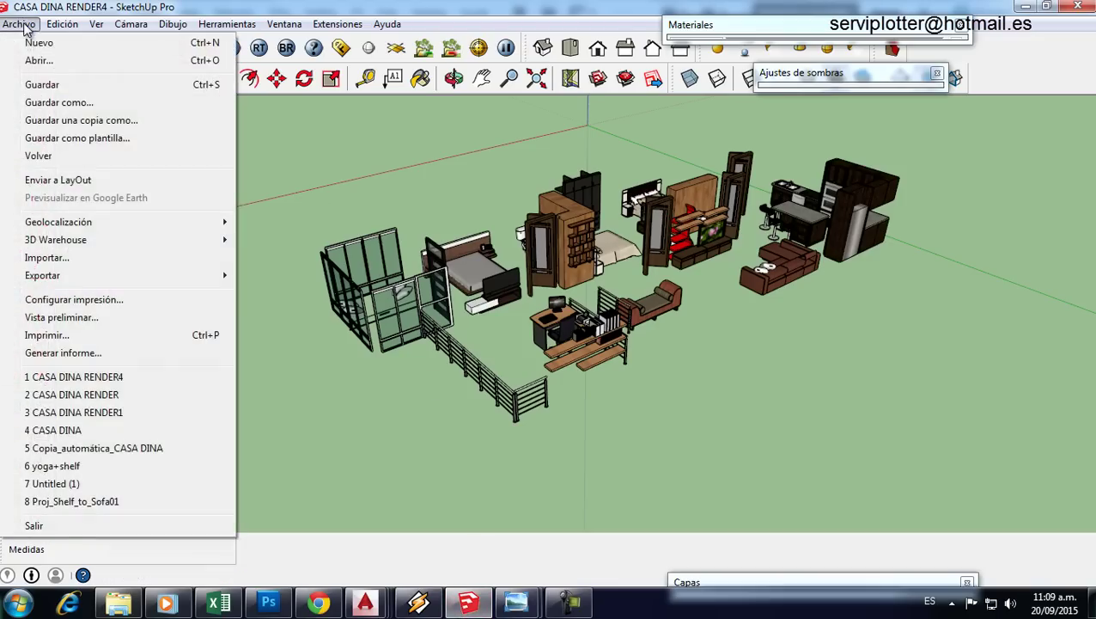
left_click(46, 257)
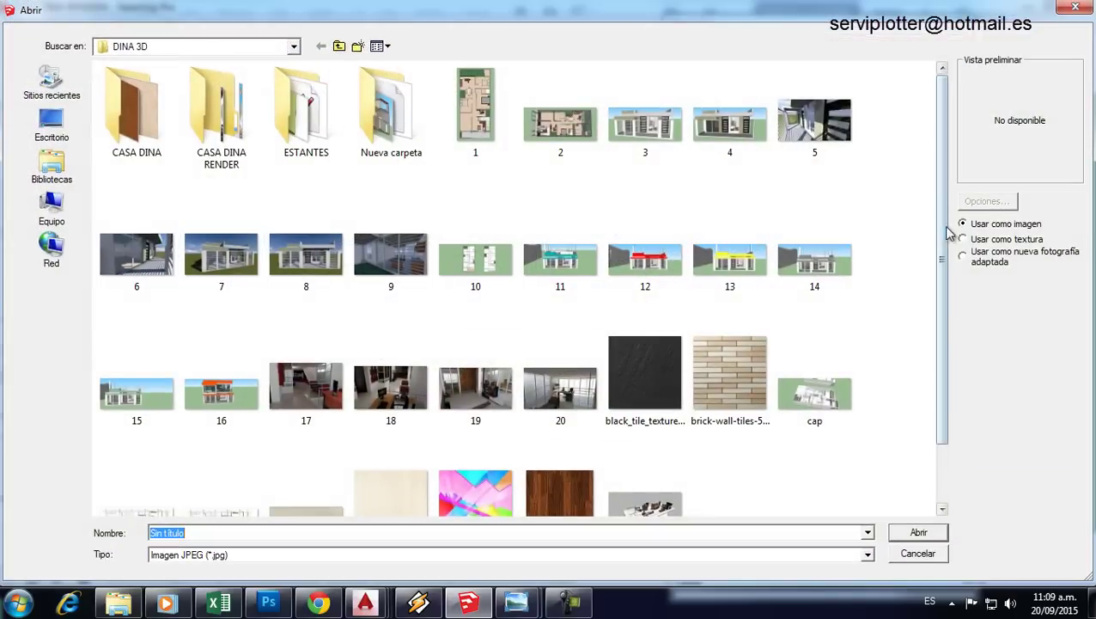
left_click_drag(945, 233, 943, 354)
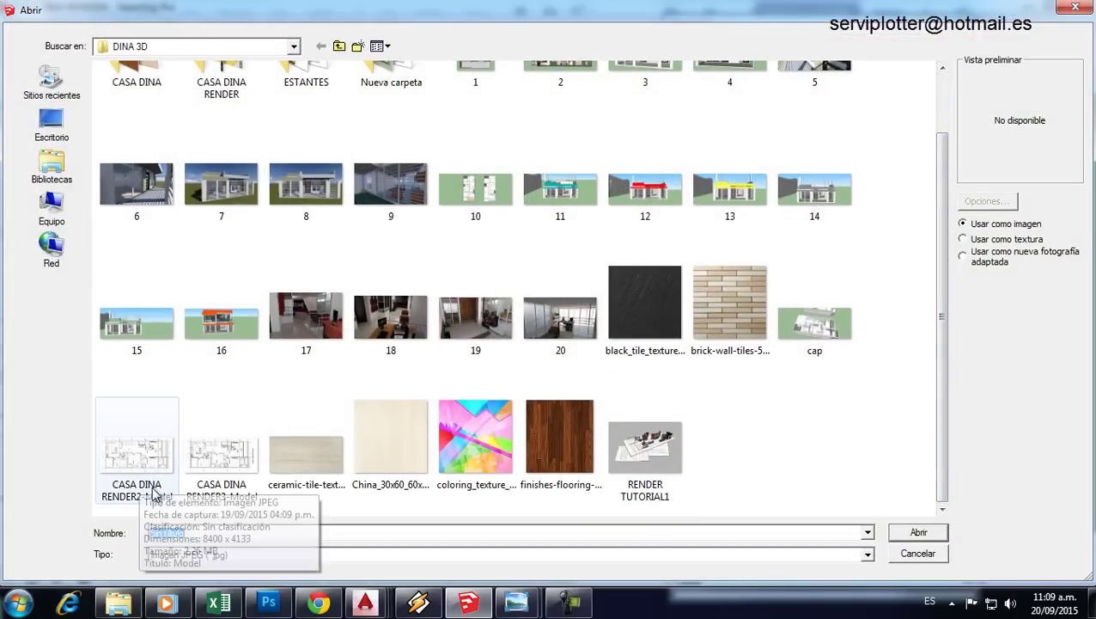
left_click(221, 447)
left_click(916, 535)
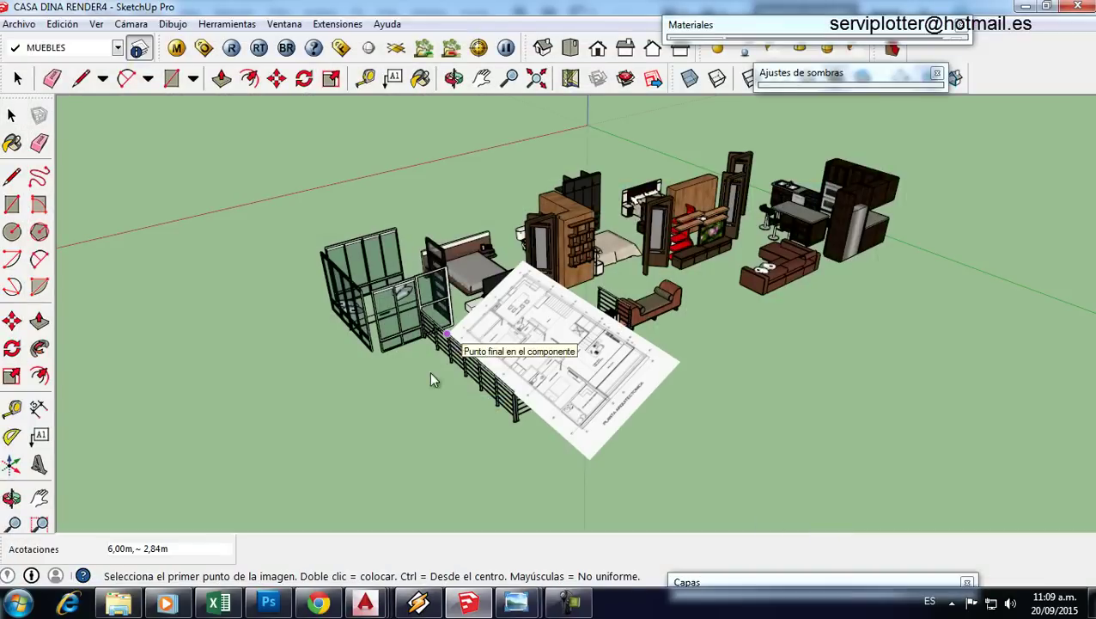
left_click(393, 417)
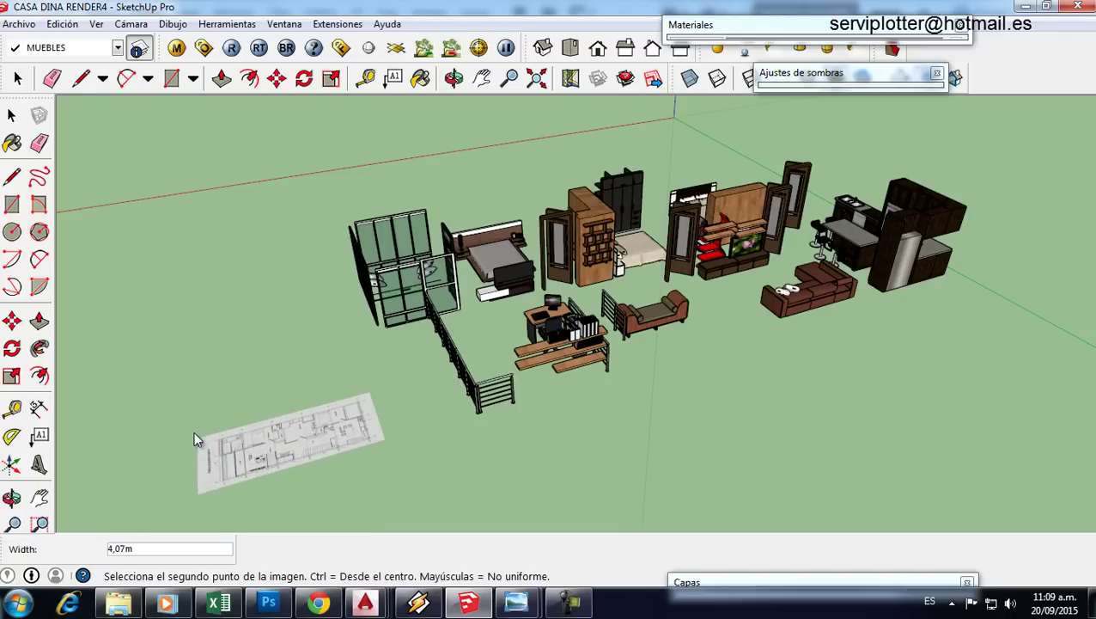
left_click(392, 454)
Step: Enlarge the plan image 2.40 times and move it under the furniture near the sofa
left_click_drag(392, 454, 335, 422)
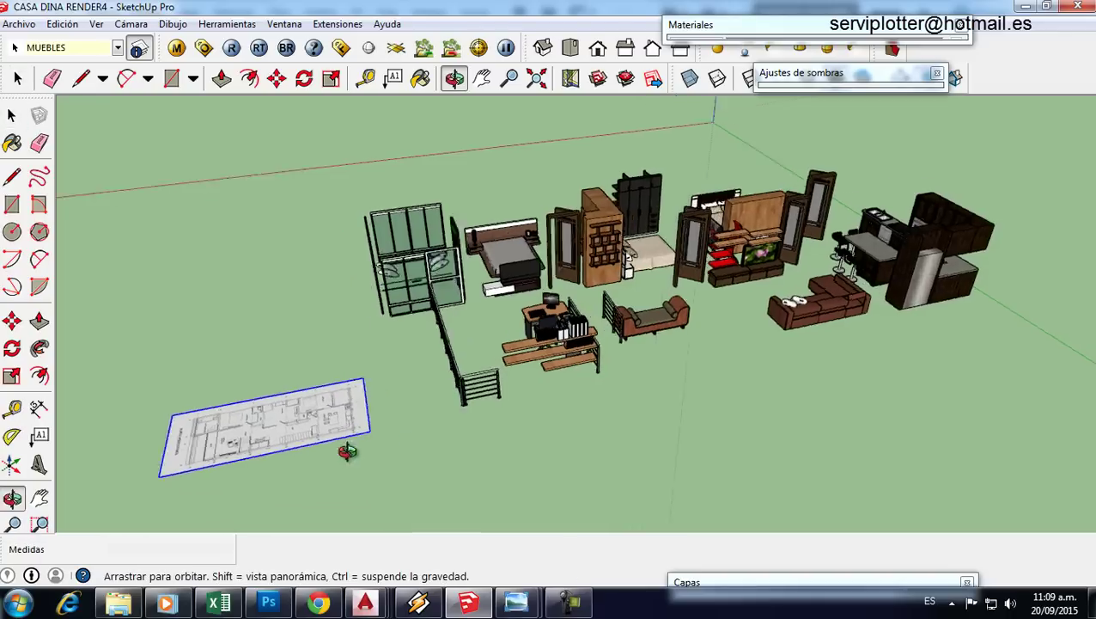
left_click(12, 377)
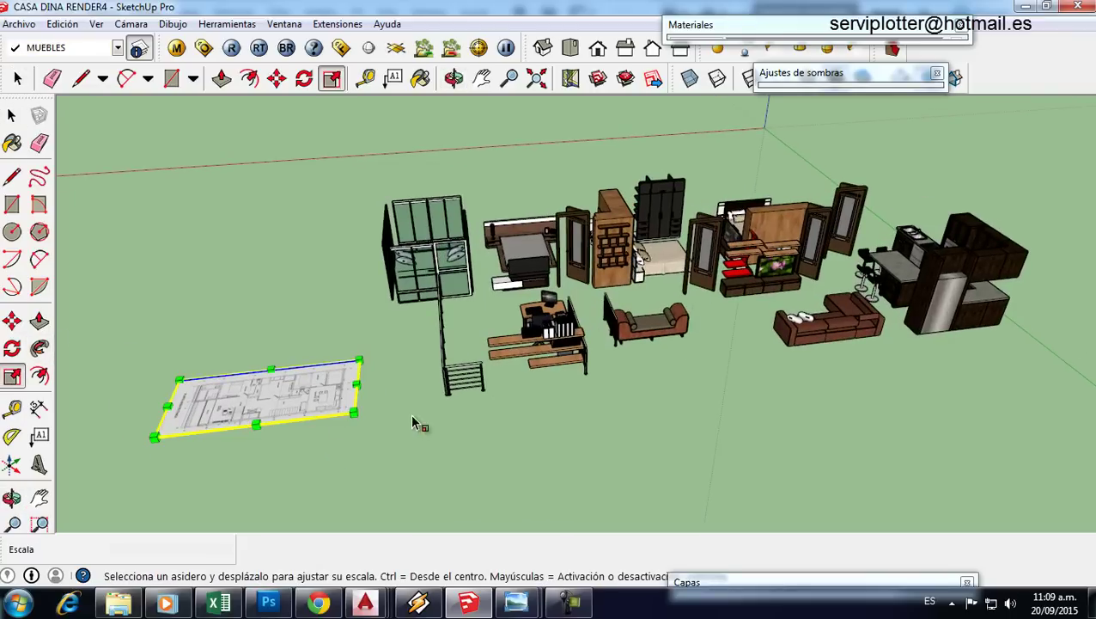
left_click_drag(353, 415, 635, 464)
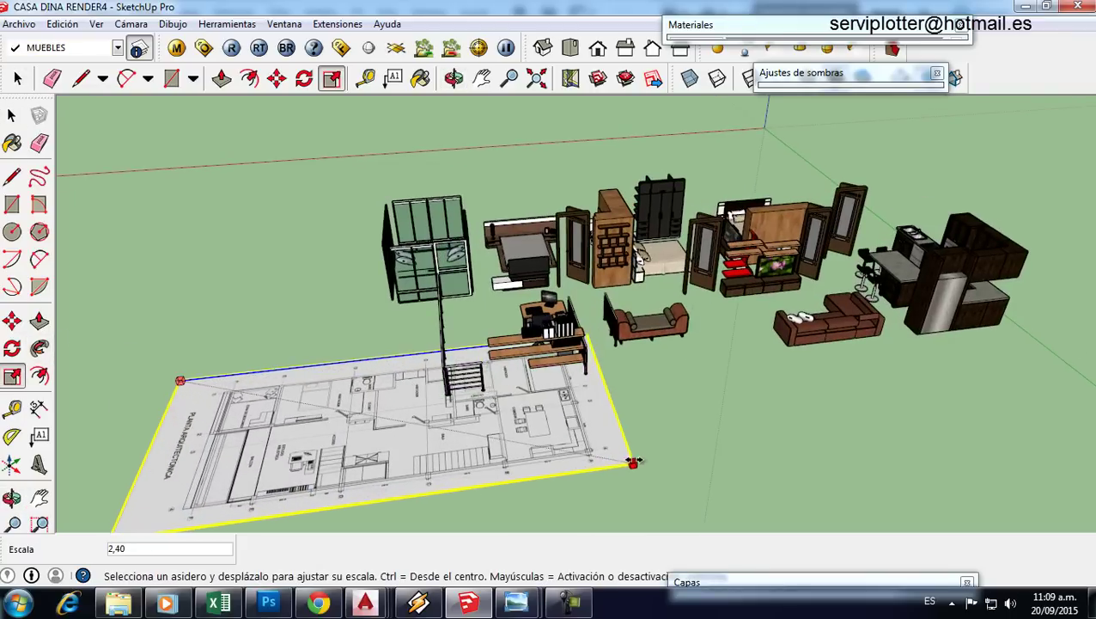
left_click(12, 320)
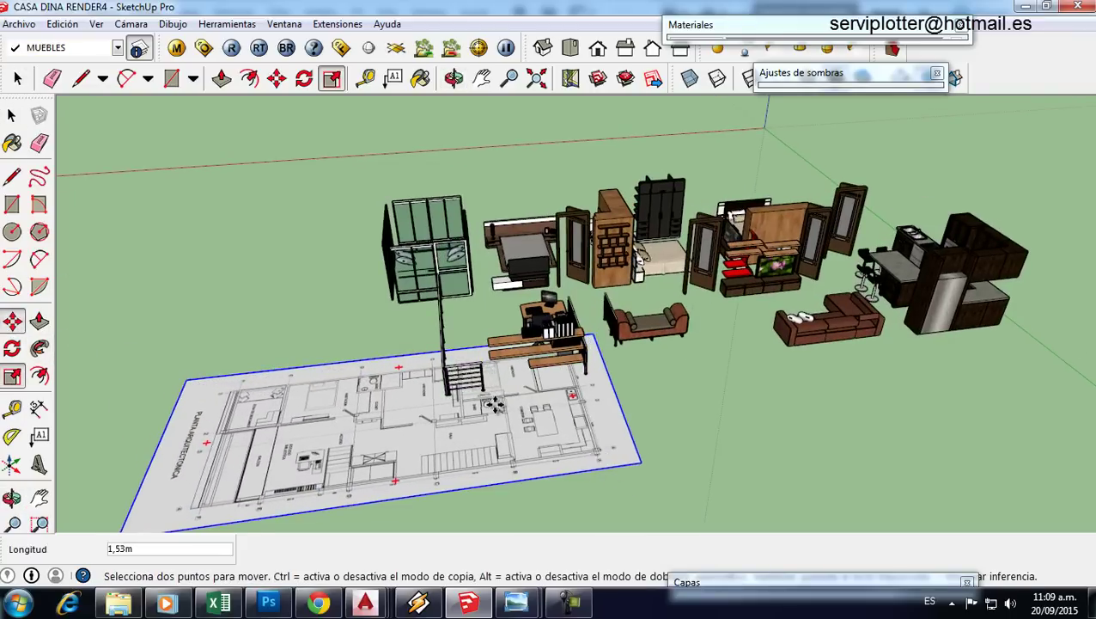
mouse_move(587, 459)
left_mouse_down()
mouse_move(974, 339)
mouse_move(935, 417)
left_mouse_up()
Step: Snap the plan image's corner onto the kitchen corner
scroll(936, 417, "up", 2)
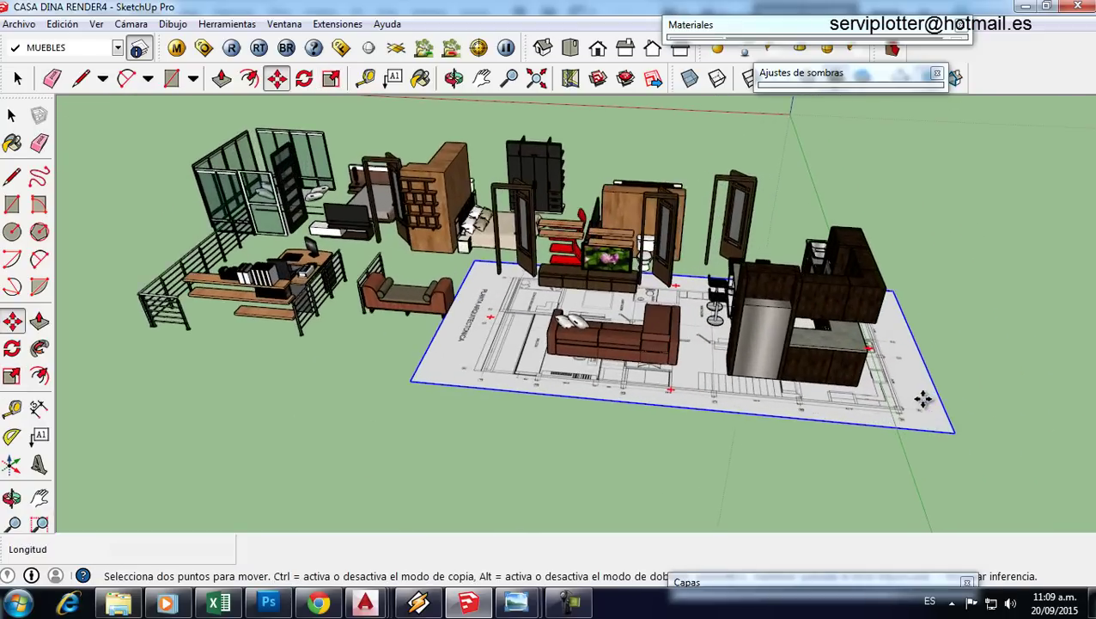
scroll(911, 408, "up", 2)
scroll(890, 402, "up", 3)
scroll(890, 402, "up", 3)
scroll(890, 402, "up", 3)
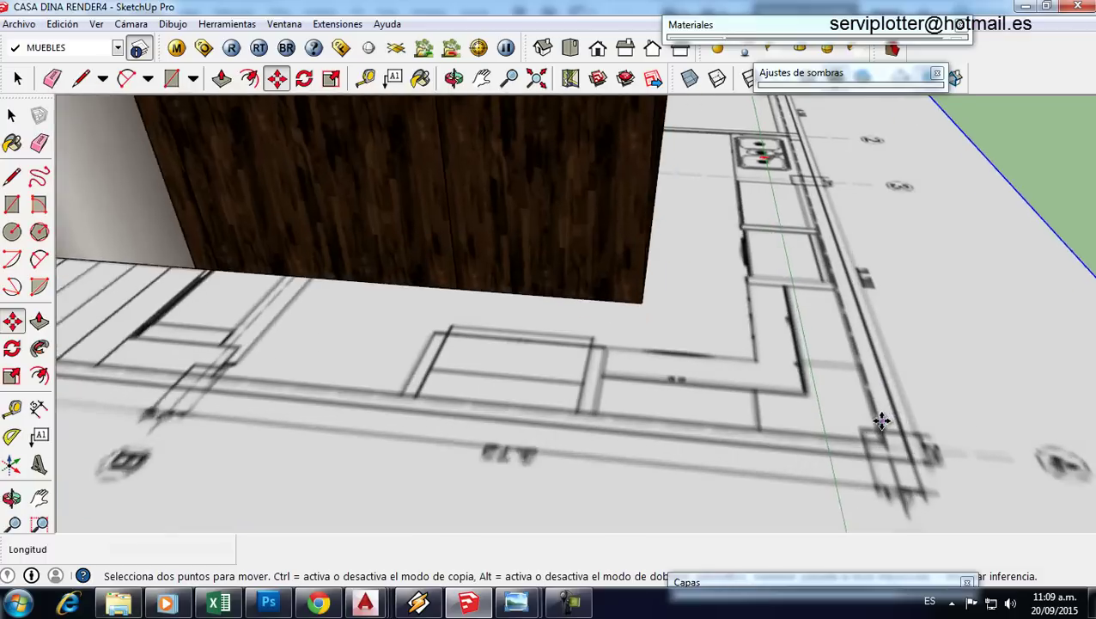
scroll(885, 421, "up", 2)
left_click(883, 441)
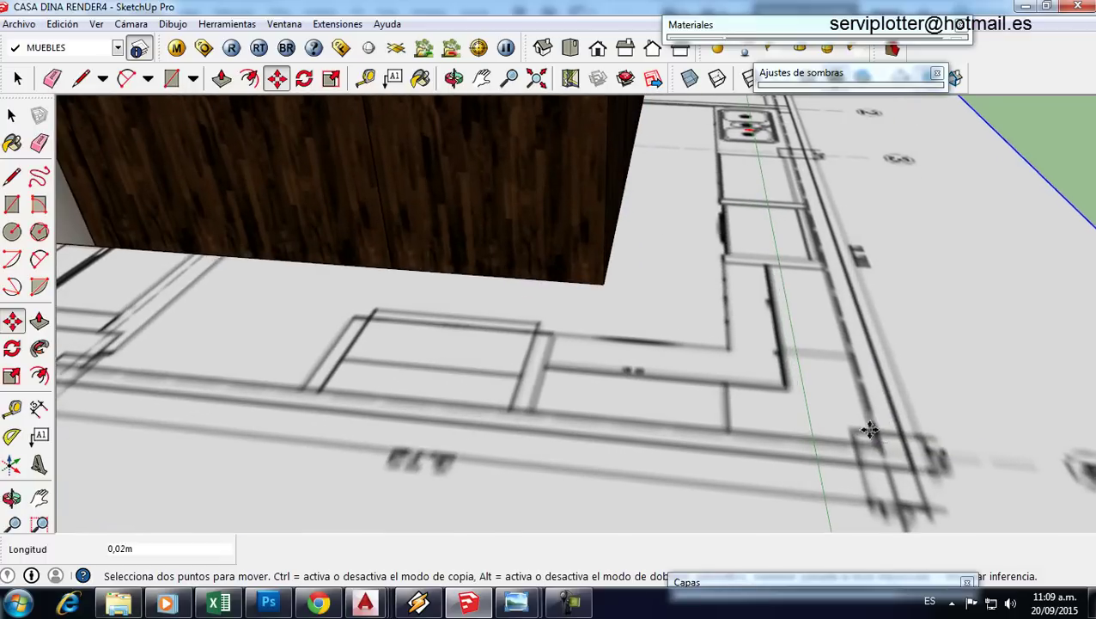
left_click(597, 298)
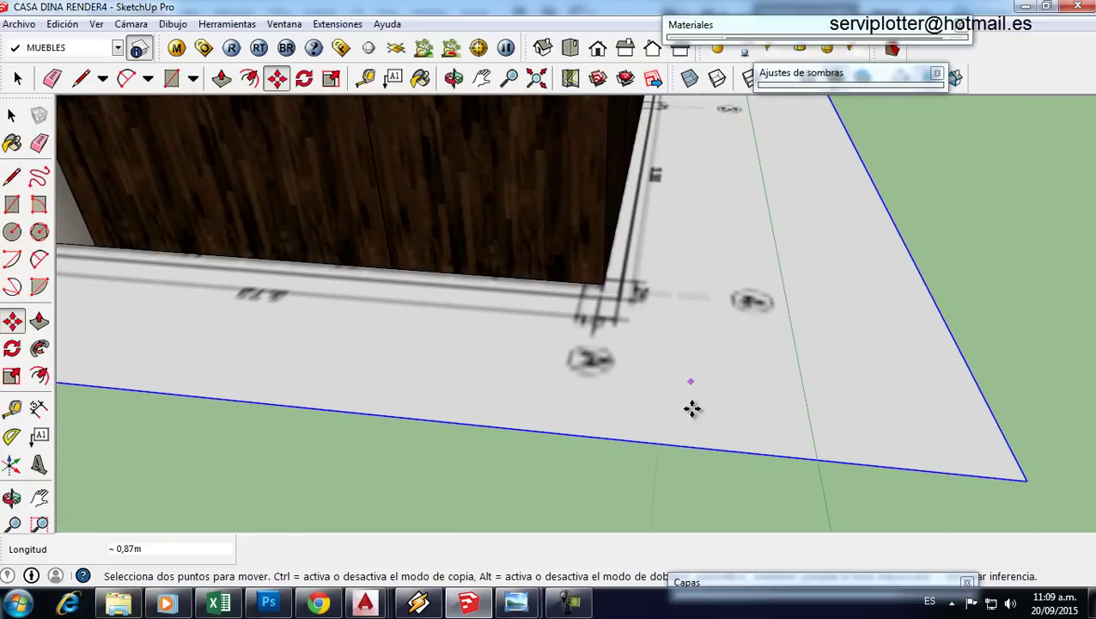
Step: Rescale the plan image further from its left and right sides to fit the furniture
scroll(692, 409, "down", 3)
scroll(694, 413, "down", 1)
scroll(695, 411, "down", 2)
scroll(703, 409, "down", 2)
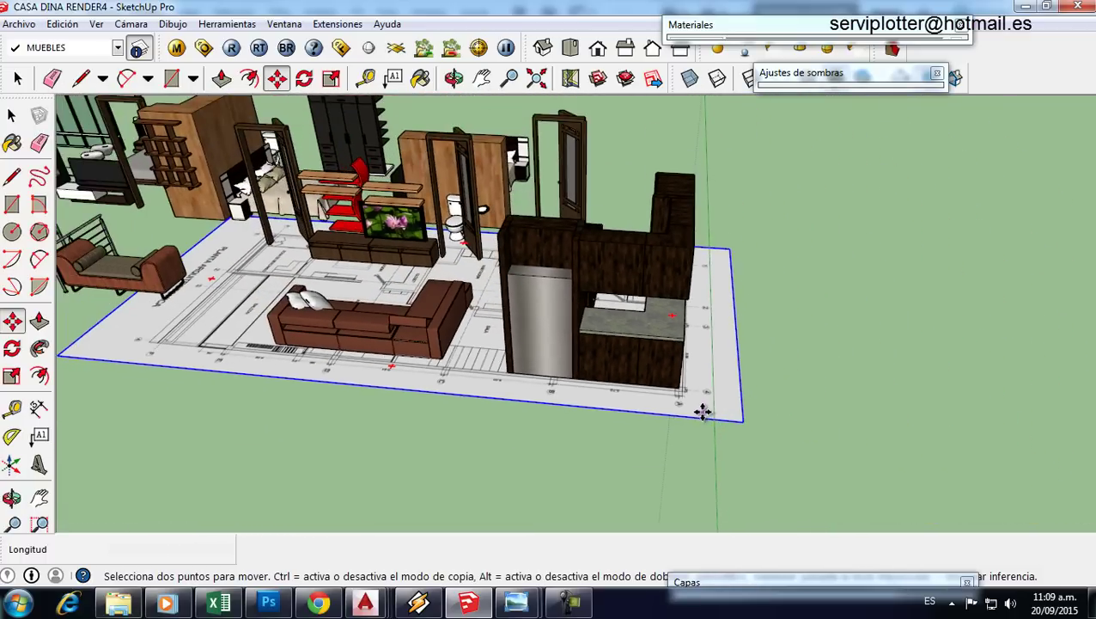
scroll(703, 409, "down", 2)
scroll(703, 413, "down", 1)
left_click_drag(563, 368, 653, 425)
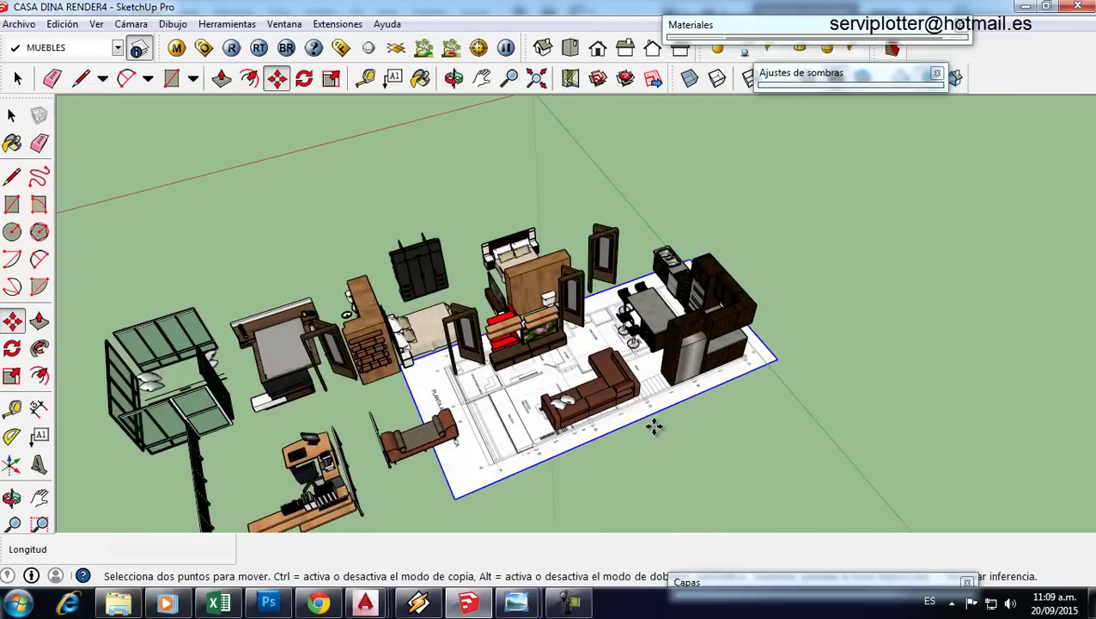
left_click(13, 376)
mouse_move(418, 370)
left_mouse_down()
mouse_move(173, 382)
mouse_move(249, 365)
left_mouse_up()
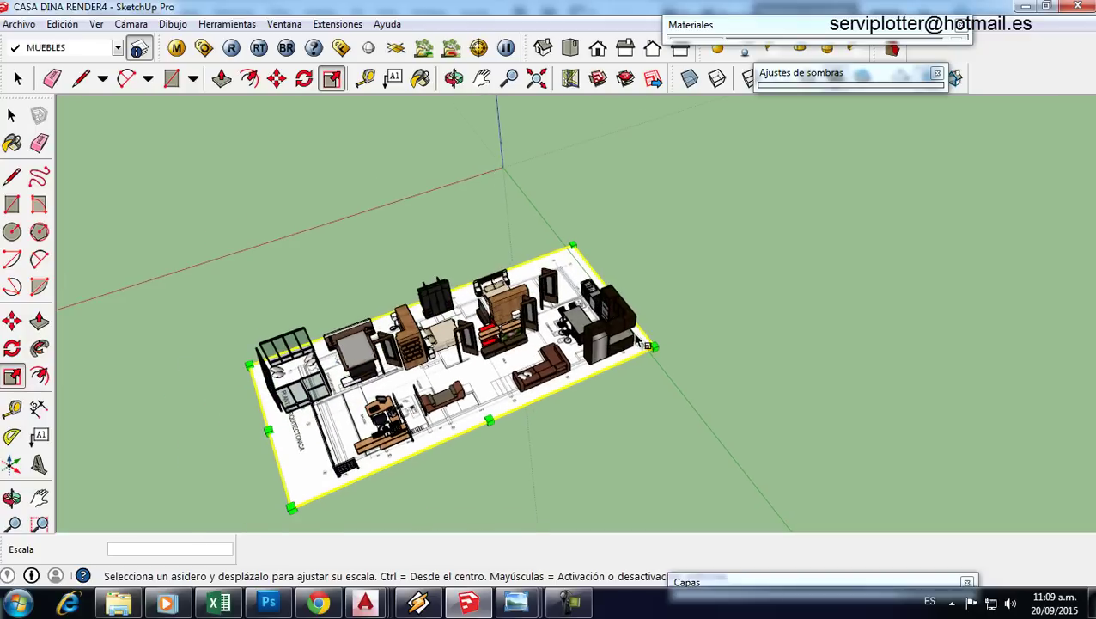
left_click_drag(654, 346, 678, 348)
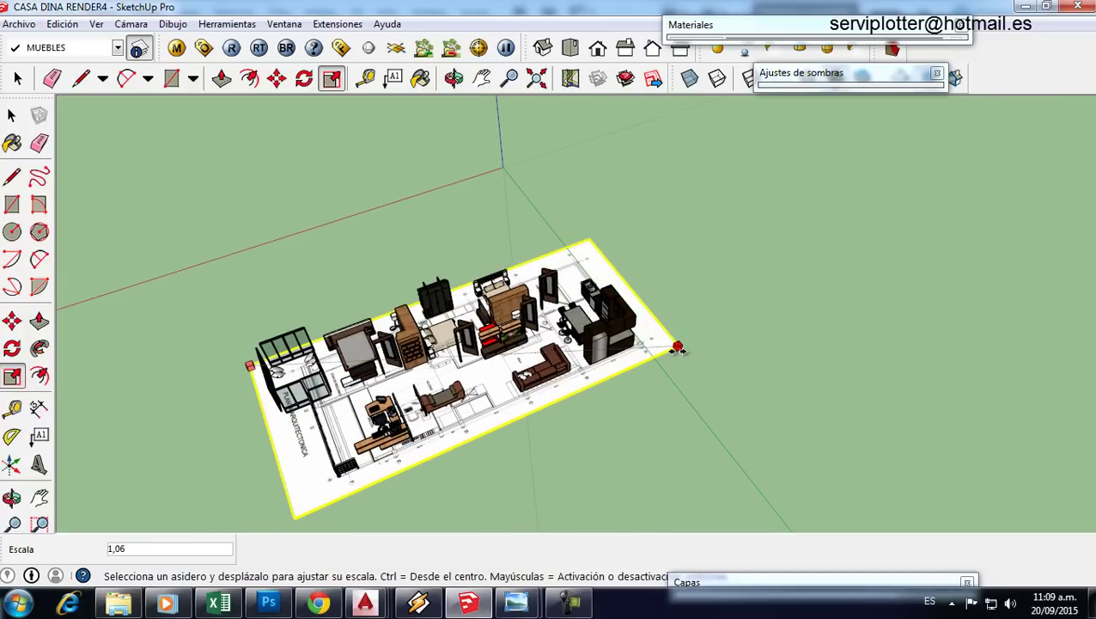
left_click(683, 357)
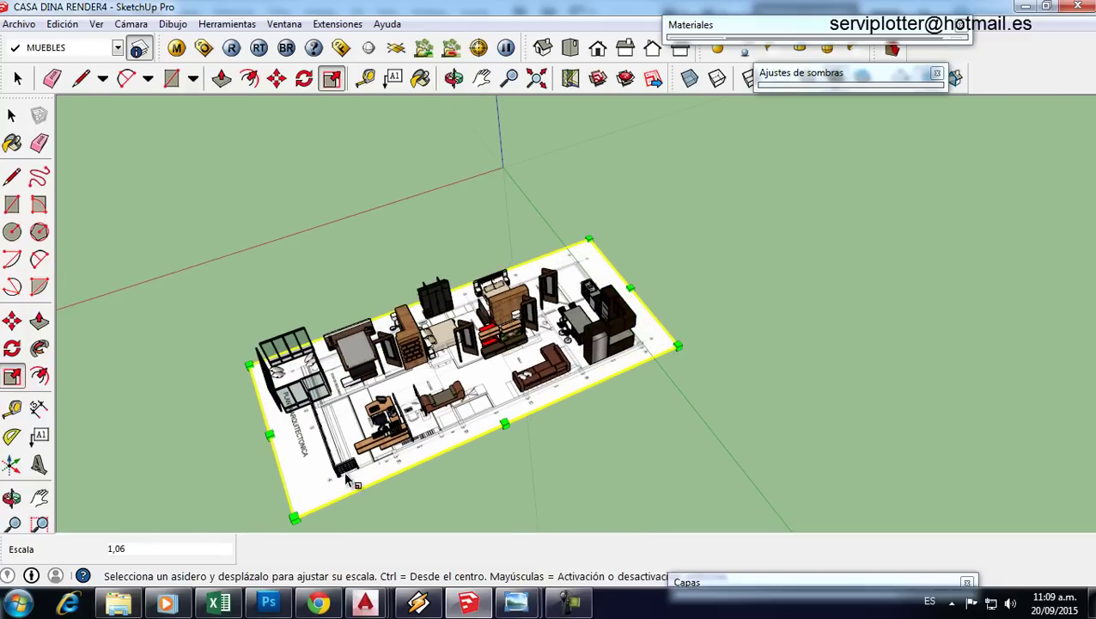
left_click_drag(238, 364, 196, 359)
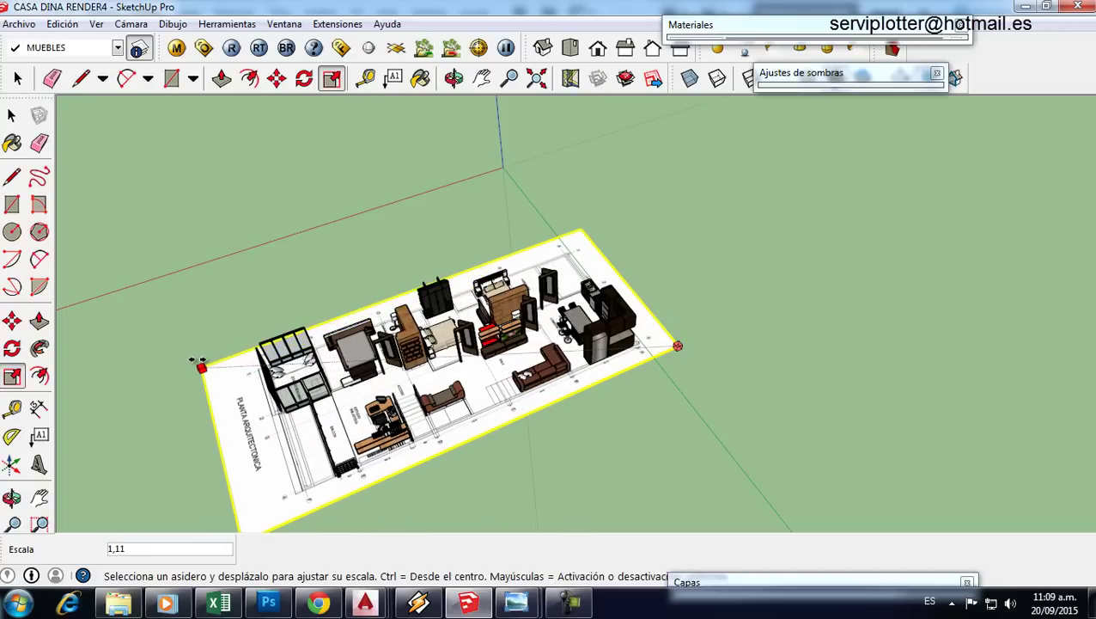
left_click(200, 366)
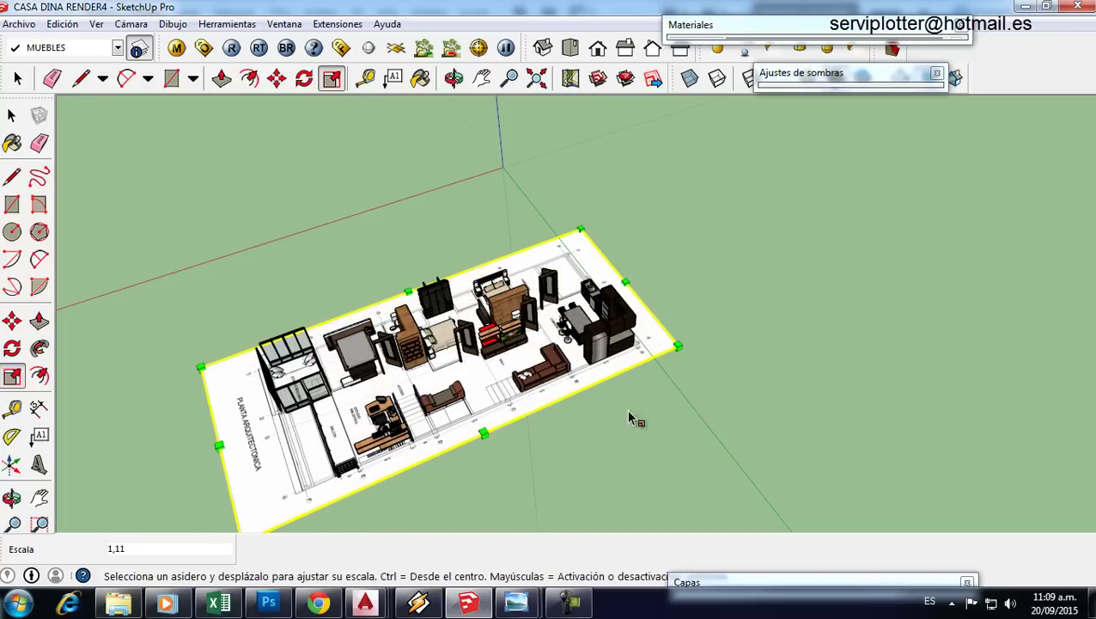
Step: Begin a move from the kitchen corner, then cancel it
scroll(303, 459, "up", 2)
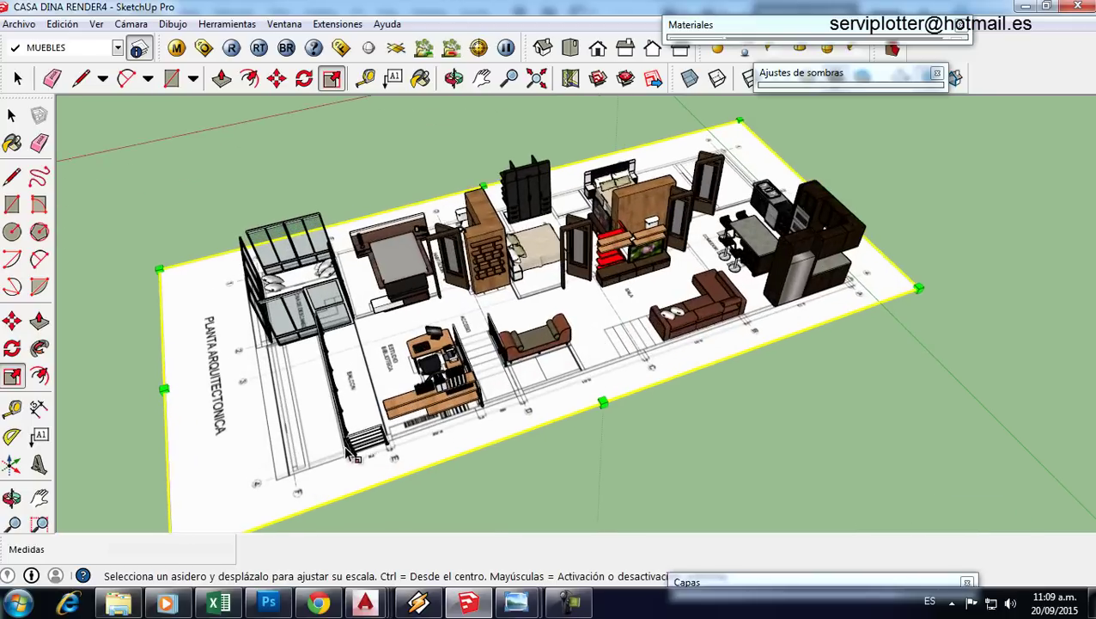
scroll(403, 459, "up", 2)
scroll(406, 447, "up", 3)
scroll(416, 438, "up", 2)
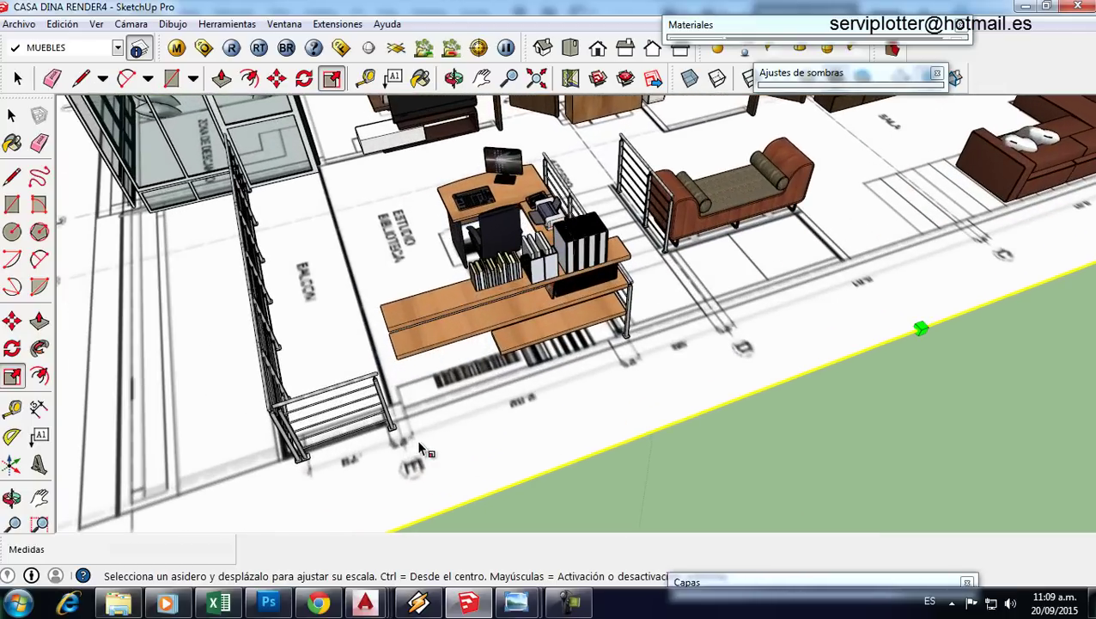
left_click(12, 320)
scroll(171, 406, "down", 1)
scroll(171, 406, "down", 2)
scroll(171, 406, "down", 1)
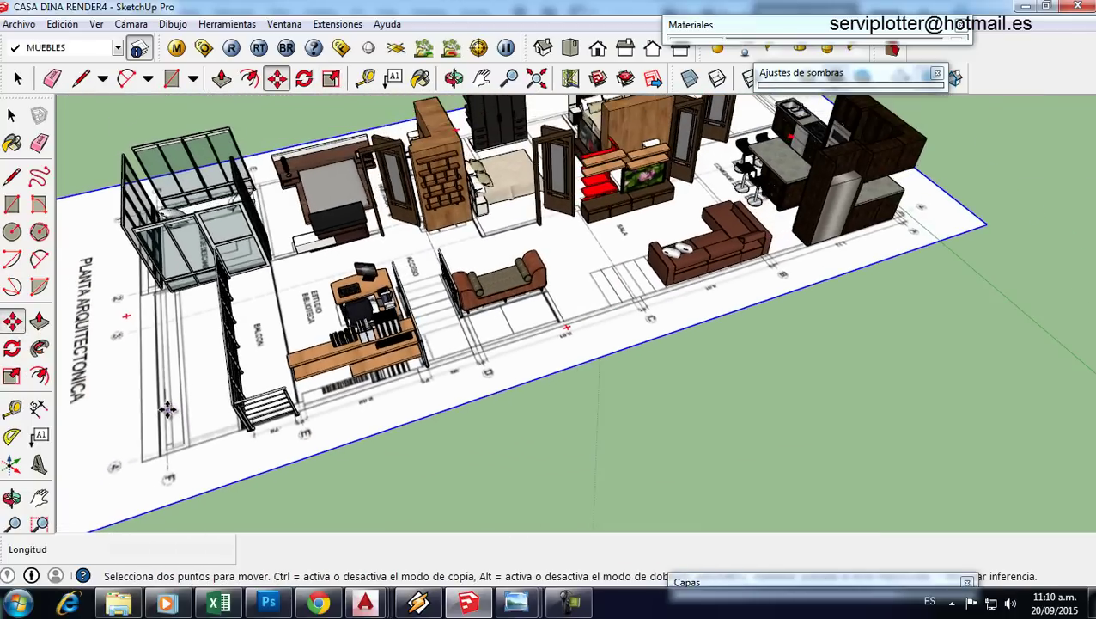
scroll(171, 406, "down", 1)
scroll(171, 405, "down", 1)
scroll(787, 247, "up", 3)
scroll(778, 250, "up", 2)
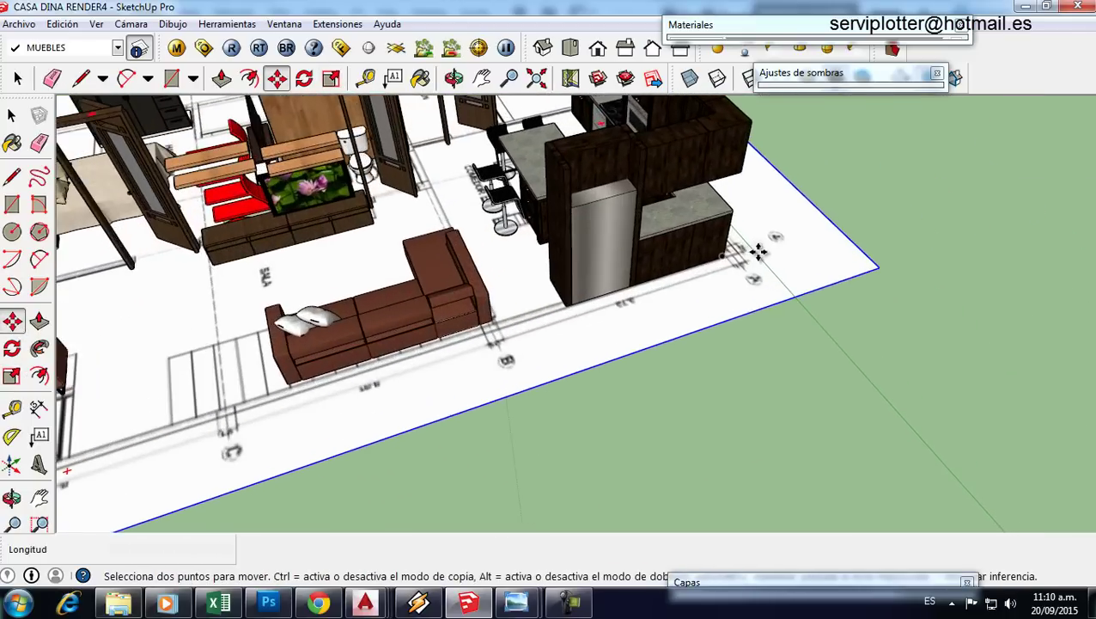
scroll(747, 258, "up", 2)
scroll(722, 265, "up", 2)
left_click(706, 266)
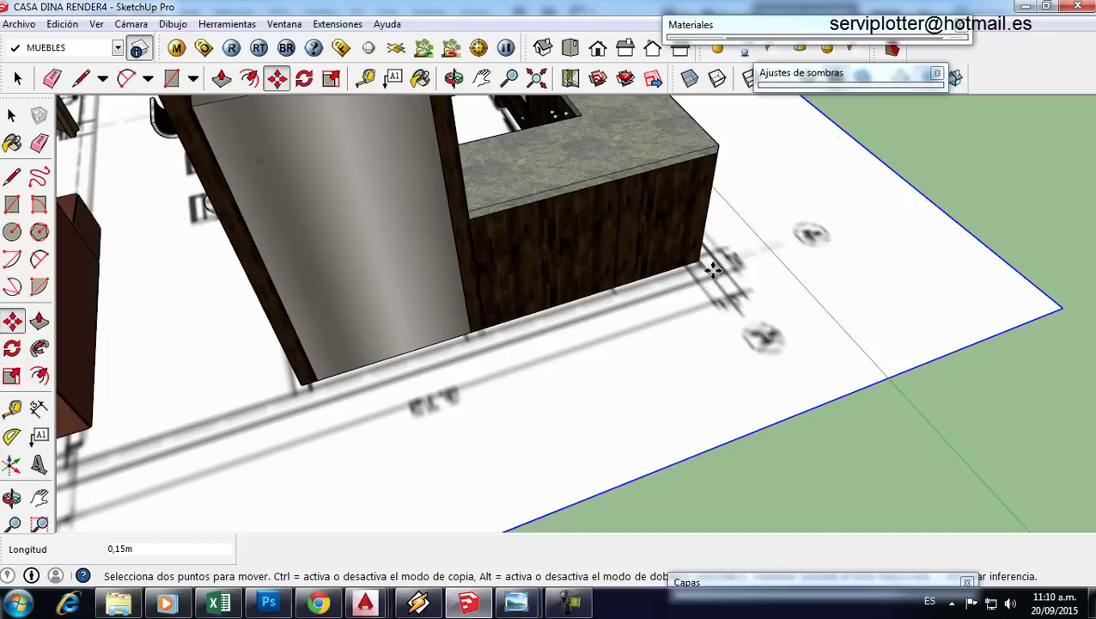
key("Escape")
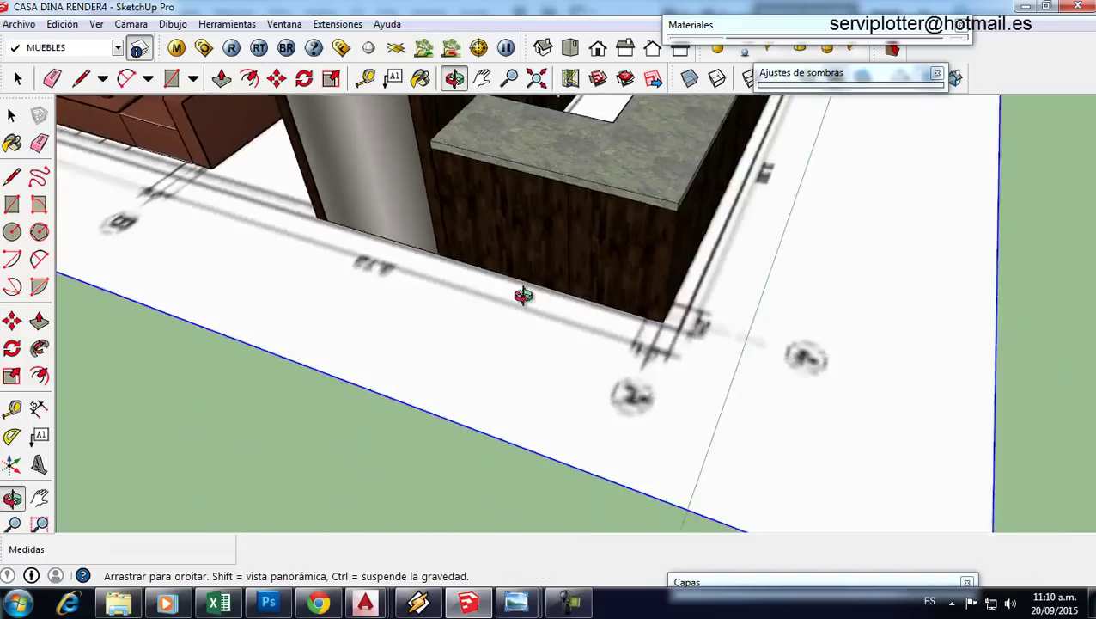
Step: Move the kitchen cabinet from its corner onto the plan lines
scroll(521, 293, "up", 5)
left_click(575, 344)
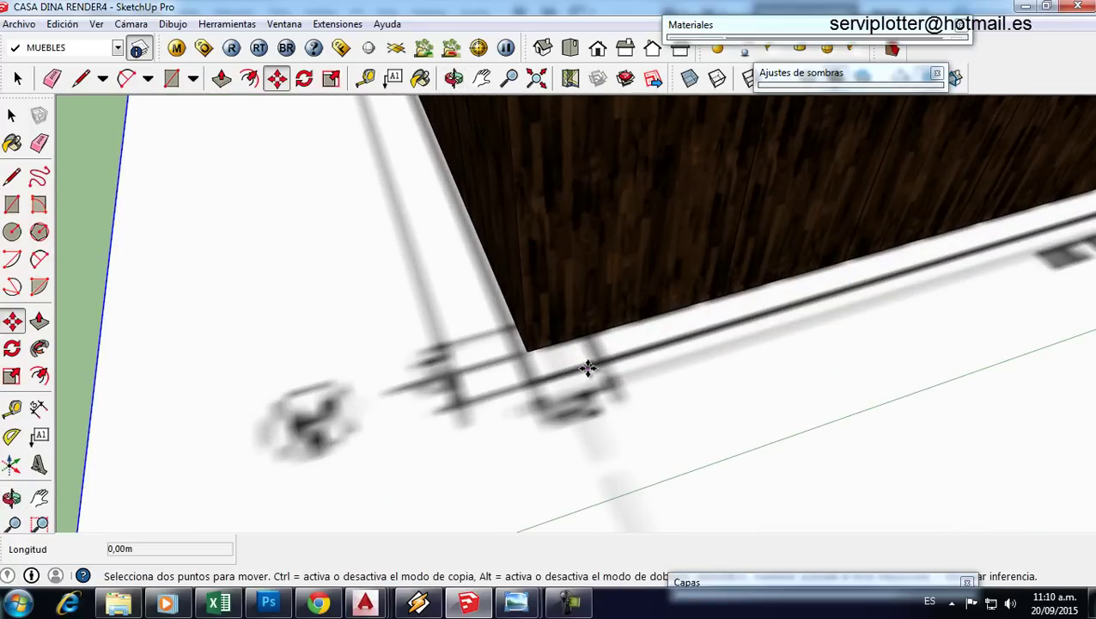
scroll(588, 367, "up", 3)
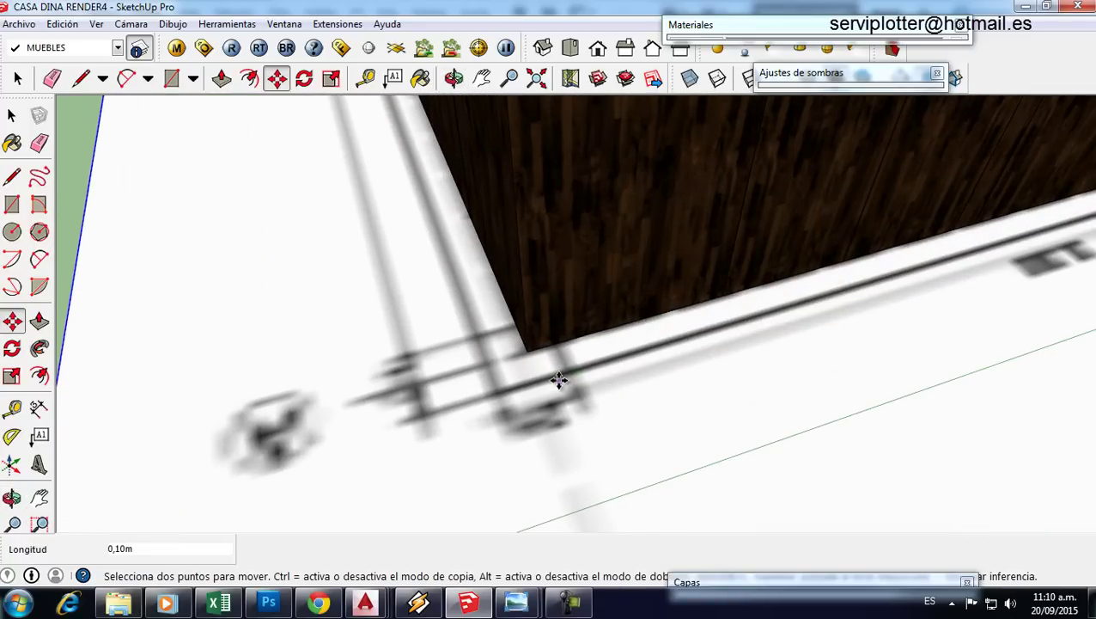
scroll(559, 391, "down", 2)
scroll(559, 417, "down", 2)
scroll(563, 434, "down", 2)
scroll(567, 441, "down", 3)
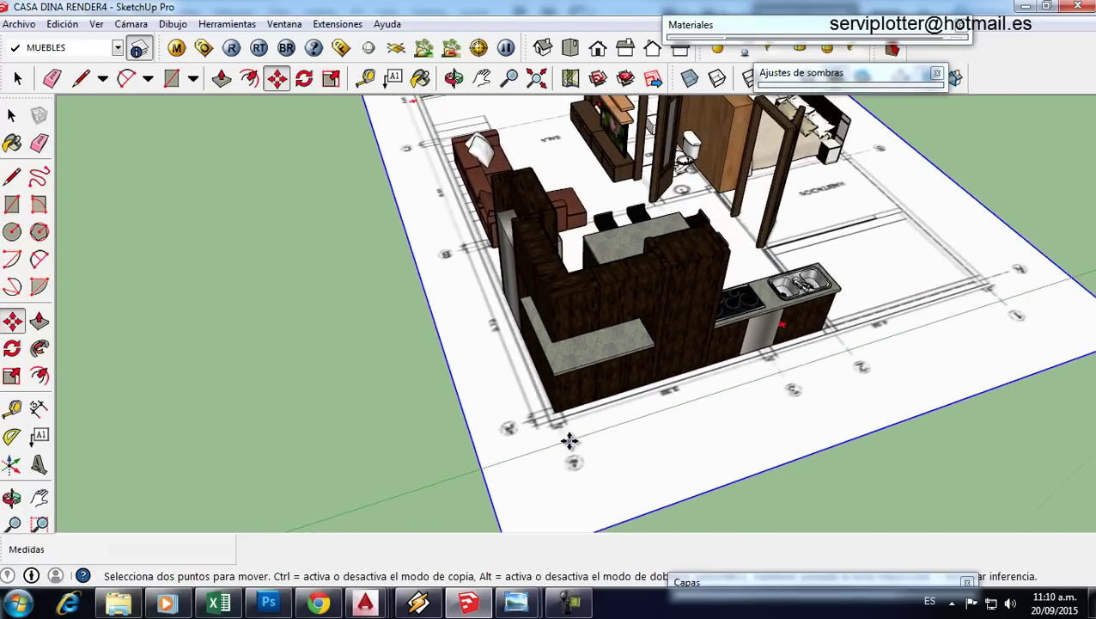
Step: Orbit and zoom until the whole furnished plan shows, with PLANTA ARQUITECTONICA reading horizontally
left_click_drag(570, 440, 774, 411)
scroll(774, 411, "down", 2)
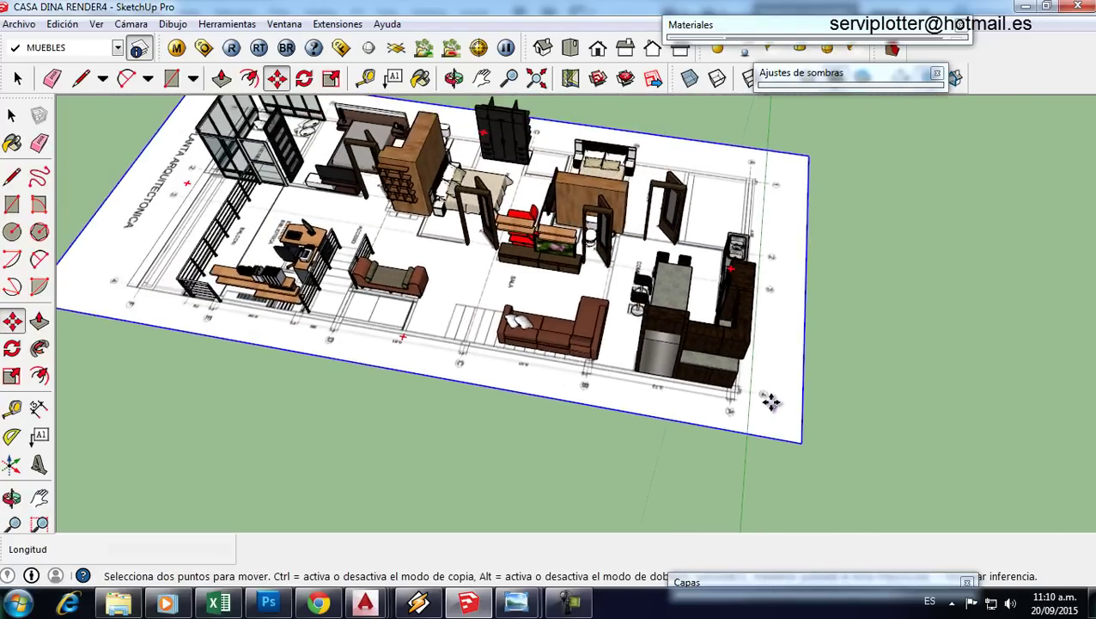
scroll(350, 367, "down", 2)
scroll(316, 309, "up", 2)
scroll(378, 318, "up", 2)
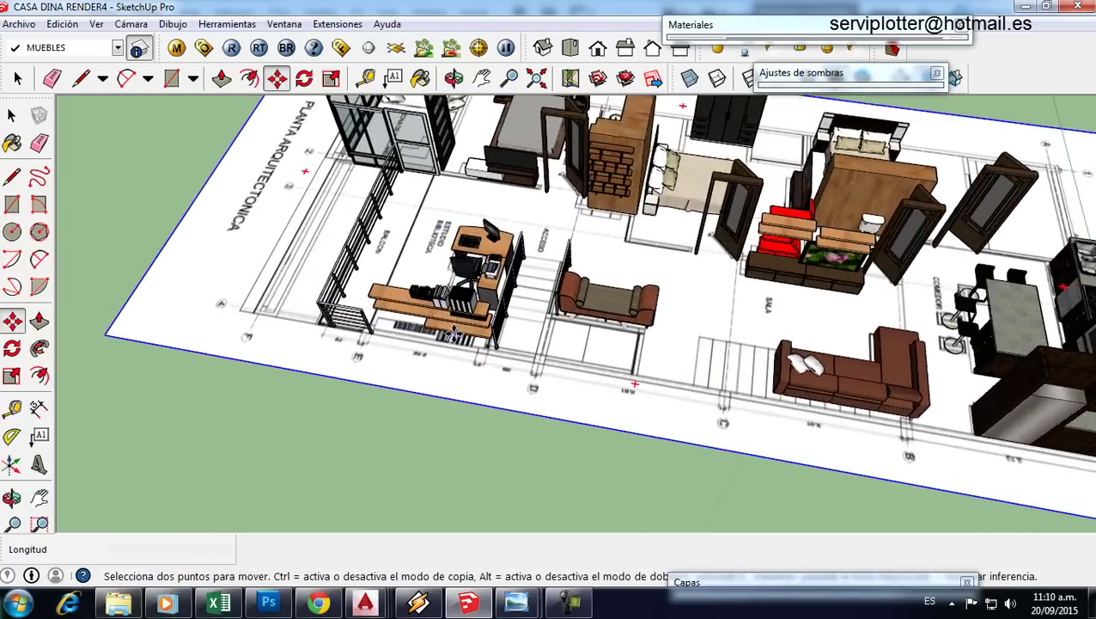
scroll(447, 327, "up", 2)
scroll(559, 343, "up", 2)
scroll(647, 369, "down", 3)
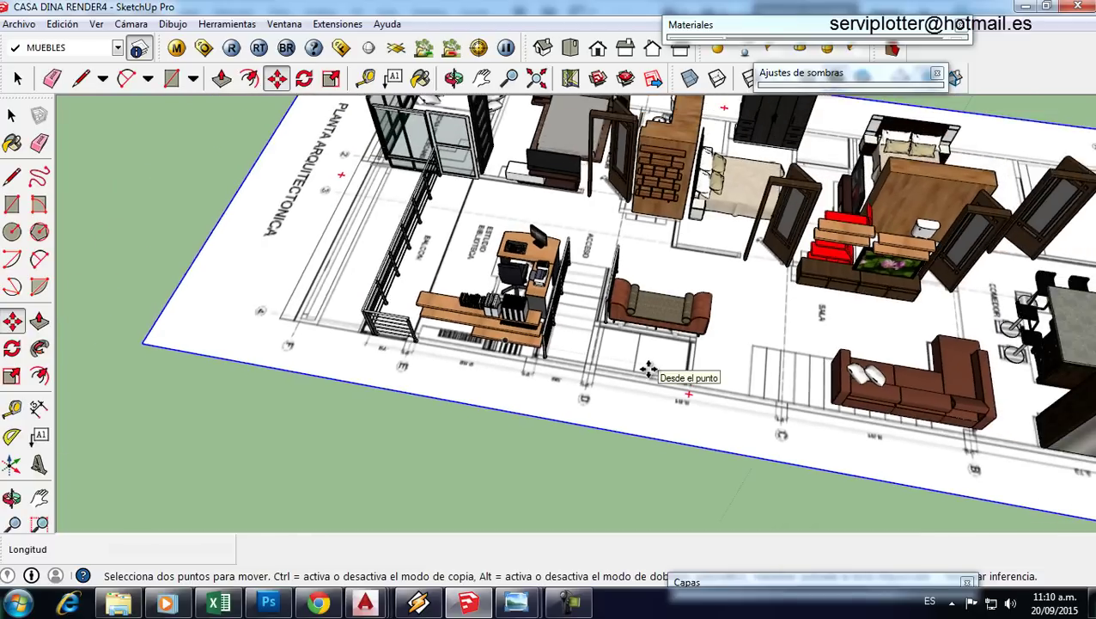
scroll(692, 378, "down", 2)
left_click_drag(692, 378, 715, 328)
scroll(715, 328, "down", 2)
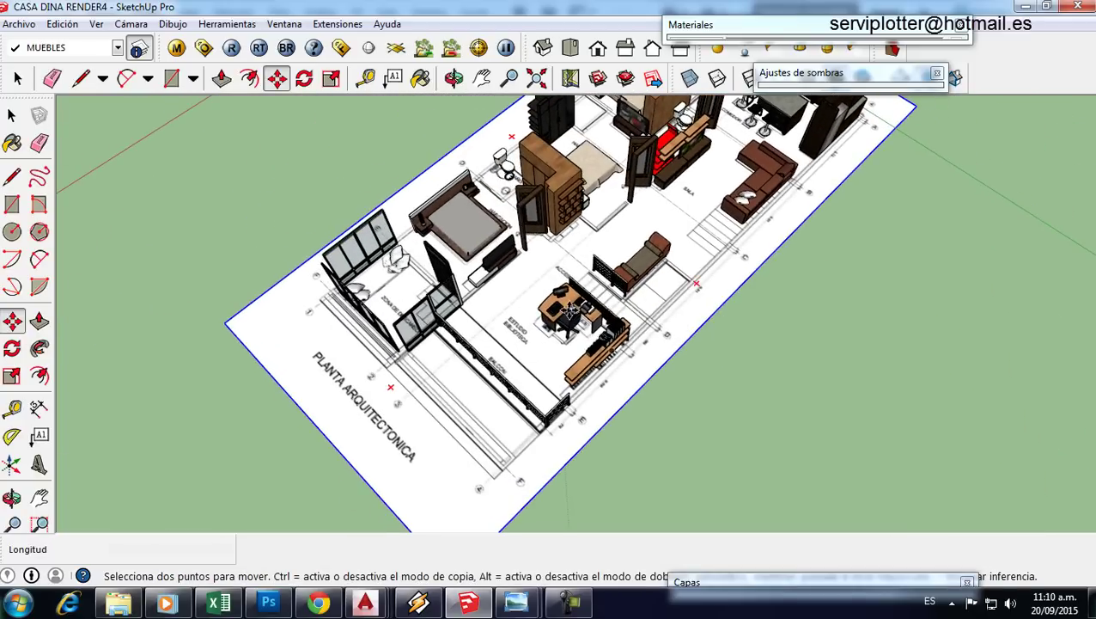
scroll(386, 291, "up", 3)
mouse_move(387, 290)
left_mouse_down()
mouse_move(540, 358)
mouse_move(567, 331)
mouse_move(550, 343)
left_mouse_up()
scroll(539, 357, "down", 2)
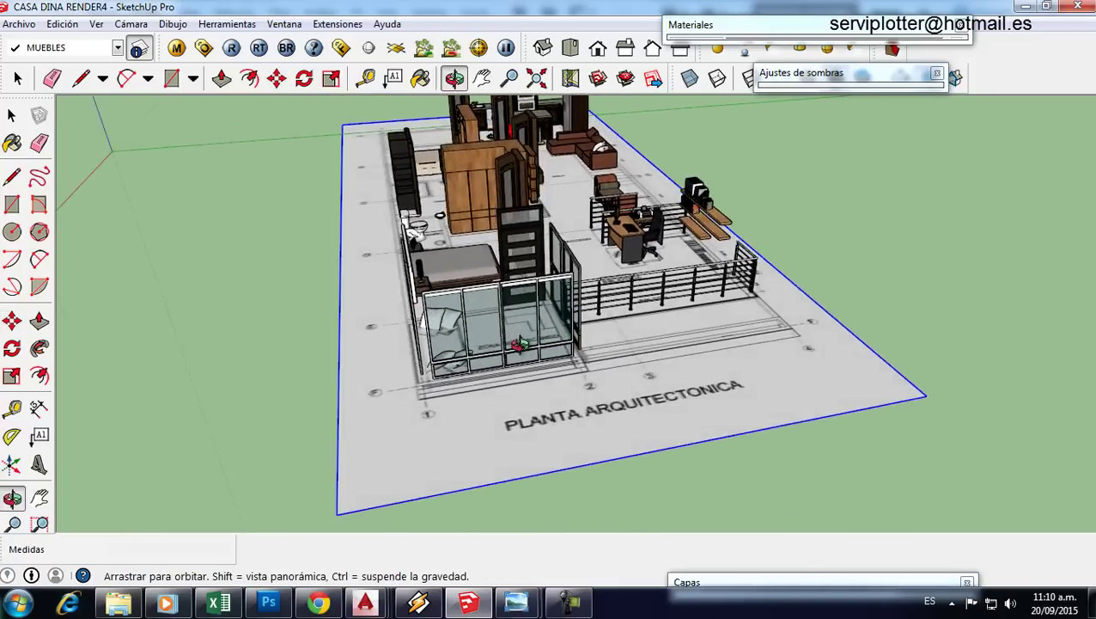
Step: Scale the plan sheet slightly from its corner grip
left_click(12, 375)
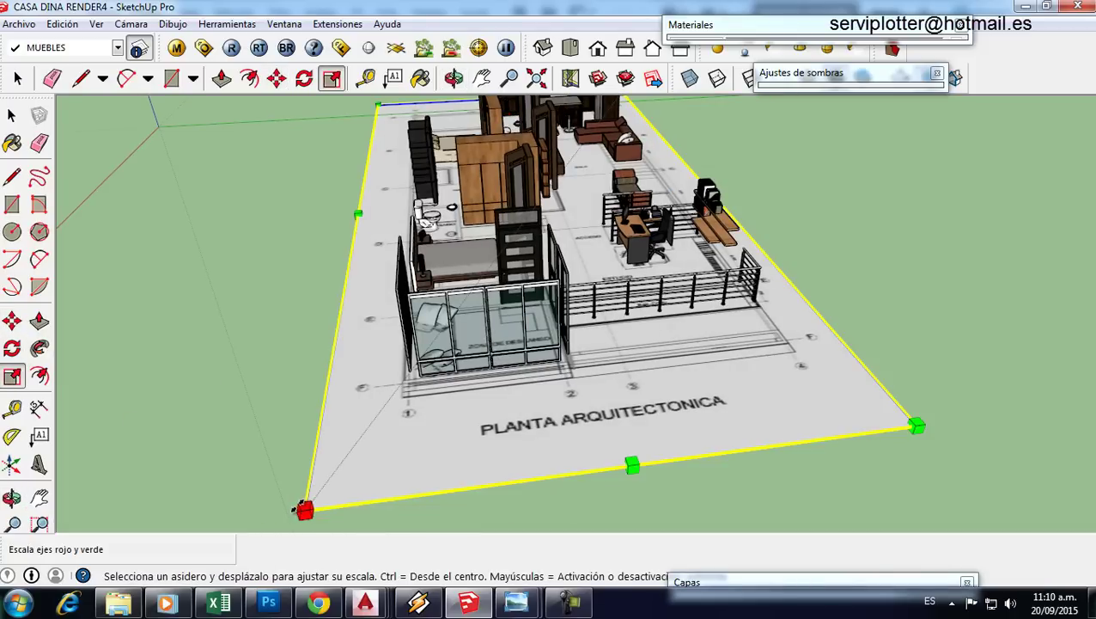
mouse_move(305, 509)
left_mouse_down()
mouse_move(313, 497)
mouse_move(303, 497)
mouse_move(471, 391)
mouse_move(164, 418)
left_mouse_up()
key("o")
key("s")
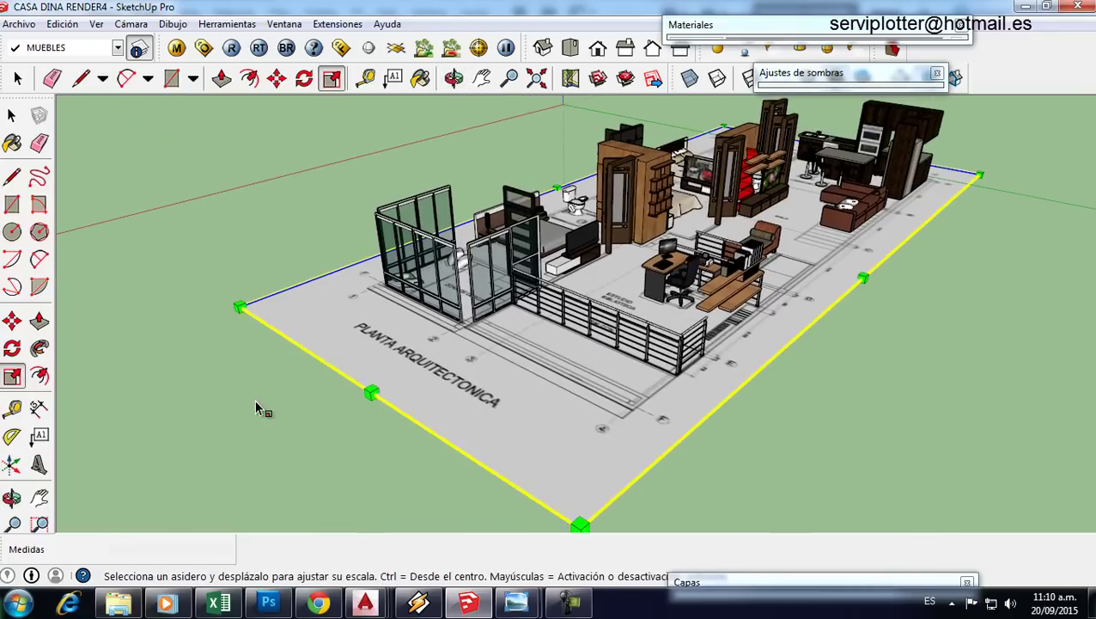
mouse_move(233, 395)
left_mouse_down()
mouse_move(331, 381)
mouse_move(245, 433)
left_mouse_up()
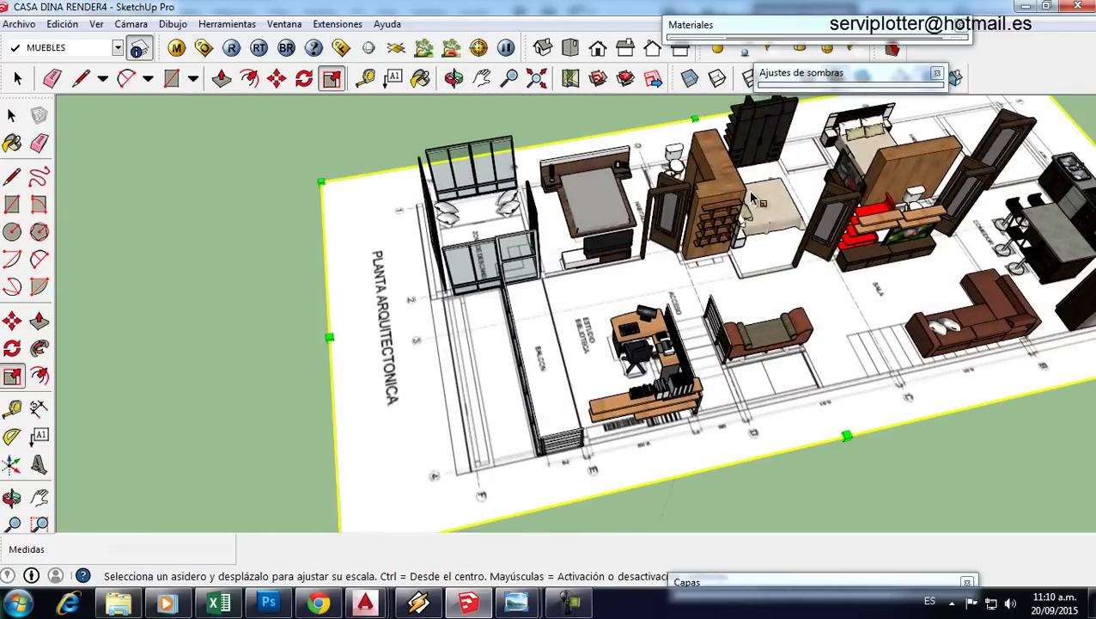
scroll(649, 311, "up", 5)
scroll(648, 310, "down", 2)
Step: Orbit to a flatter angle and zoom to check the rescaled plan sheet
mouse_move(649, 310)
left_mouse_down()
mouse_move(630, 413)
mouse_move(342, 305)
mouse_move(593, 204)
mouse_move(717, 449)
mouse_move(392, 388)
mouse_move(741, 422)
mouse_move(582, 411)
mouse_move(788, 322)
mouse_move(719, 404)
mouse_move(788, 383)
left_mouse_up()
key("s")
scroll(630, 413, "down", 2)
scroll(630, 412, "down", 2)
scroll(342, 305, "down", 2)
scroll(718, 449, "up", 2)
scroll(741, 423, "down", 2)
scroll(688, 435, "down", 2)
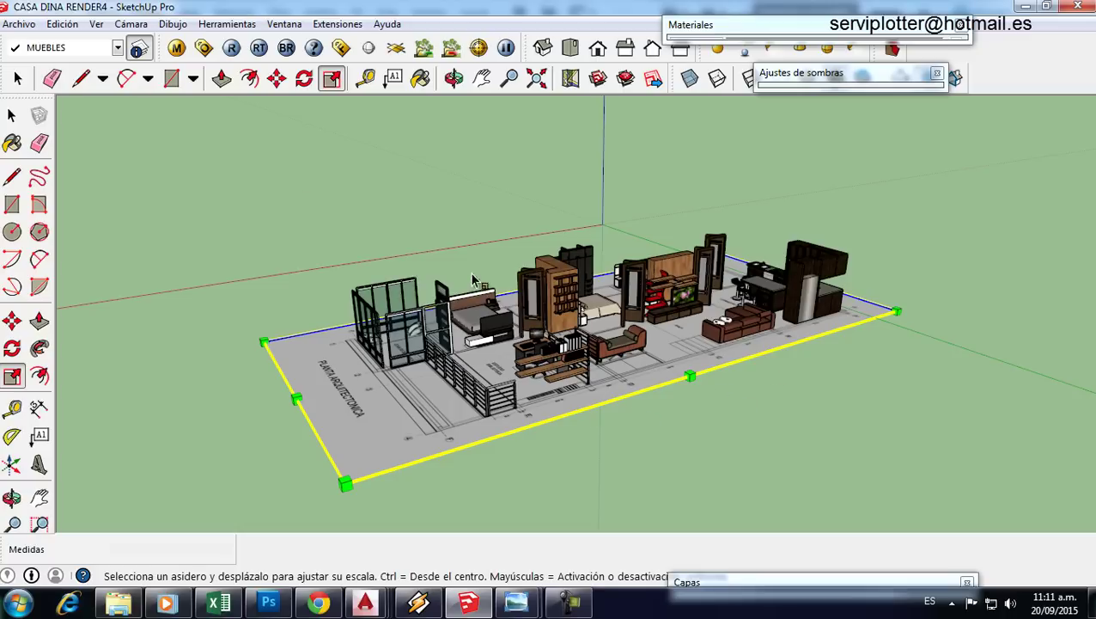
Step: Pan the furnished plan right in view and expand the shadow settings panel
left_click(482, 79)
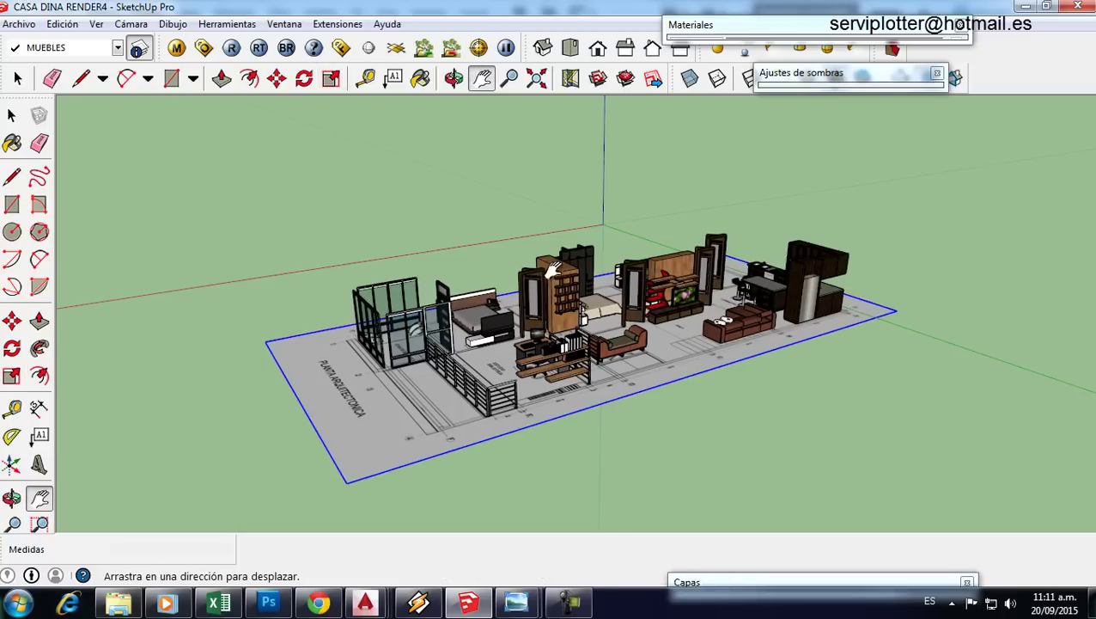
mouse_move(554, 269)
left_mouse_down()
mouse_move(546, 362)
mouse_move(550, 340)
left_mouse_up()
key("o")
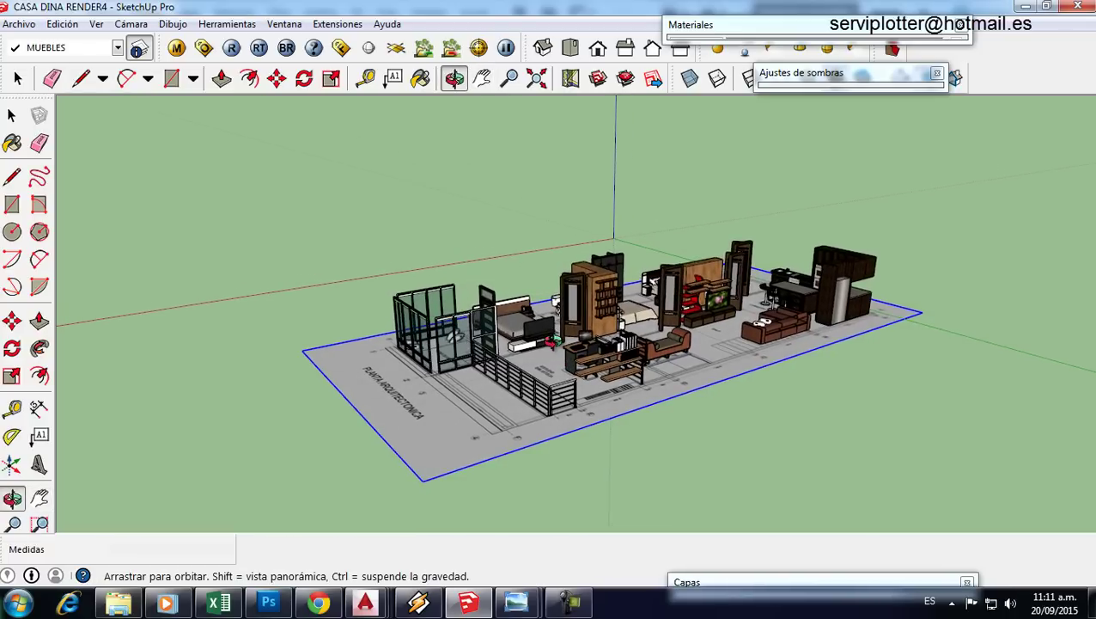
key("h")
left_click(777, 75)
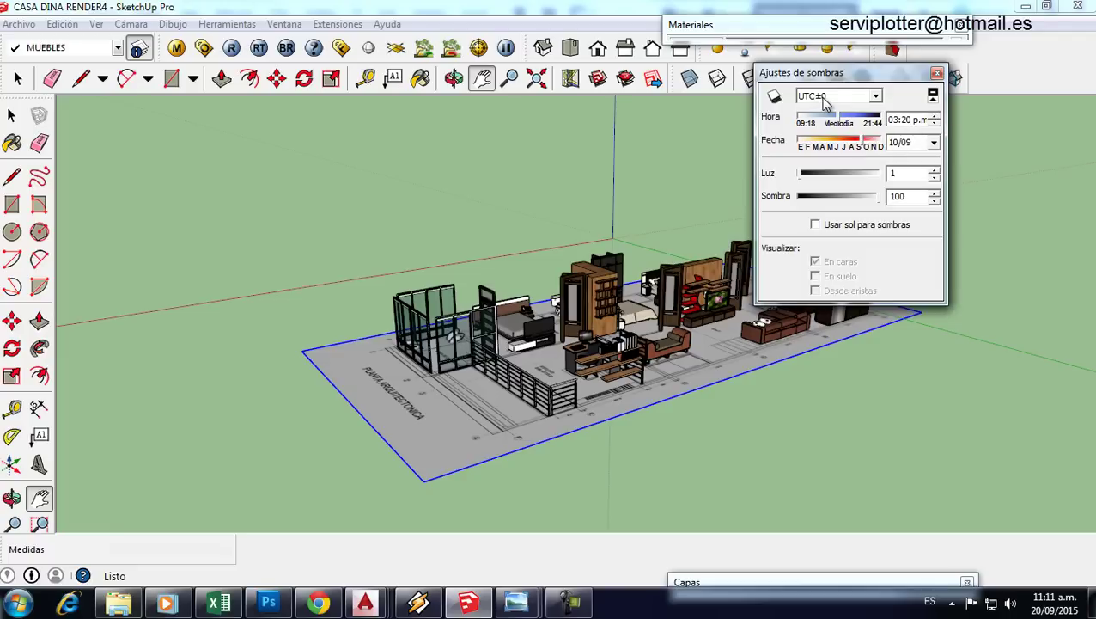
Step: Turn on face shadows with light at 1 and shadow at 49, then roll up Ajustes de sombras
left_click(874, 97)
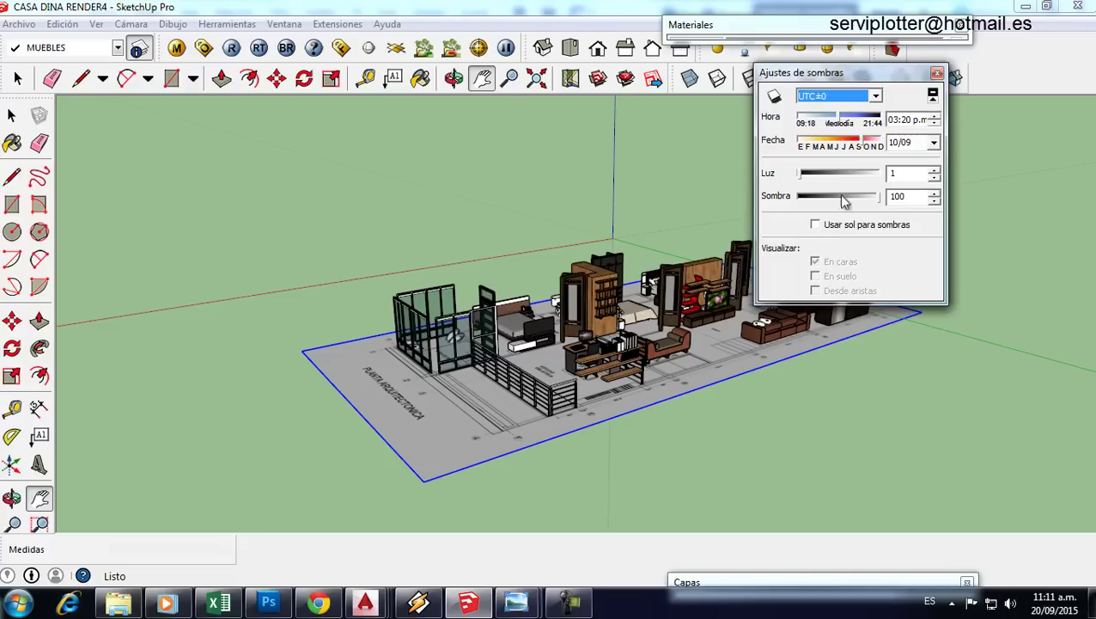
left_click(269, 6)
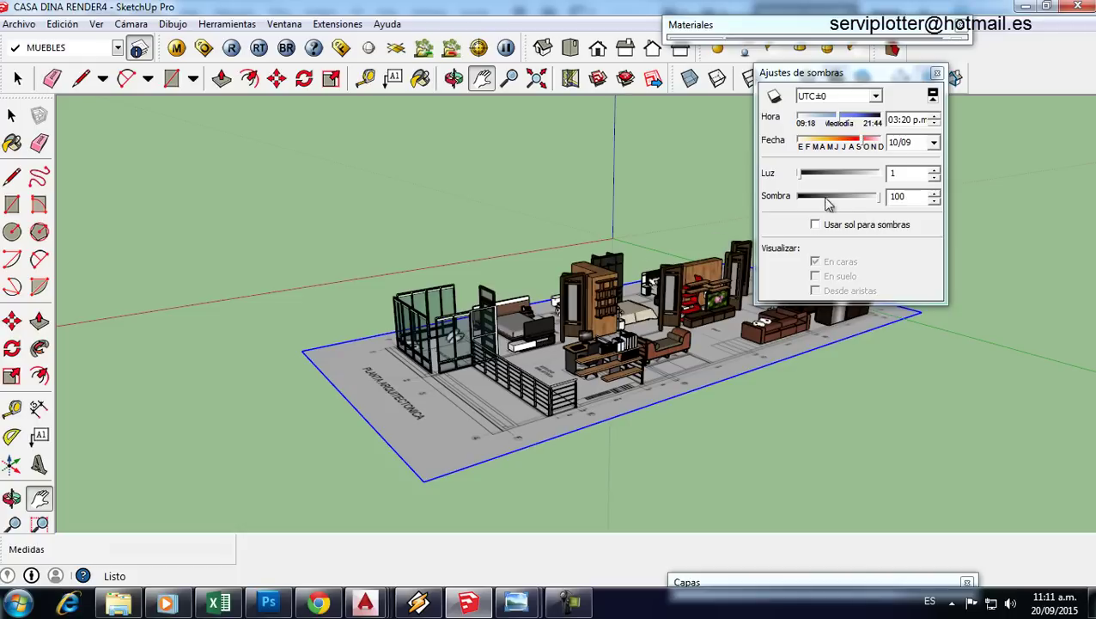
left_click_drag(866, 196, 856, 201)
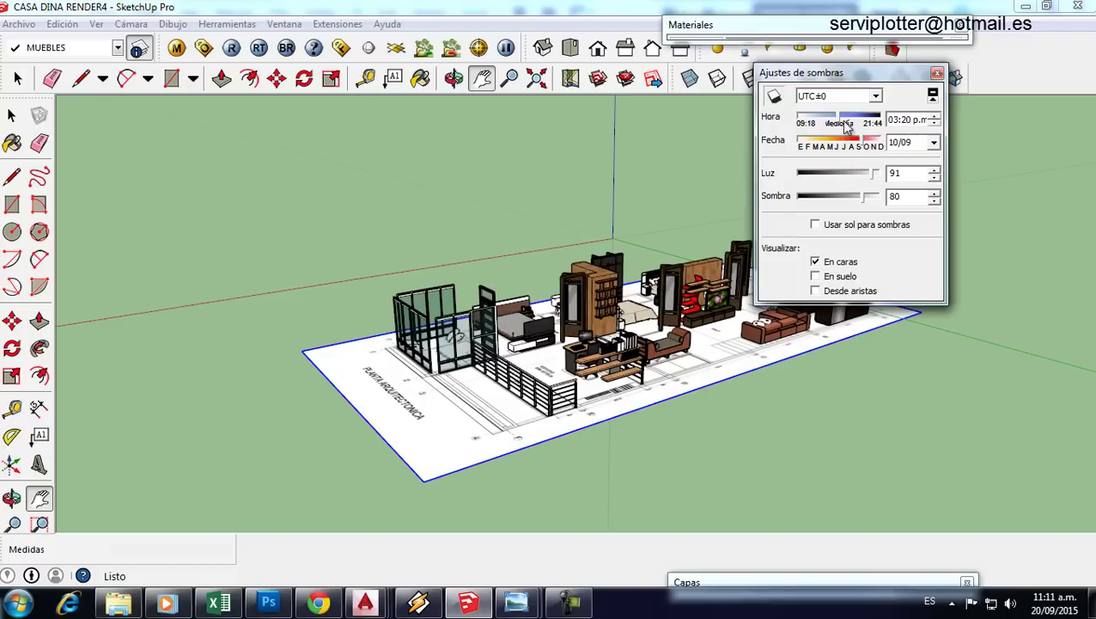
mouse_move(819, 177)
left_mouse_down()
mouse_move(781, 177)
mouse_move(801, 173)
left_mouse_up()
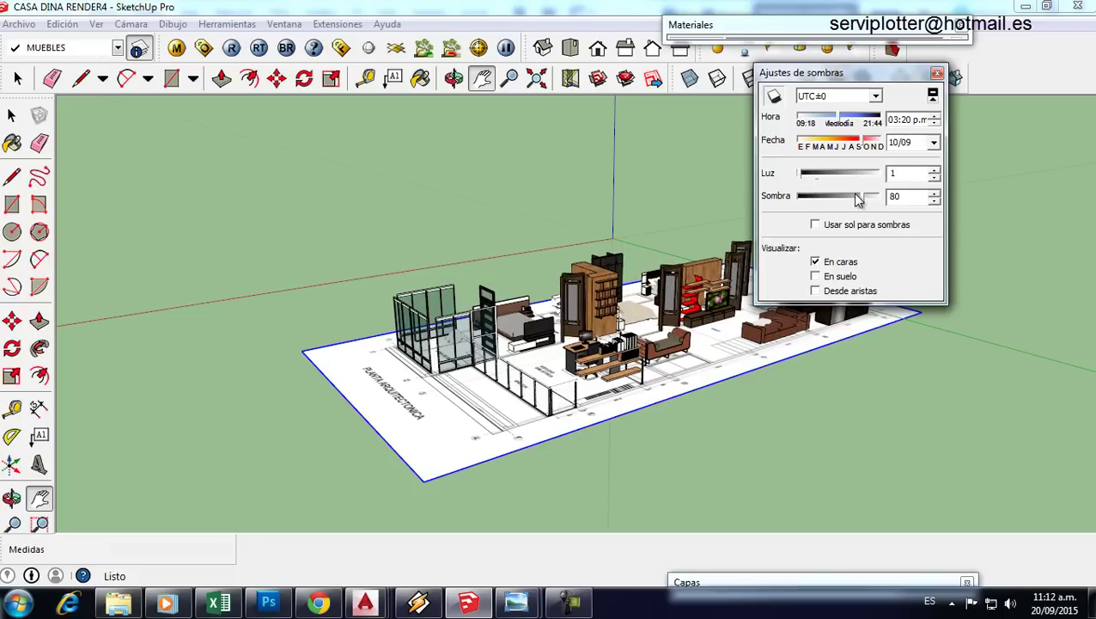
mouse_move(866, 202)
left_mouse_down()
mouse_move(885, 200)
mouse_move(841, 201)
left_mouse_up()
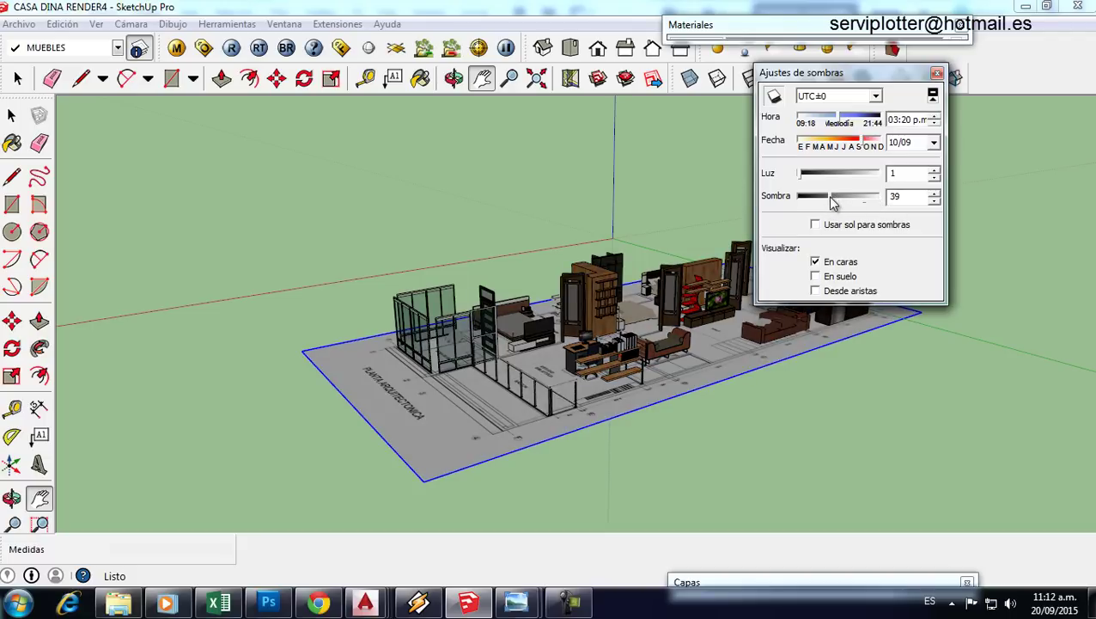
left_click(837, 73)
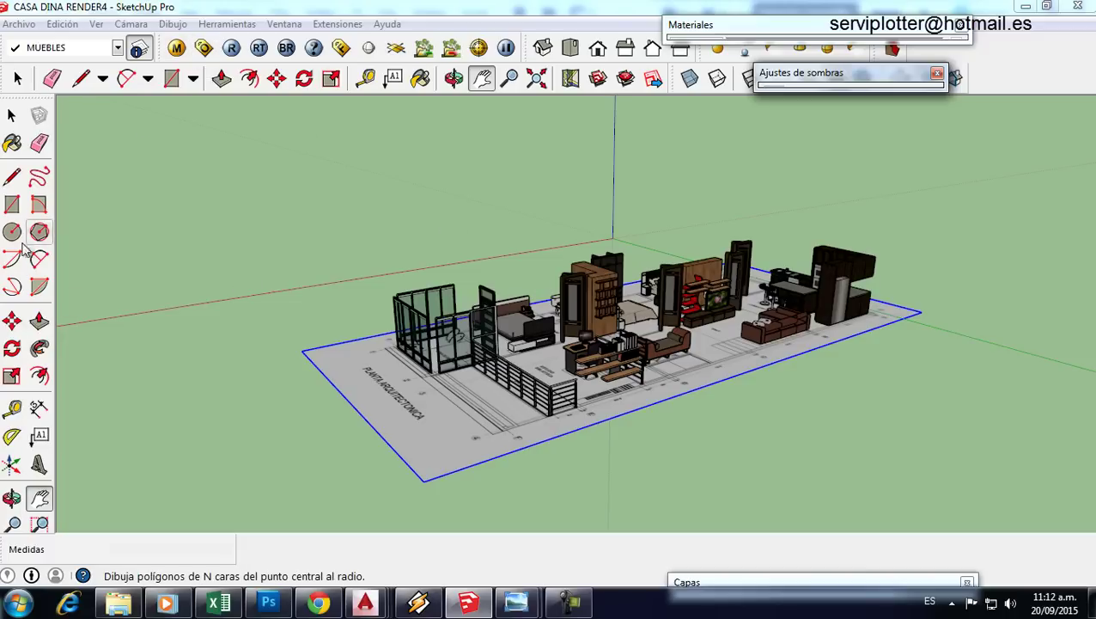
Step: Paint the railings and glass partitions dark, then collapse the materials panel
key("b")
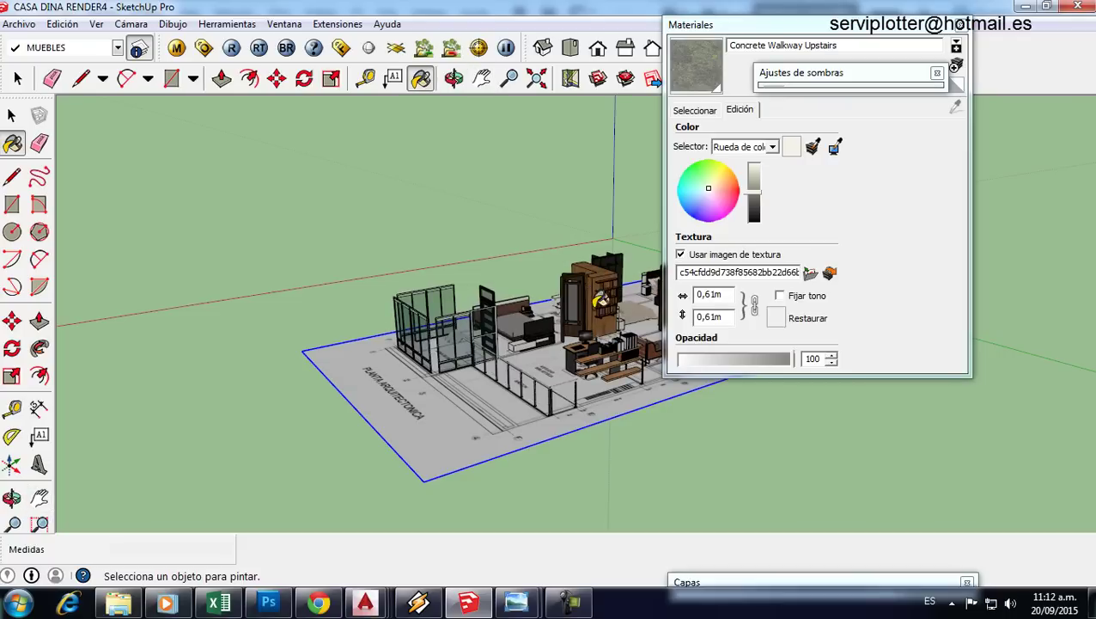
left_click(599, 302)
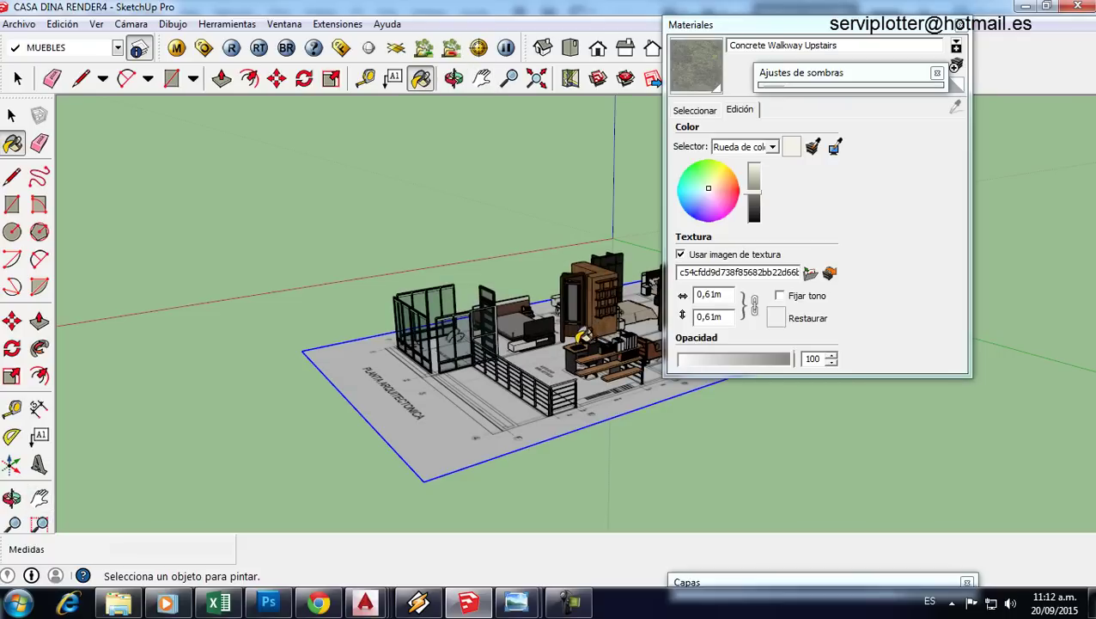
left_click(754, 34)
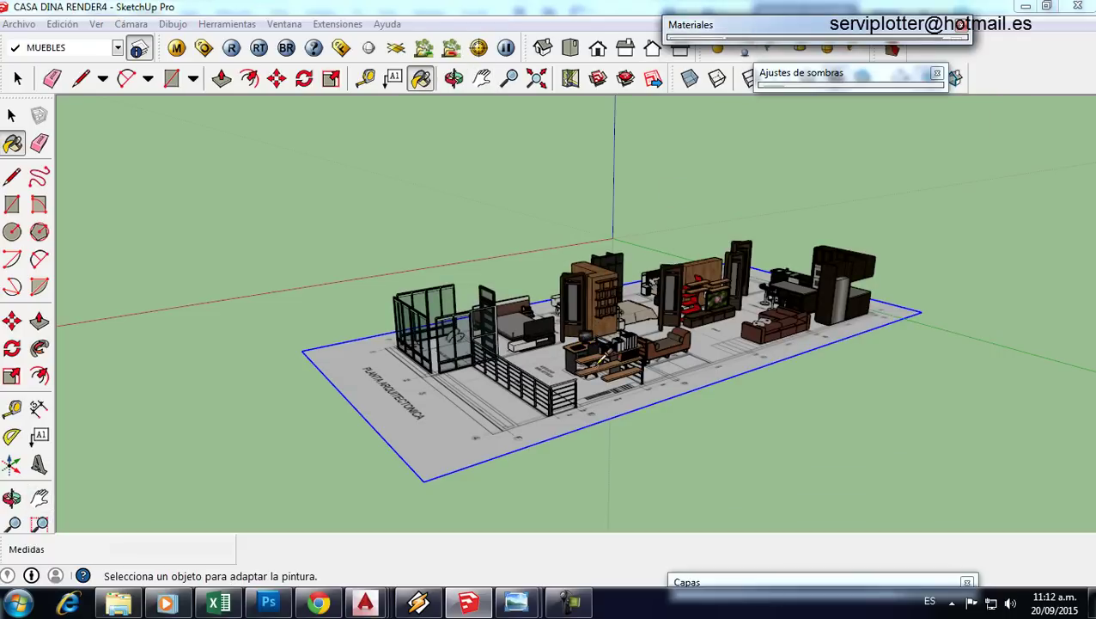
left_click_drag(602, 358, 608, 354)
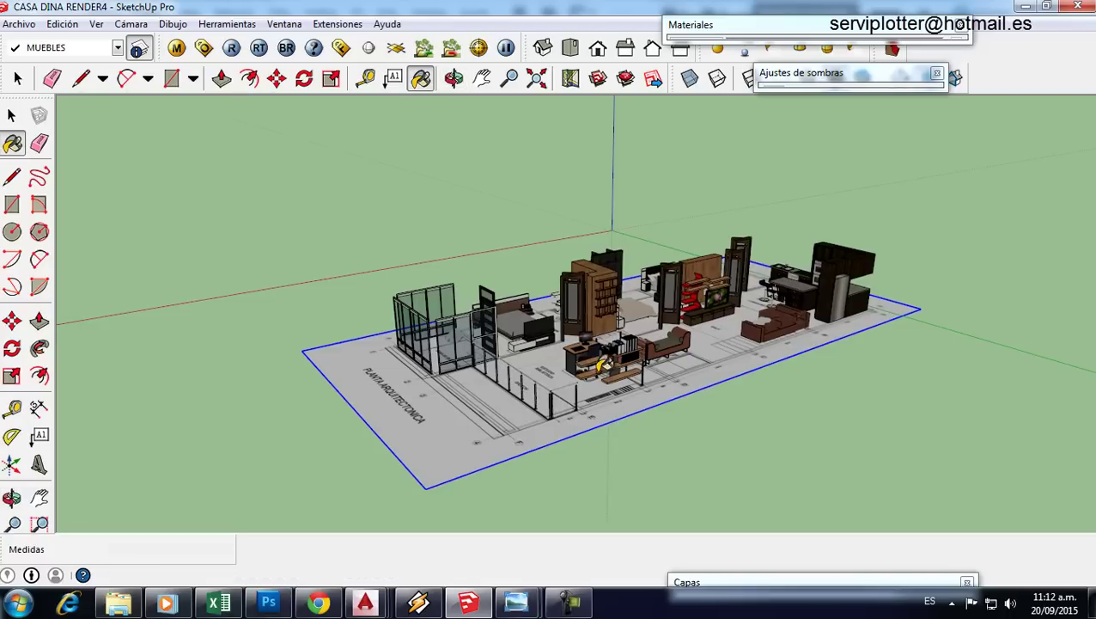
scroll(607, 354, "up", 2)
scroll(593, 354, "up", 2)
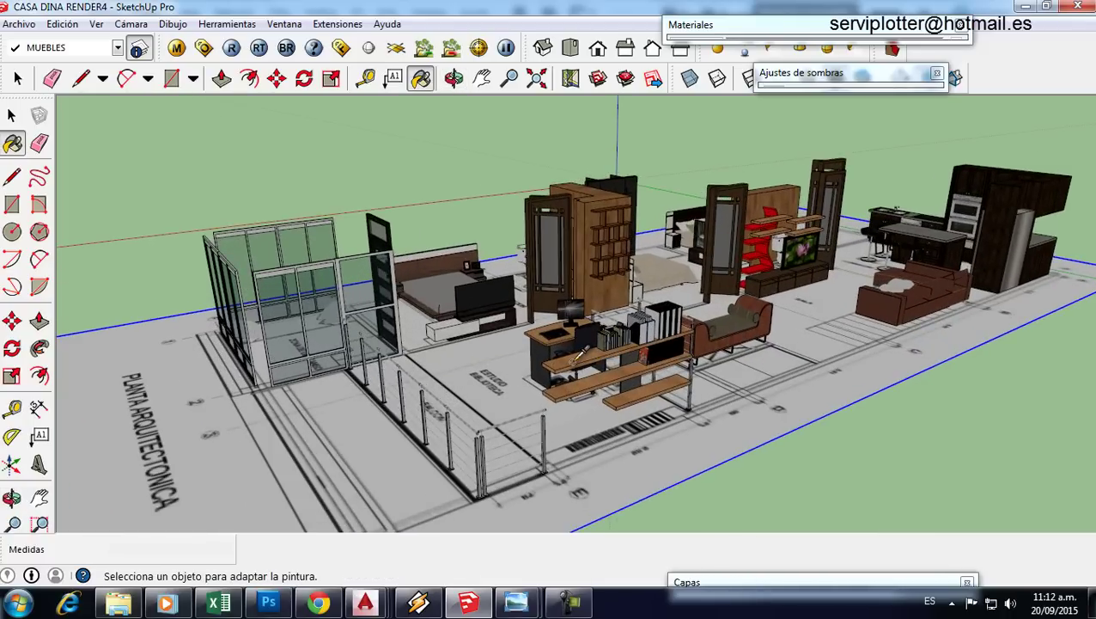
Step: Add a reflection layer to Hickory Wood _ Chestnut, preview it, then close the V-Ray editor and zoom out
left_click(177, 48)
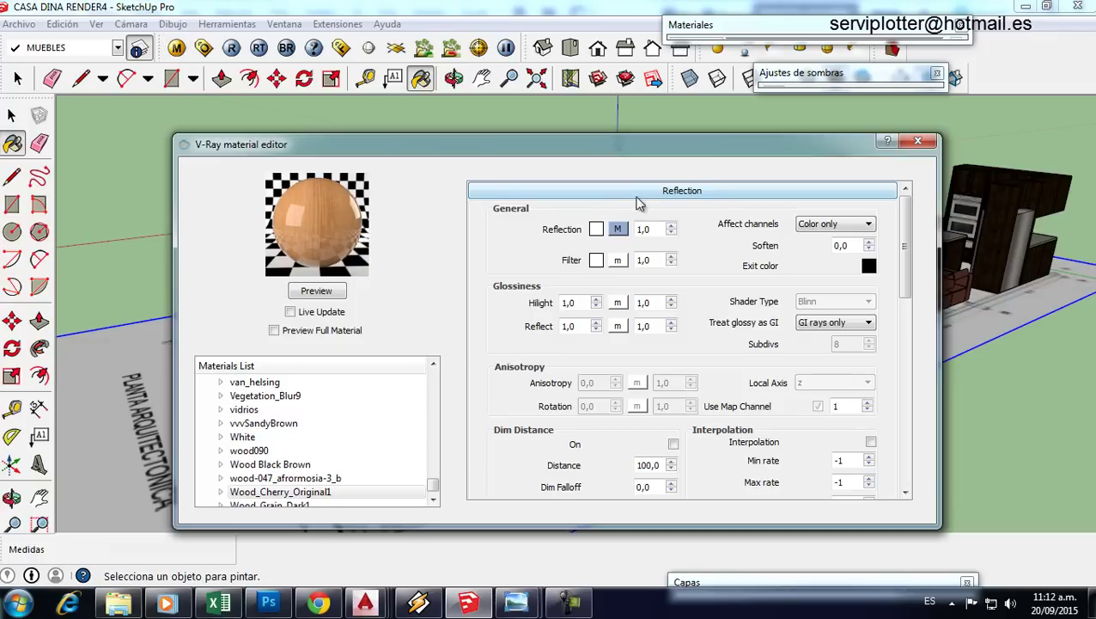
left_click(918, 141)
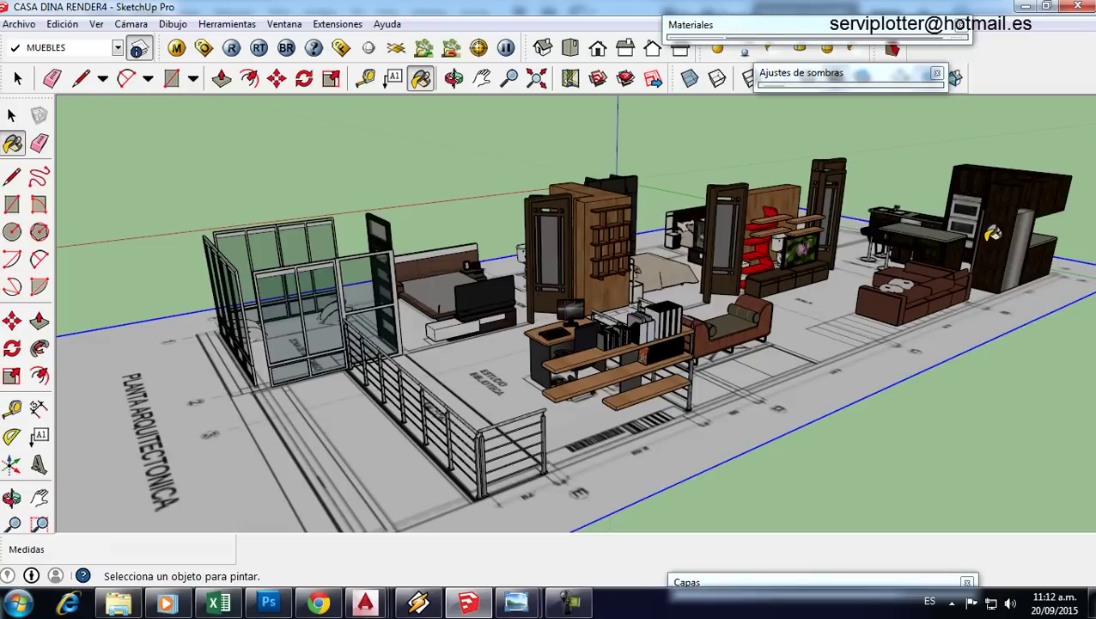
key("alt")
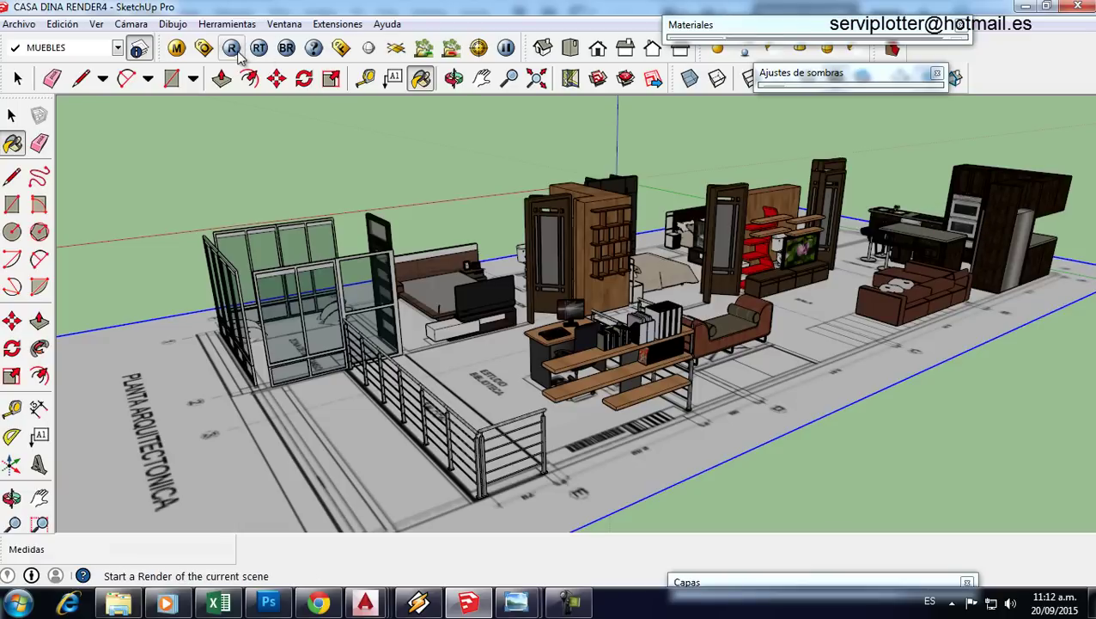
left_click(177, 49)
right_click(297, 384)
mouse_move(352, 393)
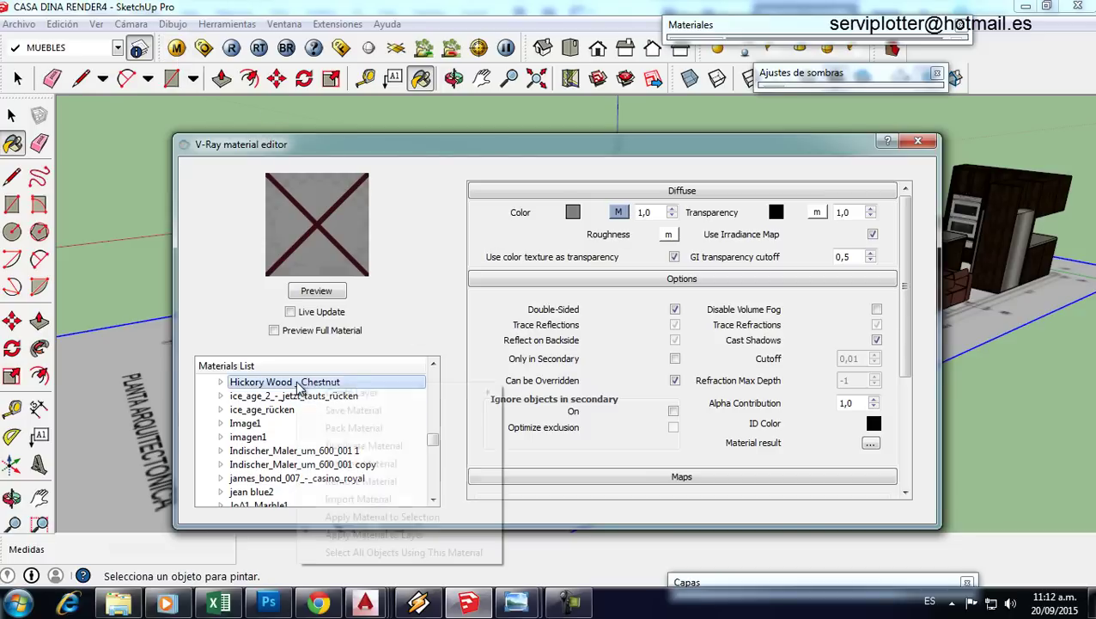
left_click(547, 412)
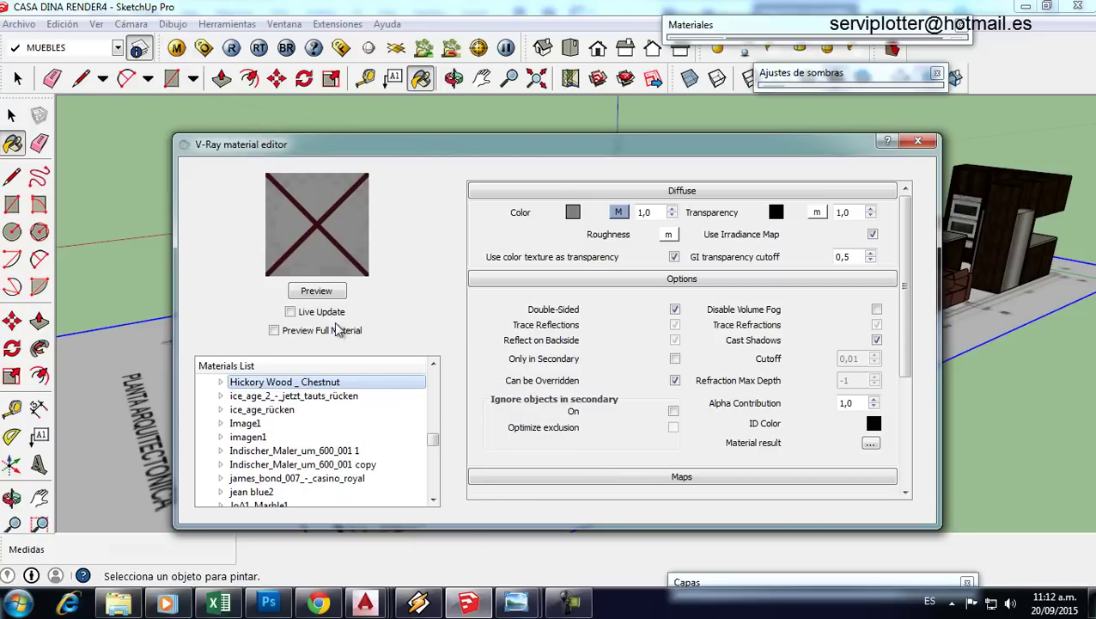
left_click(326, 291)
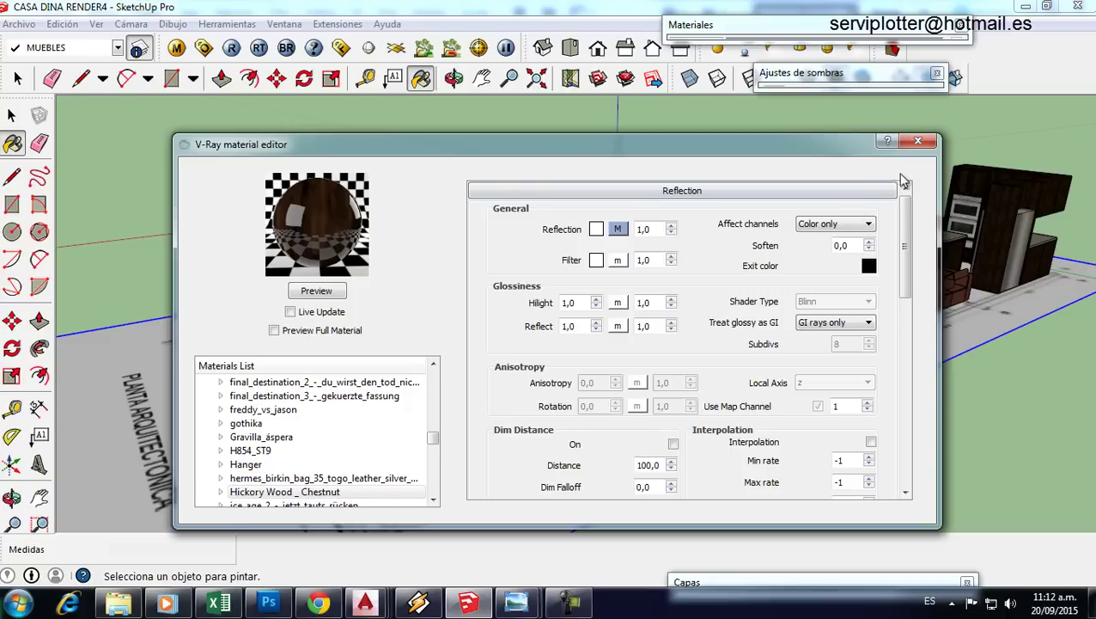
left_click(918, 141)
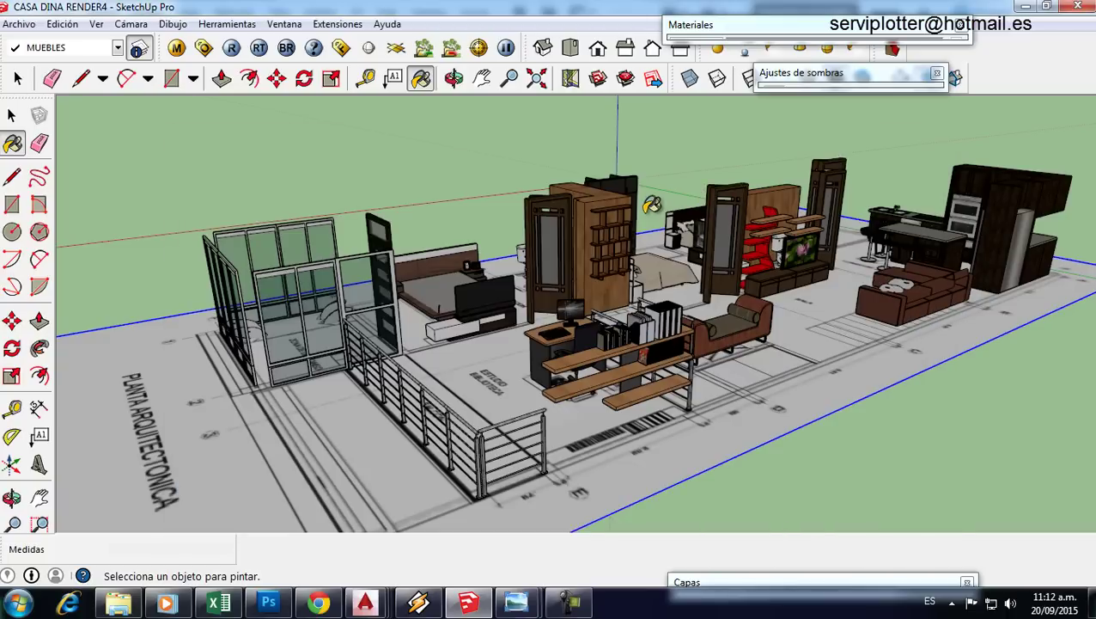
key("alt")
scroll(651, 206, "down", 2)
Step: Confirm the V-Ray options use the Exterior 05_VeryHigh_Quality_Exterior preset
scroll(650, 206, "down", 2)
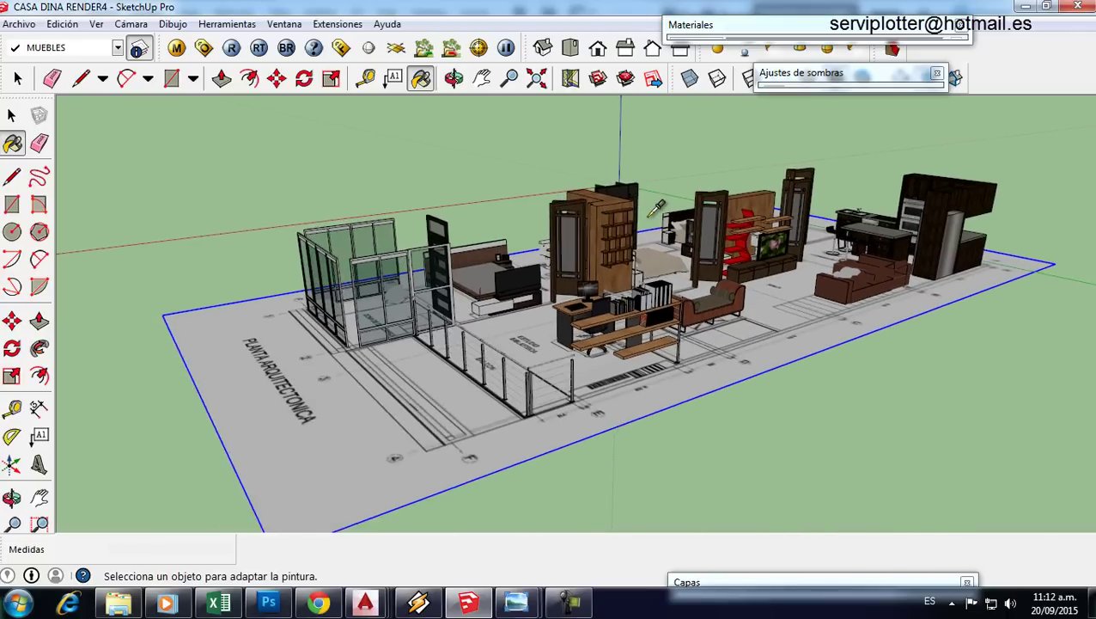
scroll(653, 208, "down", 1)
scroll(653, 261, "down", 3)
scroll(679, 258, "up", 1)
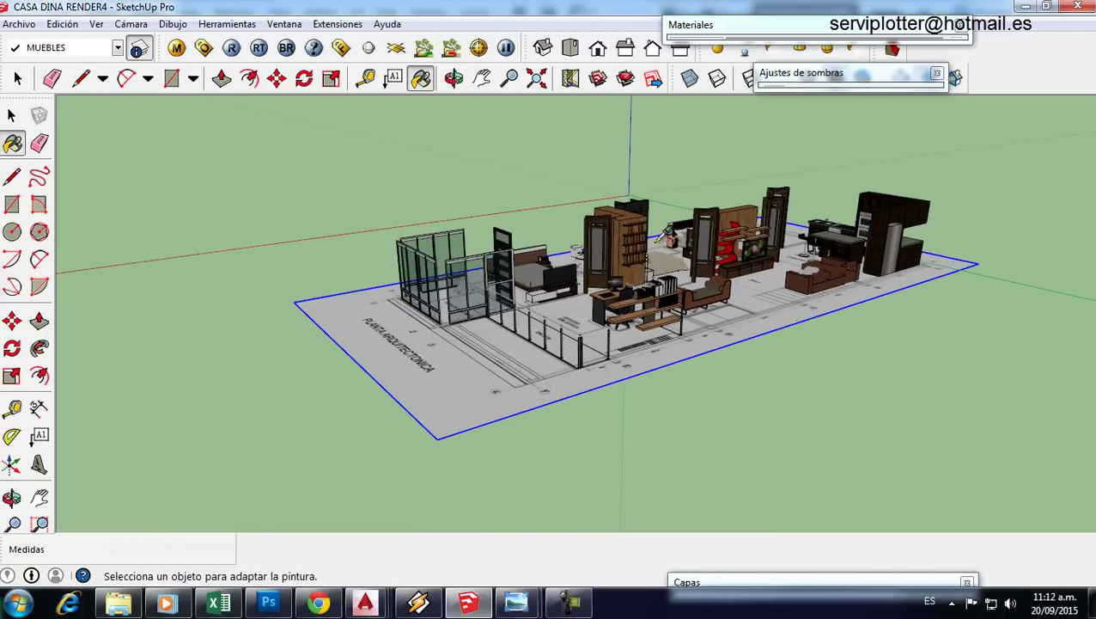
scroll(663, 236, "up", 1)
scroll(711, 225, "up", 1)
scroll(713, 225, "down", 2)
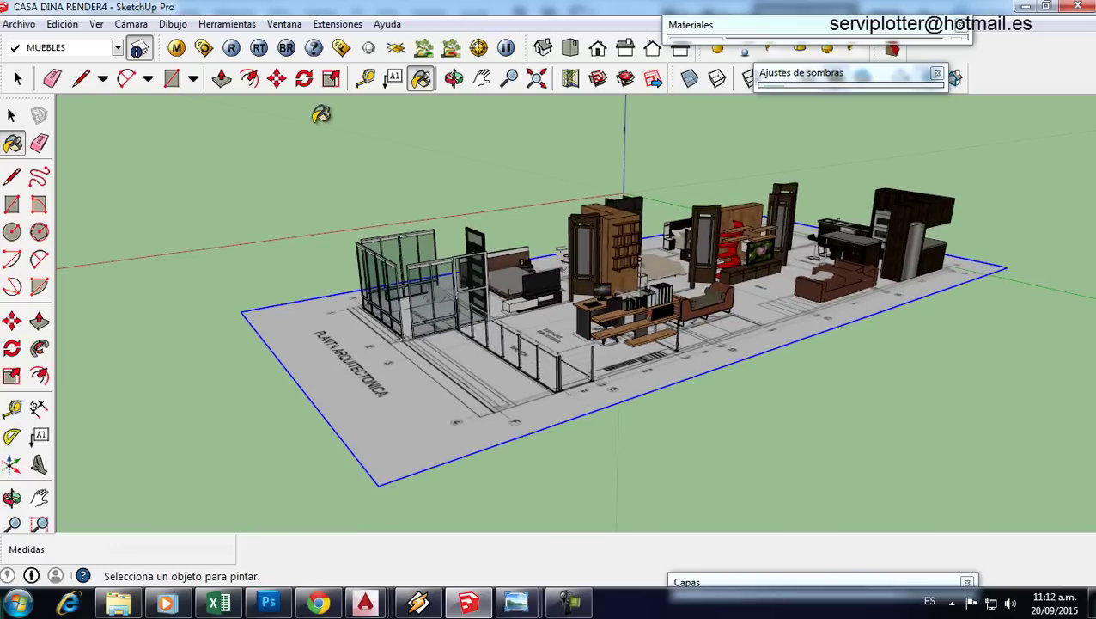
left_click(204, 49)
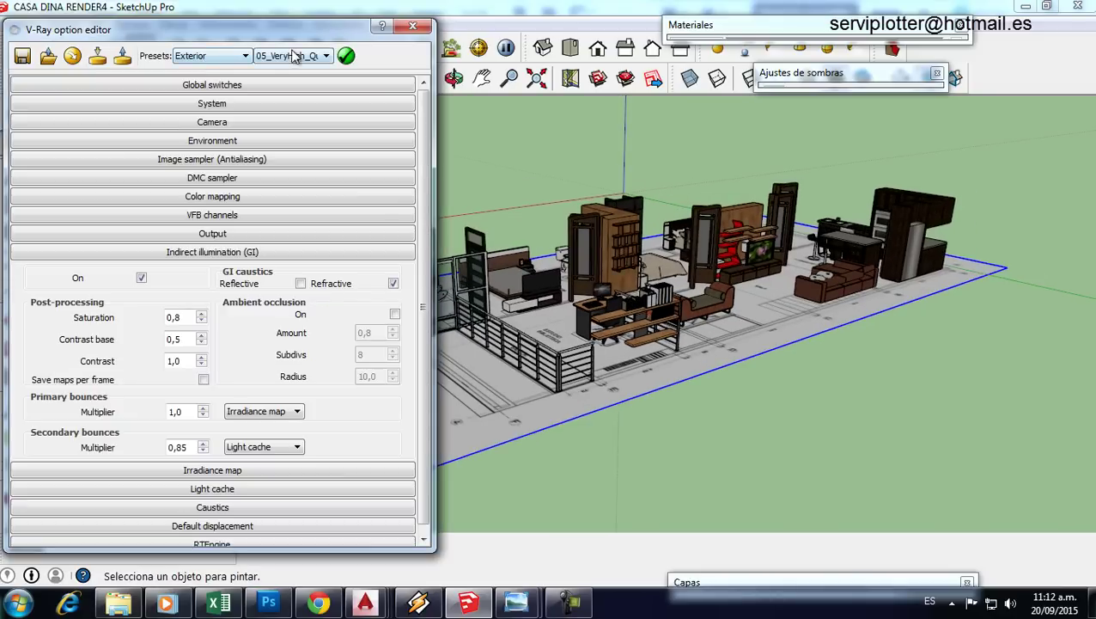
left_click(244, 55)
left_click(218, 57)
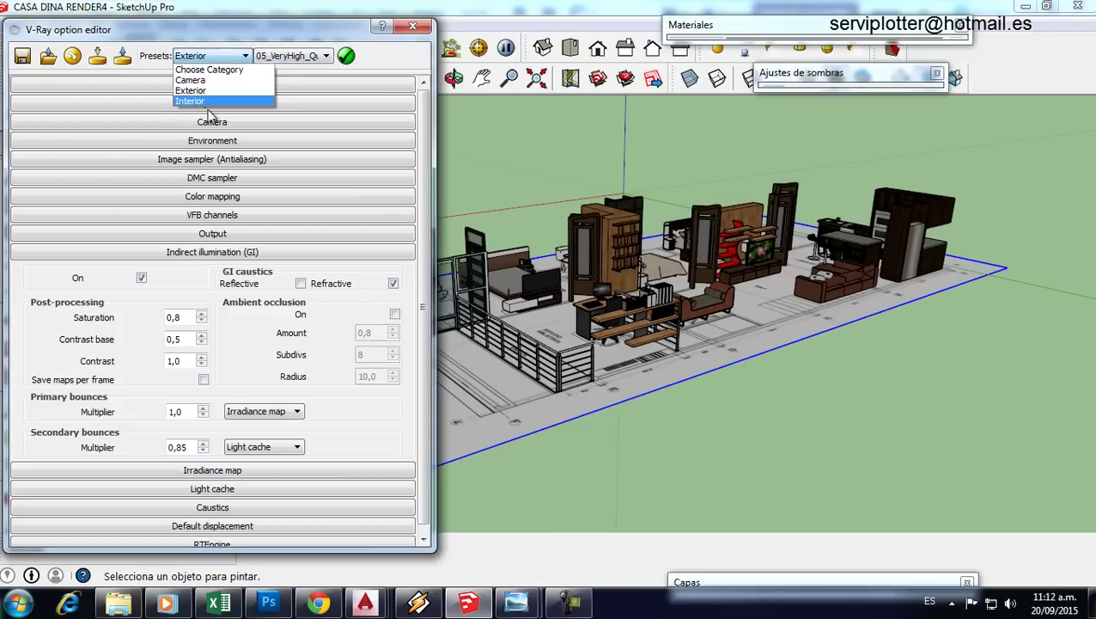
left_click(210, 90)
left_click(303, 57)
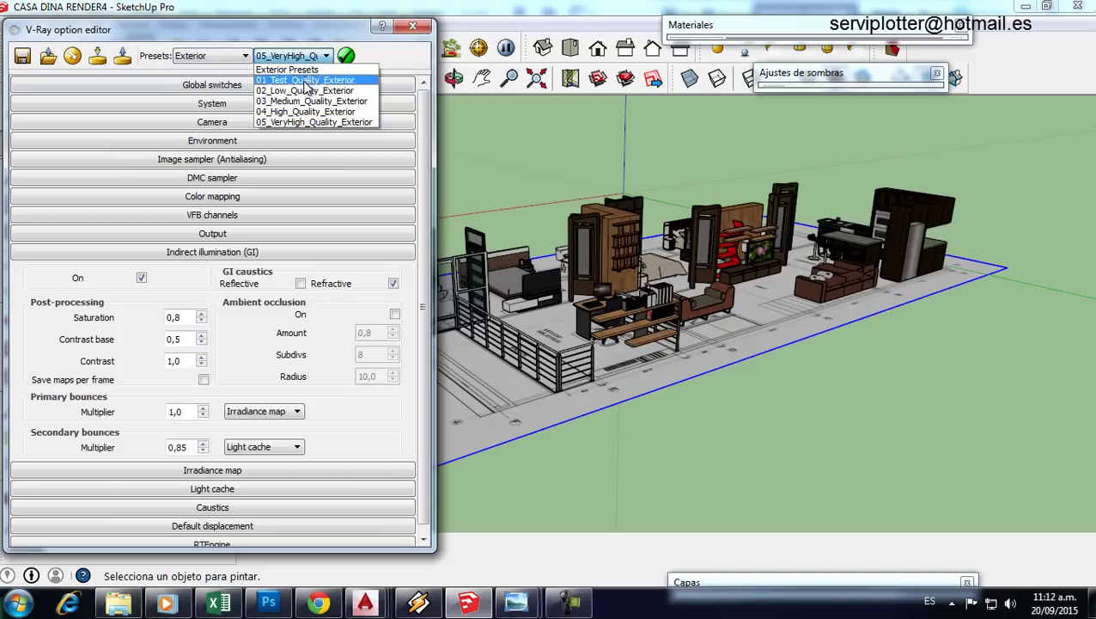
left_click(308, 124)
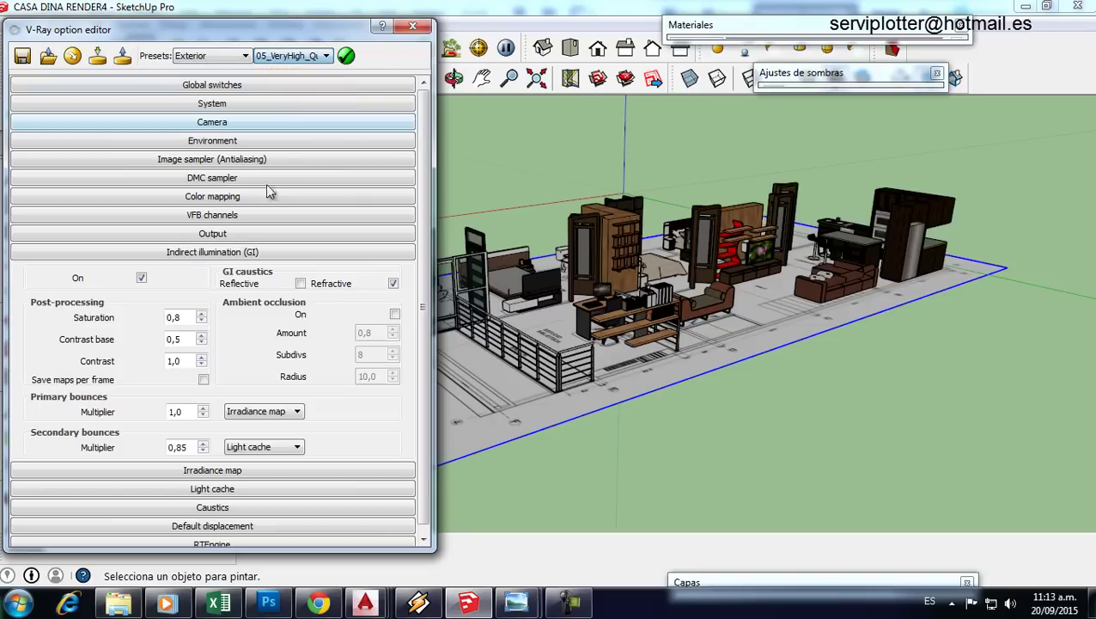
Step: Check the 8840 × 6160 output size, then close and reopen the V-Ray options
left_click(193, 254)
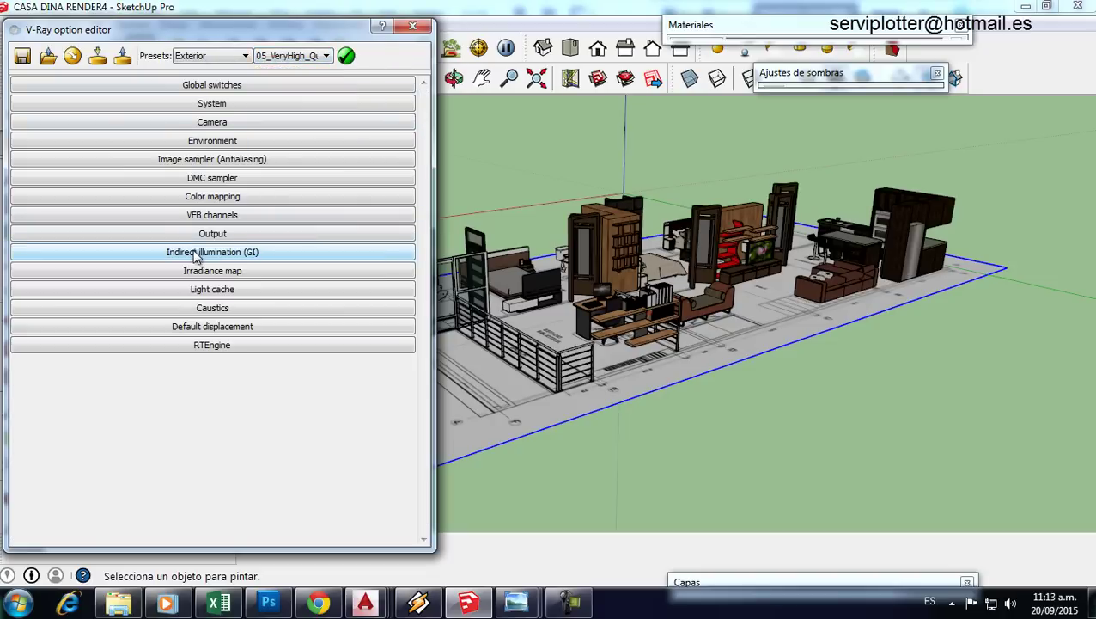
left_click(205, 234)
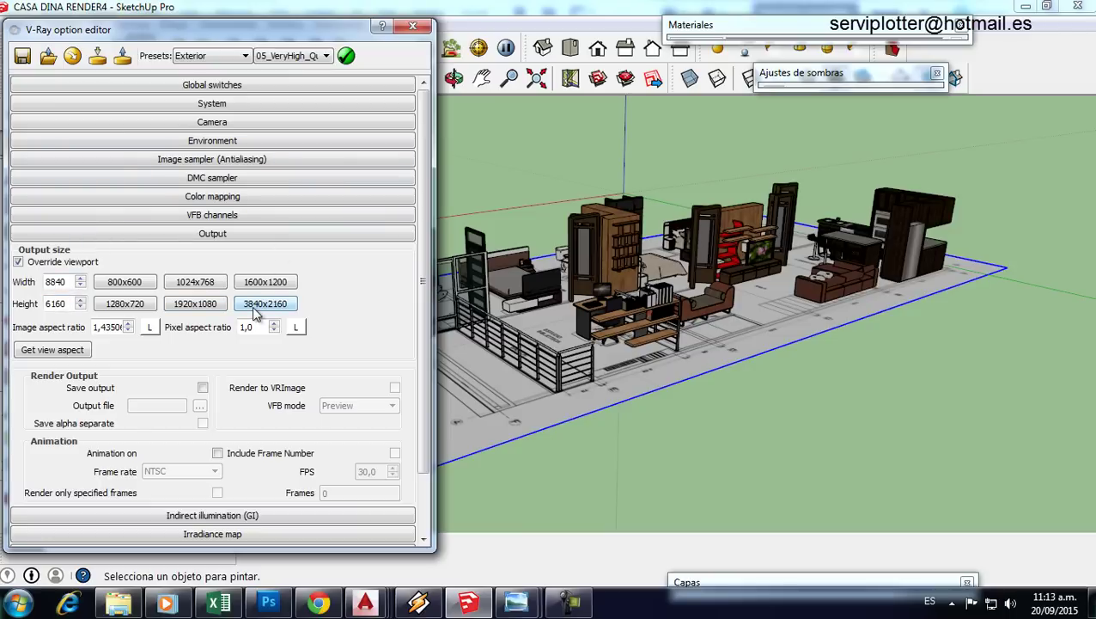
left_click(221, 236)
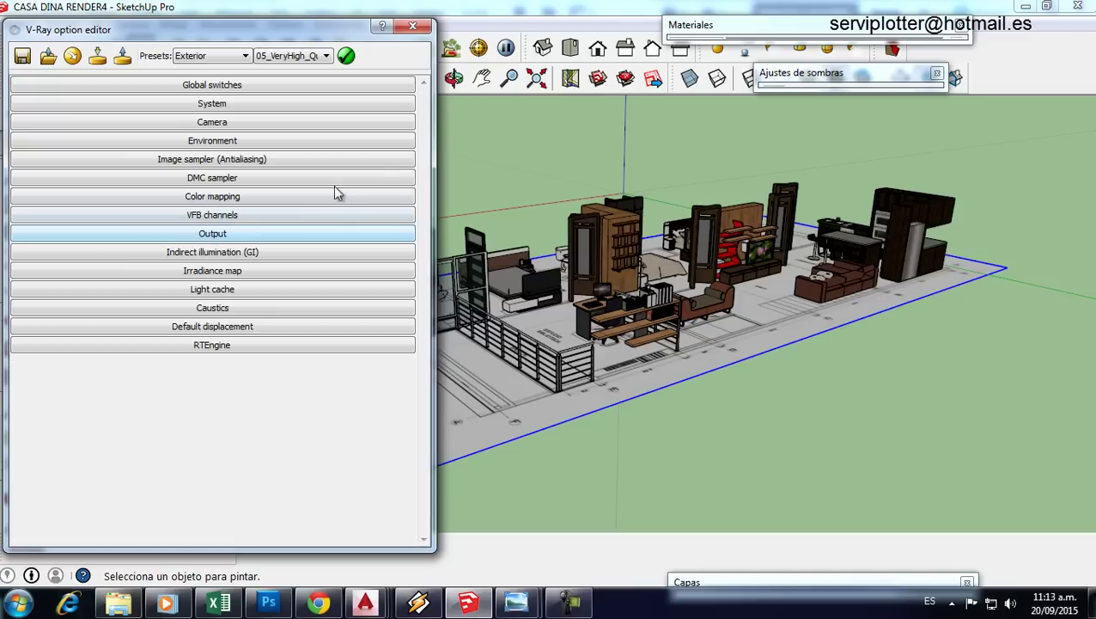
left_click(412, 28)
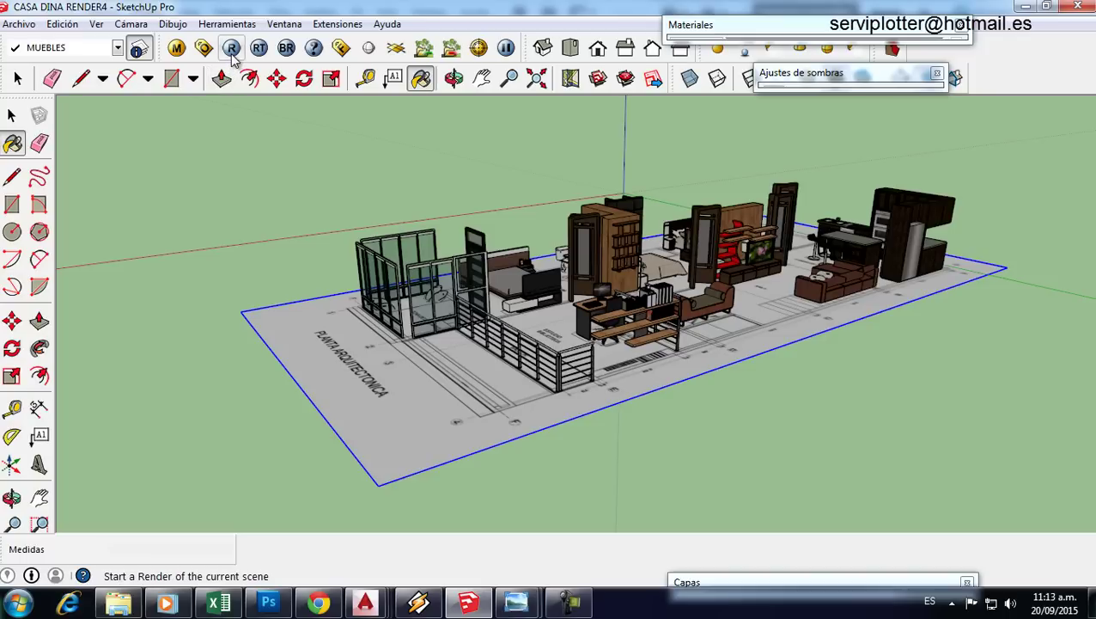
left_click(138, 49)
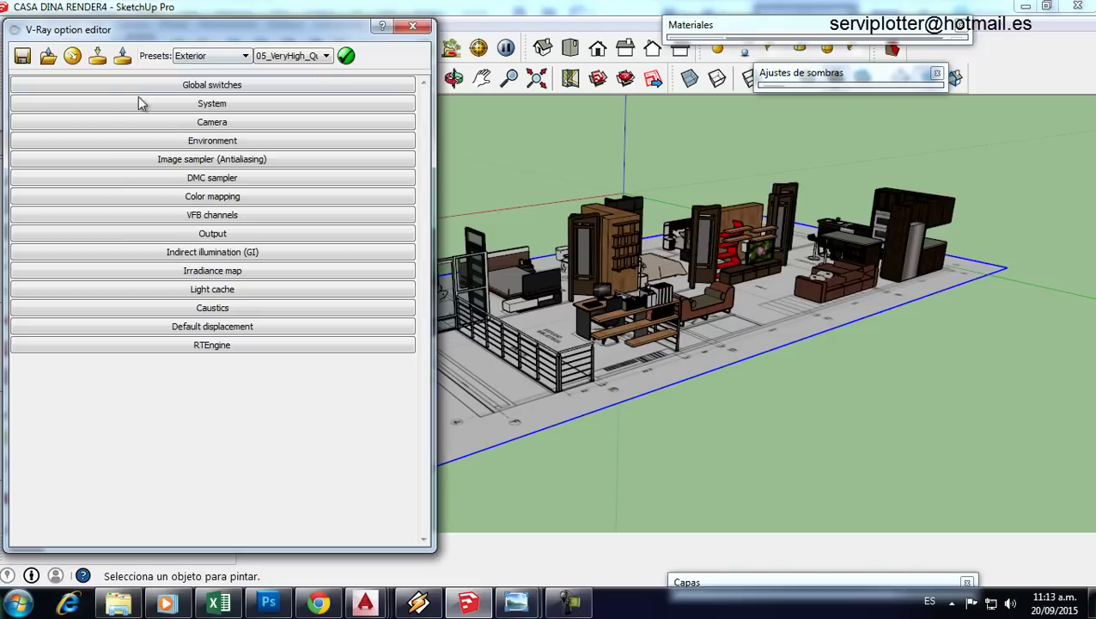
Step: Overwrite 'V-Ray Express Very High render tutorial.visopt' with the current V-Ray settings
left_click(23, 57)
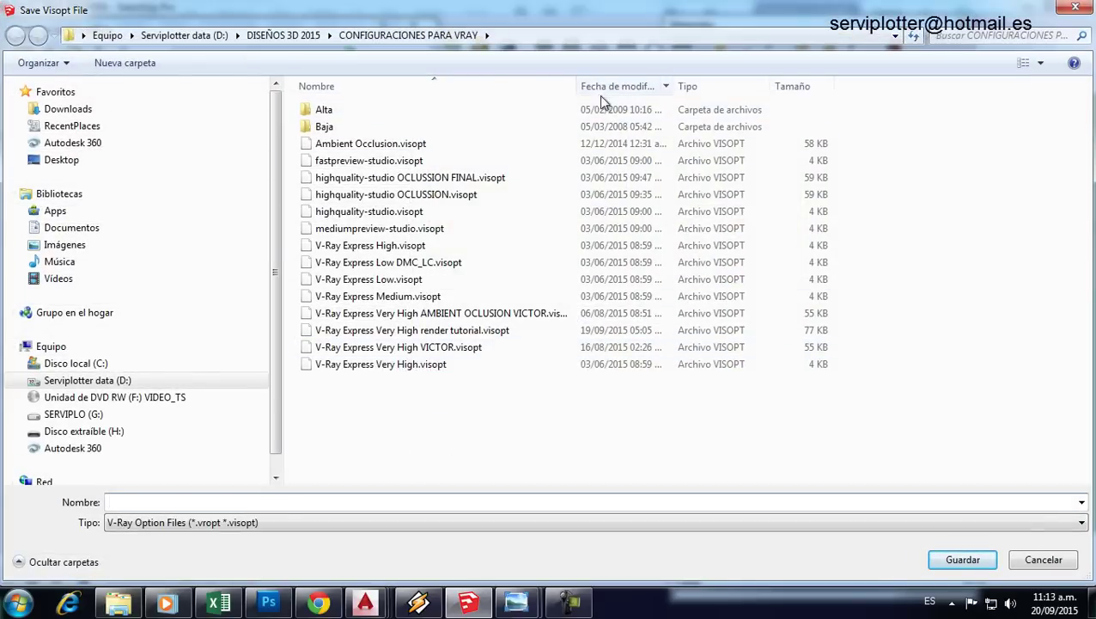
left_click_drag(580, 86, 683, 86)
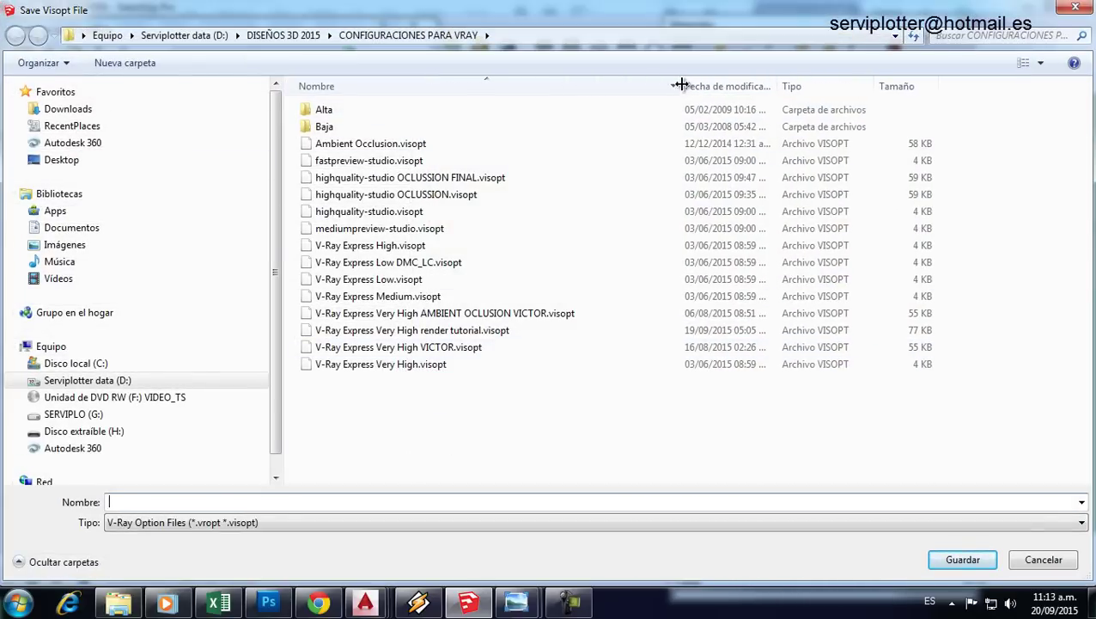
left_click(429, 336)
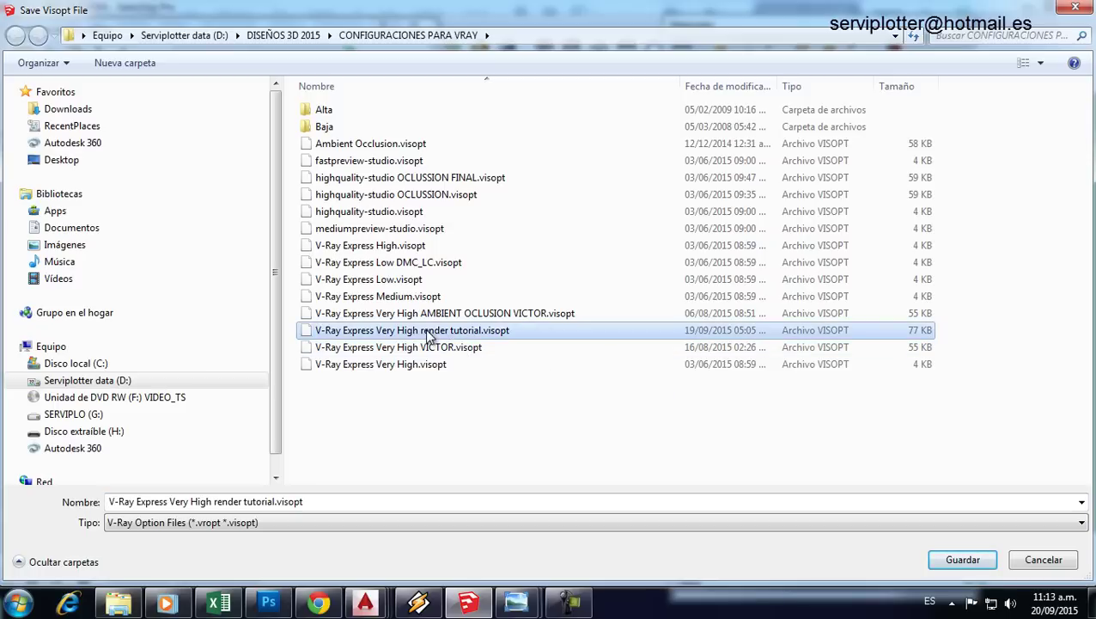
left_click(962, 554)
left_click(601, 305)
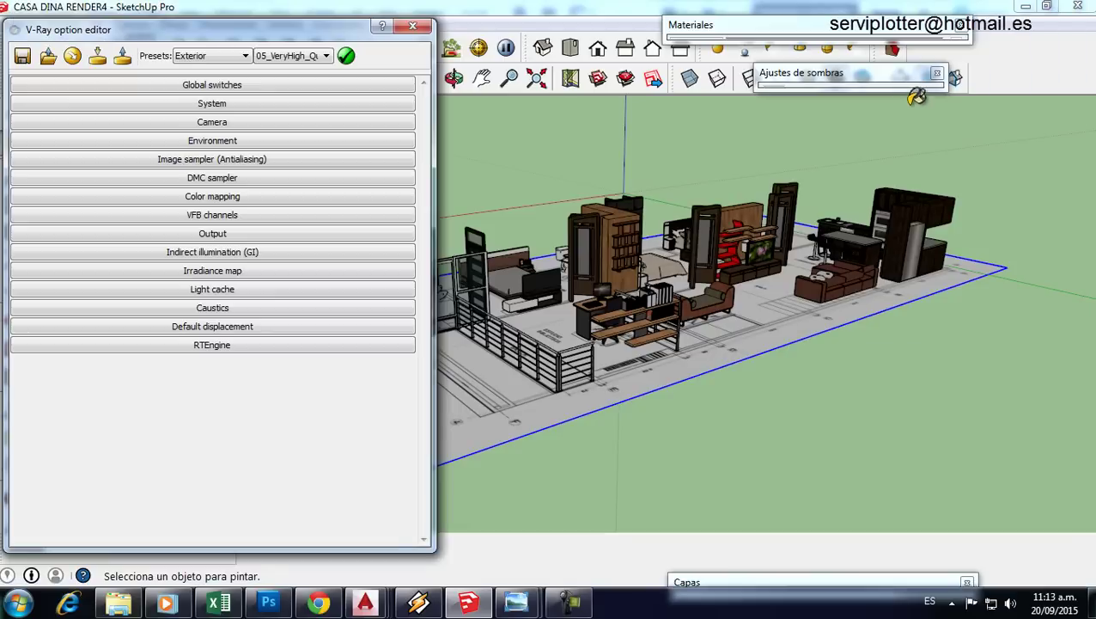
left_click(412, 26)
Step: Start the V-Ray render of the furnished plan at 8840 × 6160 in the frame buffer
left_click(232, 49)
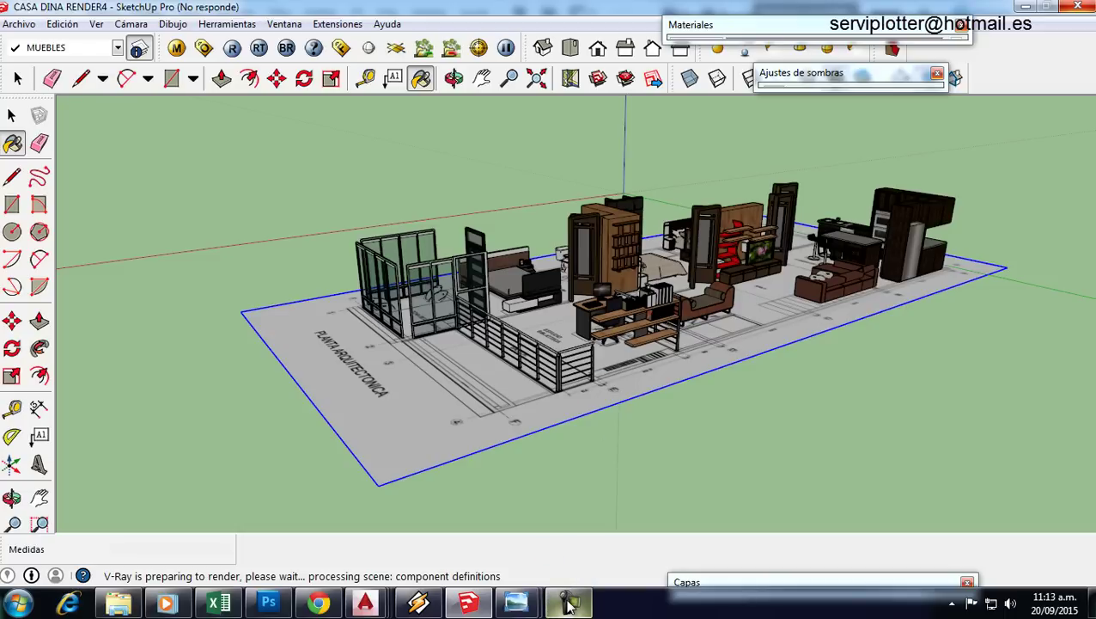
left_click(567, 604)
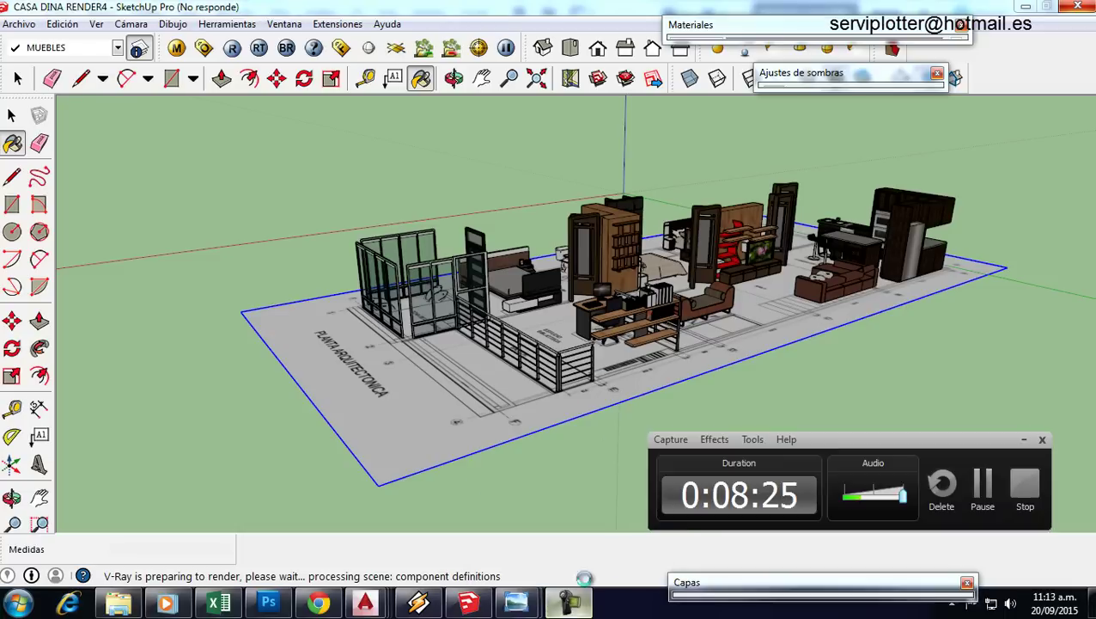
left_click(980, 486)
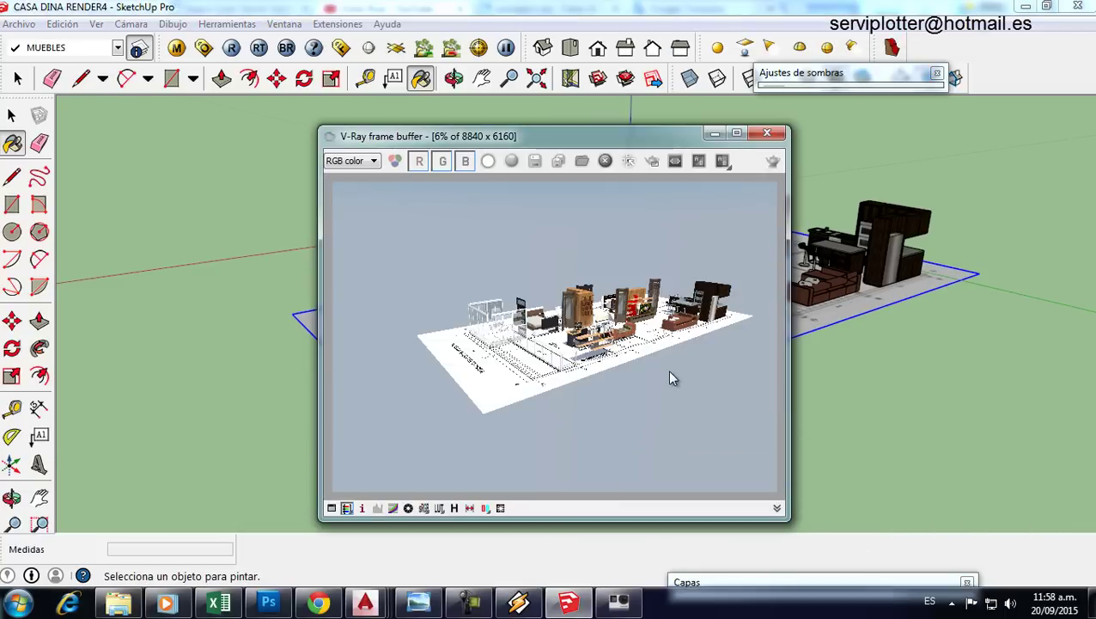
scroll(662, 349, "up", 2)
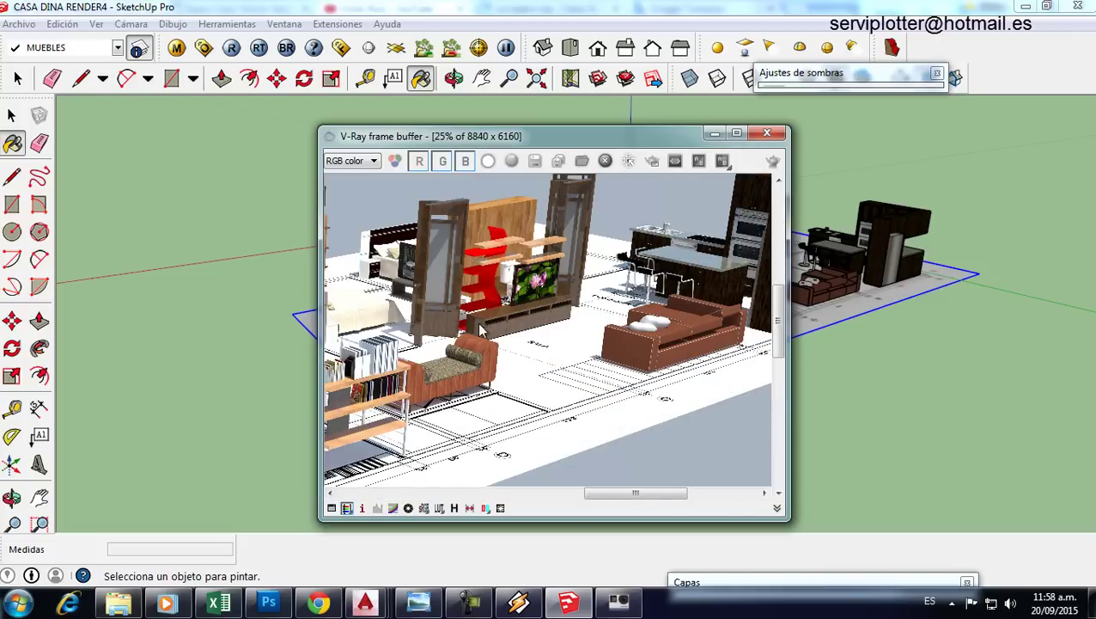
scroll(481, 329, "up", 1)
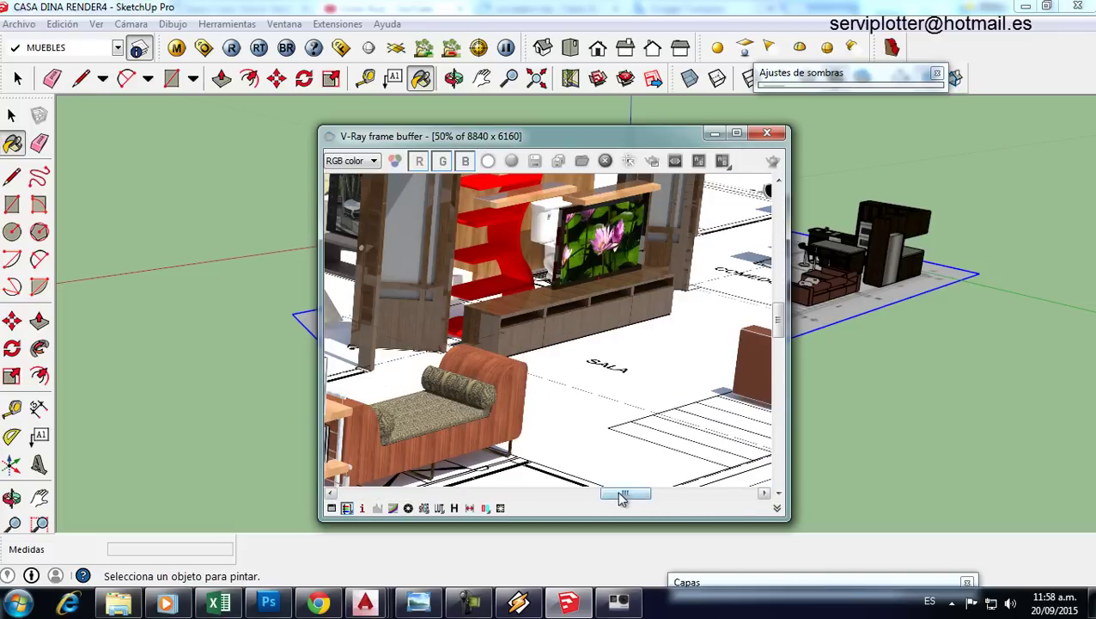
left_click_drag(624, 492, 670, 492)
scroll(703, 299, "up", 1)
scroll(592, 314, "down", 2)
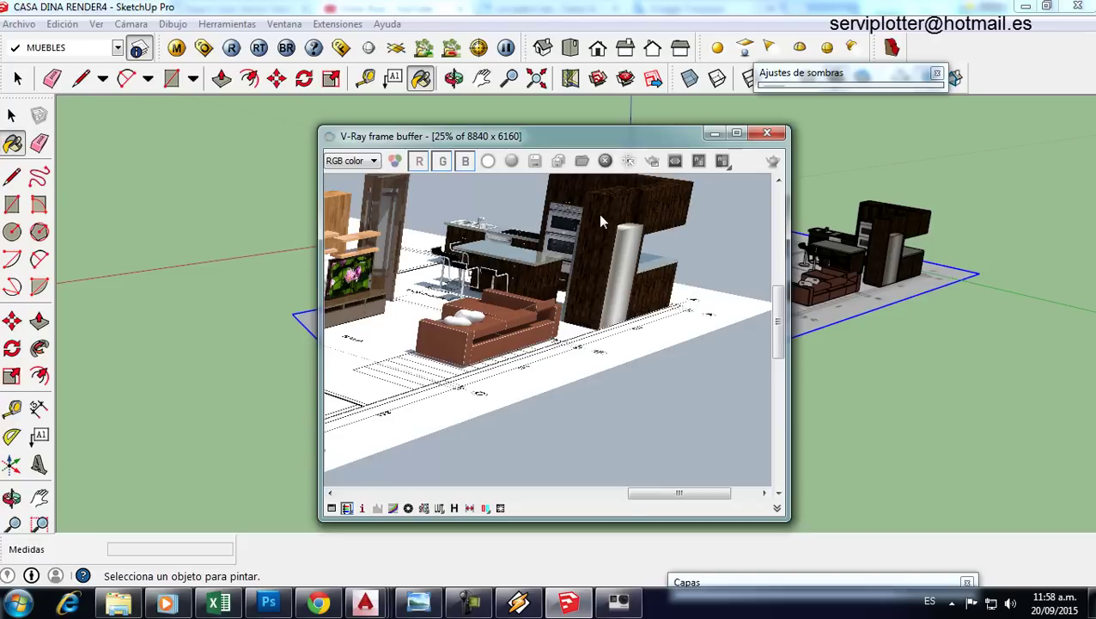
mouse_move(686, 497)
left_mouse_down()
mouse_move(518, 497)
mouse_move(613, 515)
mouse_move(656, 509)
mouse_move(632, 509)
left_mouse_up()
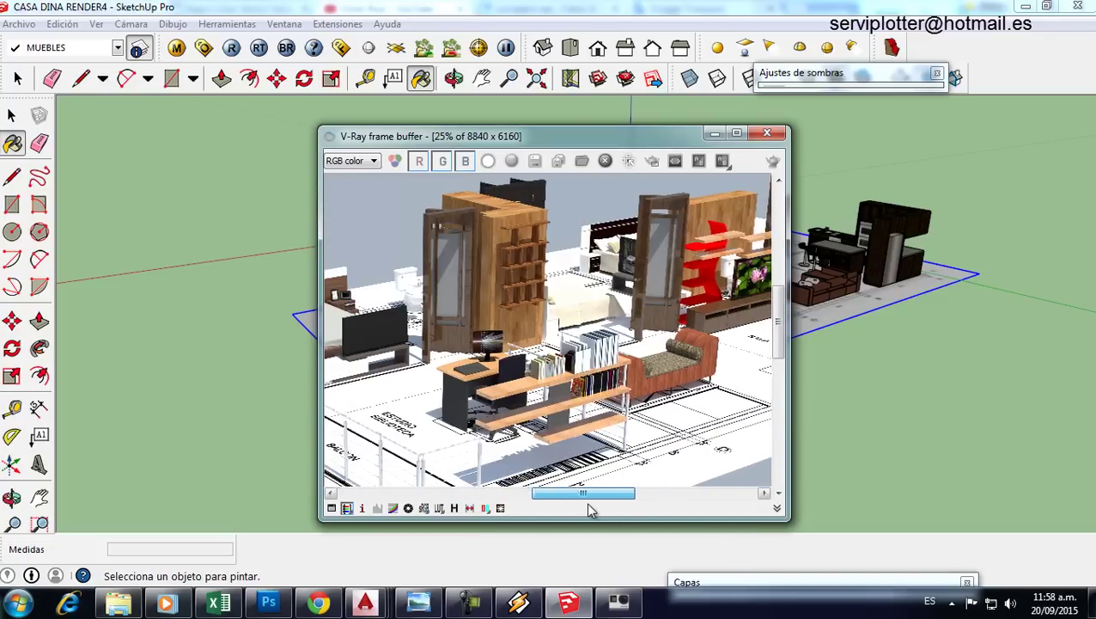
left_click(535, 163)
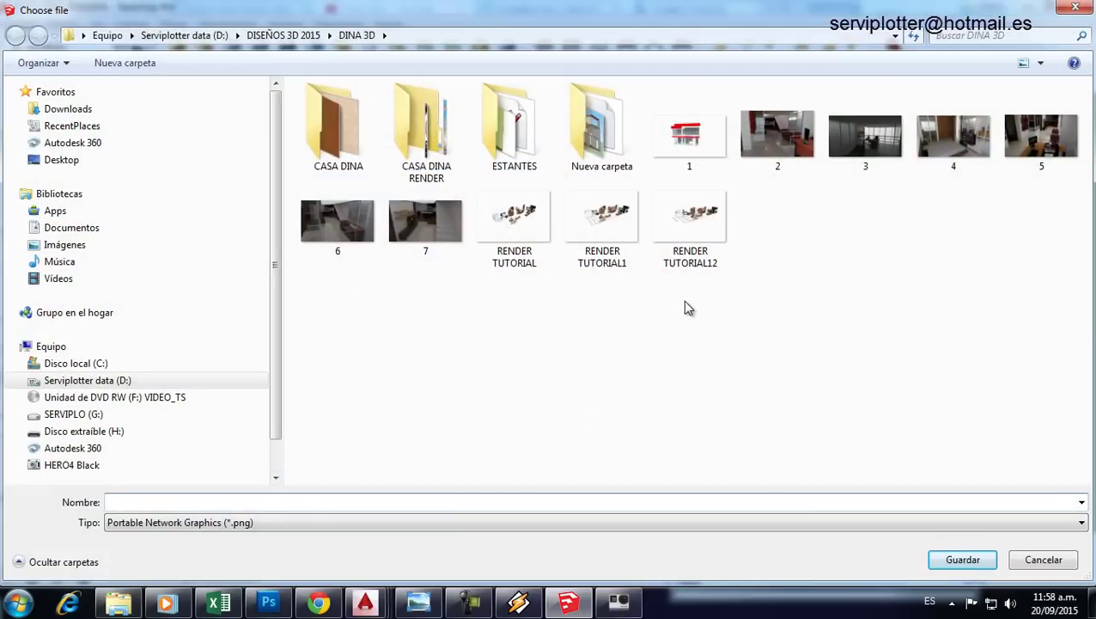
Step: Save the render as PNG 'RENDER TUTORIAL13', adapted from the RENDER TUTORIAL12 name
left_click(679, 232)
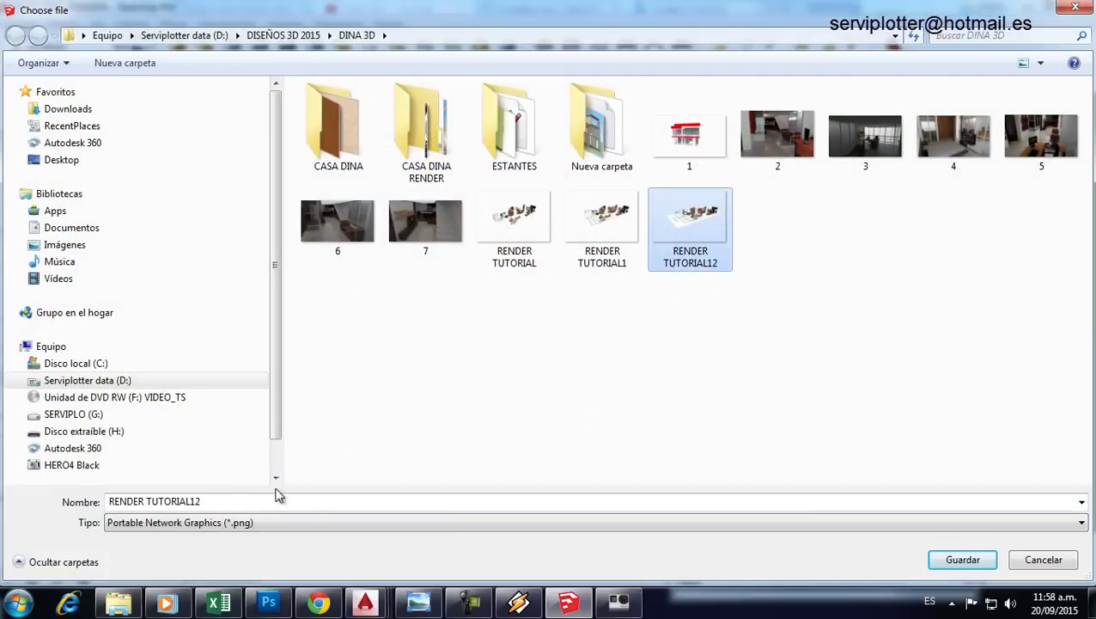
left_click(245, 501)
key("BackSpace")
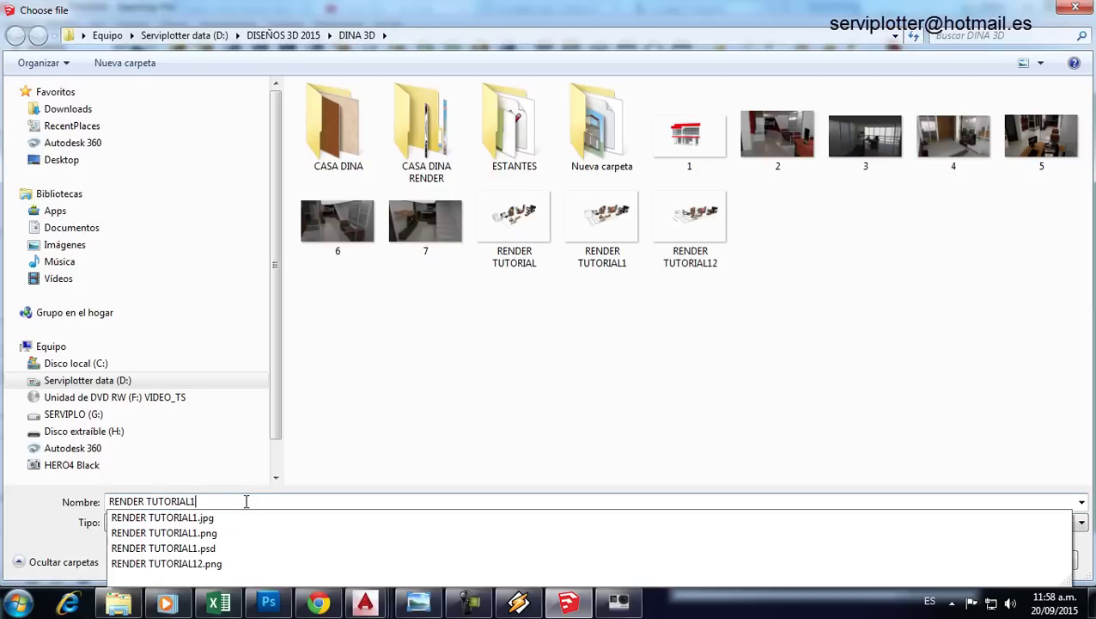
type("3")
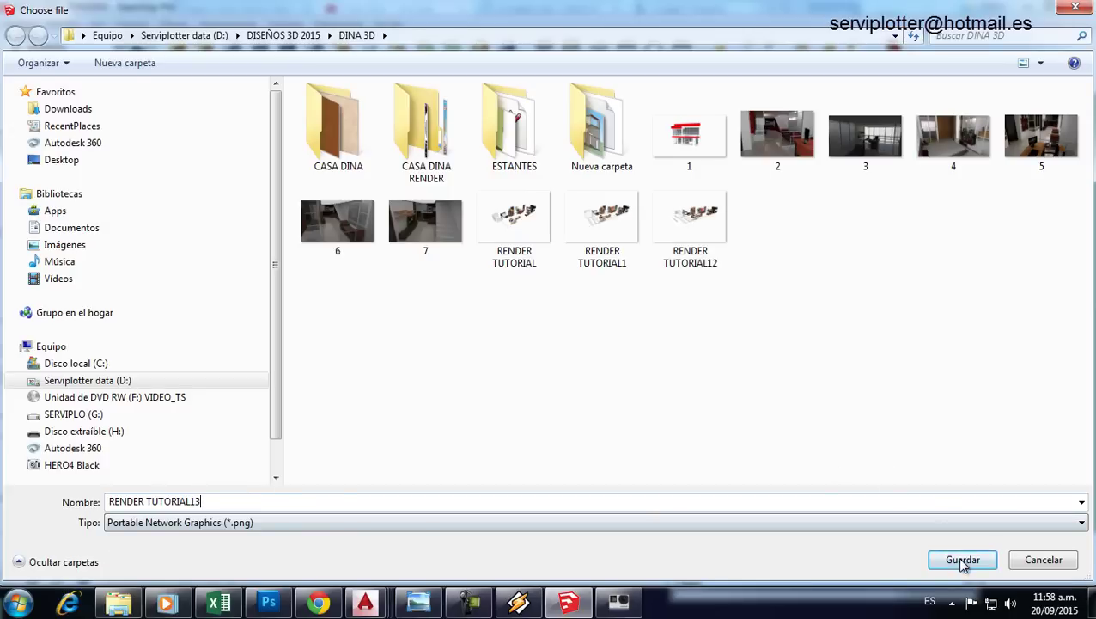
left_click(962, 559)
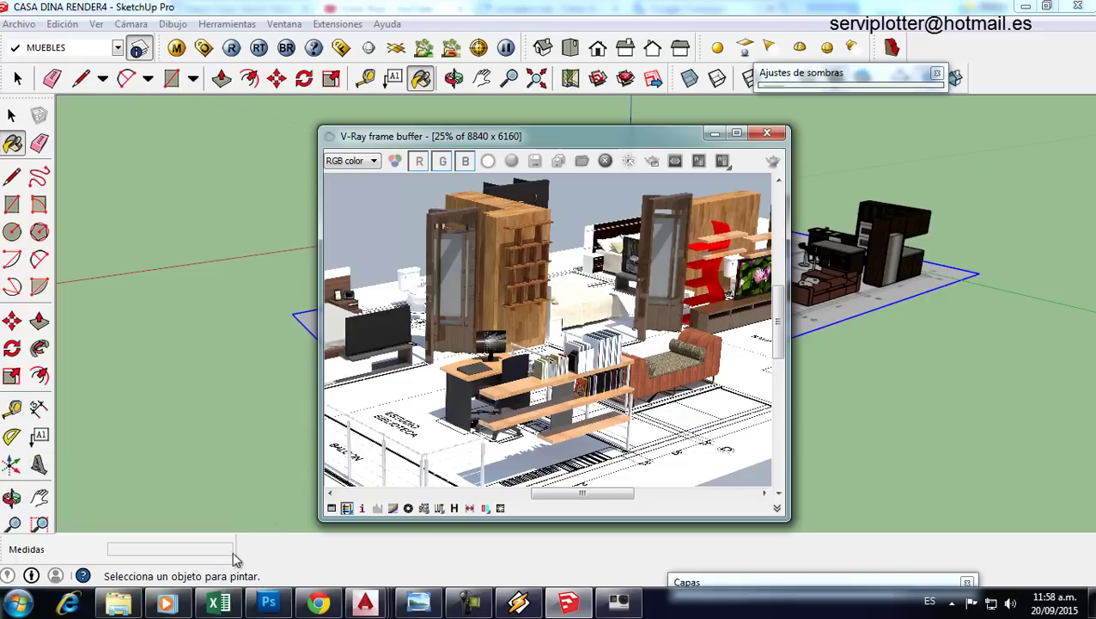
Step: Browse the DINA 3D folder to find the RENDER TUTORIAL13 render
left_click(119, 601)
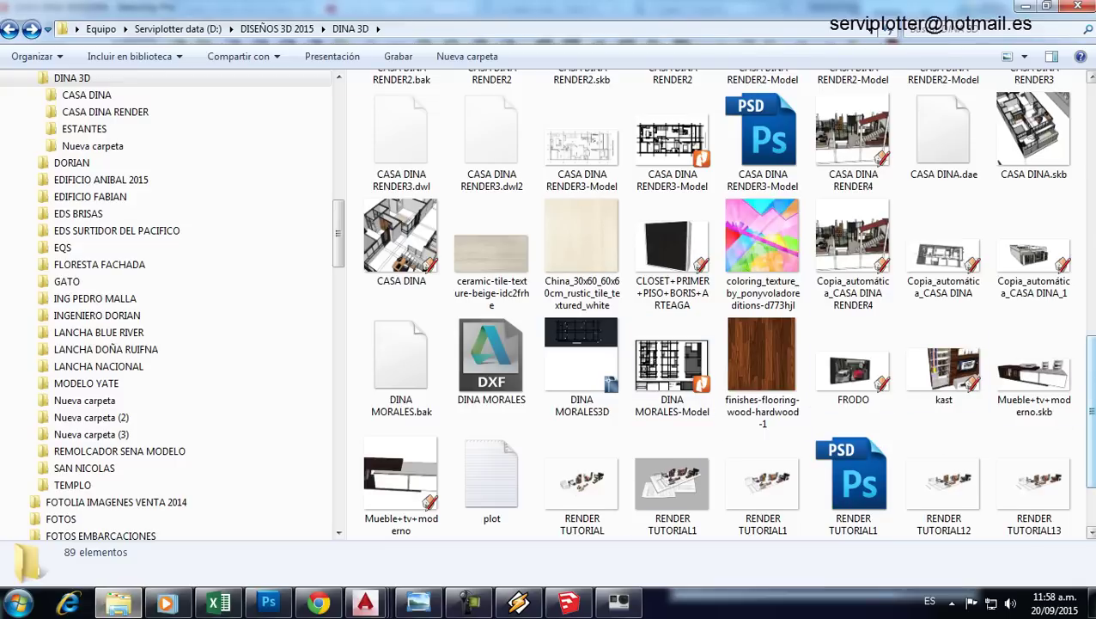
scroll(945, 386, "down", 2)
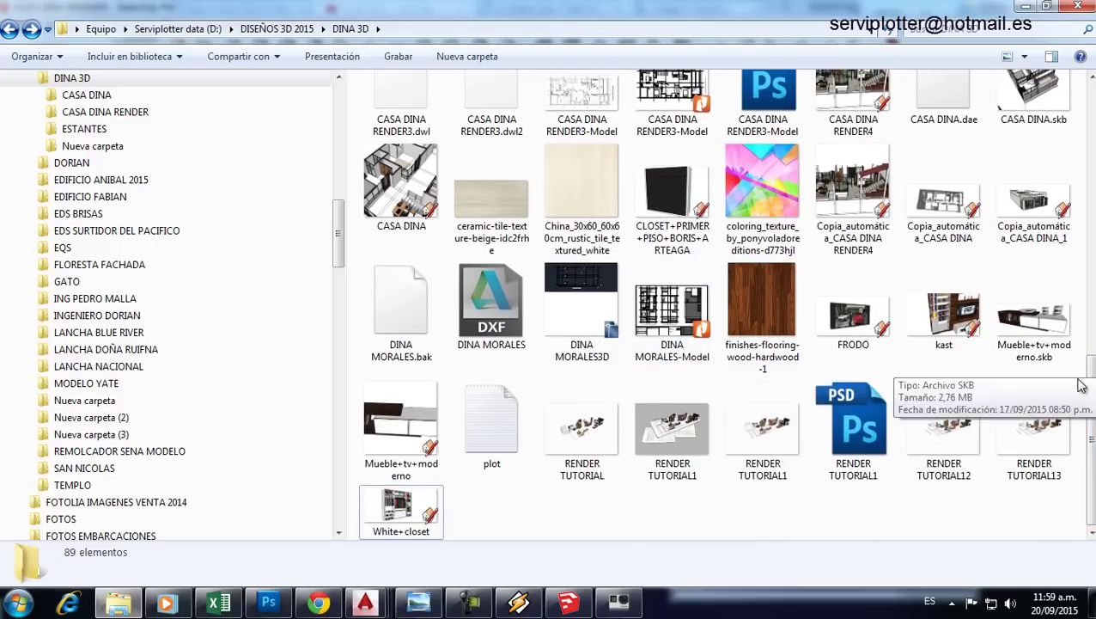
scroll(941, 395, "up", 2)
scroll(932, 404, "up", 2)
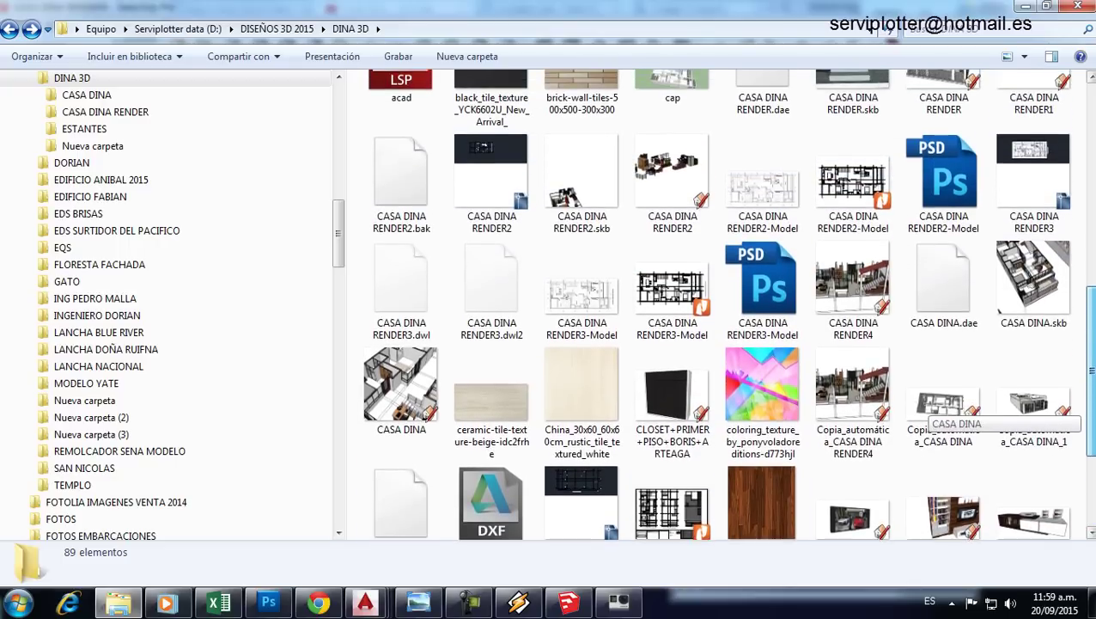
scroll(928, 412, "up", 2)
scroll(928, 412, "up", 3)
scroll(928, 412, "up", 2)
scroll(928, 413, "up", 3)
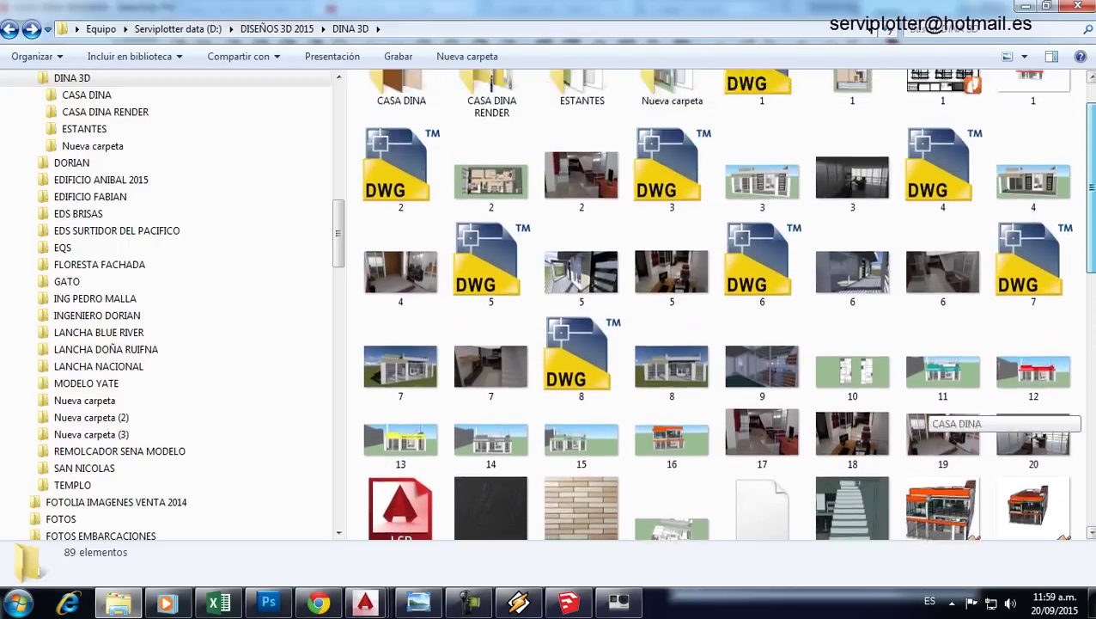
scroll(928, 412, "up", 1)
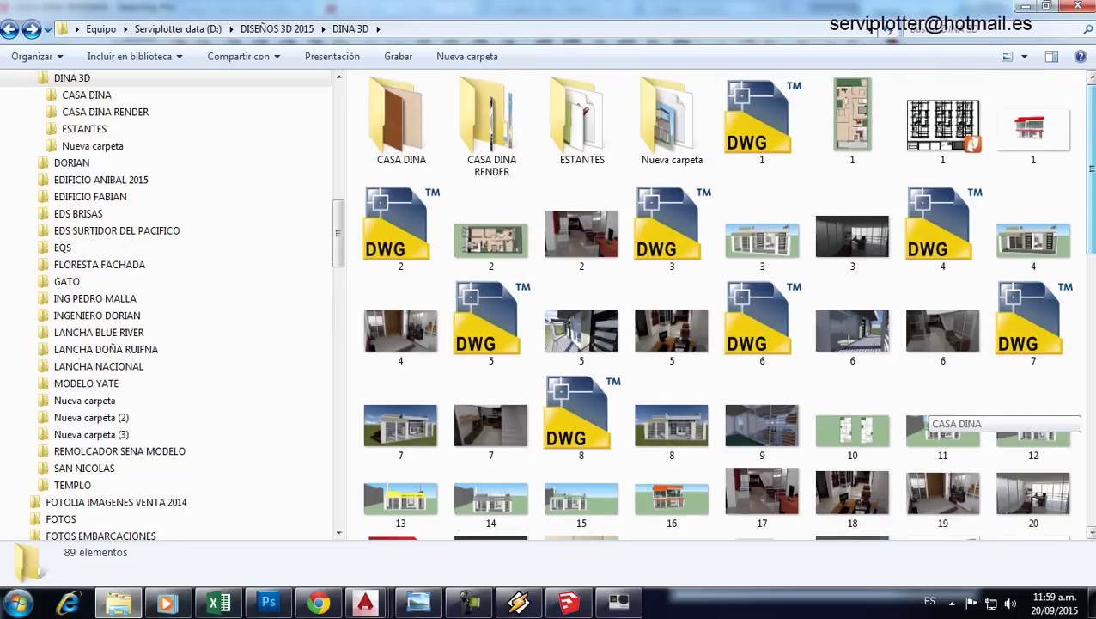
scroll(928, 412, "down", 1)
scroll(928, 413, "down", 2)
scroll(928, 412, "down", 2)
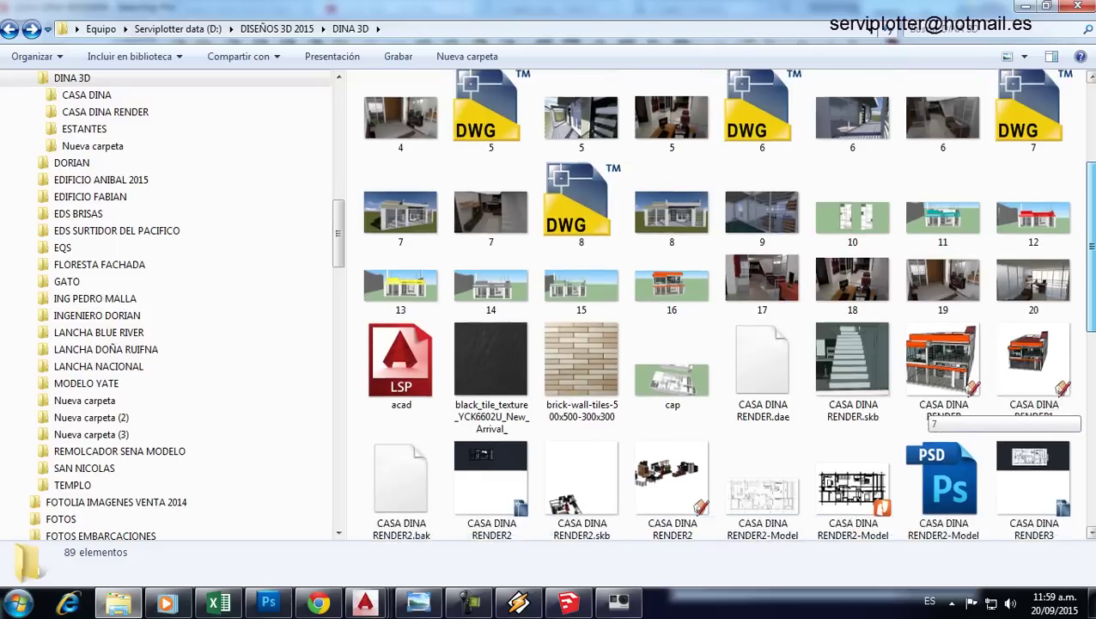
scroll(928, 413, "down", 1)
scroll(928, 413, "down", 3)
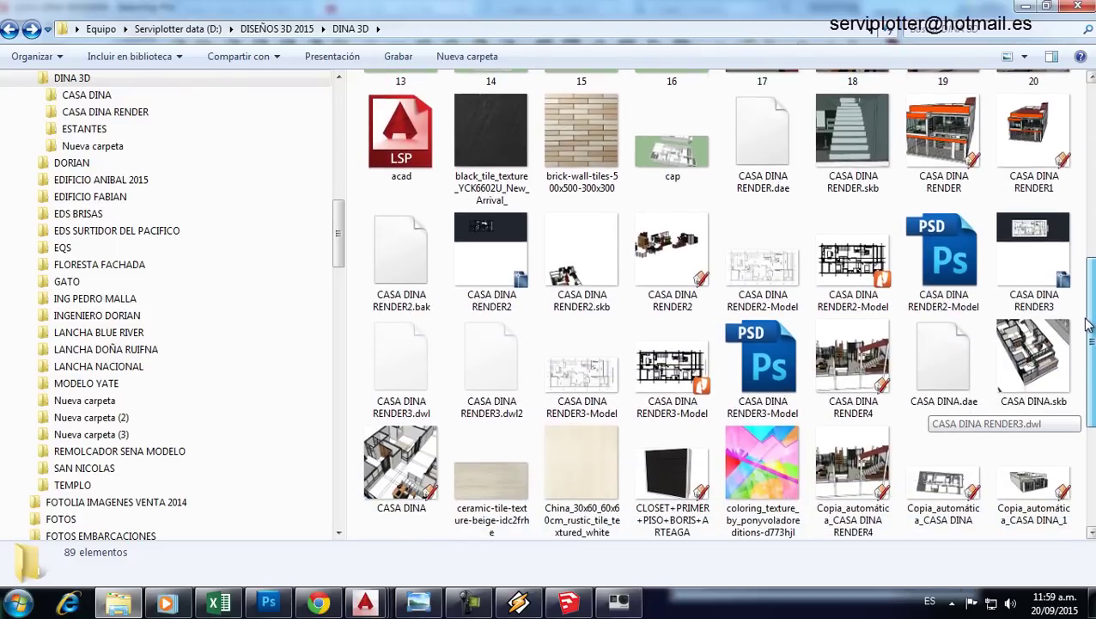
left_click_drag(1086, 331, 1077, 416)
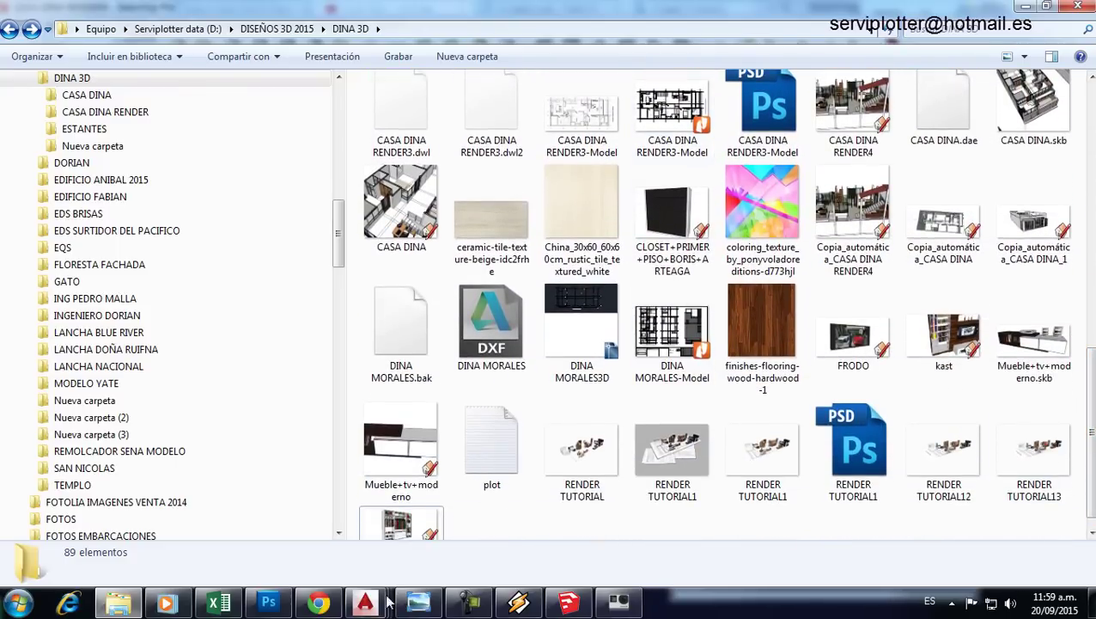
Step: Drag RENDER TUTORIAL13 from the DINA 3D folder onto the Photoshop workspace
left_click(270, 607)
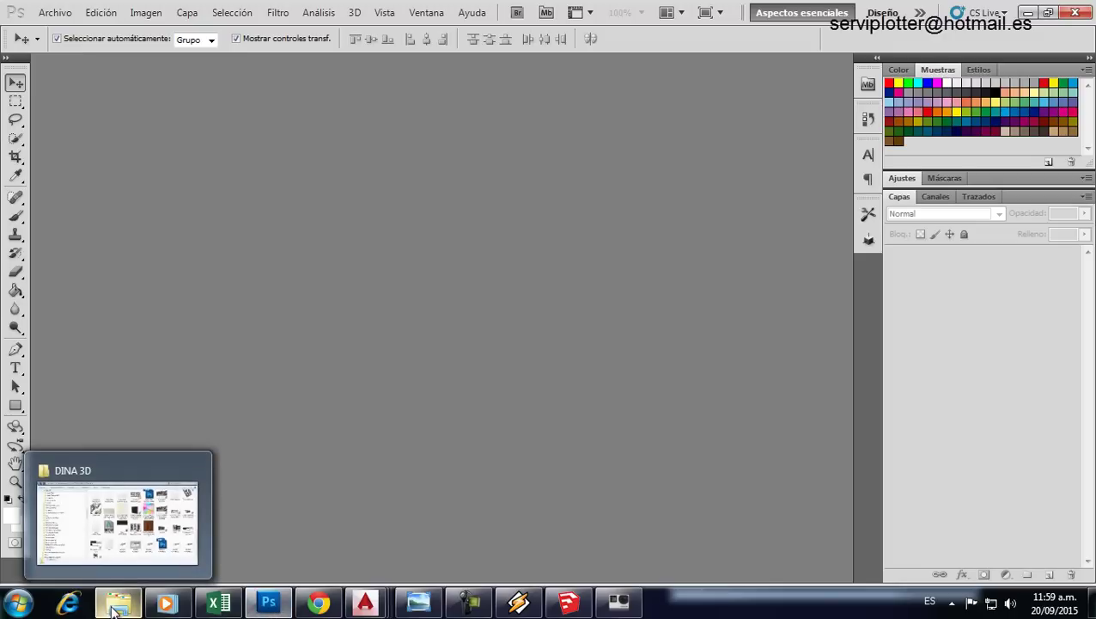
left_click(169, 536)
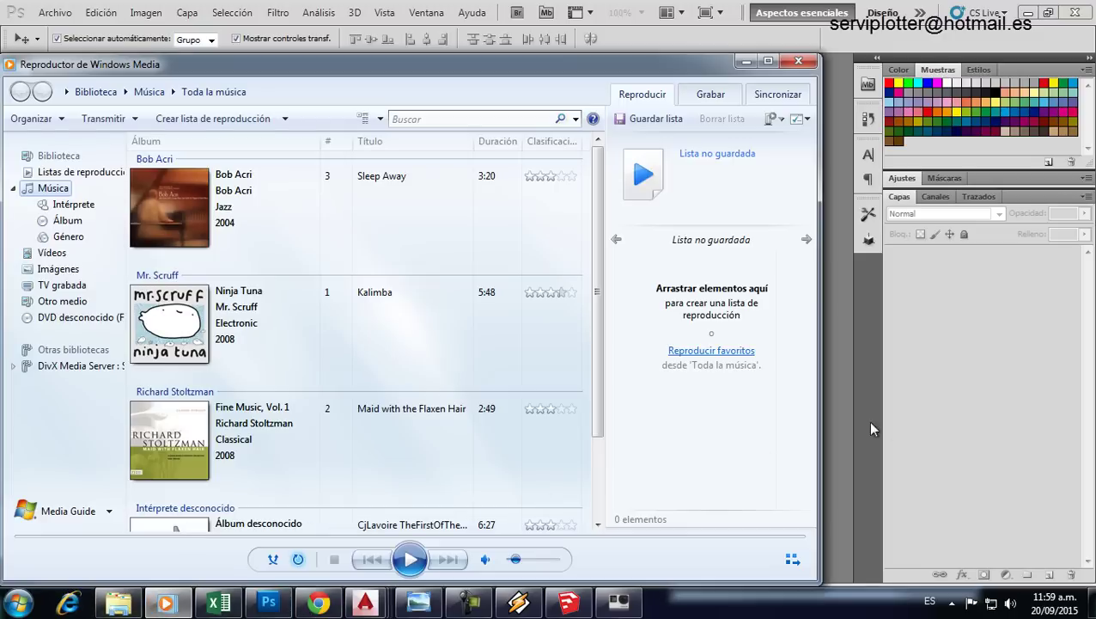
left_click(745, 61)
left_click(118, 601)
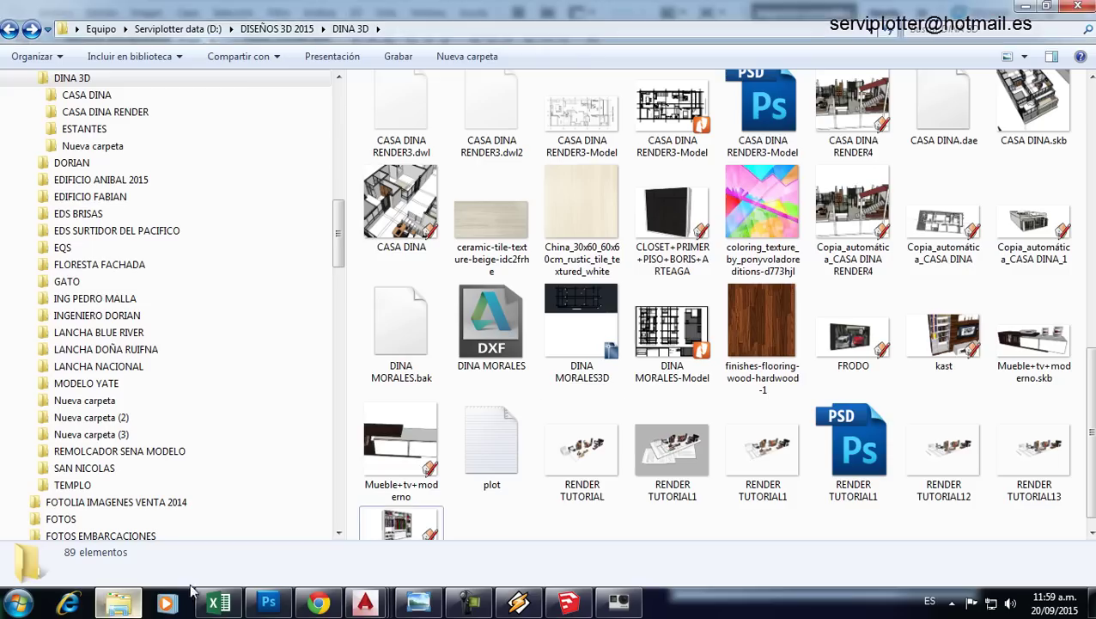
scroll(936, 460, "down", 1)
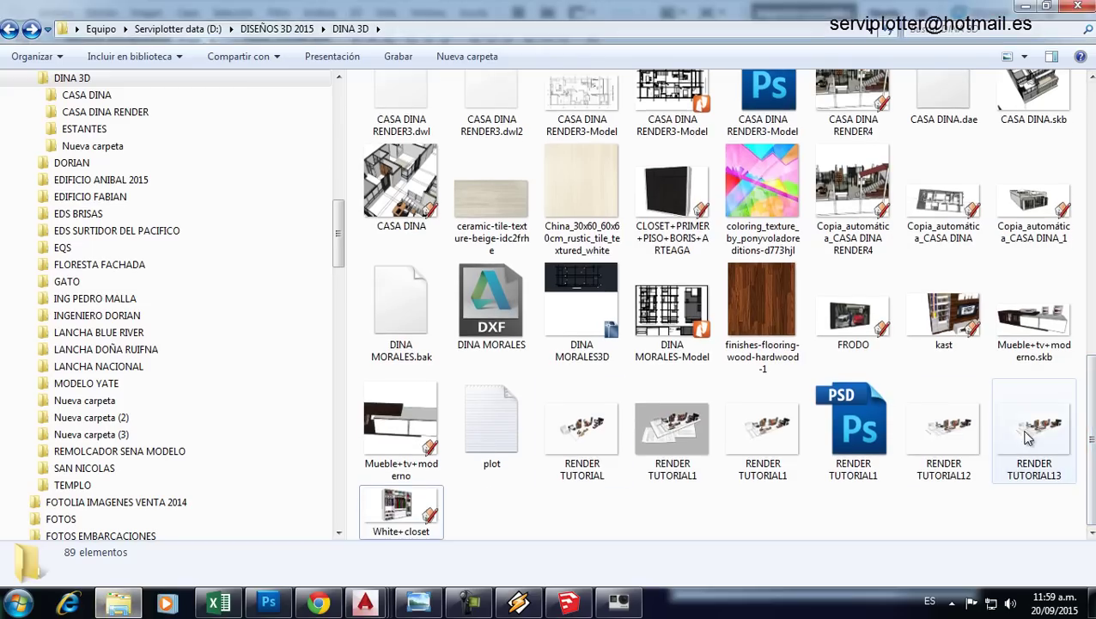
mouse_move(1035, 434)
left_mouse_down()
mouse_move(632, 550)
mouse_move(429, 357)
left_mouse_up()
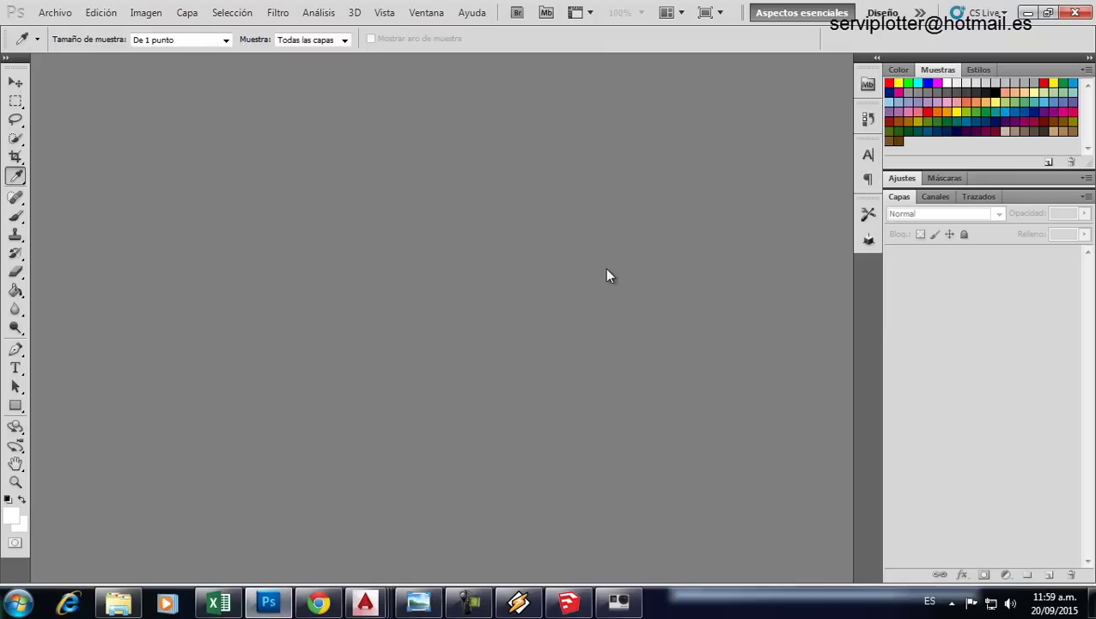
Step: Open RENDER TUTORIAL13.png, shift it up-left, and bring up its 8840 × 6160 image size
left_click(614, 309)
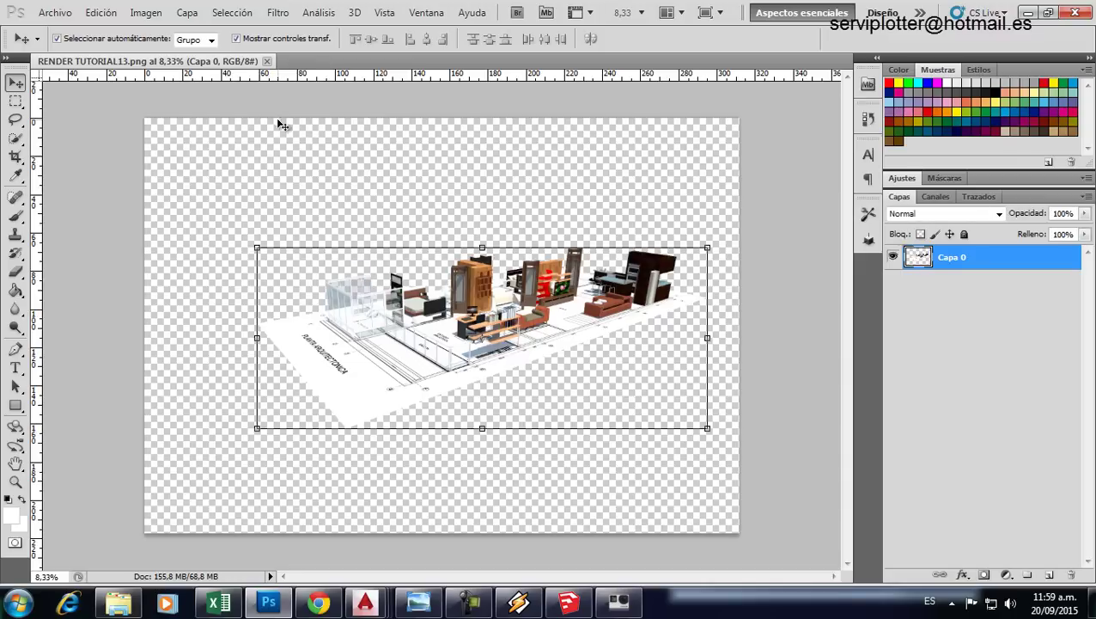
left_click_drag(540, 304, 509, 258)
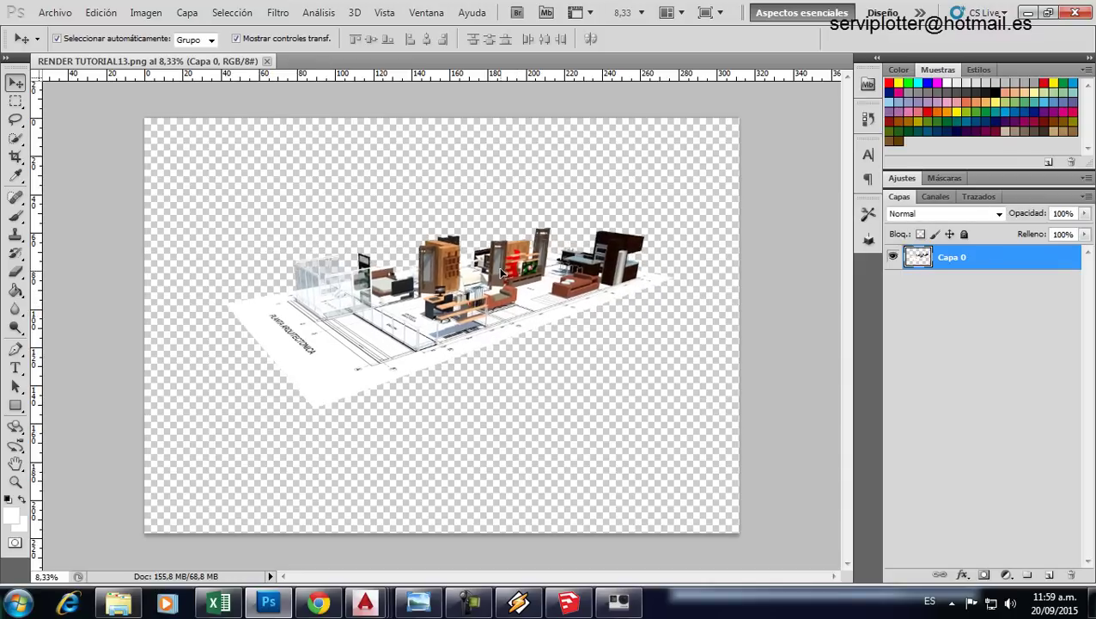
left_click(146, 13)
left_click(182, 134)
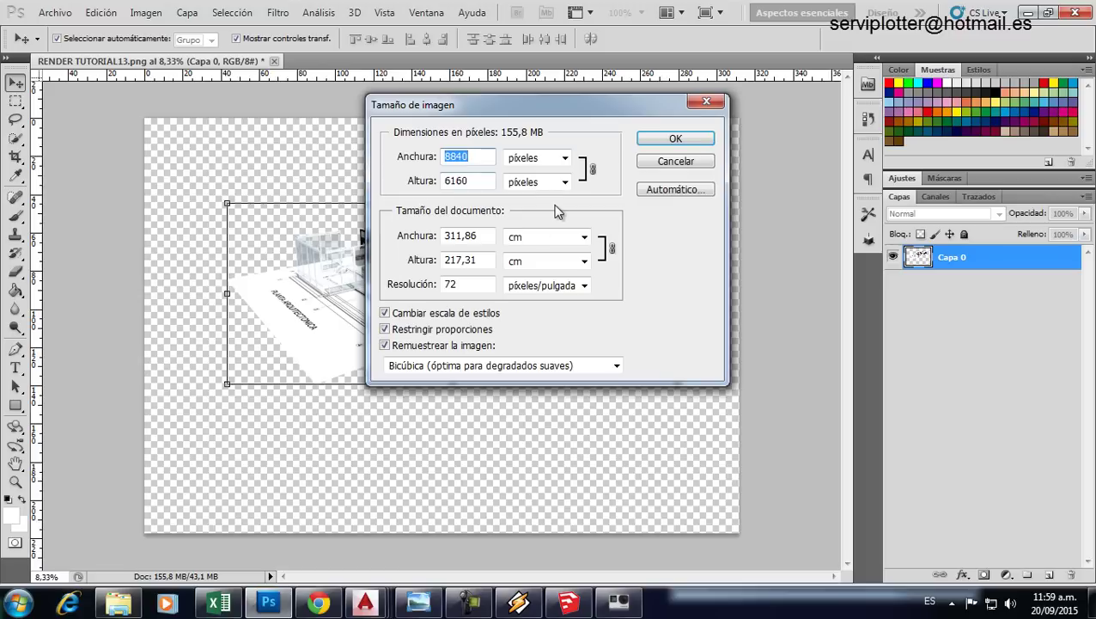
Step: Set resolution to 300 pixels/cm without resampling, giving about 29,47 × 20,53 cm
left_click(385, 345)
left_click(385, 345)
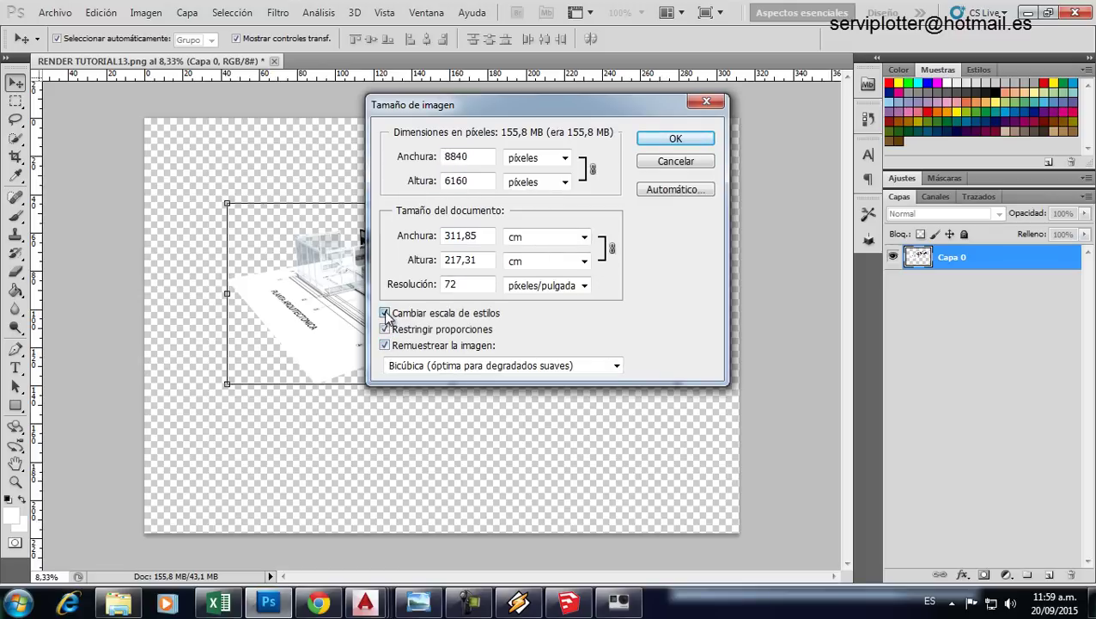
left_click(384, 329)
left_click(541, 285)
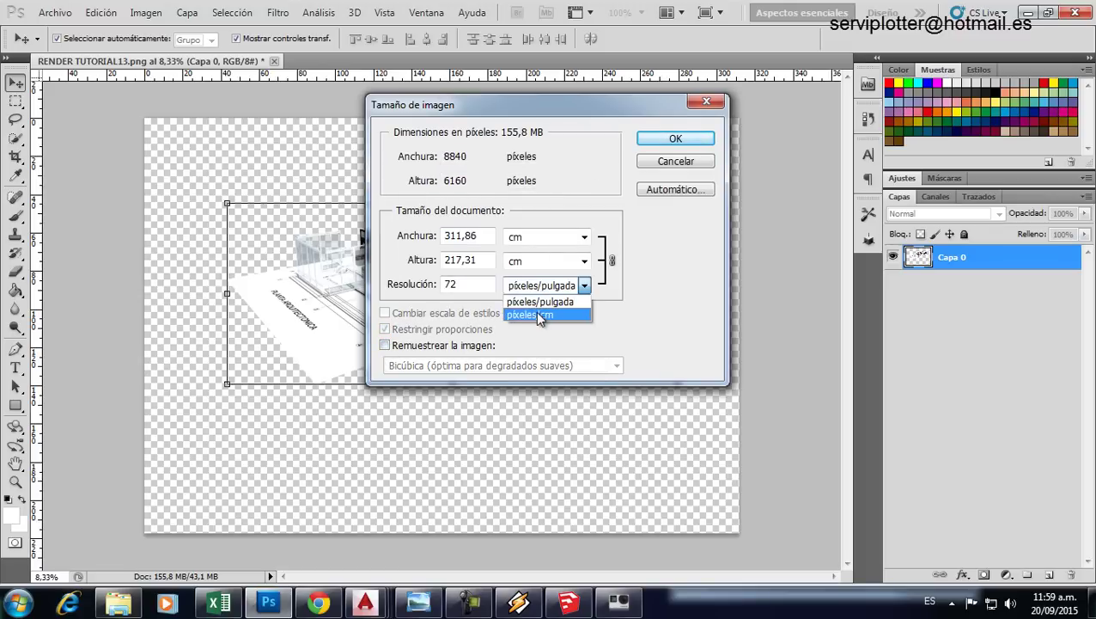
left_click(540, 315)
left_click(481, 284)
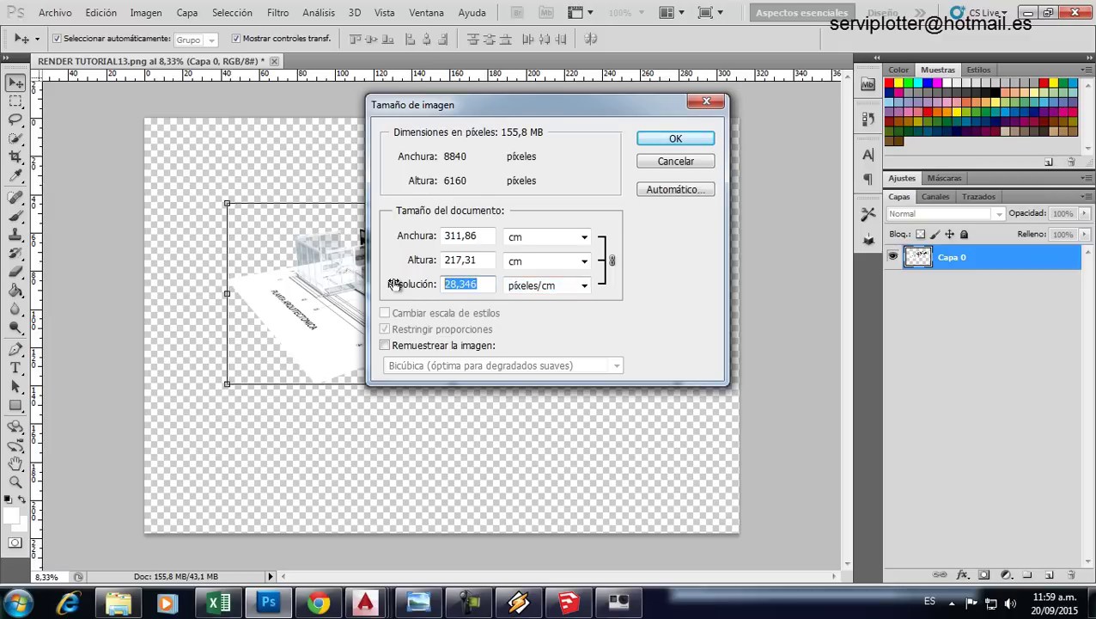
type("300")
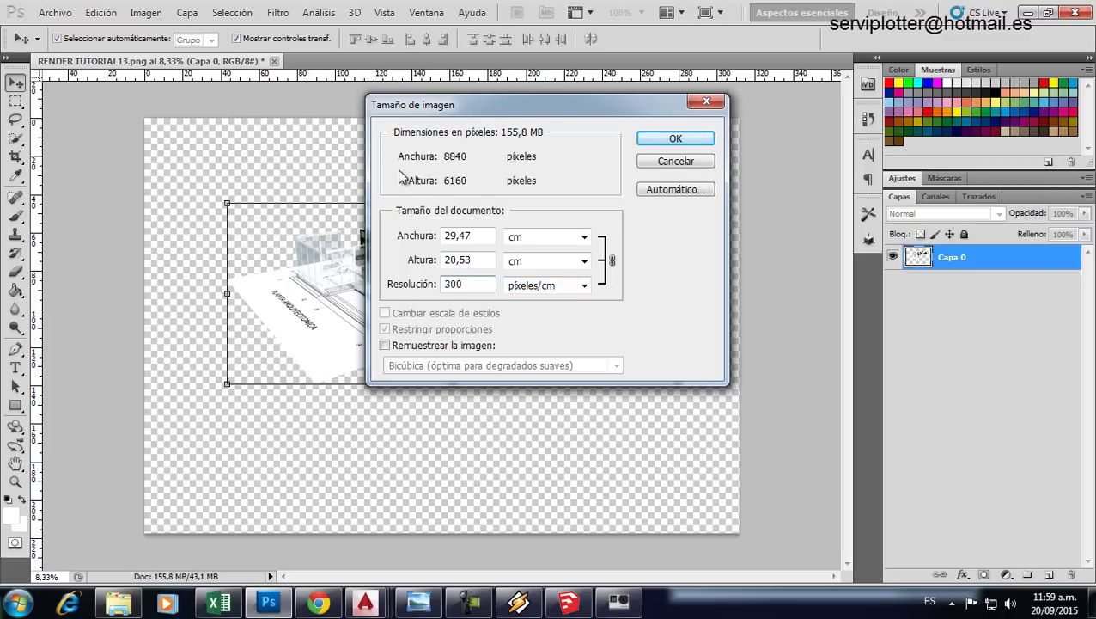
left_click(683, 140)
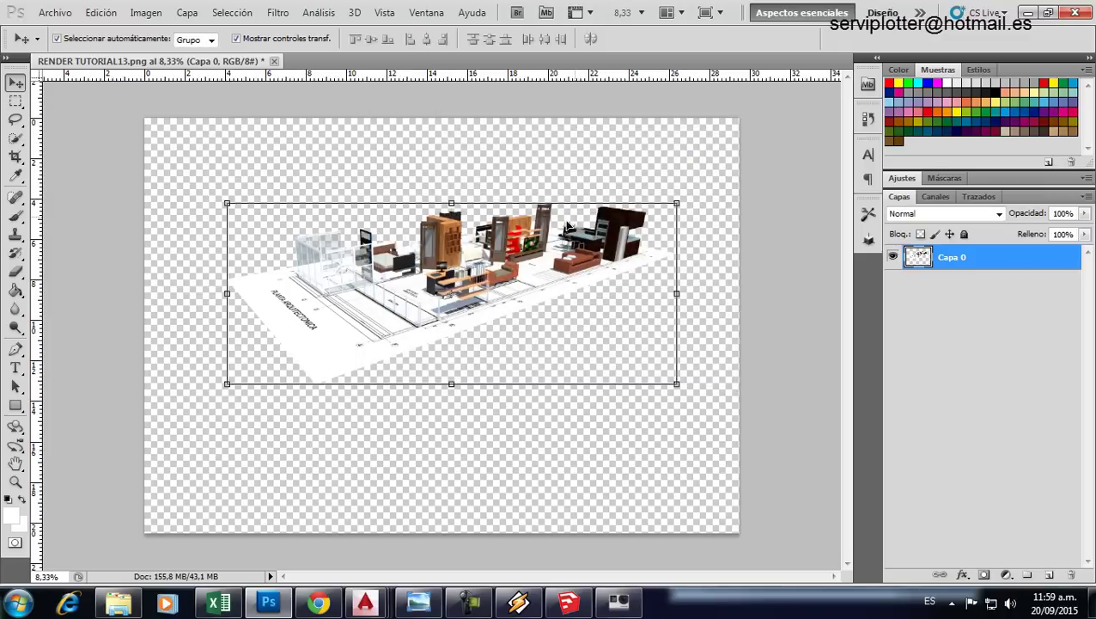
Step: Add a grey-filled Capa 1 beneath the render and nudge the render down slightly
left_click(414, 302)
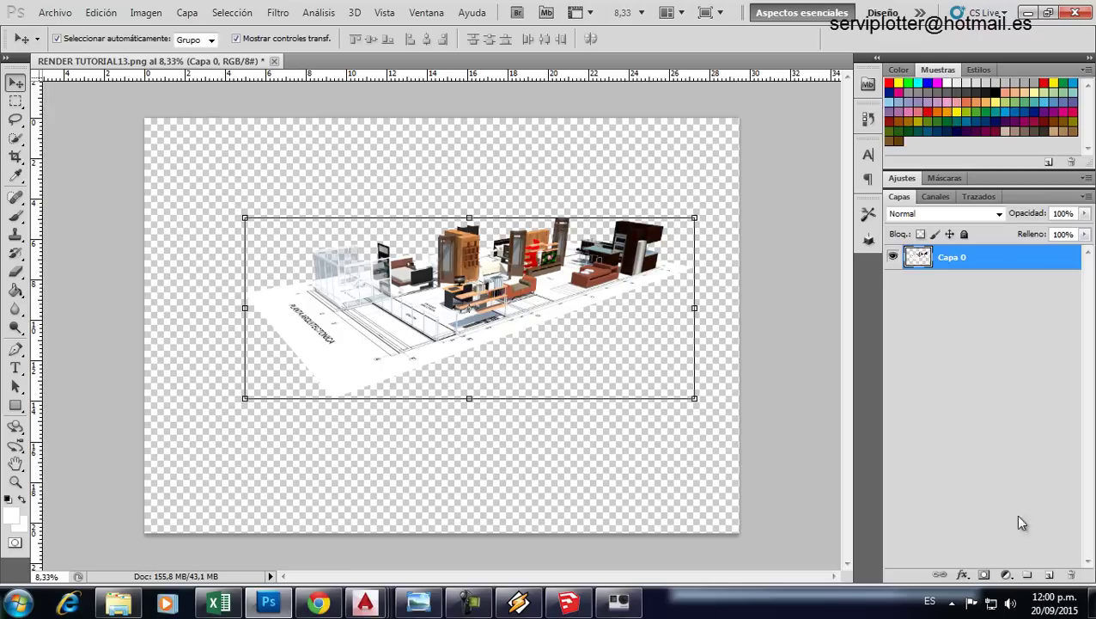
left_click(1048, 574)
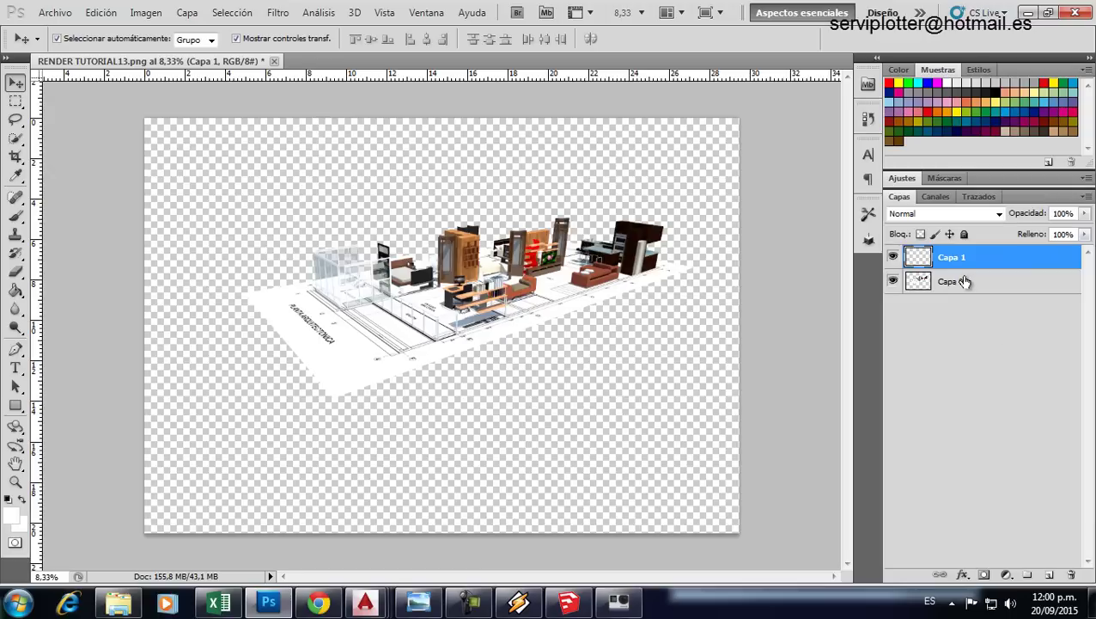
mouse_move(950, 284)
left_mouse_down()
mouse_move(955, 291)
mouse_move(954, 251)
left_mouse_up()
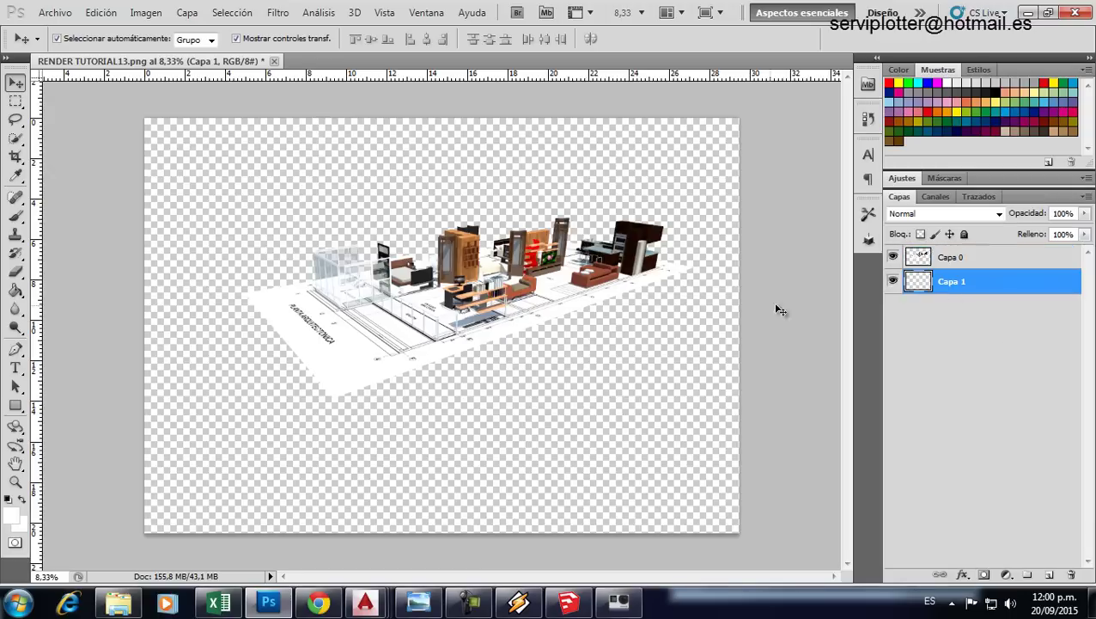
left_click(16, 289)
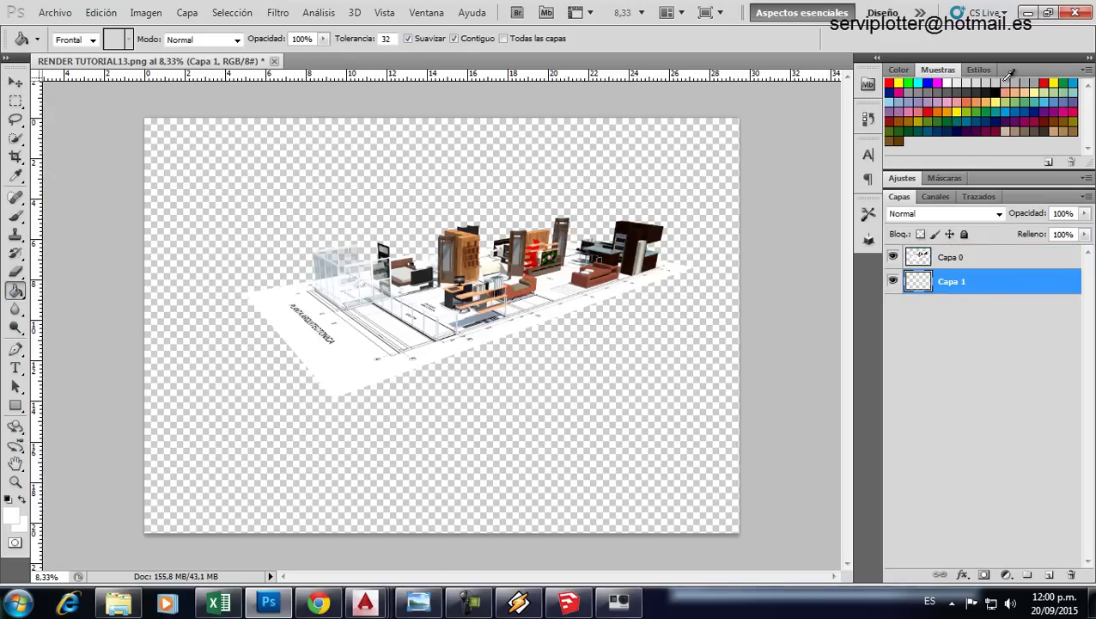
left_click(966, 82)
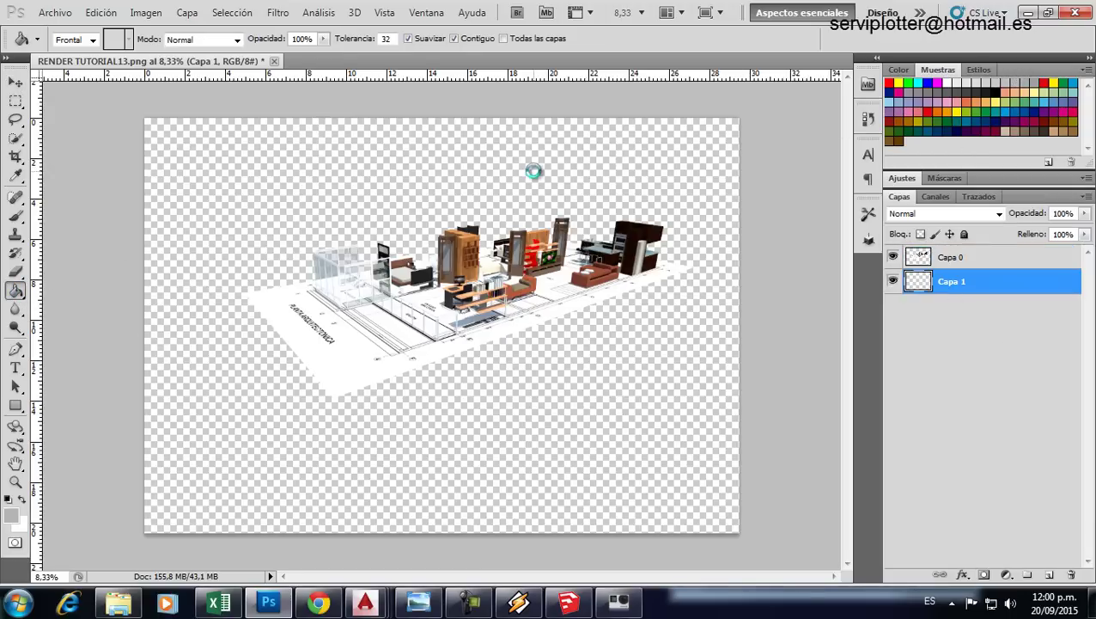
left_click(488, 208)
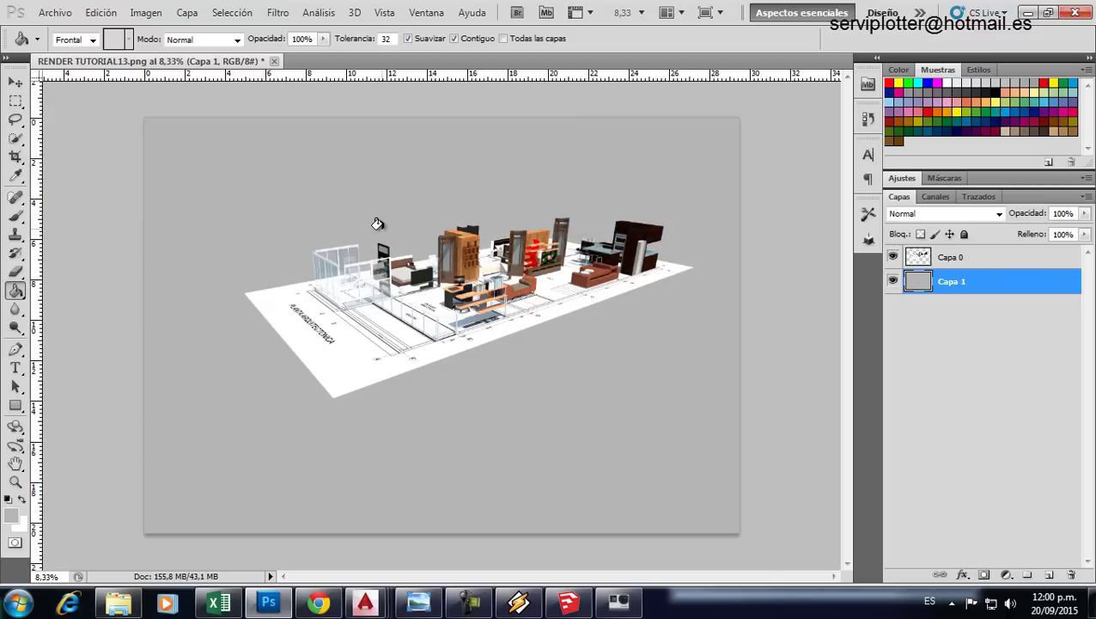
left_click(16, 82)
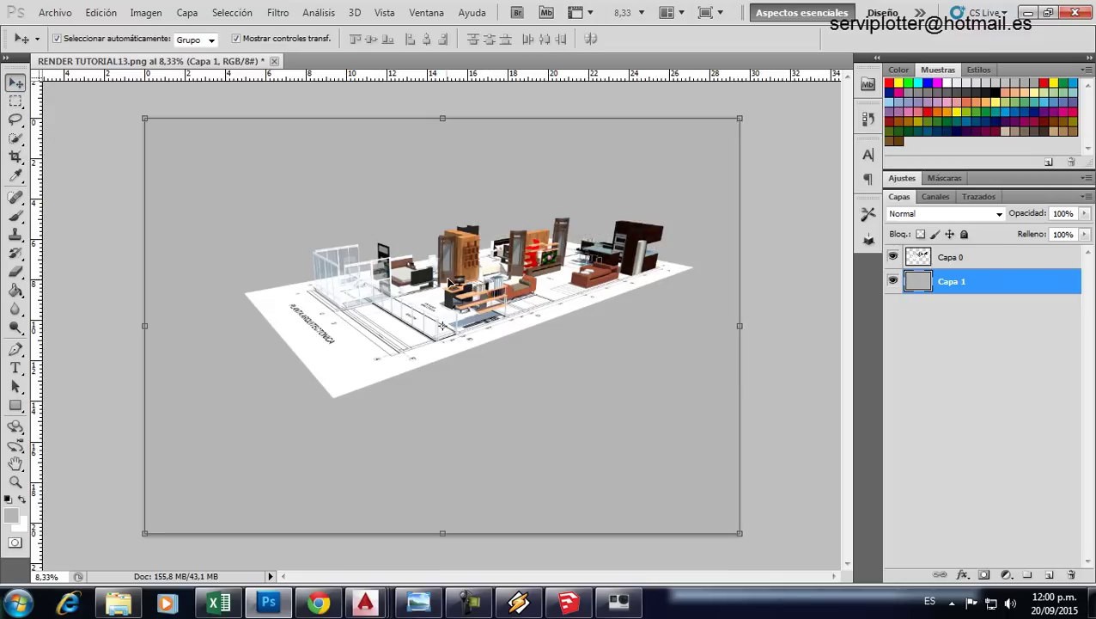
left_click_drag(457, 280, 456, 295)
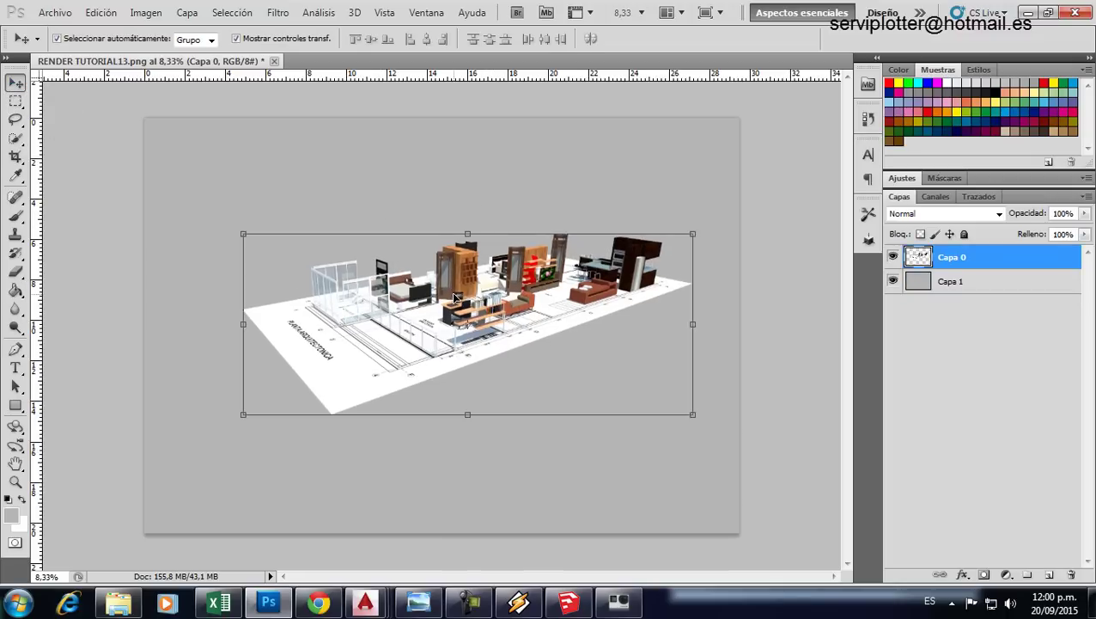
left_click_drag(448, 394, 528, 190)
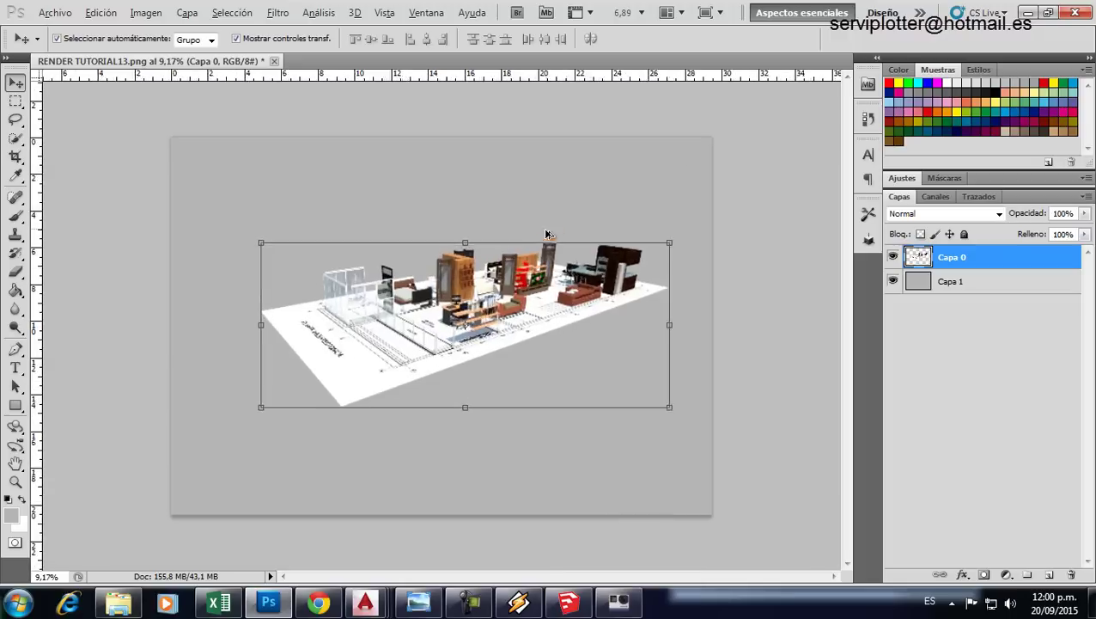
Step: Apply Brightness/Contrast to the render with brightness -34 and contrast 15
left_click(140, 14)
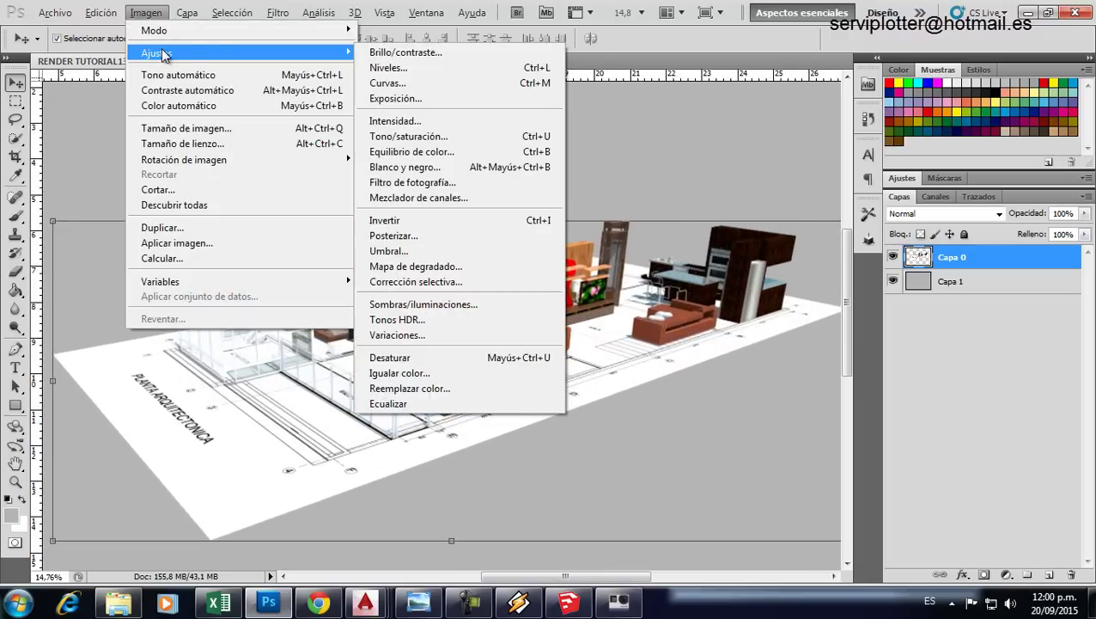
mouse_move(157, 52)
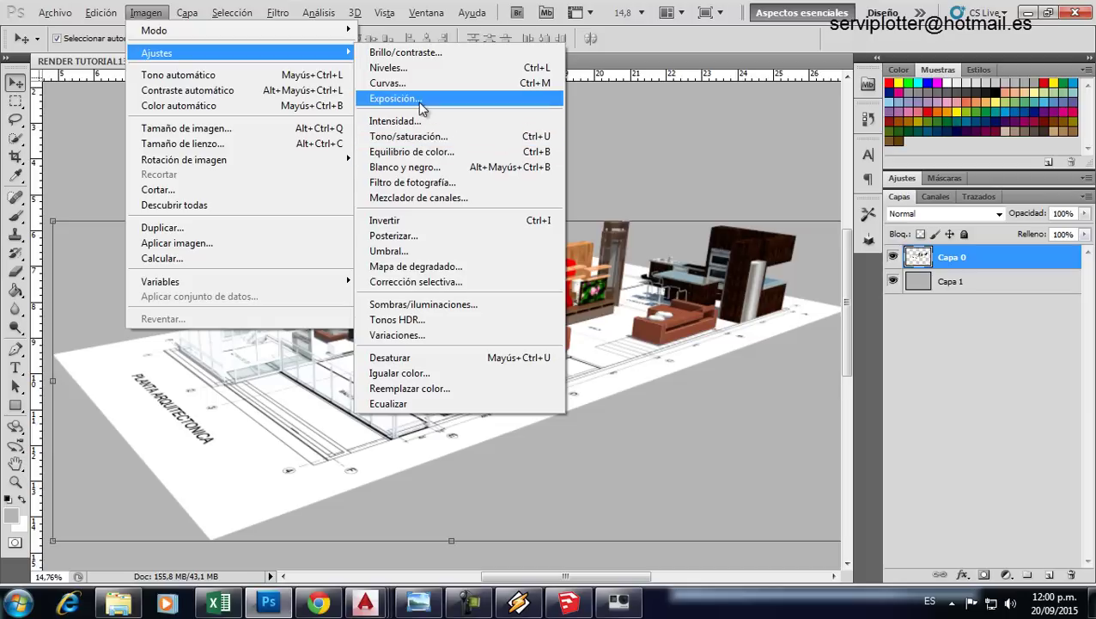
left_click(424, 57)
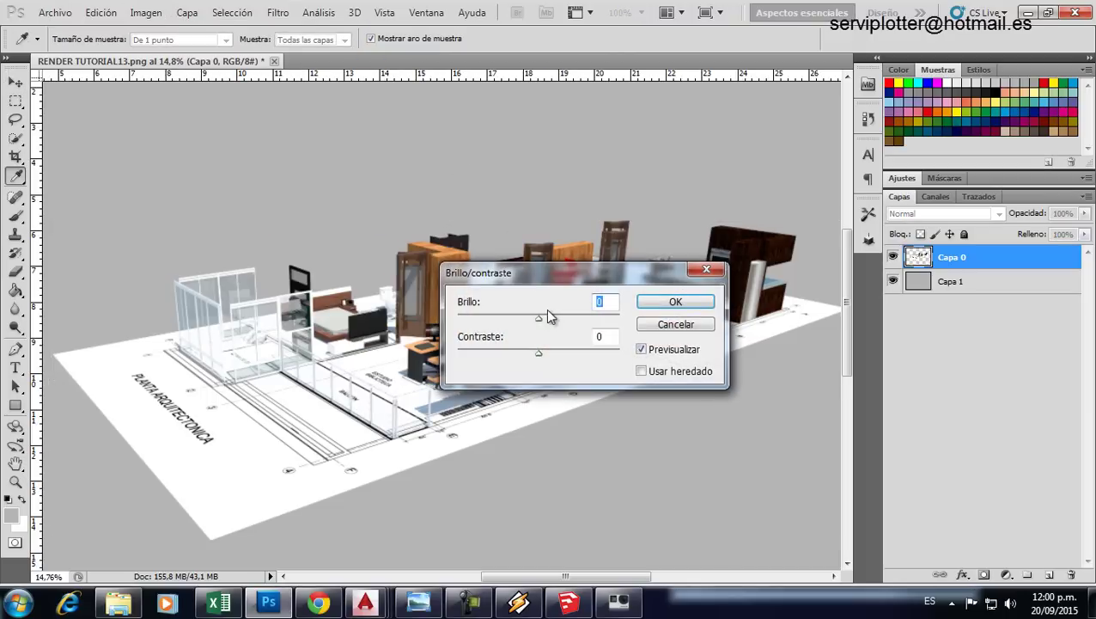
left_click_drag(533, 319, 525, 321)
left_click_drag(507, 273, 528, 316)
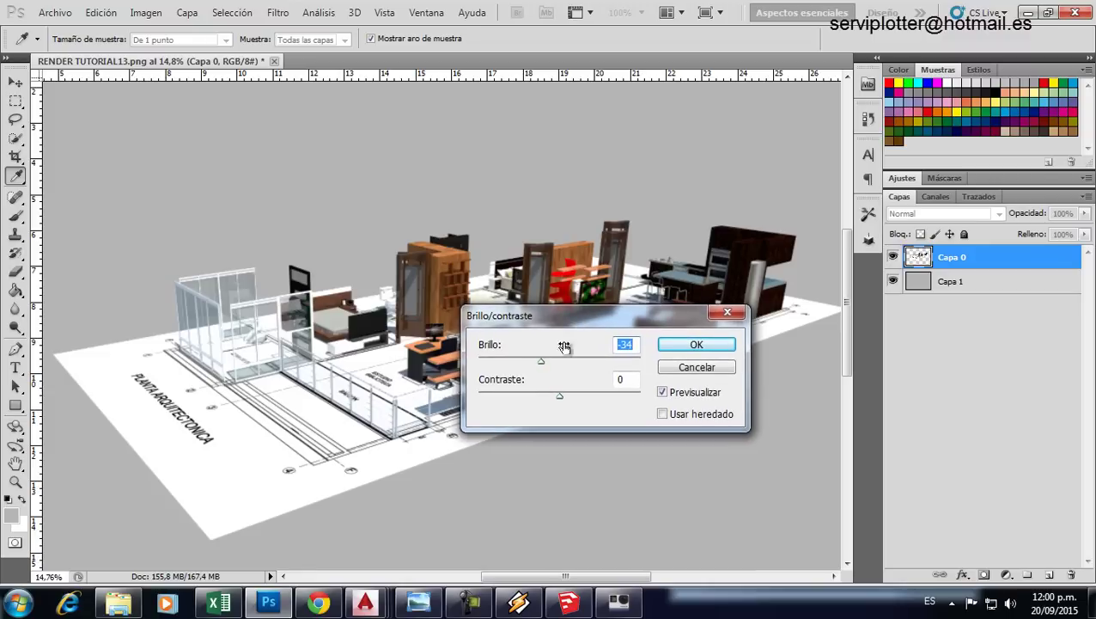
left_click_drag(559, 393, 572, 396)
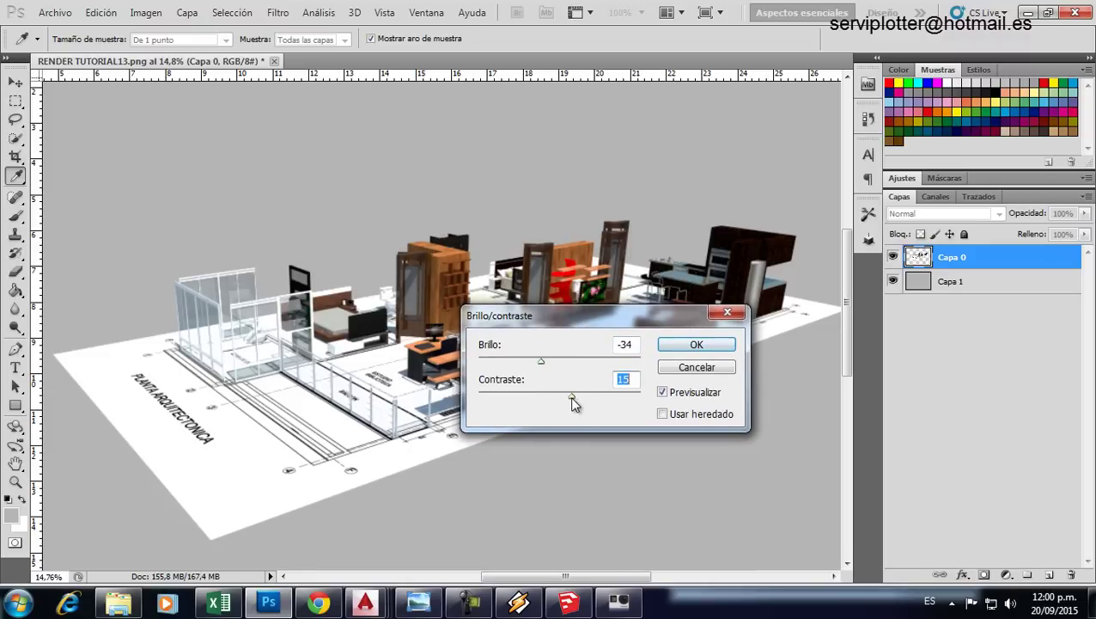
left_click(695, 344)
key("v")
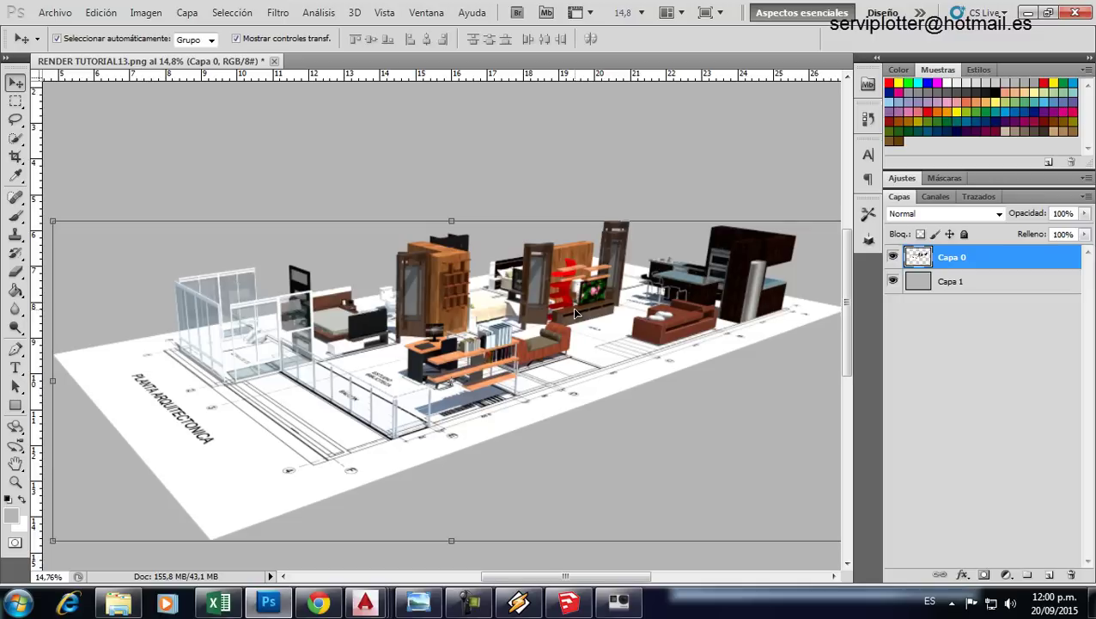
scroll(515, 256, "down", 1)
scroll(540, 254, "down", 1)
scroll(435, 335, "down", 1)
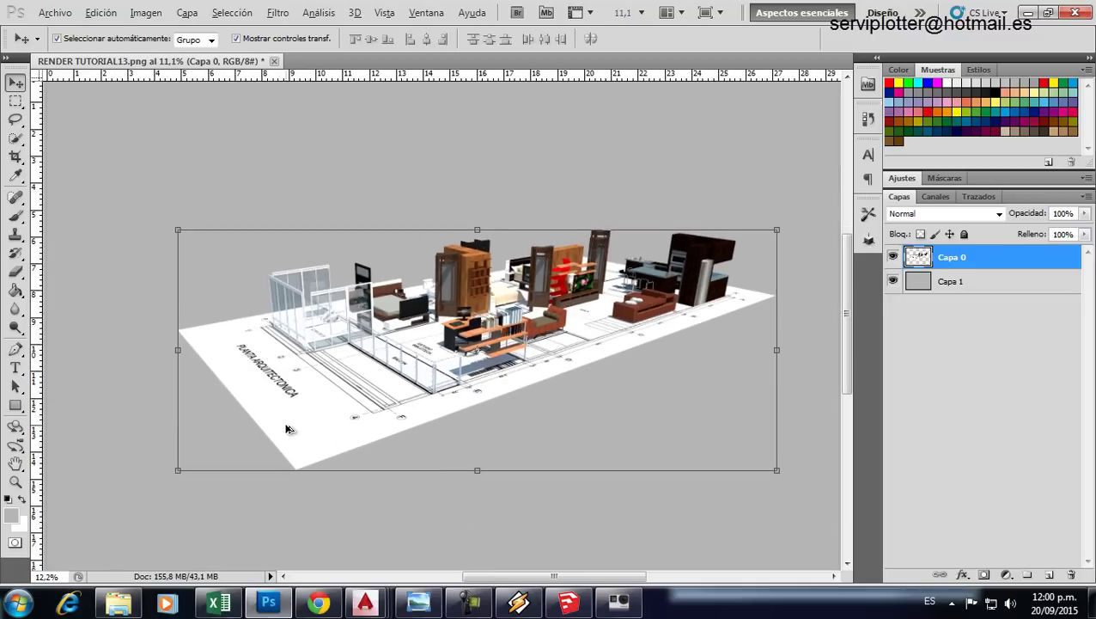
scroll(292, 427, "down", 1)
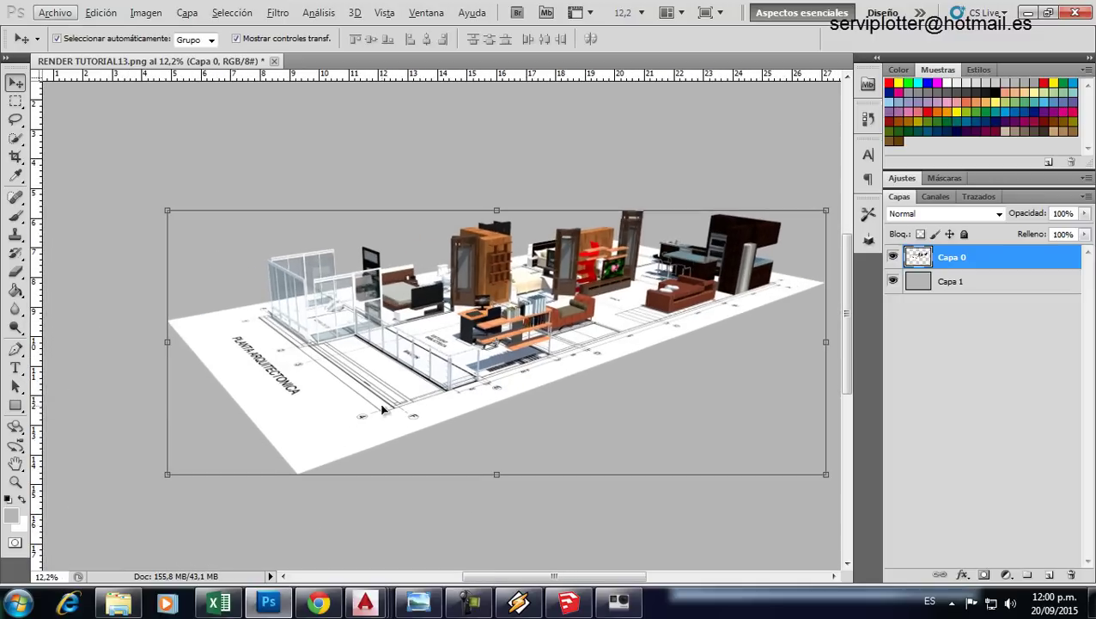
right_click(958, 262)
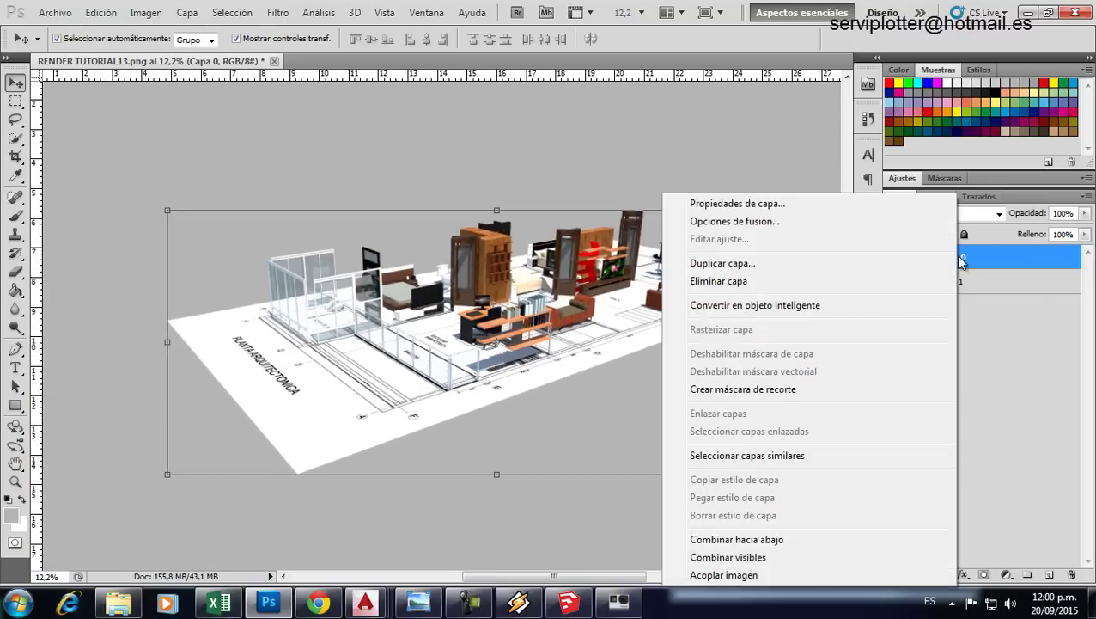
left_click(754, 222)
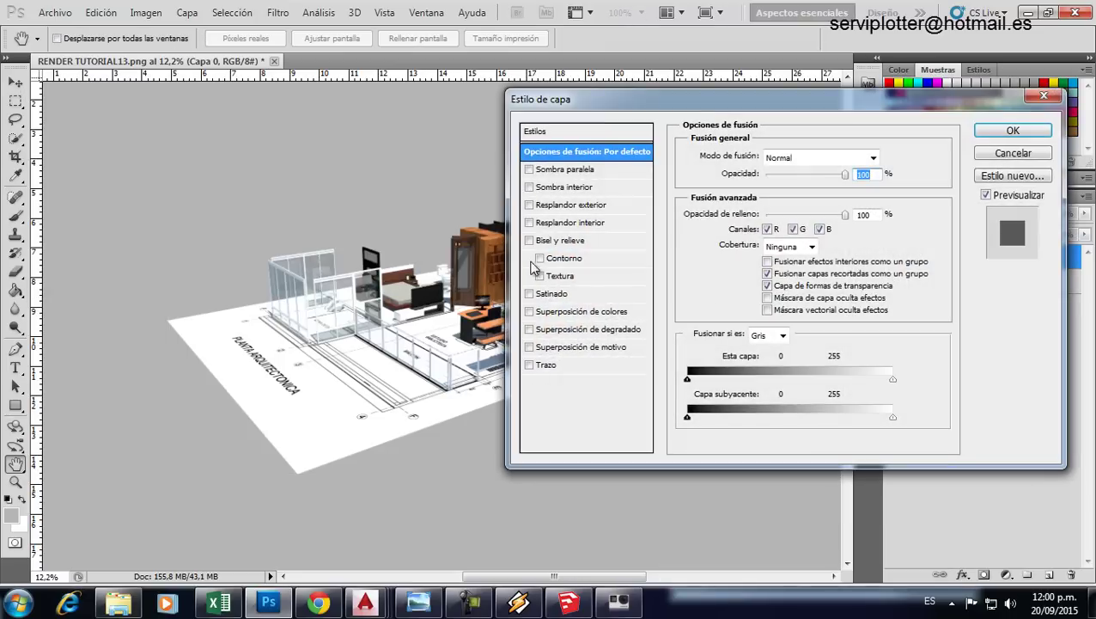
left_click(564, 169)
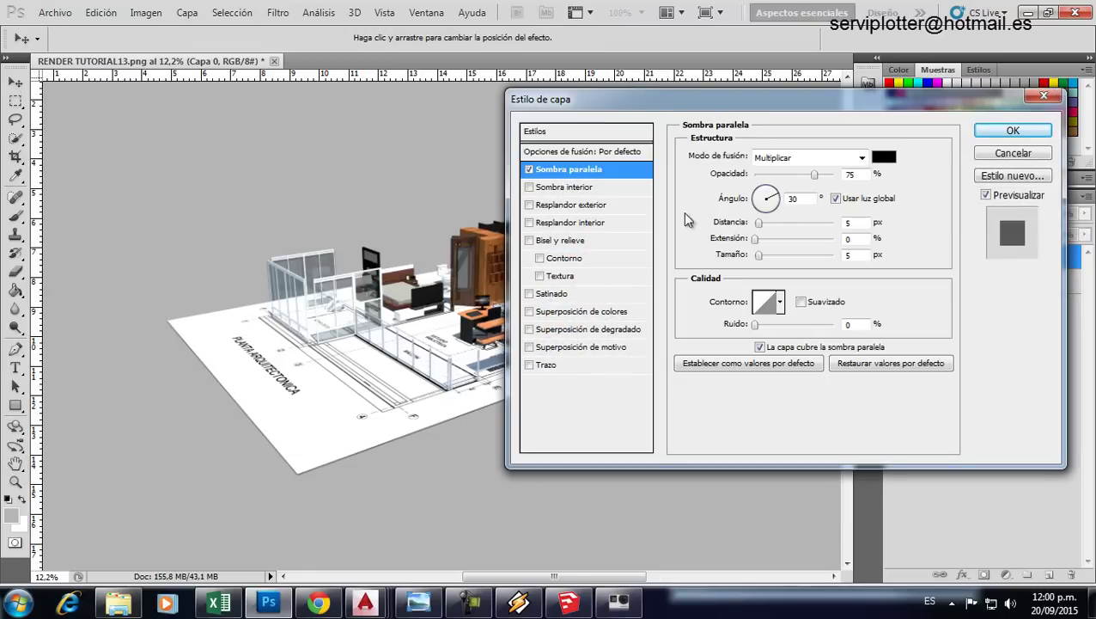
left_click(836, 198)
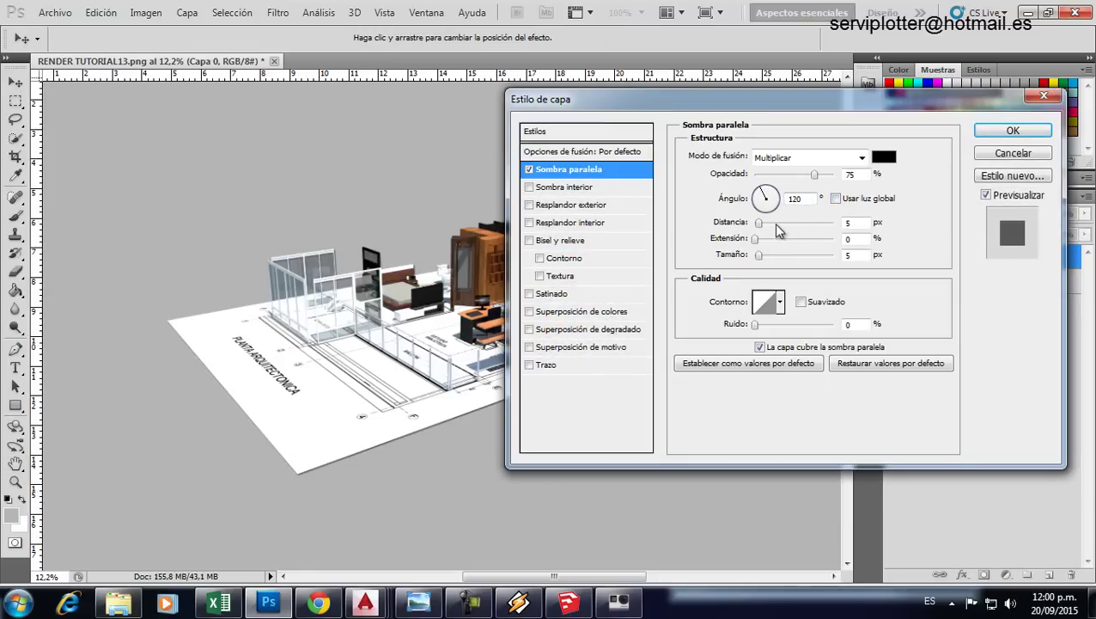
mouse_move(773, 225)
left_mouse_down()
mouse_move(794, 226)
mouse_move(772, 193)
left_mouse_up()
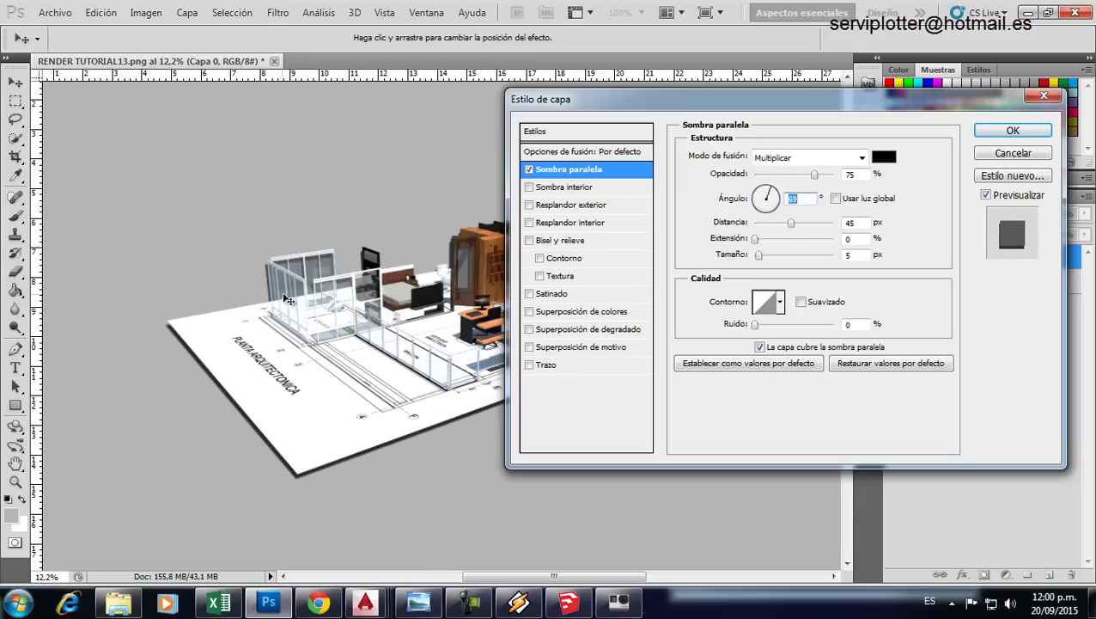
left_click(996, 154)
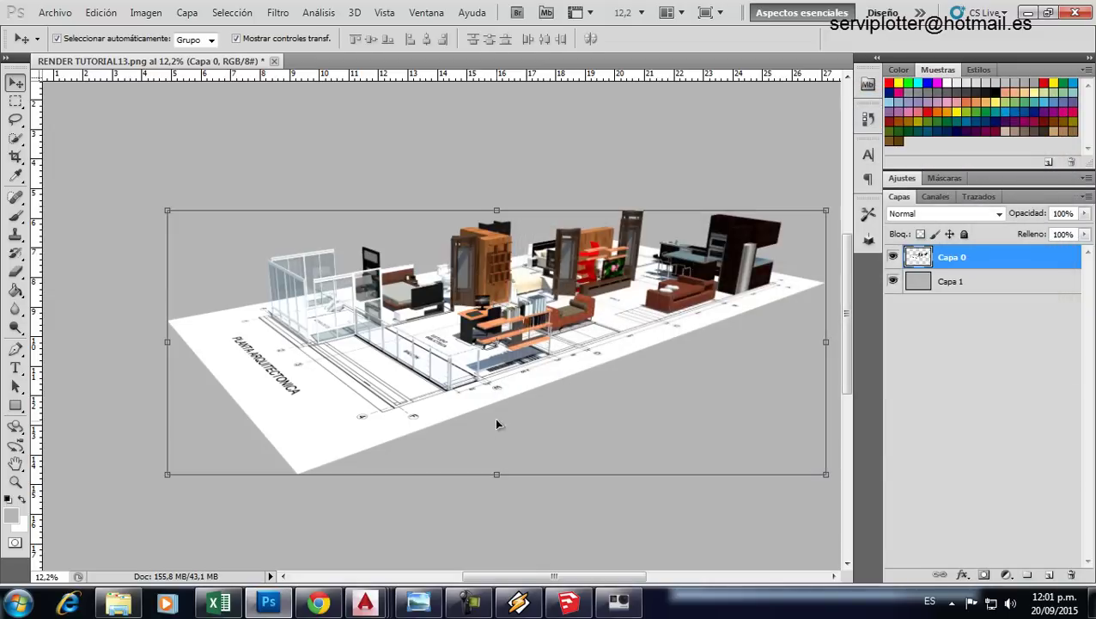
Step: Add a new Capa 2 beneath the render and set the brush to 125 px
left_click(1049, 574)
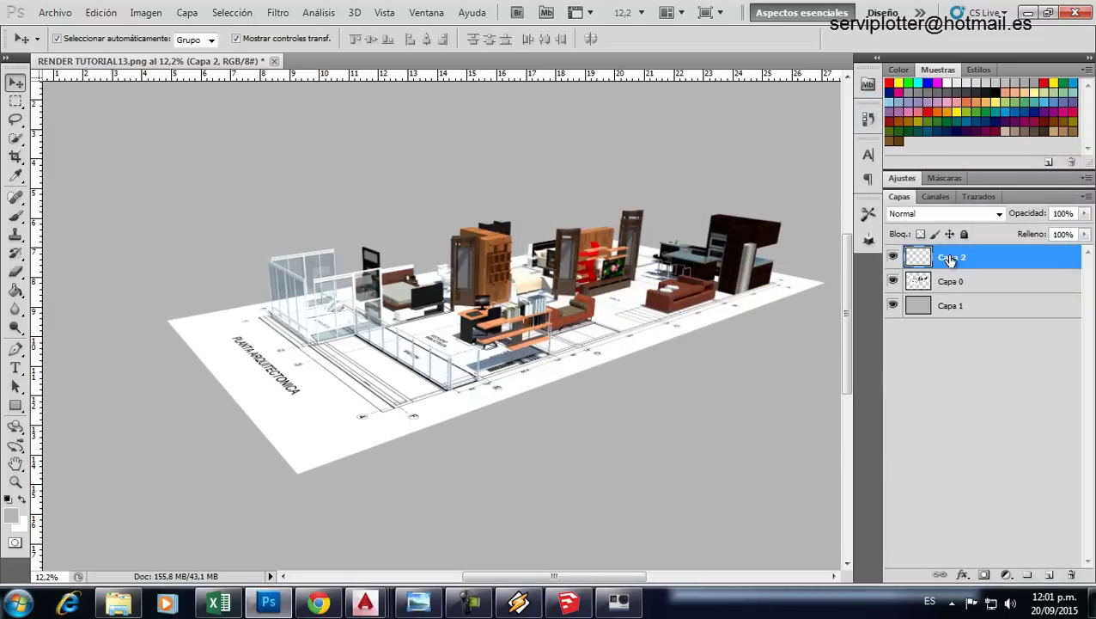
left_click(957, 281, "shift")
left_click_drag(956, 281, 954, 291)
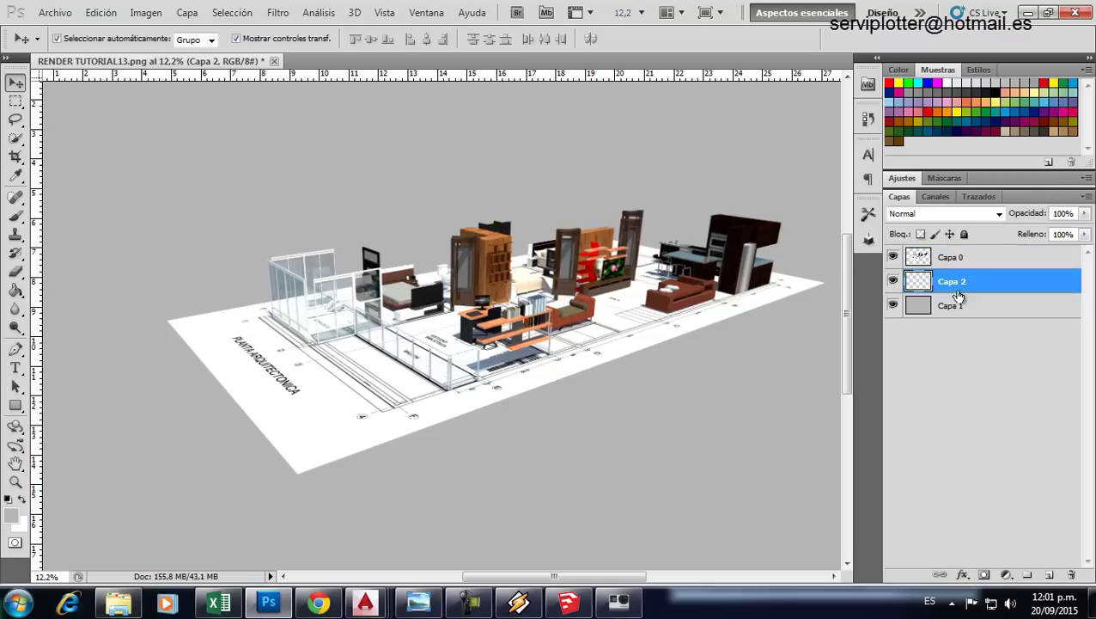
left_click(16, 216)
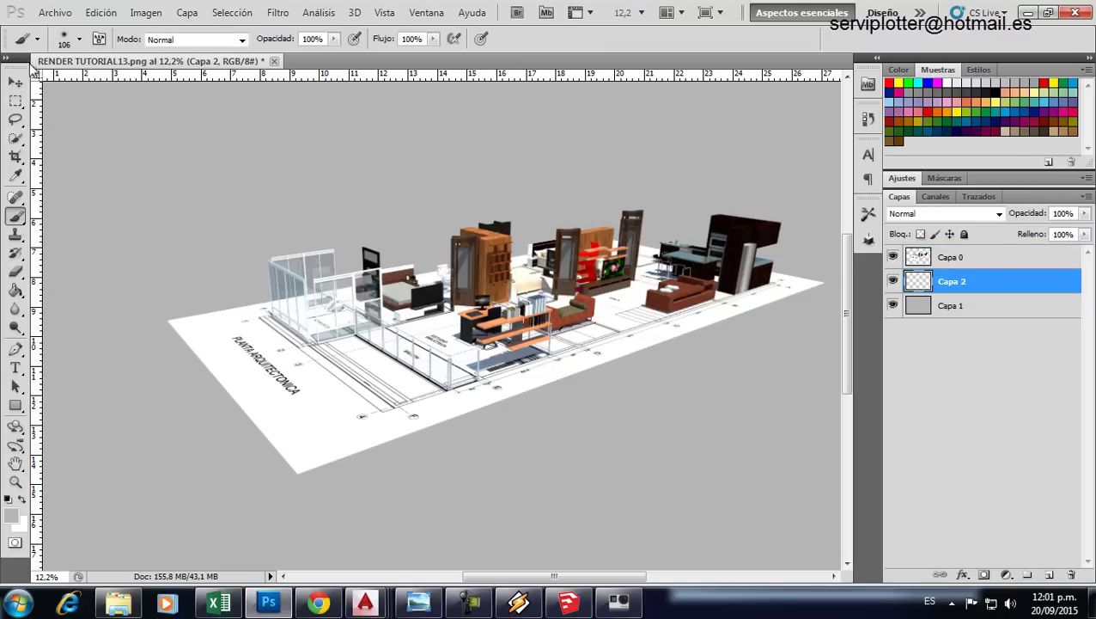
left_click(79, 39)
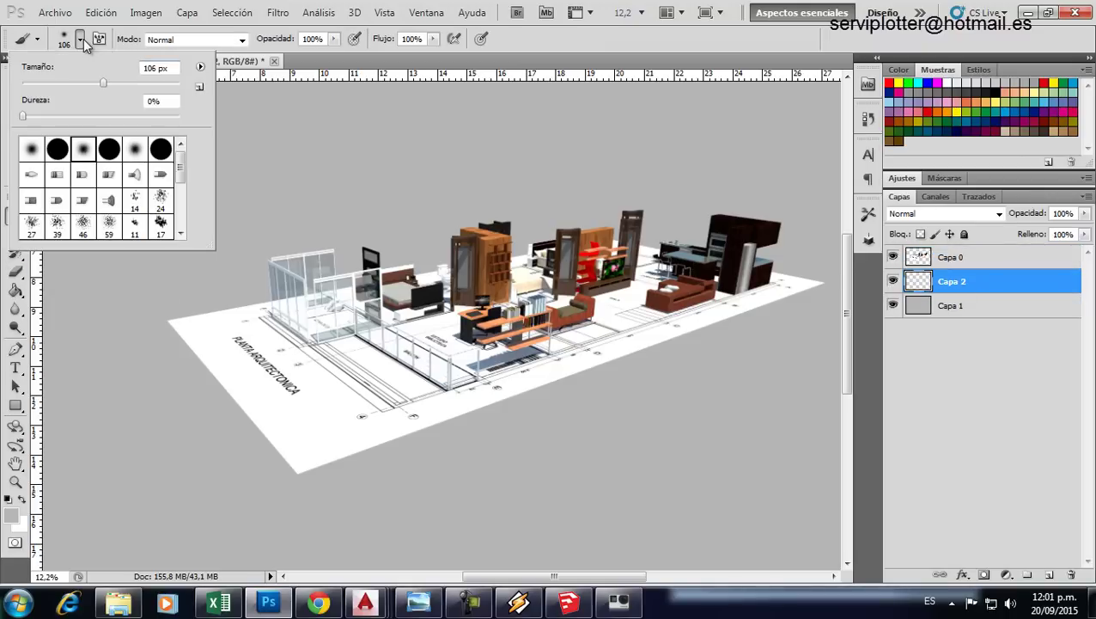
left_click(111, 85)
left_click(808, 36)
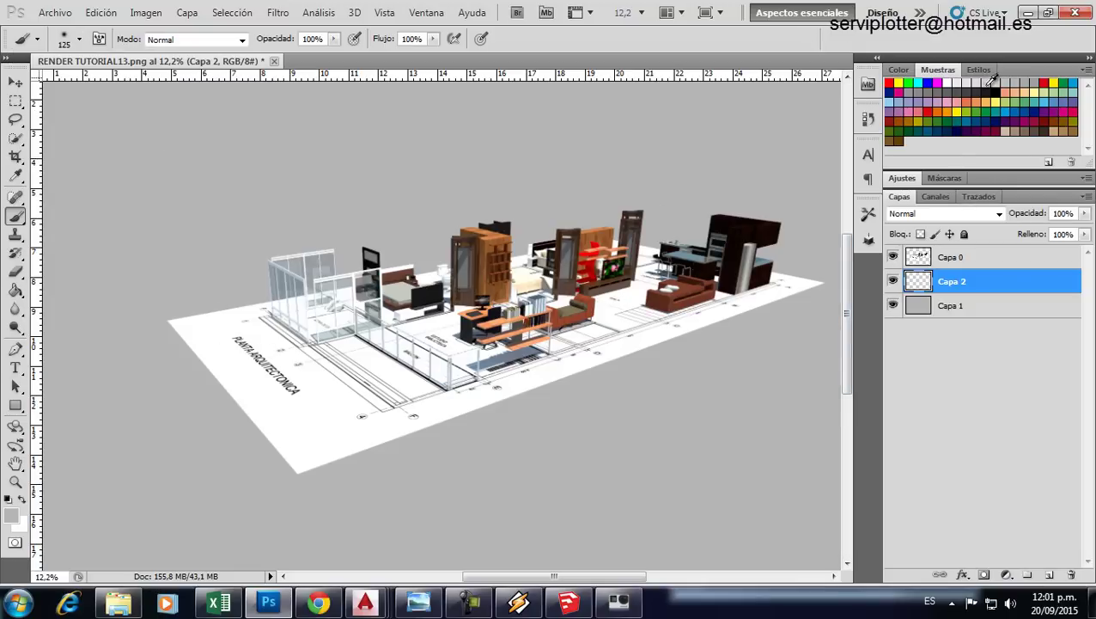
Step: Paint black shadow strokes along the plan's left and lower-right edges
left_click(993, 86)
left_click(299, 471, "shift")
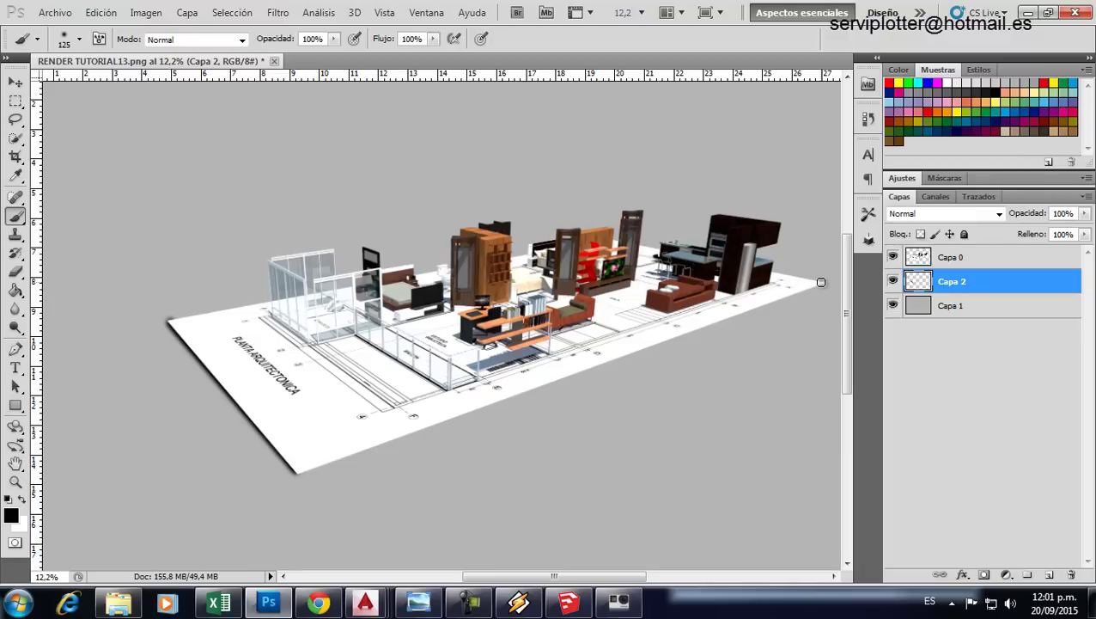
left_click(820, 282, "shift")
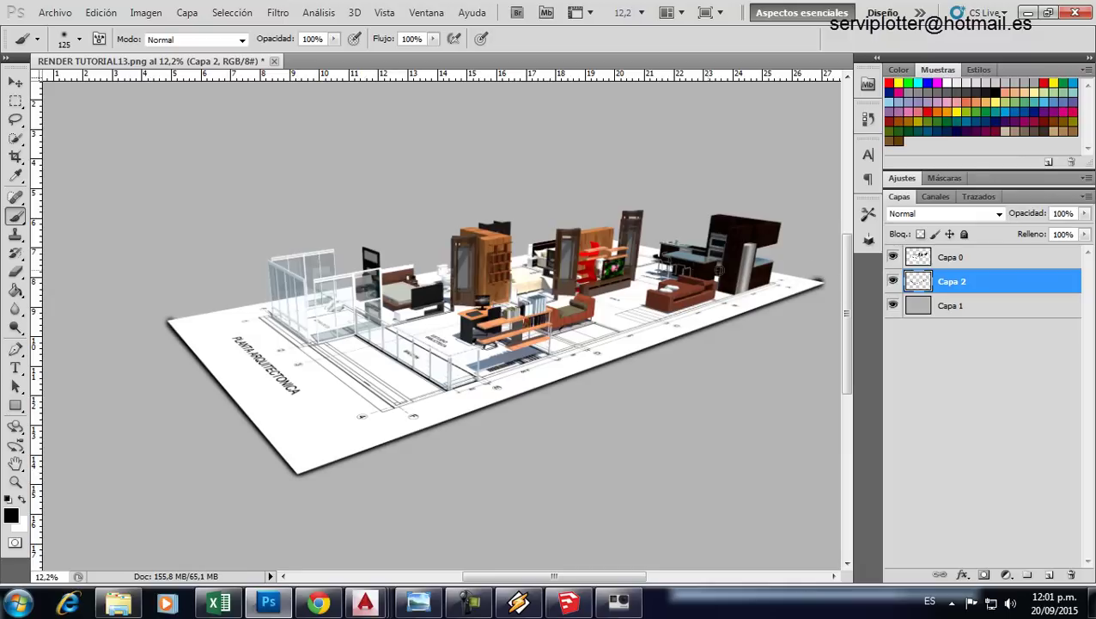
left_click(15, 272)
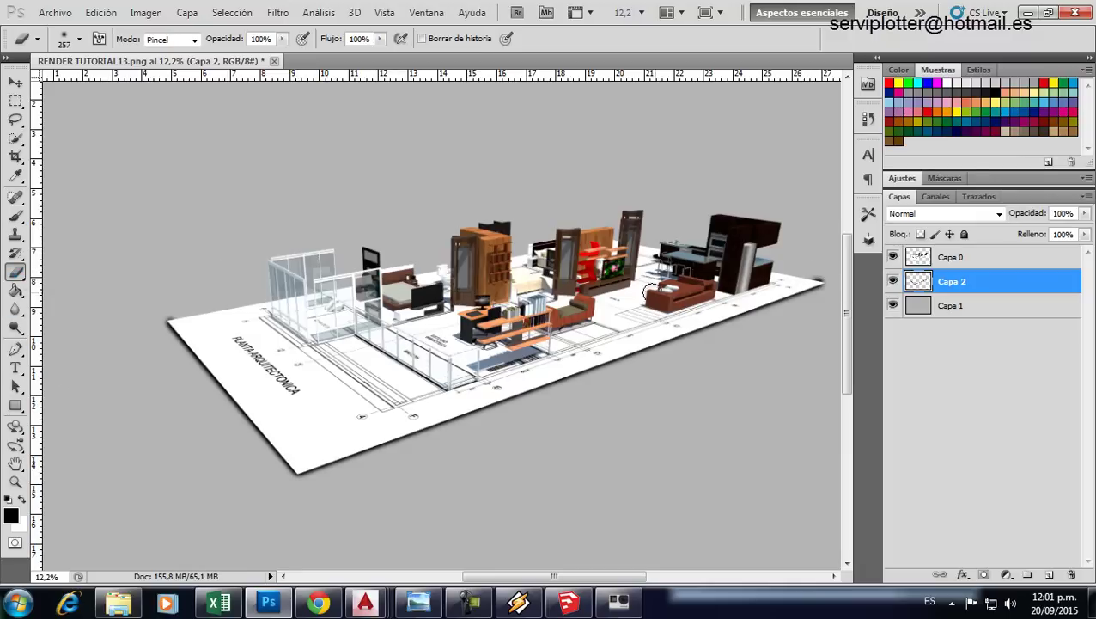
Step: Apply a Gaussian blur of about 32 px to the painted shadow strokes
left_click(279, 13)
mouse_move(301, 174)
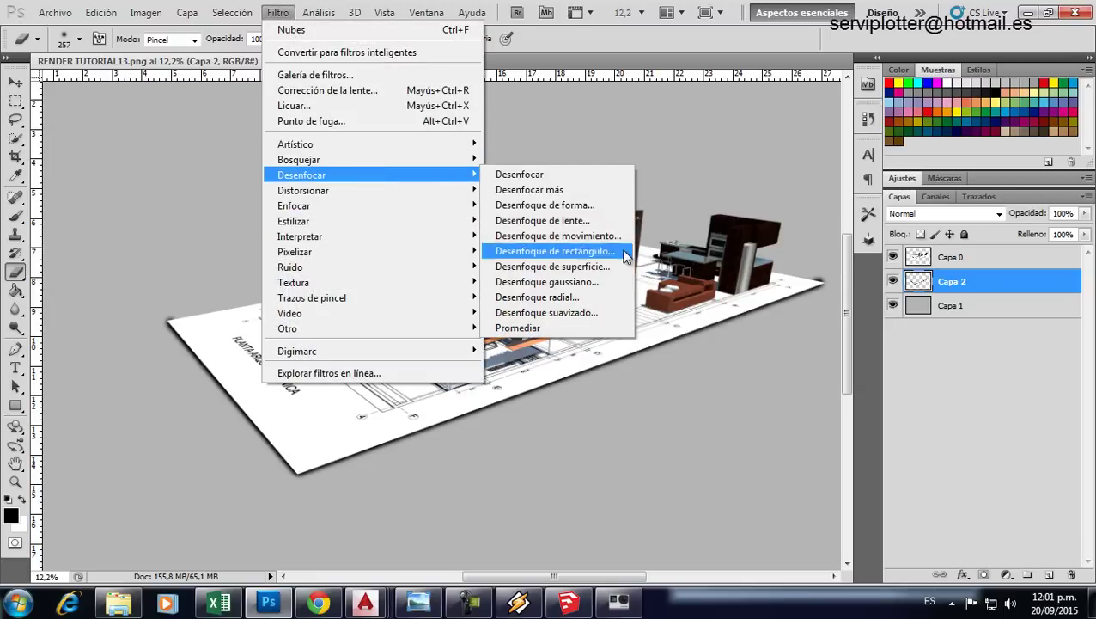
left_click(591, 282)
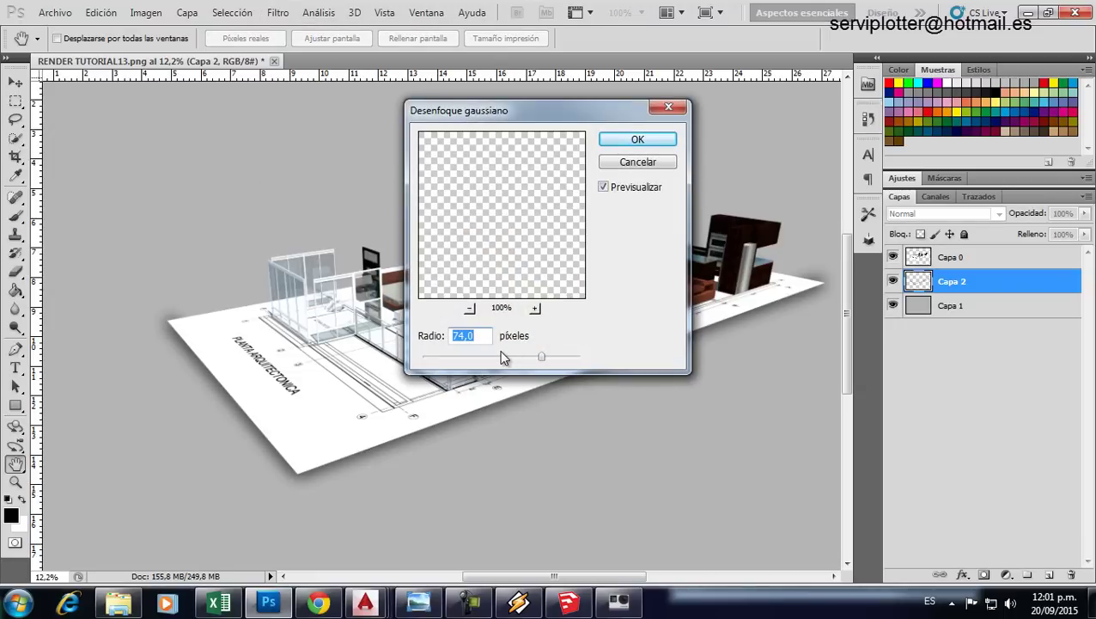
left_click_drag(502, 354, 505, 358)
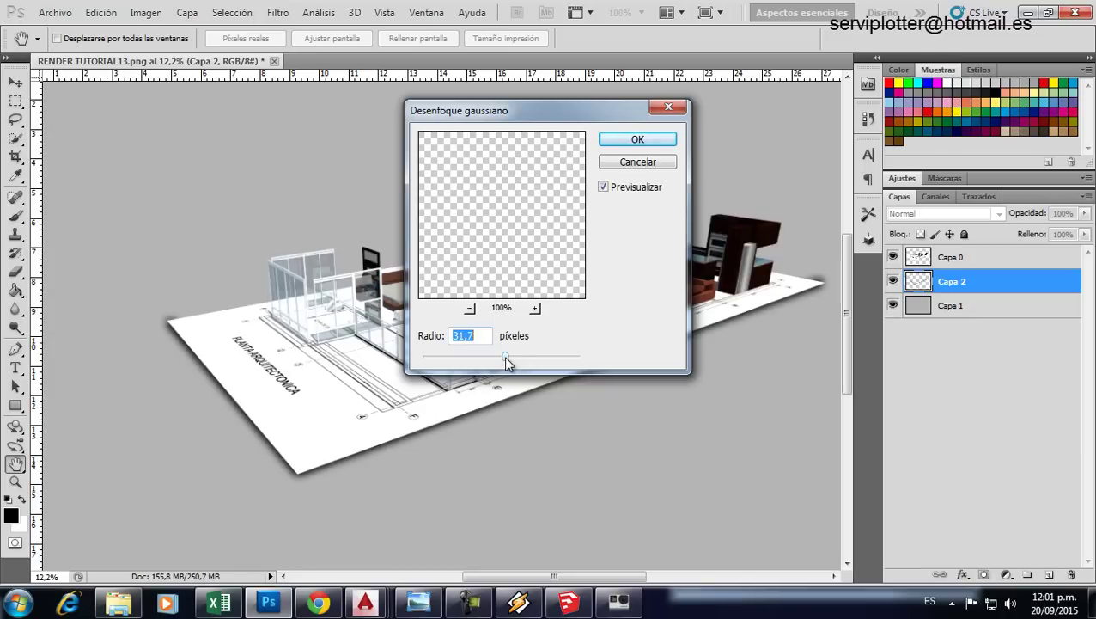
left_click(659, 135)
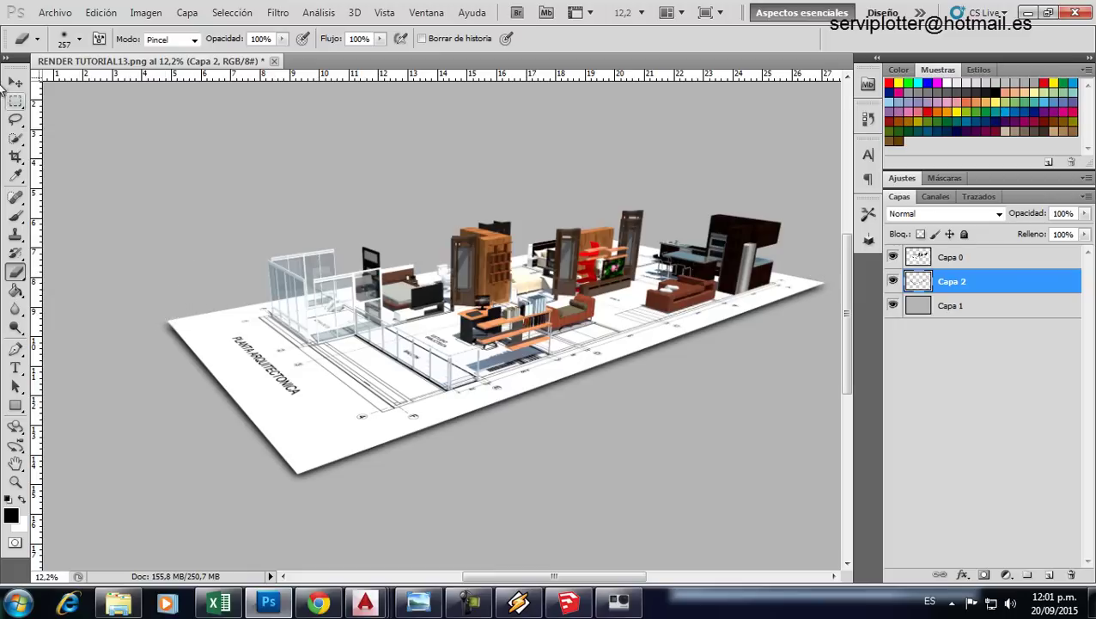
Step: Nudge render layer Capa 0 slightly left and down, select Capa 1, then show the DINA 3D folder
left_click(16, 83)
left_click(407, 389)
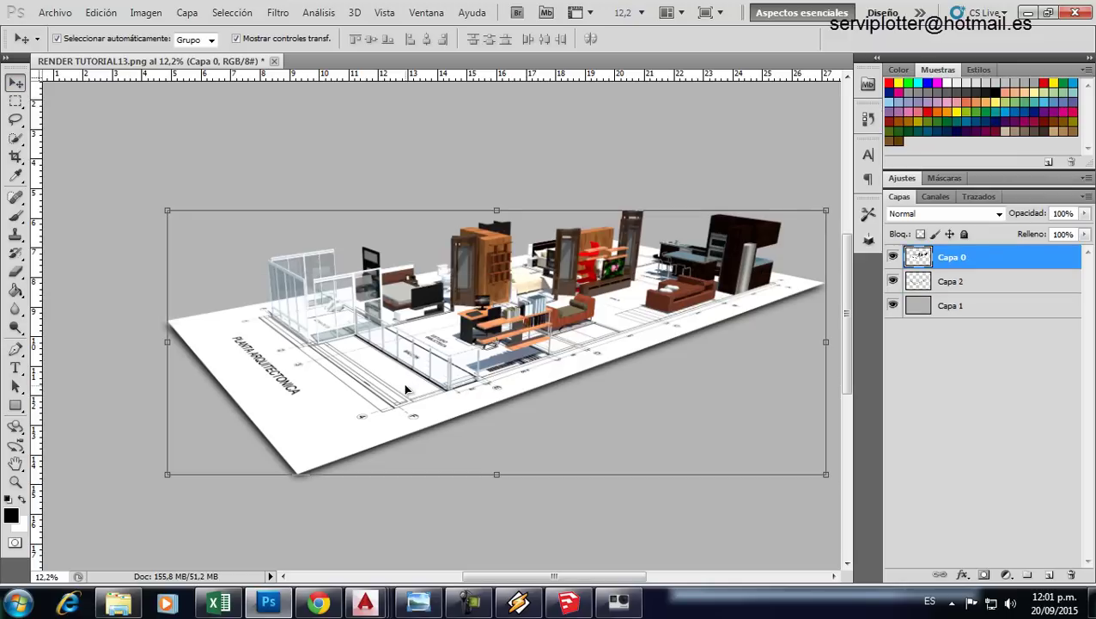
left_click_drag(407, 390, 407, 389)
key("Down")
key("Down")
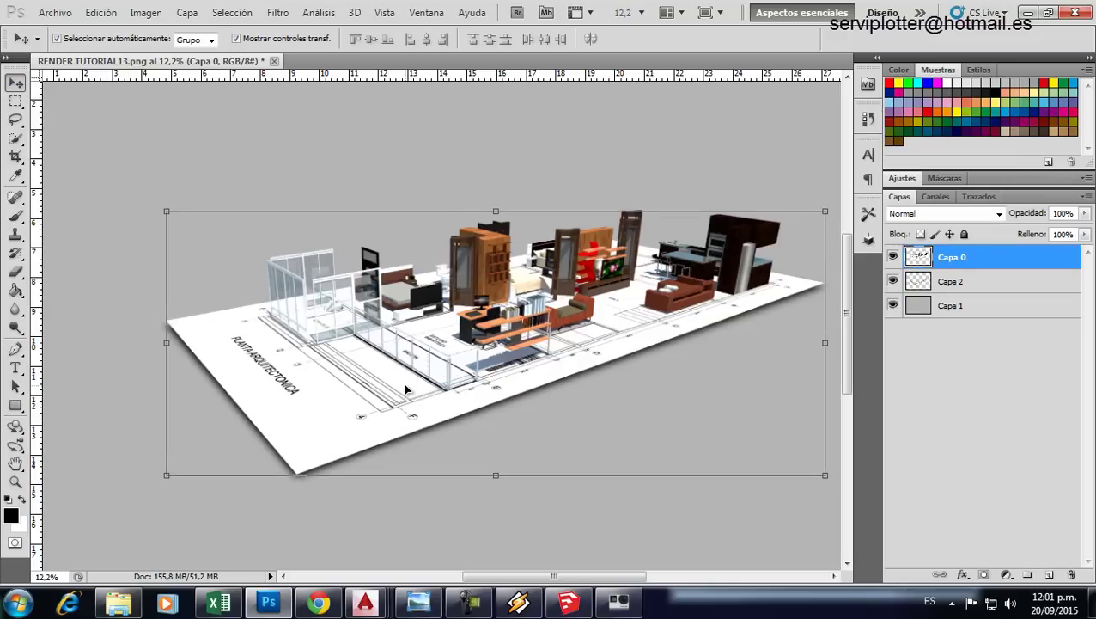
left_click(384, 153)
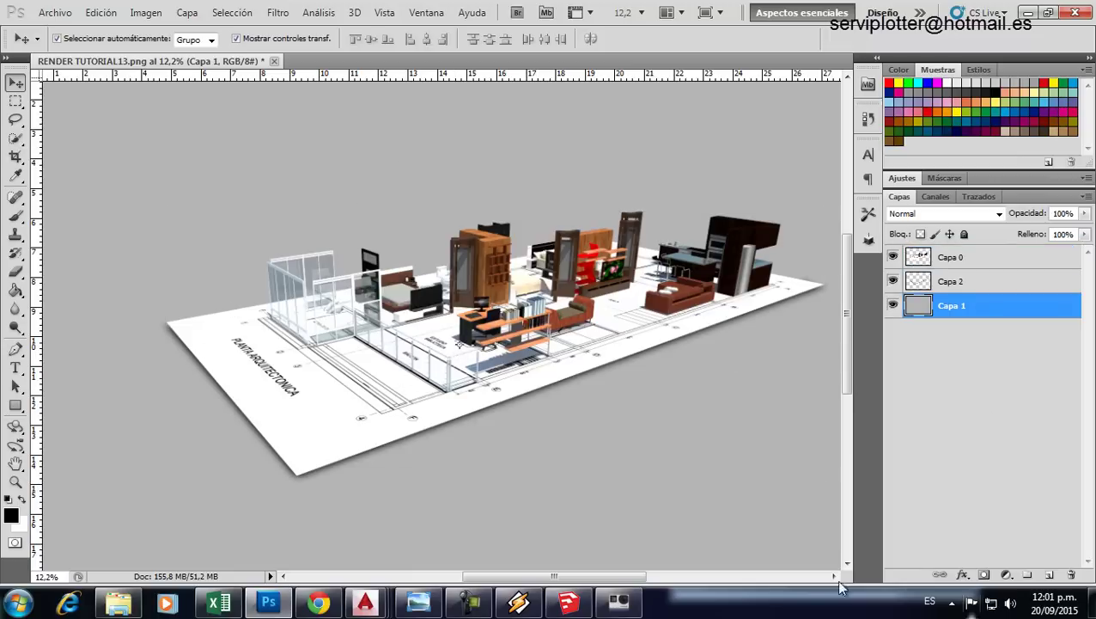
left_click(118, 602)
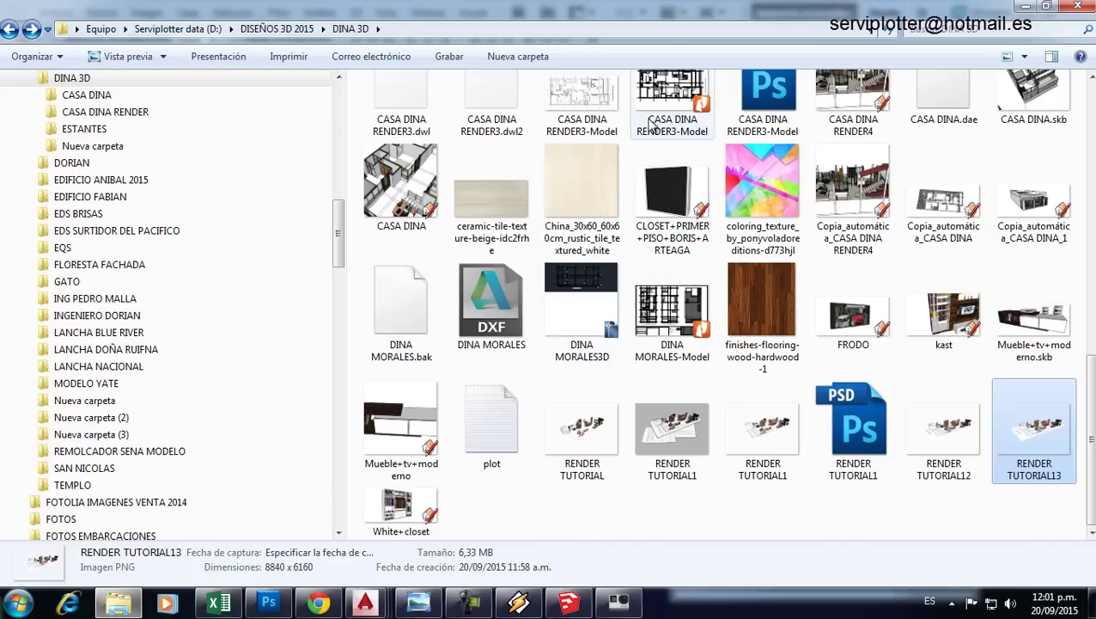
left_click_drag(652, 125, 670, 249)
scroll(670, 249, "up", 3)
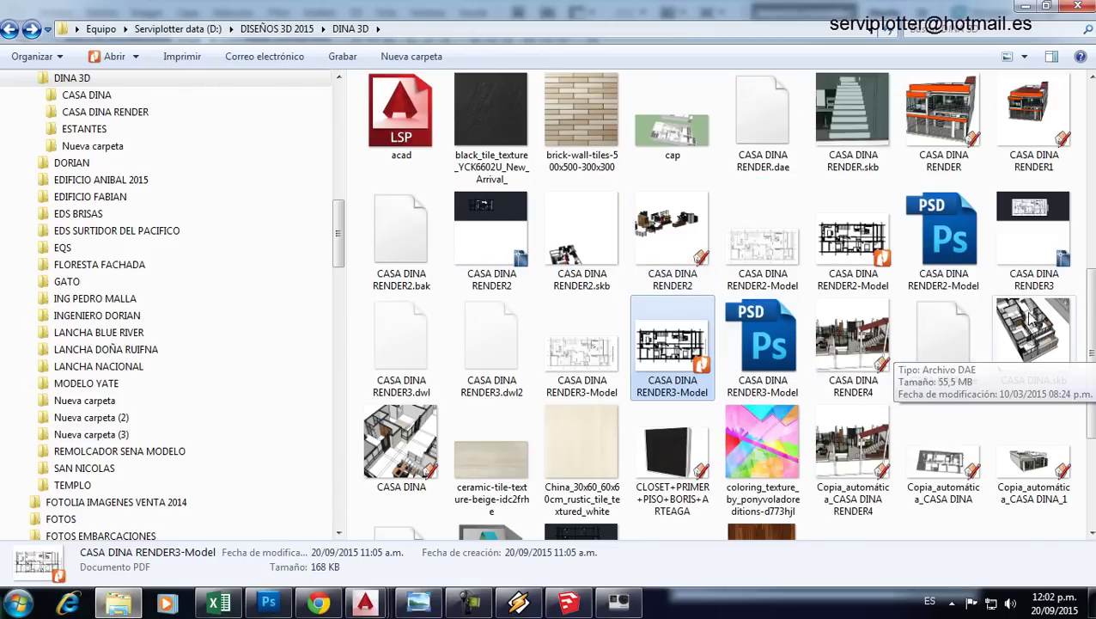
scroll(1031, 320, "down", 5)
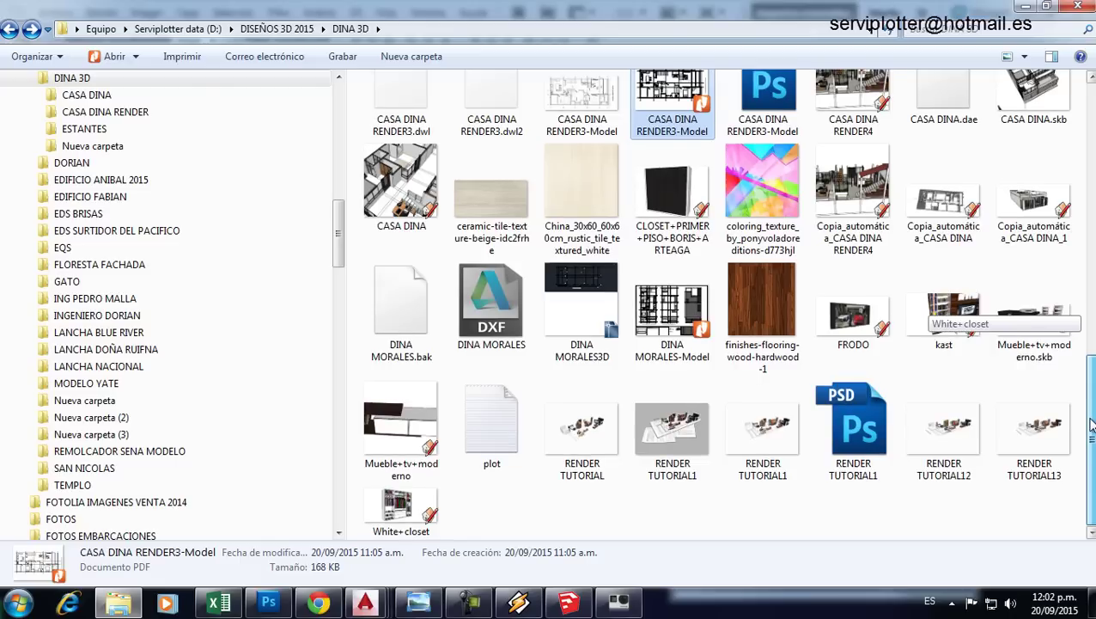
scroll(1090, 423, "up", 2)
left_click(694, 410)
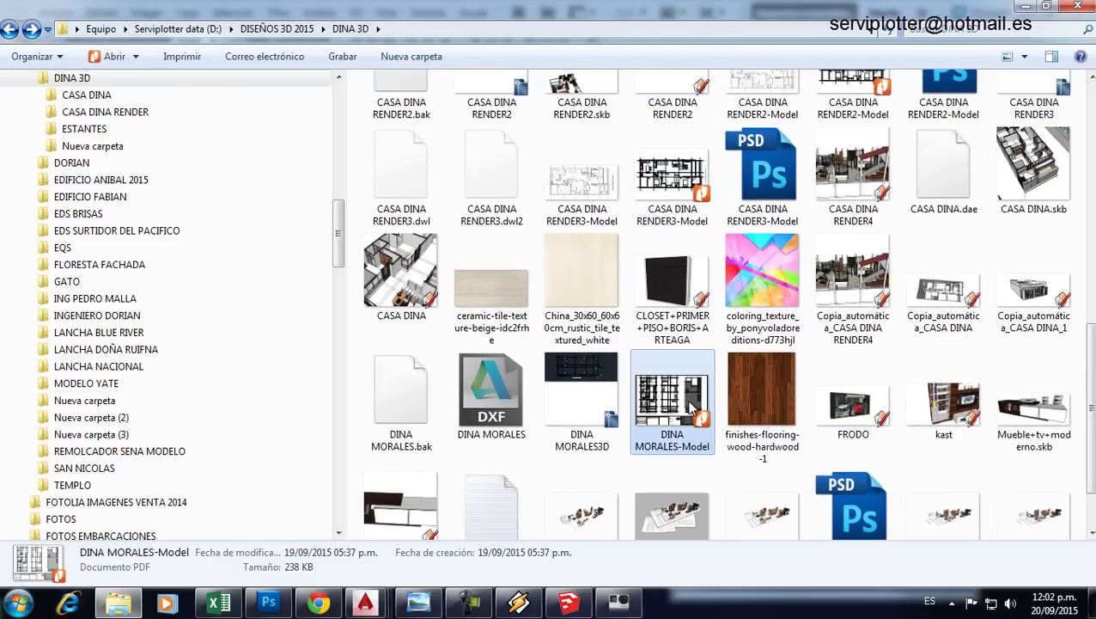
mouse_move(695, 410)
left_mouse_down()
mouse_move(229, 529)
mouse_move(265, 610)
left_mouse_up()
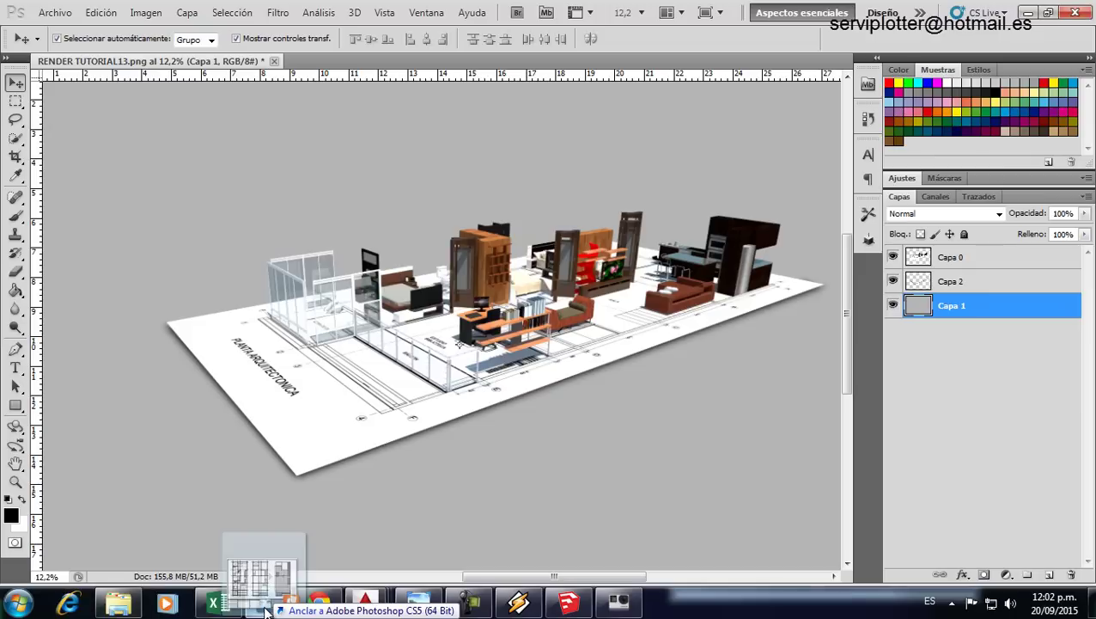
left_click_drag(265, 610, 758, 50)
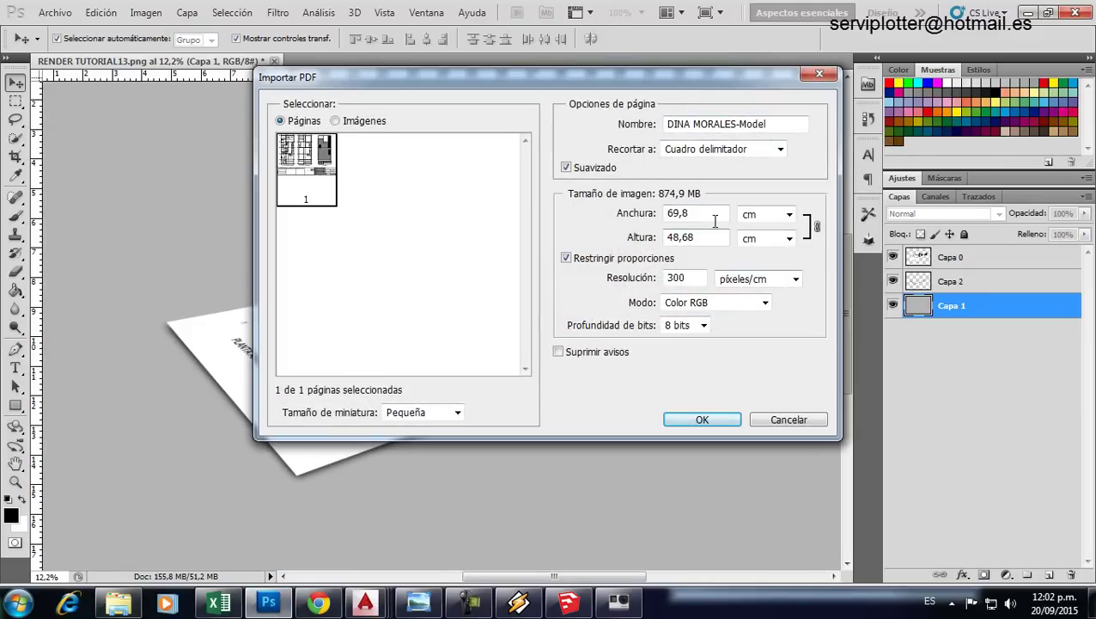
Step: Import the PDF page at 27 cm width (27 × 18,83 cm)
double_click(680, 212)
type("2")
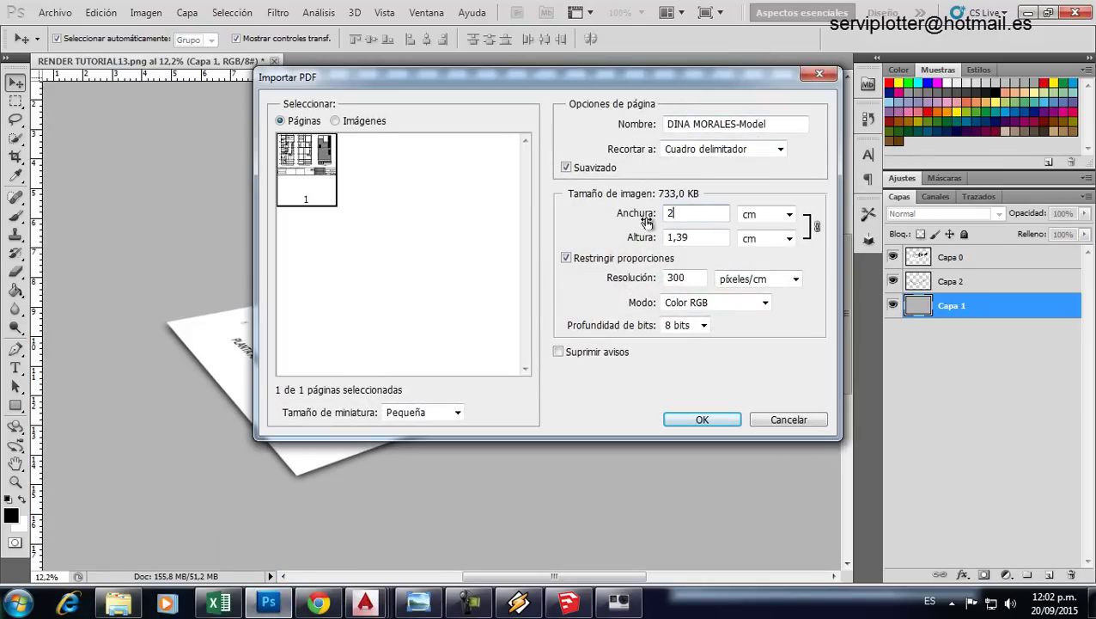
type("7")
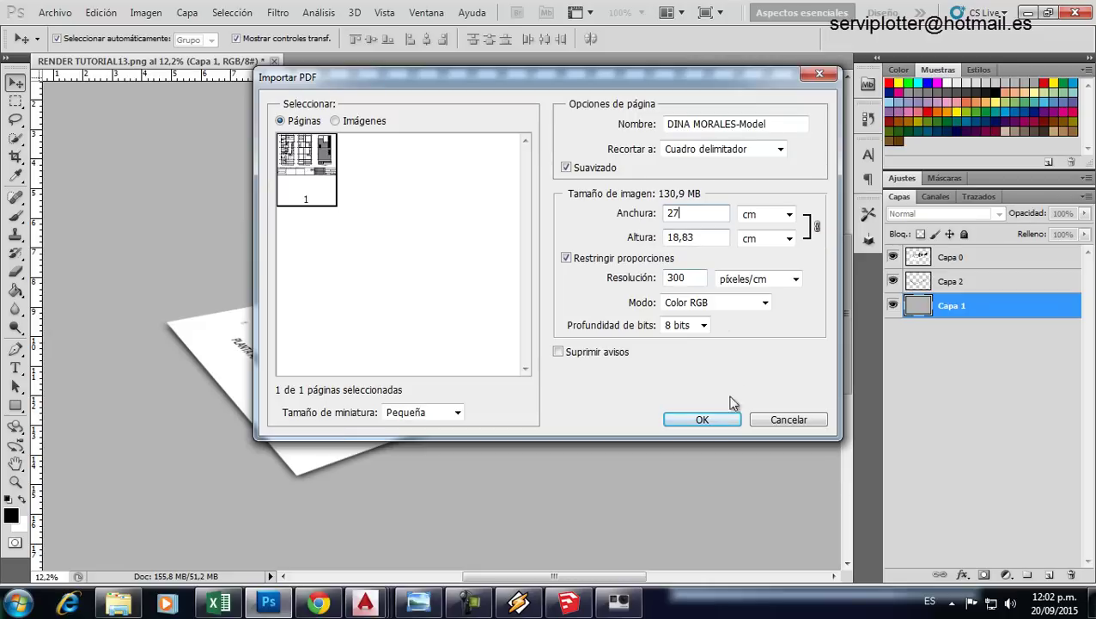
left_click(714, 419)
Step: Drag the PDF plan from the DINA 3D folder into Photoshop, opening it as its own document
left_click(119, 603)
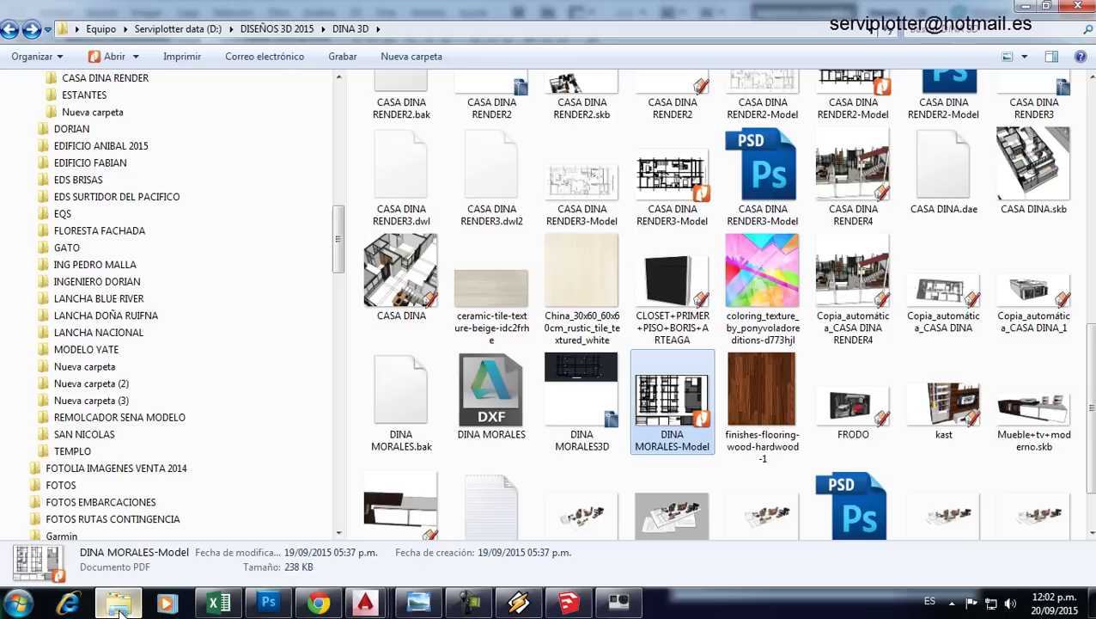
scroll(928, 374, "up", 1)
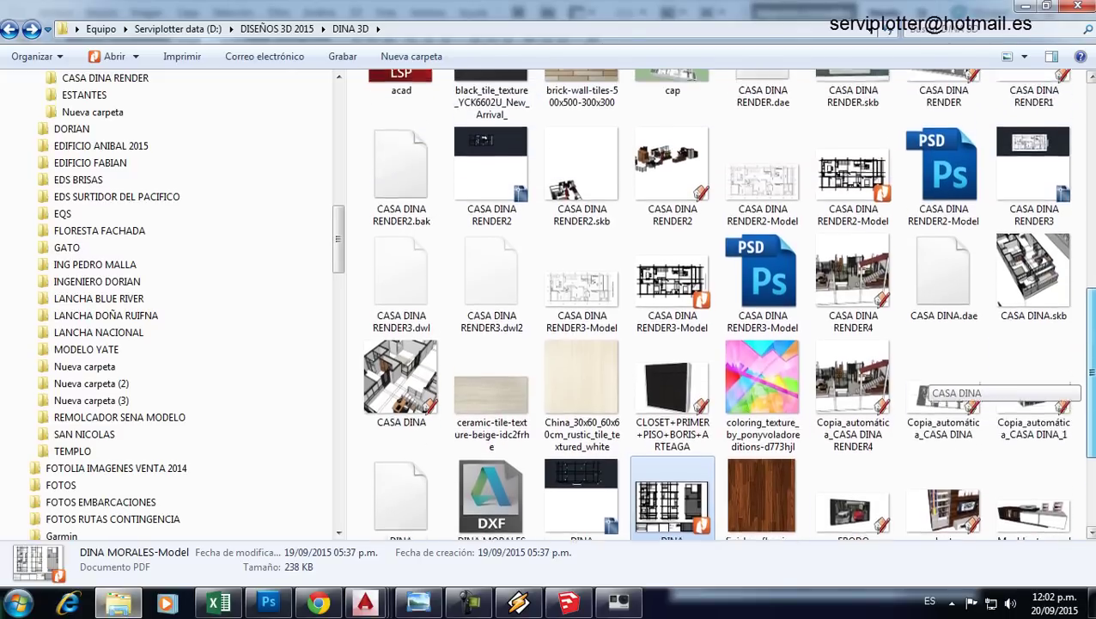
scroll(928, 374, "up", 1)
scroll(928, 374, "up", 1)
scroll(928, 374, "up", 3)
scroll(928, 373, "up", 2)
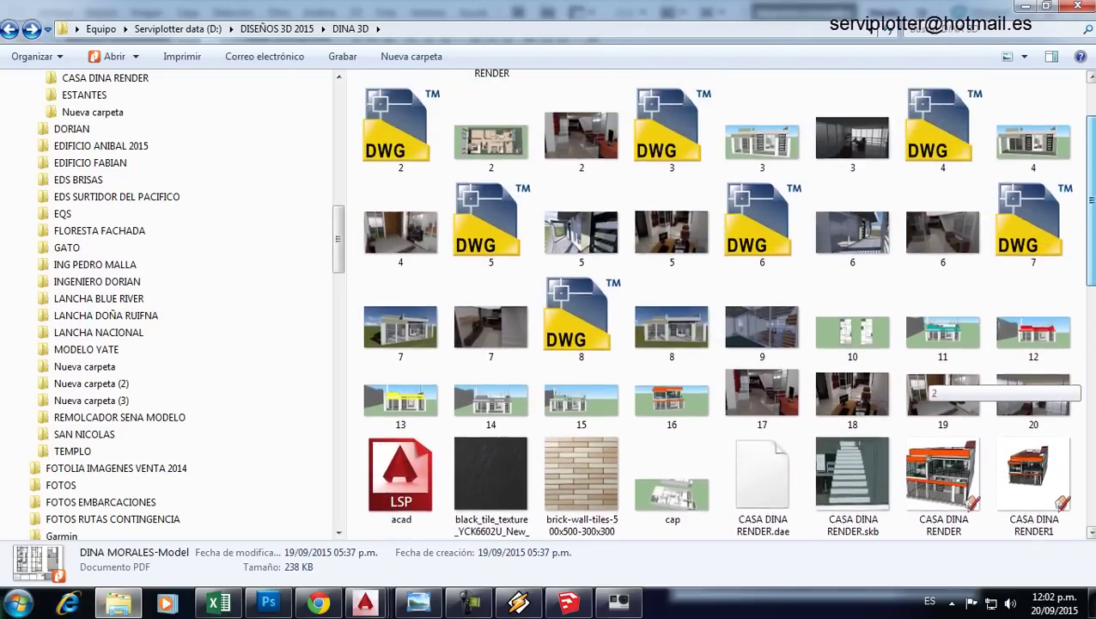
scroll(928, 373, "up", 2)
mouse_move(943, 124)
left_mouse_down()
mouse_move(266, 574)
mouse_move(368, 516)
left_mouse_up()
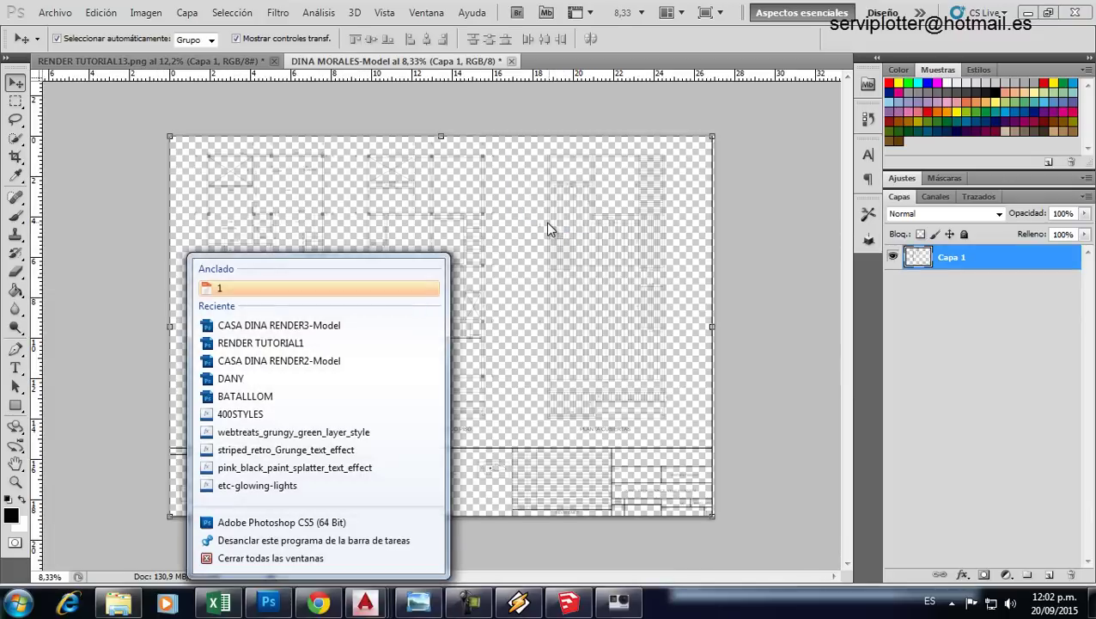
Step: Add a new empty layer Capa 2 beneath the plan layer Capa 1
left_click(318, 348)
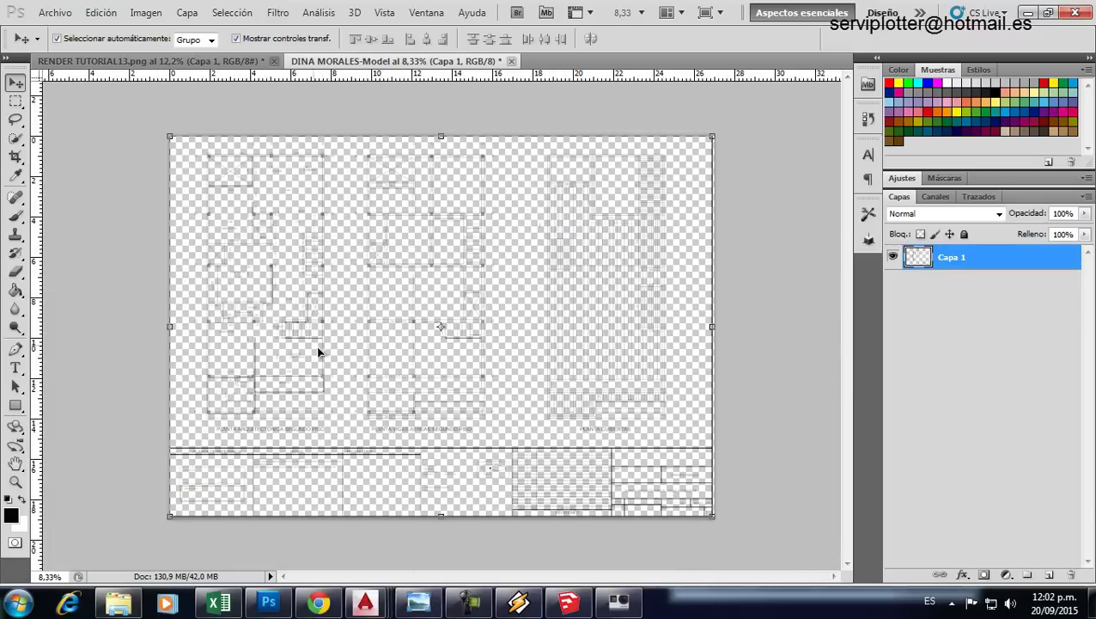
left_click(1051, 574)
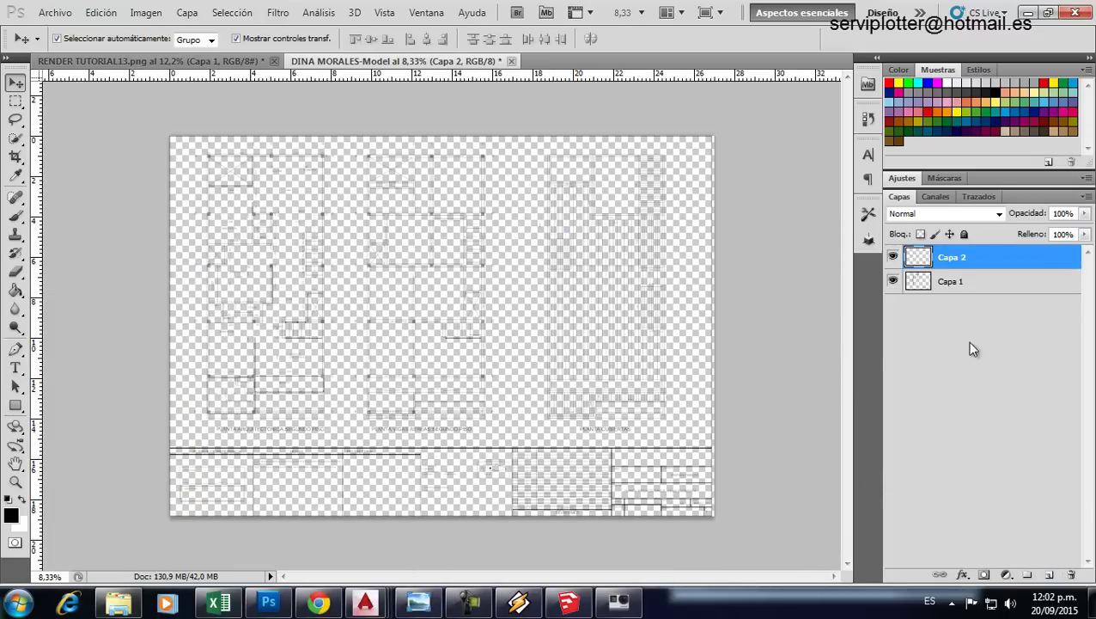
left_click_drag(958, 269, 949, 293)
left_click(952, 260)
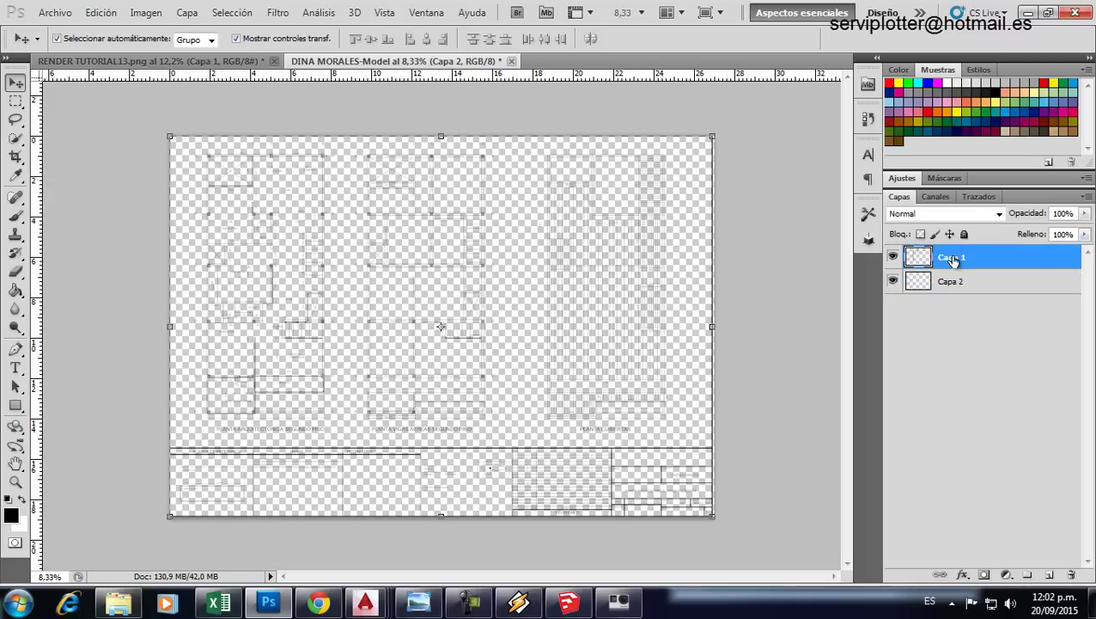
Step: Free-transform Capa 1 down to about 93% so the plan fits inside the sheet
left_click(170, 135)
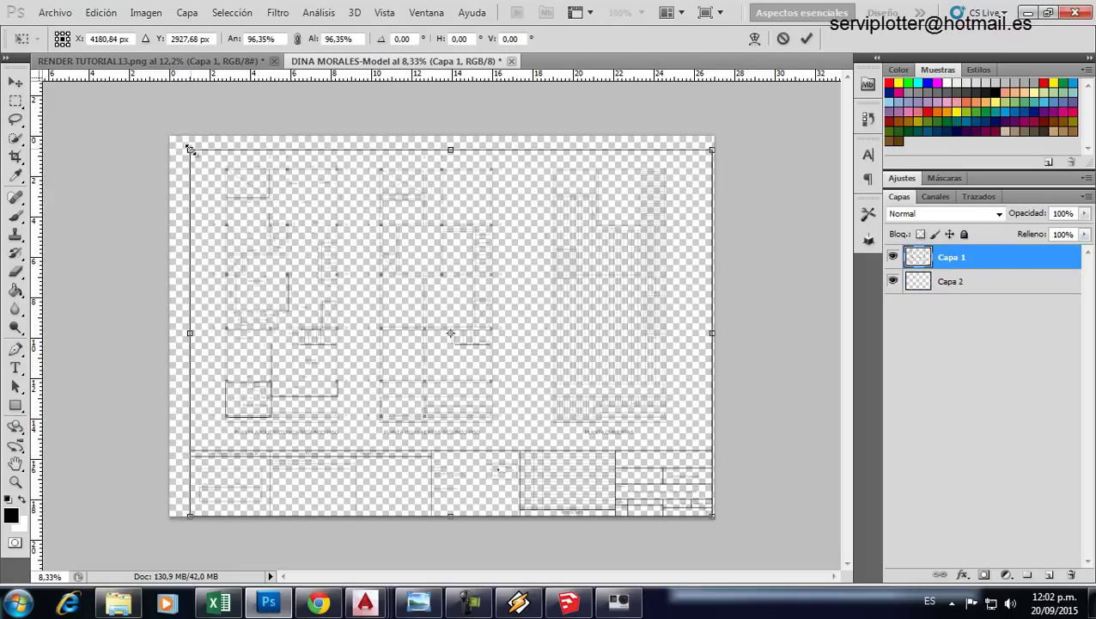
left_click_drag(170, 135, 189, 150)
left_click_drag(717, 521, 700, 509)
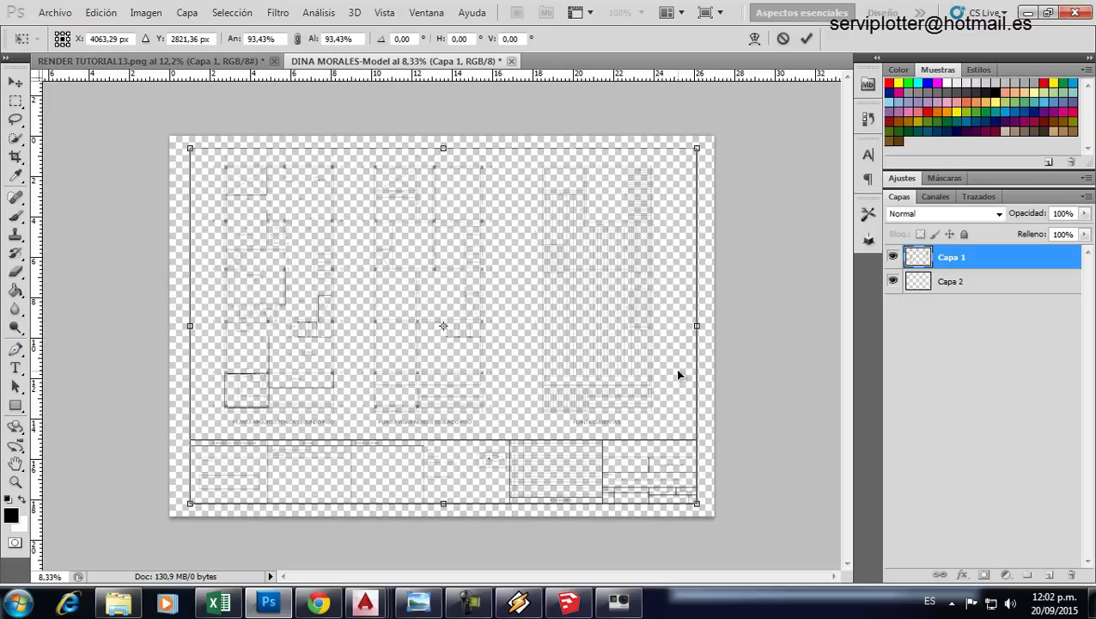
key("Return")
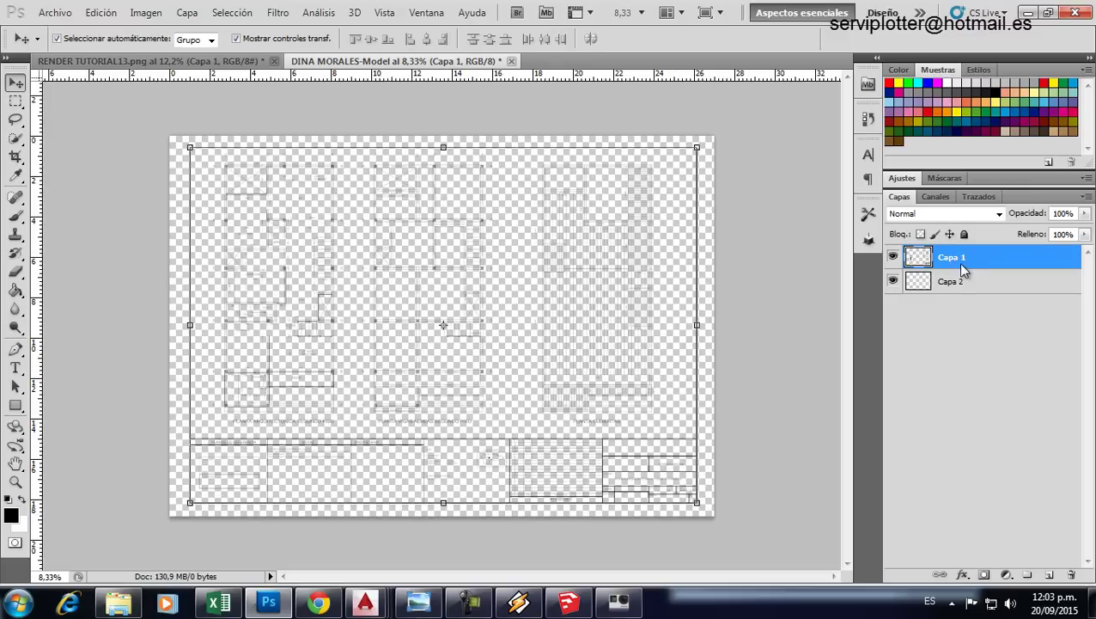
left_click(954, 285)
Step: Fill the empty Capa 2 layer with white using the Paint Bucket
left_click(16, 296)
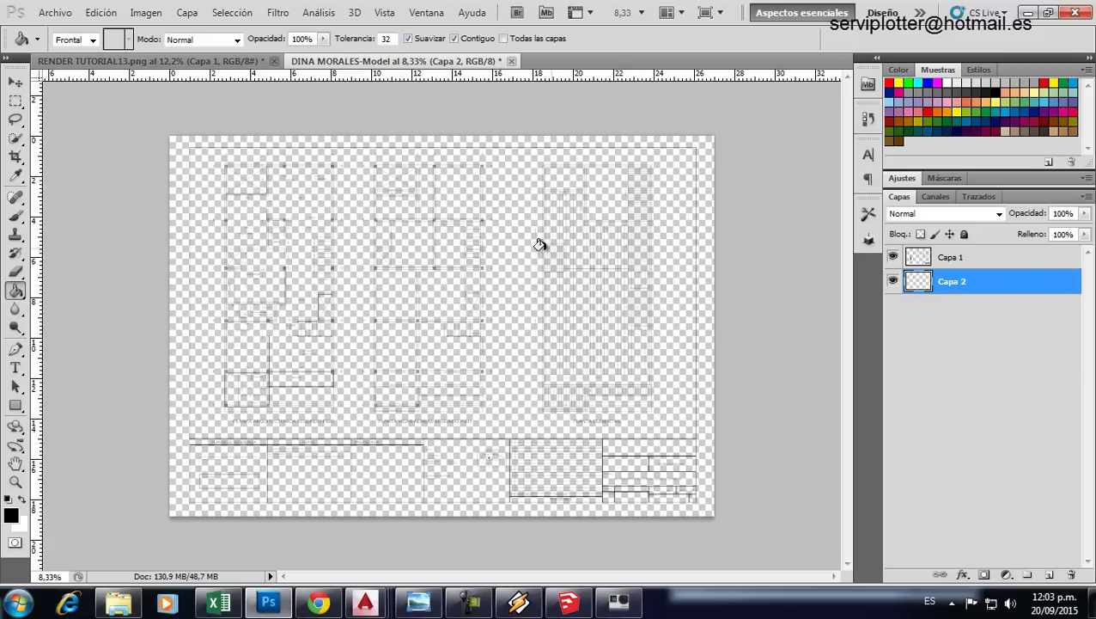
left_click(939, 84)
left_click(948, 82)
left_click(297, 238)
Step: Give Capa 1 a 1 px stroke layer style
left_click(17, 84)
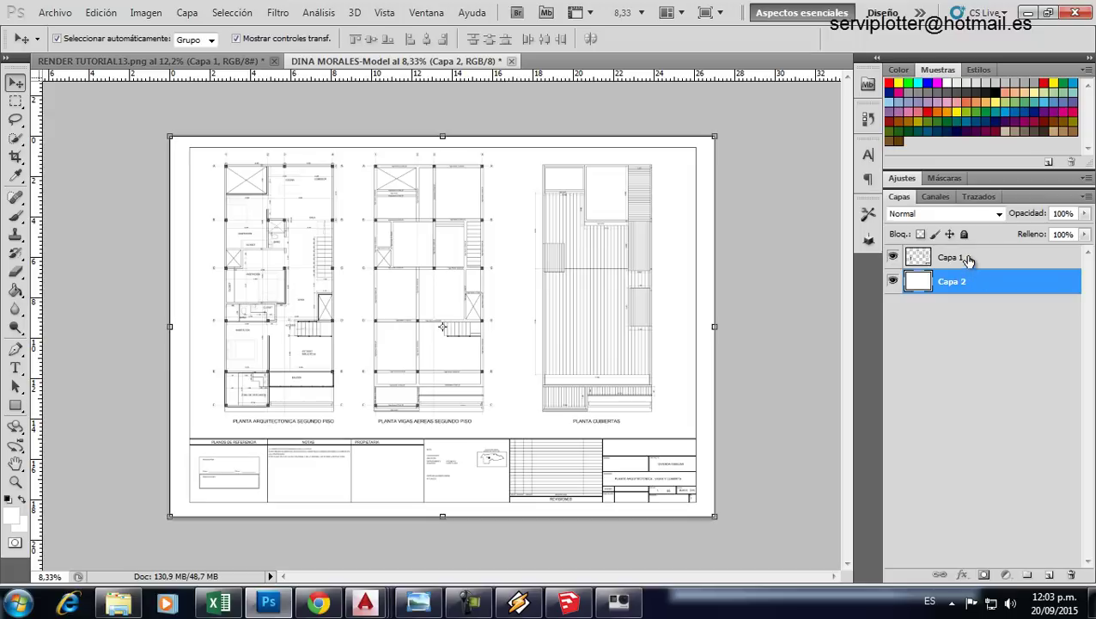
right_click(968, 258)
left_click(756, 221)
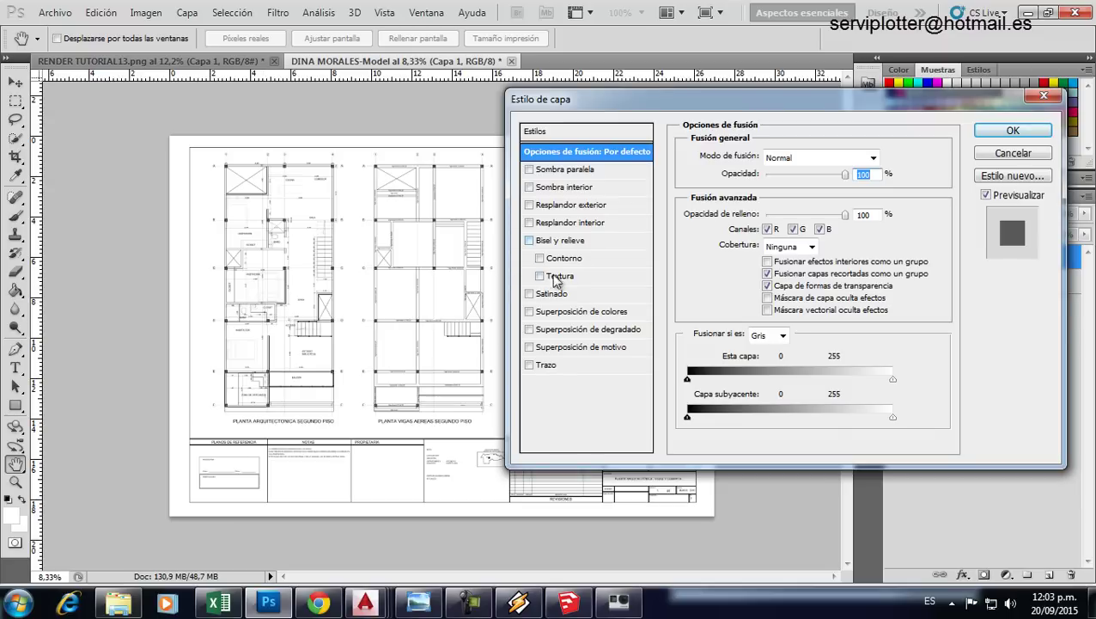
left_click(550, 365)
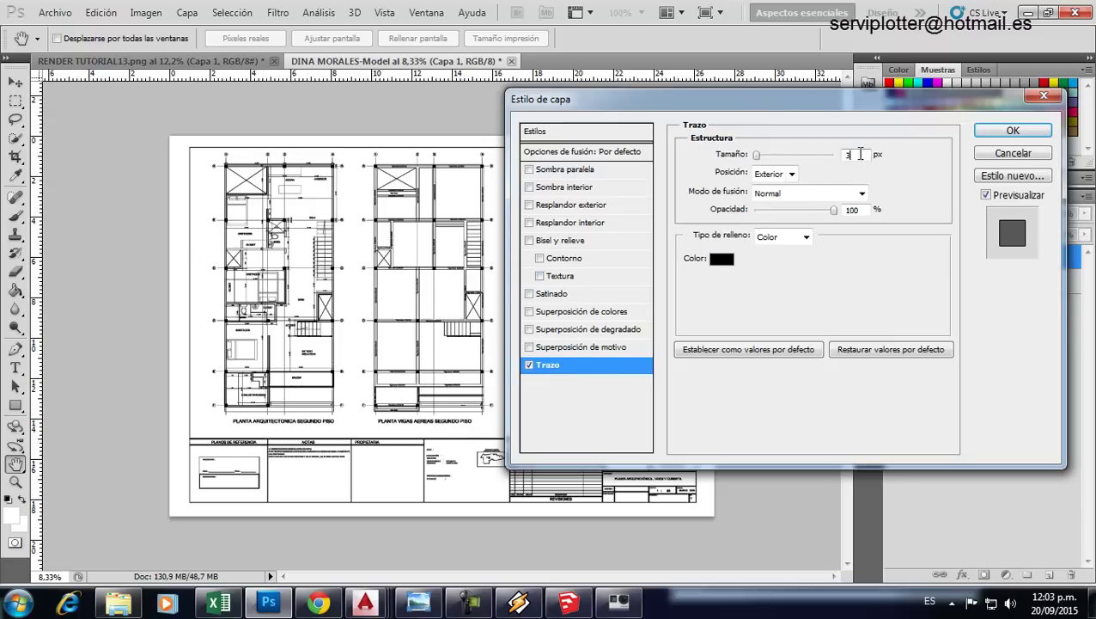
type("1")
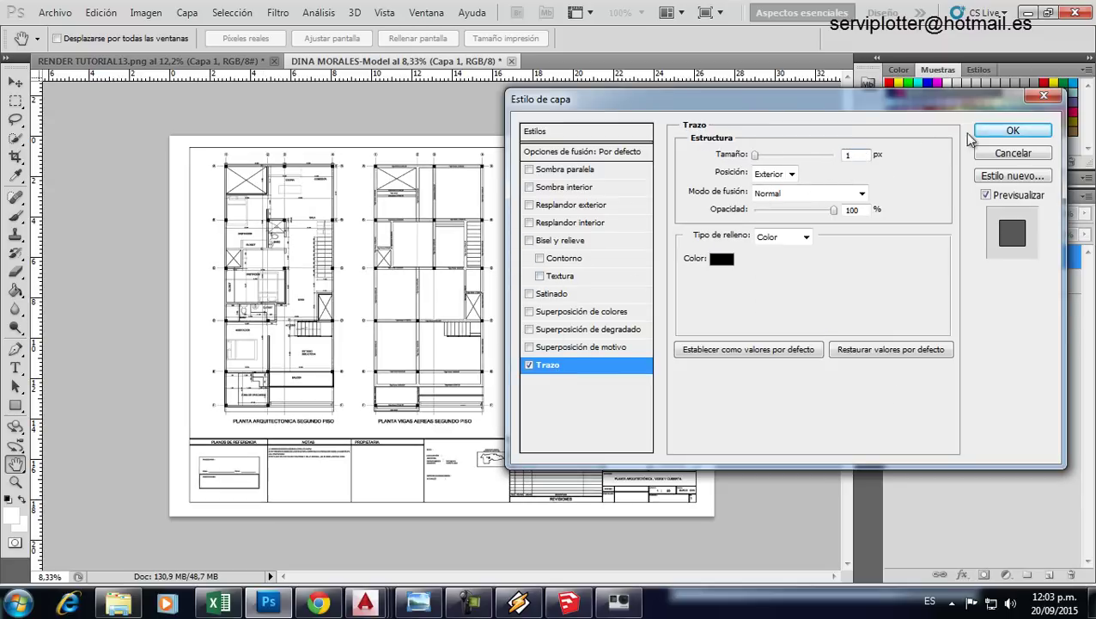
left_click(983, 133)
Step: Merge Capa 1 and Capa 2 into a single layer
left_click(950, 315, "ctrl")
right_click(950, 316)
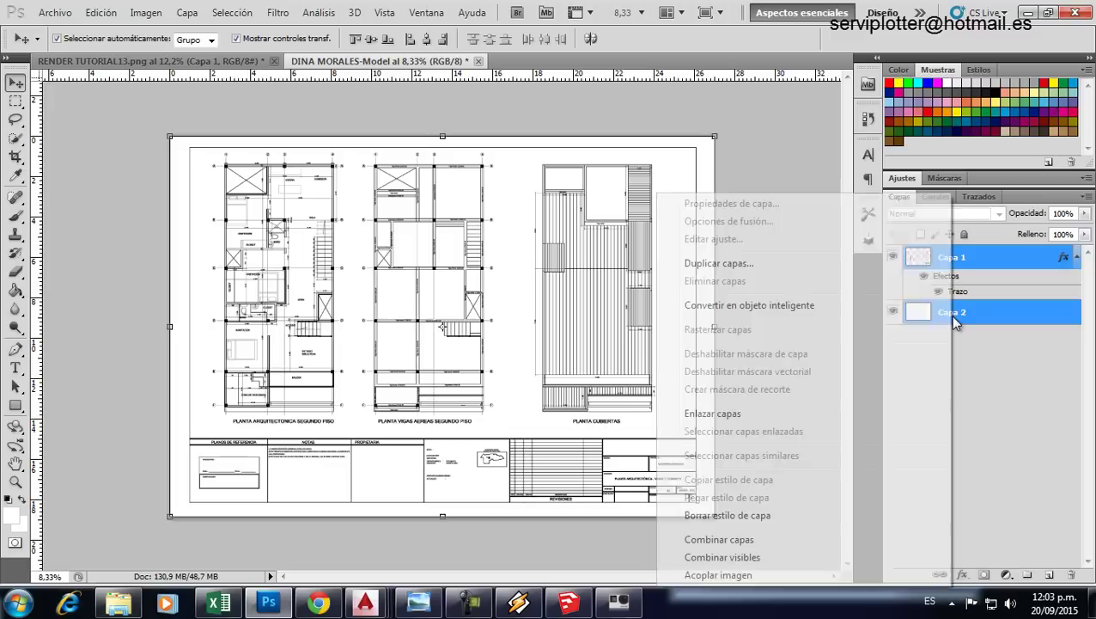
left_click(729, 542)
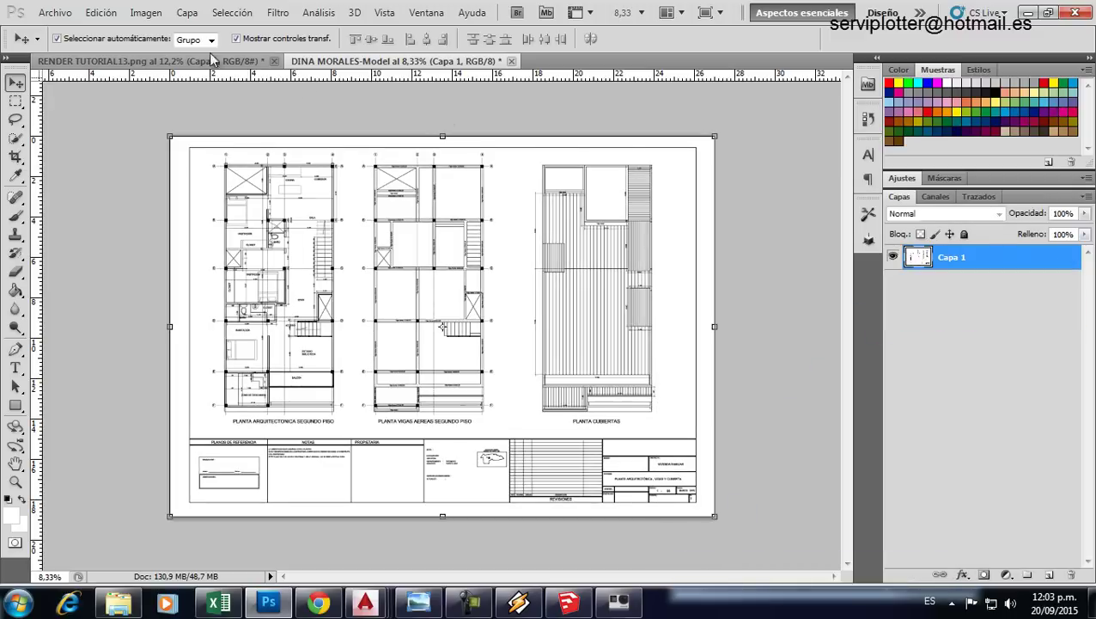
left_click(55, 12)
left_click(69, 244)
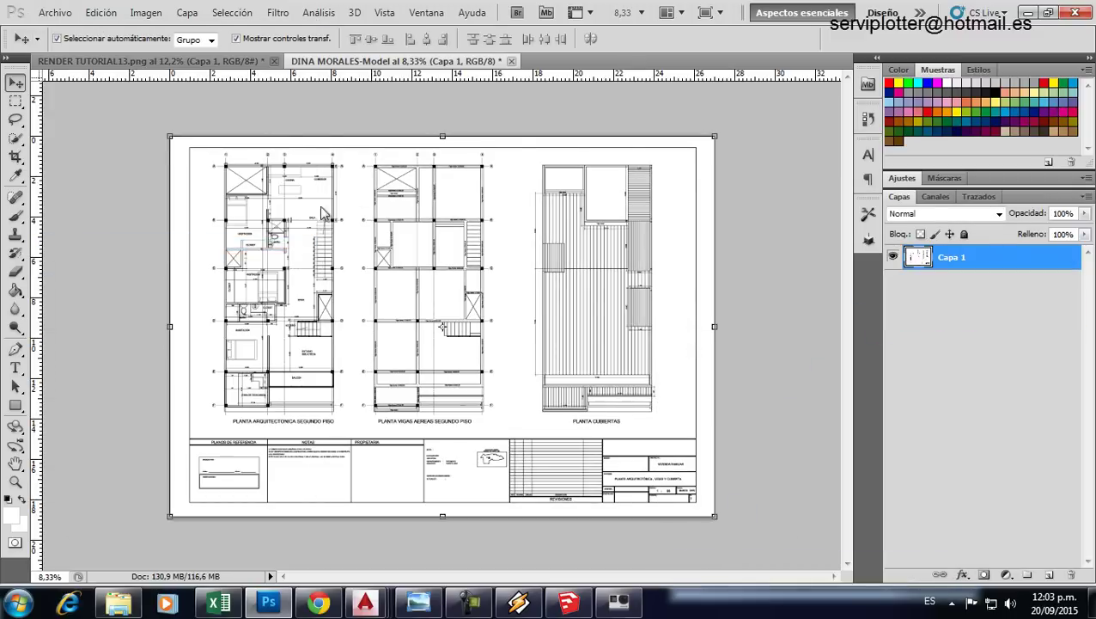
left_click(530, 370)
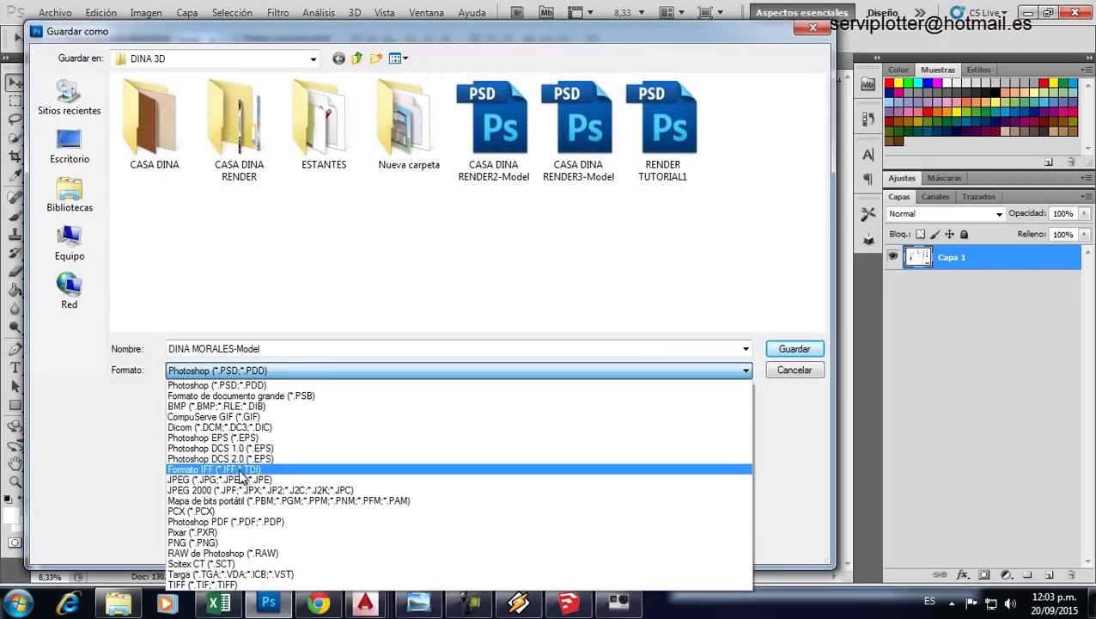
left_click(245, 478)
left_click(280, 378)
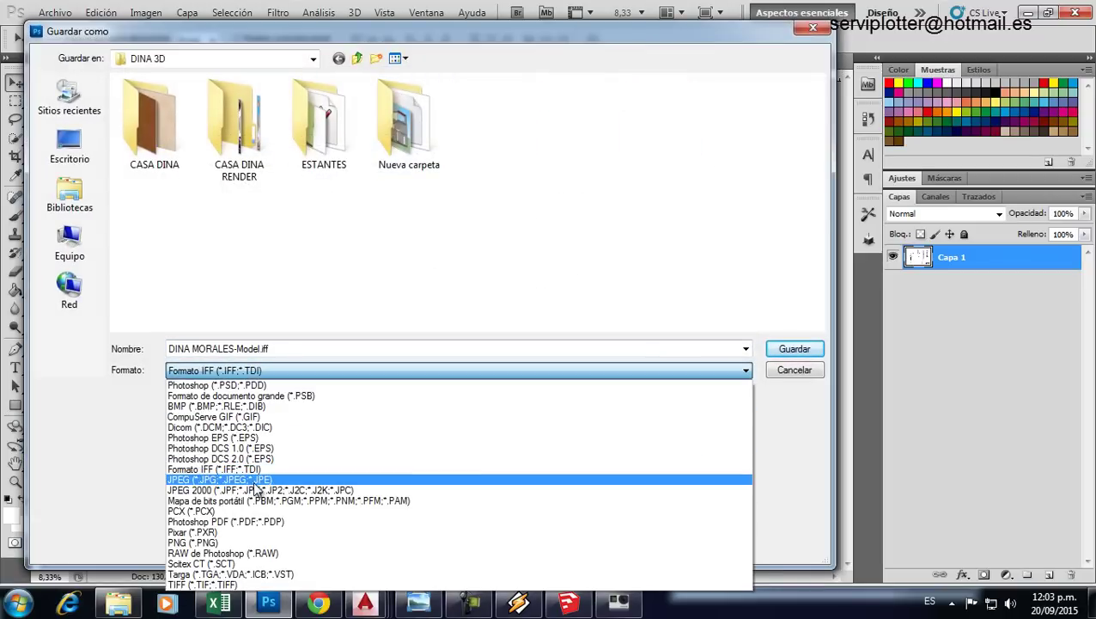
left_click(258, 481)
left_click(789, 349)
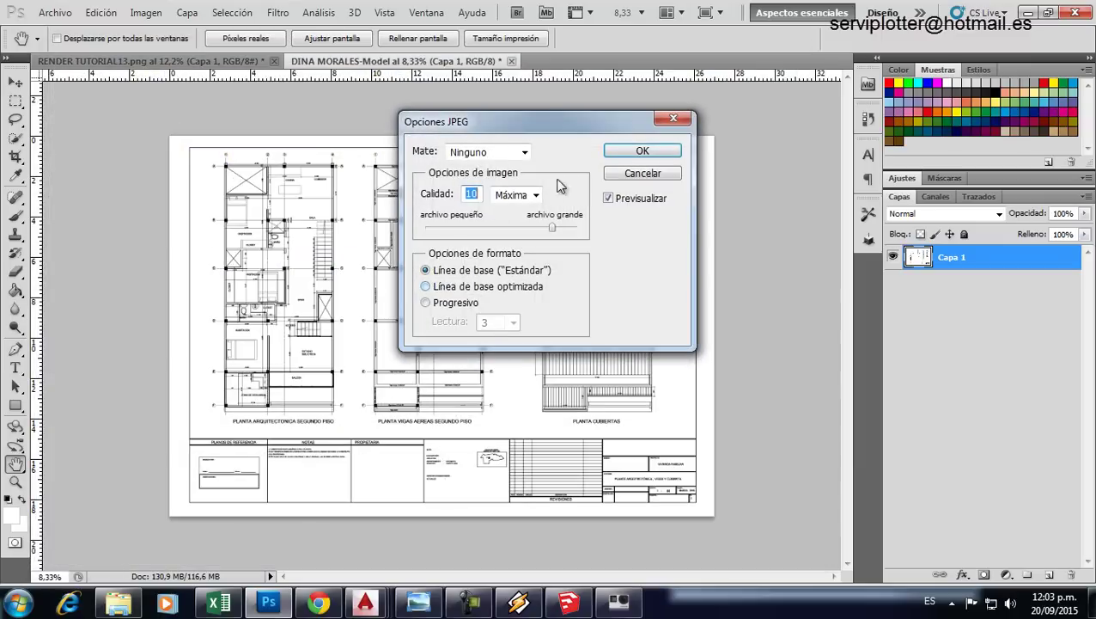
left_click(626, 147)
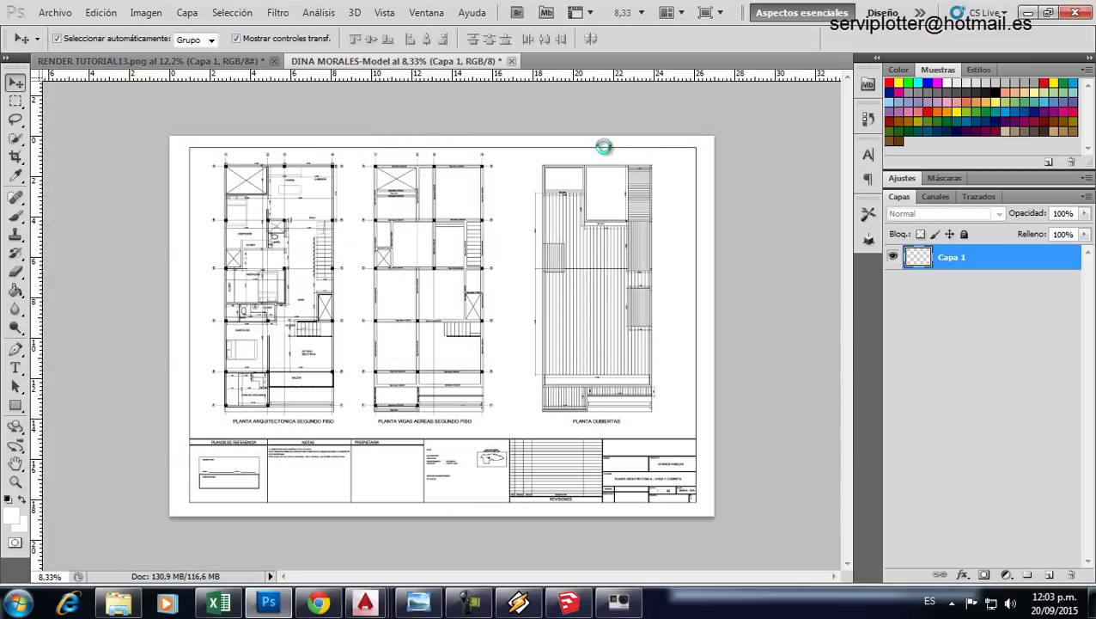
left_click_drag(396, 61, 617, 268)
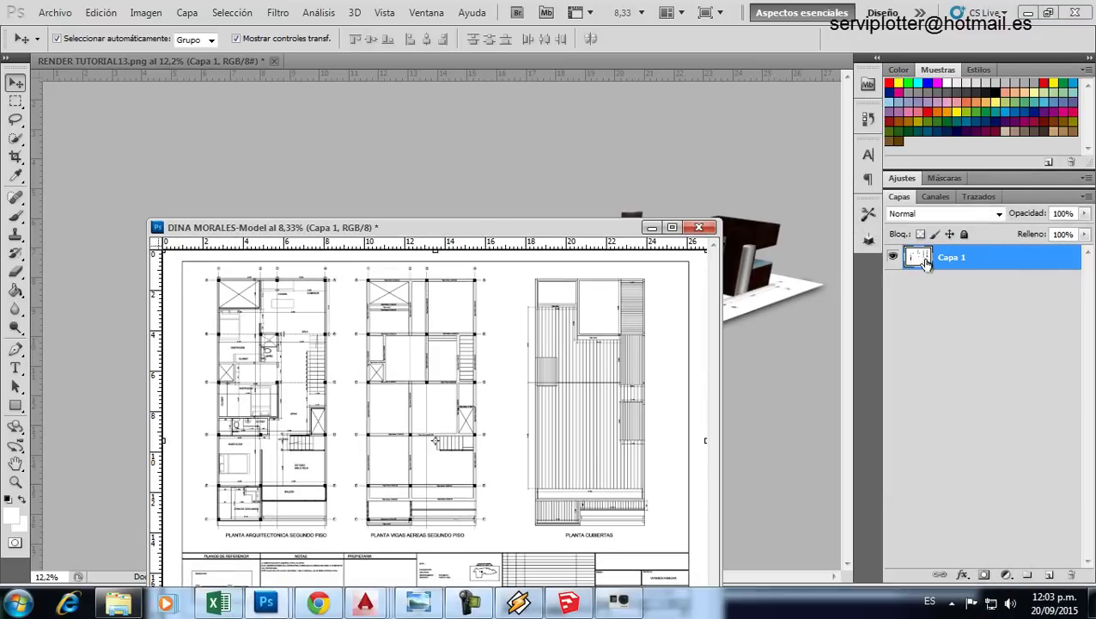
left_click_drag(924, 262, 481, 164)
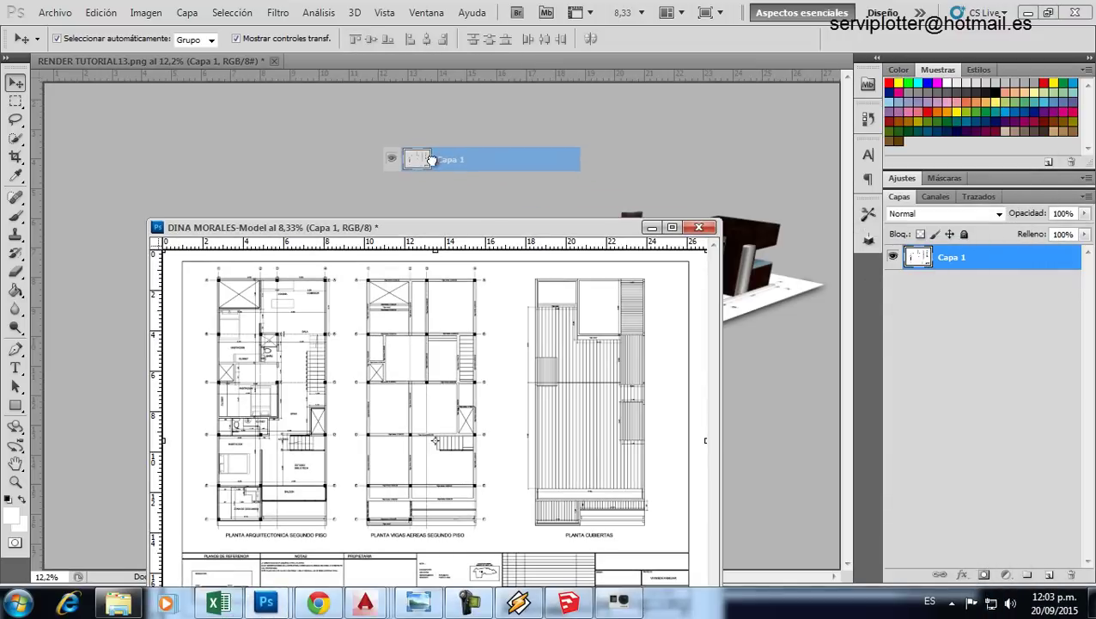
left_click(699, 227)
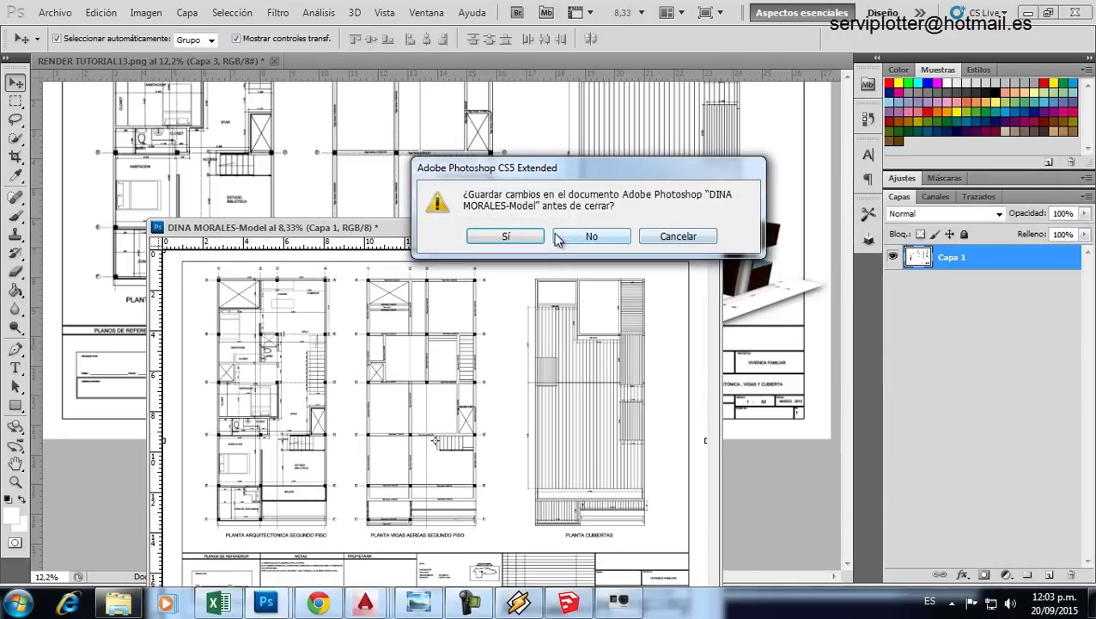
left_click(573, 239)
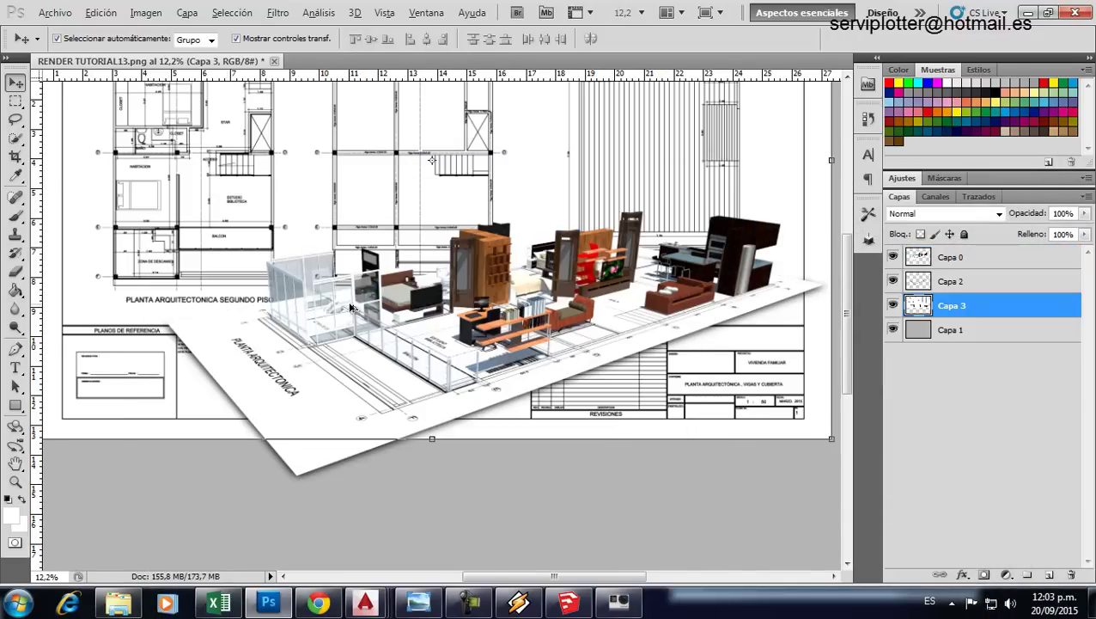
Step: Scale and position the plan sheet under the render, then drag PDF file 1 into the document
scroll(349, 307, "down", 3)
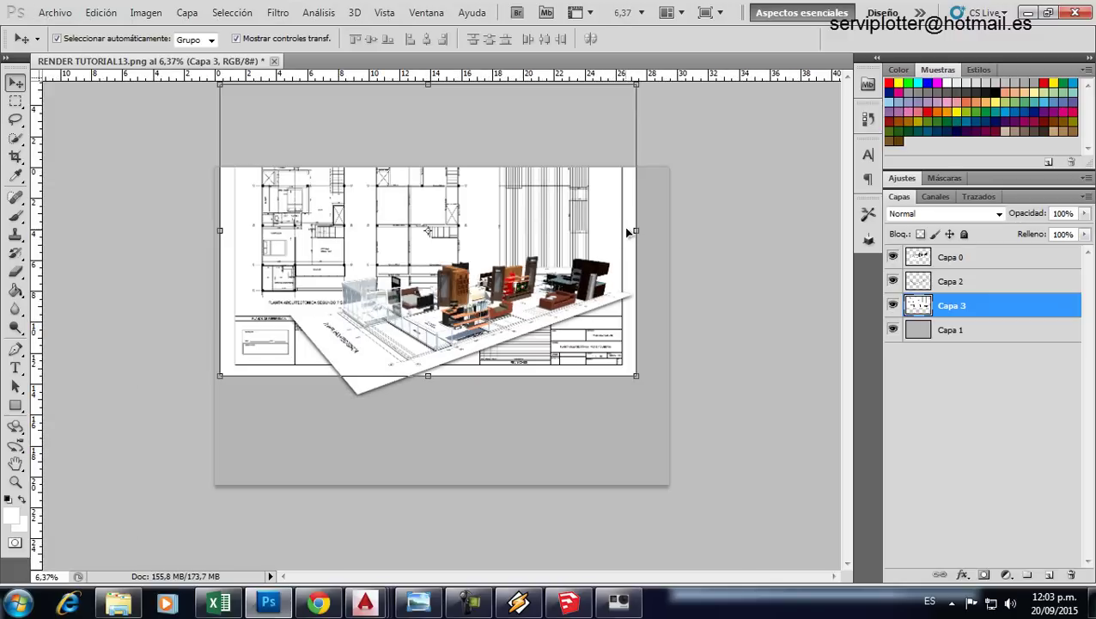
mouse_move(627, 231)
left_mouse_down()
mouse_move(617, 169)
mouse_move(506, 231)
left_mouse_up()
key("Return")
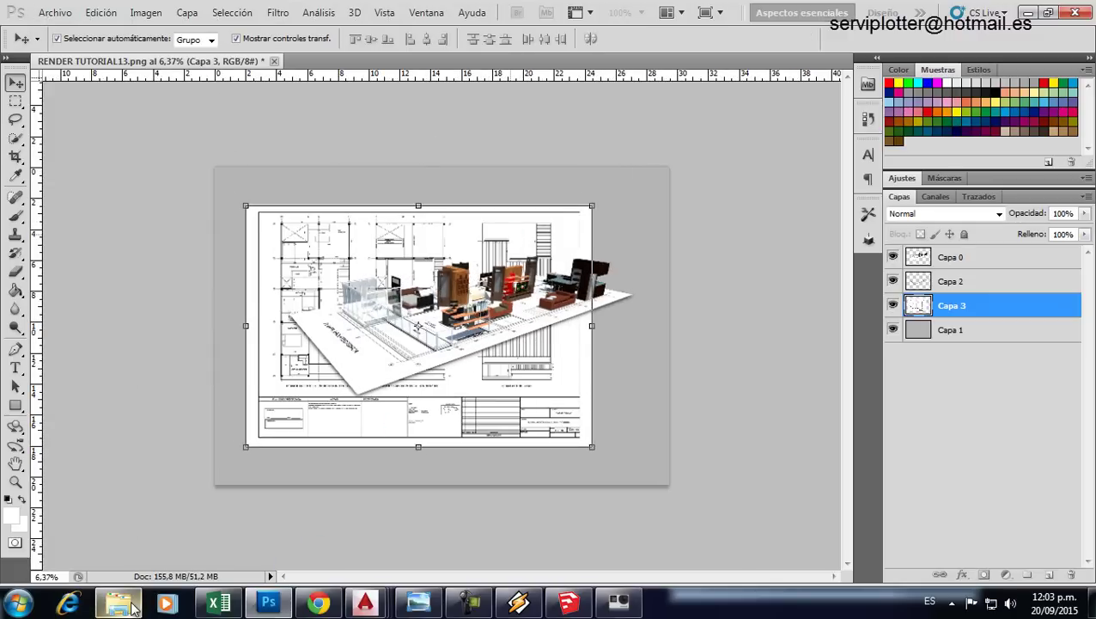
mouse_move(119, 603)
left_click(129, 604)
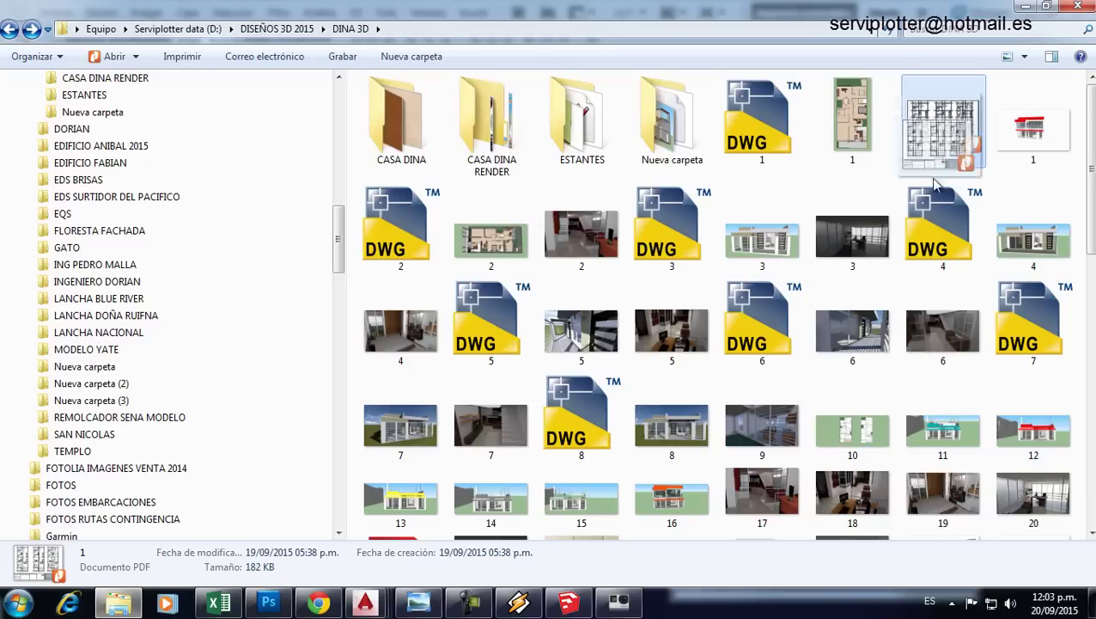
mouse_move(936, 183)
left_mouse_down()
mouse_move(624, 58)
mouse_move(496, 237)
left_mouse_up()
Step: Set PDF page 1's import width to 27 cm at 300 pixels/cm and confirm
double_click(698, 215)
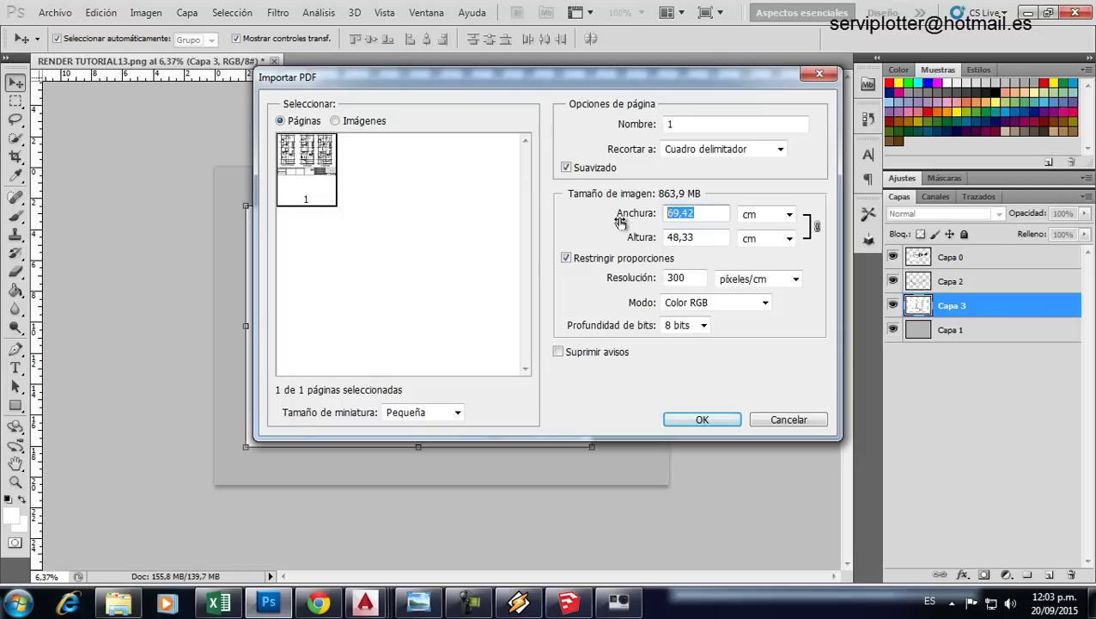
type("27")
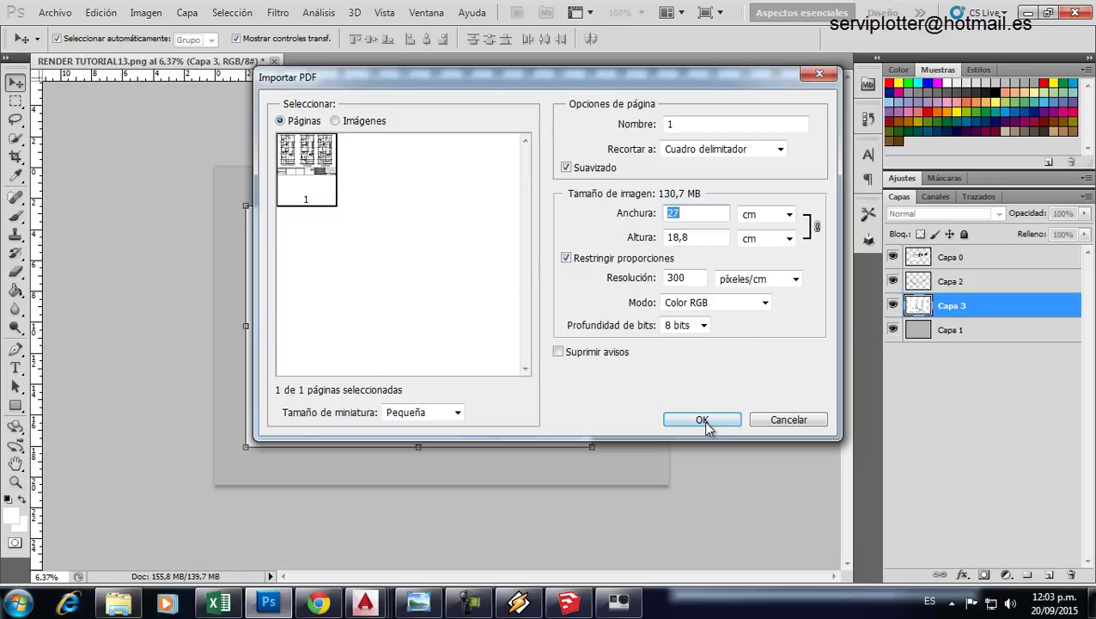
left_click(706, 421)
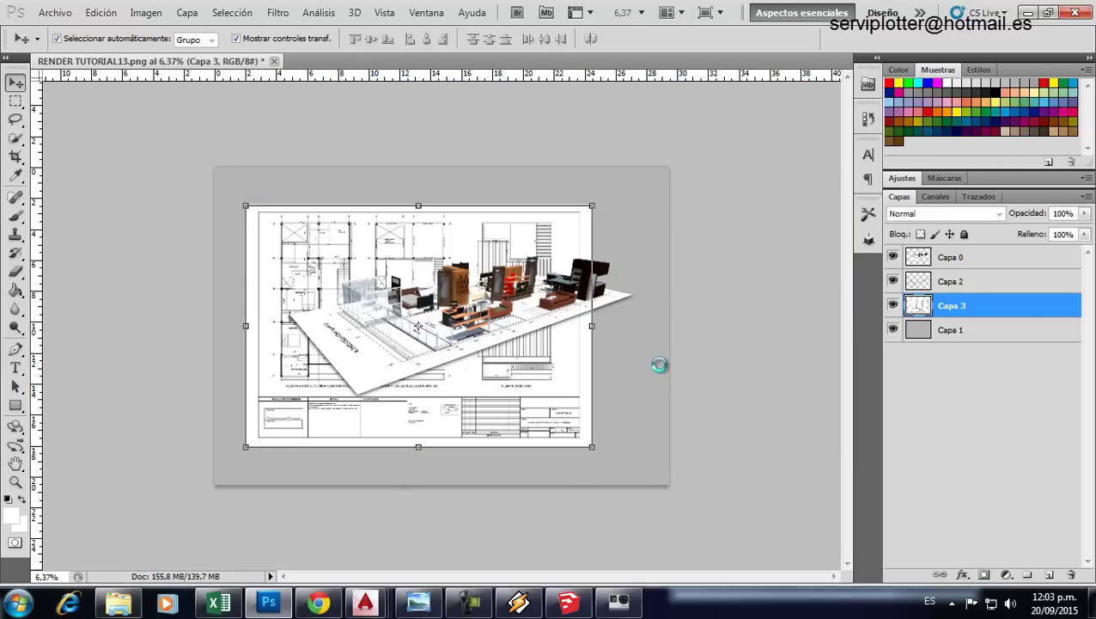
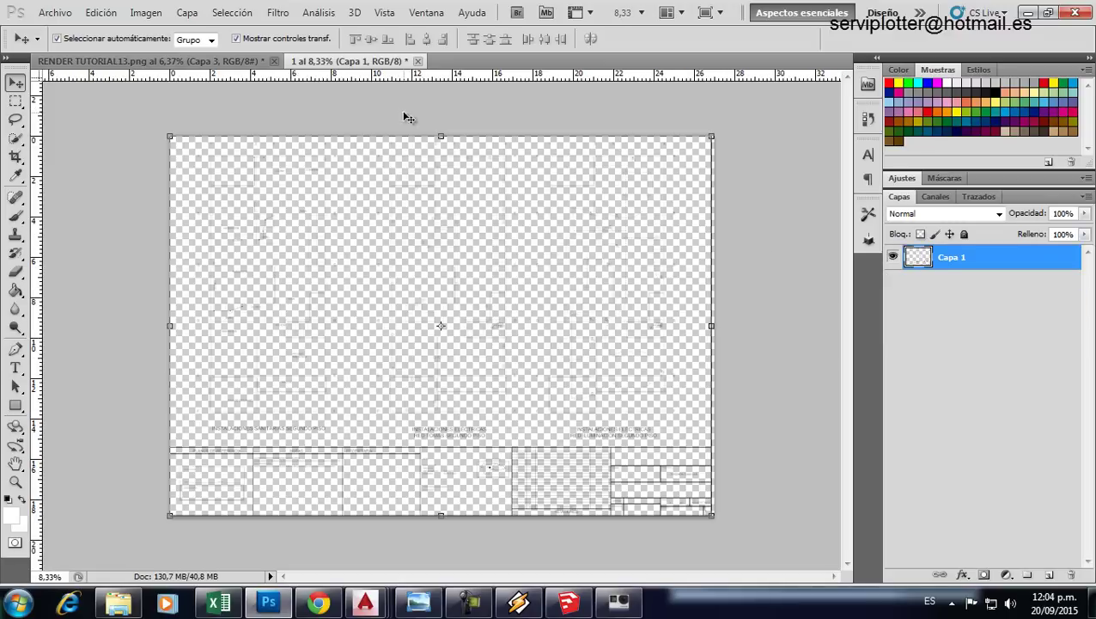
Step: Add a new layer beneath Capa 1 and fill it with white
left_click(1046, 577)
left_click_drag(970, 262, 963, 294)
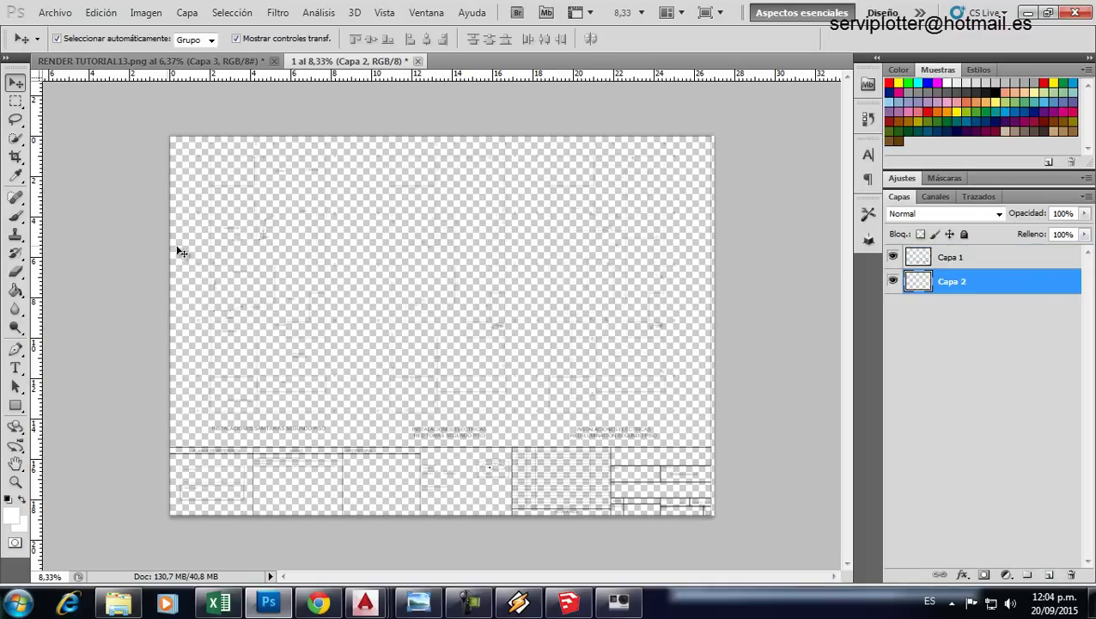
left_click(15, 291)
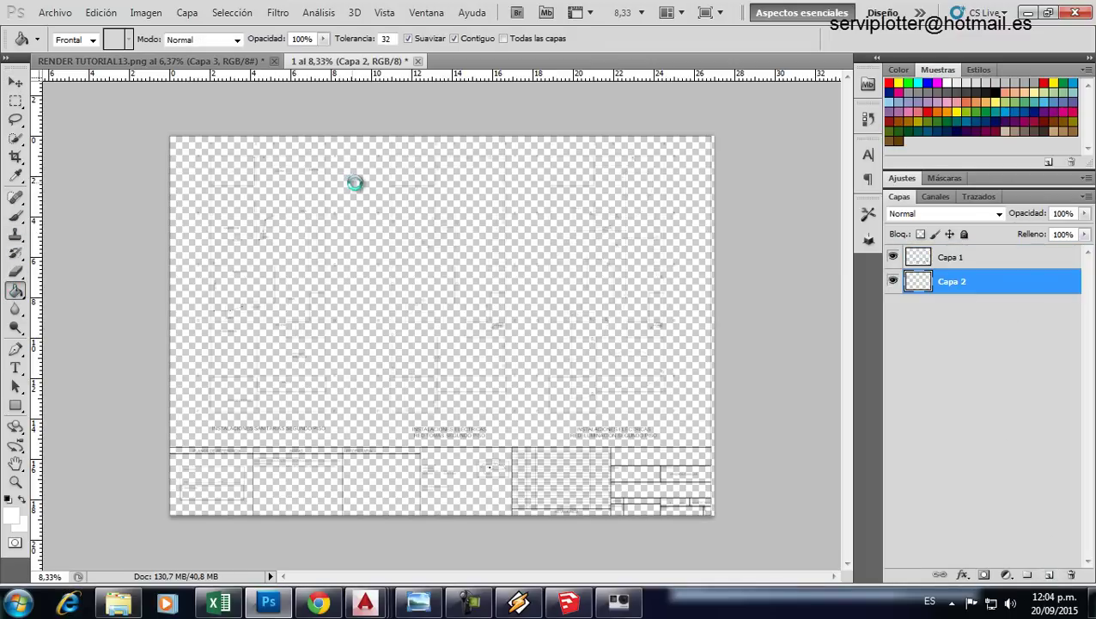
key("v")
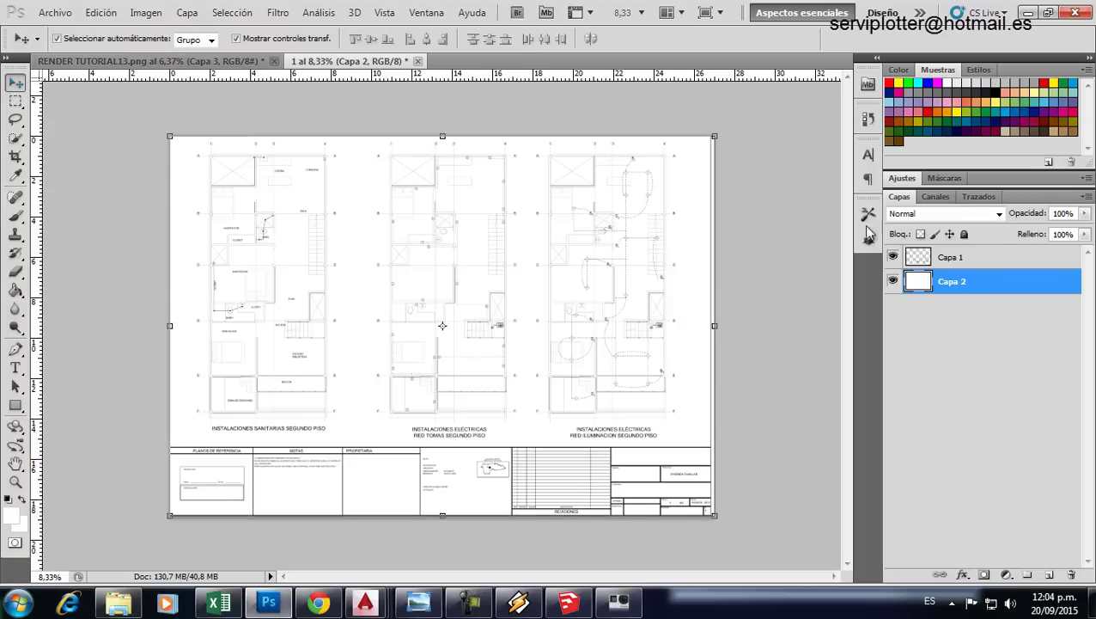
Step: Scale the plan drawing down to about 93% so a white margin surrounds it
left_click(945, 260)
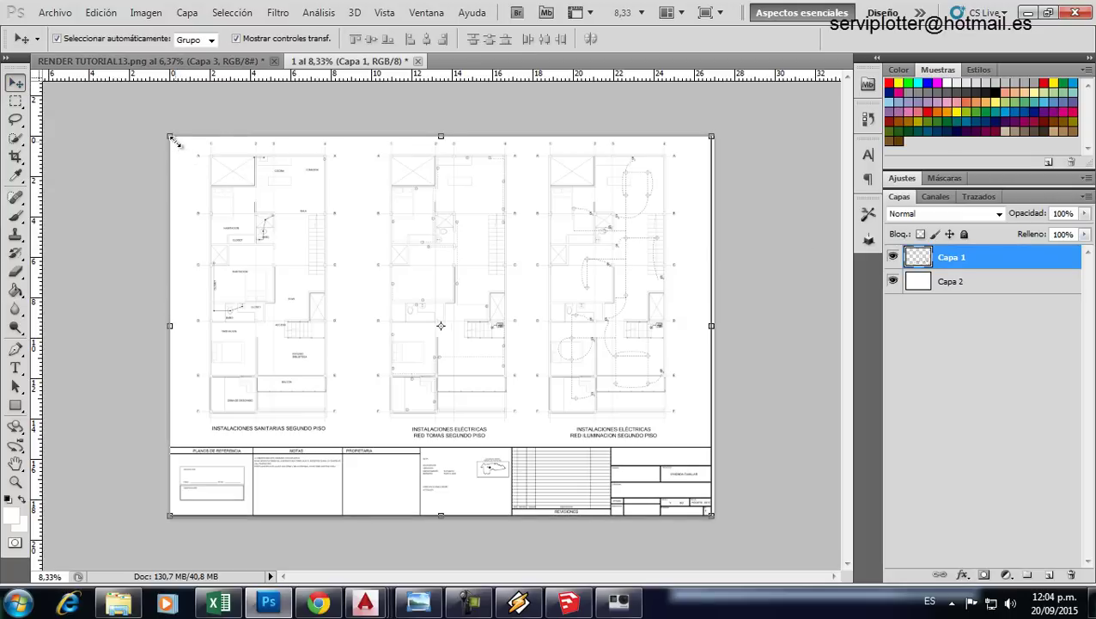
left_click(171, 138)
left_click_drag(169, 138, 190, 150)
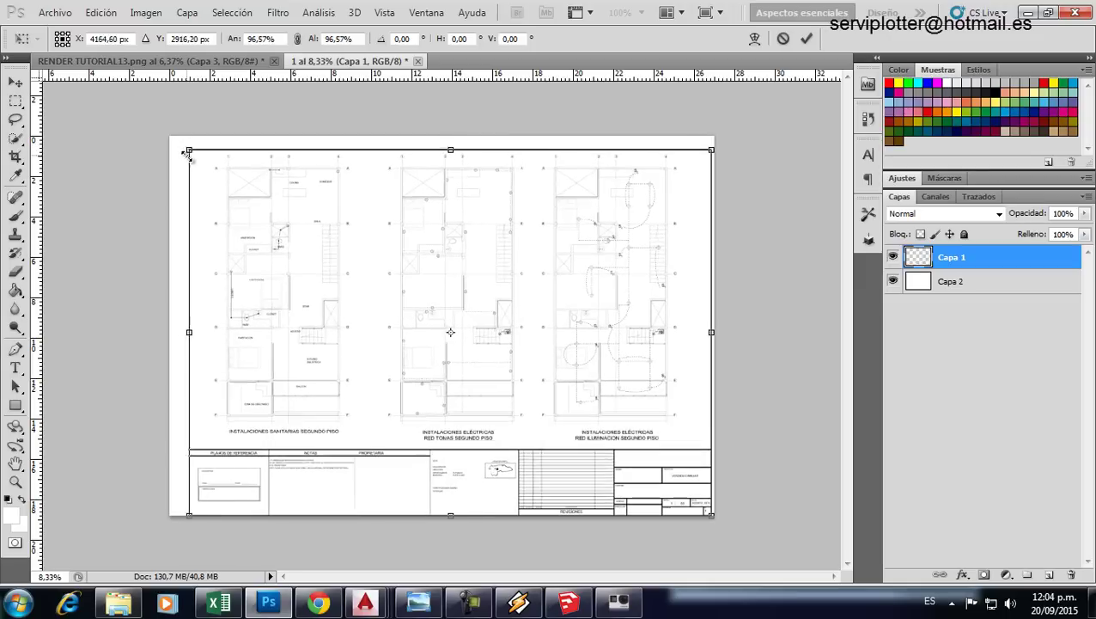
left_click_drag(708, 513, 692, 502)
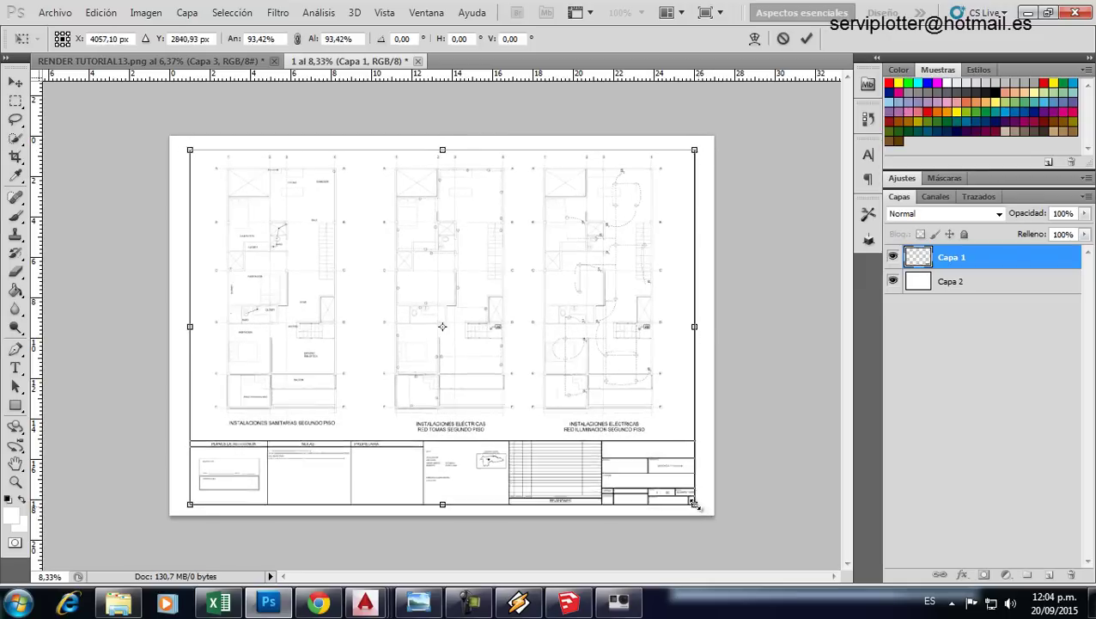
key("Return")
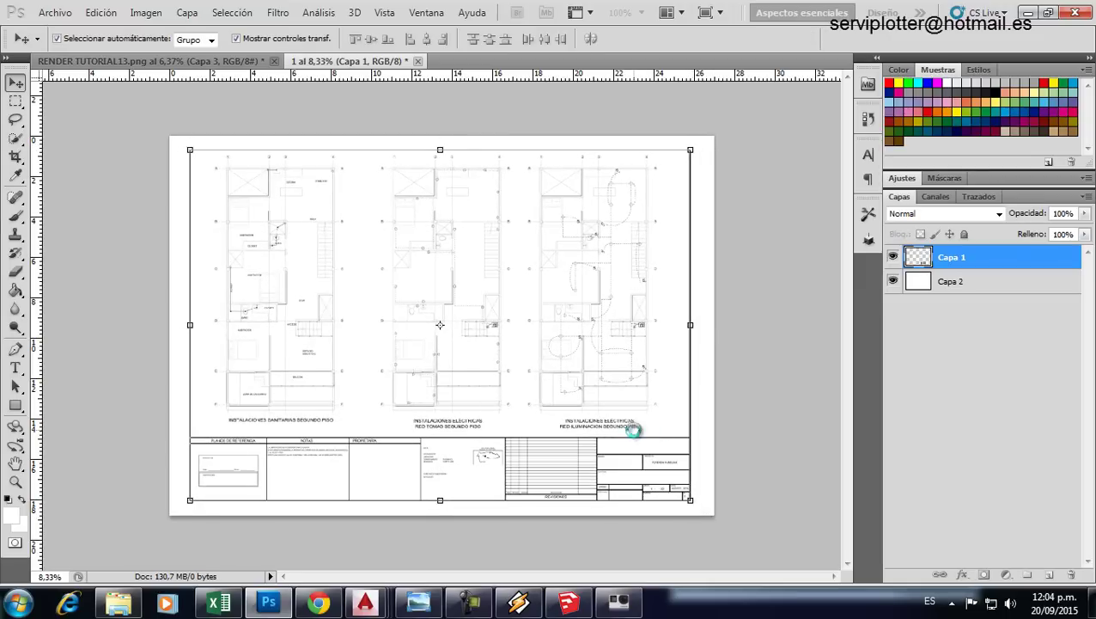
left_click(966, 281, "shift")
Step: Merge the drawing with its white layer and save a maximum-quality JPEG copy named ren1
right_click(965, 280)
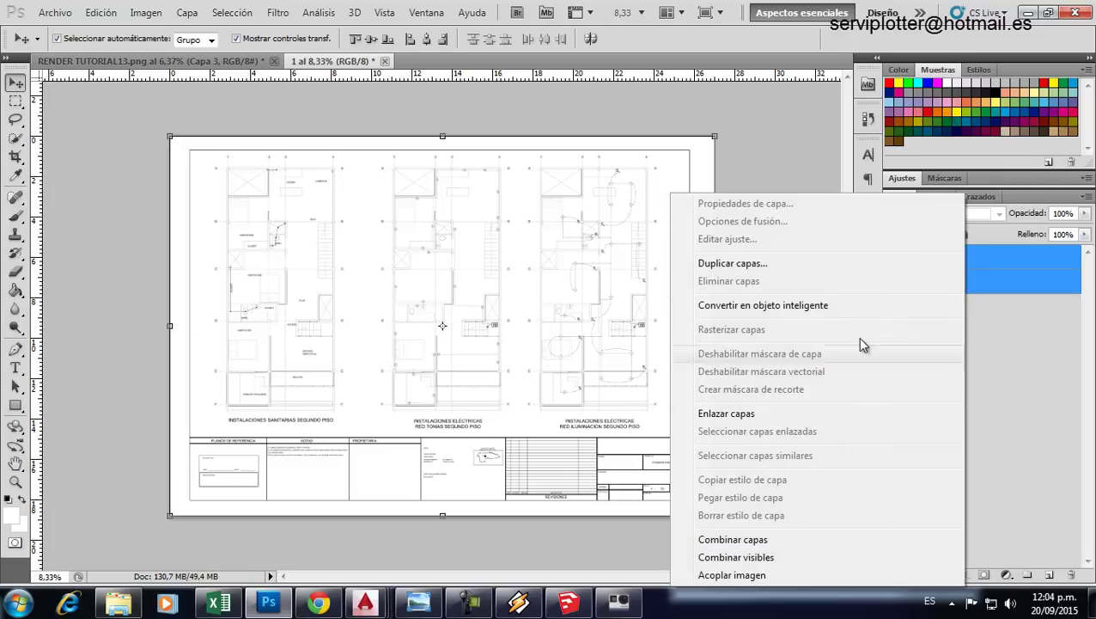
left_click(740, 539)
left_click(55, 12)
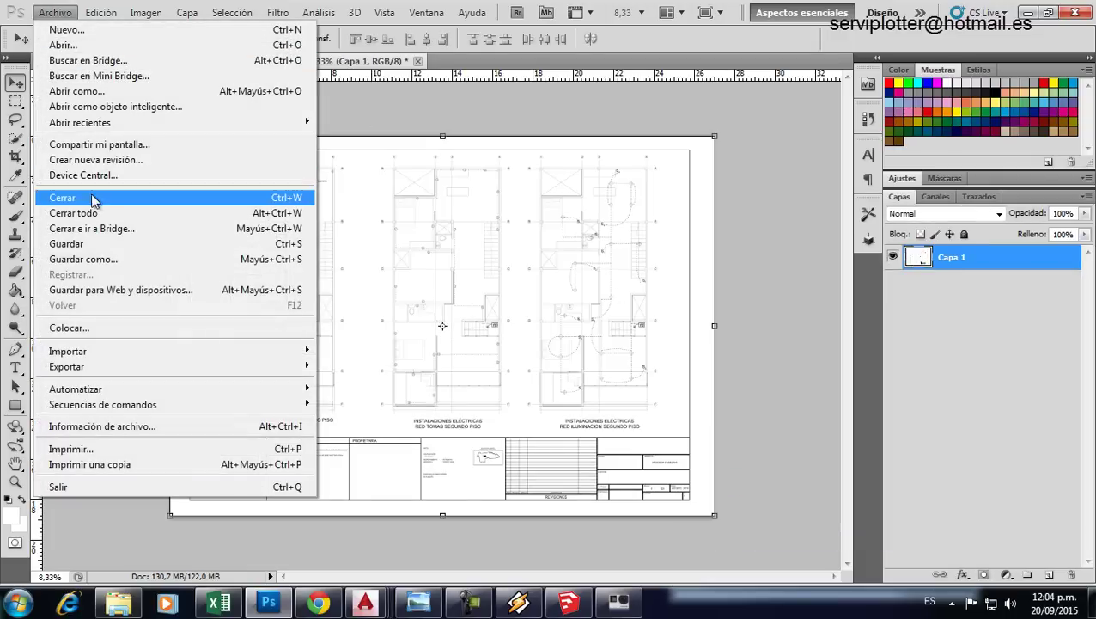
left_click(104, 258)
left_click(227, 371)
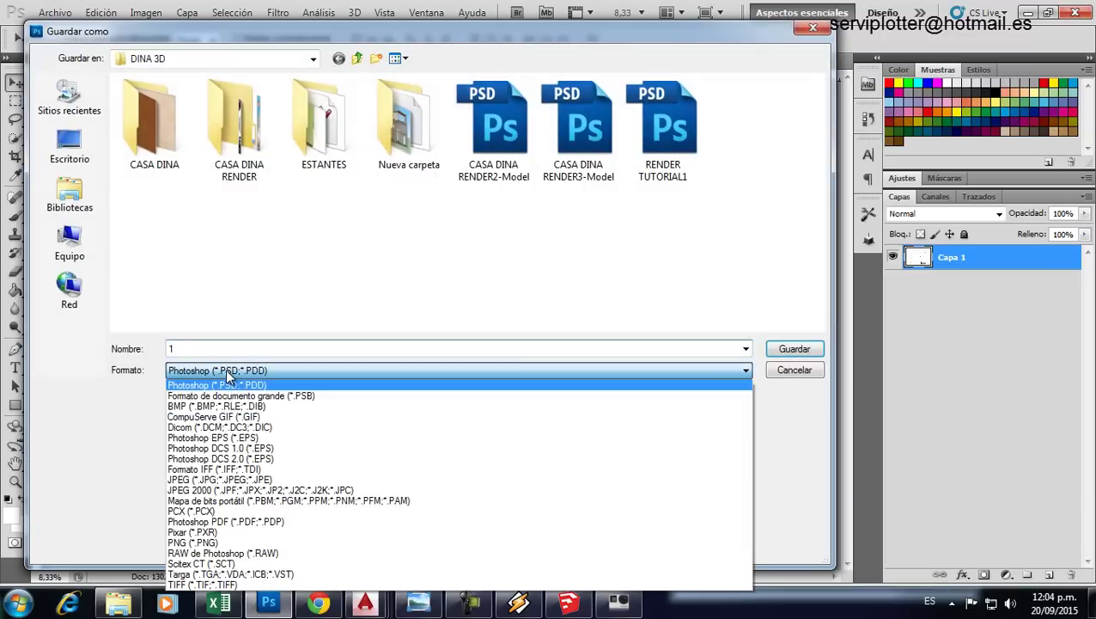
left_click(237, 480)
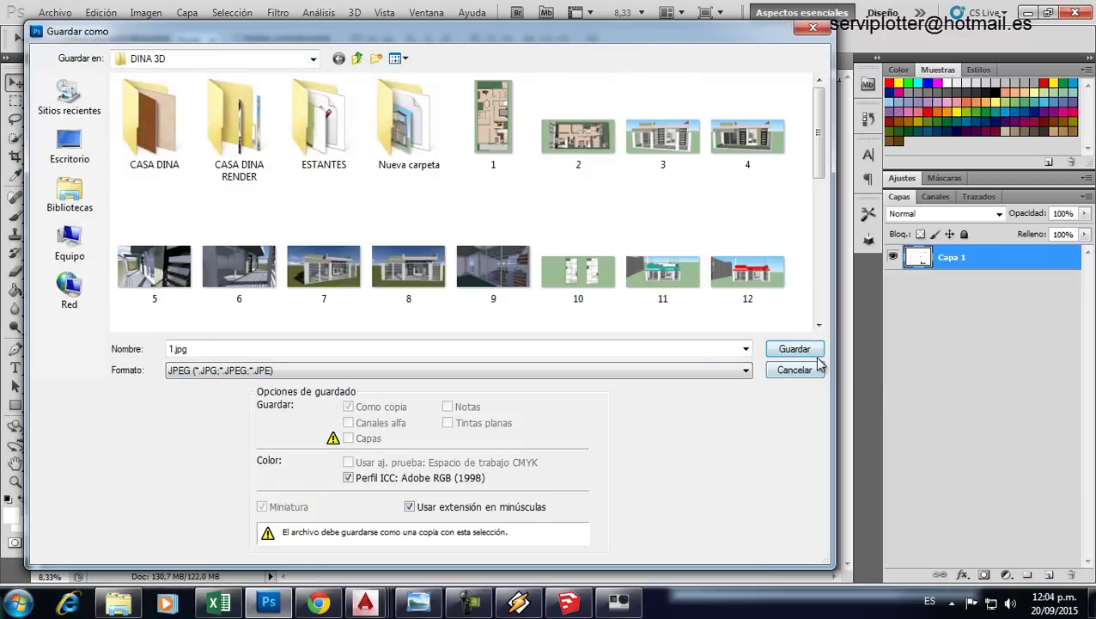
double_click(233, 350)
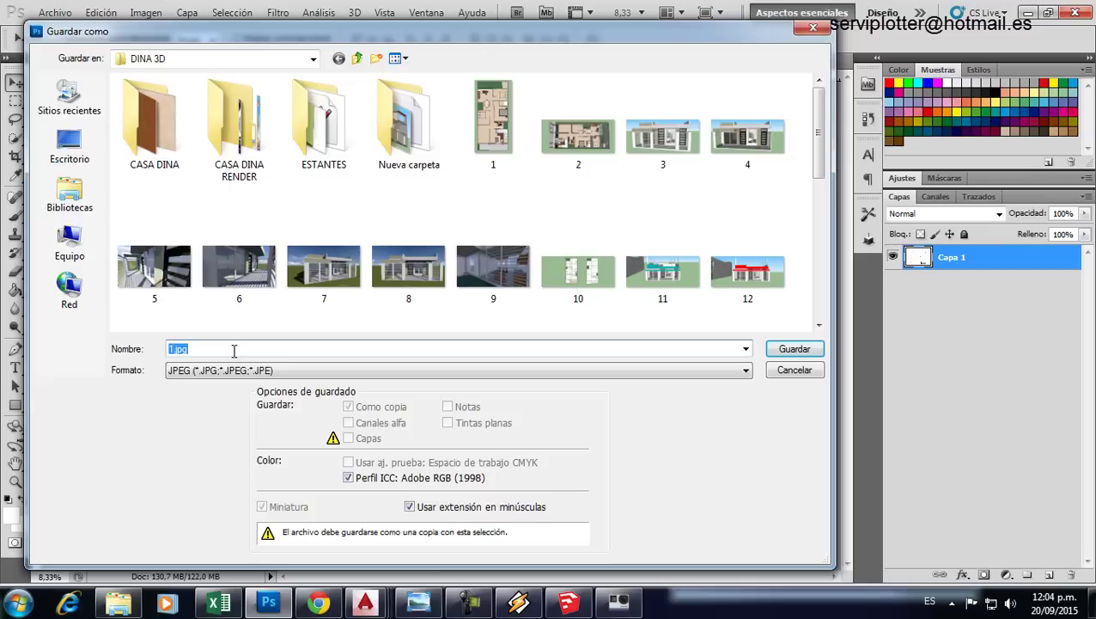
type("ren1")
left_click(795, 349)
left_click(525, 200)
left_click(516, 327)
left_click(617, 220)
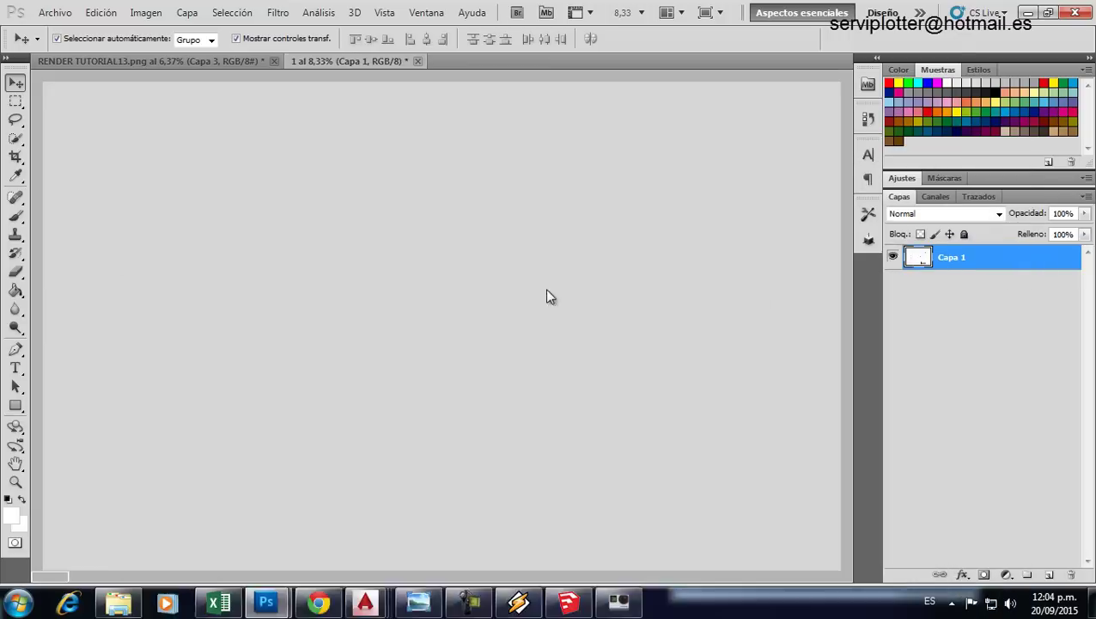
Step: Copy the plan sheet layer into the render, close the plan file unsaved, and hide the copy
left_click_drag(391, 62, 548, 295)
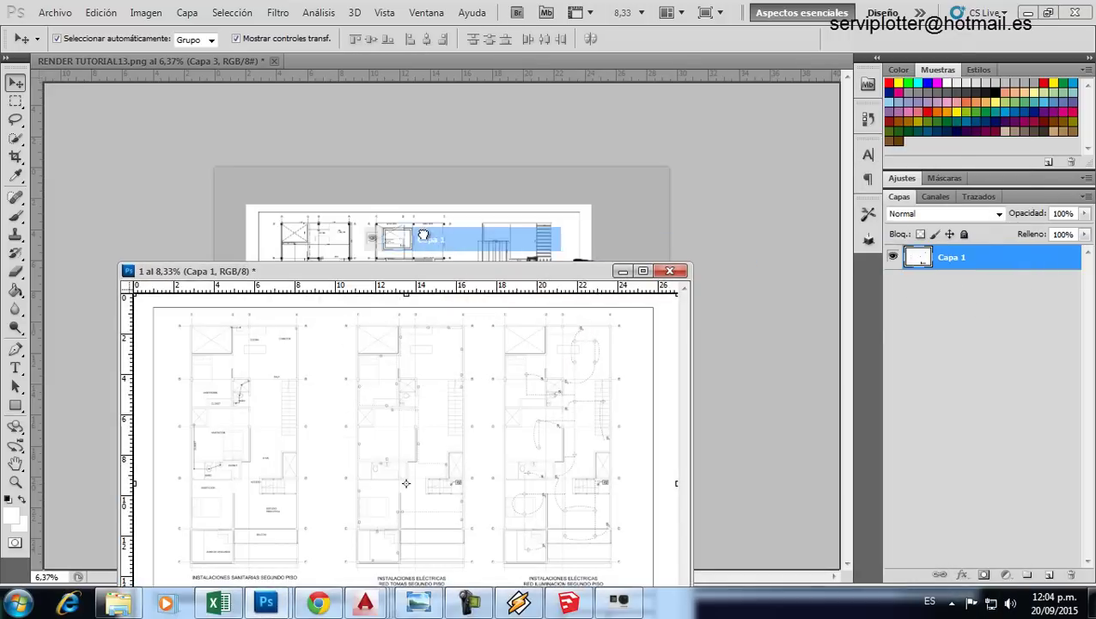
left_click_drag(947, 262, 620, 265)
left_click(670, 270)
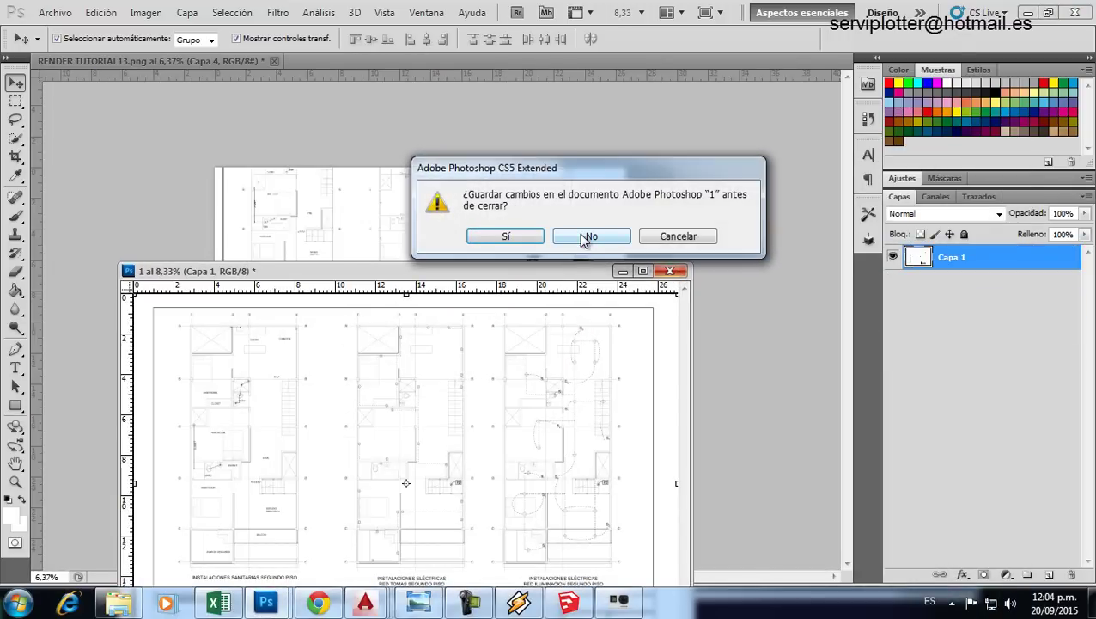
left_click(586, 237)
left_click_drag(513, 223, 526, 292)
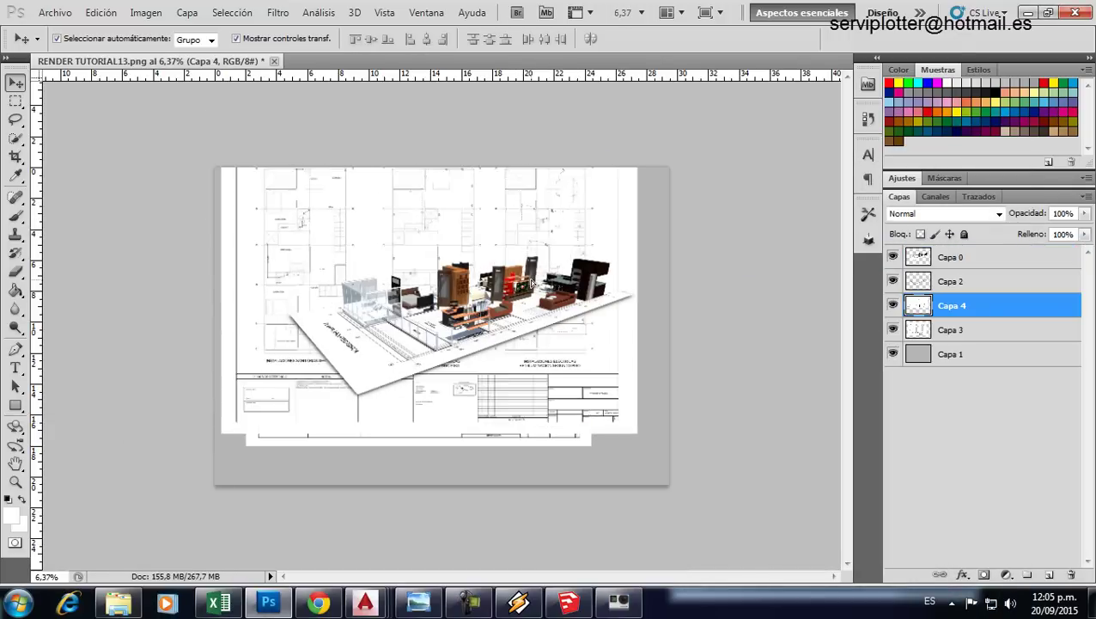
left_click(894, 305)
Step: Flatten plan layer Capa 3 vertically and distort it into a perspective trapezoid
left_click(543, 369)
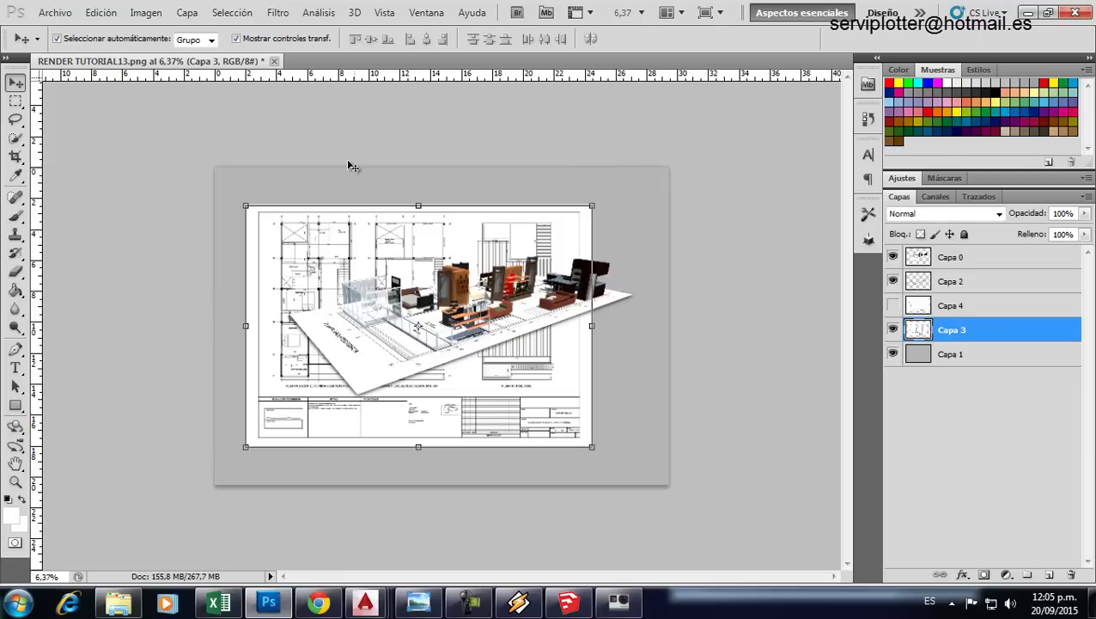
left_click_drag(415, 206, 416, 357)
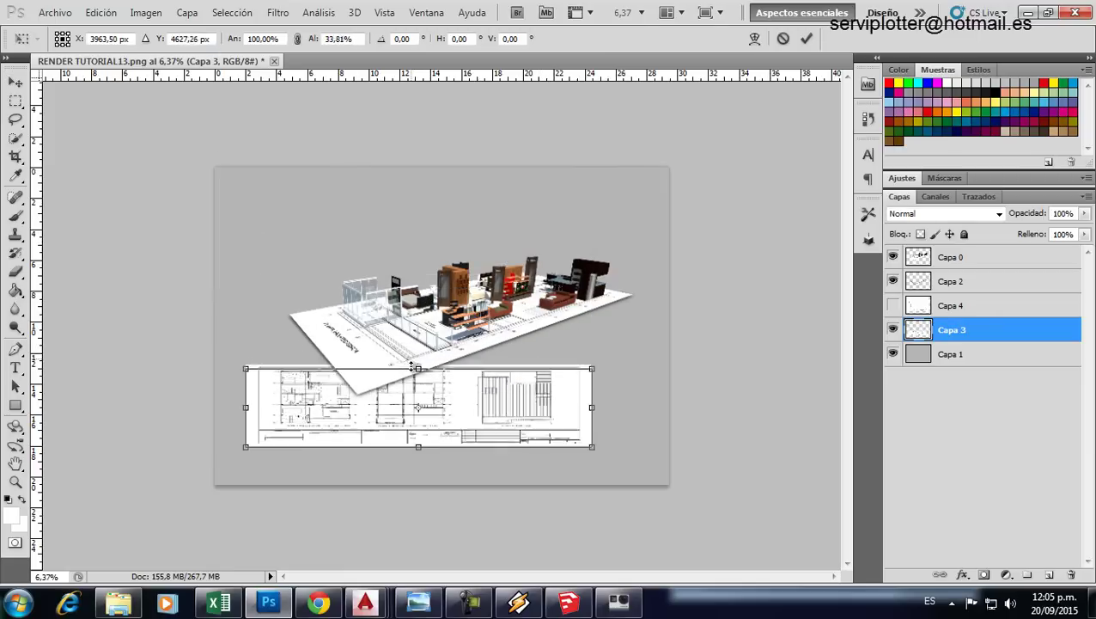
left_click_drag(482, 384, 495, 384)
left_click(101, 12)
mouse_move(166, 325)
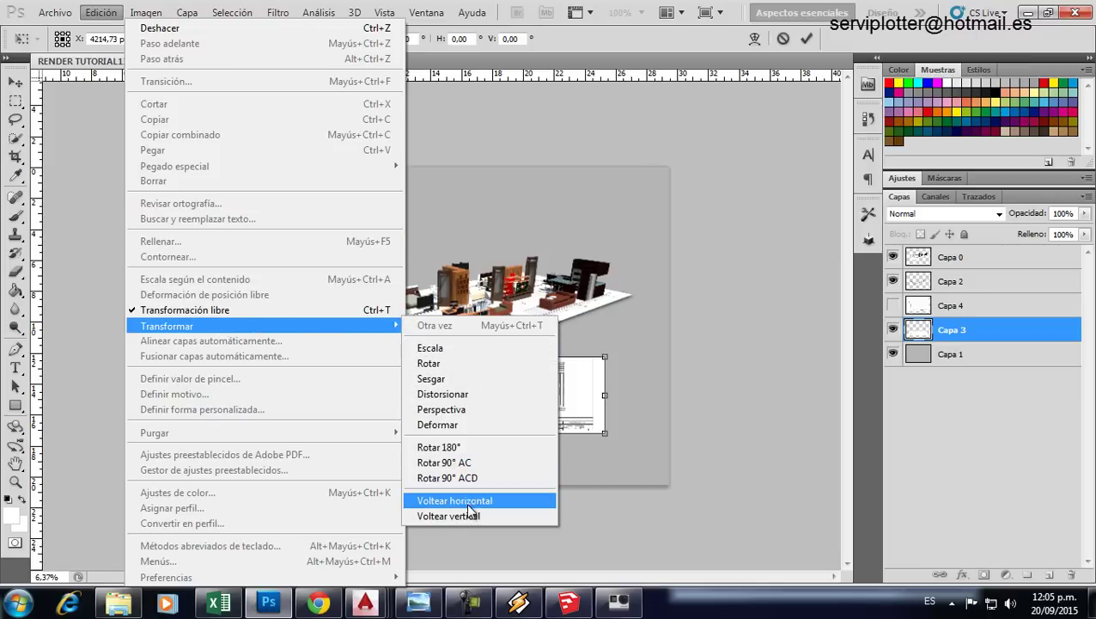
left_click(463, 410)
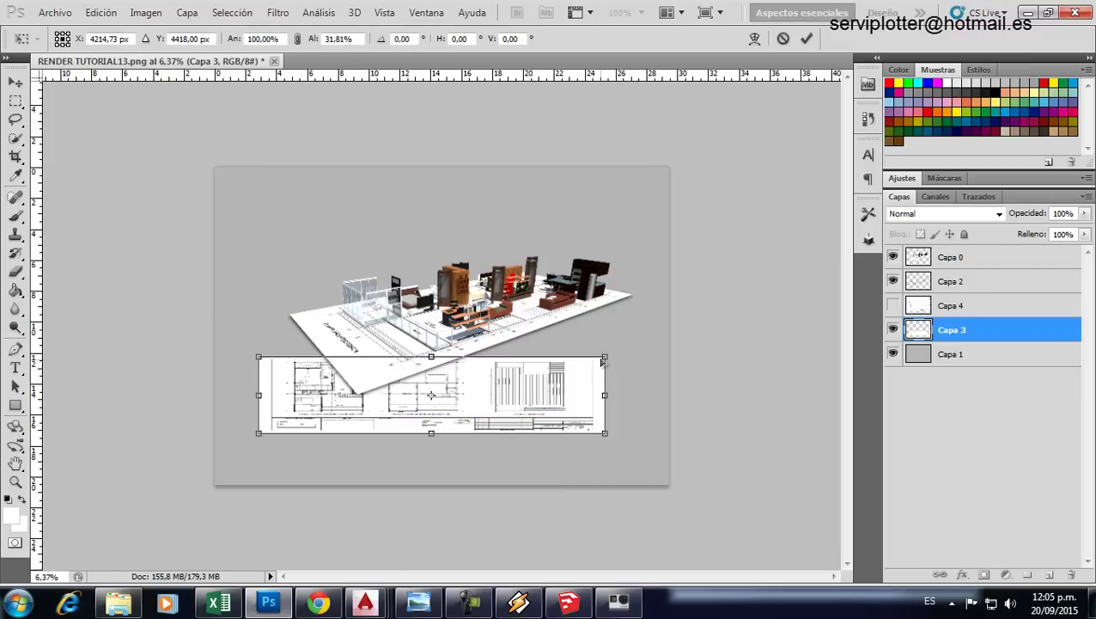
left_click_drag(605, 356, 563, 356)
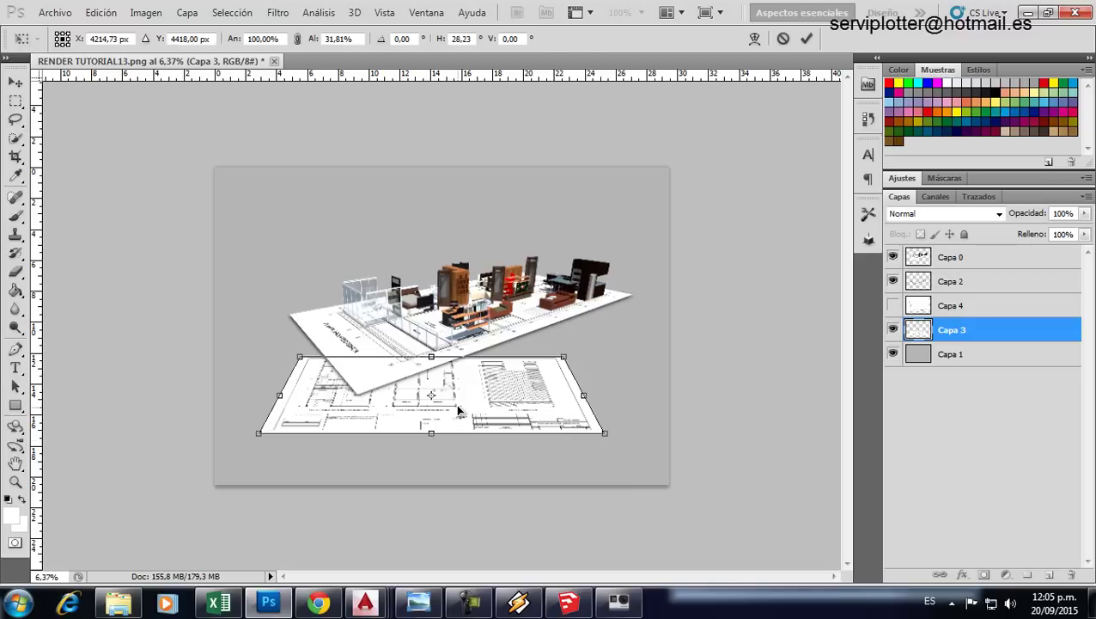
key("Return")
Step: Stretch and tilt Capa 3, then position it beneath the furnished sheet
left_click_drag(432, 436, 431, 444)
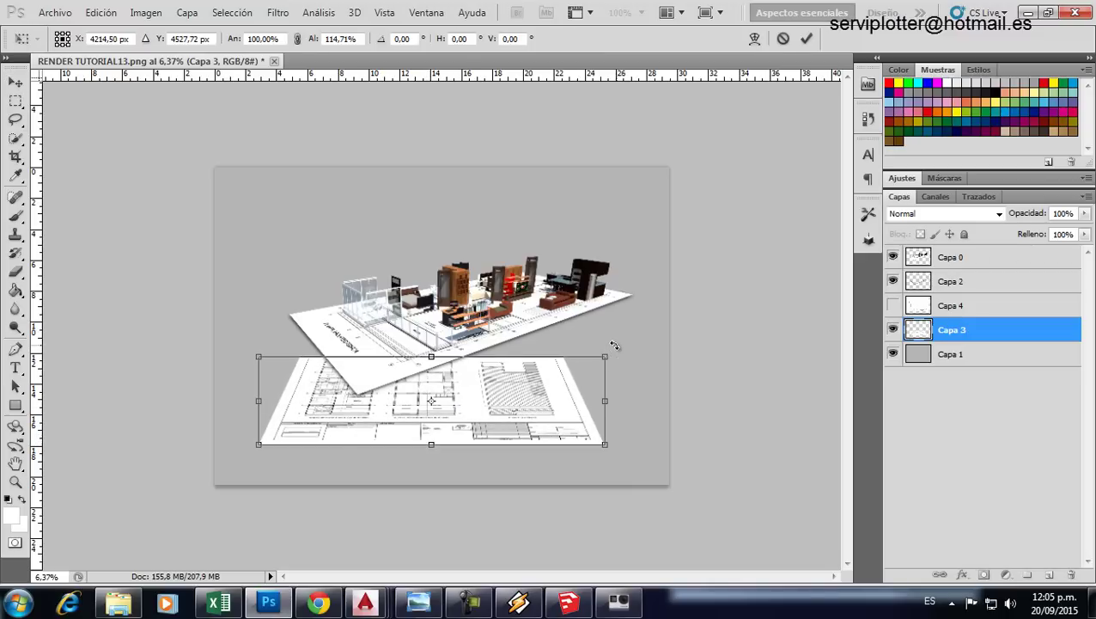
mouse_move(614, 345)
left_mouse_down()
mouse_move(585, 354)
mouse_move(612, 343)
left_mouse_up()
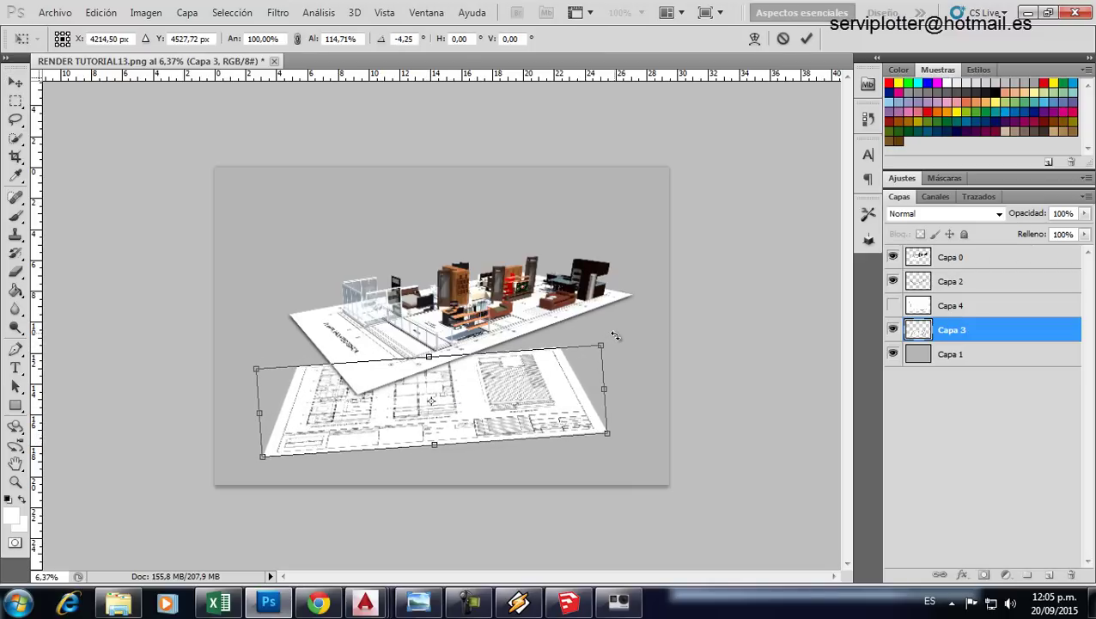
left_click_drag(535, 386, 520, 380)
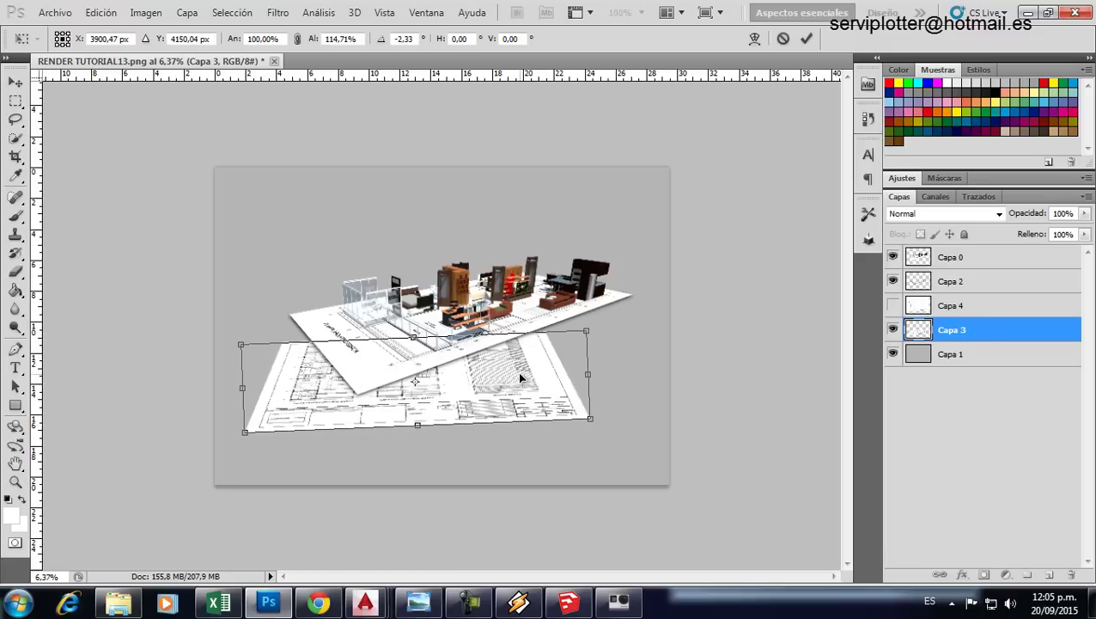
key("Return")
left_click_drag(523, 389, 506, 393)
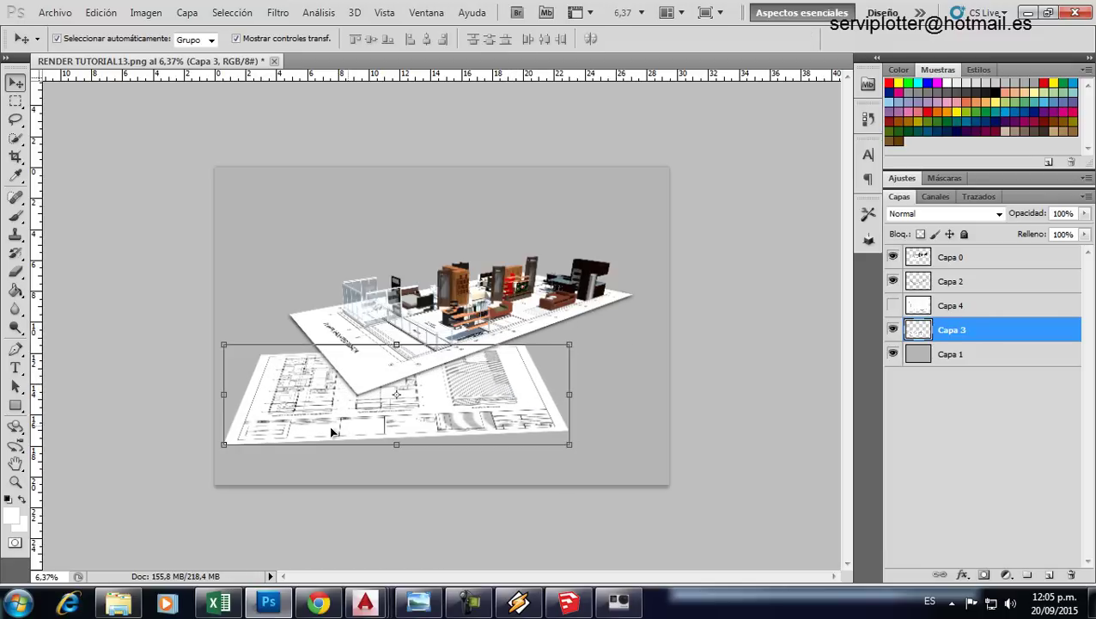
scroll(255, 410, "up", 3)
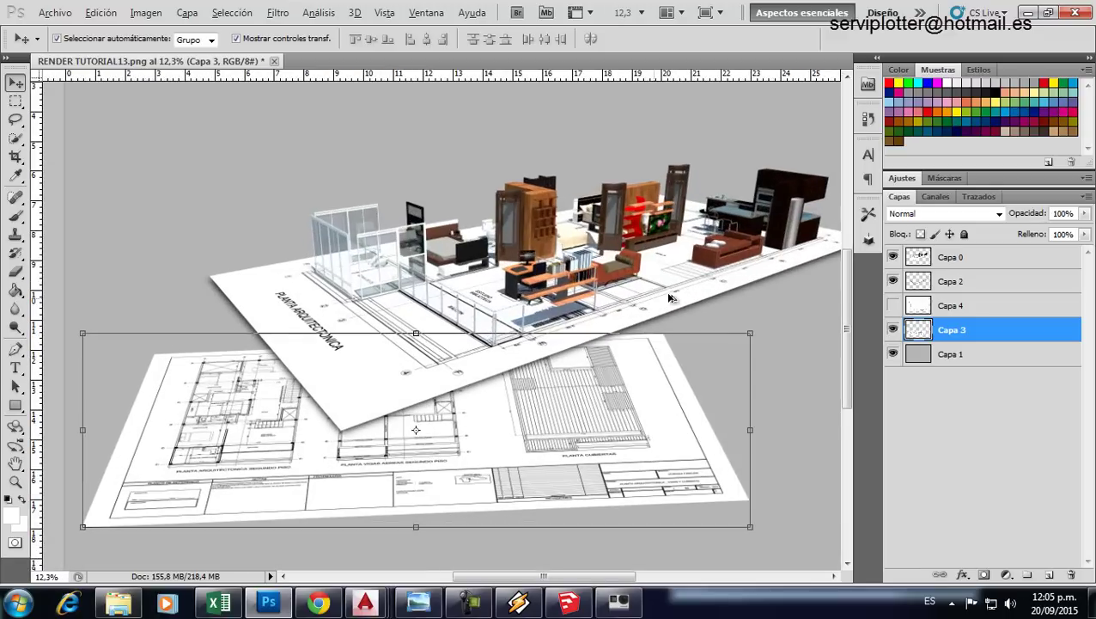
Step: Rotate the lower plan slightly clockwise and warp its bottom edge into a curl
left_click(730, 327)
left_click_drag(757, 316, 762, 318)
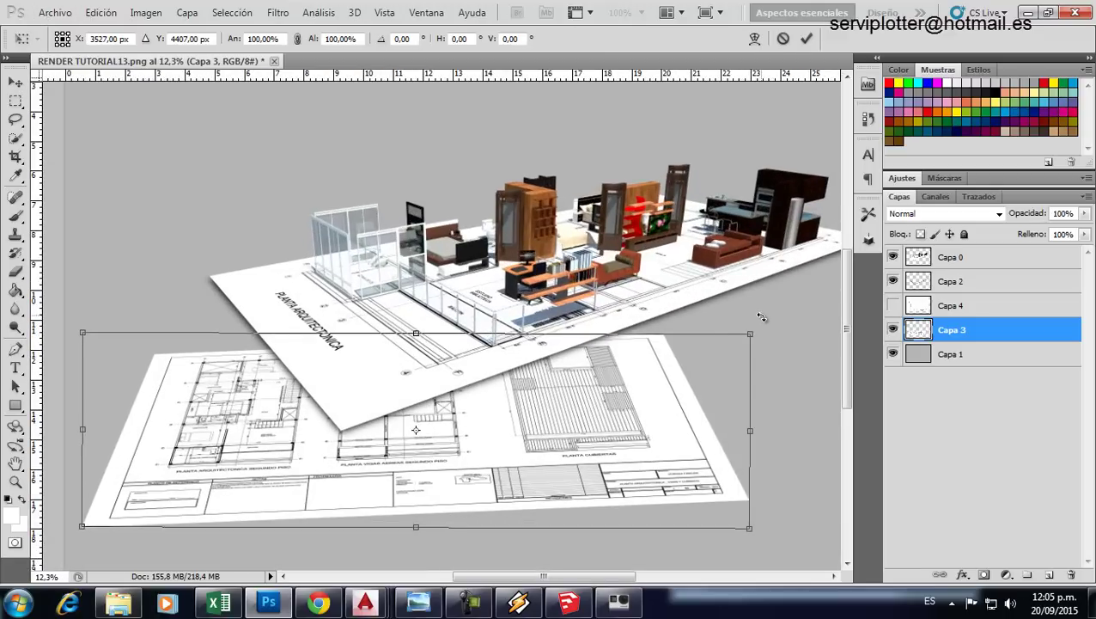
key("Return")
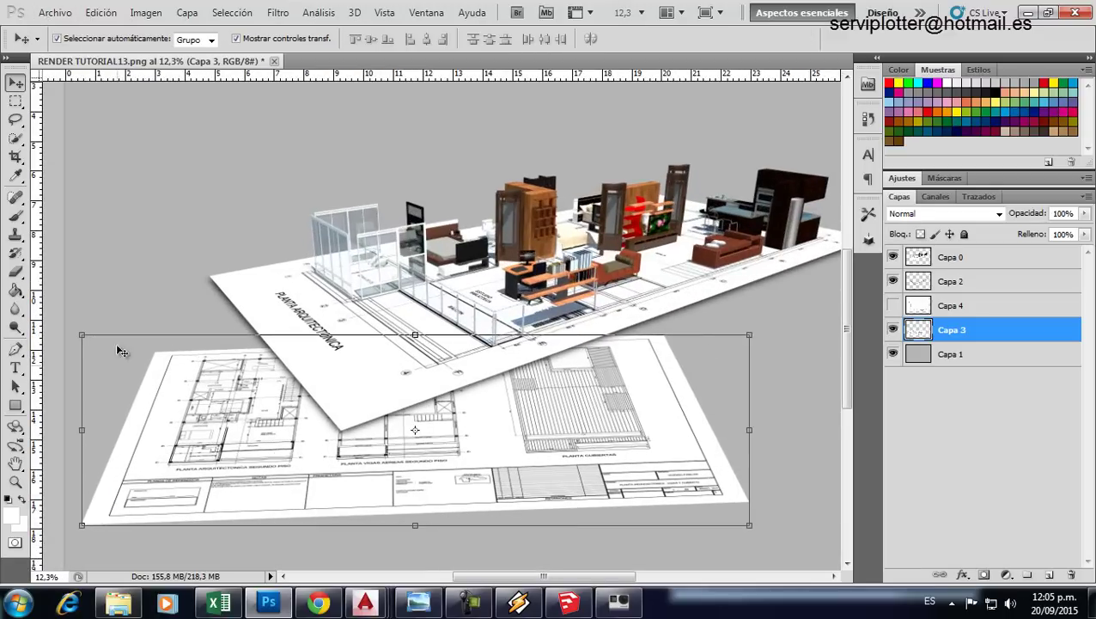
left_click(143, 13)
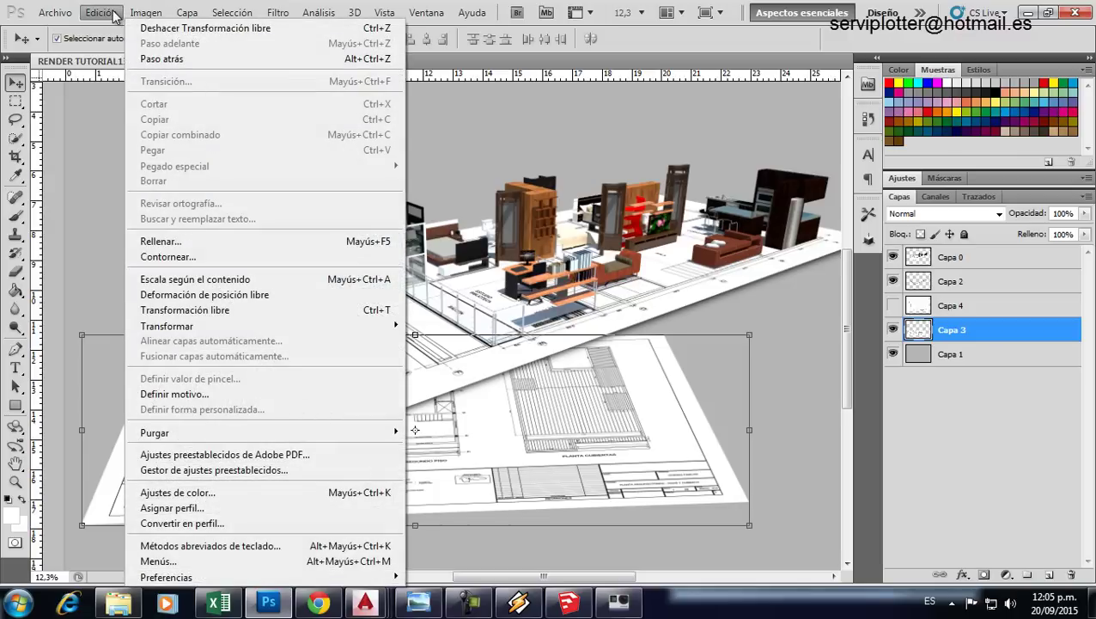
mouse_move(200, 326)
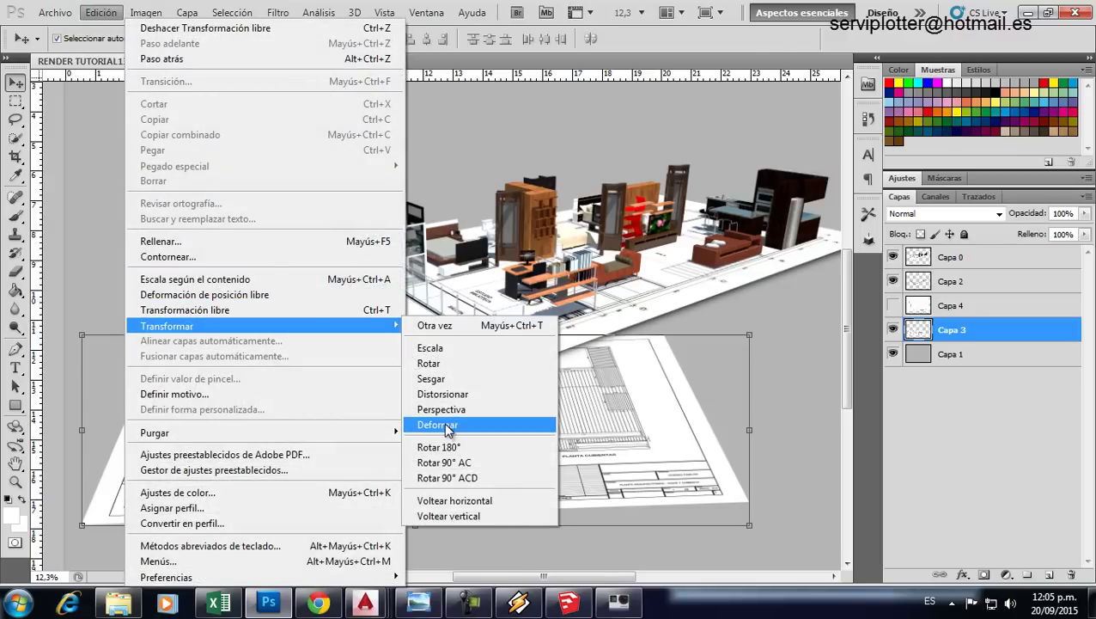
left_click(445, 423)
mouse_move(85, 533)
left_mouse_down()
mouse_move(80, 514)
mouse_move(102, 483)
left_mouse_up()
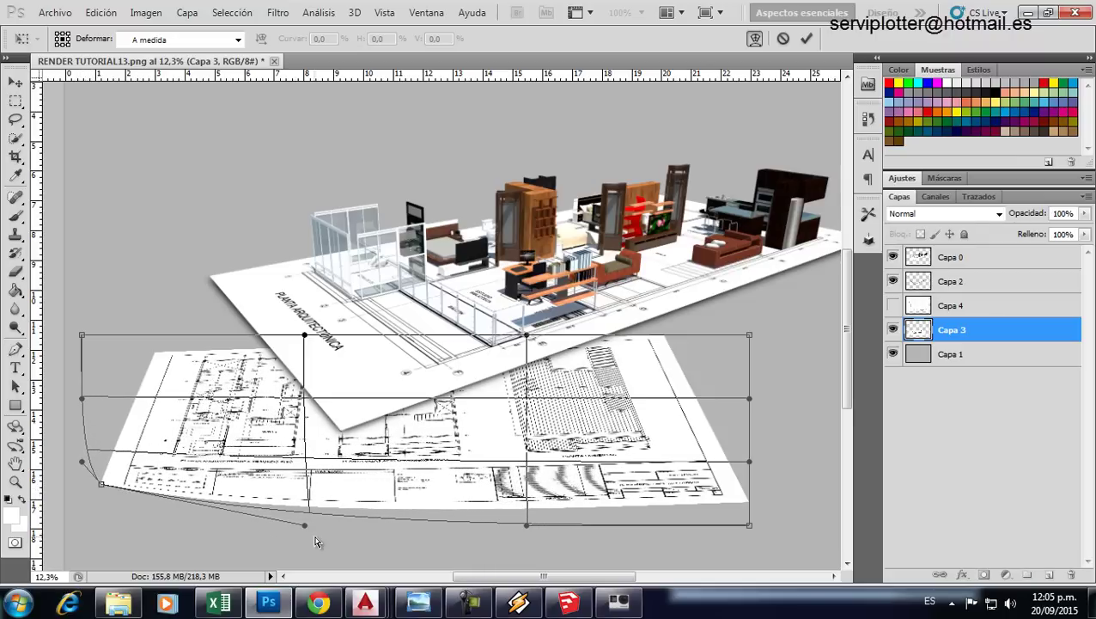
left_click_drag(311, 529, 239, 528)
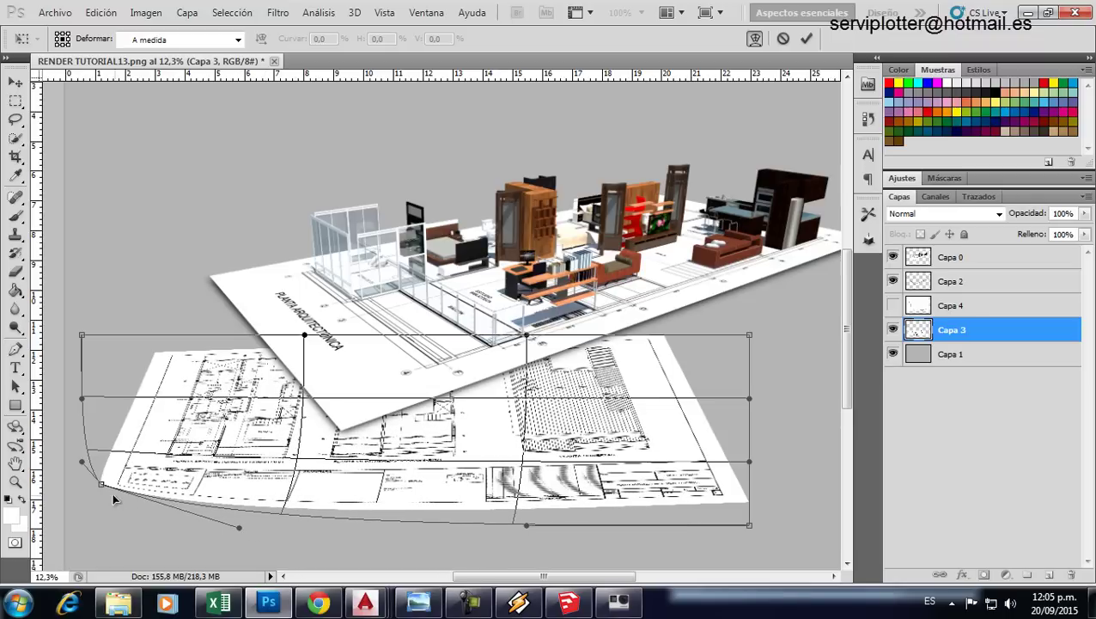
left_click_drag(103, 485, 106, 478)
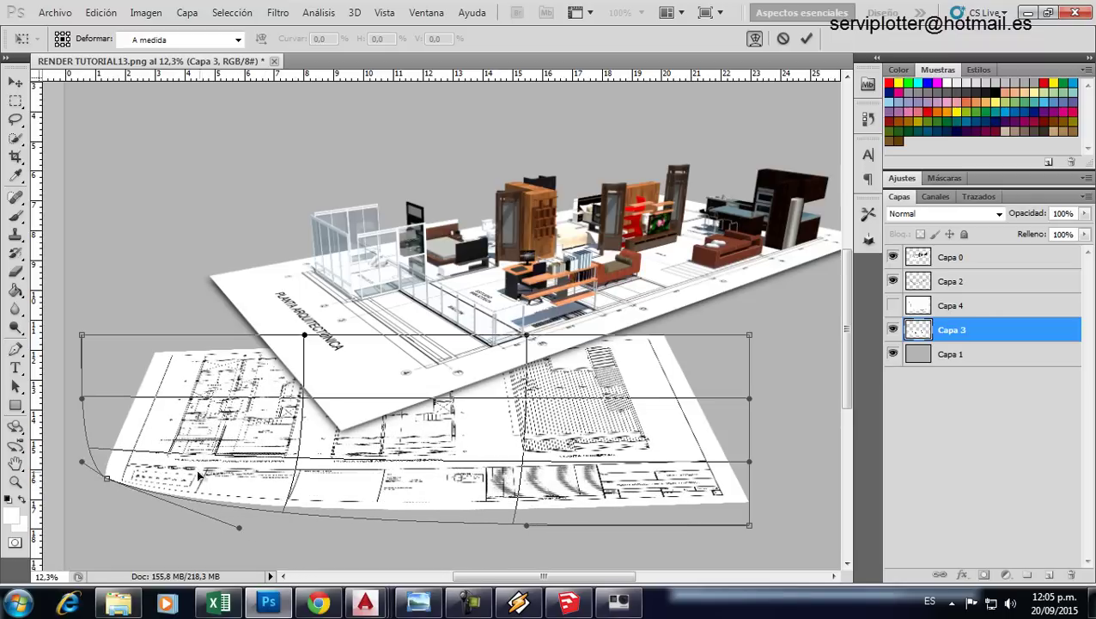
key("Return")
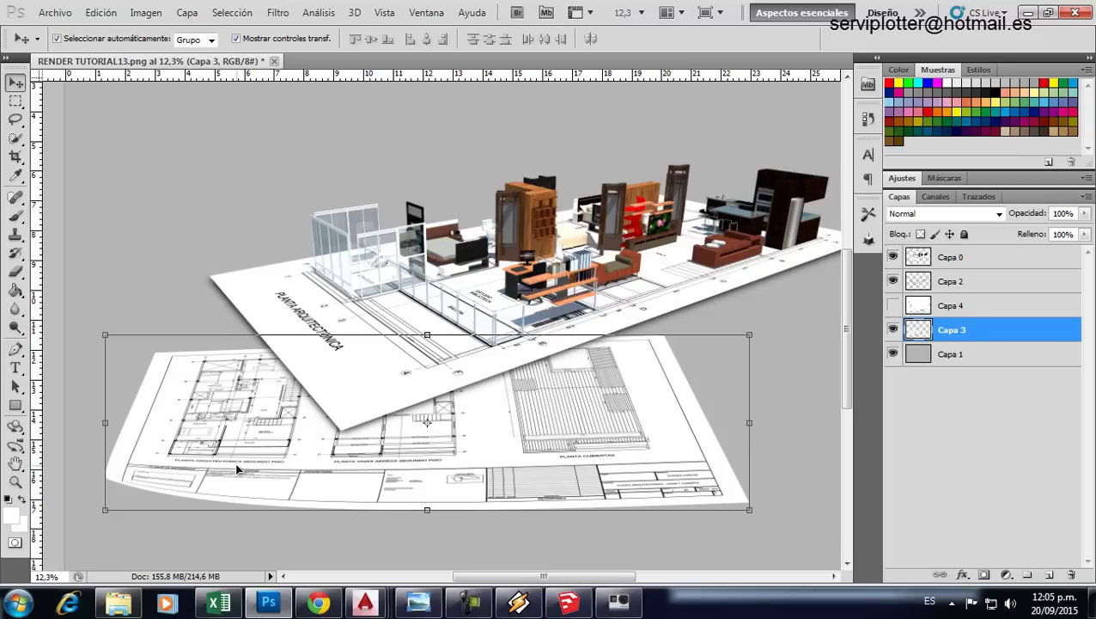
Step: Undo the first warp and re-warp the sheet, curling only its bottom-left corner upward
left_click(868, 117)
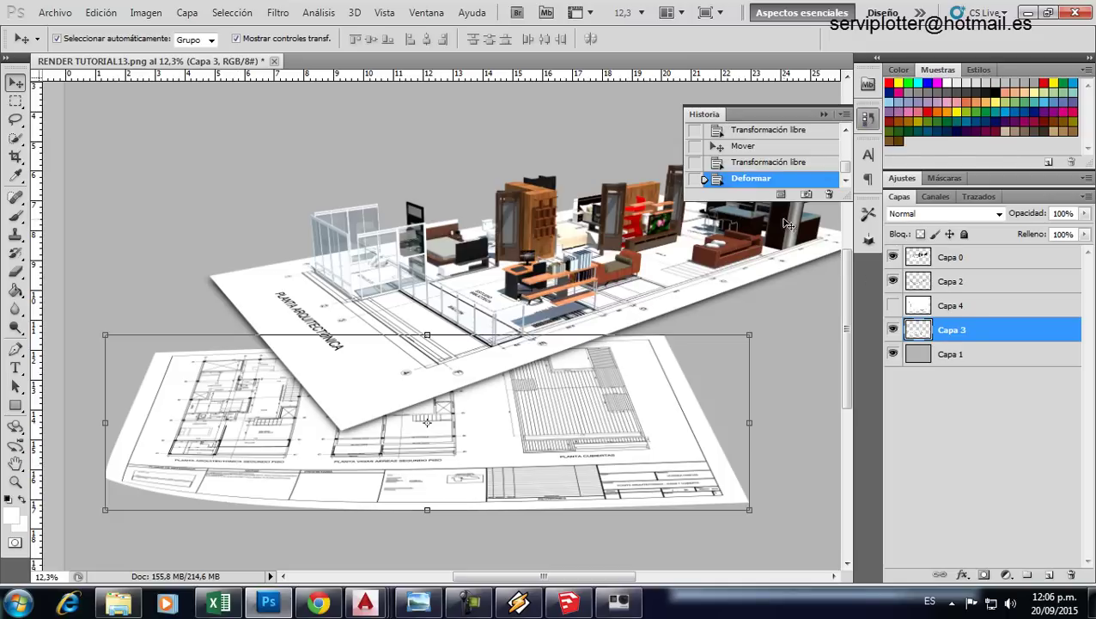
left_click(766, 164)
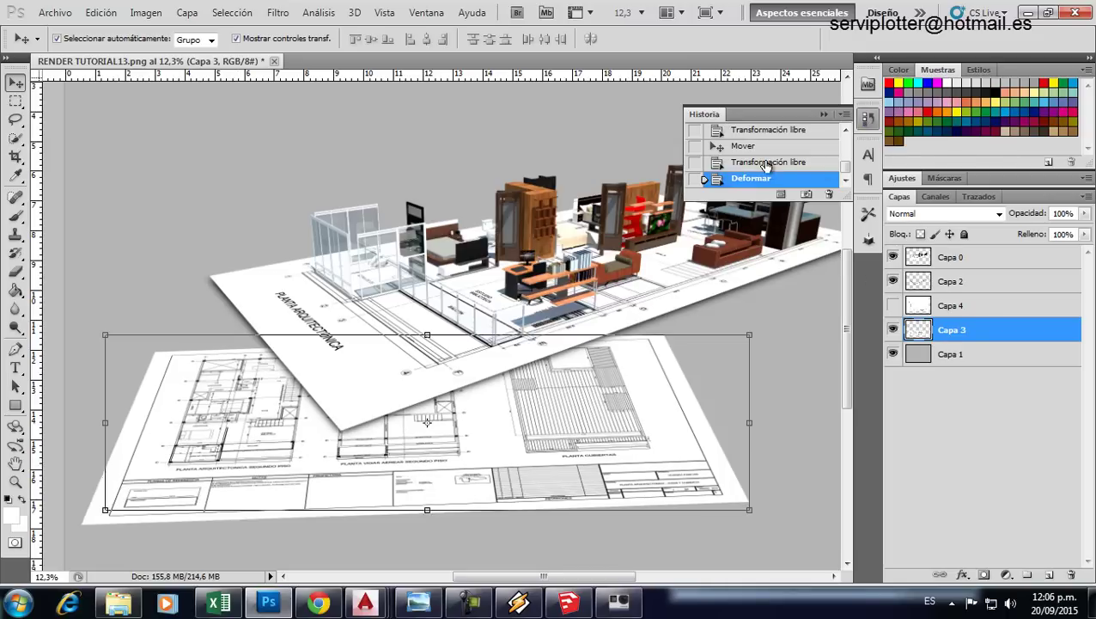
left_click(100, 12)
mouse_move(167, 326)
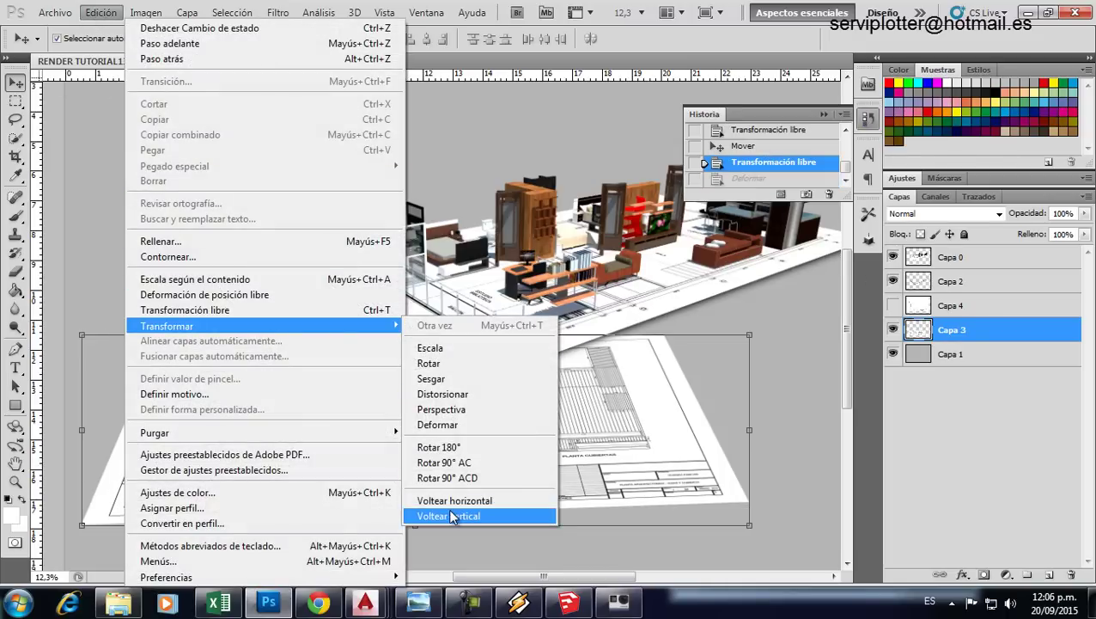
left_click(477, 425)
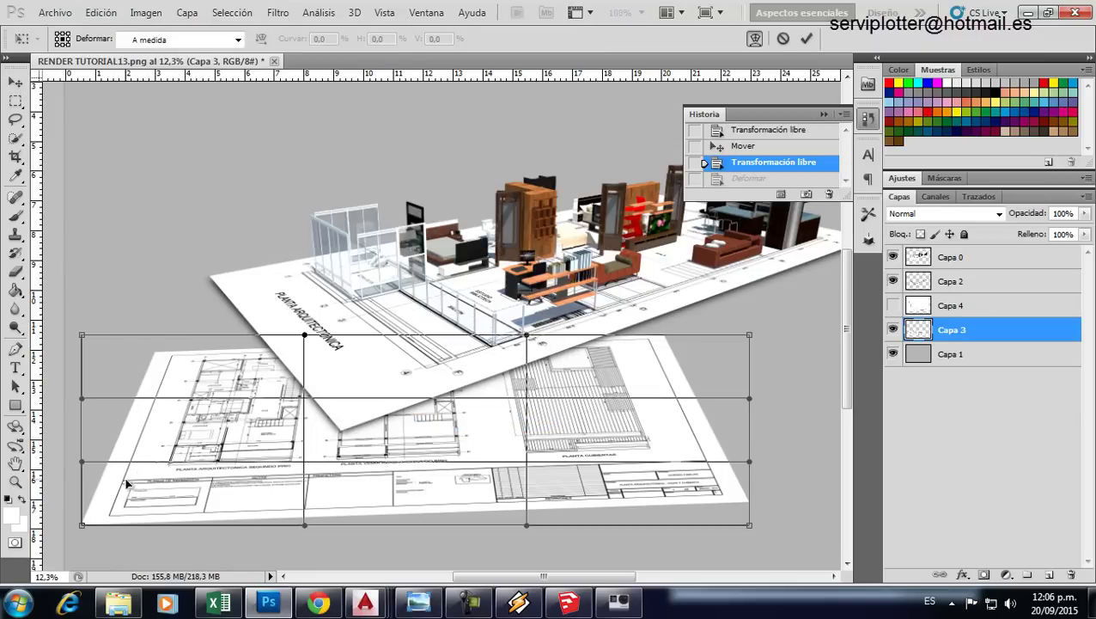
left_click_drag(86, 530, 104, 479)
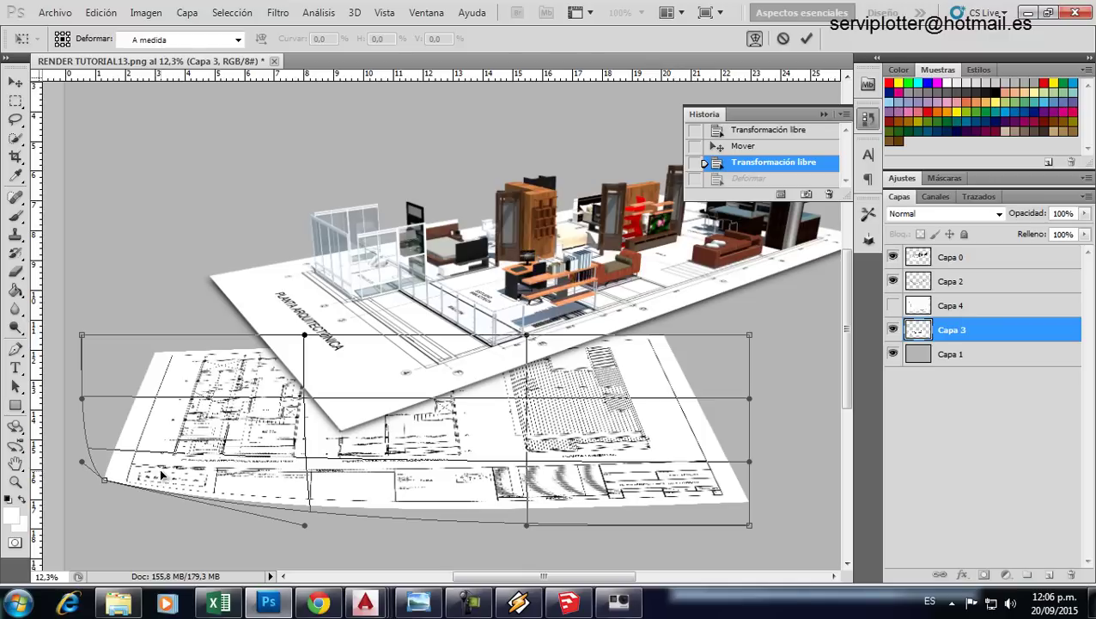
key("Return")
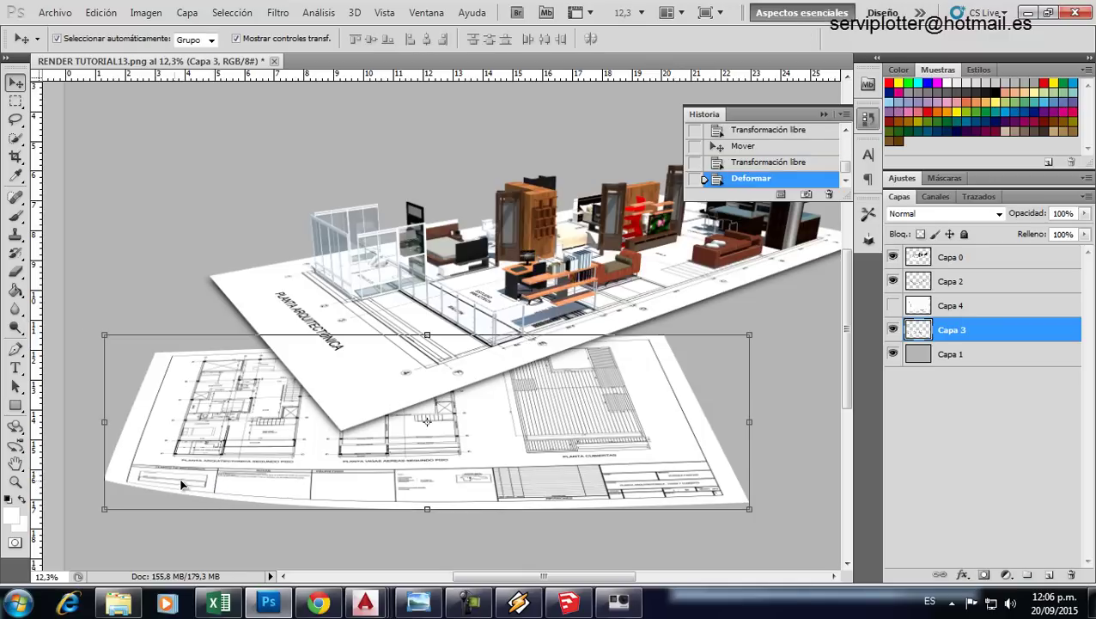
Step: Add a new shadow layer beneath the plan sheet and select the Brush
left_click(1050, 574)
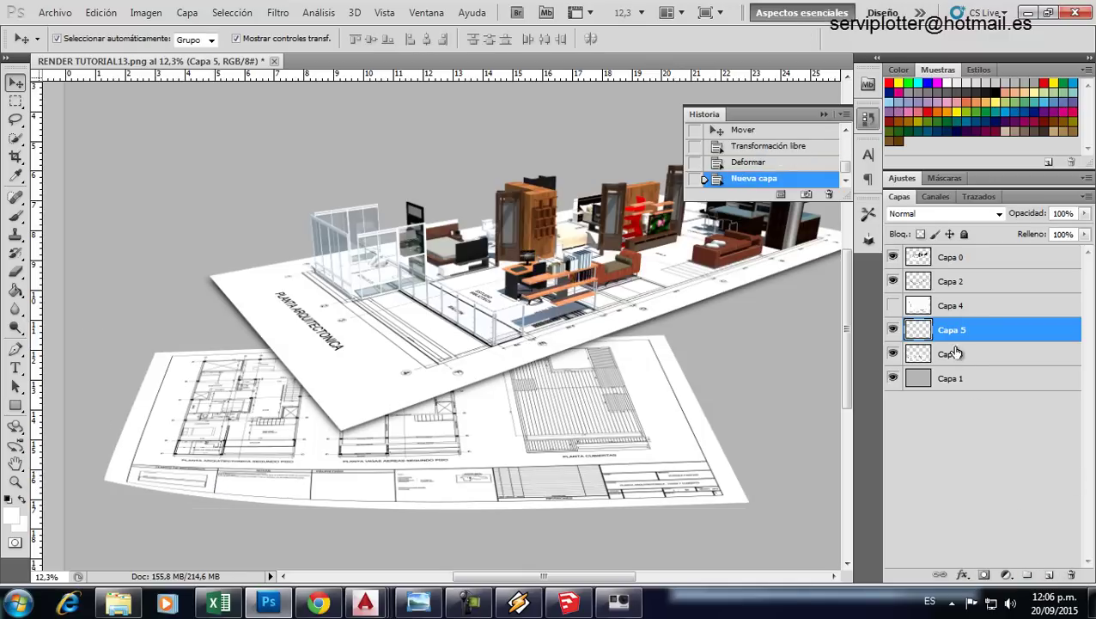
left_click_drag(954, 330, 953, 366)
left_click(22, 219)
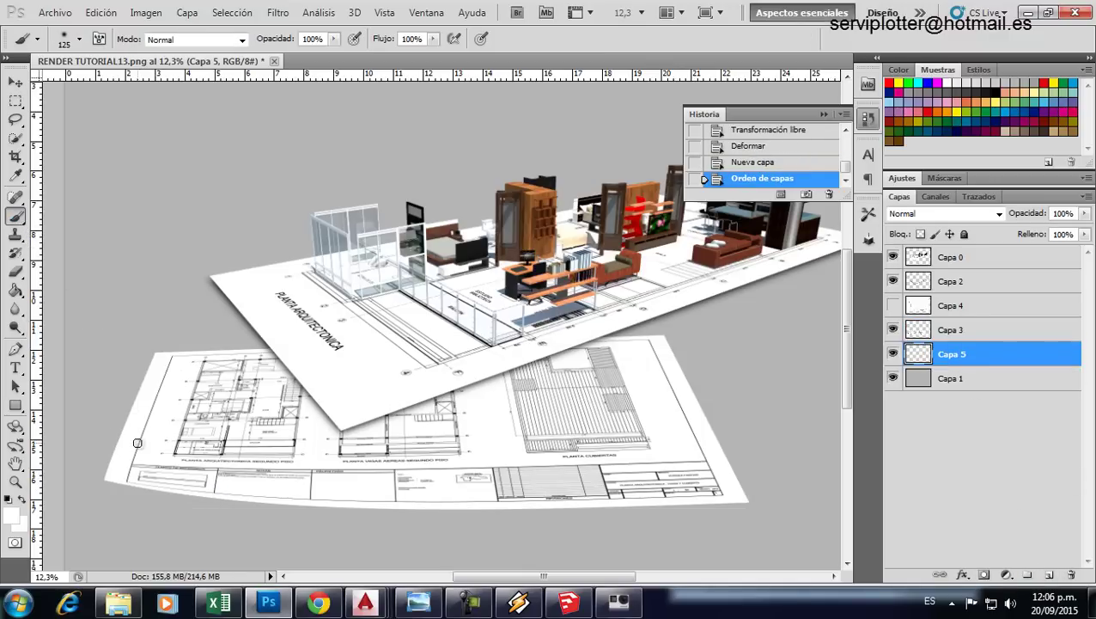
left_click(108, 481)
key("ctrl+z")
Step: Paint a black shadow along the sheet's curled bottom edge, from corner to right end
left_click(999, 92)
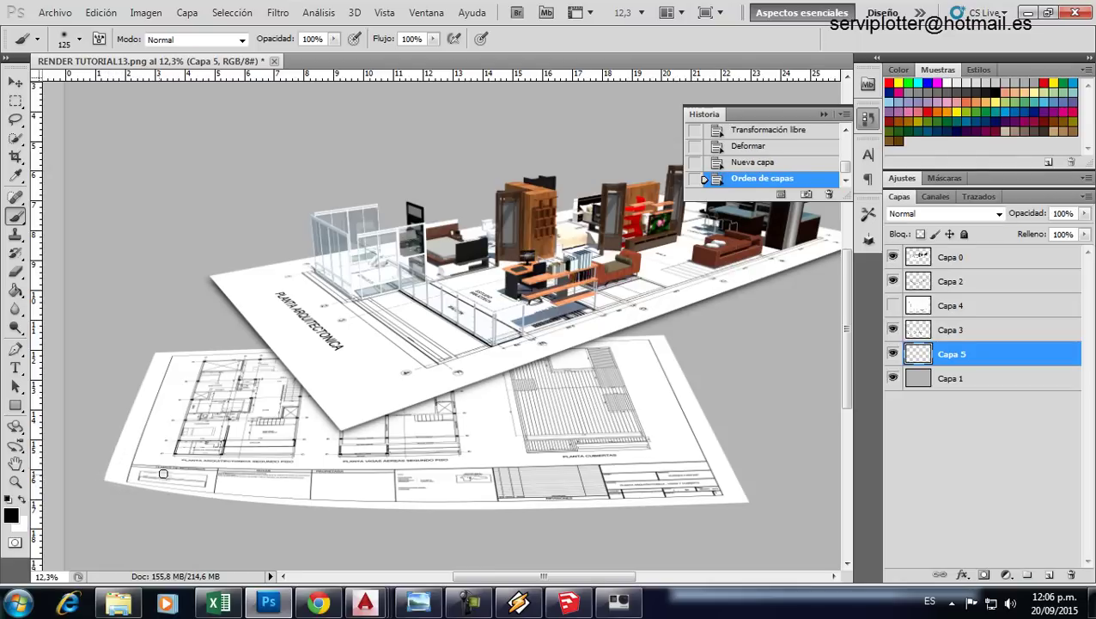
left_click(106, 478)
left_click(317, 508, "shift")
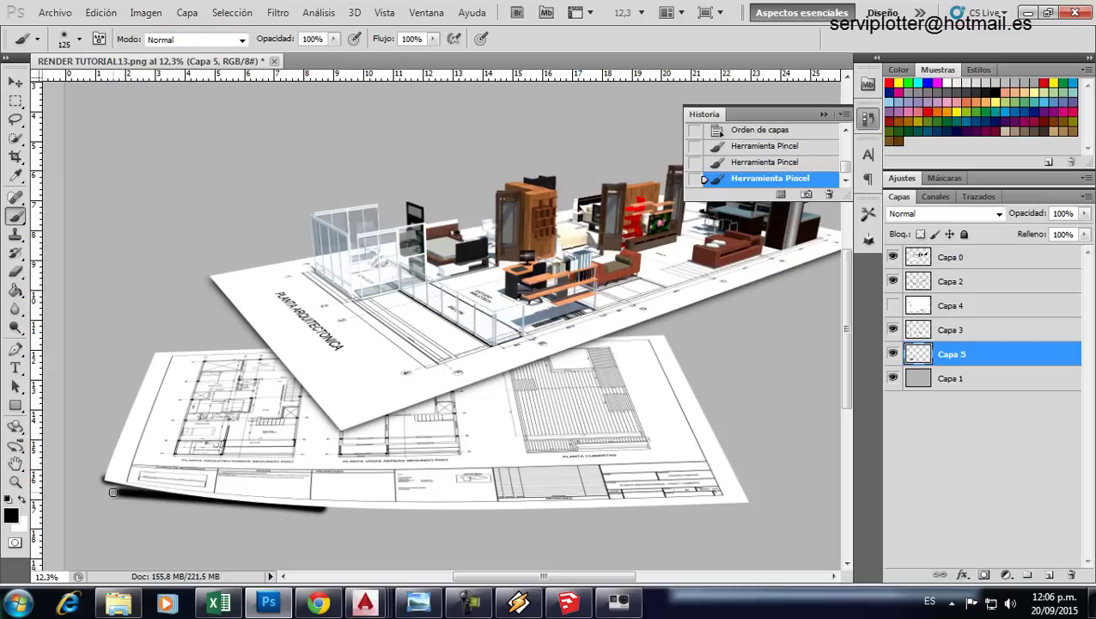
left_click_drag(112, 477, 108, 484)
left_click(334, 507, "shift")
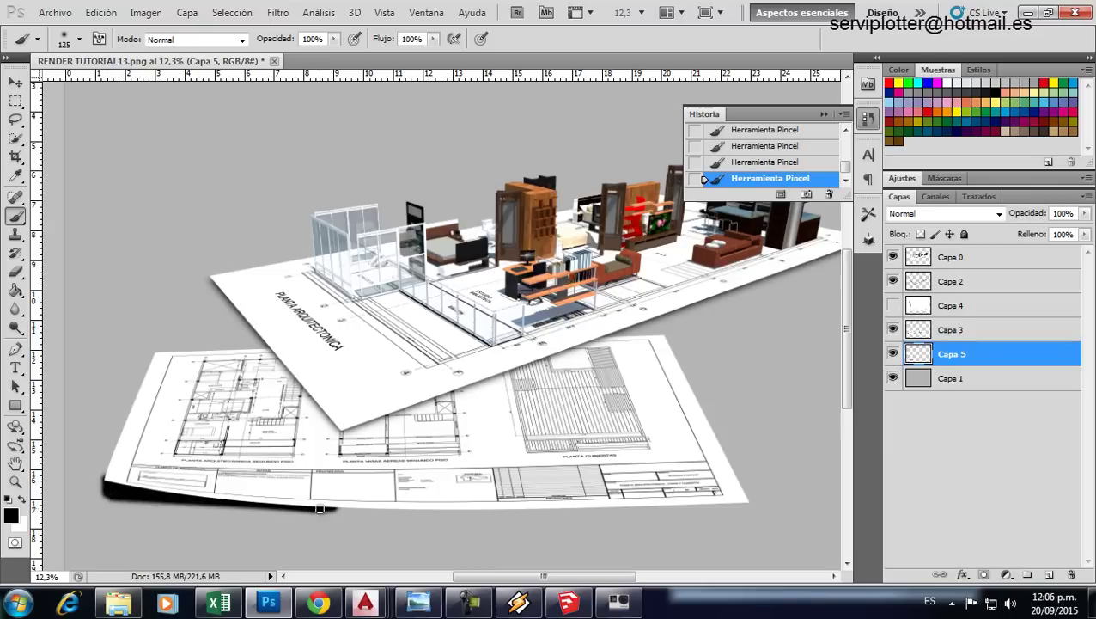
left_click(745, 499, "shift")
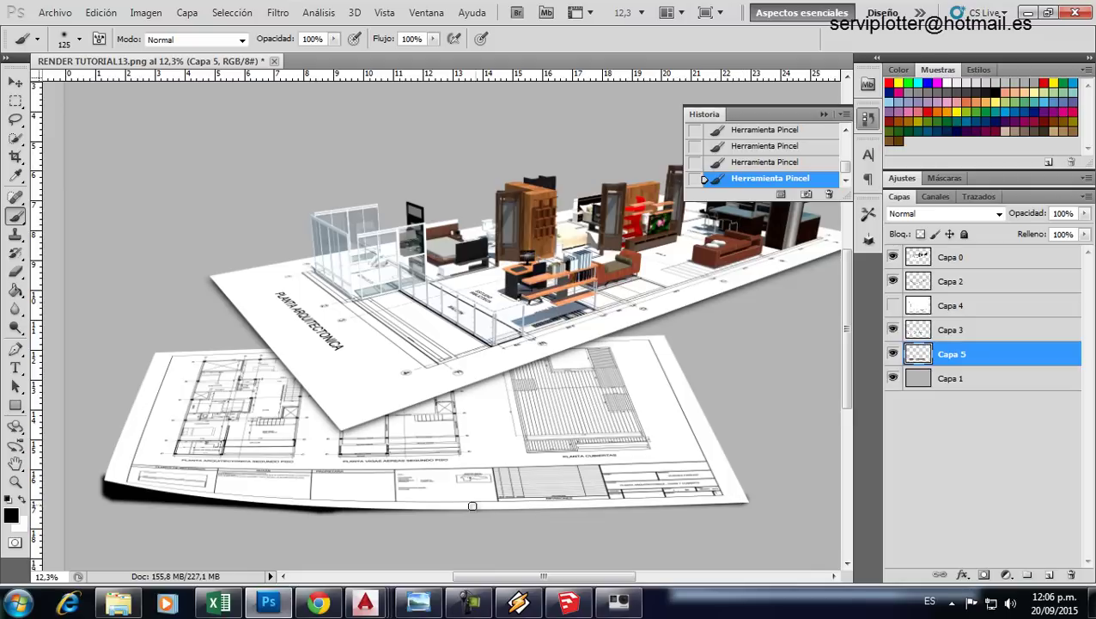
left_click(346, 507, "shift")
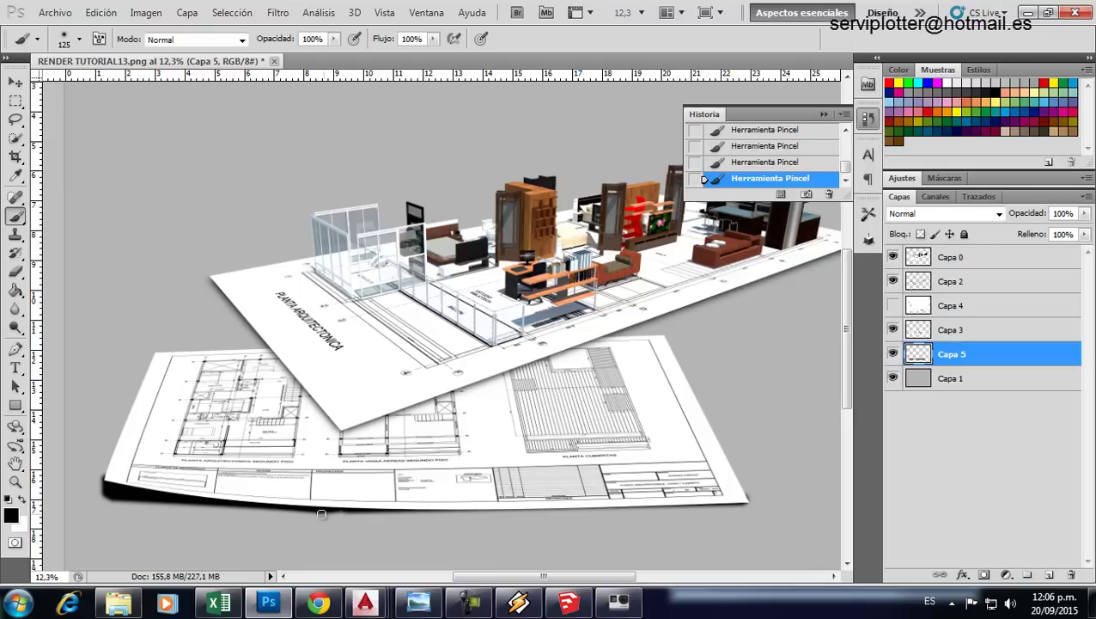
Step: Erase the excess shadow spilling below the sheet's bottom edge
left_click(15, 270)
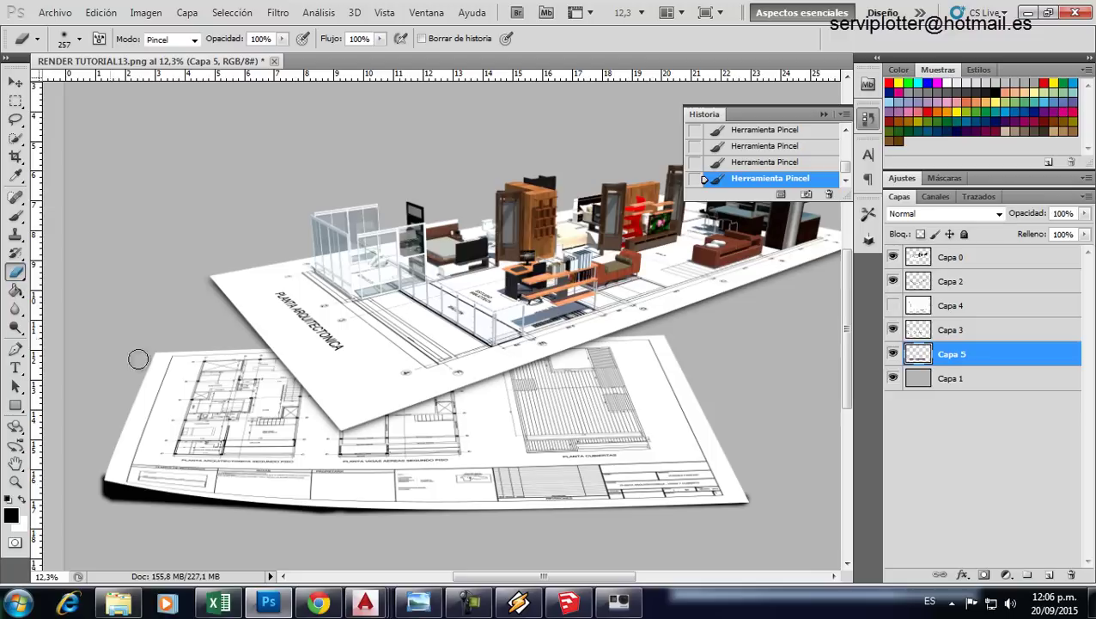
left_click_drag(350, 521, 323, 522)
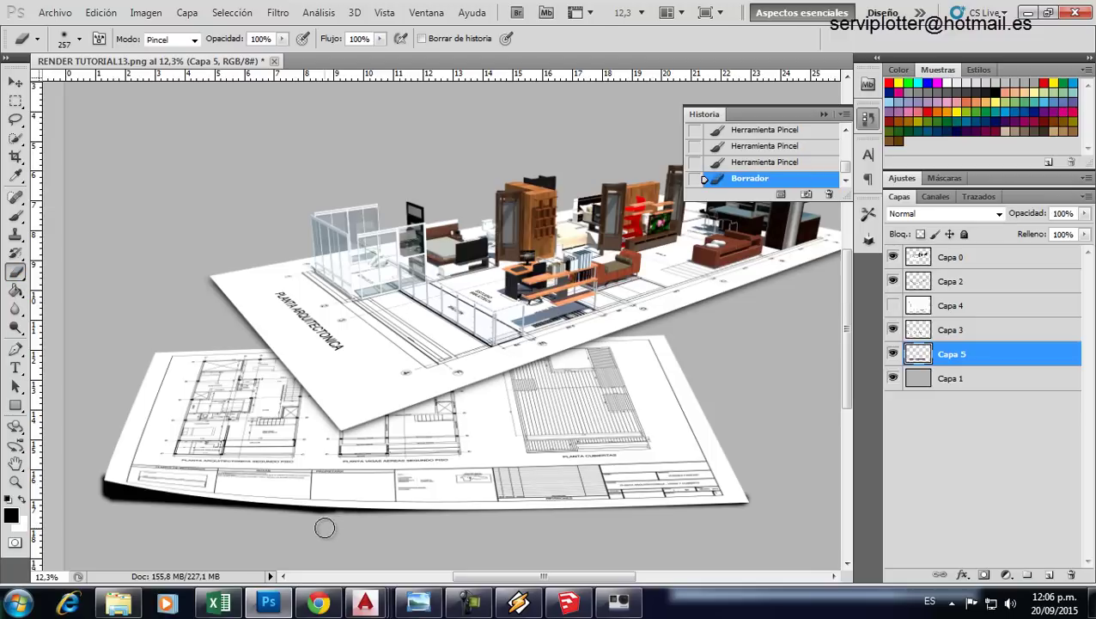
left_click(292, 521, "shift")
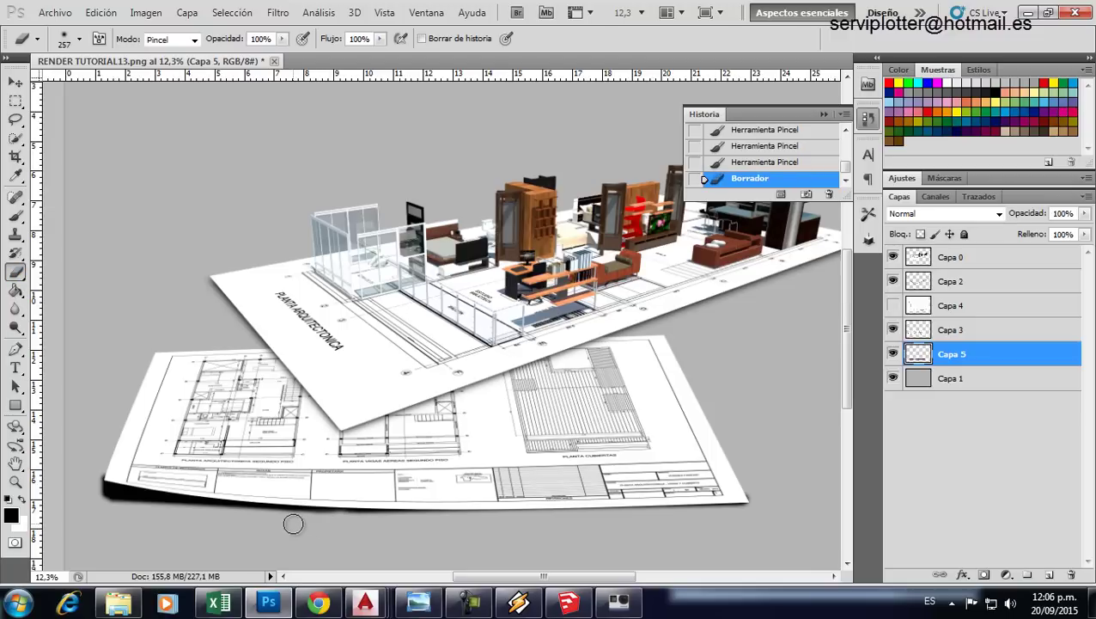
left_click(365, 525, "shift")
left_click(285, 520, "shift")
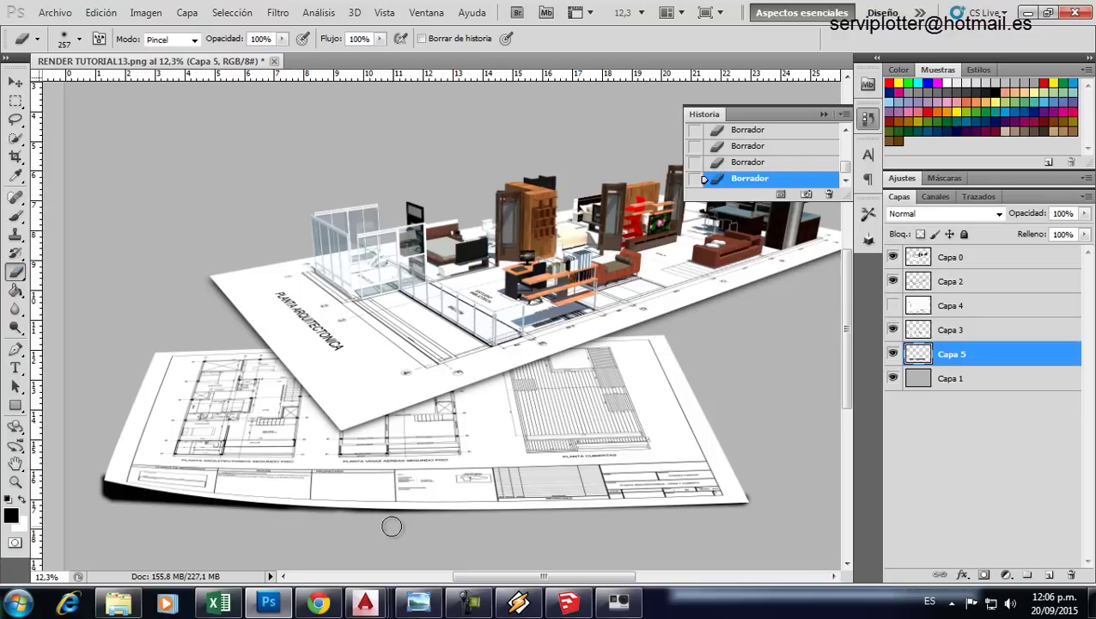
scroll(310, 520, "up", 2)
scroll(310, 519, "up", 1)
scroll(427, 521, "up", 3)
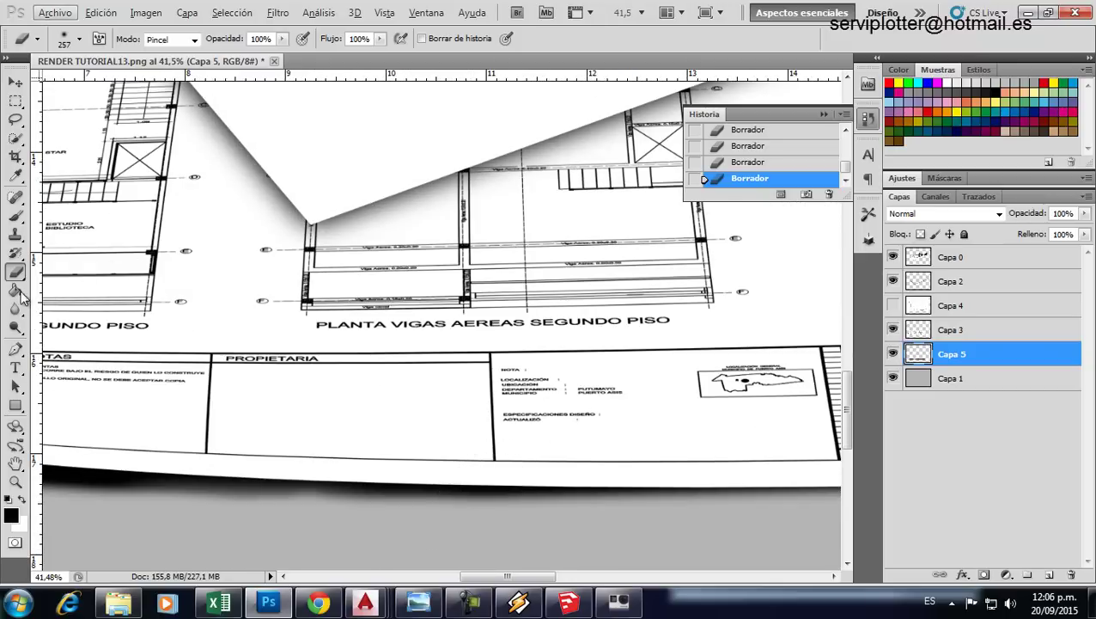
Step: Paint additional black shadow strokes just under the sheet's bottom edge
left_click(16, 215)
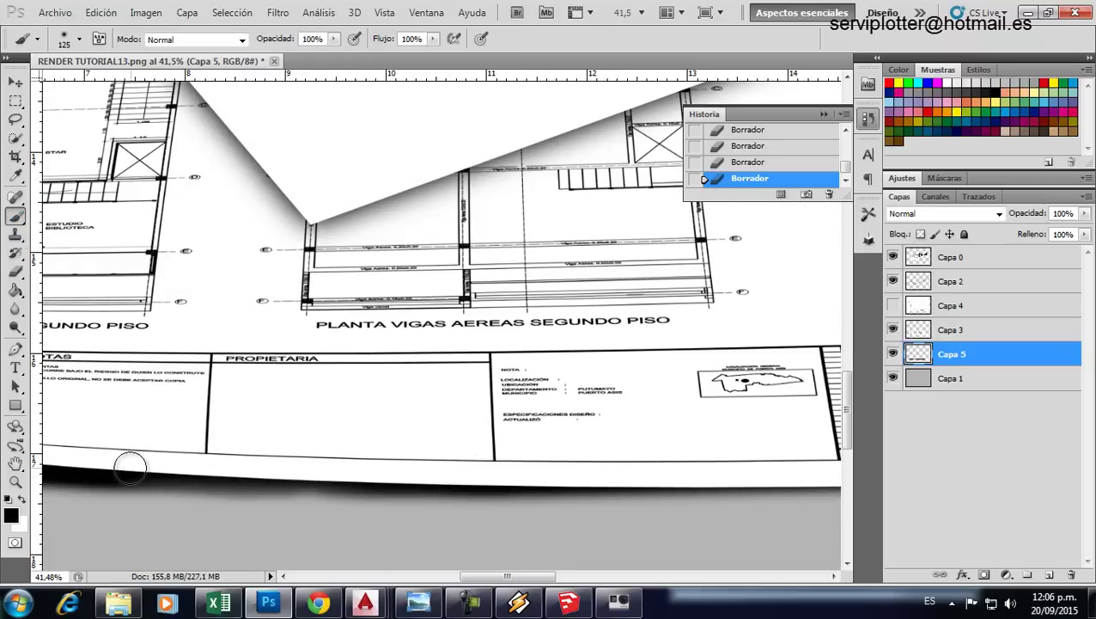
left_click(381, 479, "shift")
left_click(428, 477, "shift")
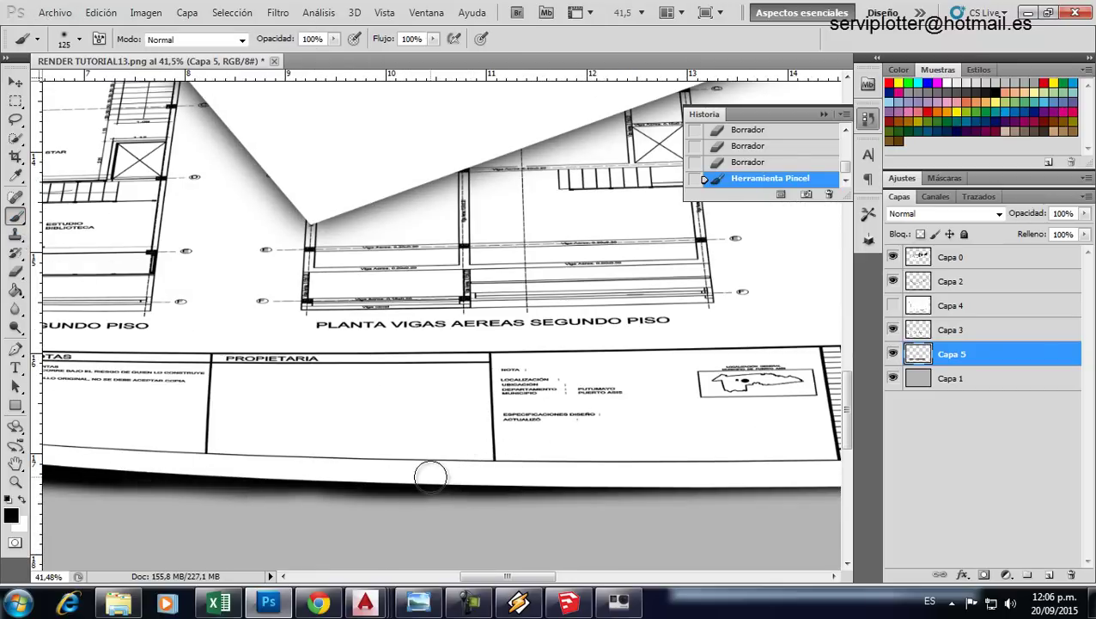
left_click(151, 476, "shift")
left_click(489, 477, "shift")
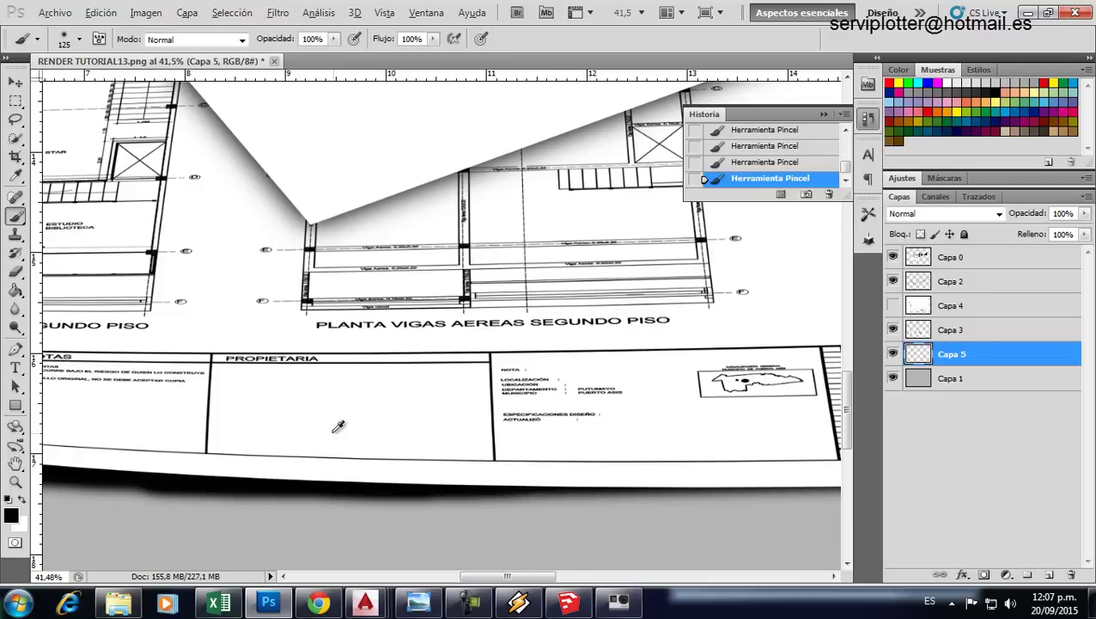
scroll(378, 434, "down", 2)
scroll(353, 440, "up", 2)
scroll(147, 485, "up", 2)
Step: Trim the shadow overspill with the eraser reduced to 90 px
left_click(17, 271)
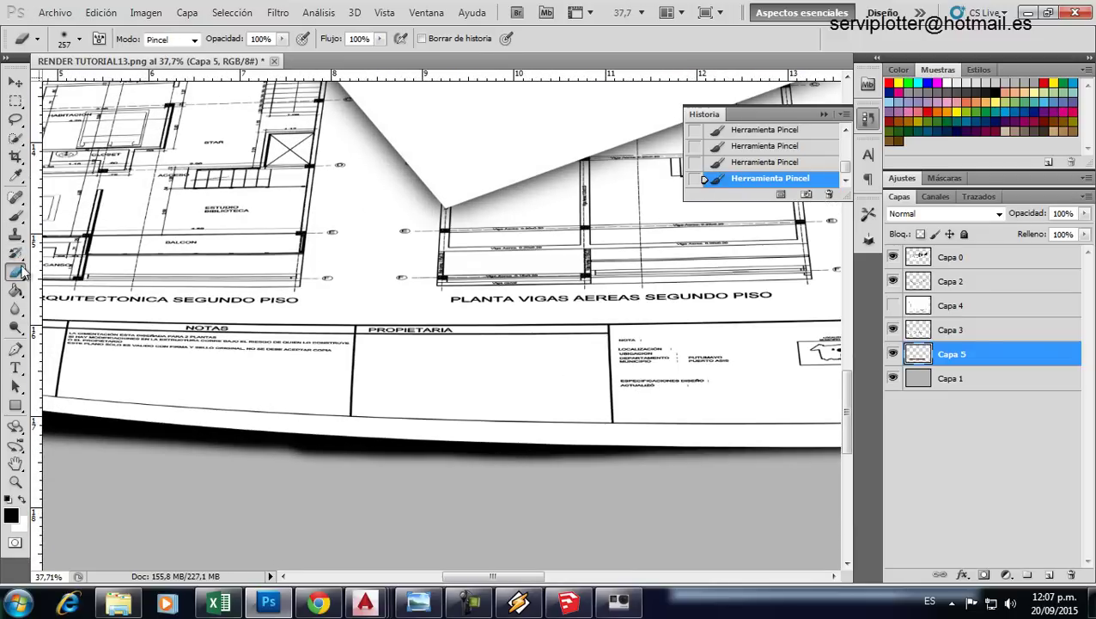
left_click(79, 38)
left_click_drag(144, 83, 92, 82)
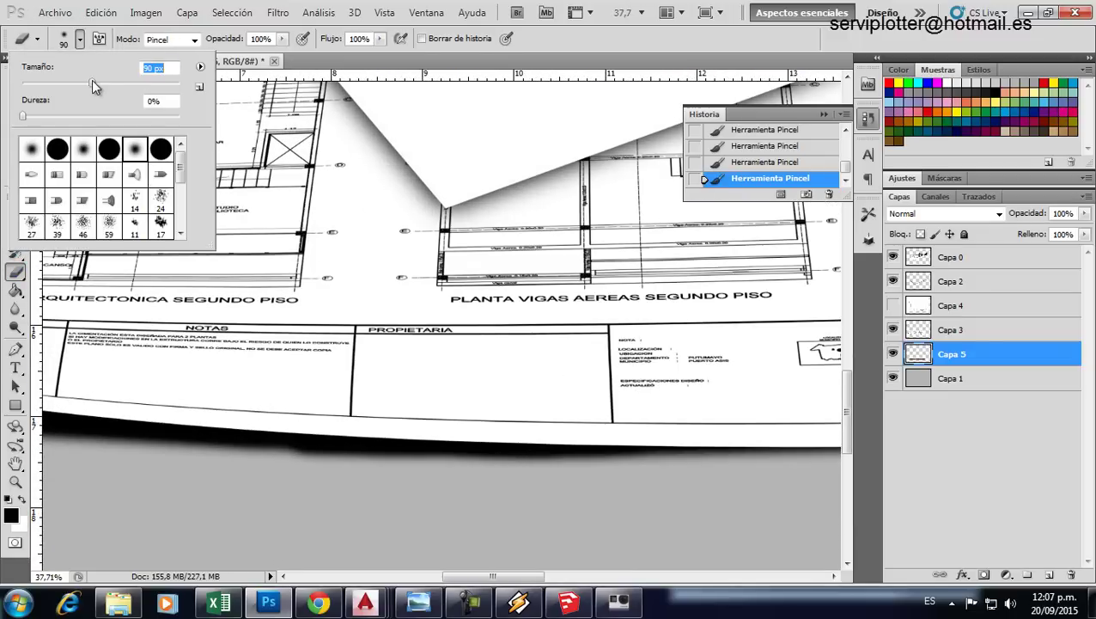
left_click(256, 463)
left_click_drag(320, 462, 604, 472)
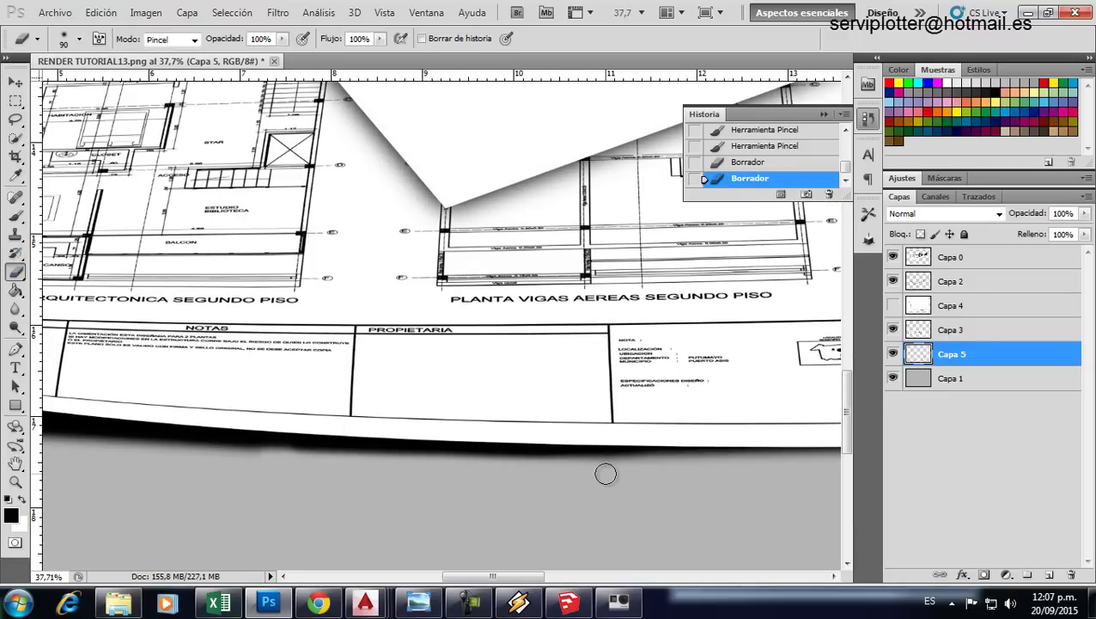
left_click(194, 458, "shift")
scroll(492, 480, "down", 4)
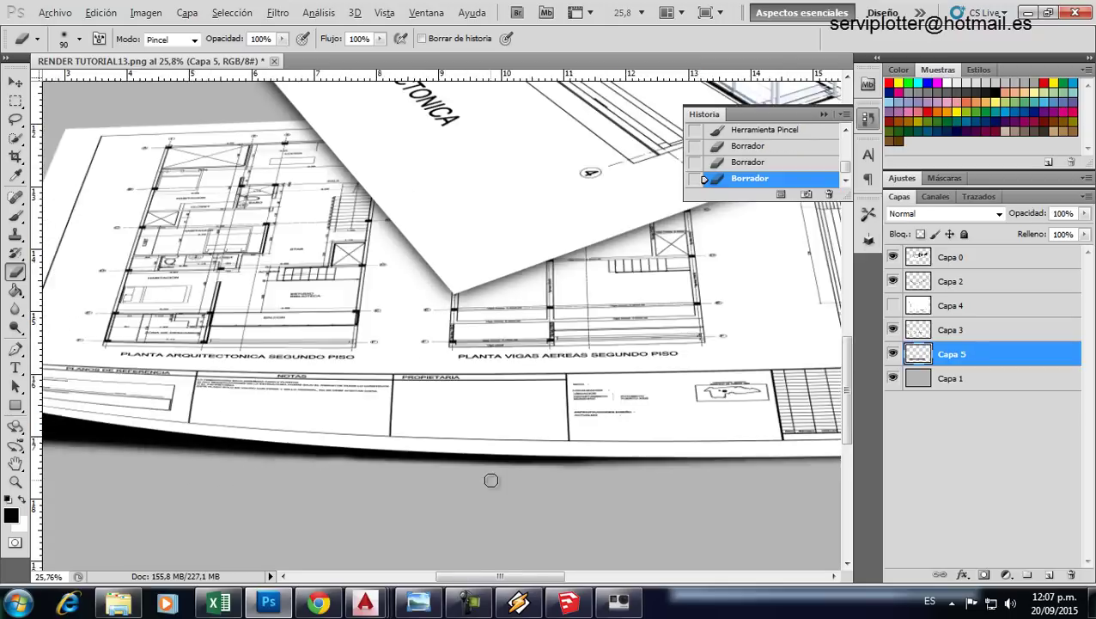
scroll(388, 478, "down", 3)
scroll(211, 429, "up", 1)
scroll(210, 421, "up", 1)
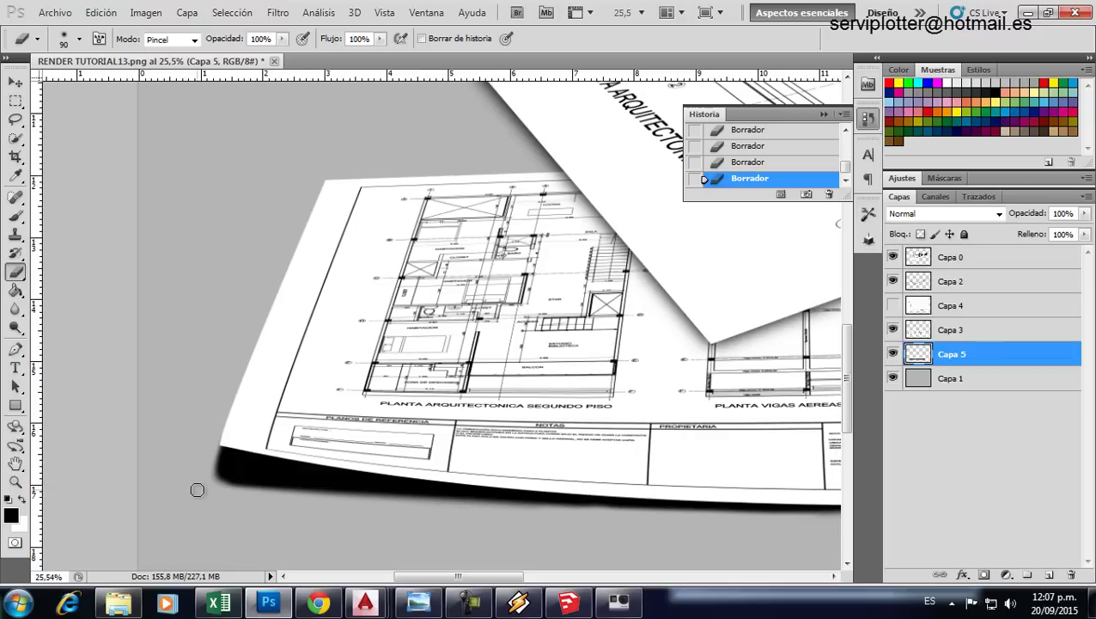
scroll(321, 485, "down", 1)
scroll(391, 469, "down", 1)
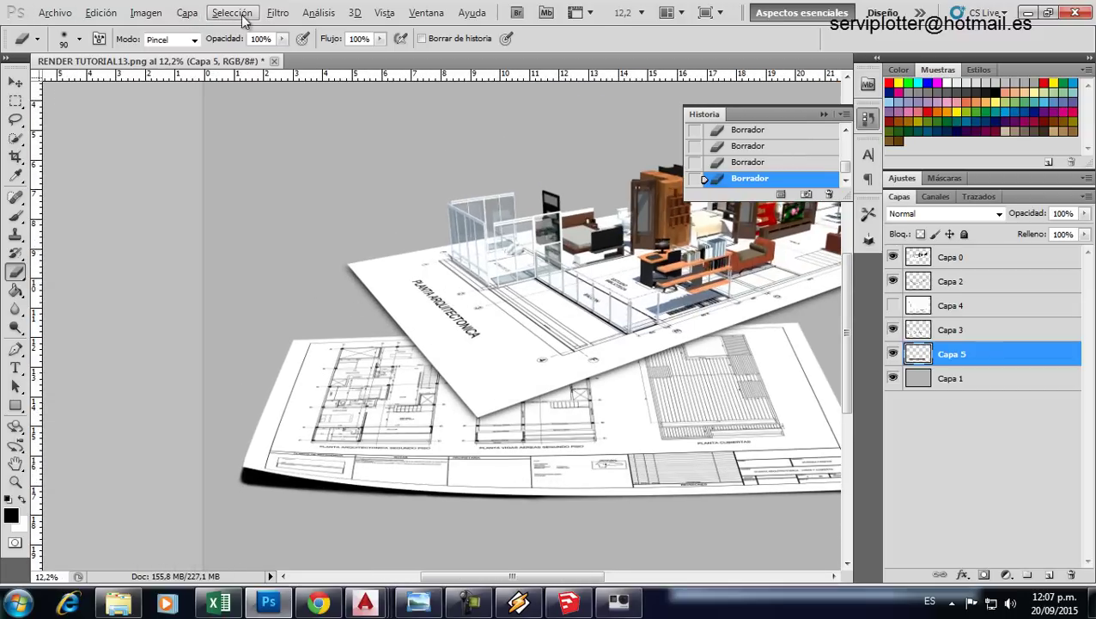
Step: Soften the shadow with a 52.4-pixel Gaussian blur and erase part near the corner
left_click(278, 13)
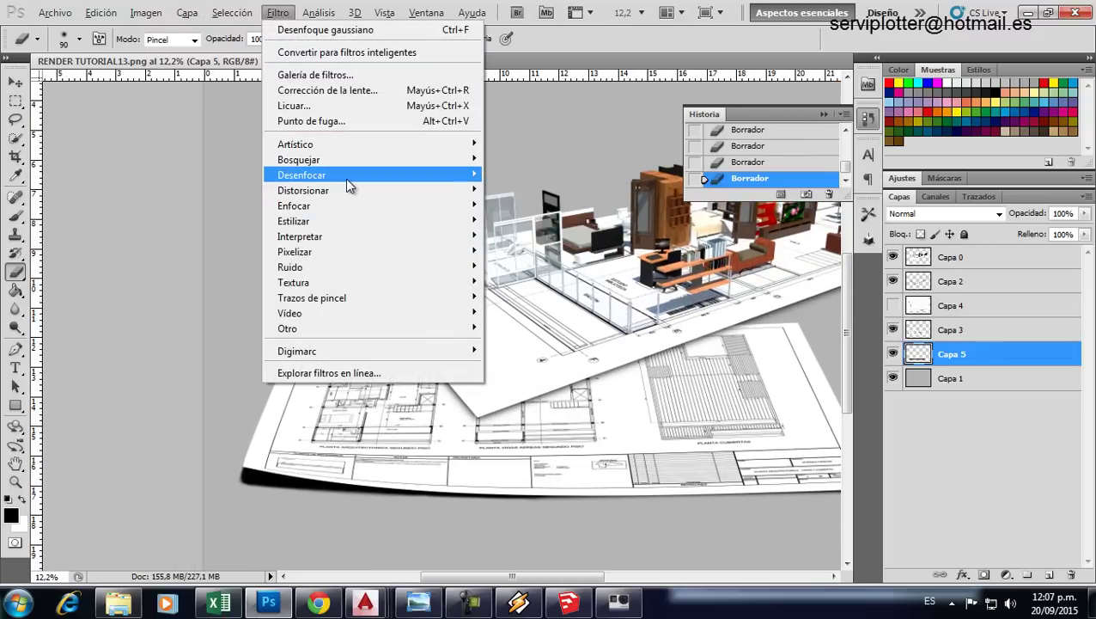
mouse_move(301, 175)
left_click(542, 286)
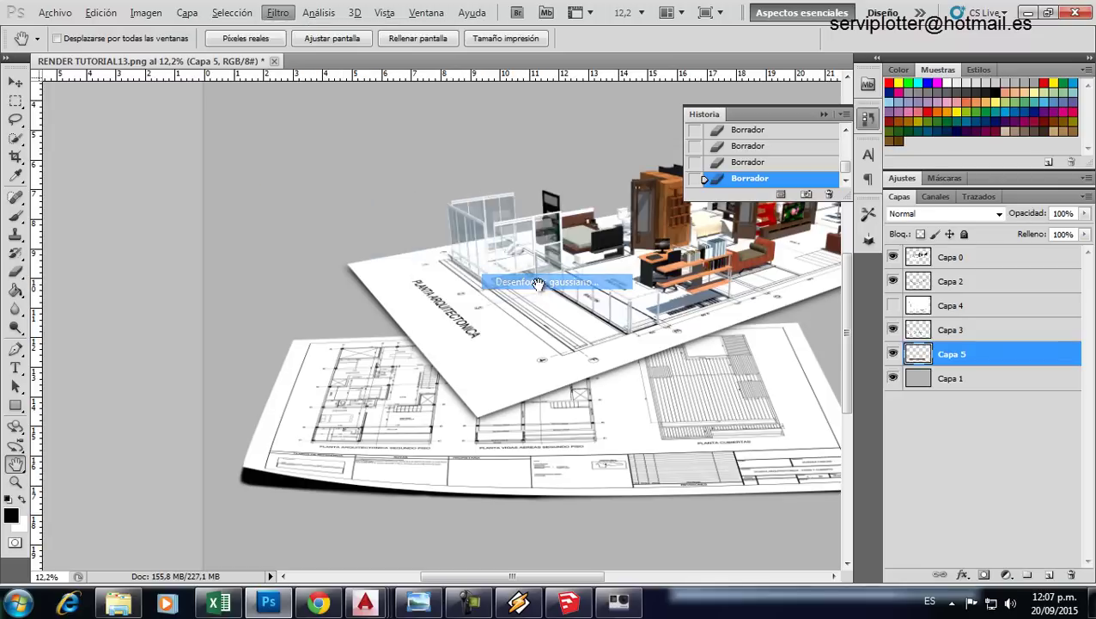
left_click(523, 358)
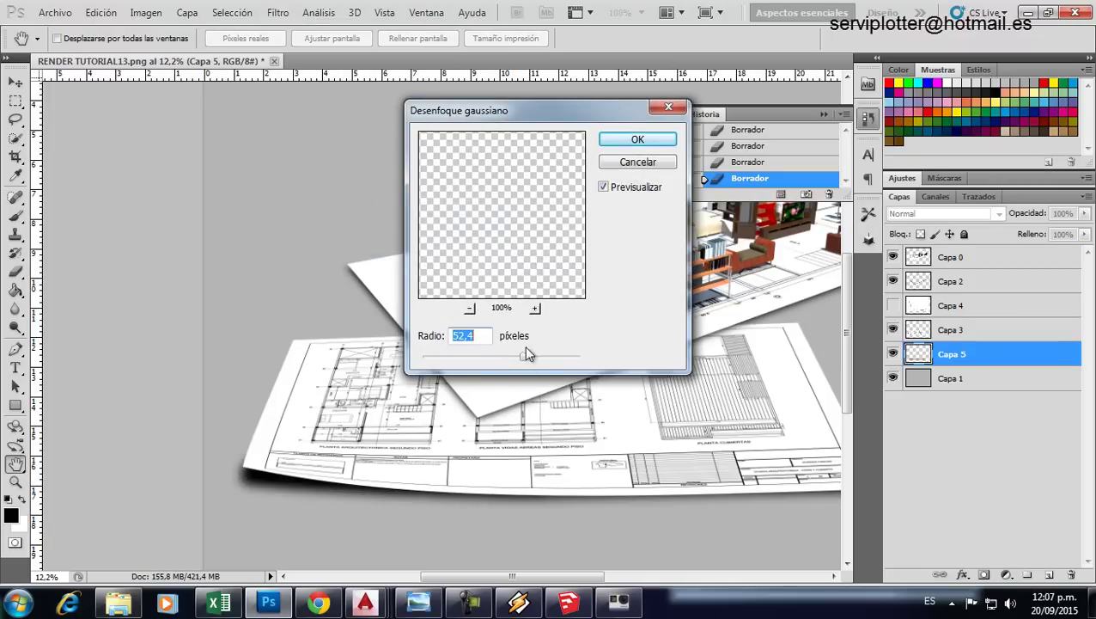
left_click(638, 141)
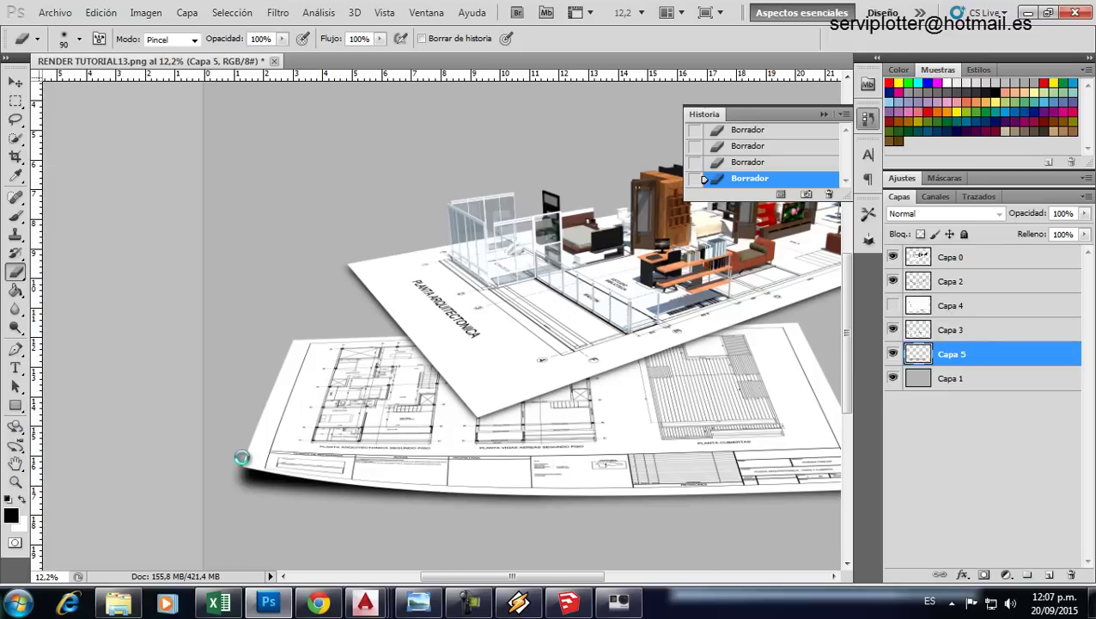
left_click_drag(243, 457, 239, 459)
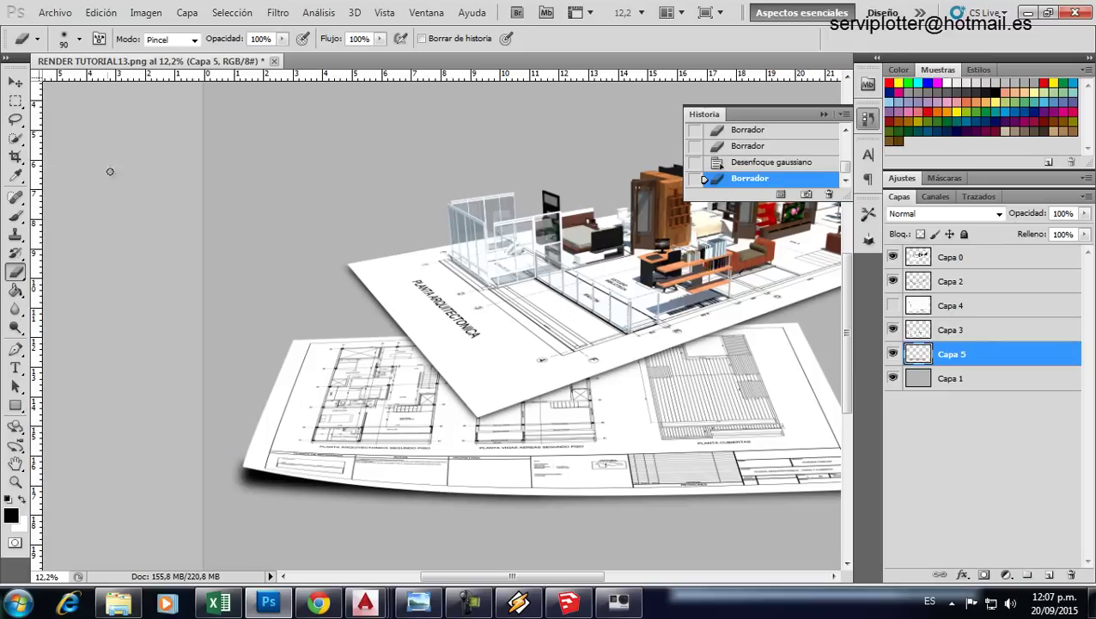
Step: Enlarge the eraser to 185 px and lighten the shadow at the sheet's lower-left corner
left_click(80, 39)
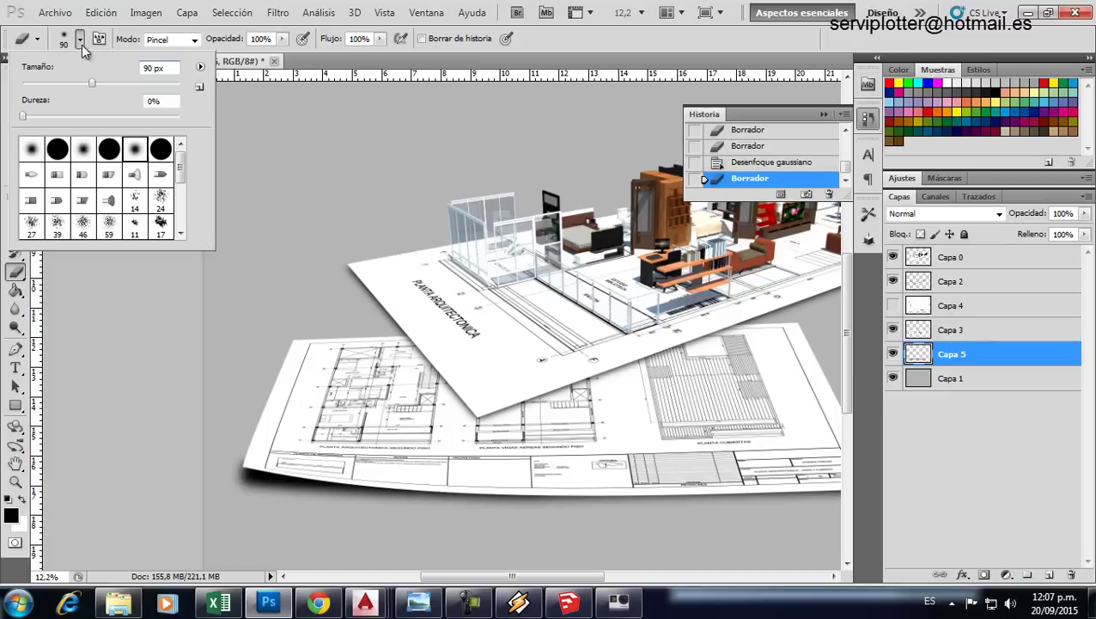
left_click(106, 82)
left_click(134, 83)
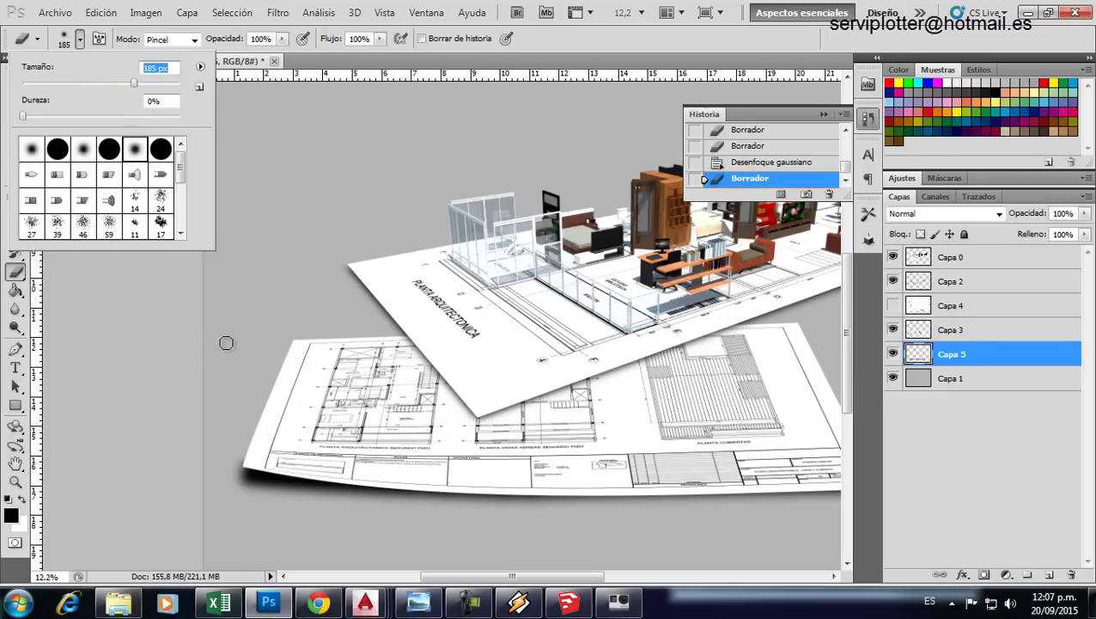
left_click_drag(248, 446, 242, 452)
left_click(227, 480)
scroll(235, 475, "up", 5)
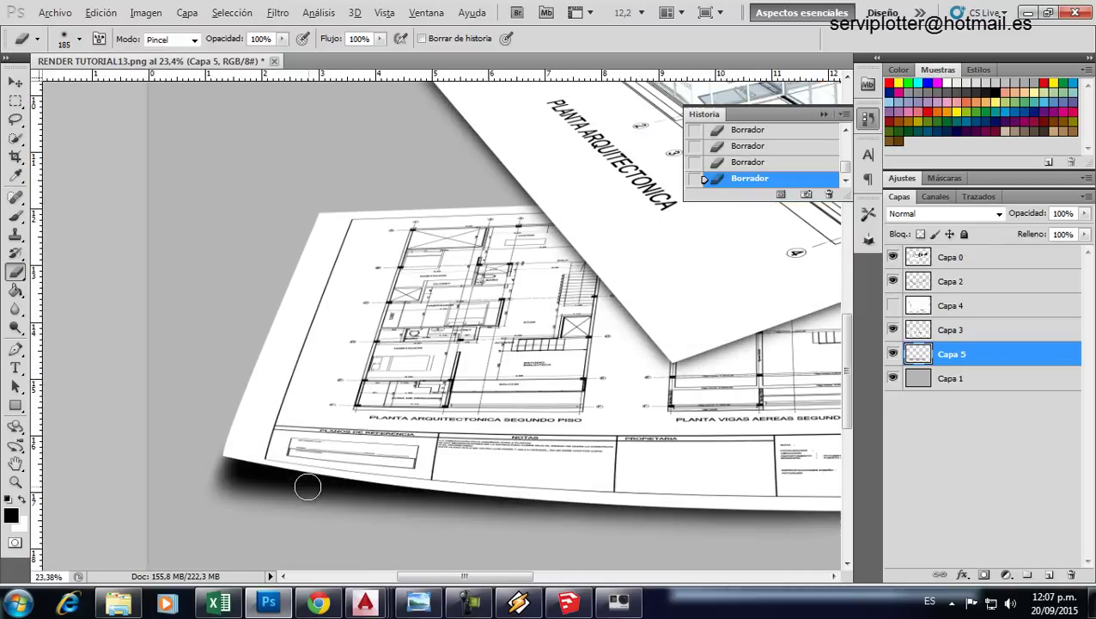
Step: Duplicate Capa 5 as Capa 5 copia and set both layers to 40% opacity
right_click(1008, 357)
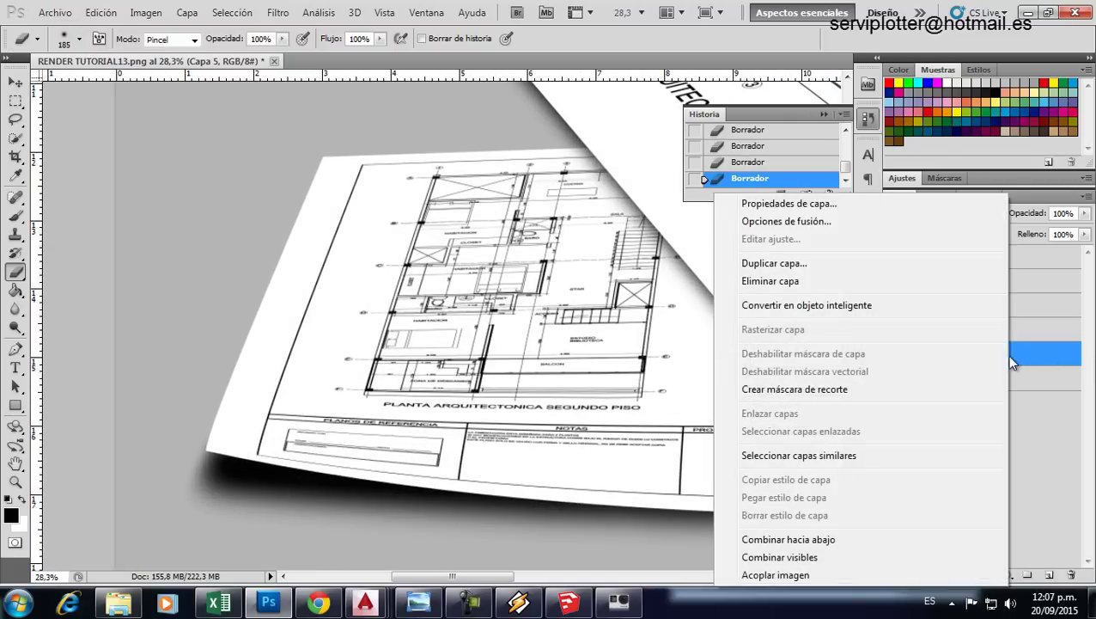
left_click(811, 256)
left_click(690, 179)
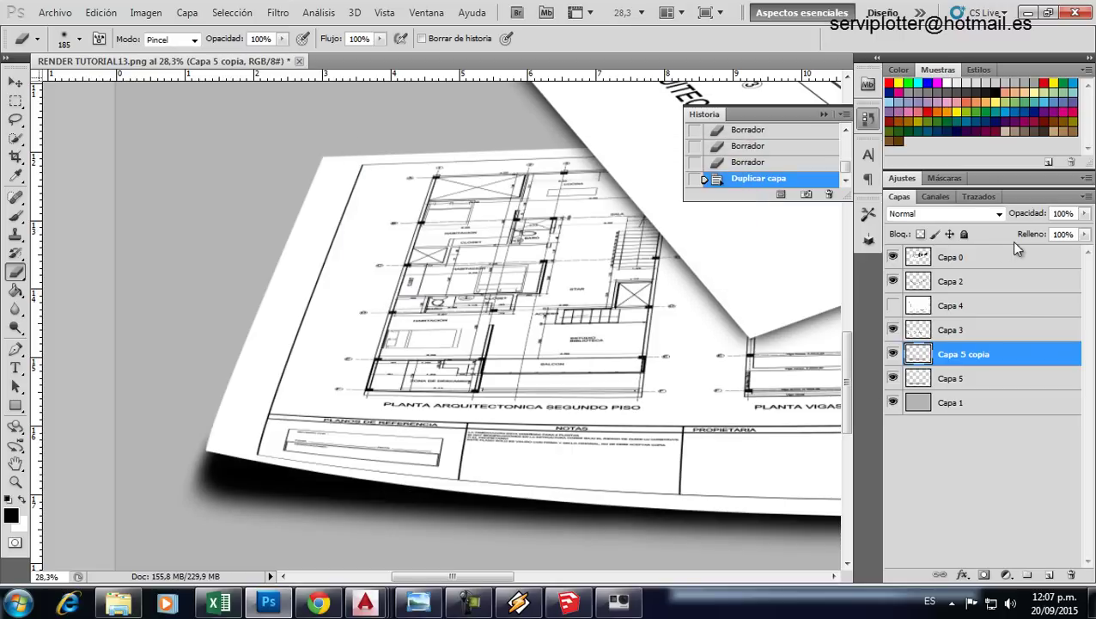
left_click(963, 382)
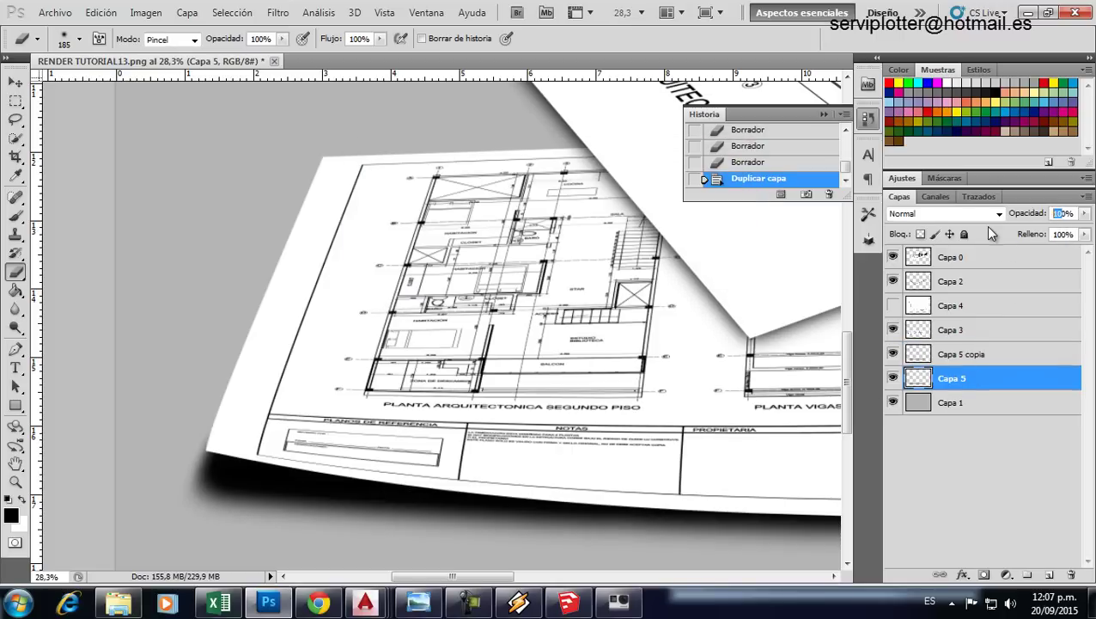
type("40")
left_click(1027, 353)
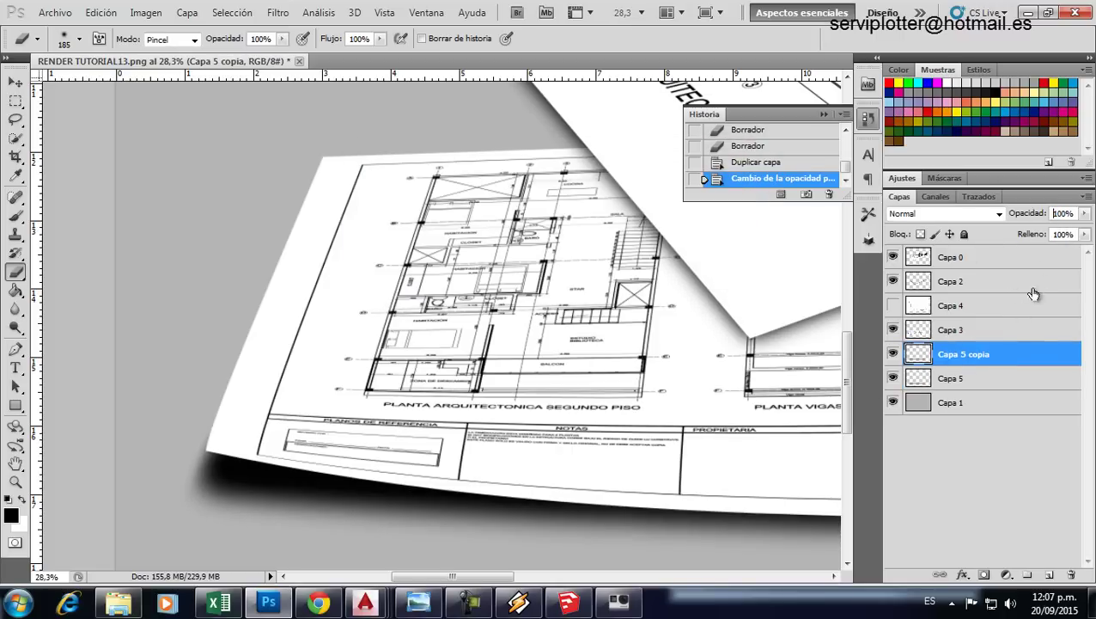
type("40")
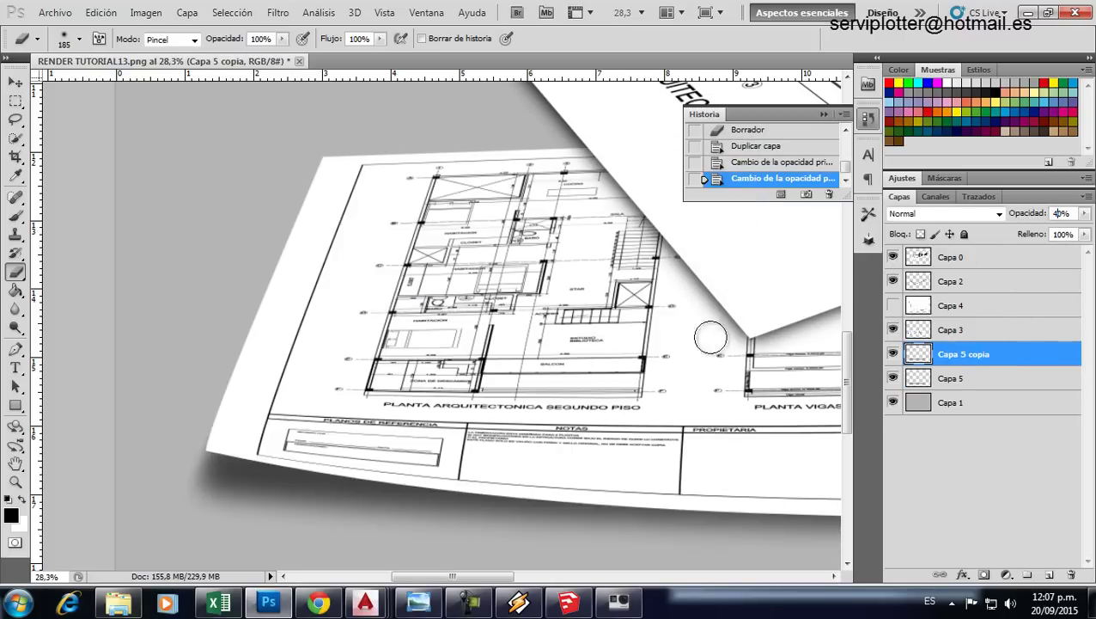
Step: Nudge the shadow copy a few pixels up and to the right
left_click(15, 83)
key("Up")
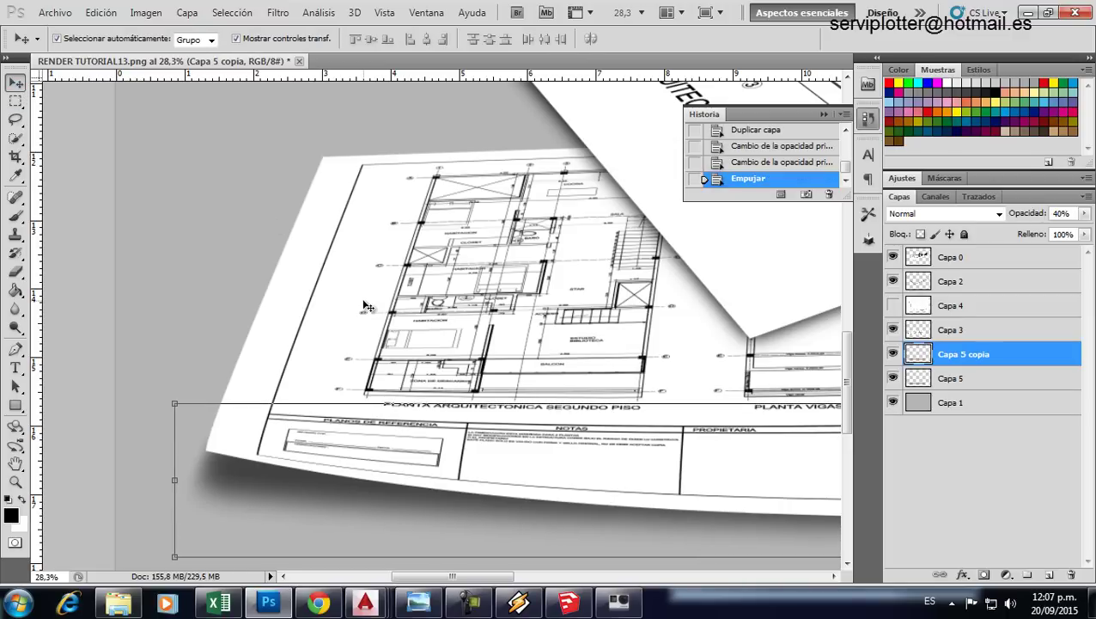
key("Up")
key("Up")
key("Up")
key("Up")
key("Up")
key("Up")
key("Up")
key("Up")
key("Up")
key("Right")
key("Right")
key("Right")
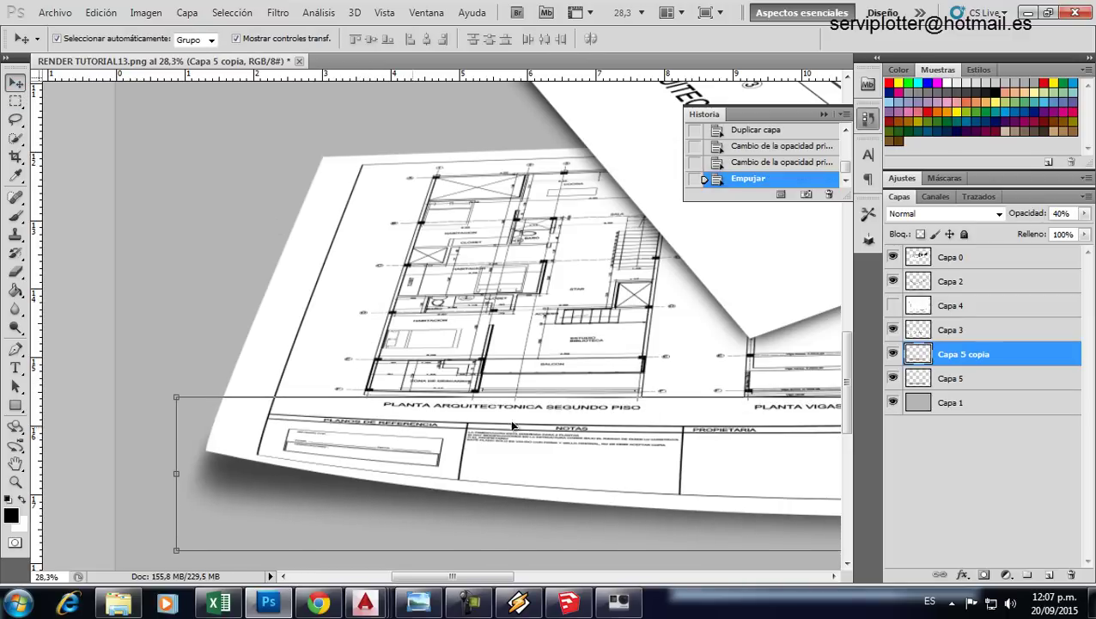
key("Right")
key("Right")
key("Right")
key("Up")
key("Up")
key("Up")
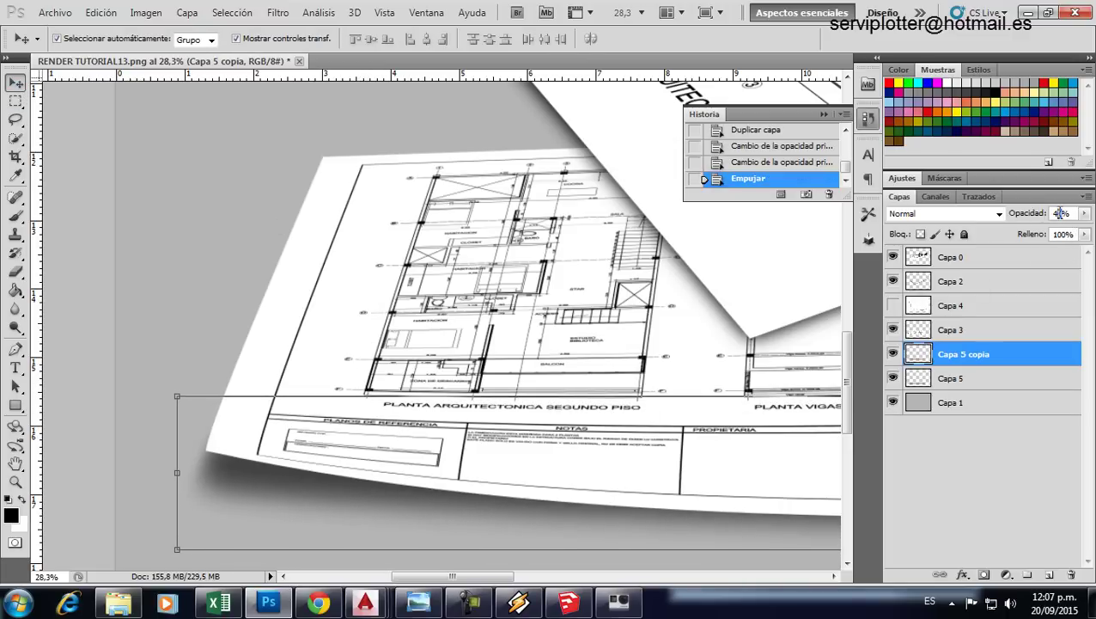
Step: Set Capa 5 copia to 80% opacity and Capa 5 to 30%
type("8")
key("Return")
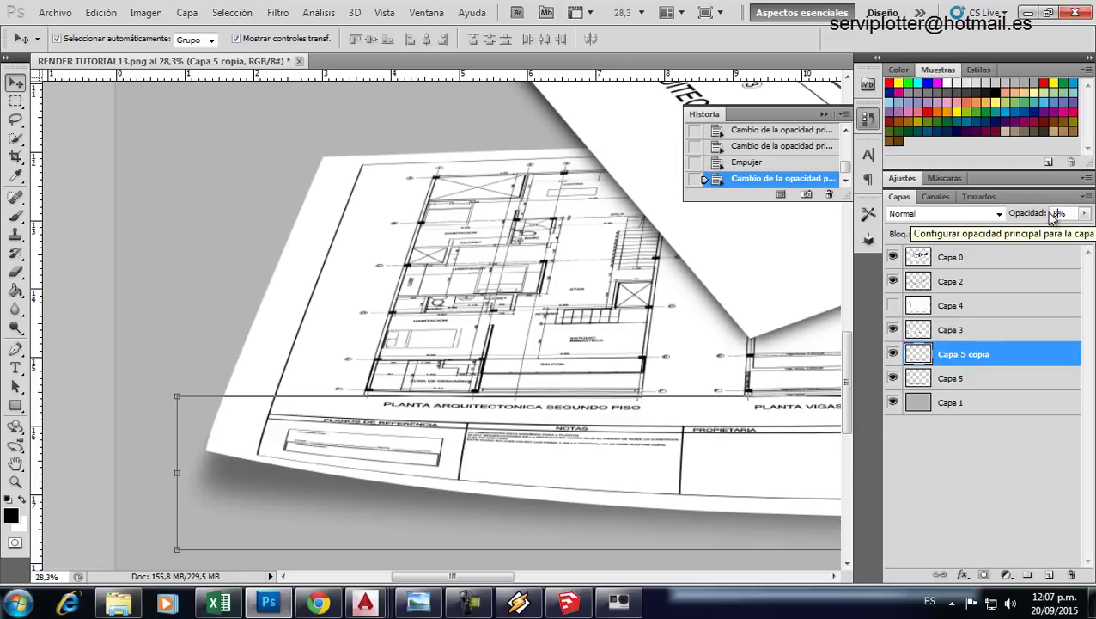
type("0")
key("Return")
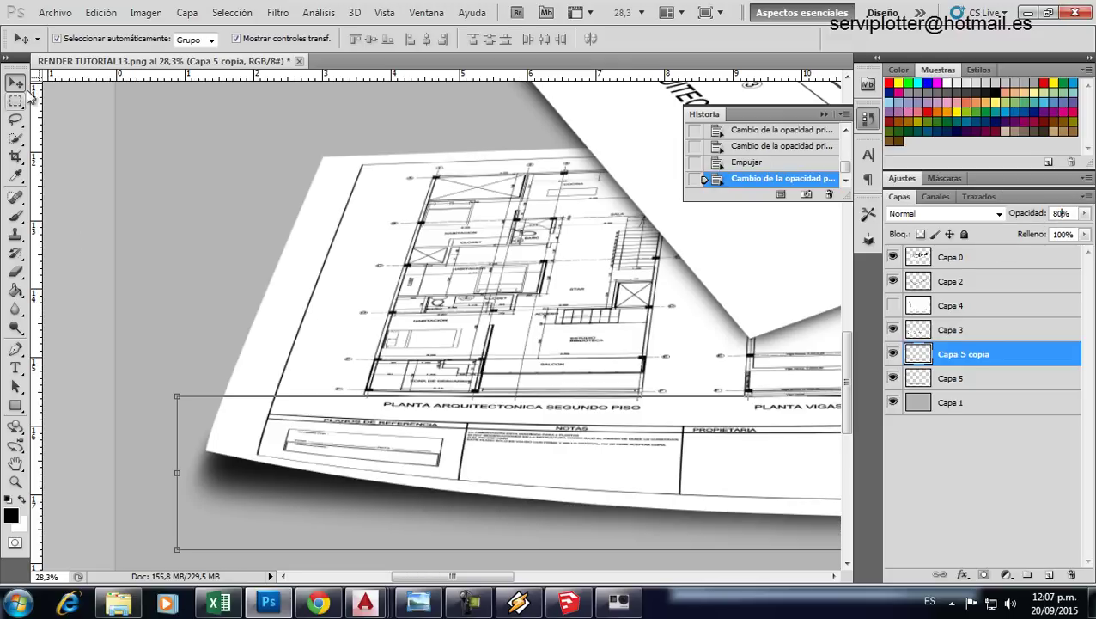
left_click(945, 379)
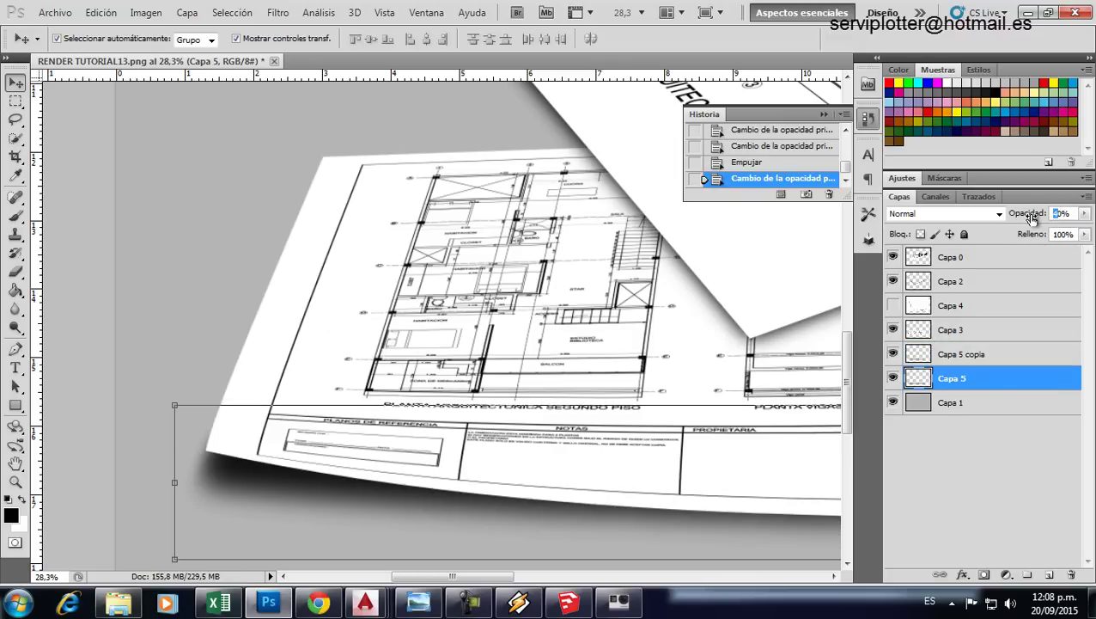
left_click_drag(1031, 218, 1003, 234)
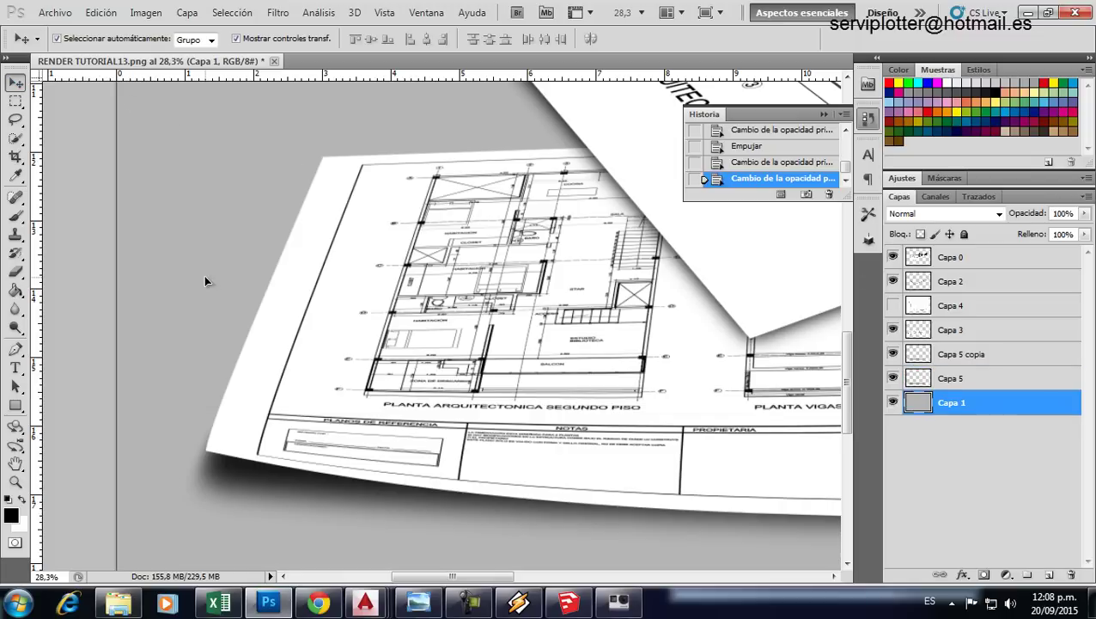
Step: Nudge the stacked plans layer Capa 3 left and down with Shift+arrow keys
scroll(270, 340, "down", 1)
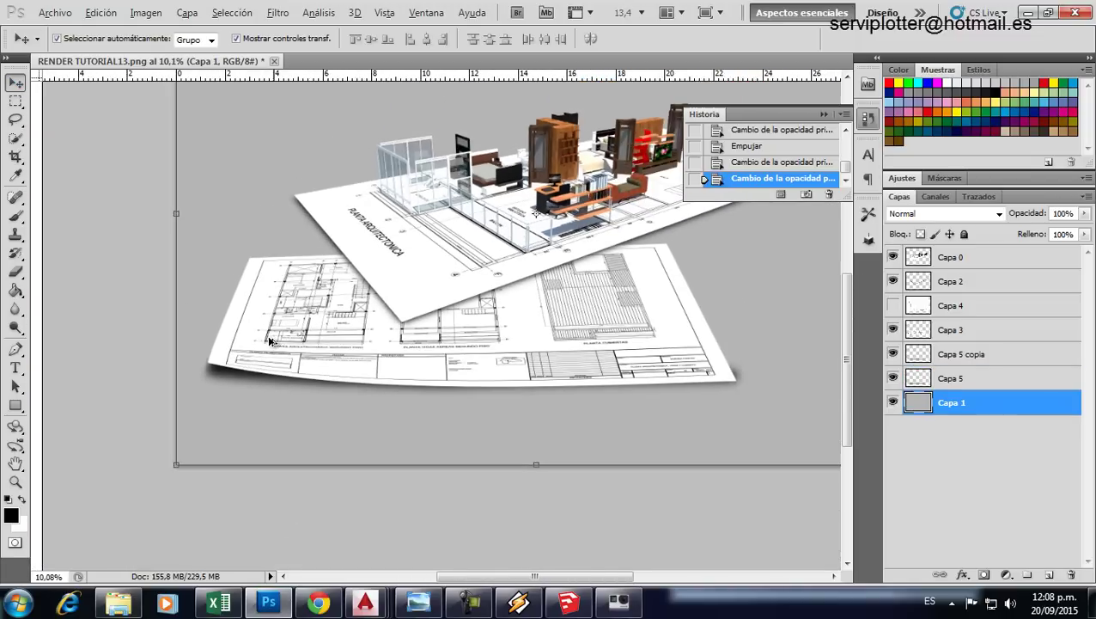
left_click(331, 336)
key("shift+Down")
key("shift+Down")
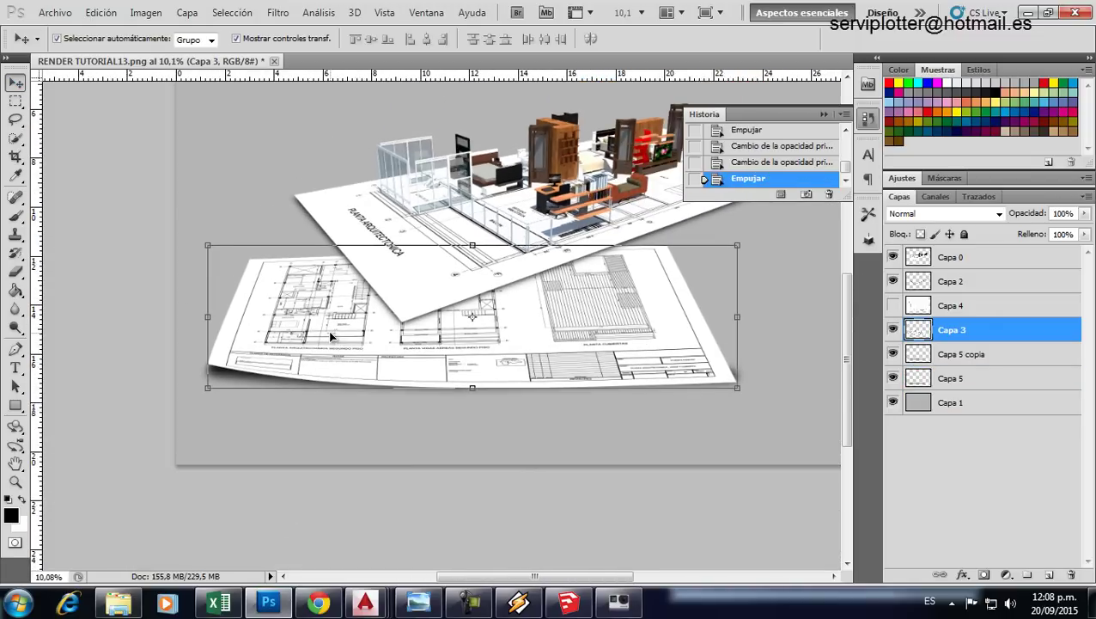
key("shift+Left")
key("shift+Left")
key("shift+Down")
key("shift+Down")
left_click(118, 304)
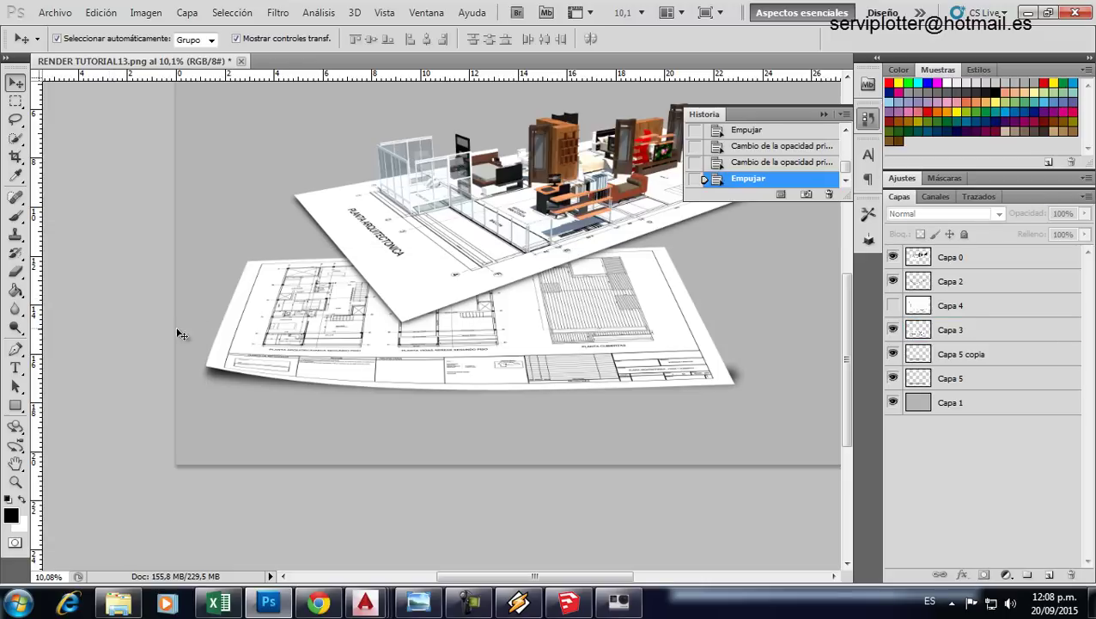
Step: Erase parts of the Capa 5 copia shadow's edge near the sheet corner
scroll(221, 388, "up", 2)
scroll(207, 382, "up", 2)
scroll(223, 378, "up", 2)
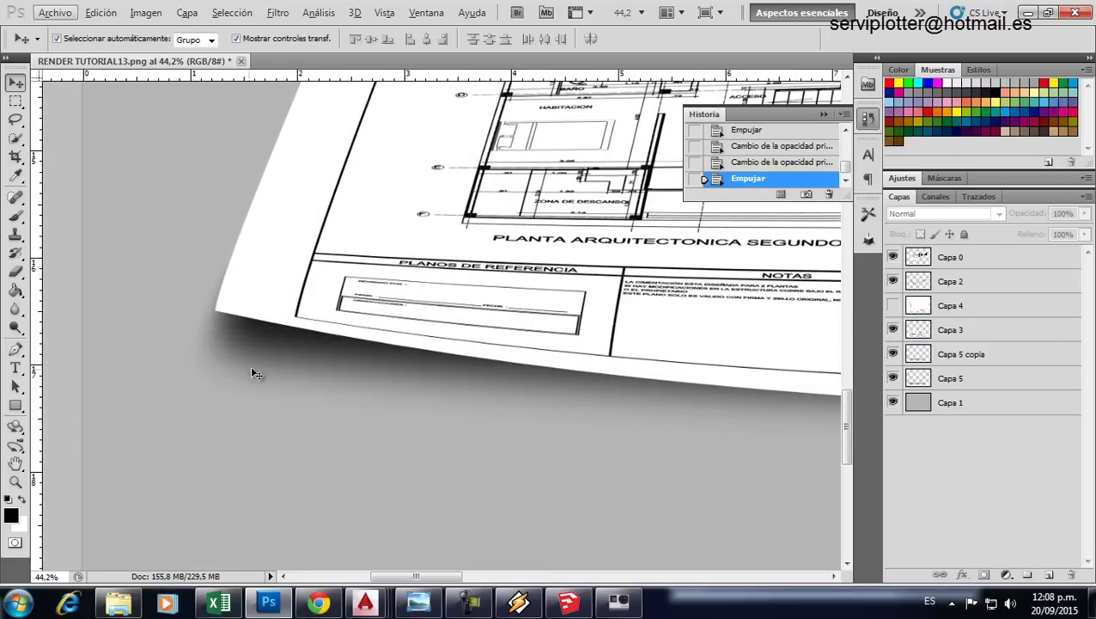
left_click(954, 360)
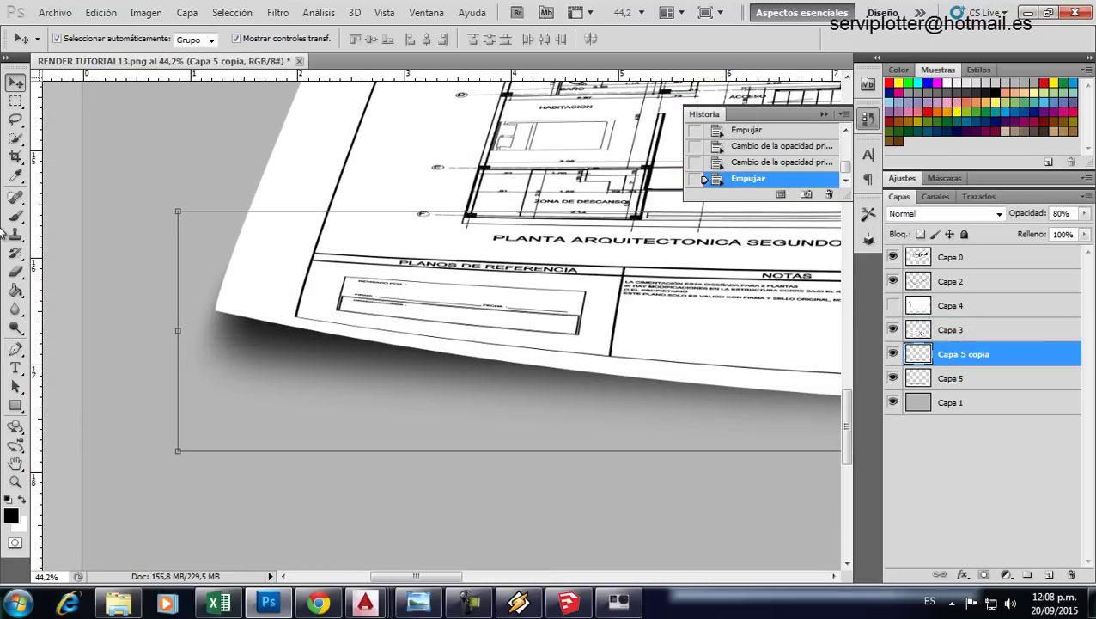
left_click(16, 270)
left_click_drag(404, 416, 159, 364)
left_click(171, 370)
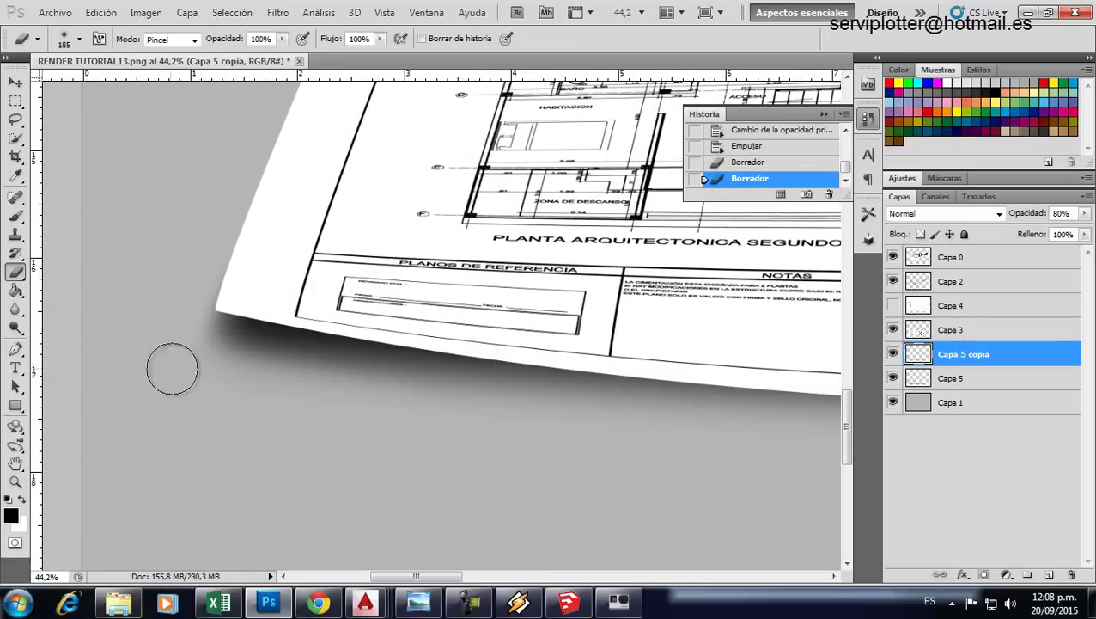
left_click_drag(490, 428, 230, 379)
left_click(185, 370)
Step: Nudge both shadow layers, Capa 5 and Capa 5 copia, left and up
scroll(183, 371, "down", 2)
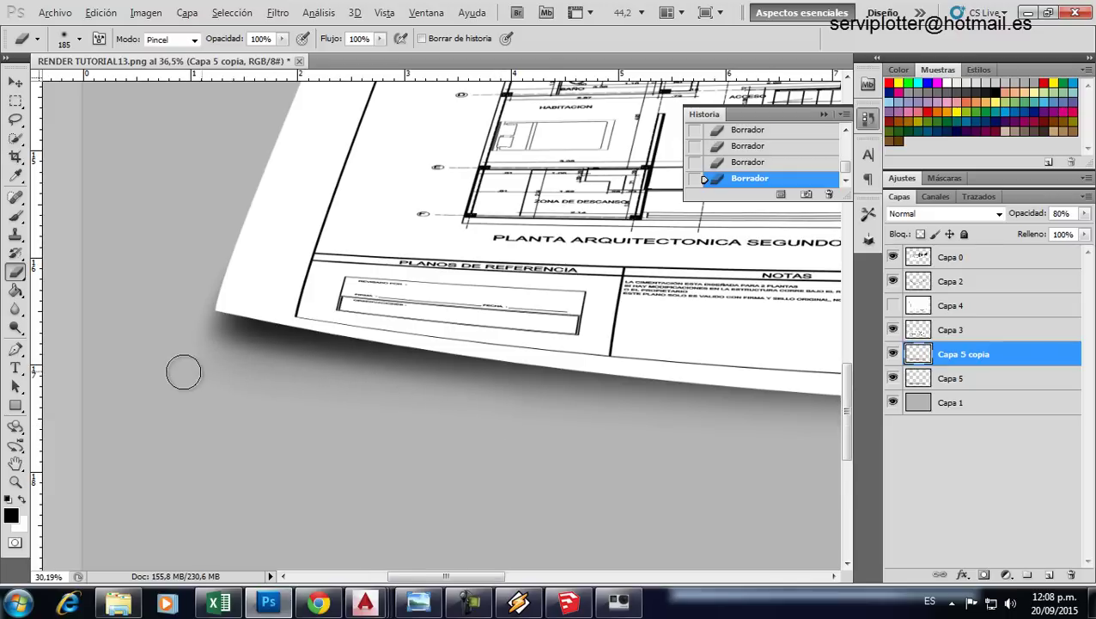
scroll(183, 371, "down", 2)
scroll(185, 357, "down", 1)
scroll(173, 353, "down", 1)
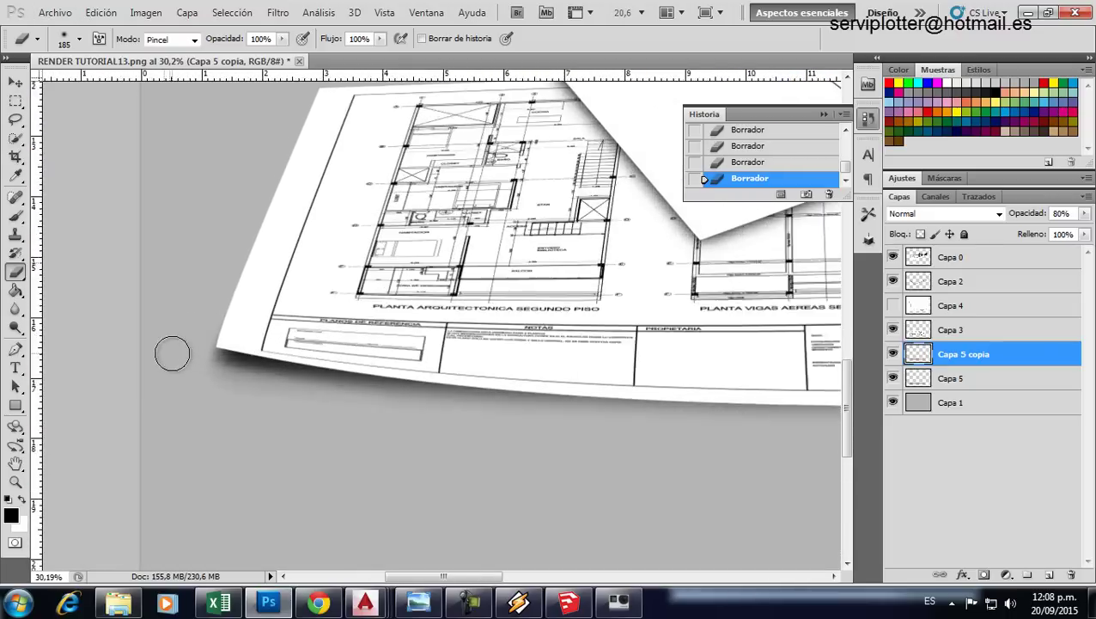
scroll(172, 354, "up", 1)
scroll(202, 348, "up", 1)
key("v")
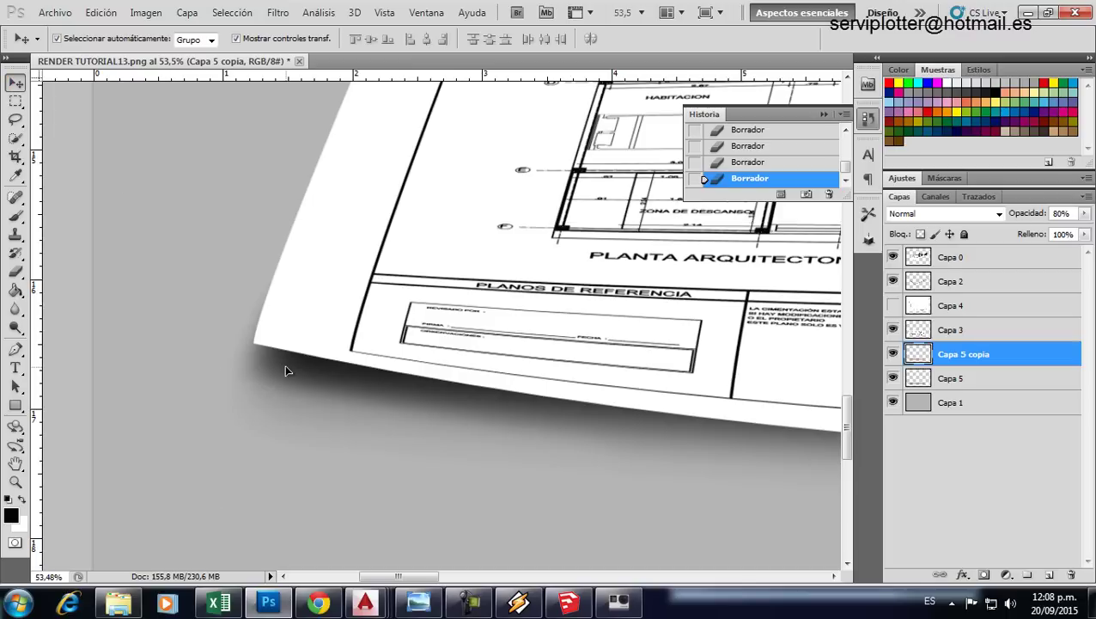
left_click(944, 382, "shift")
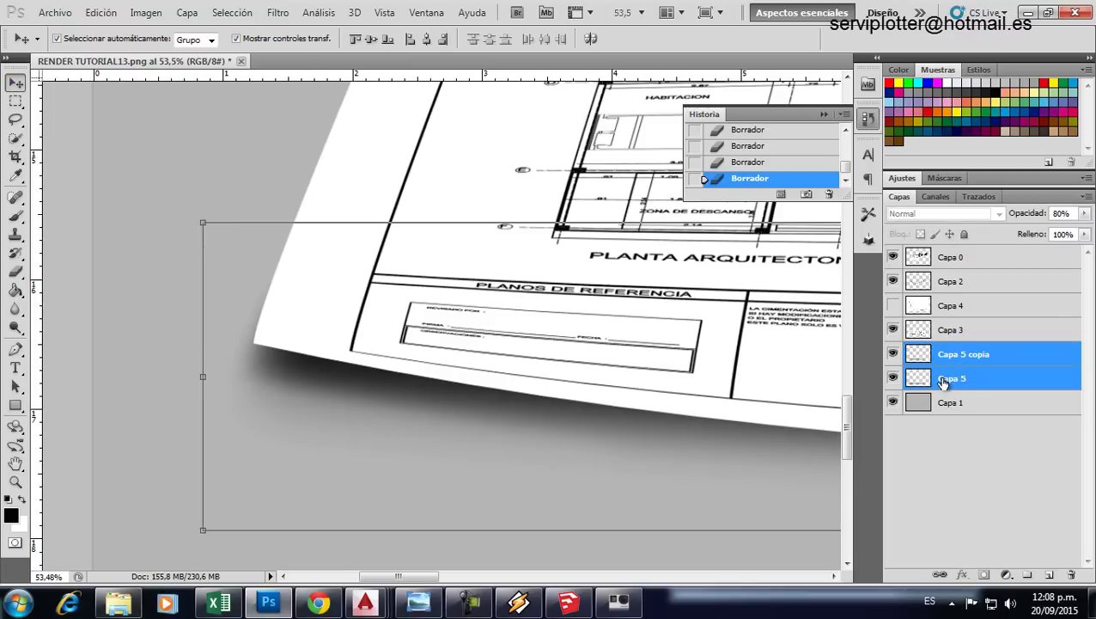
key("Left")
key("Left")
key("Left")
key("Up")
key("Up")
key("Up")
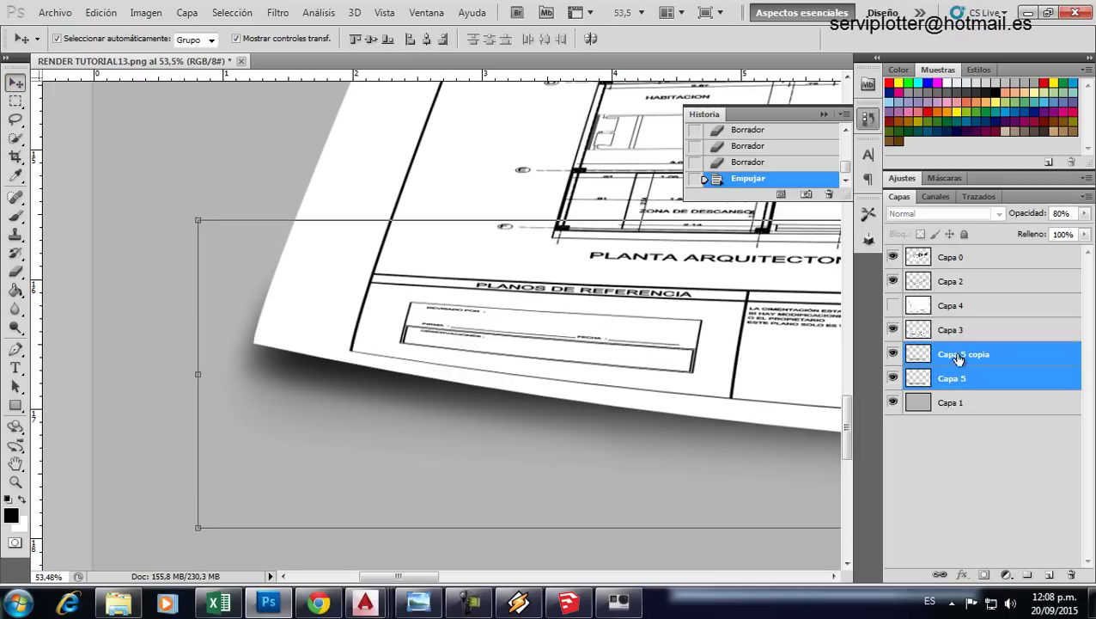
Step: Erase the Capa 5 copia shadow edge along the sheet's lower-left corner
left_click(958, 359)
left_click(16, 268)
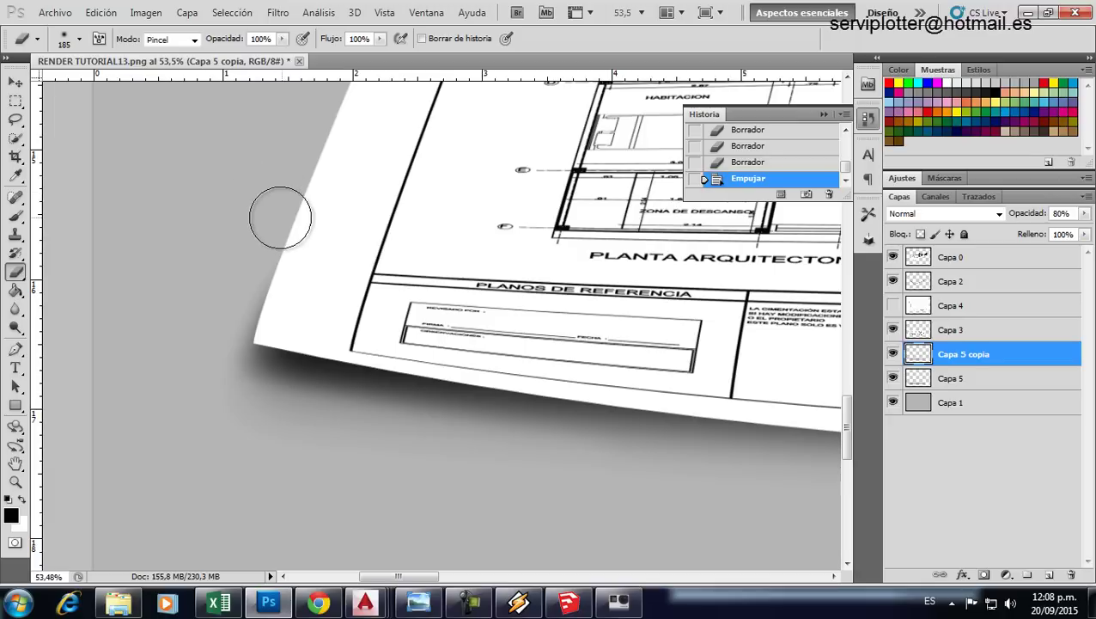
mouse_move(245, 234)
left_mouse_down()
mouse_move(196, 367)
mouse_move(225, 301)
mouse_move(202, 384)
left_mouse_up()
left_click(950, 379)
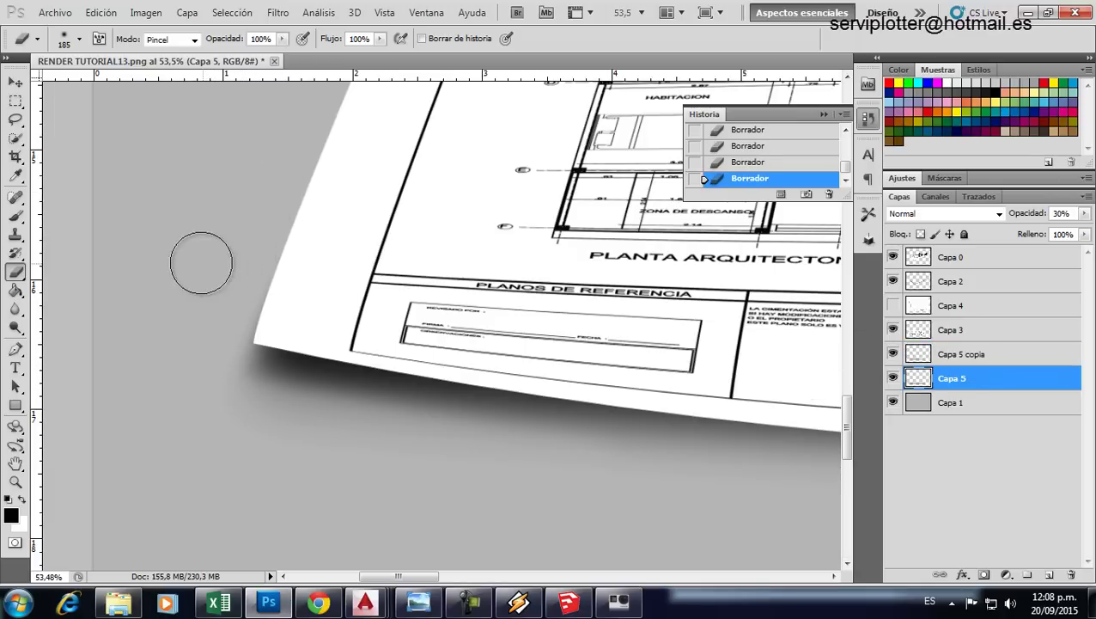
scroll(147, 343, "down", 2)
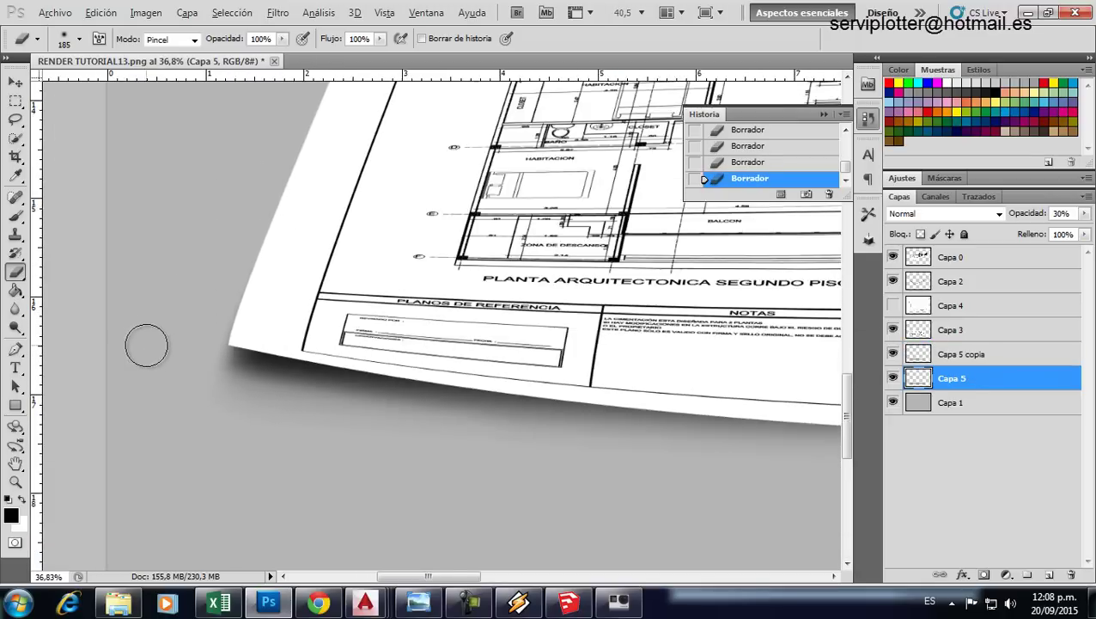
scroll(147, 343, "down", 3)
scroll(147, 343, "down", 3)
scroll(147, 342, "down", 2)
scroll(550, 464, "up", 1)
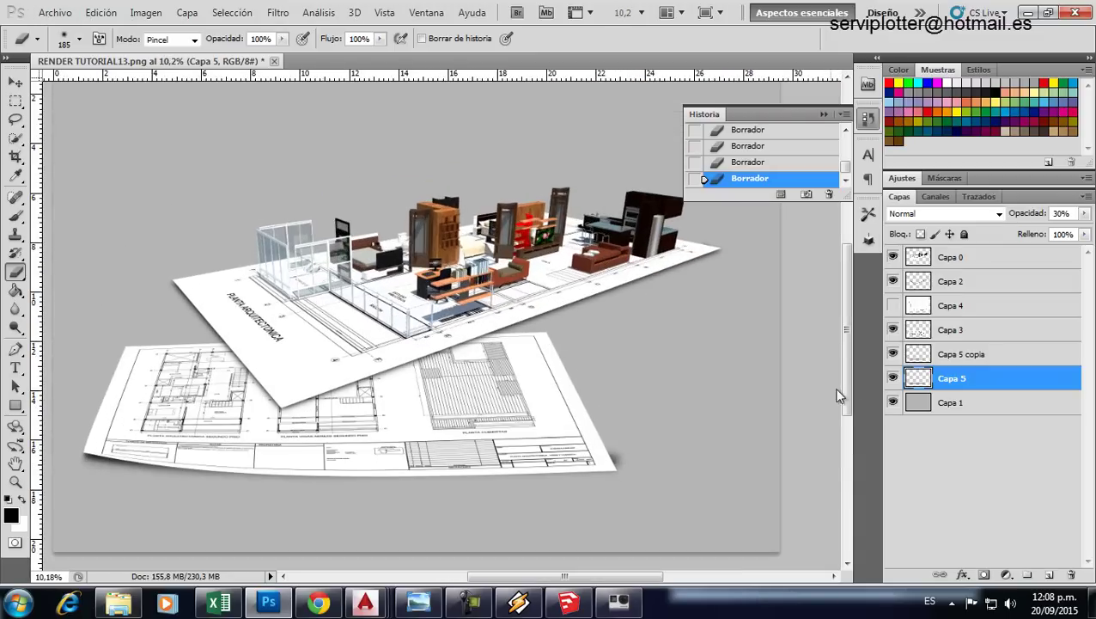
left_click(935, 356)
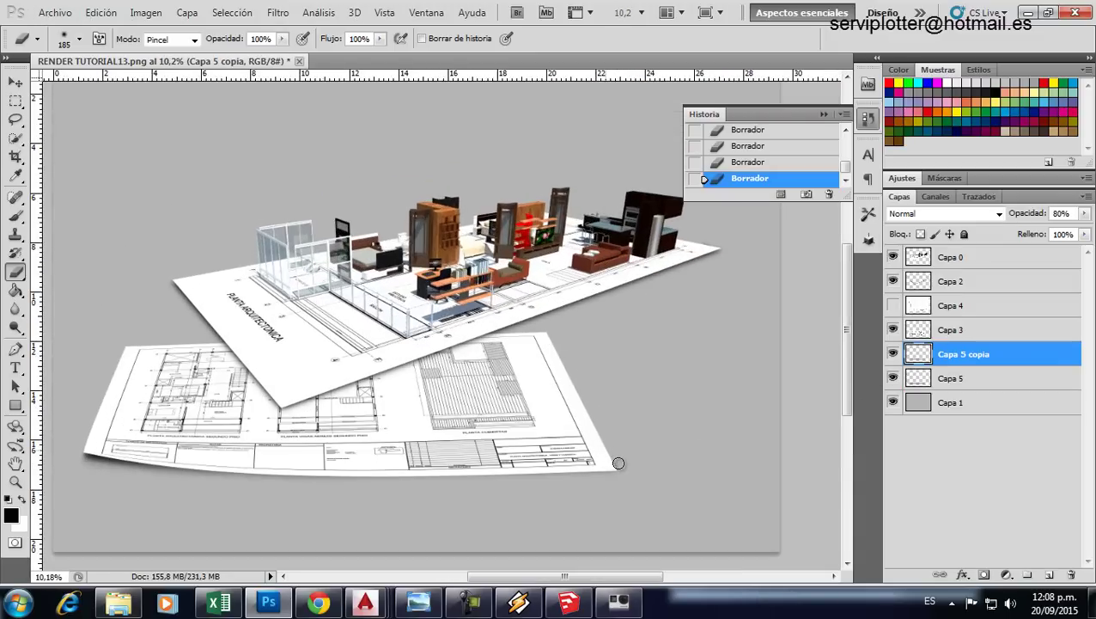
scroll(624, 464, "down", 1)
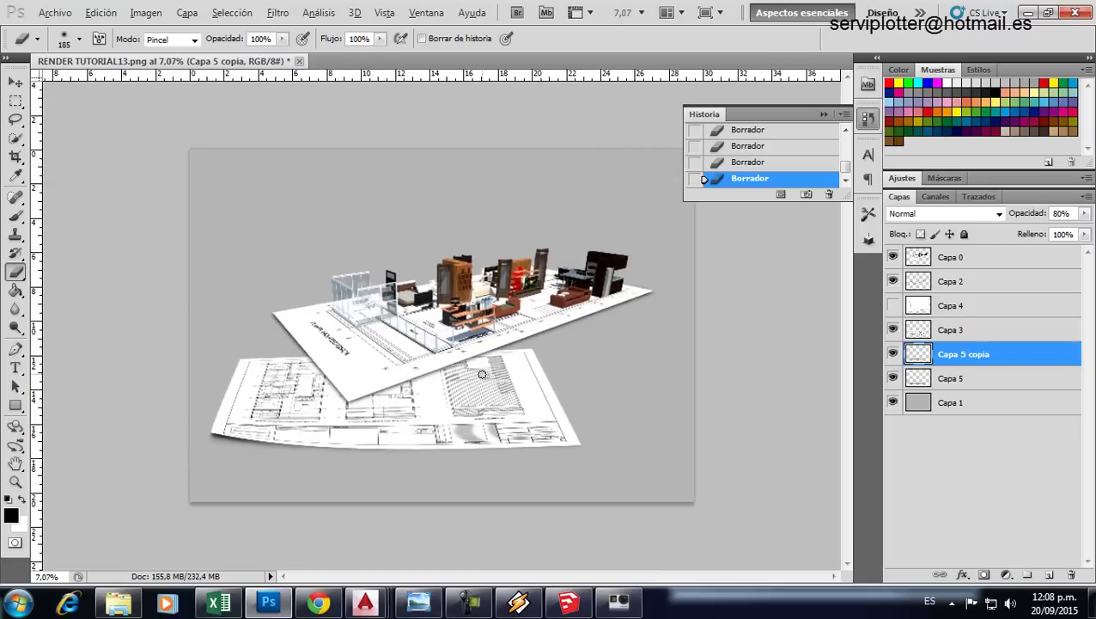
Step: Turn on the hidden Capa 4 plan sheet and select it with the Move tool
scroll(601, 102, "up", 1)
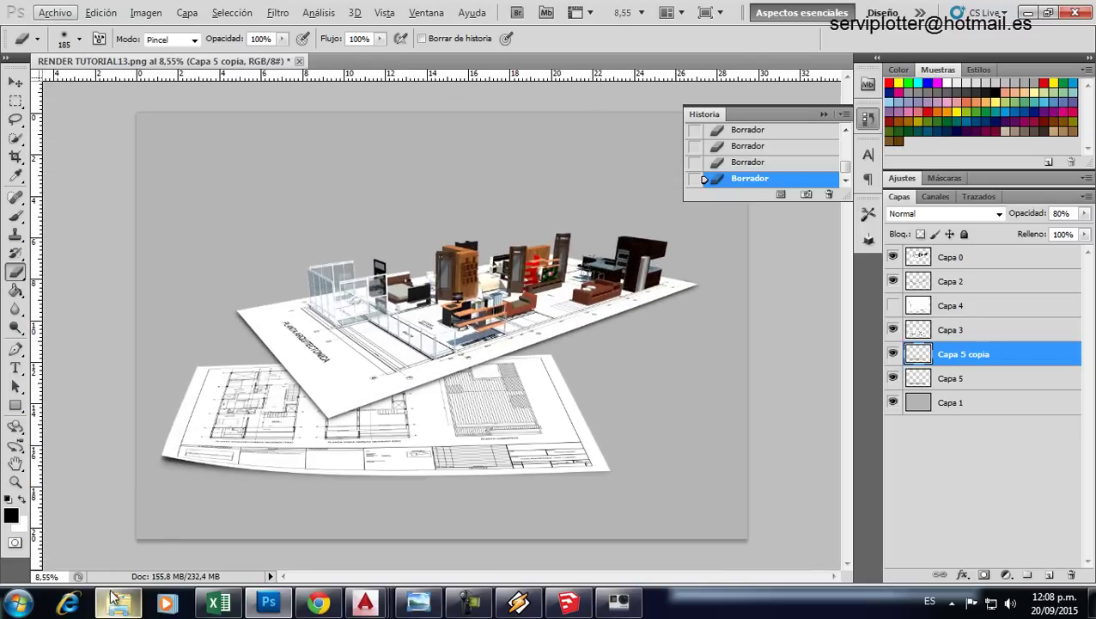
left_click(894, 305)
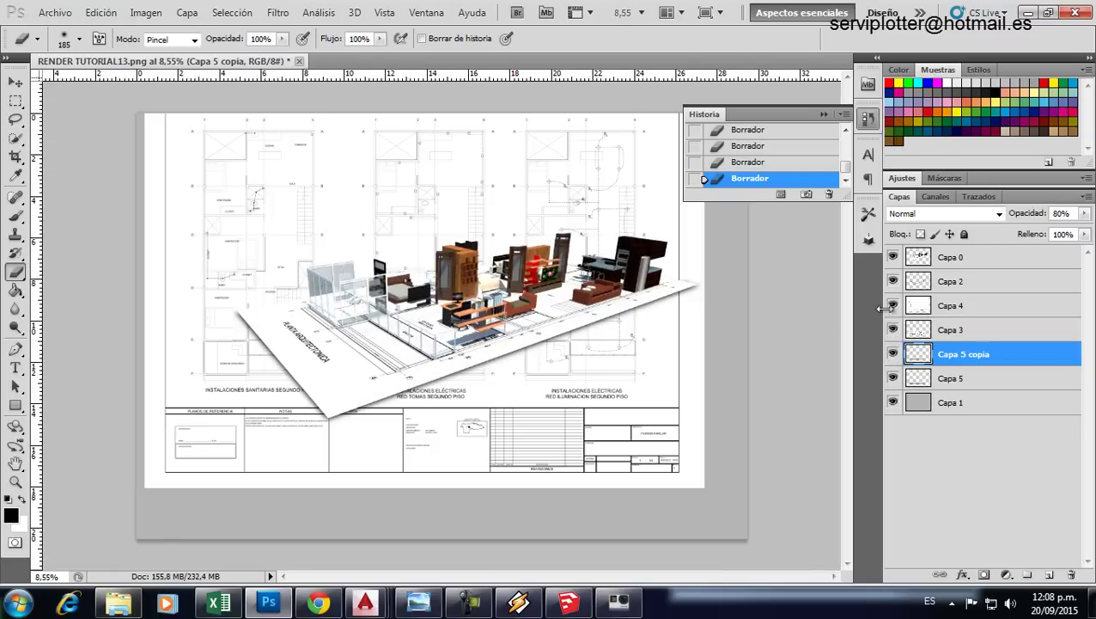
key("v")
left_click(156, 122)
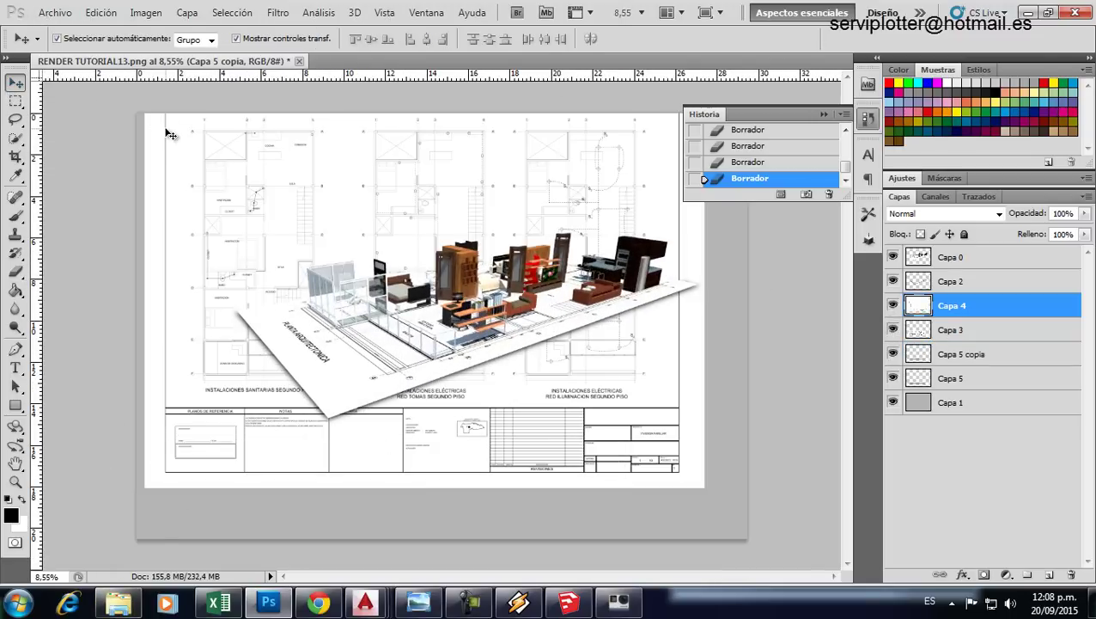
Step: Try scaling, rotating and warping Capa 4, then cancel to keep it flat and full size
left_click_drag(175, 119, 382, 262)
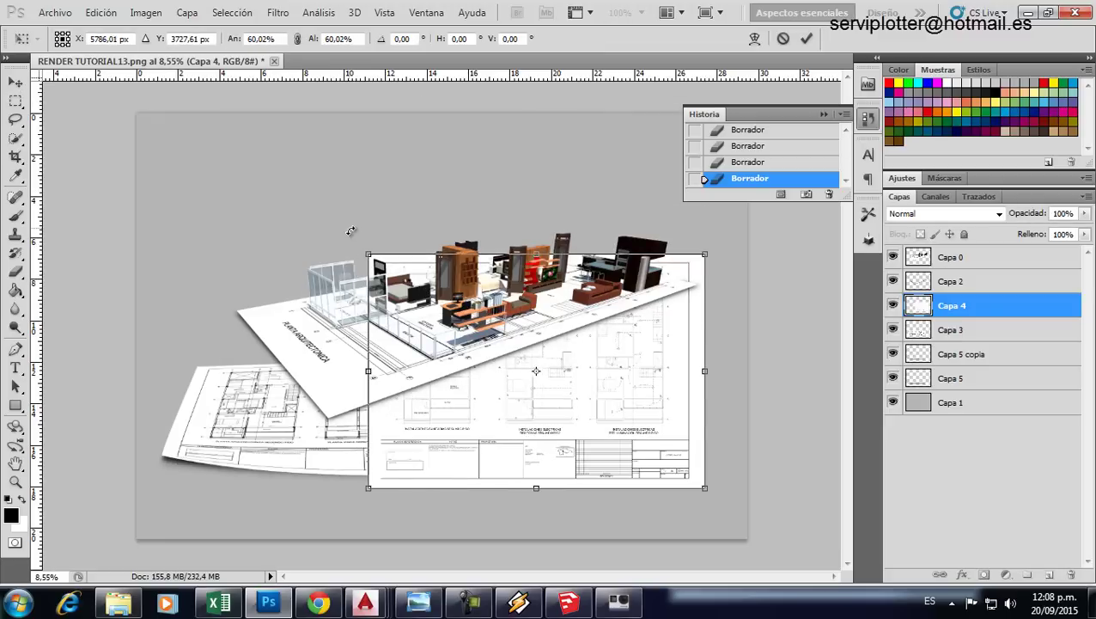
left_click_drag(436, 284, 628, 272)
mouse_move(536, 203)
left_mouse_down()
mouse_move(536, 374)
mouse_move(575, 329)
left_mouse_up()
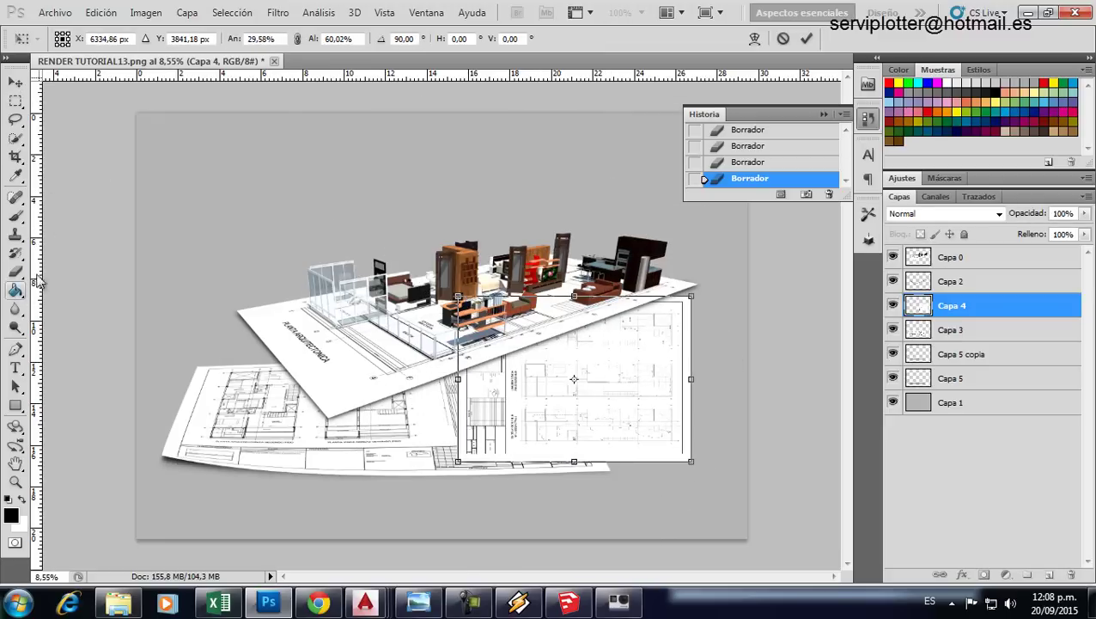
left_click(100, 12)
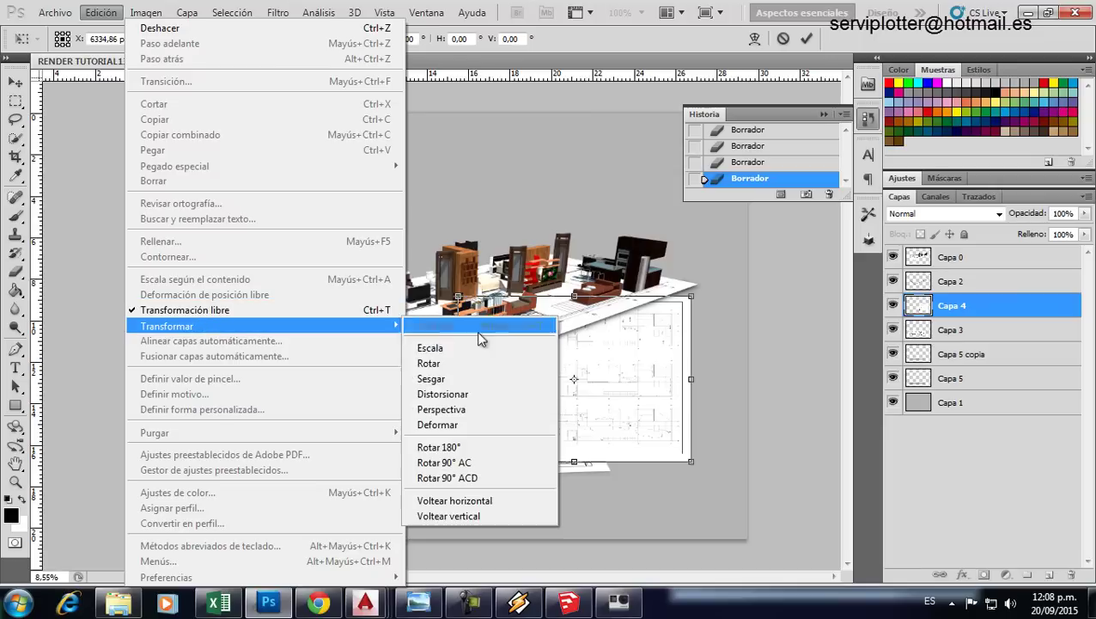
mouse_move(167, 325)
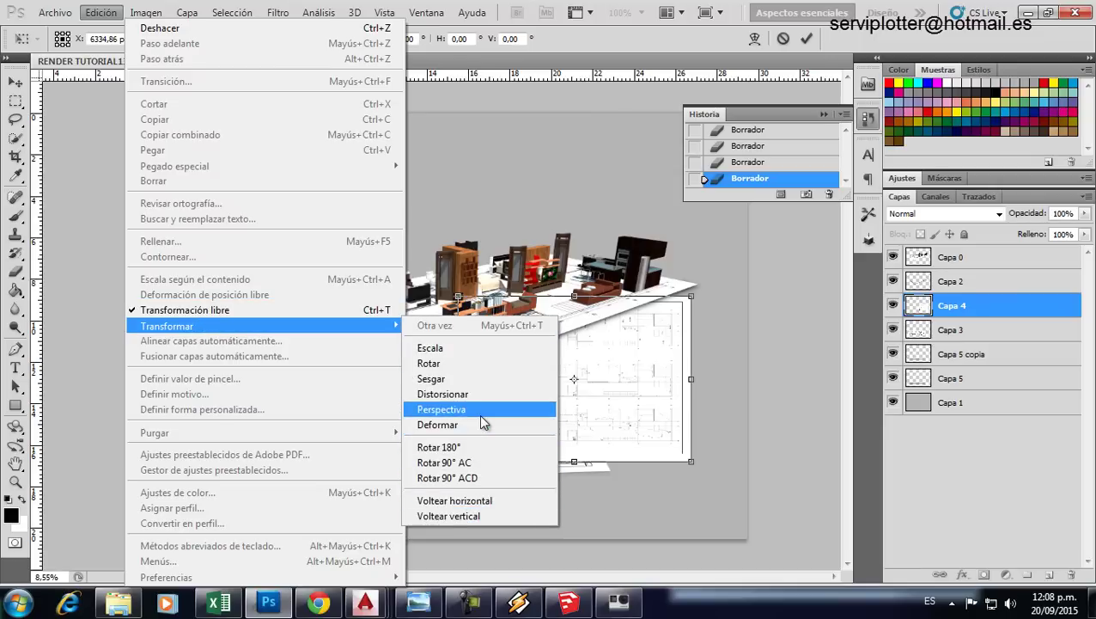
left_click(438, 424)
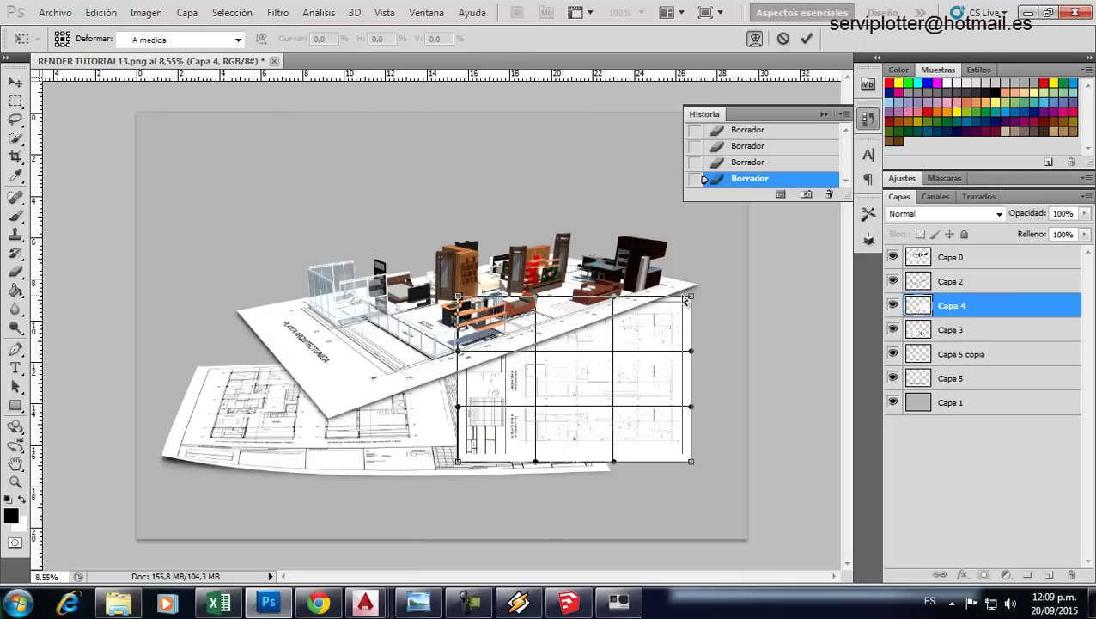
left_click_drag(693, 305, 658, 291)
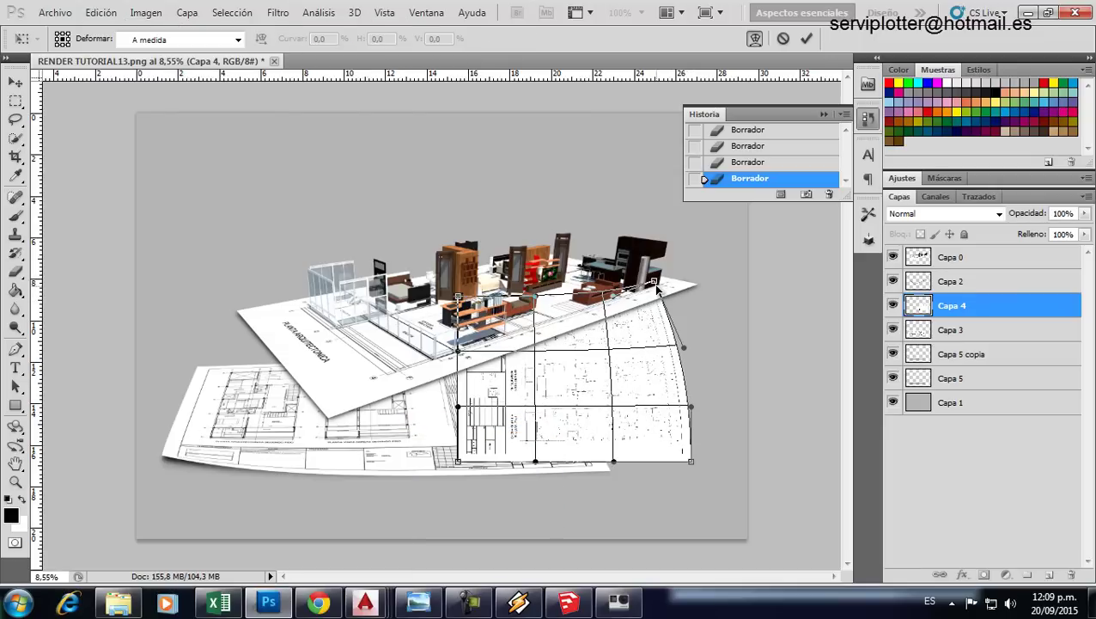
key("Escape")
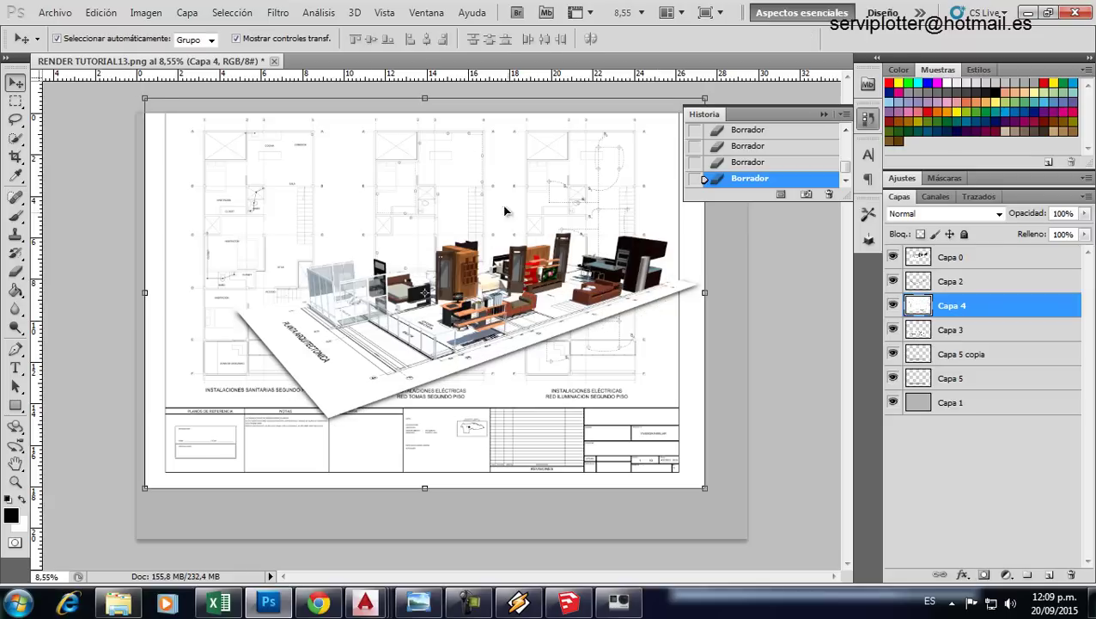
Step: Free-transform Capa 4, rotating it 90° and shrinking it toward the lower right
left_click(427, 99)
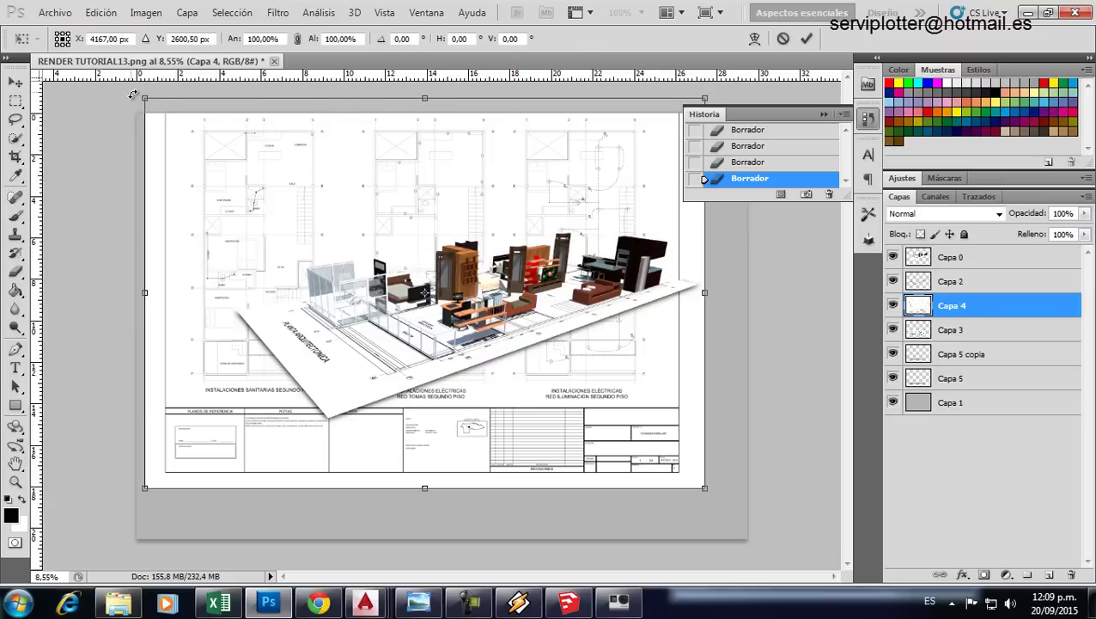
left_click_drag(133, 94, 514, 228)
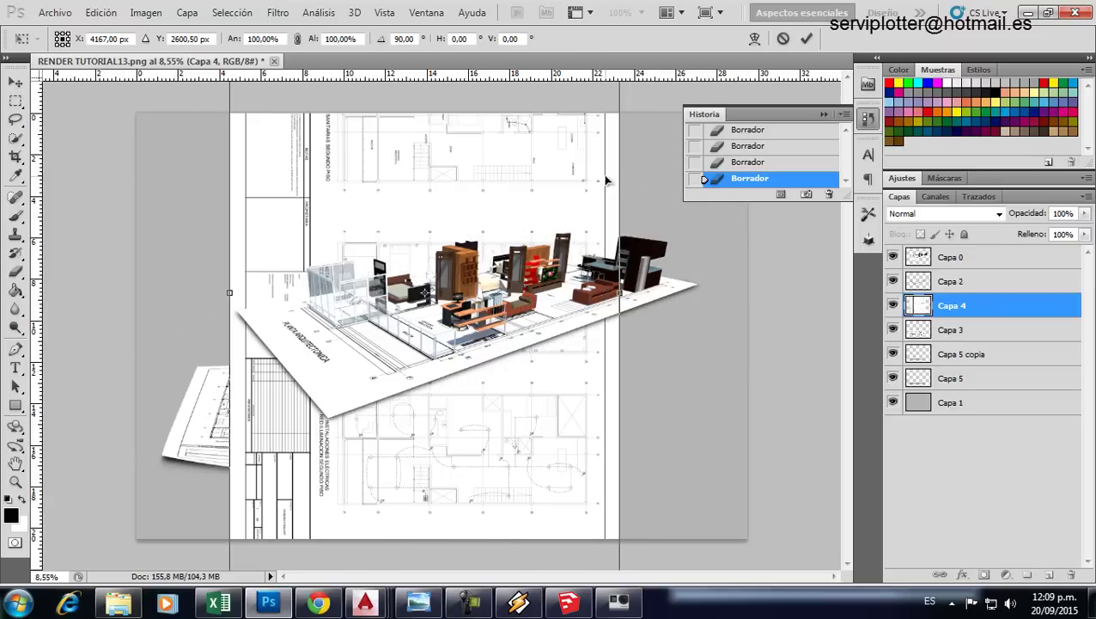
key("super")
key("super")
key("ctrl+0")
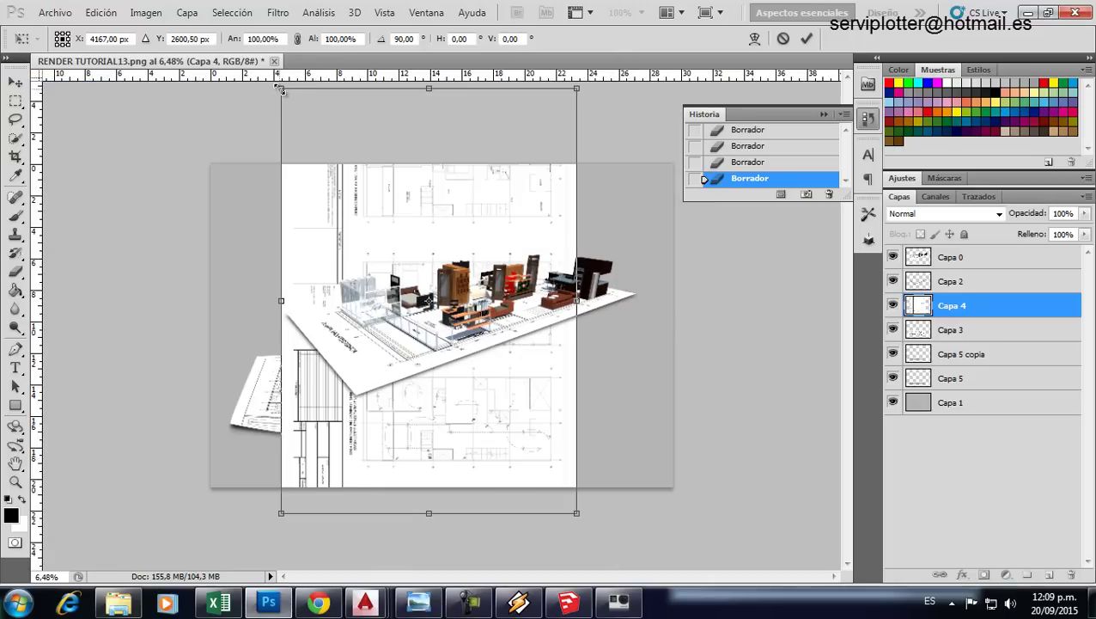
mouse_move(280, 89)
left_mouse_down()
mouse_move(384, 245)
mouse_move(444, 190)
mouse_move(469, 224)
left_mouse_up()
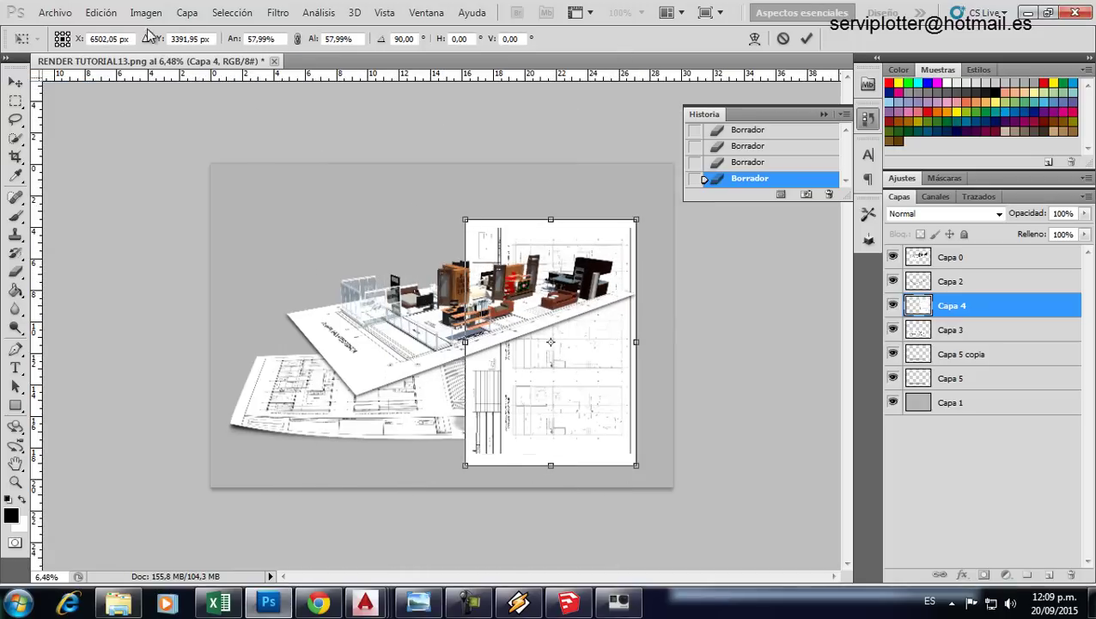
Step: Apply perspective to narrow the sheet's top, then position it over the lower-right plans
left_click(100, 12)
mouse_move(167, 325)
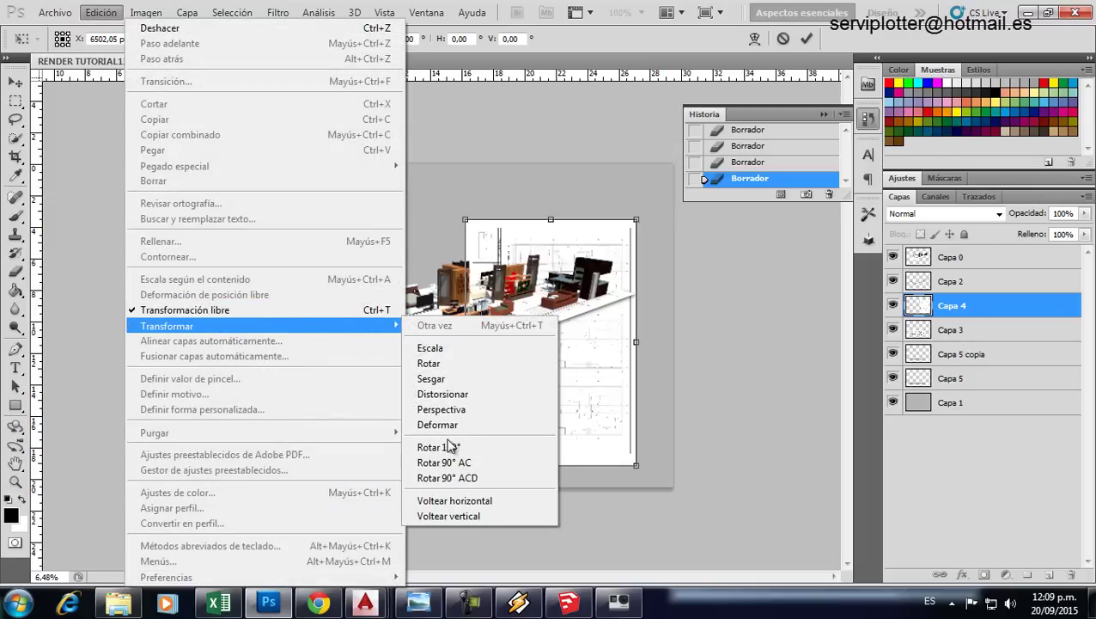
left_click(460, 410)
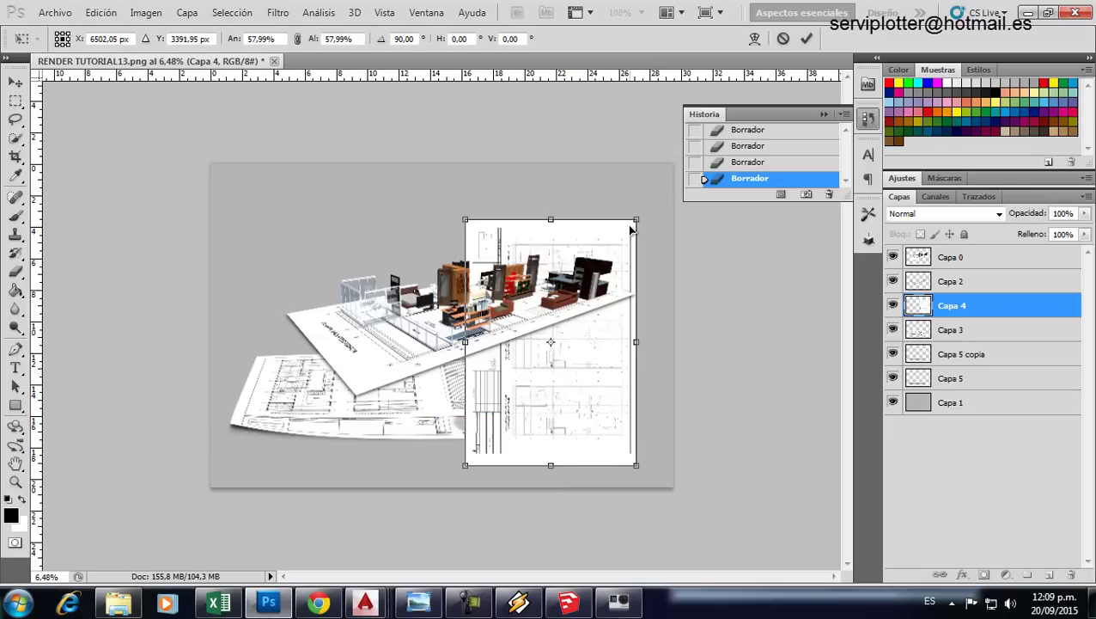
left_click_drag(636, 220, 620, 220)
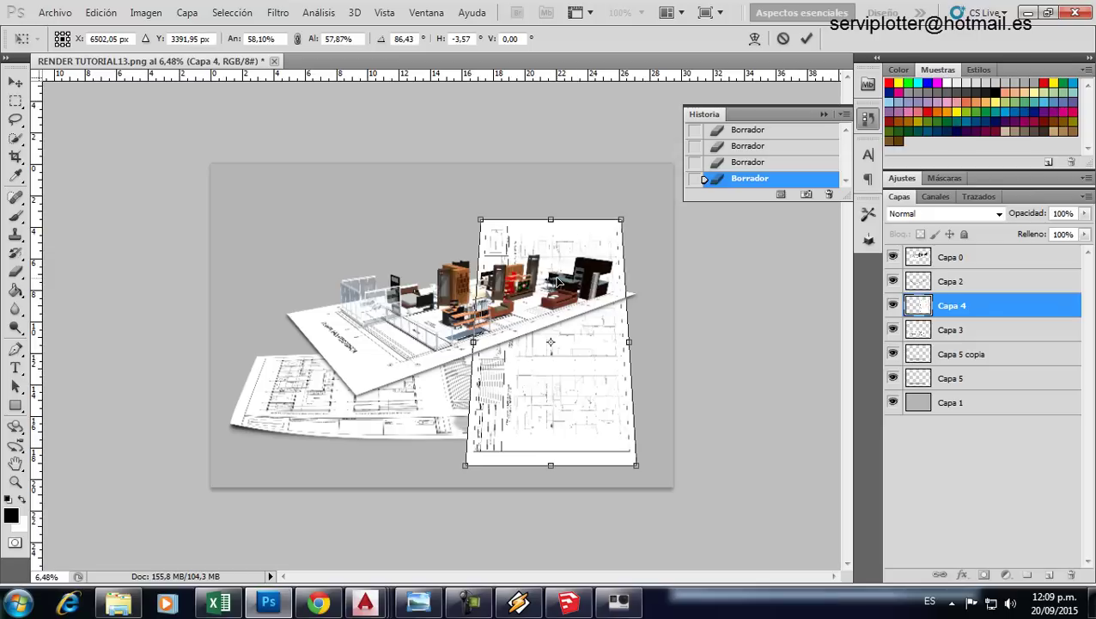
left_click_drag(483, 220, 551, 329)
key("Return")
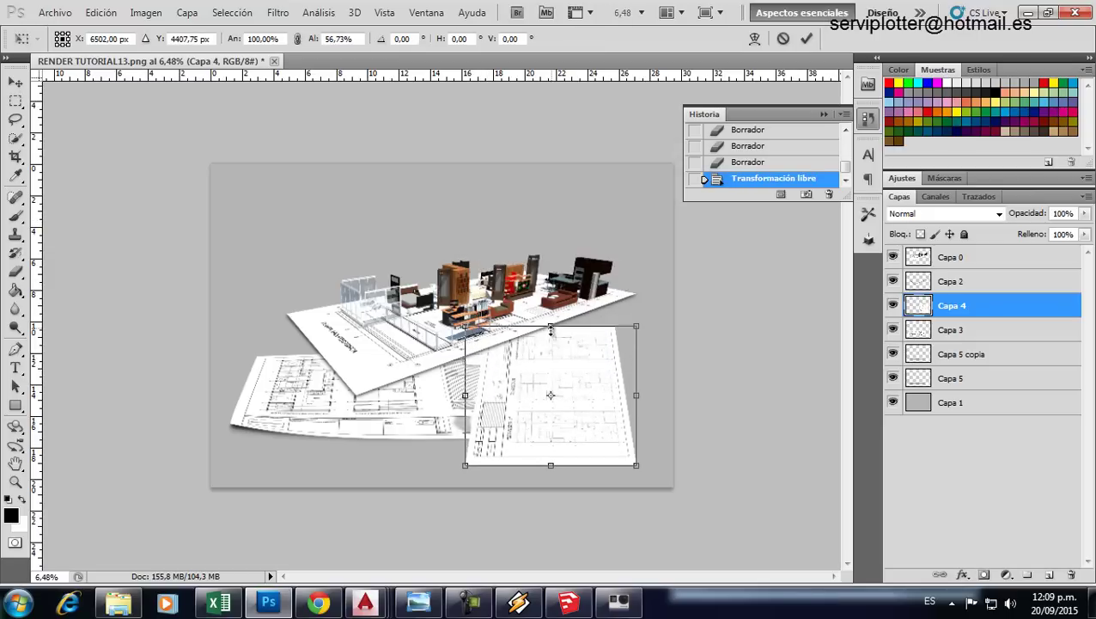
left_click_drag(556, 381, 576, 342)
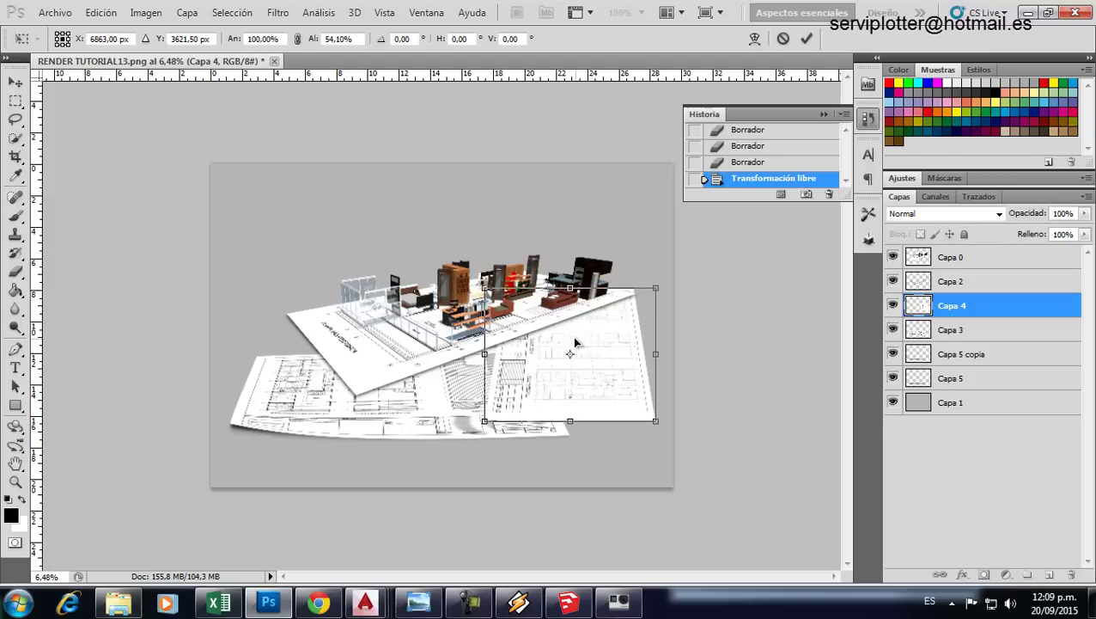
key("Return")
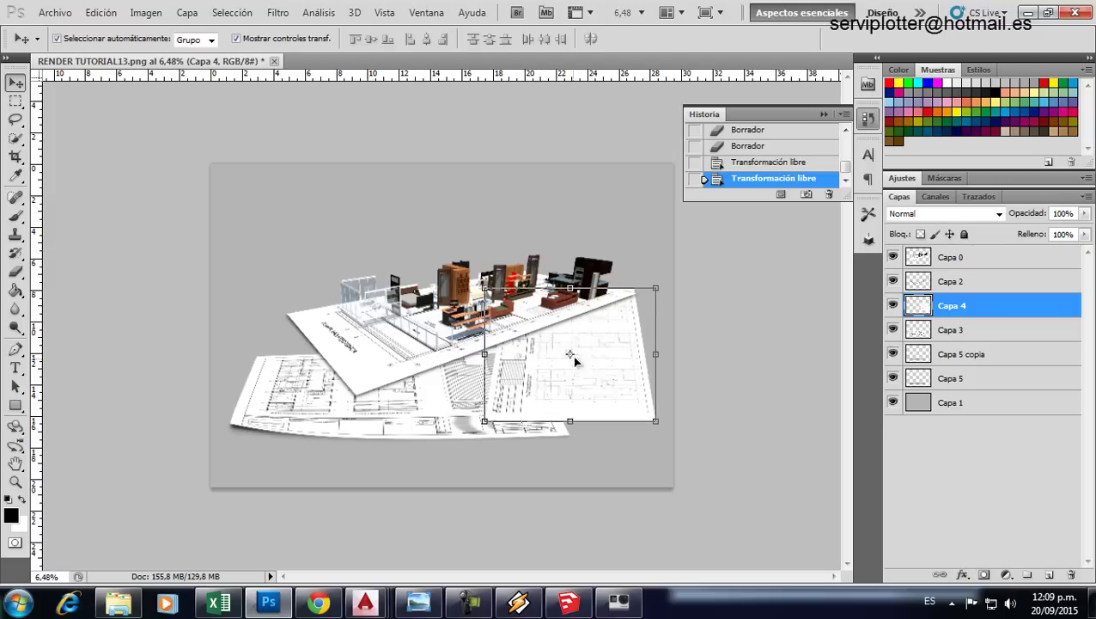
Step: Scroll the Layers panel up
scroll(592, 343, "up", 5)
Step: Add a Drop Shadow with 15 px distance to Capa 4 through Blending Options
scroll(701, 356, "up", 2)
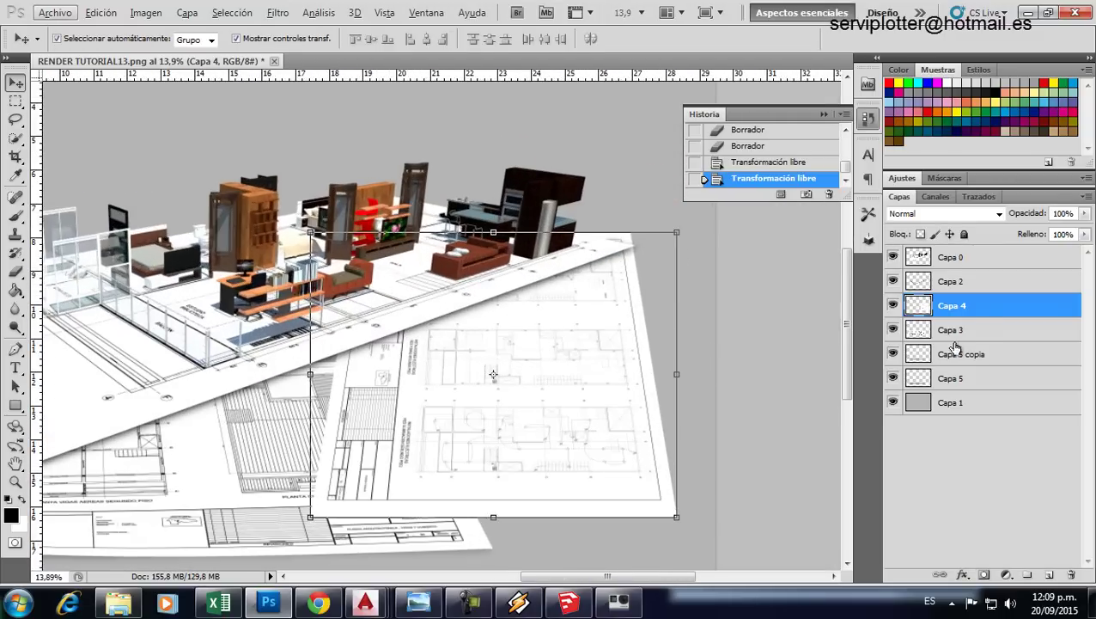
right_click(961, 308)
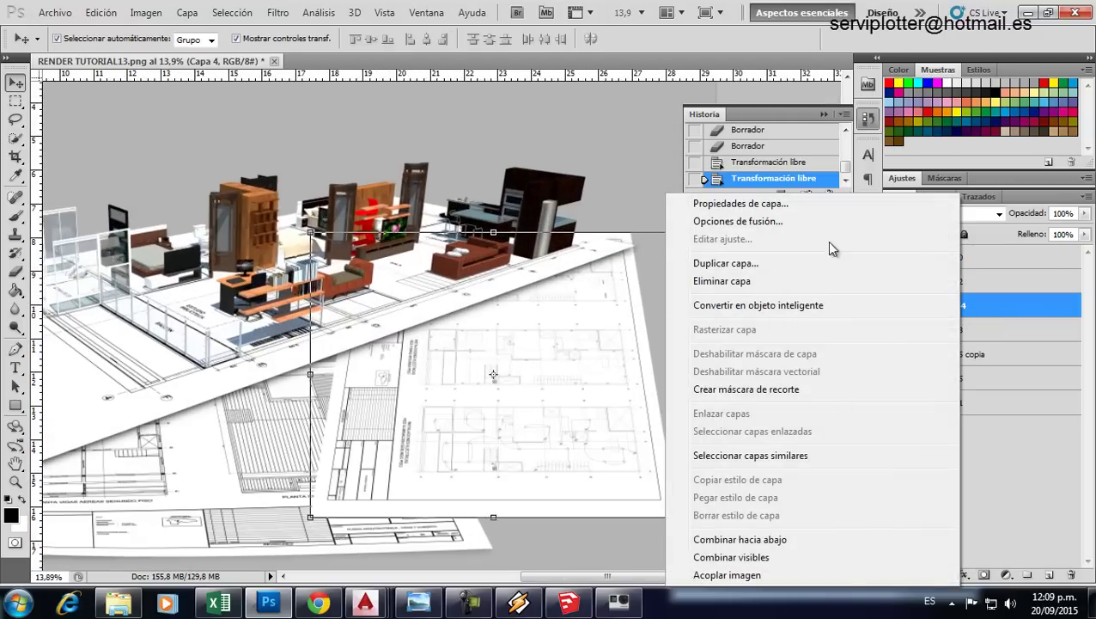
left_click(747, 221)
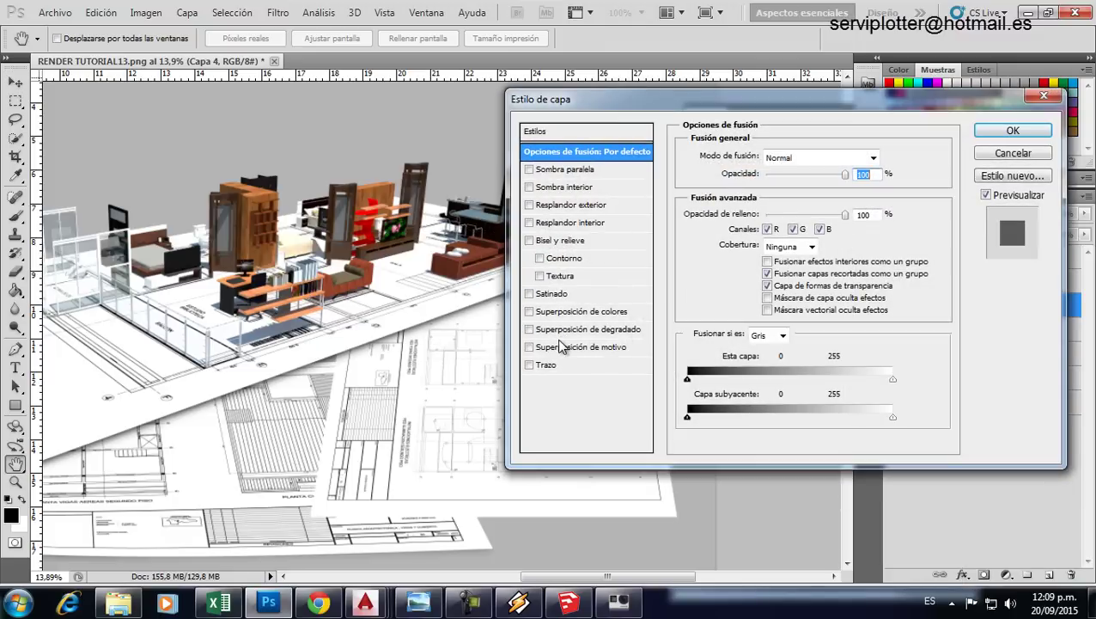
left_click(572, 171)
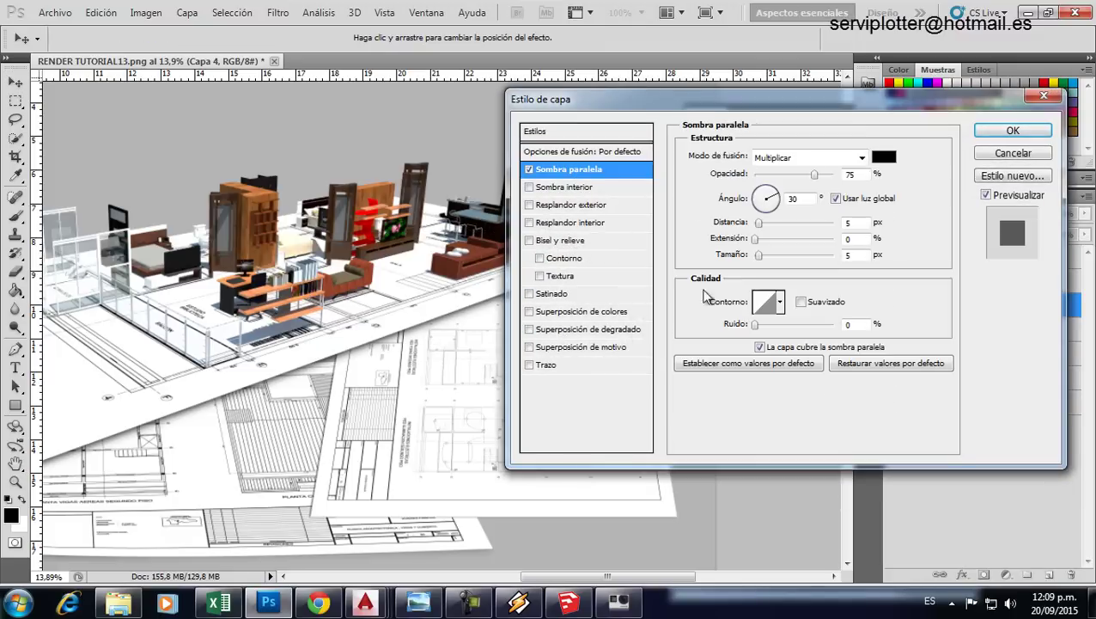
left_click_drag(759, 223, 765, 255)
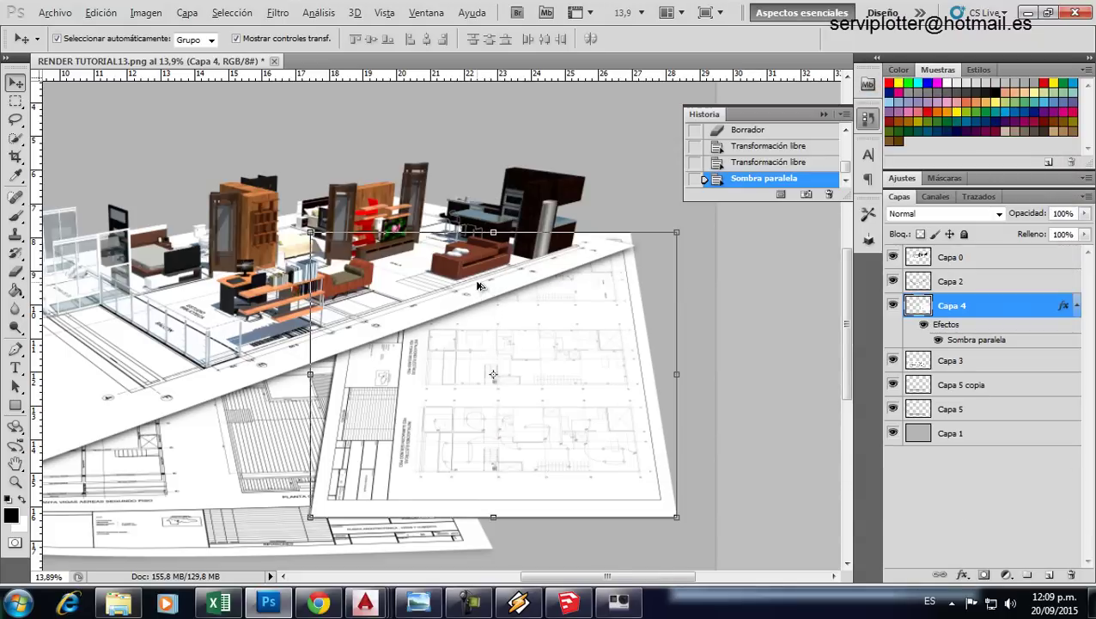
scroll(479, 284, "down", 3)
key("ctrl+t")
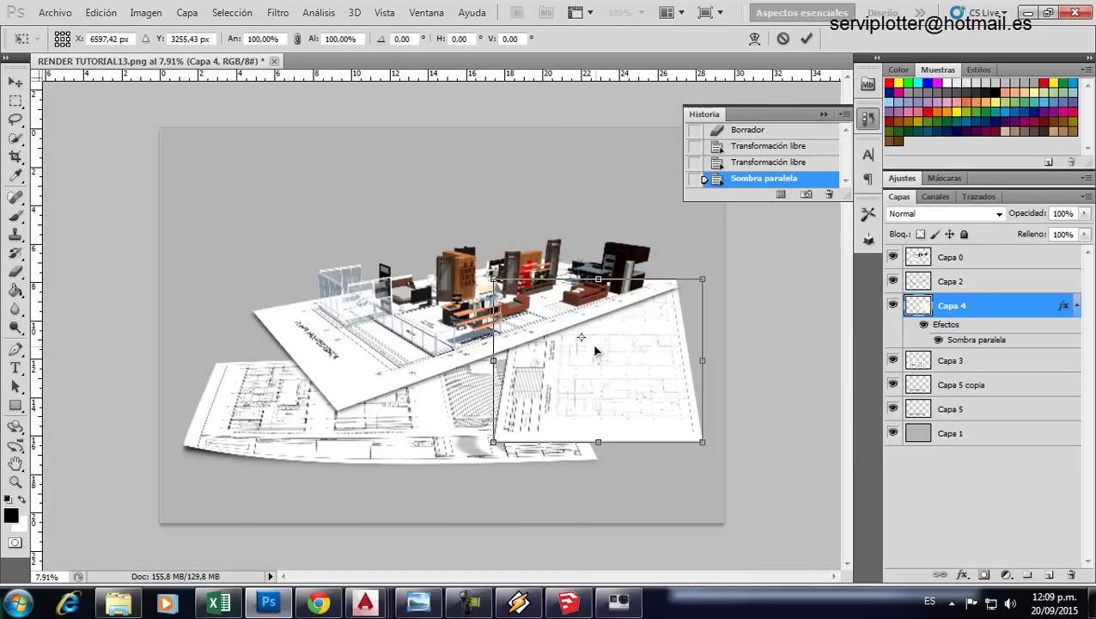
Step: Nudge the Capa 4 sheet slightly up and left, confirm it, and deselect layers
left_click_drag(593, 352, 575, 339)
key("Return")
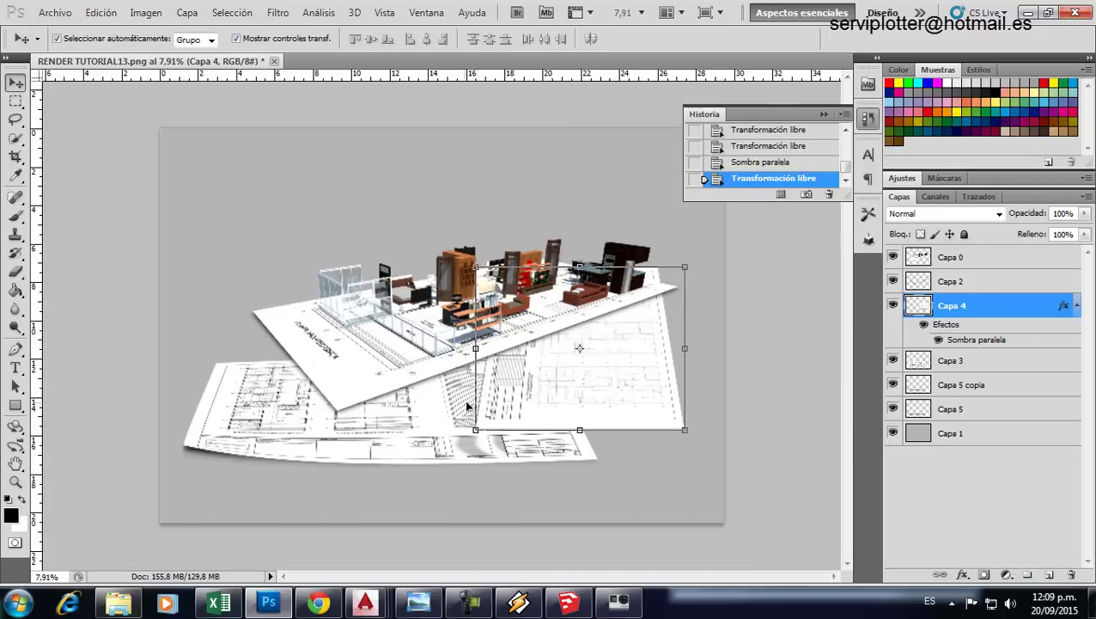
left_click(409, 371)
left_click(764, 399)
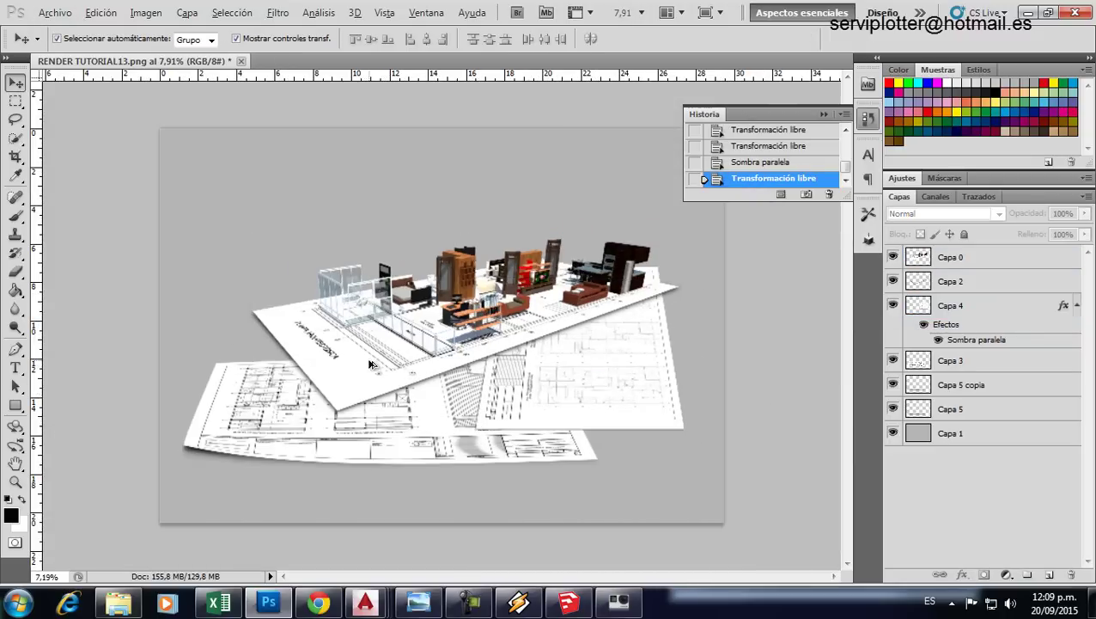
Step: Lock the grey background Capa 1 and move all render and plan layers slightly up
scroll(375, 363, "down", 2)
left_click(649, 444)
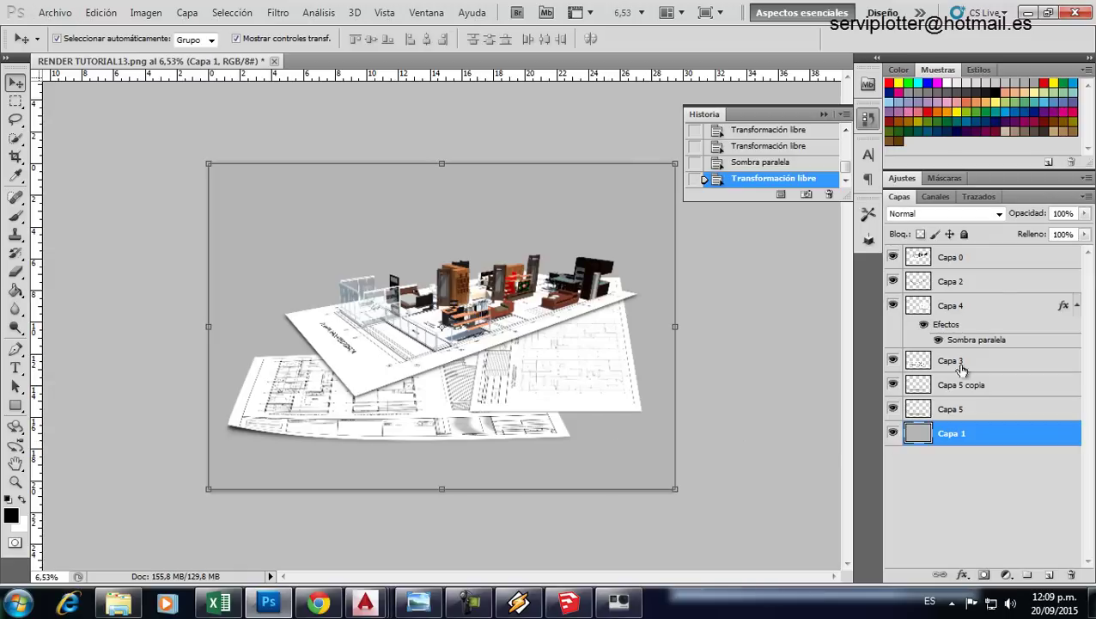
left_click(964, 234)
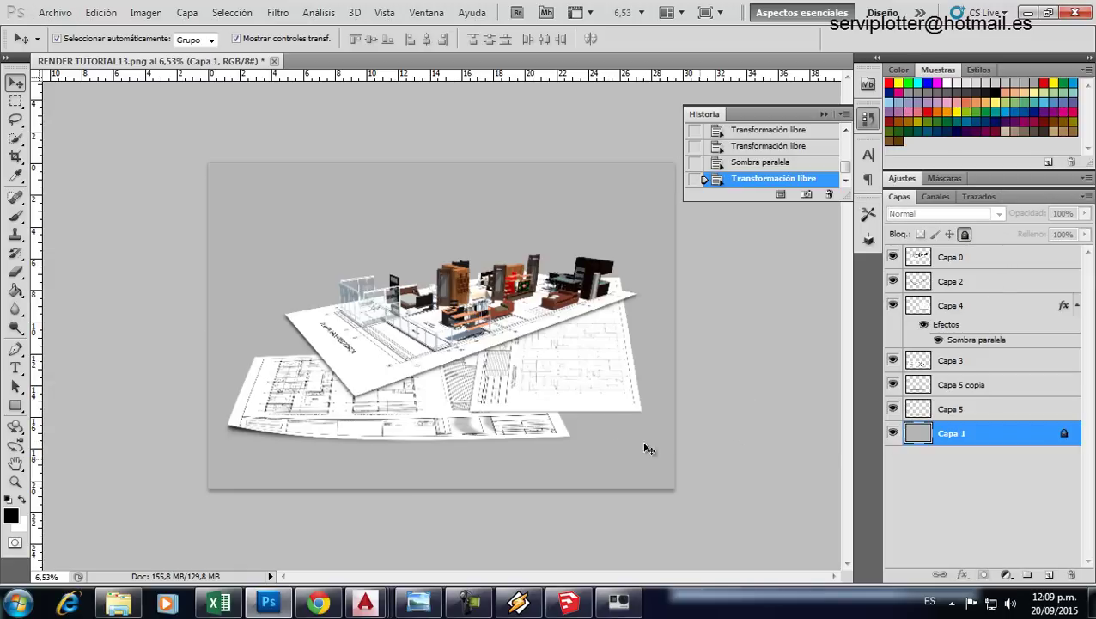
left_click_drag(646, 447, 218, 249)
left_click_drag(466, 321, 464, 299)
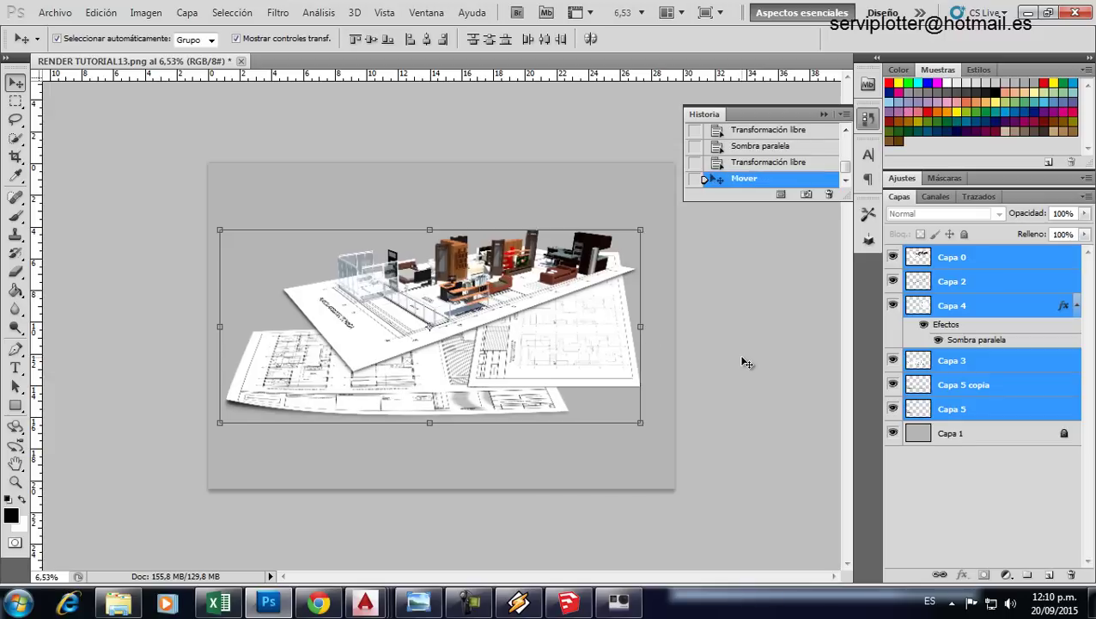
left_click(741, 362)
Step: Fit the image on screen and shift all plan sheets together slightly right, then select Capa 0
key("ctrl+alt+a")
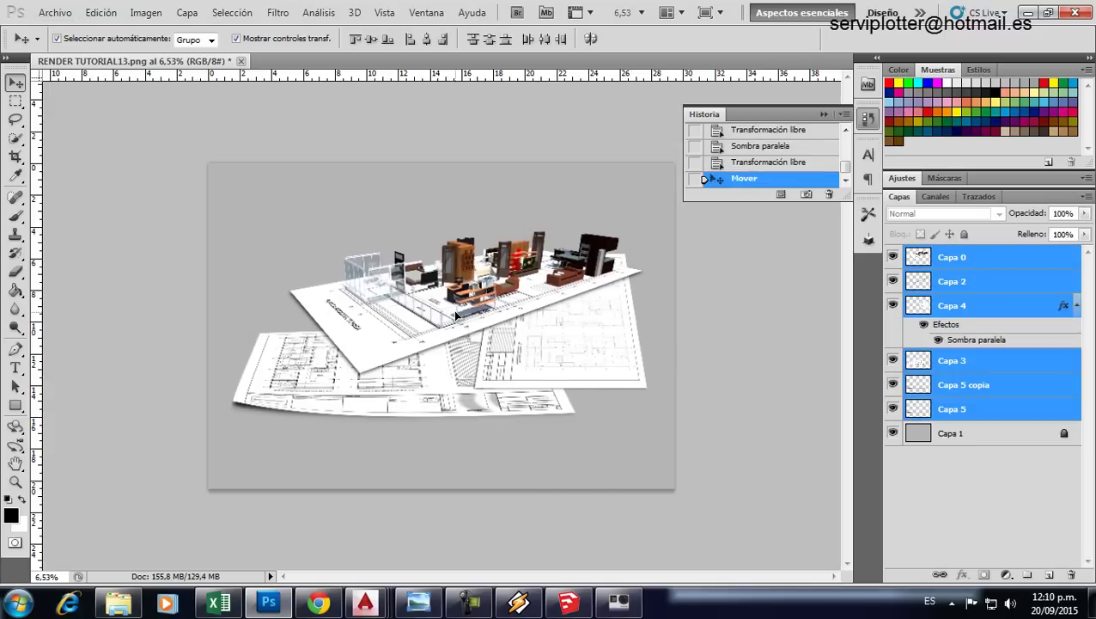
left_click(746, 368)
key("ctrl+0")
scroll(320, 311, "up", 3)
scroll(284, 326, "up", 3)
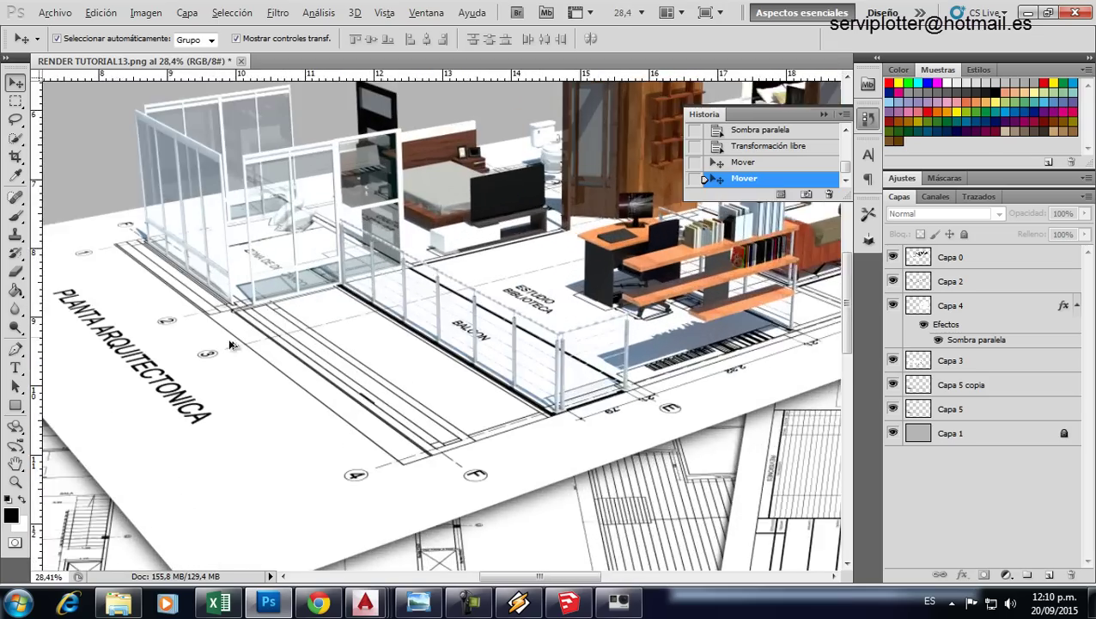
scroll(241, 343, "up", 3)
scroll(206, 356, "up", 3)
scroll(335, 361, "down", 2)
scroll(335, 348, "down", 3)
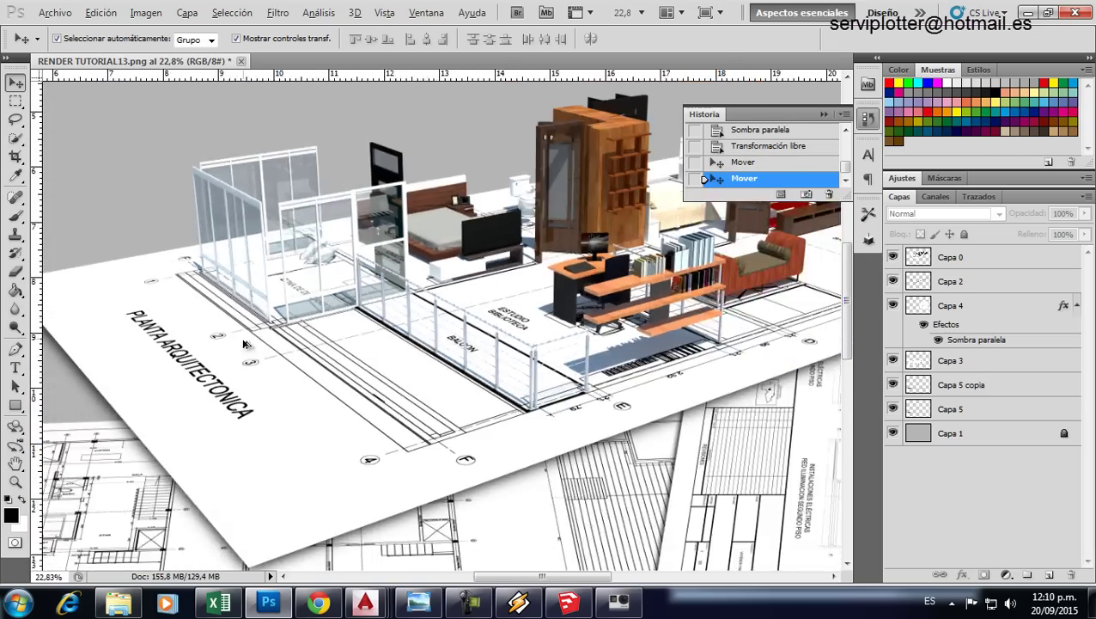
scroll(335, 336, "down", 3)
scroll(335, 322, "down", 2)
scroll(335, 322, "up", 1)
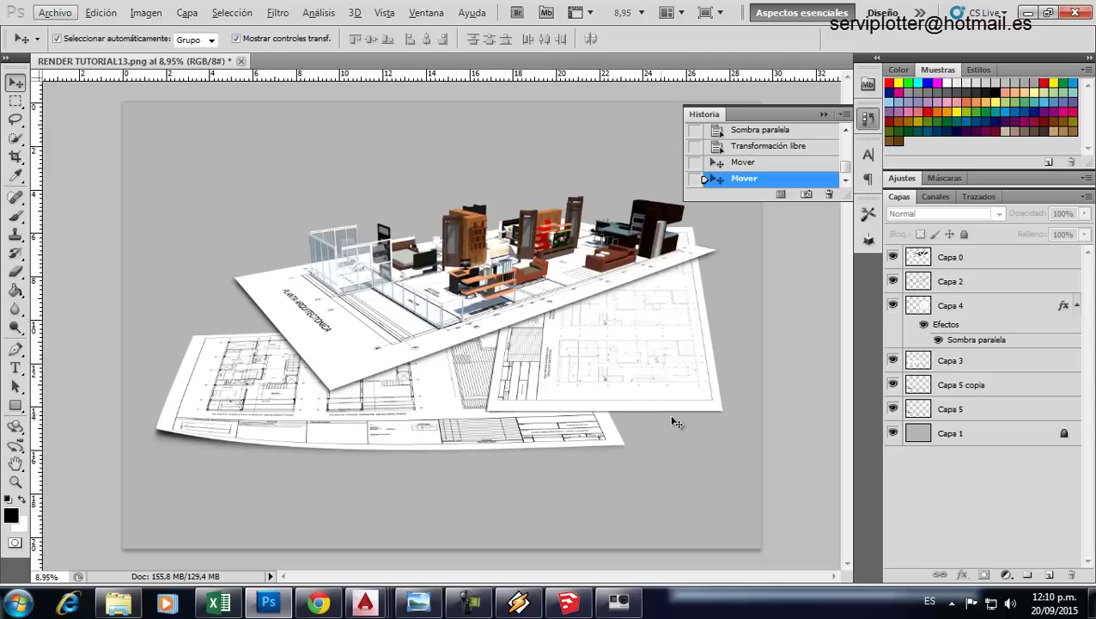
mouse_move(724, 432)
left_mouse_down()
mouse_move(445, 325)
mouse_move(455, 330)
left_mouse_up()
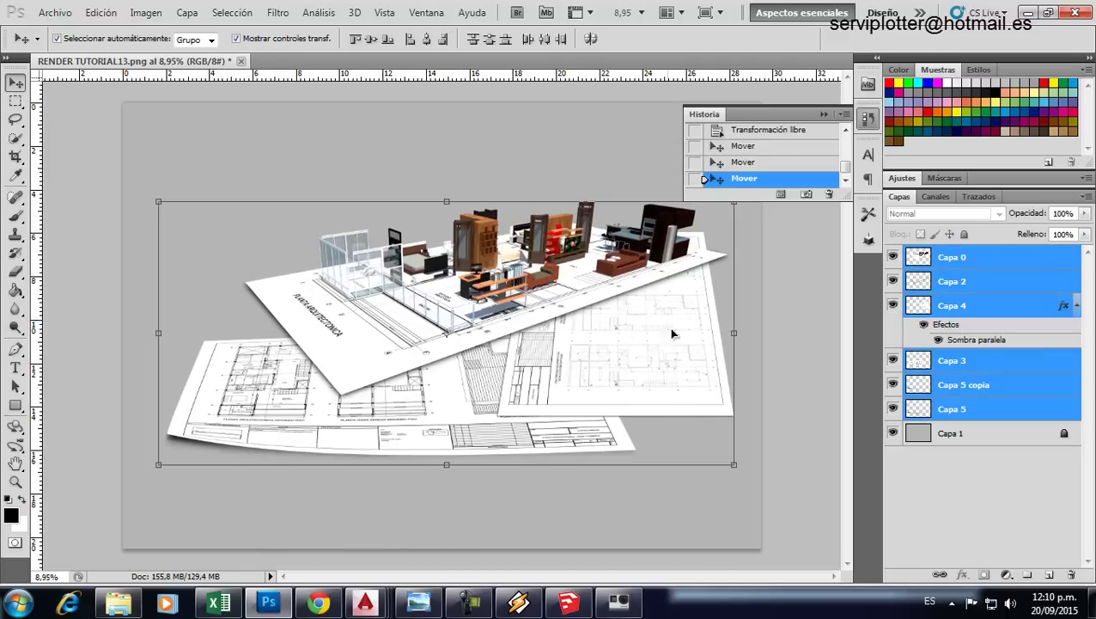
left_click(793, 364)
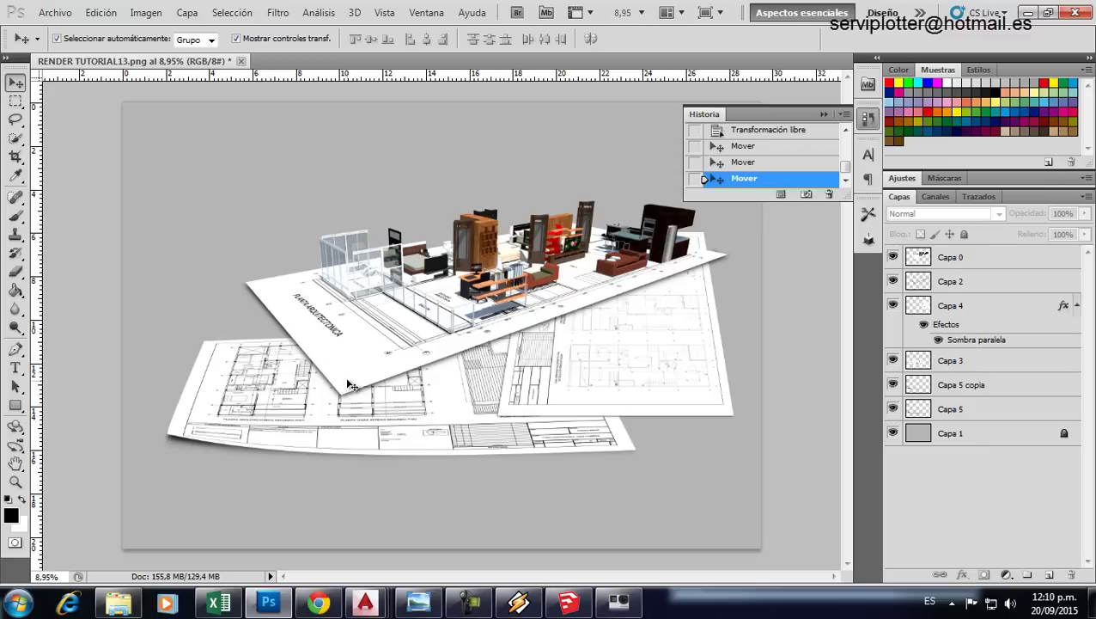
left_click(349, 383)
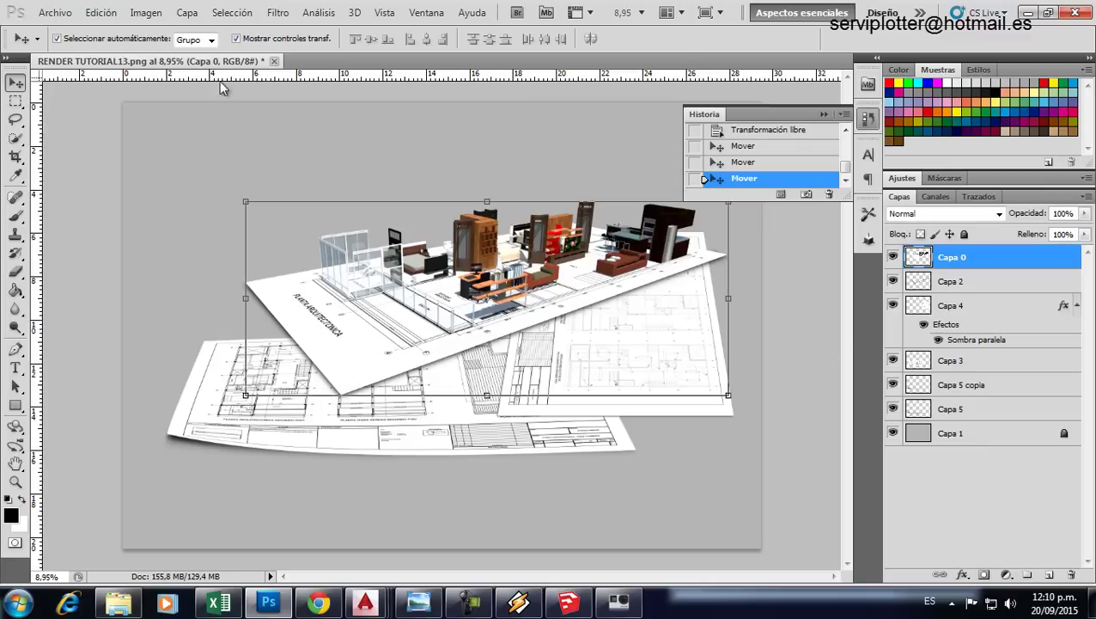
Step: Warp Capa 0, pulling its lower-left edge upward into a paper-like curl
left_click(100, 12)
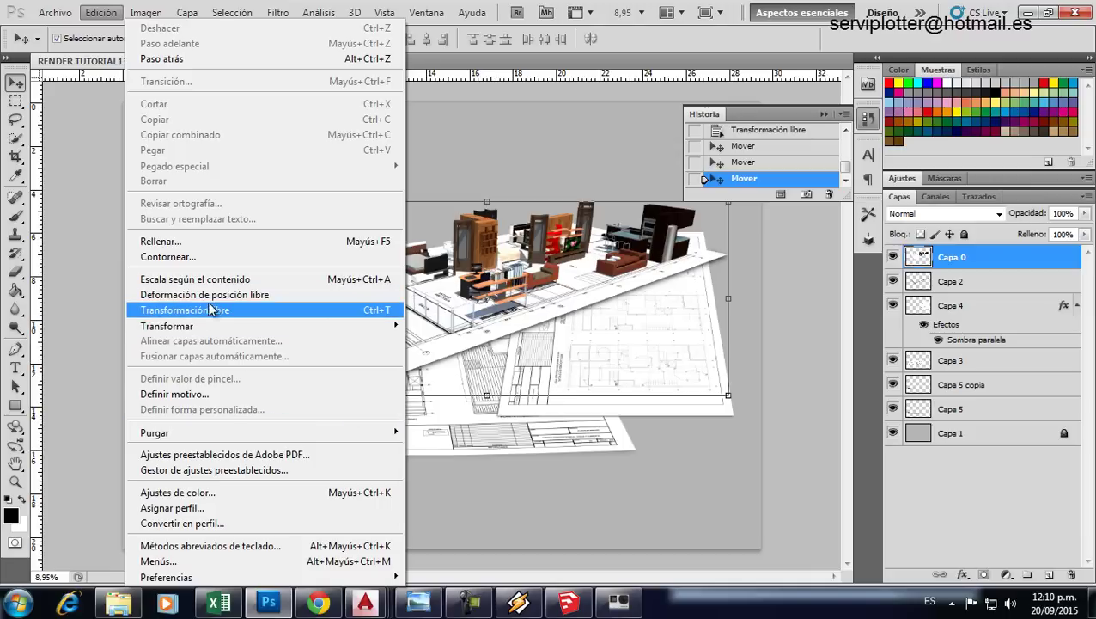
mouse_move(167, 326)
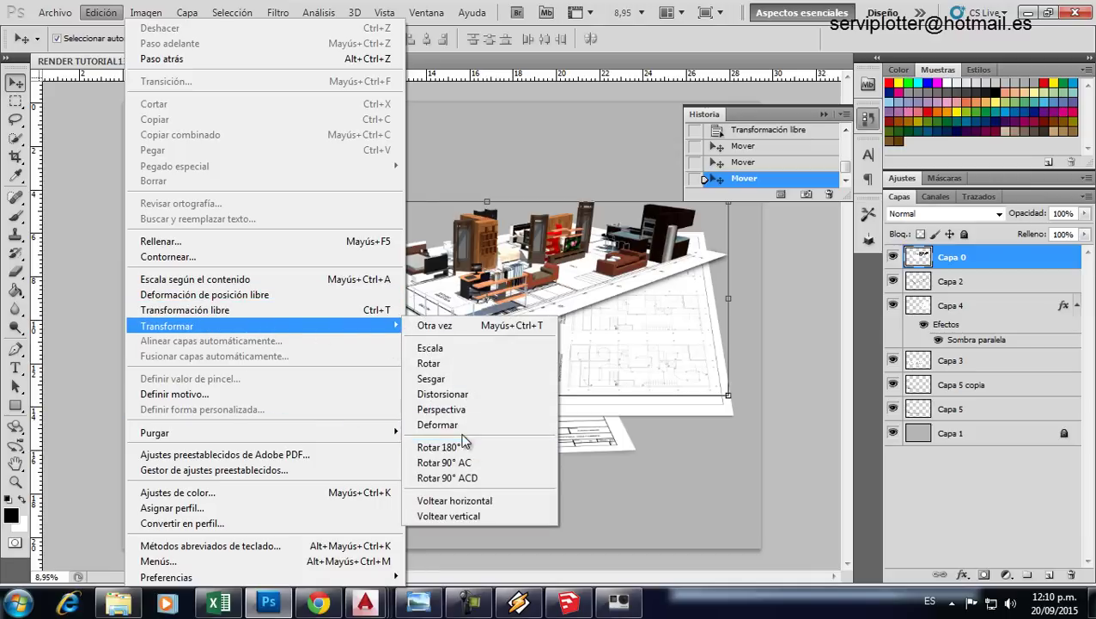
left_click(463, 426)
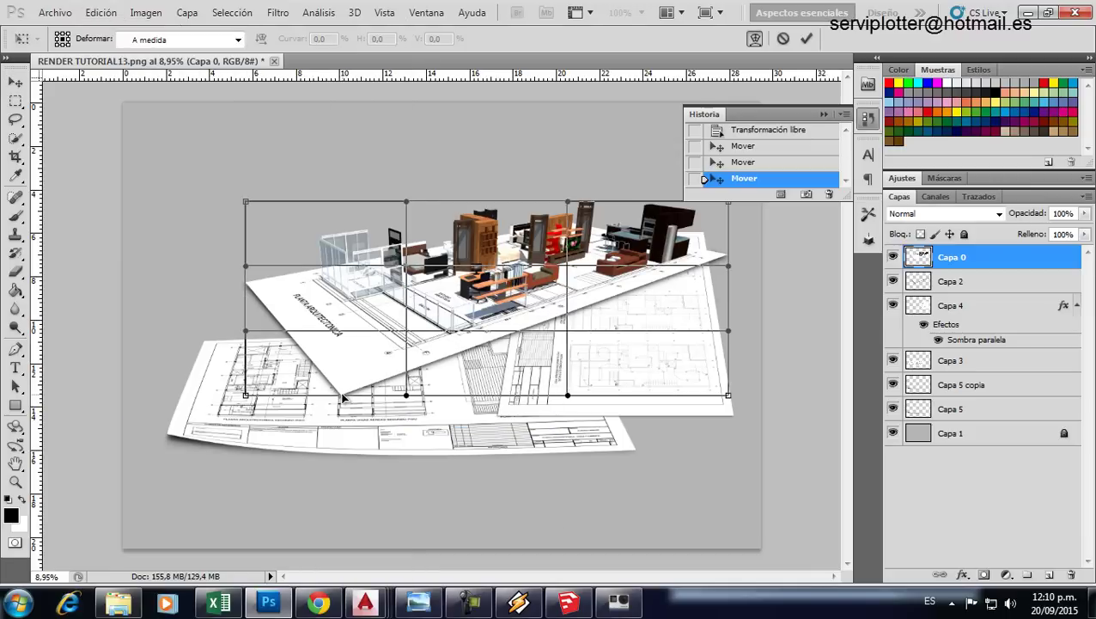
left_click_drag(344, 395, 342, 389)
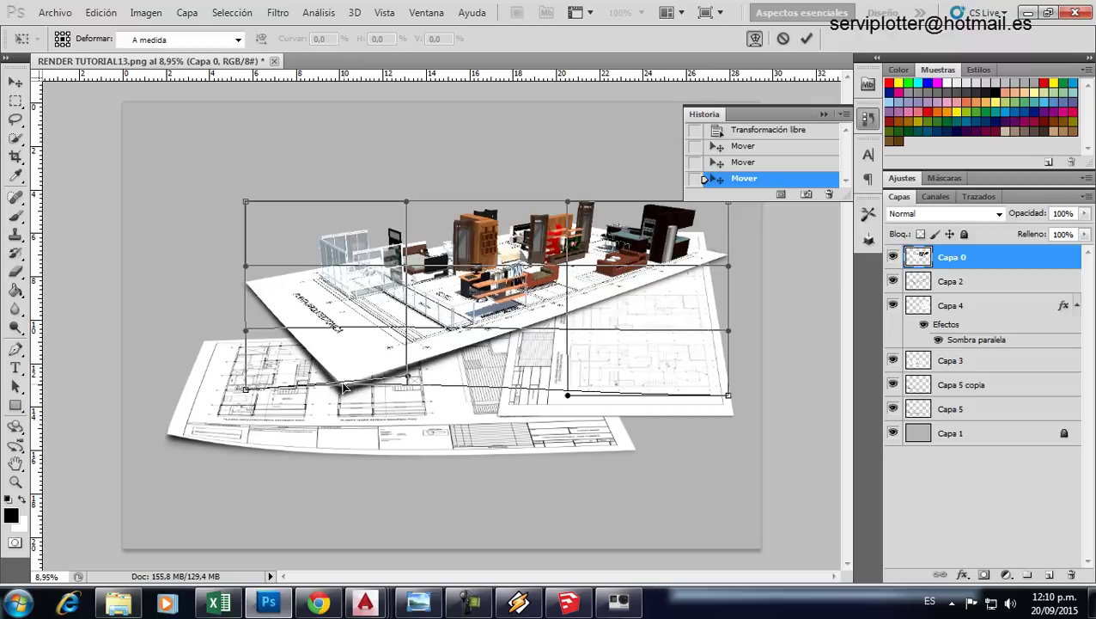
mouse_move(342, 389)
left_mouse_down()
mouse_move(401, 382)
mouse_move(399, 371)
mouse_move(453, 355)
mouse_move(382, 381)
mouse_move(330, 360)
mouse_move(336, 368)
left_mouse_up()
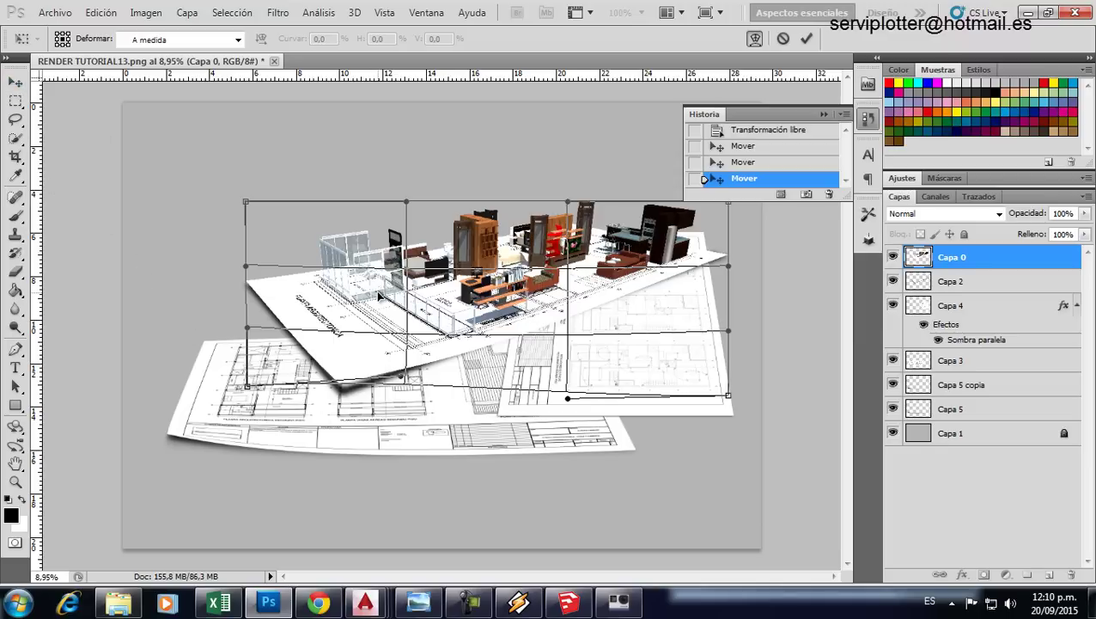
key("Return")
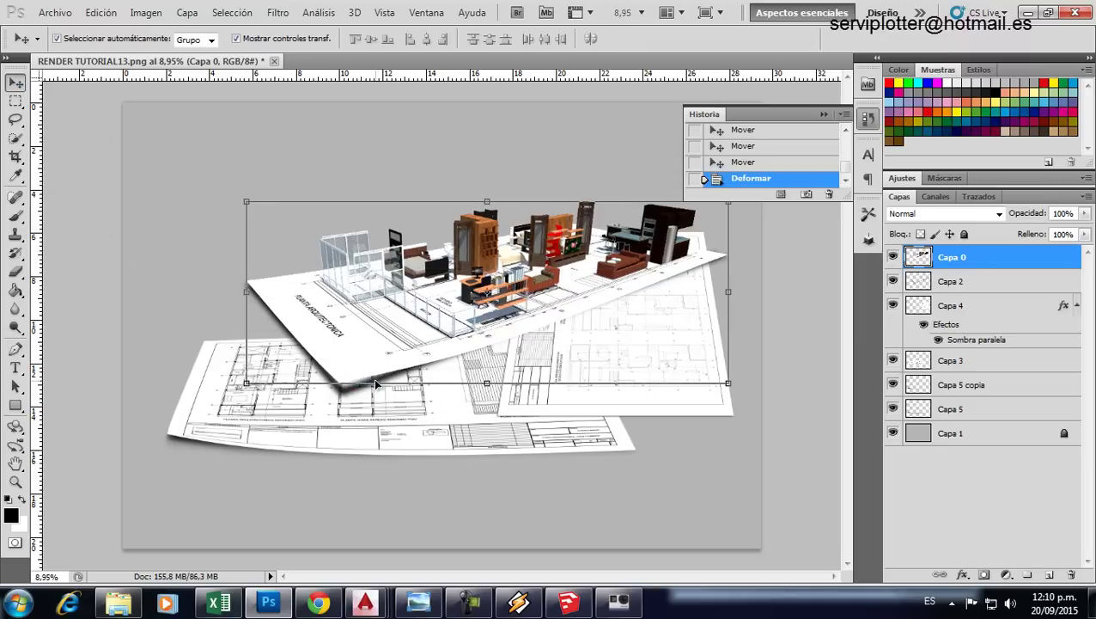
scroll(374, 378, "up", 2)
Step: Select the dark shadow layer Capa 2 and nudge it slightly upward
scroll(361, 385, "up", 2)
scroll(344, 394, "up", 2)
left_click(331, 398)
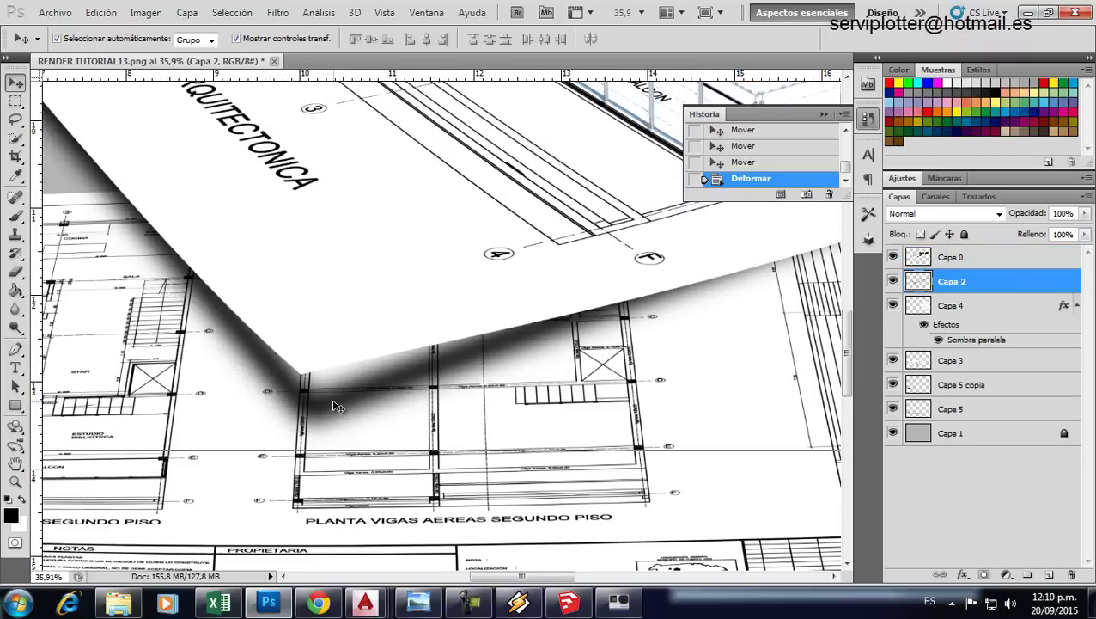
key("Up")
key("Up")
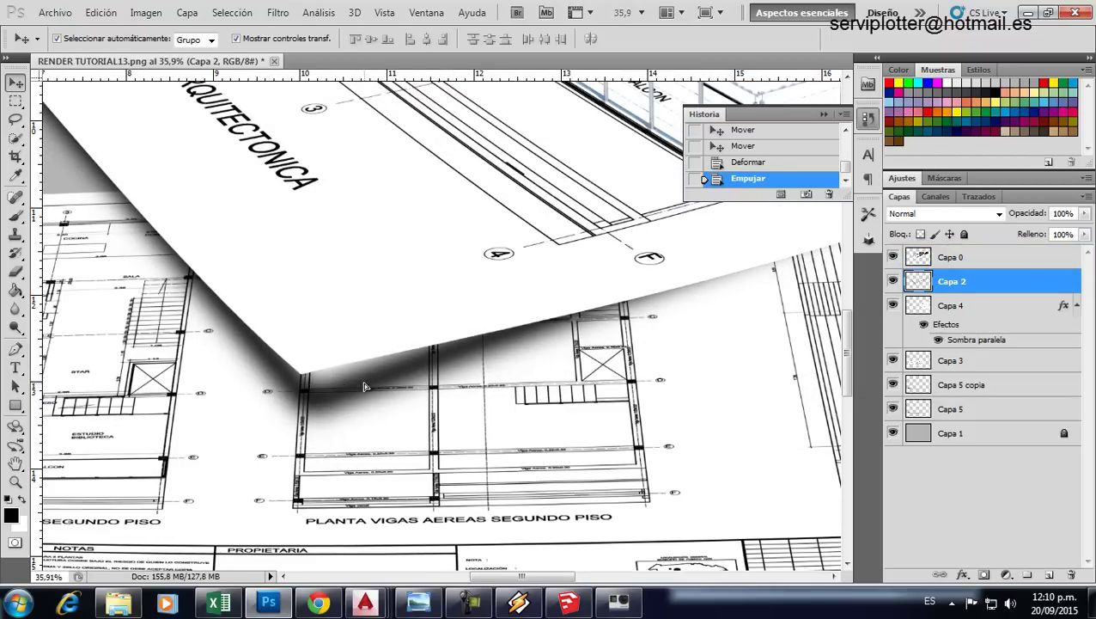
scroll(348, 389, "down", 2)
scroll(344, 388, "down", 2)
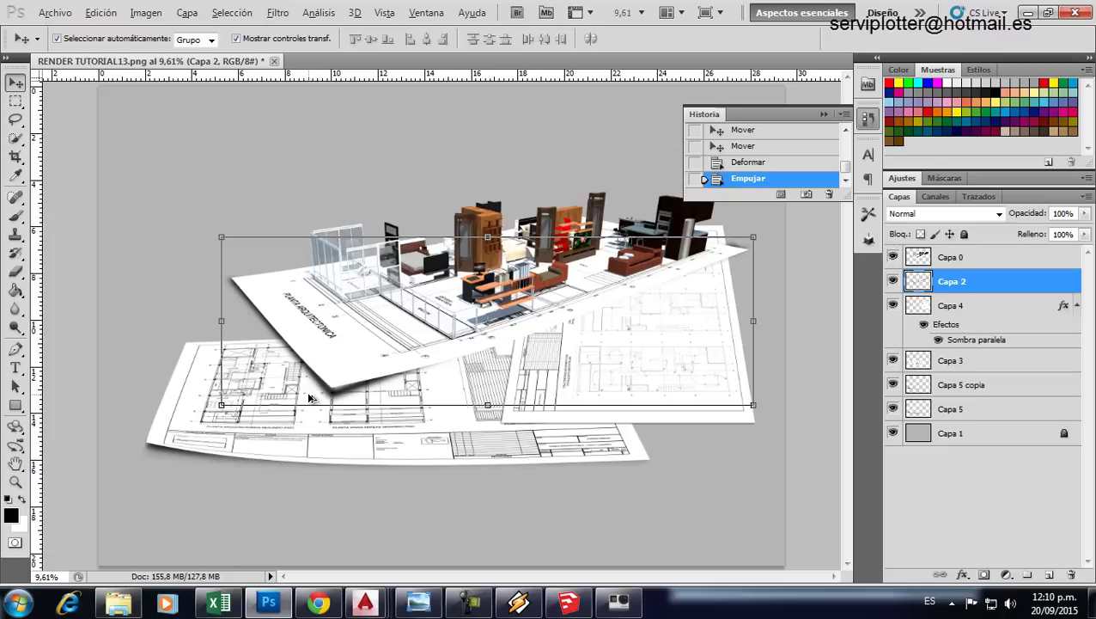
Step: Free-transform Capa 2, enlarging it and rotating it about 1° clockwise
key("ctrl+t")
left_click_drag(215, 232, 208, 232)
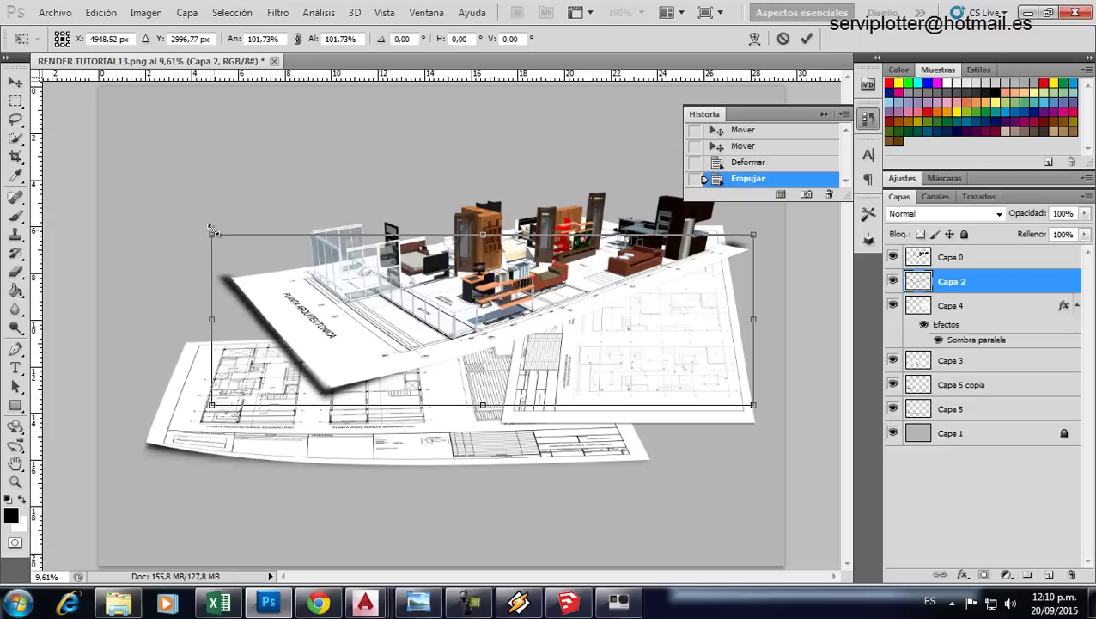
left_click_drag(760, 411, 782, 412)
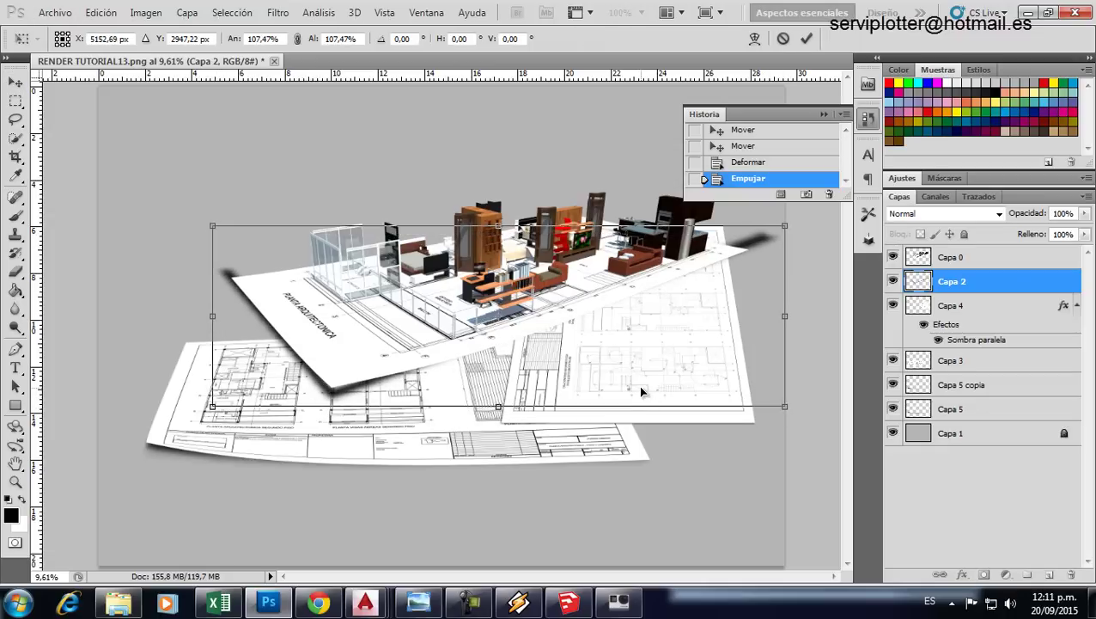
left_click_drag(640, 390, 639, 390)
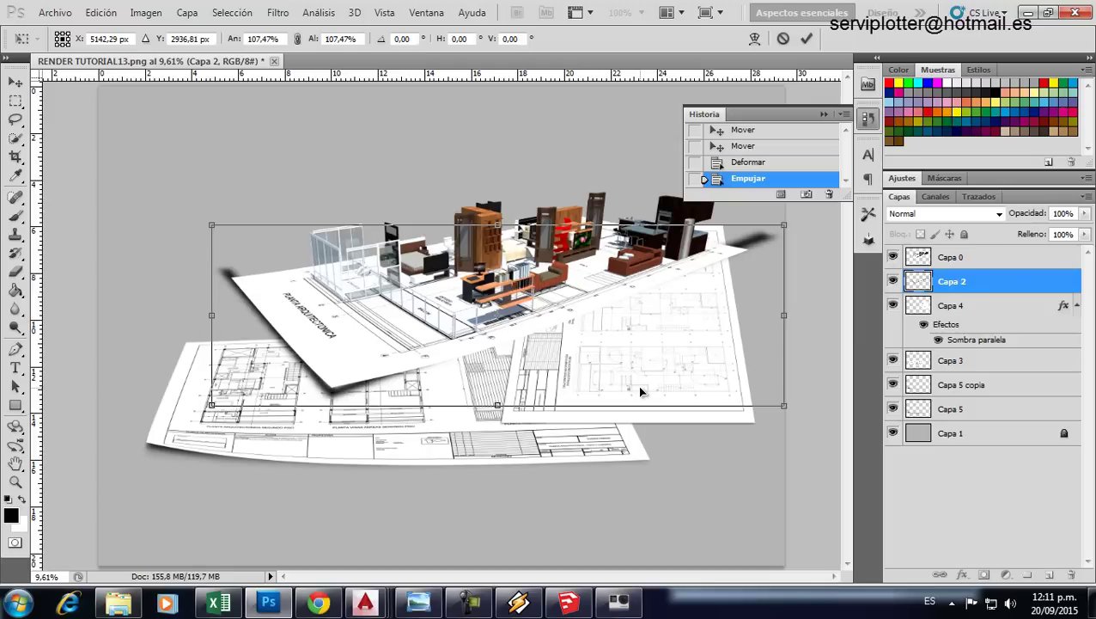
mouse_move(787, 212)
left_mouse_down()
mouse_move(796, 216)
mouse_move(766, 253)
left_mouse_up()
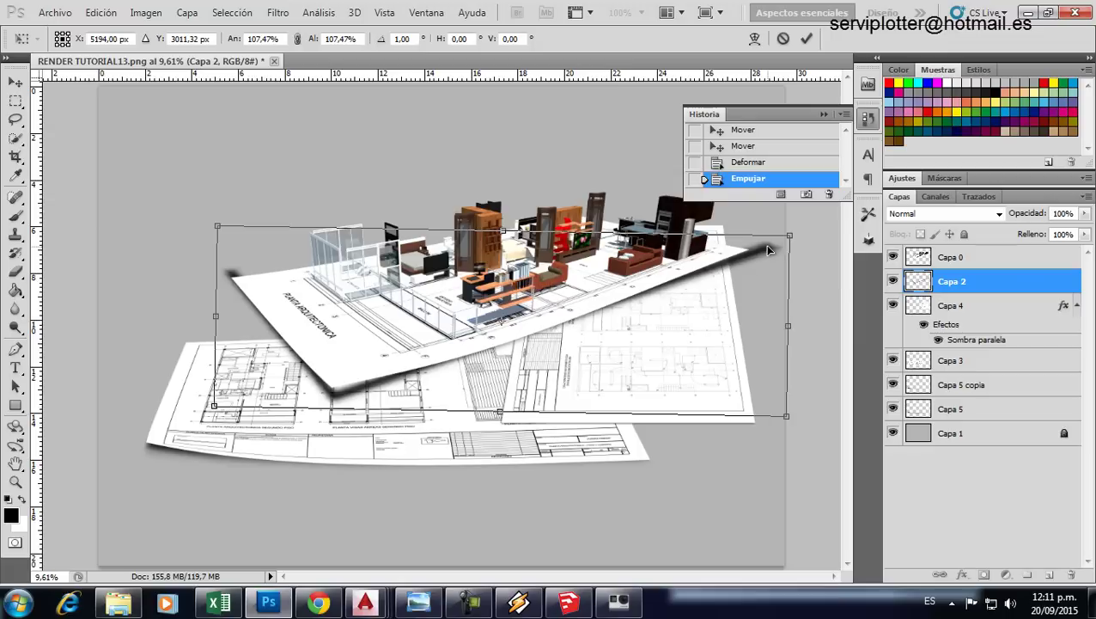
key("Return")
Step: Delete the old Capa 2 shadow and add a new empty layer above Capa 3
key("Delete")
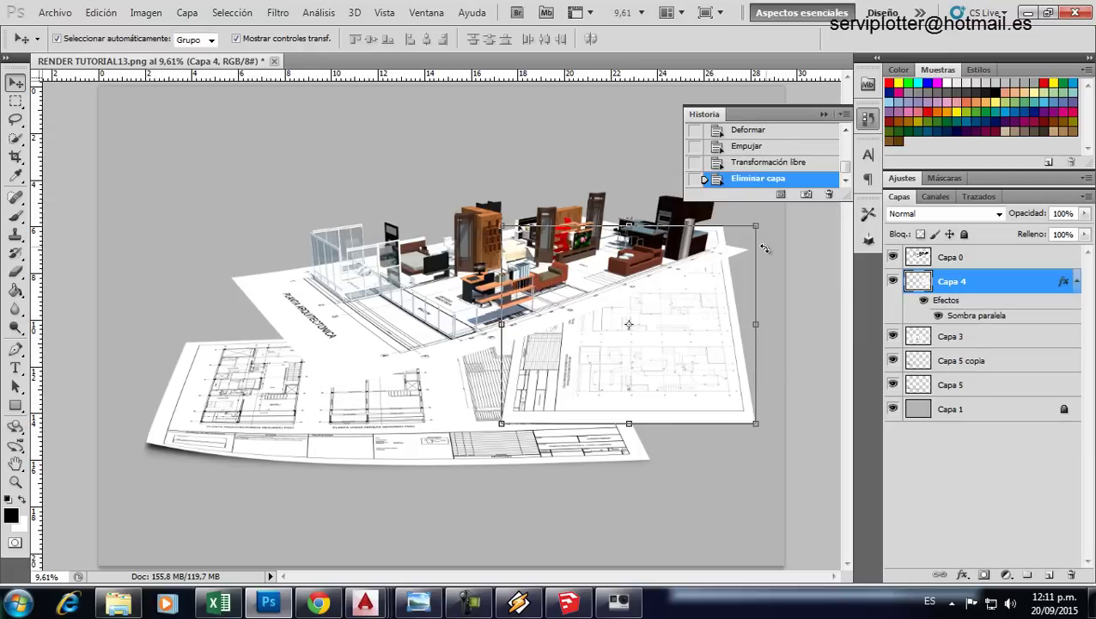
left_click(959, 336)
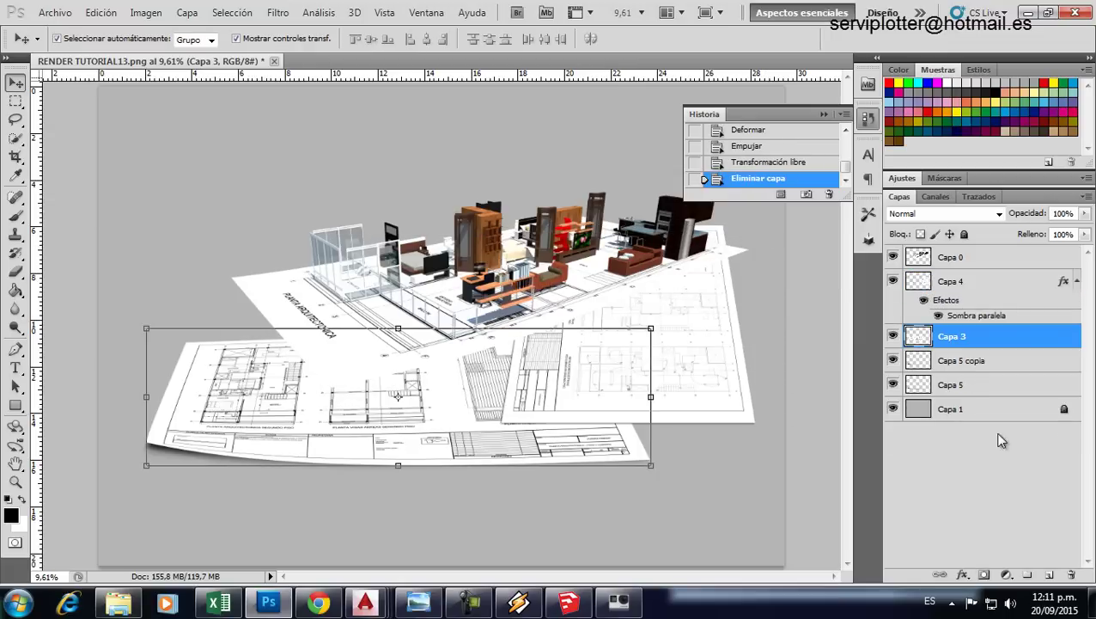
left_click(1048, 573)
Step: Brush straight black shadow strokes along the curled sheet's lower edge on the new layer
key("b")
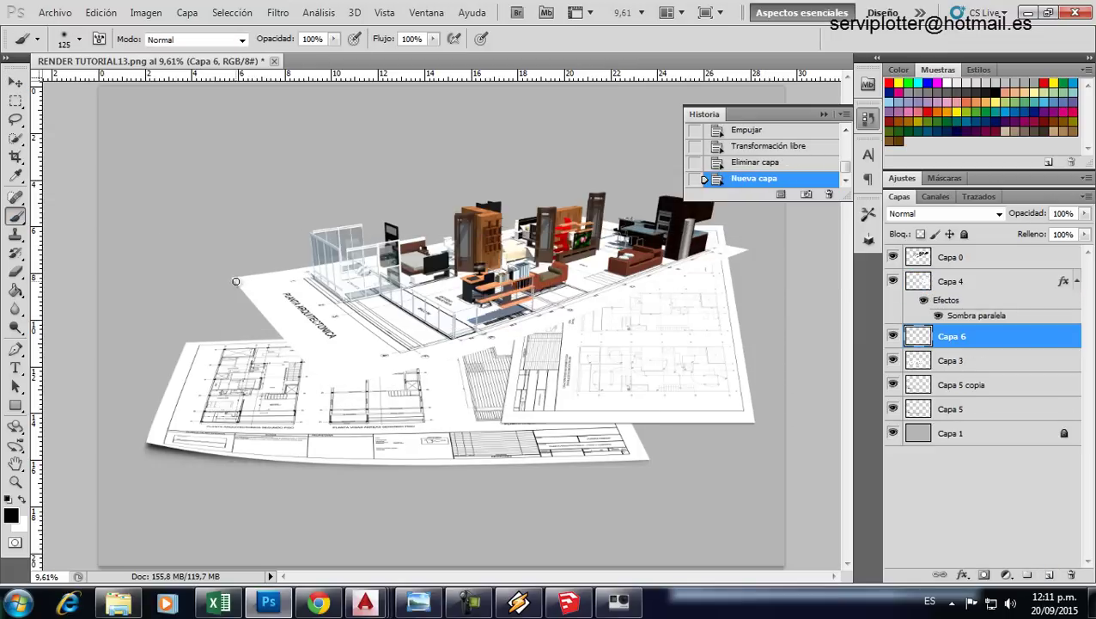
left_click(233, 280)
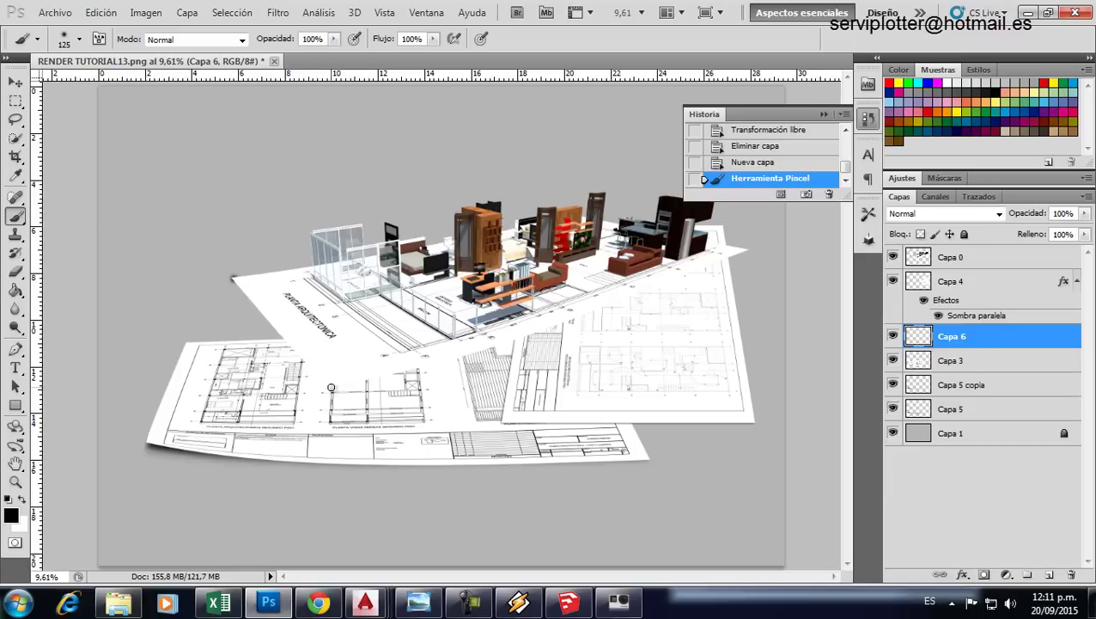
left_click(331, 388, "shift")
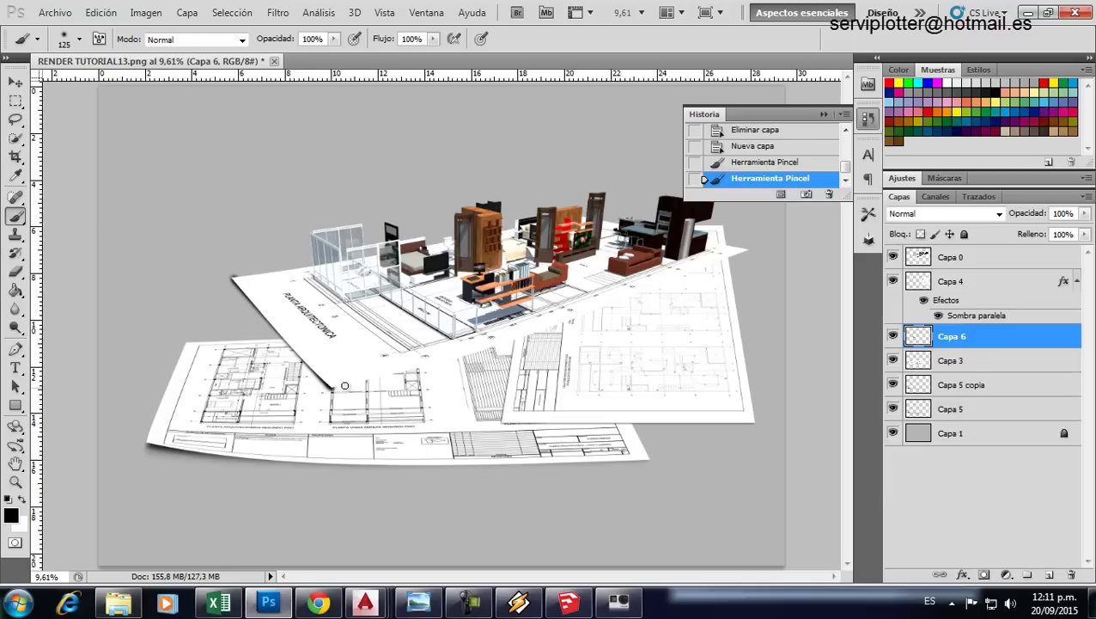
left_click(345, 386, "shift")
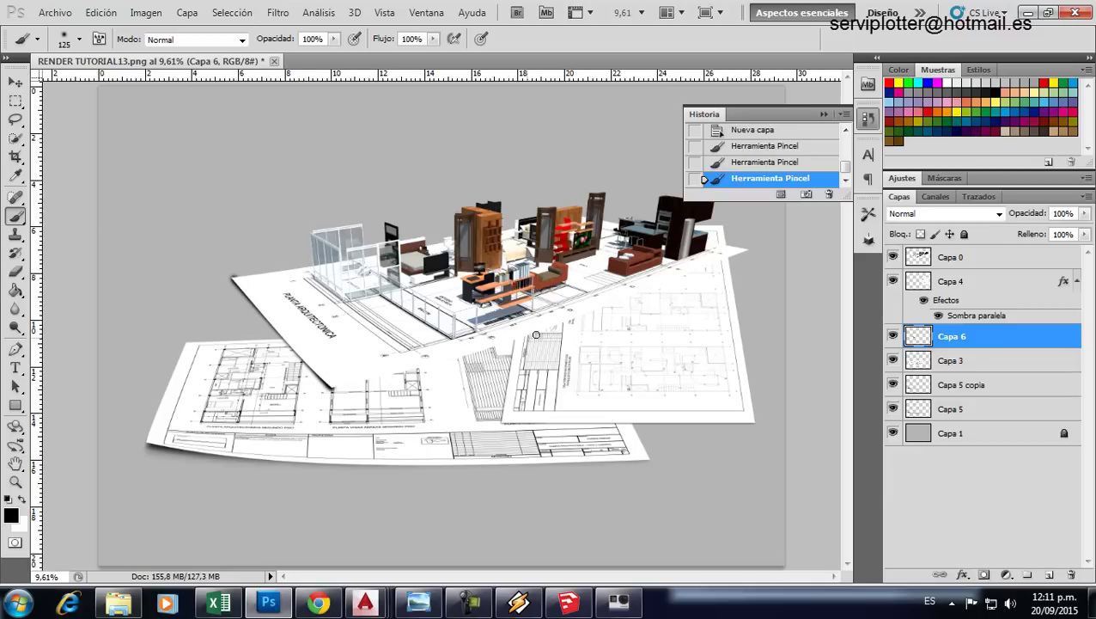
left_click(489, 349, "shift")
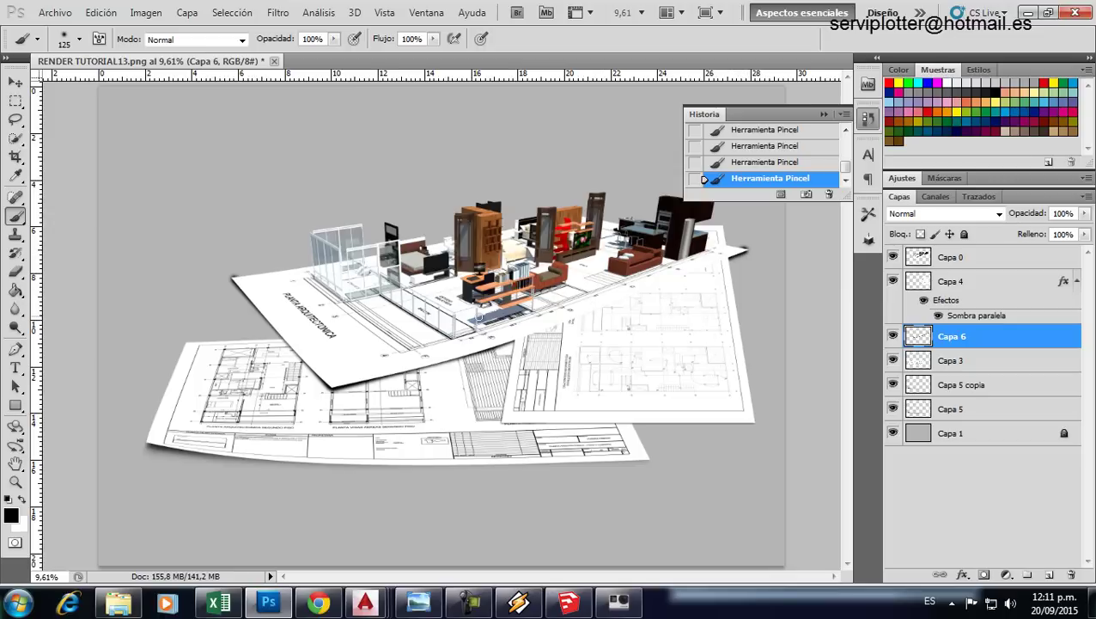
left_click(10, 82)
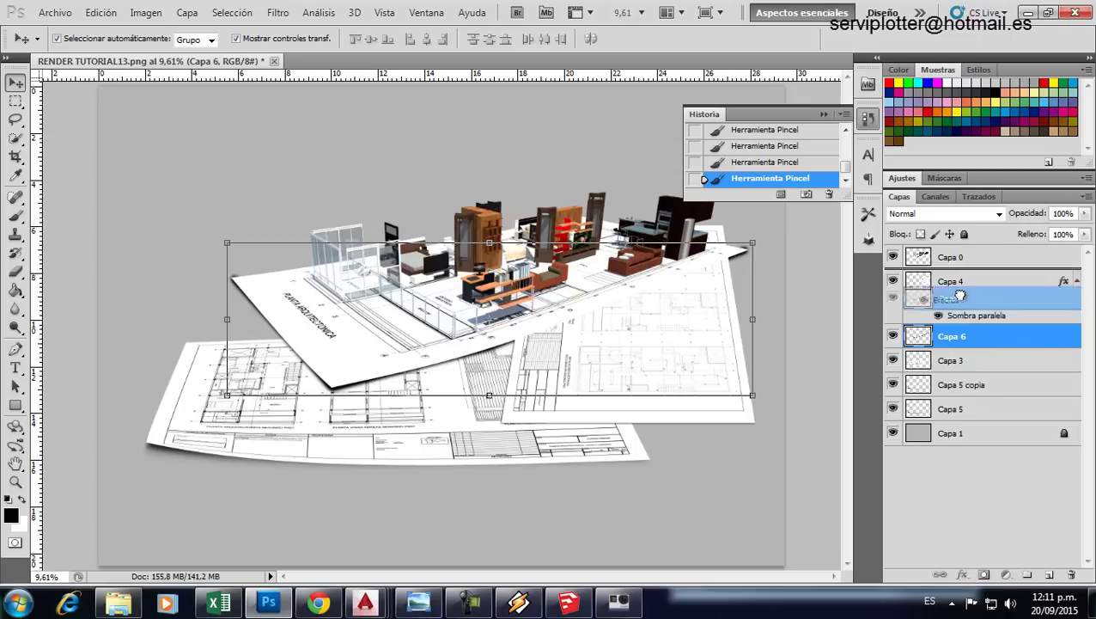
Step: Move the painted shadow layer above Capa 4
left_click_drag(945, 341, 958, 274)
scroll(744, 266, "up", 2)
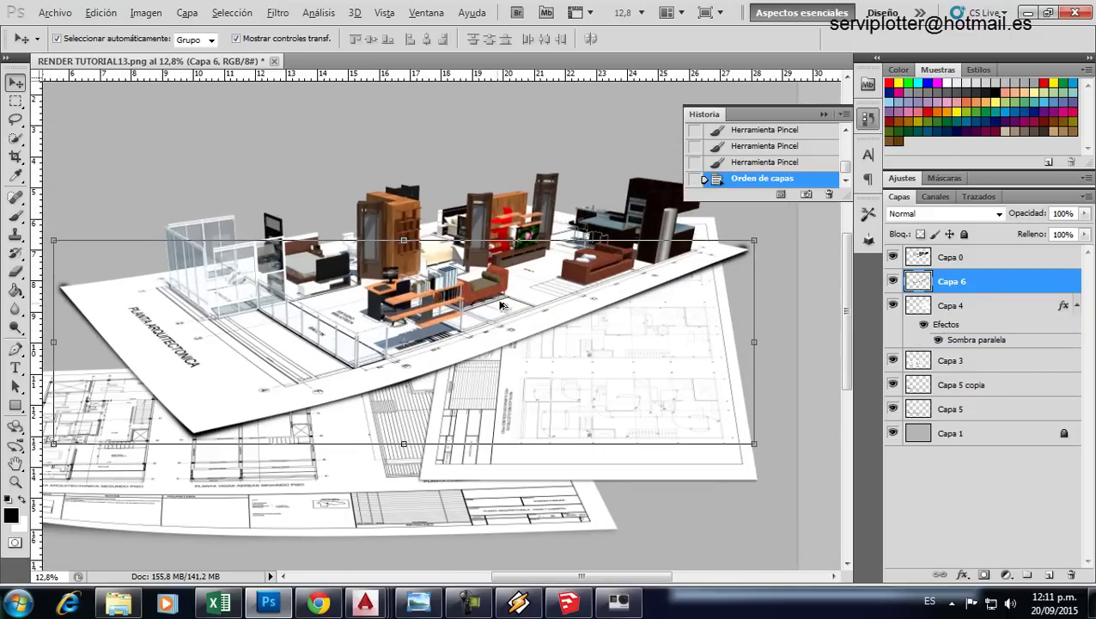
scroll(215, 361, "down", 1)
key("super")
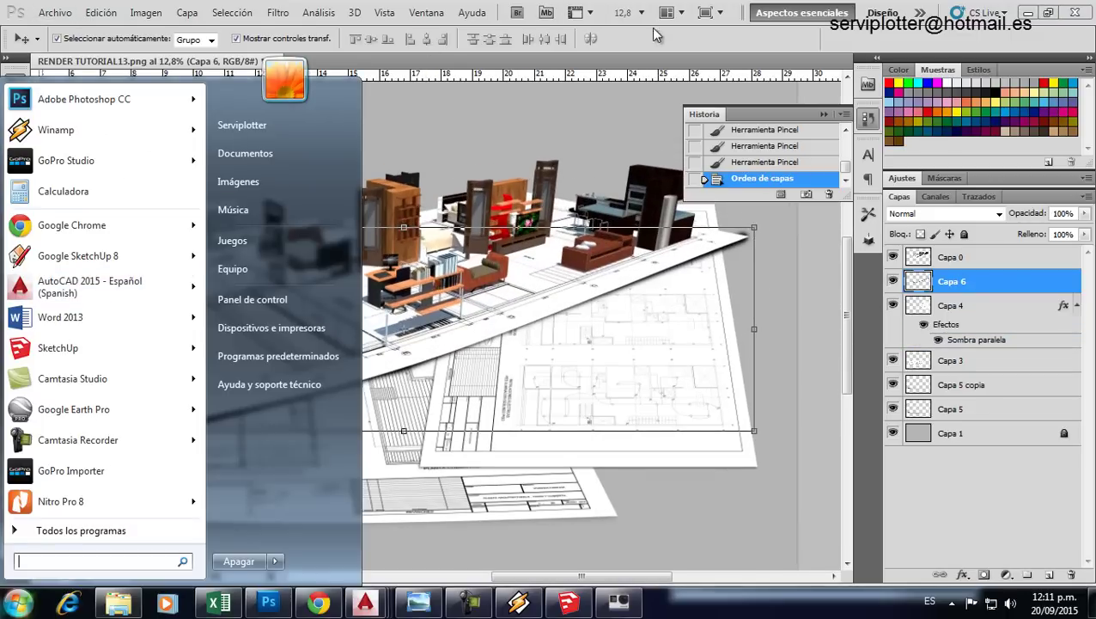
left_click(653, 34)
scroll(424, 234, "down", 2)
scroll(128, 256, "up", 2)
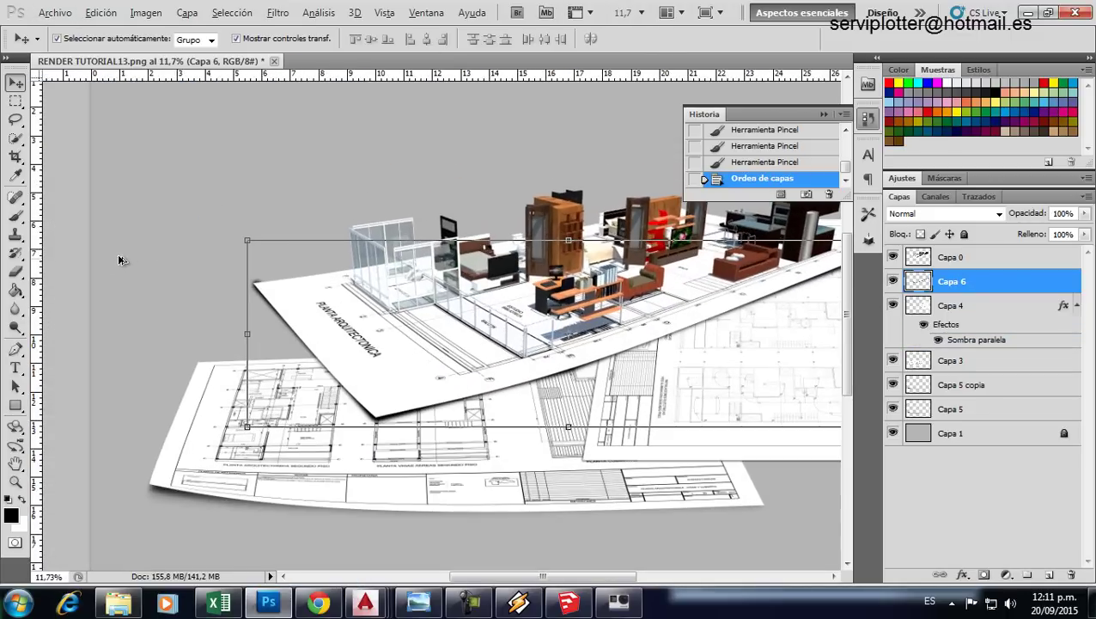
Step: Erase excess painted shadow with the Eraser tool
left_click(15, 273)
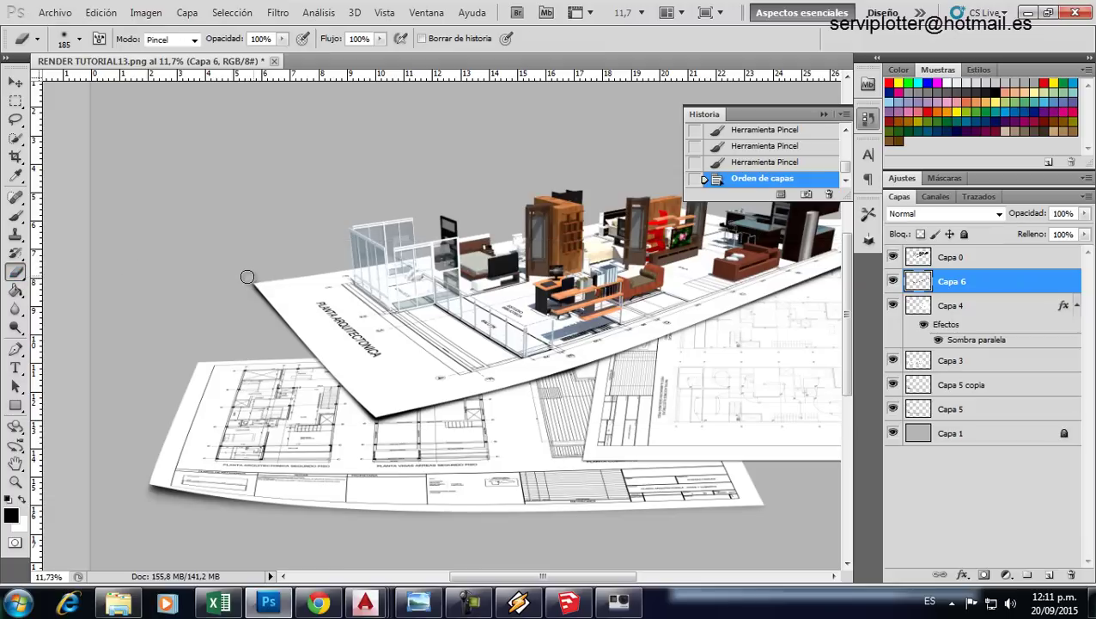
scroll(247, 276, "down", 2)
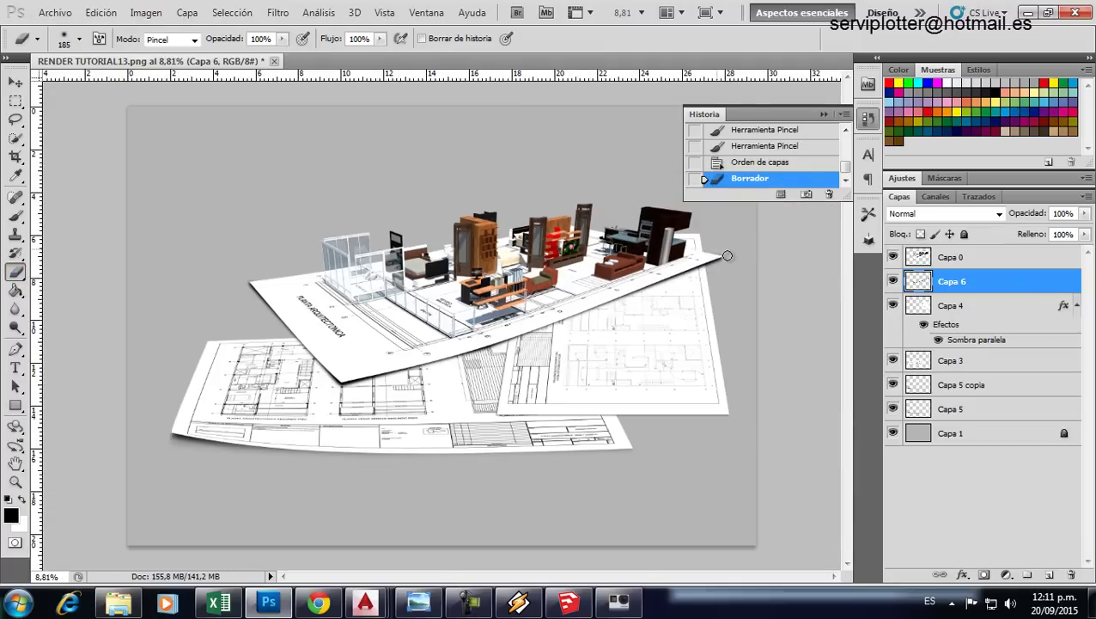
left_click(727, 256)
Step: Apply a 30,8-pixel Gaussian blur to the shadow layer
left_click(318, 12)
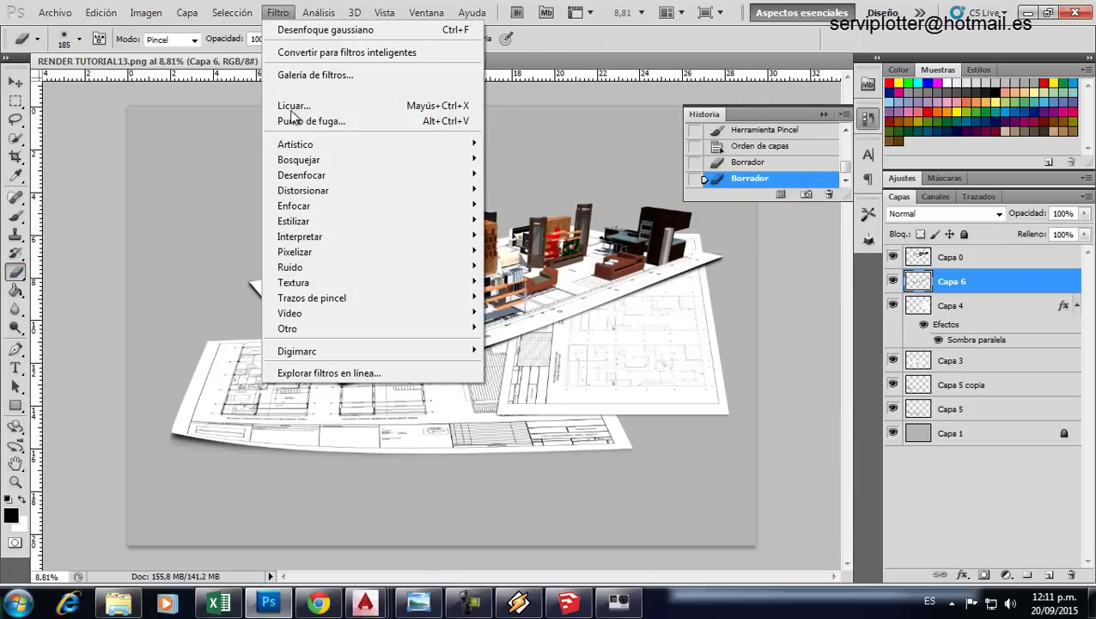
left_click(675, 59)
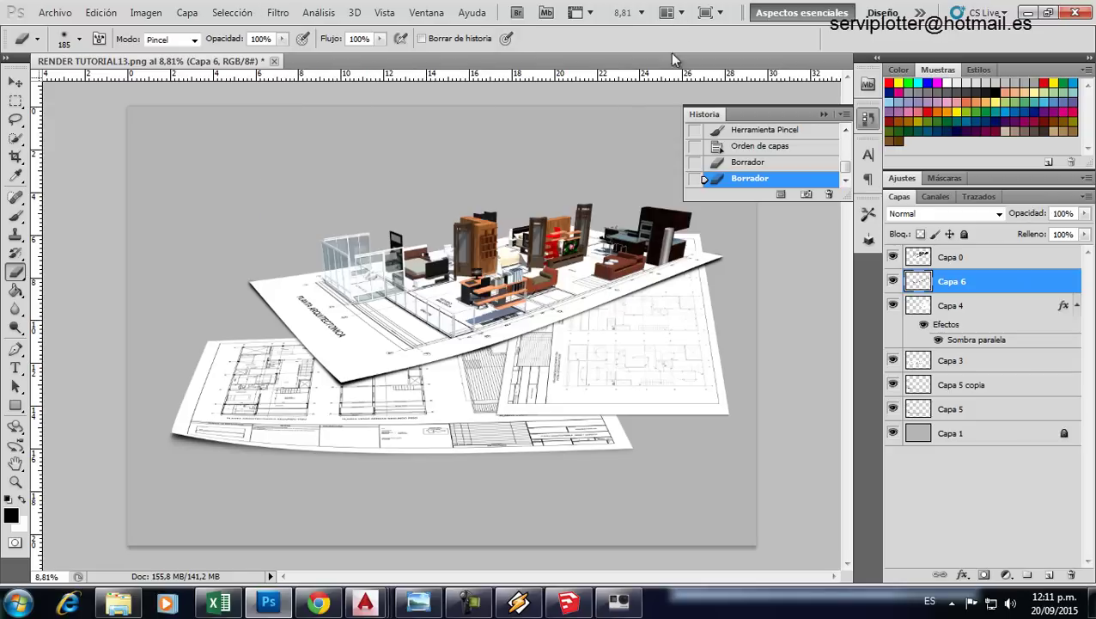
scroll(470, 285, "up", 1)
scroll(339, 307, "up", 1)
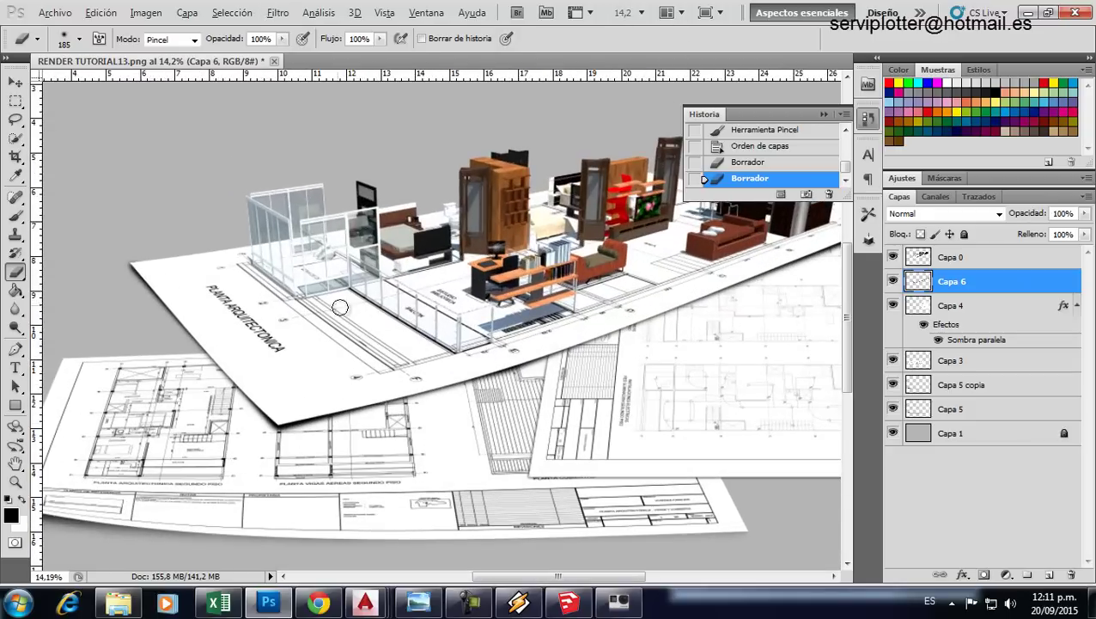
left_click(277, 14)
mouse_move(302, 175)
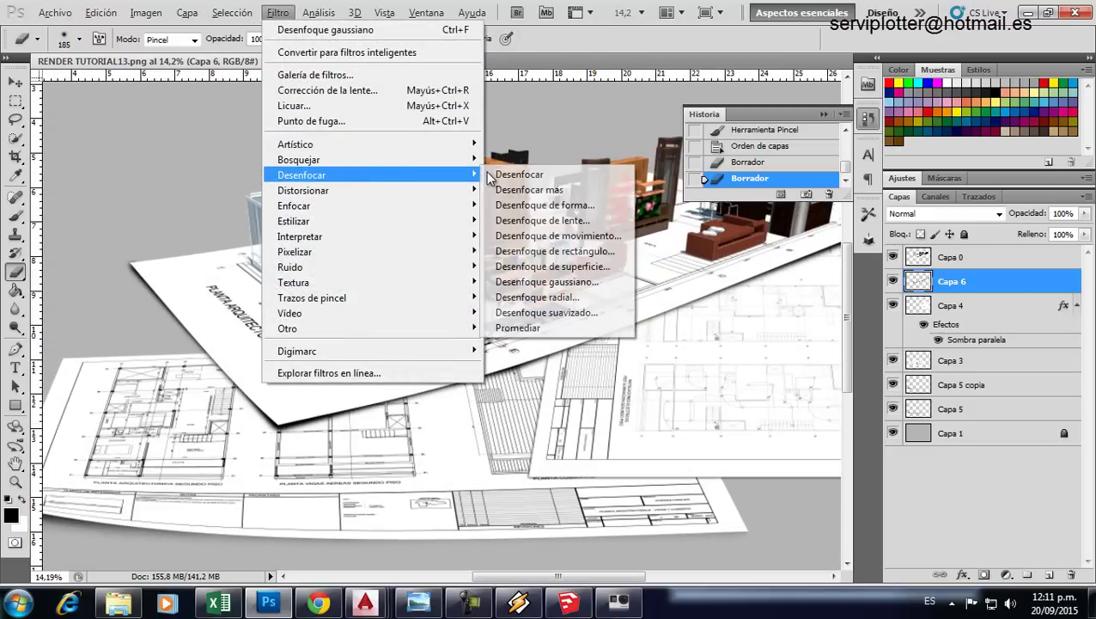
left_click(550, 282)
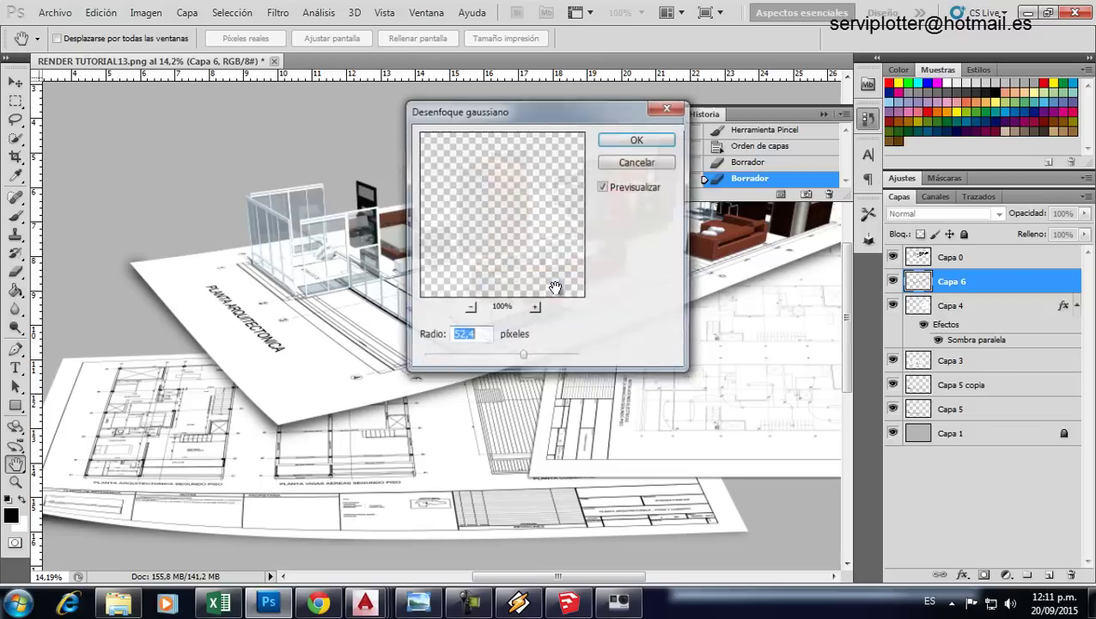
left_click(502, 354)
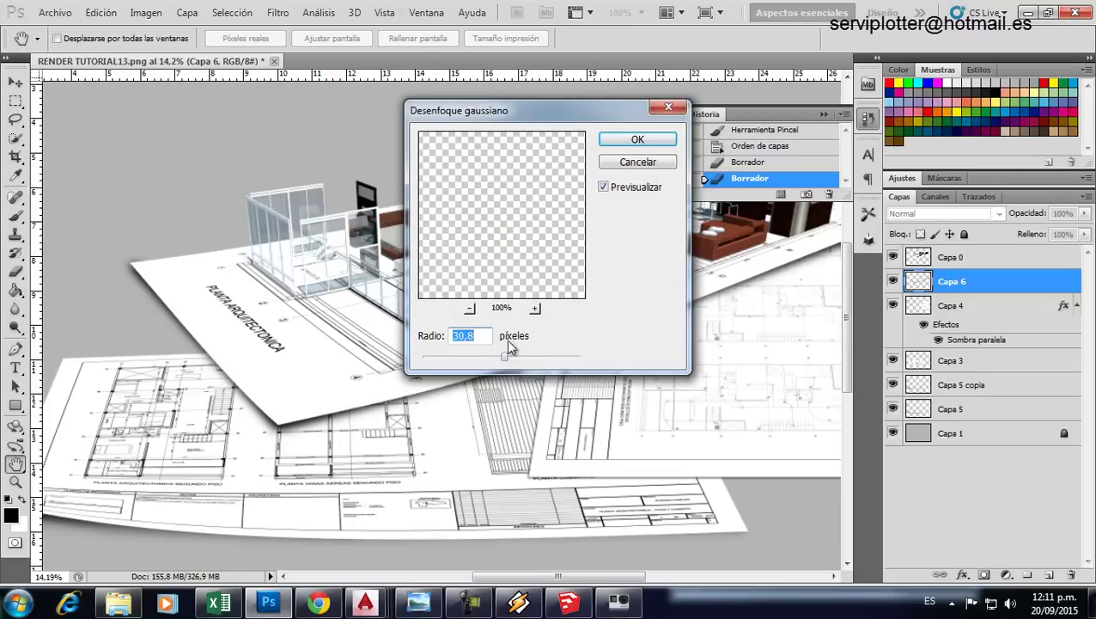
left_click(636, 142)
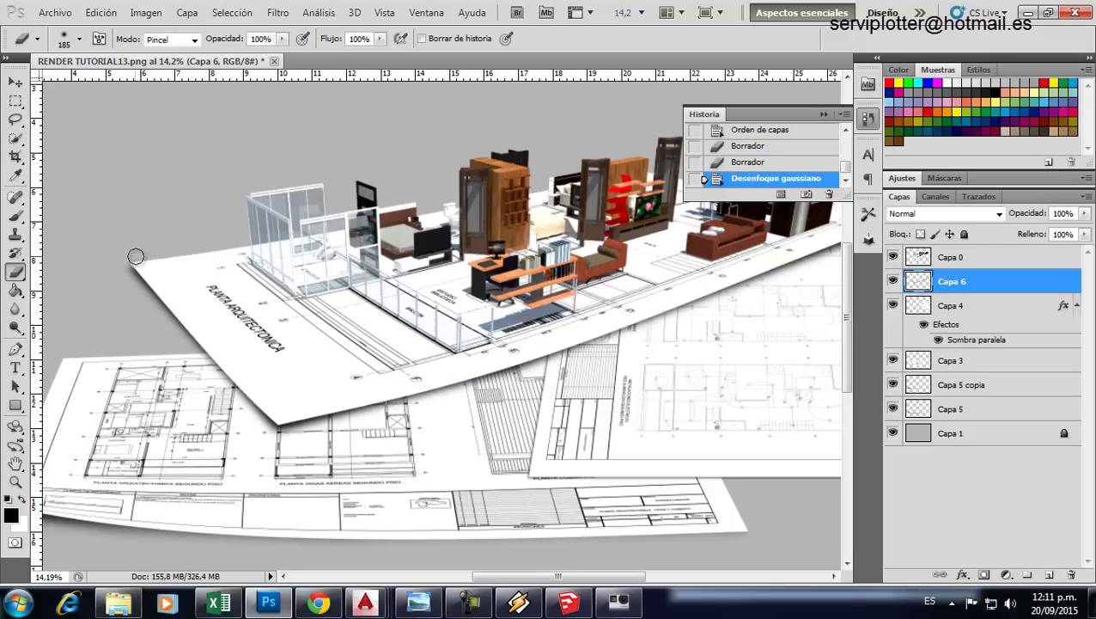
Step: Erase leftover parts of the blurred shadow near the sheet edge
left_click_drag(128, 255, 160, 254)
scroll(120, 284, "down", 3)
scroll(727, 237, "up", 1)
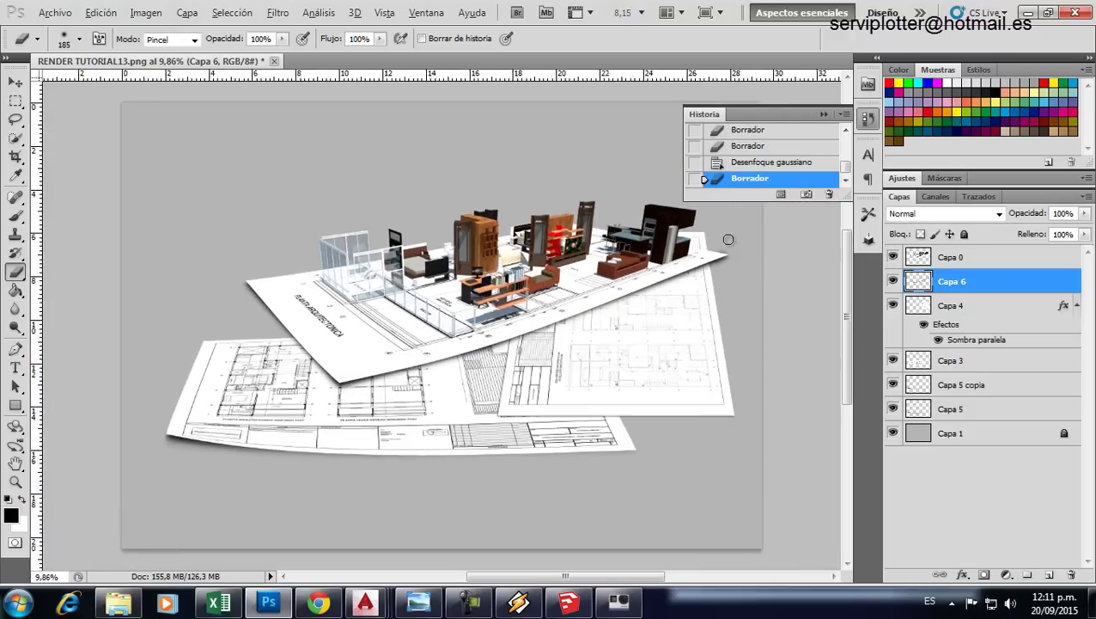
scroll(727, 237, "up", 2)
scroll(738, 245, "up", 1)
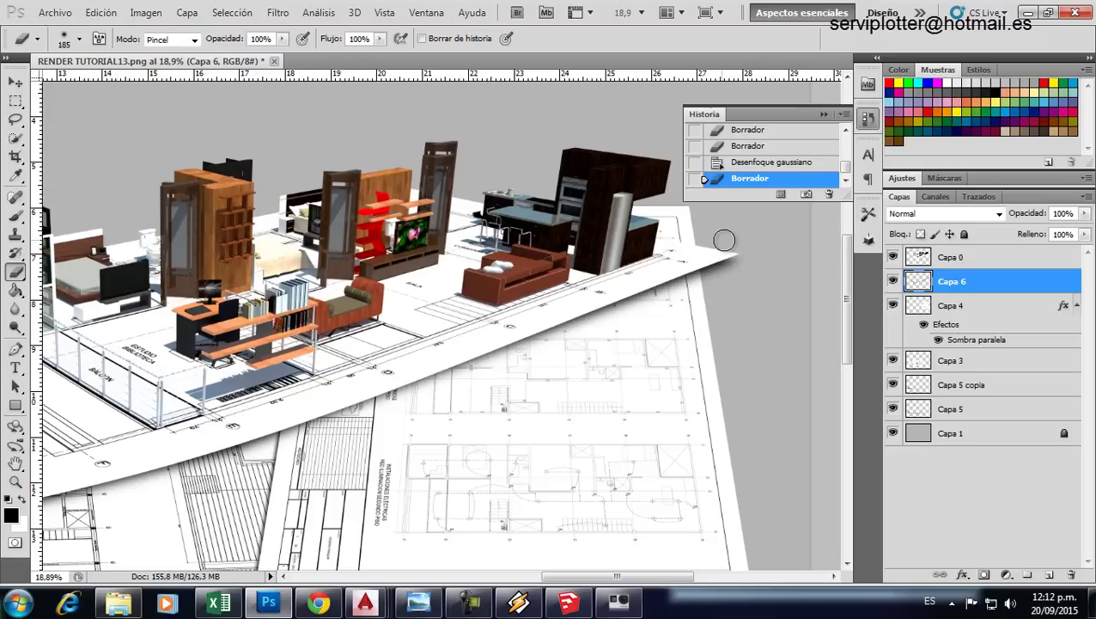
left_click(718, 237)
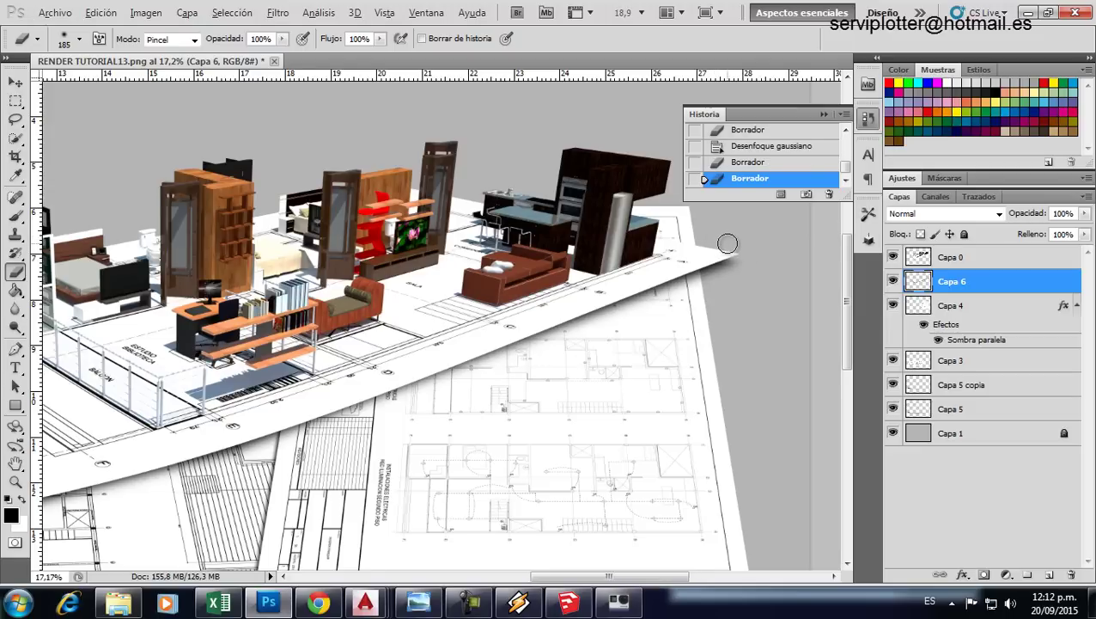
scroll(335, 417, "down", 2)
scroll(206, 463, "down", 1)
scroll(392, 429, "down", 1)
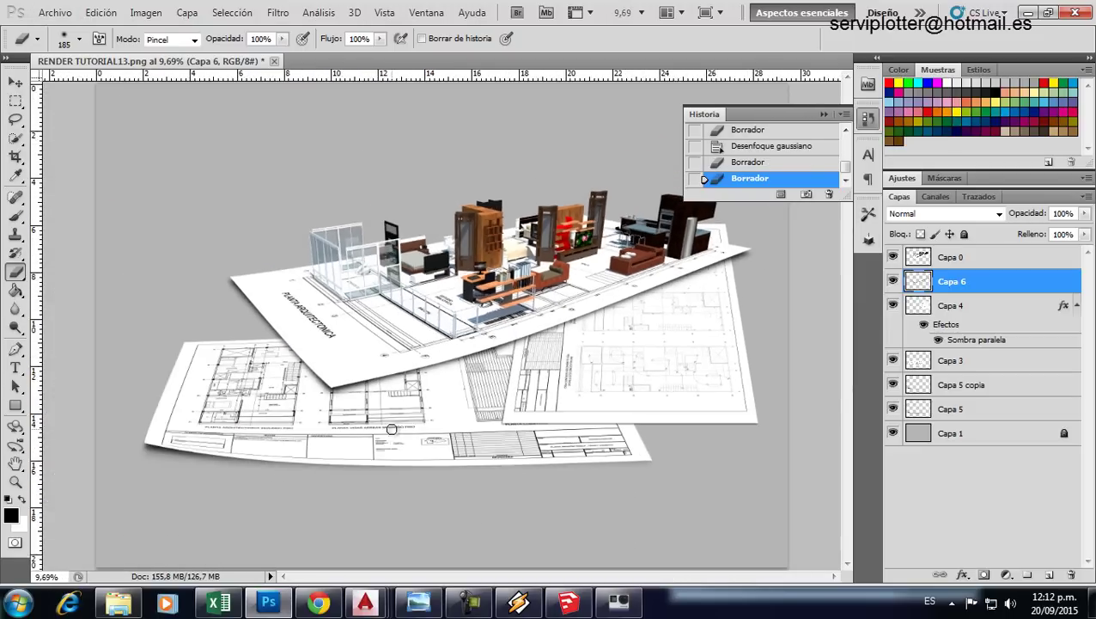
scroll(516, 413, "down", 2)
scroll(593, 403, "up", 1)
scroll(514, 353, "up", 1)
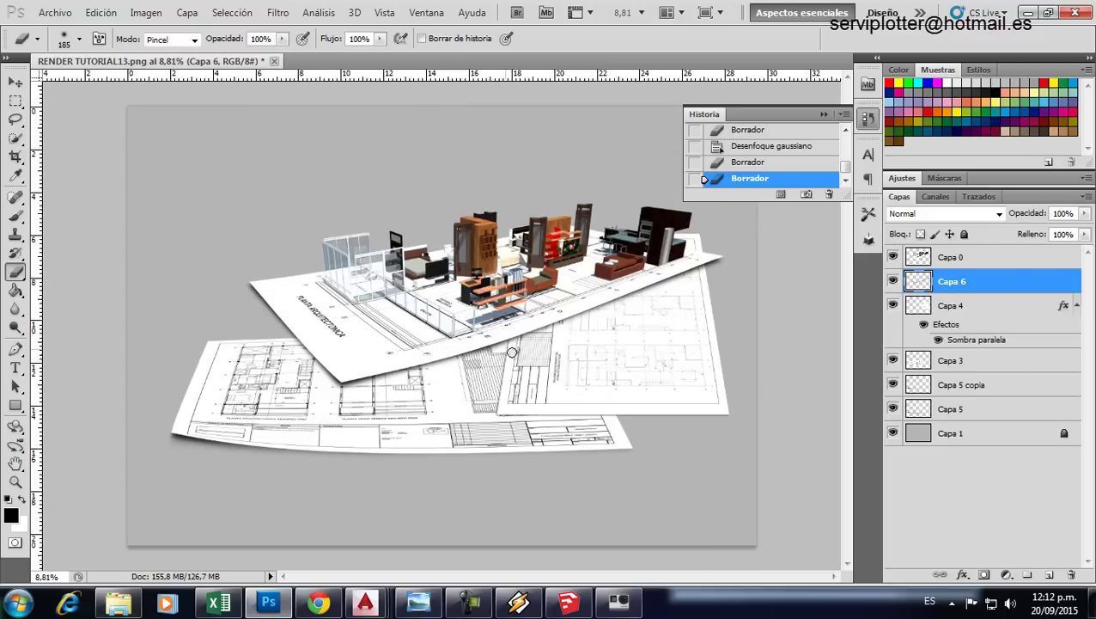
Step: Save the document as RENDER TUTORIAL13 in Photoshop (PSD) format
left_click(55, 12)
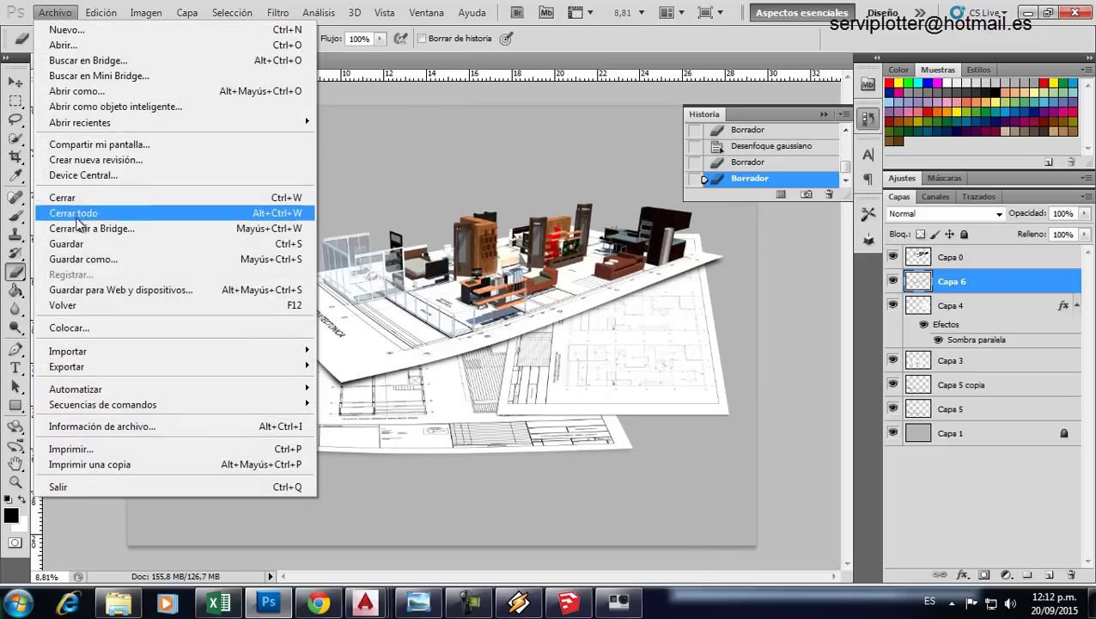
left_click(86, 246)
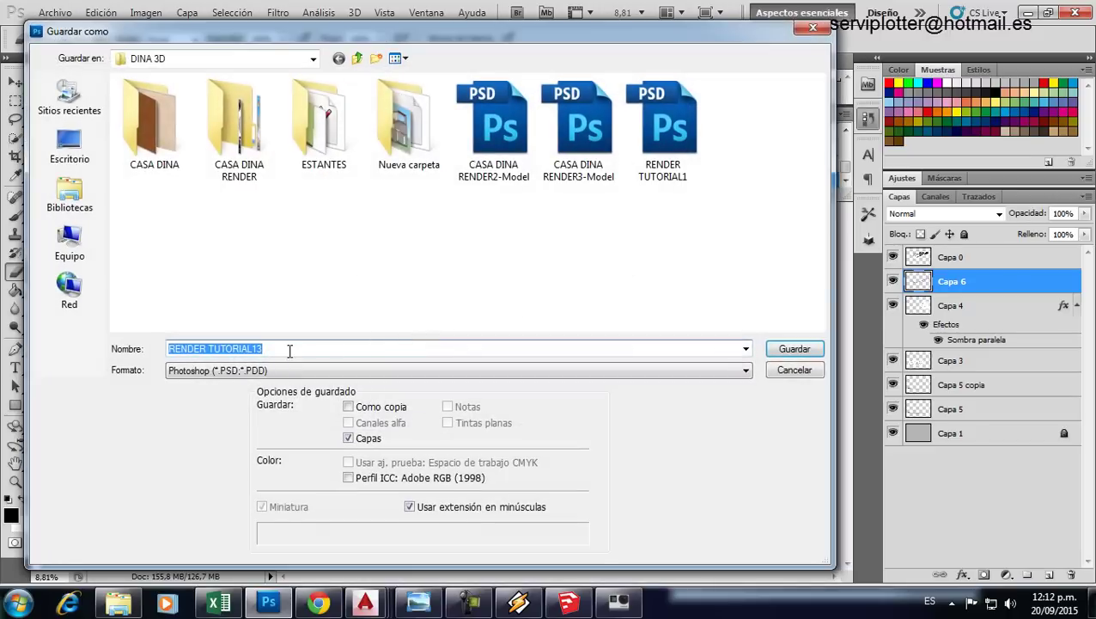
left_click(288, 347)
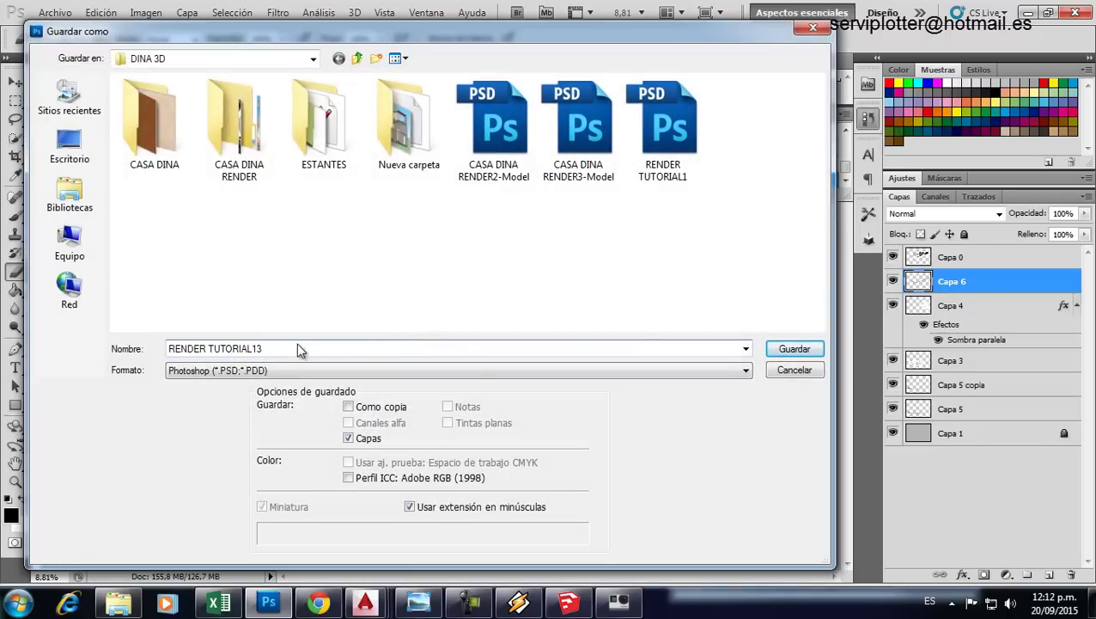
left_click(795, 349)
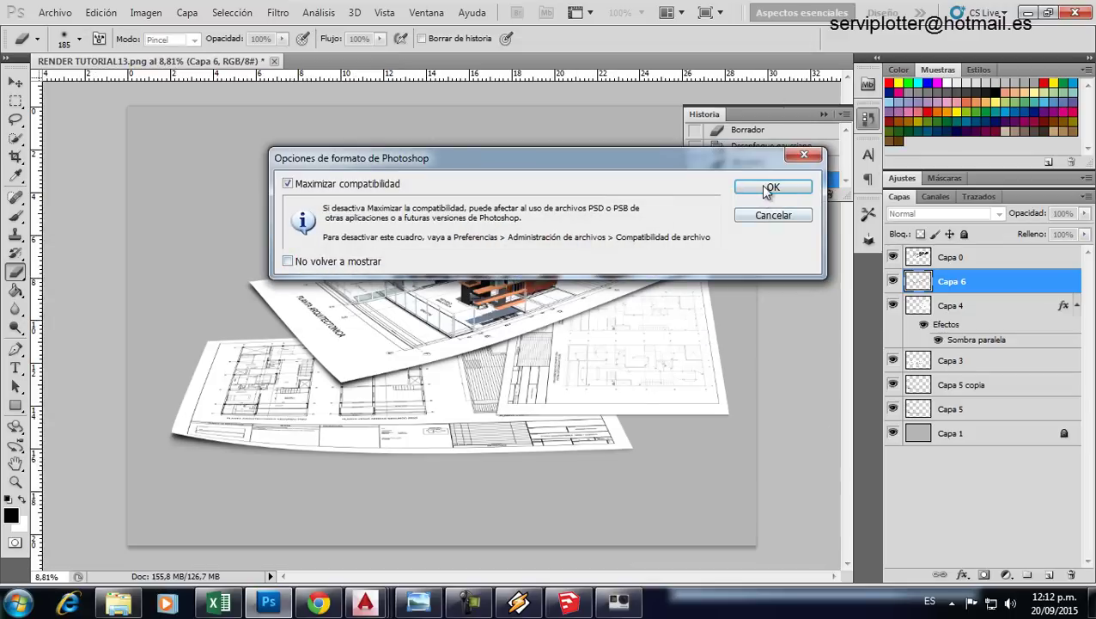
left_click(771, 187)
Step: Save a JPEG copy named RENDER TUTORIAL13.jpg, accepting the JPEG options
left_click(55, 12)
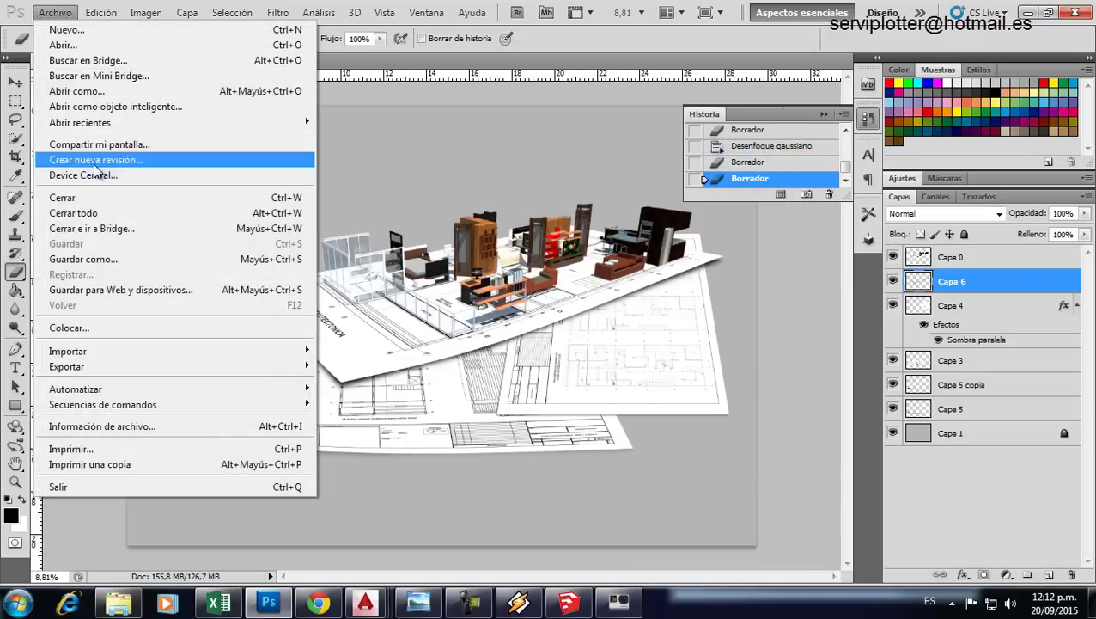
left_click(97, 259)
left_click(291, 373)
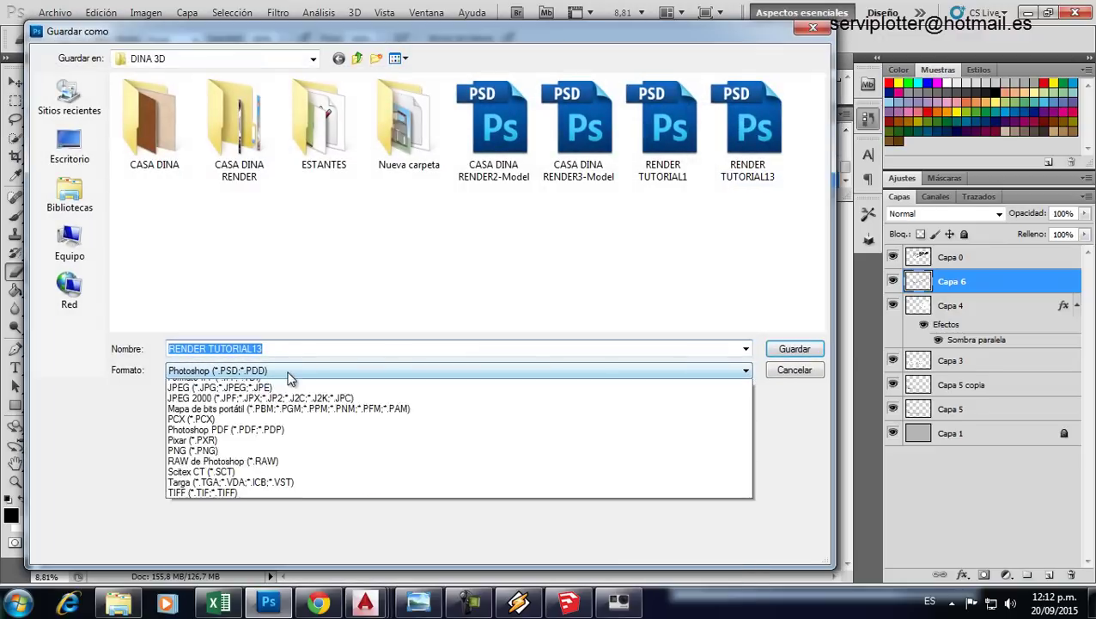
left_click(292, 470)
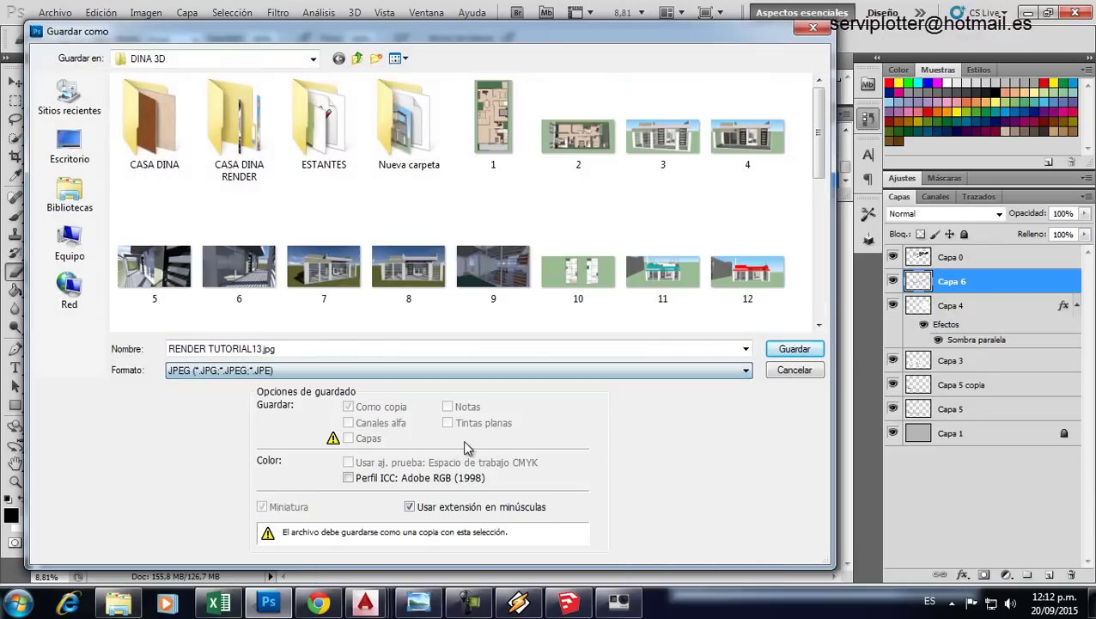
left_click(802, 354)
left_click(641, 153)
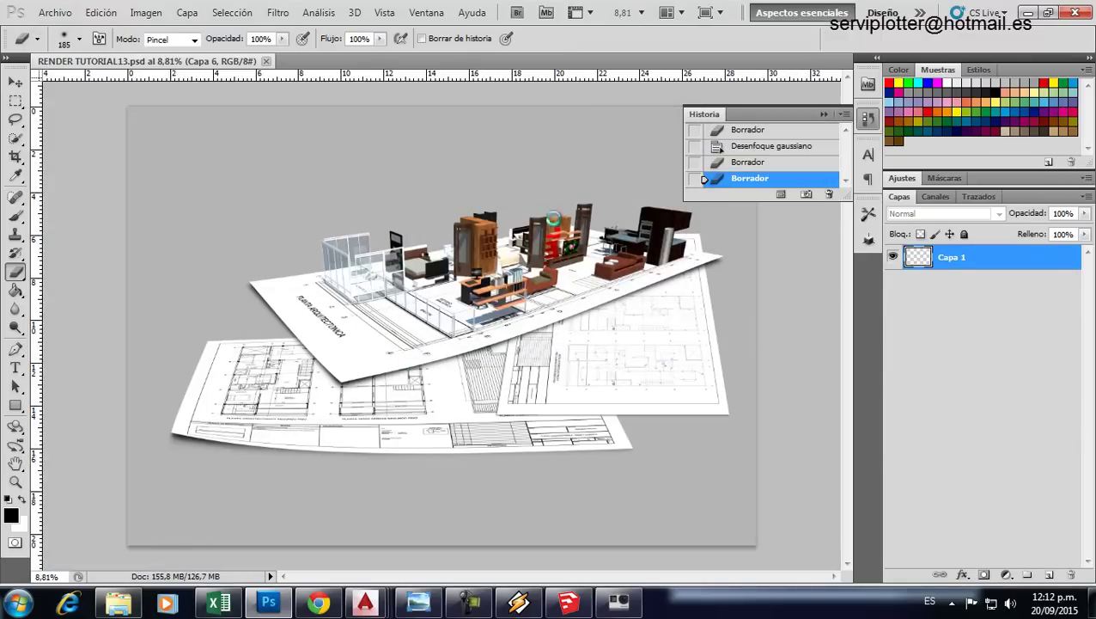
Step: Open RENDER TUTORIAL13.jpg from the DINA 3D folder in the photo viewer
left_click(118, 601)
scroll(1063, 179, "down", 3)
scroll(932, 184, "down", 5)
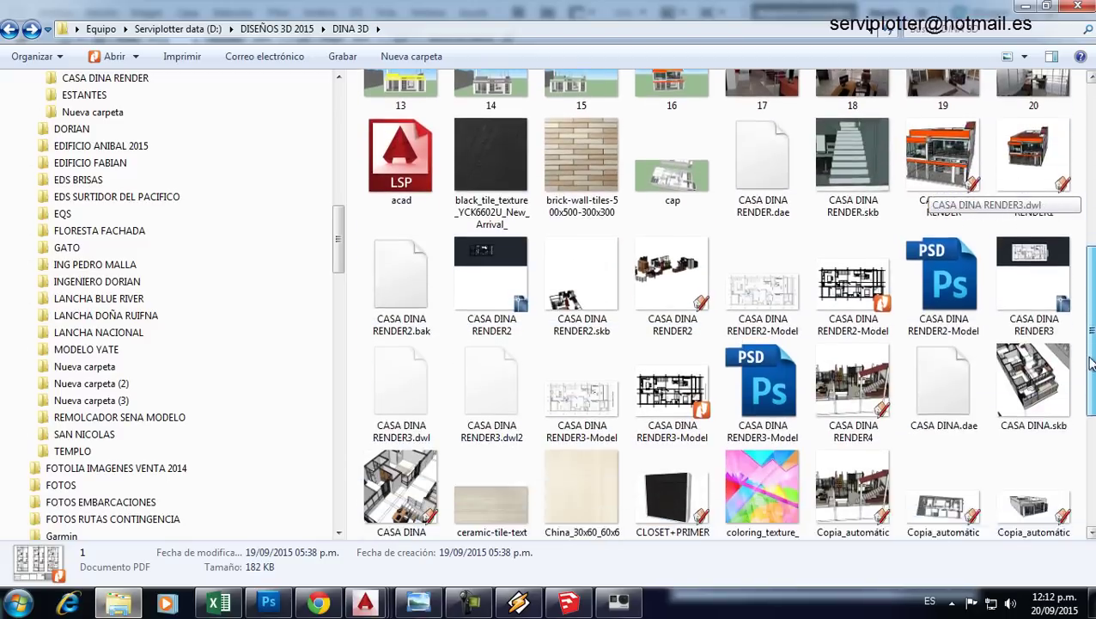
scroll(932, 184, "down", 3)
scroll(932, 184, "down", 3)
scroll(933, 185, "down", 2)
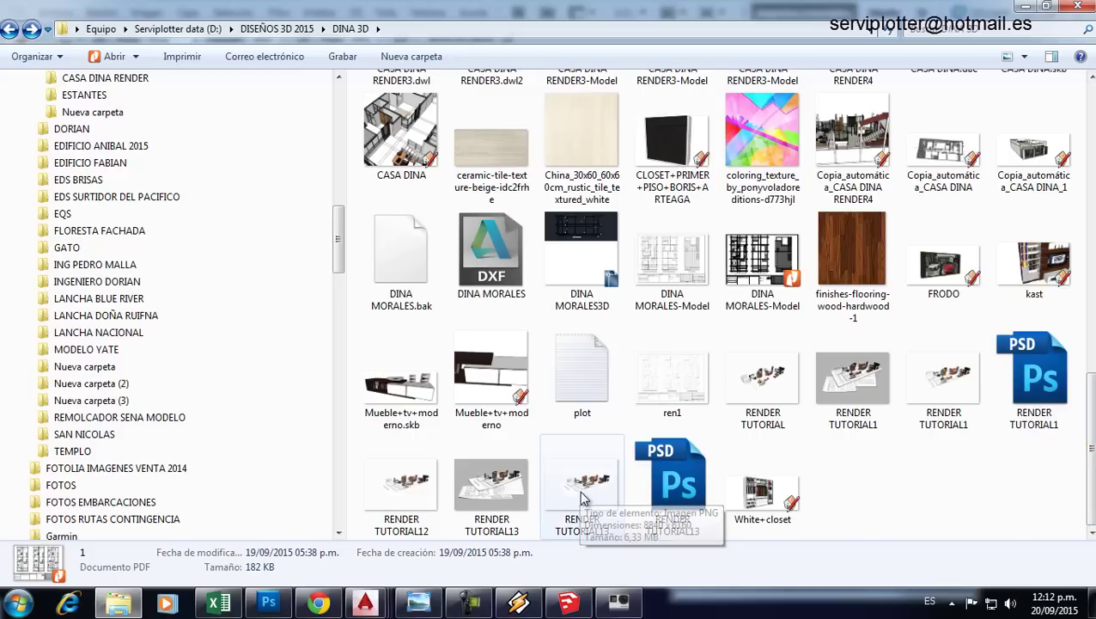
double_click(500, 490)
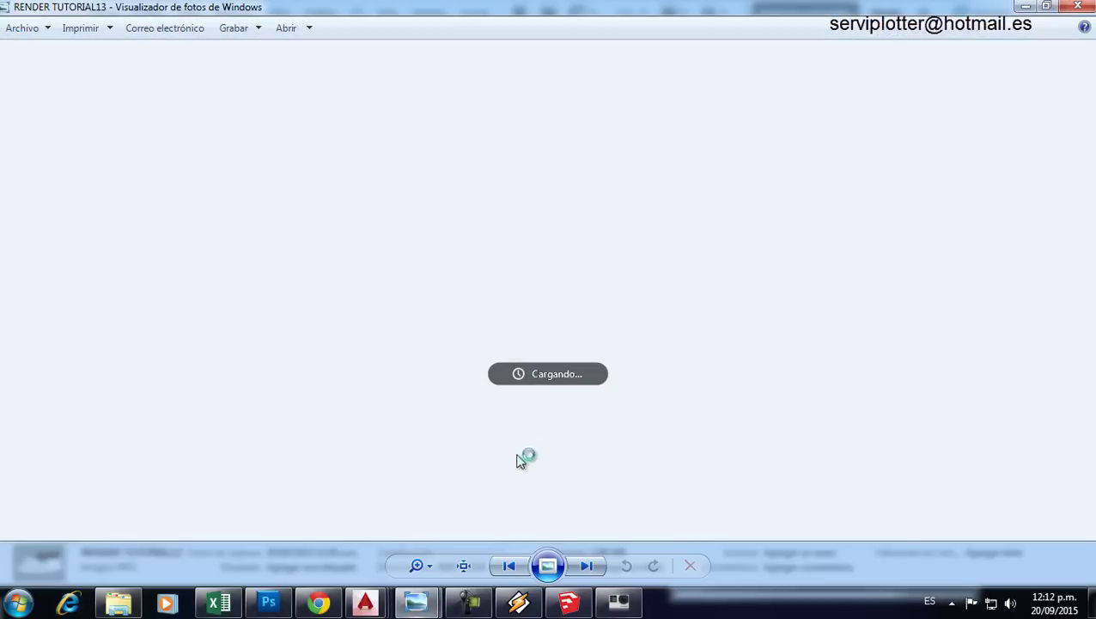
scroll(661, 266, "up", 4)
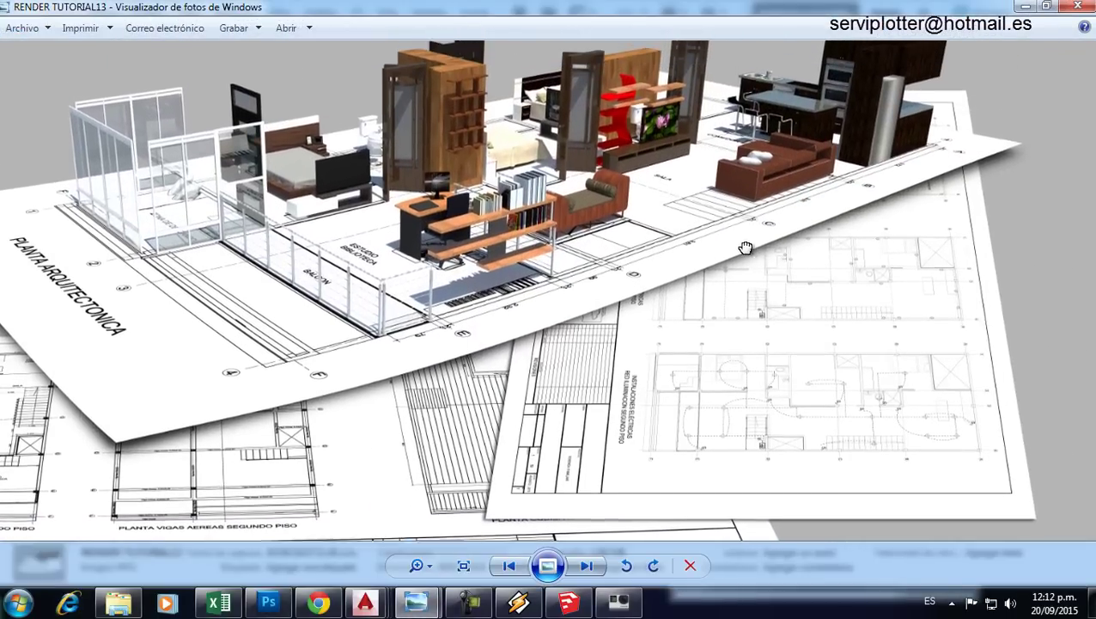
left_click_drag(746, 247, 721, 275)
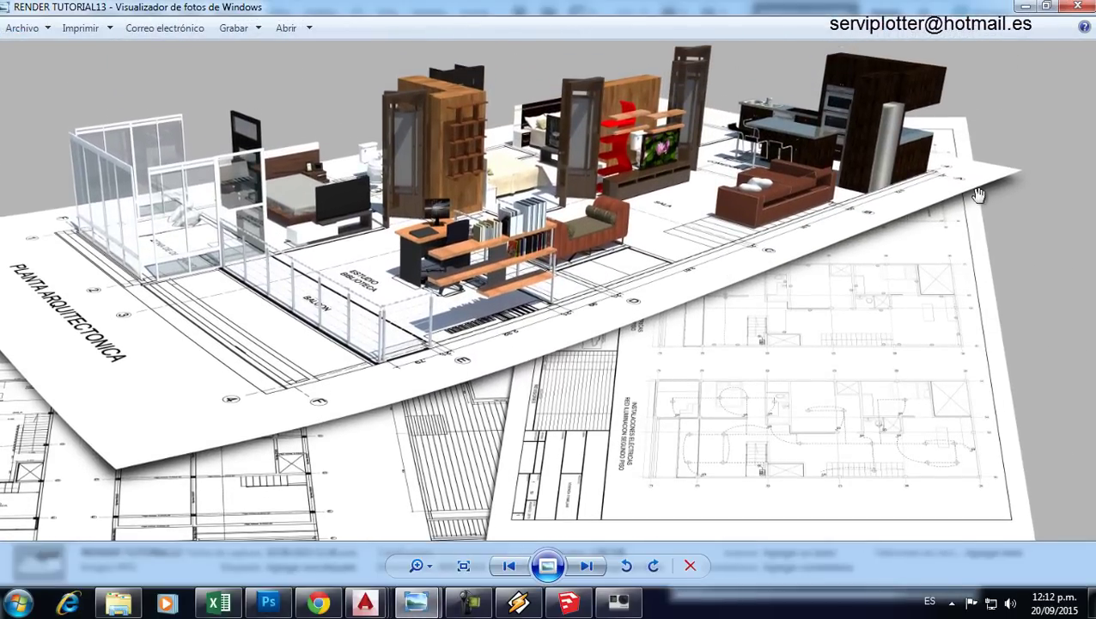
scroll(438, 376, "down", 2)
scroll(498, 348, "down", 1)
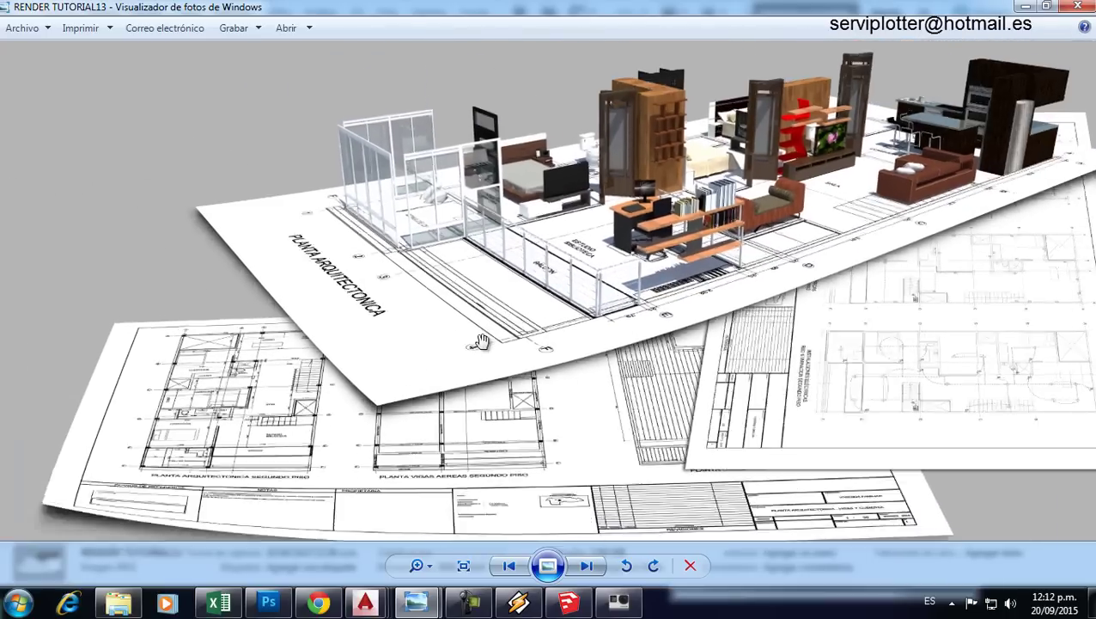
scroll(541, 331, "down", 1)
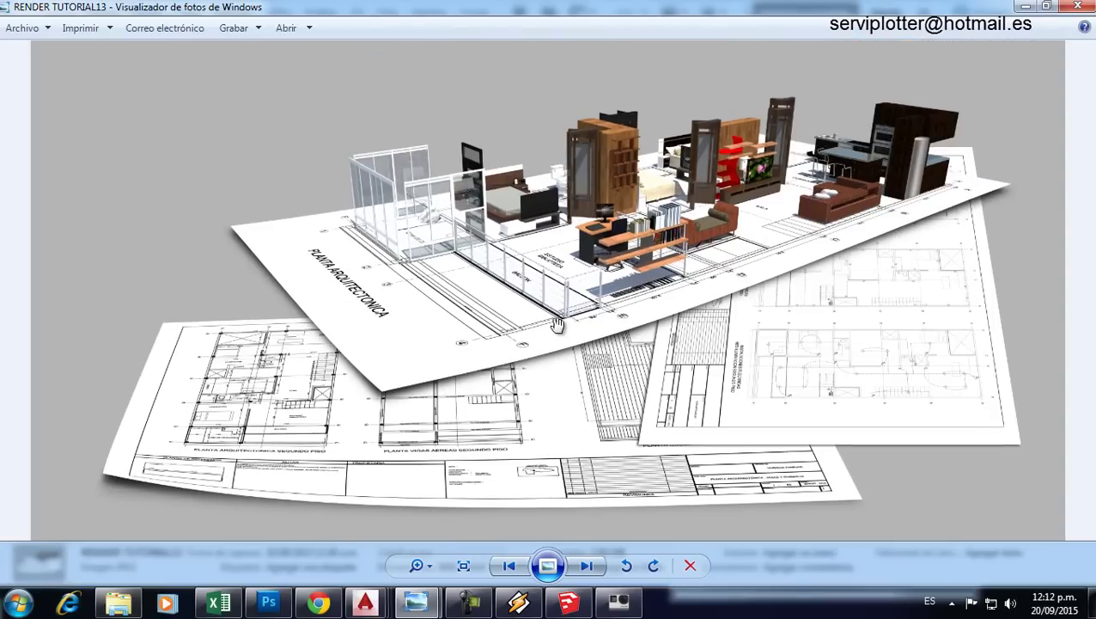
left_click_drag(361, 428, 308, 426)
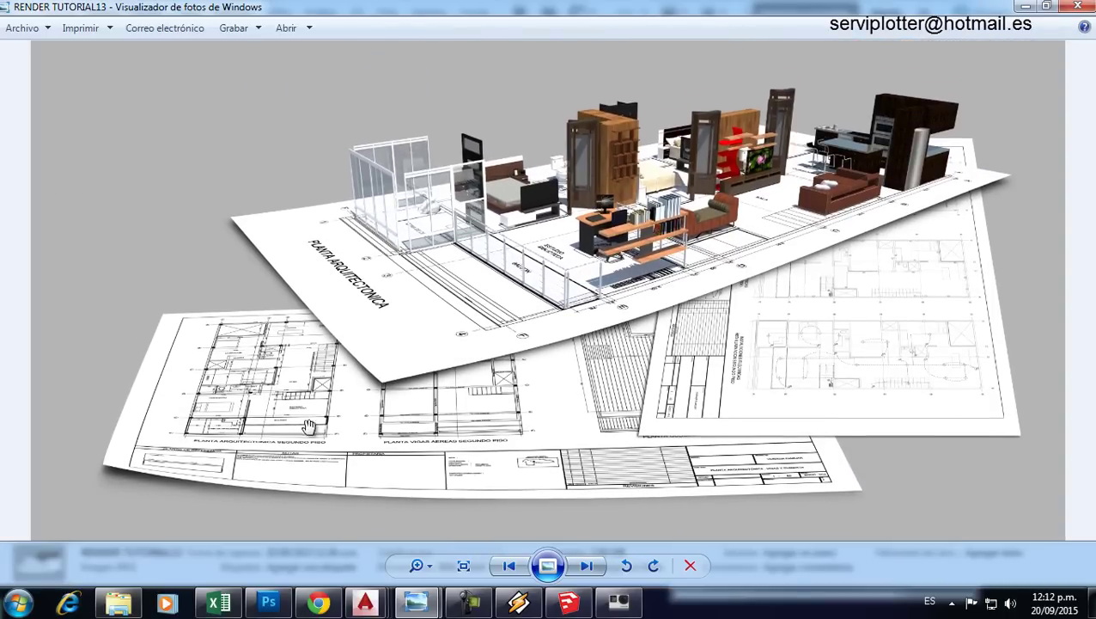
left_click_drag(511, 327, 509, 347)
scroll(441, 321, "down", 1)
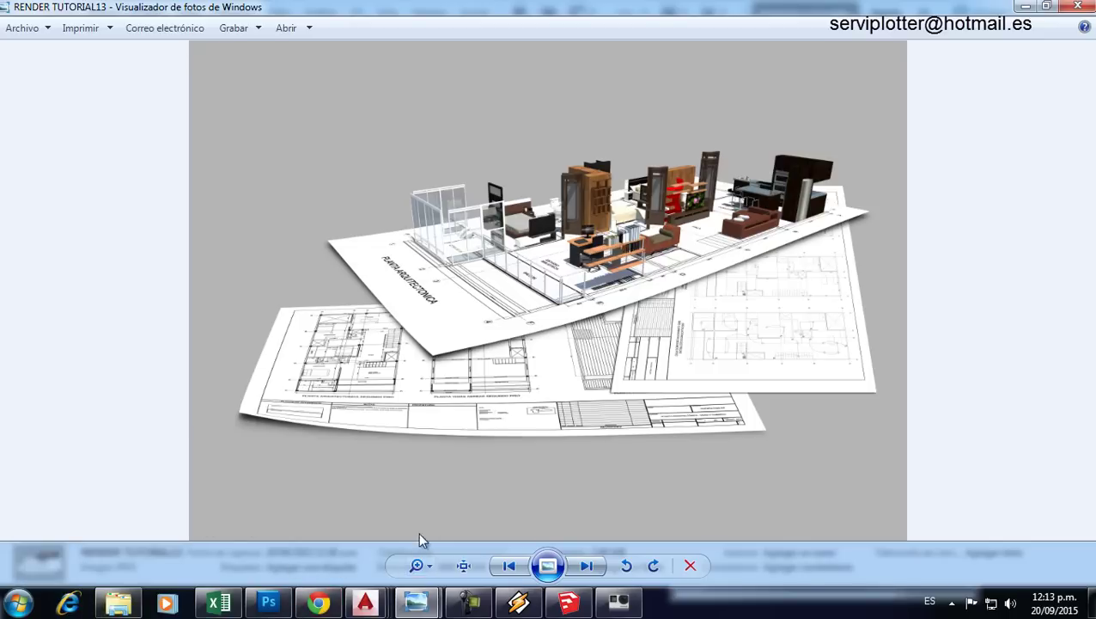
mouse_move(318, 602)
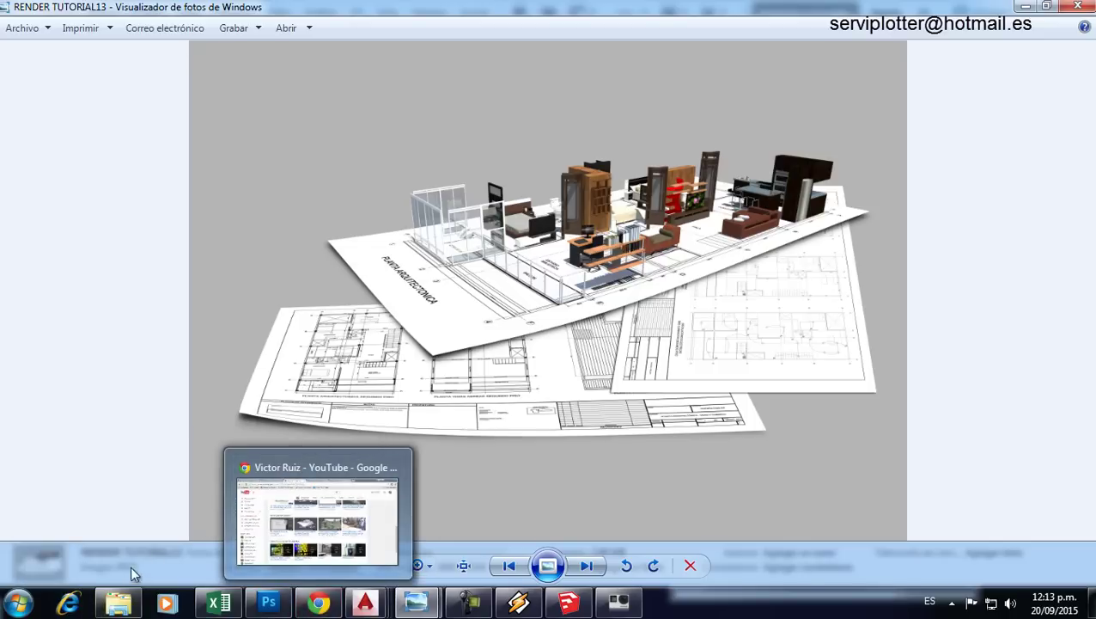
Step: Expand and open the FOTOLIA IMAGENES VENTA 2014 folder in the folder tree
left_click(120, 602)
left_click_drag(344, 274, 340, 184)
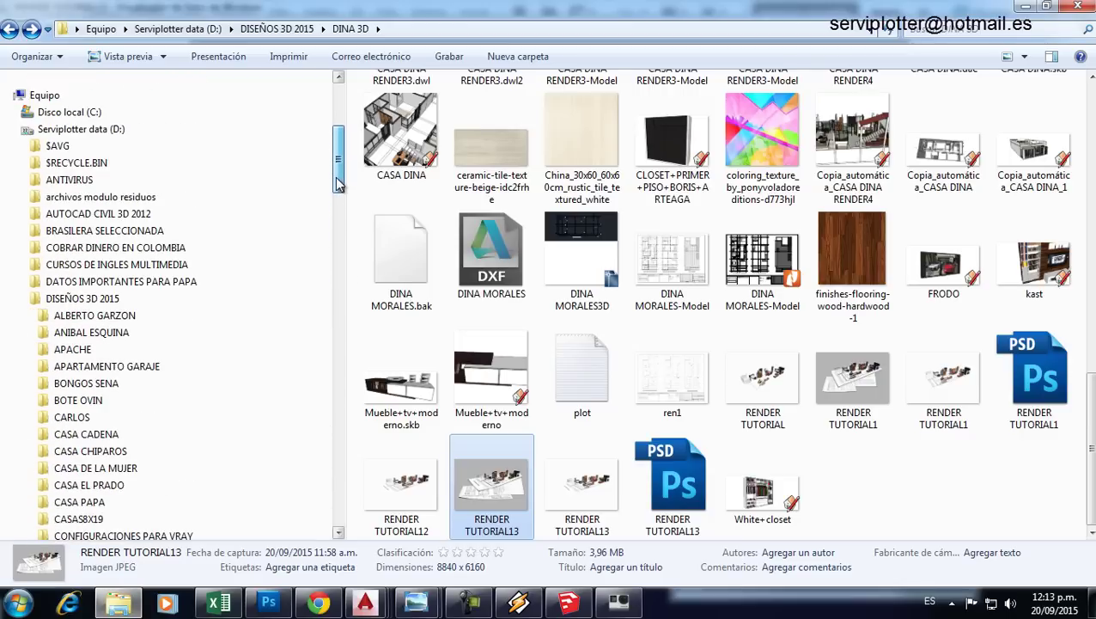
scroll(33, 305, "down", 1)
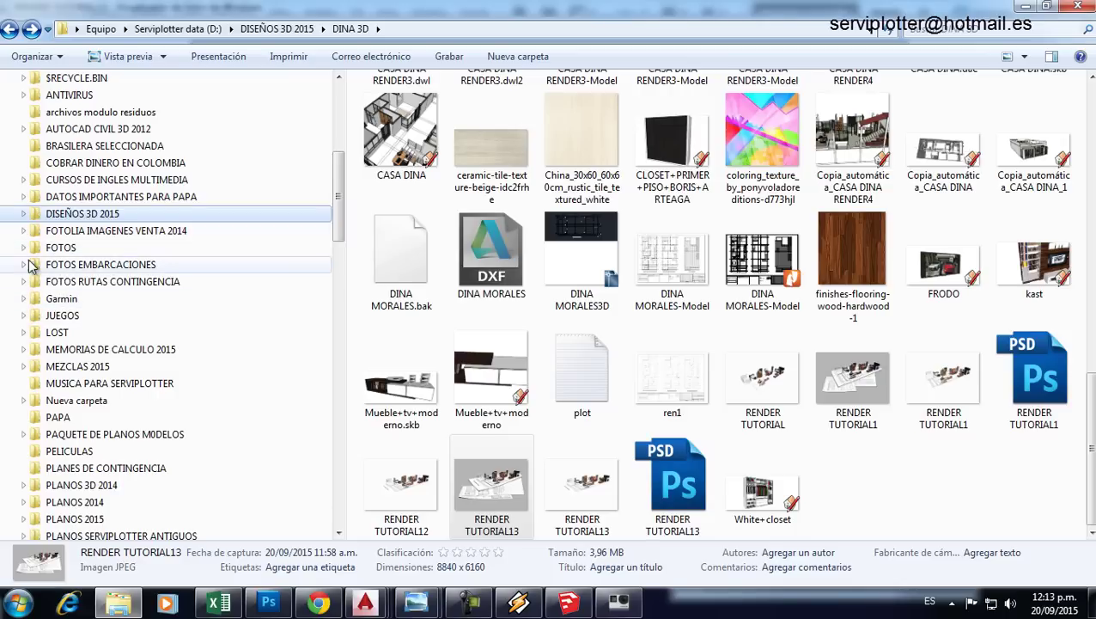
left_click(23, 231)
left_click(74, 232)
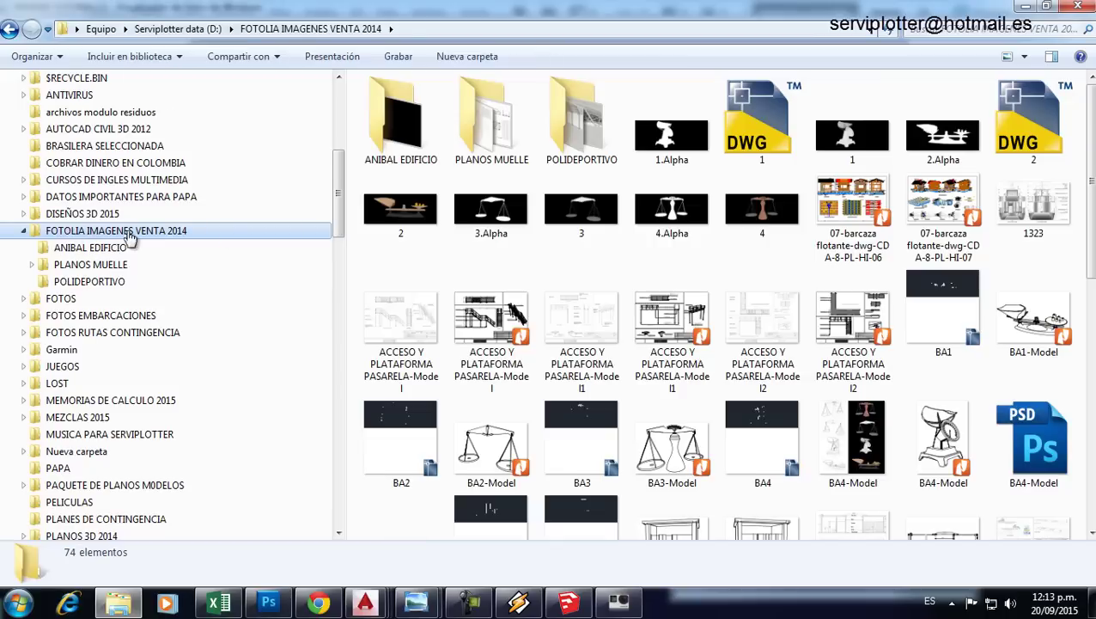
Step: Open the ANIBAL EDIFICIO subfolder, then POLIDEPORTIVO to show its render thumbnails
scroll(928, 202, "down", 1)
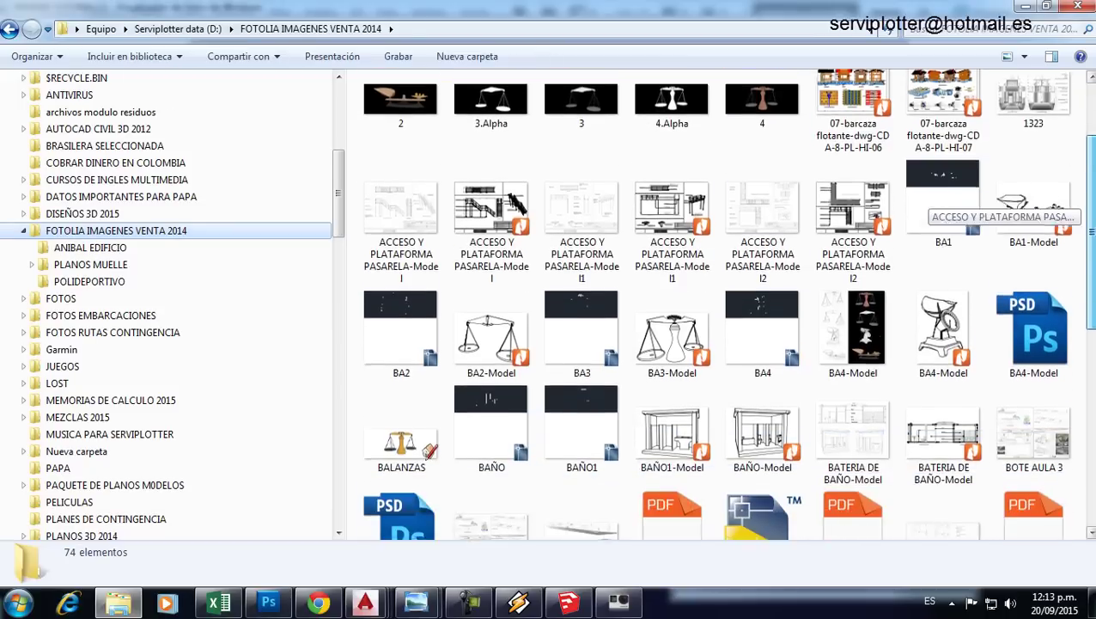
scroll(928, 201, "down", 1)
scroll(928, 202, "down", 1)
scroll(928, 202, "down", 1)
scroll(928, 202, "down", 1)
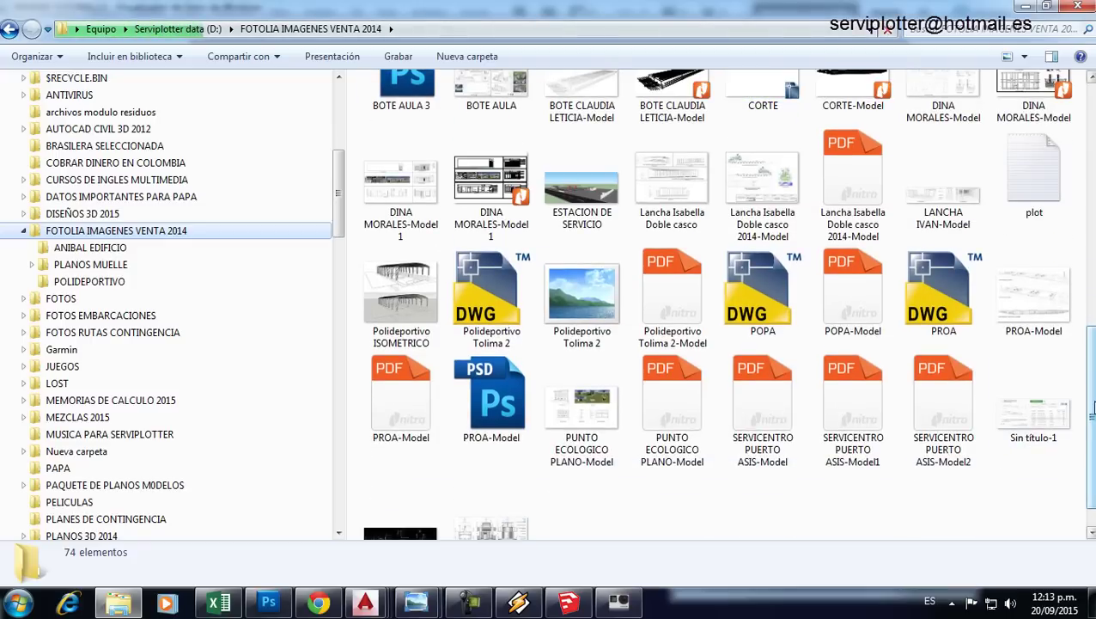
scroll(1089, 445, "down", 1)
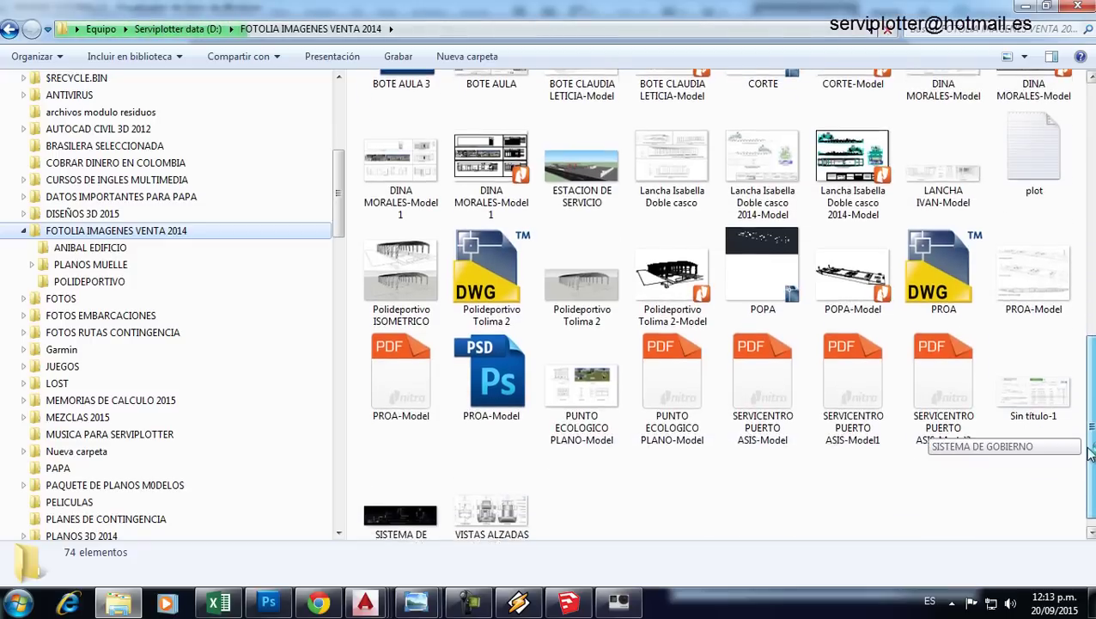
scroll(1090, 445, "up", 3)
scroll(1089, 445, "up", 2)
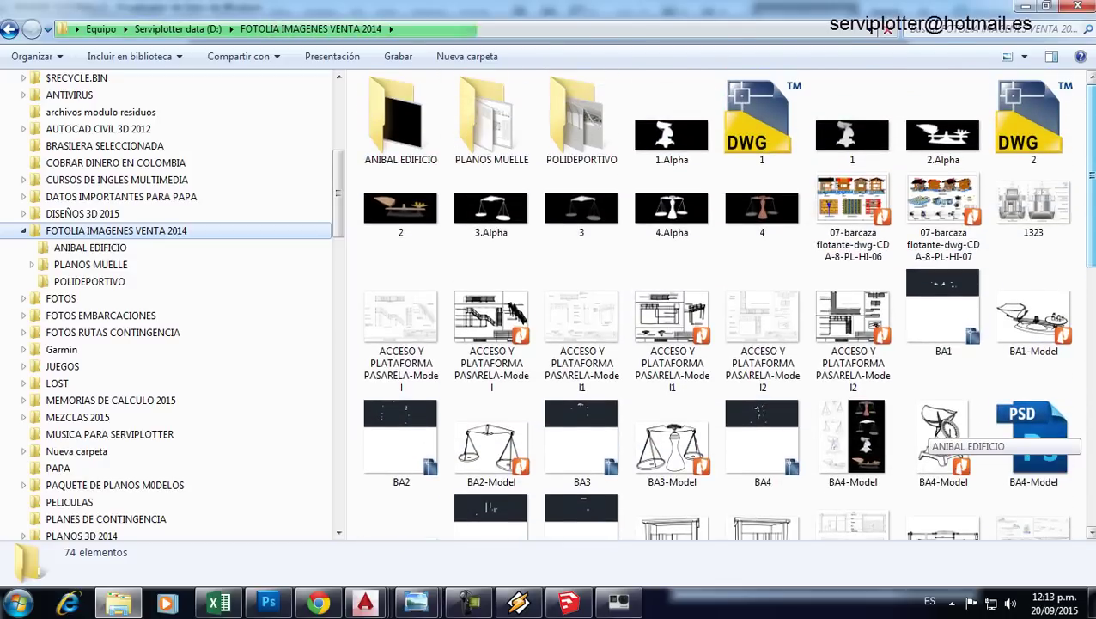
left_click(67, 251)
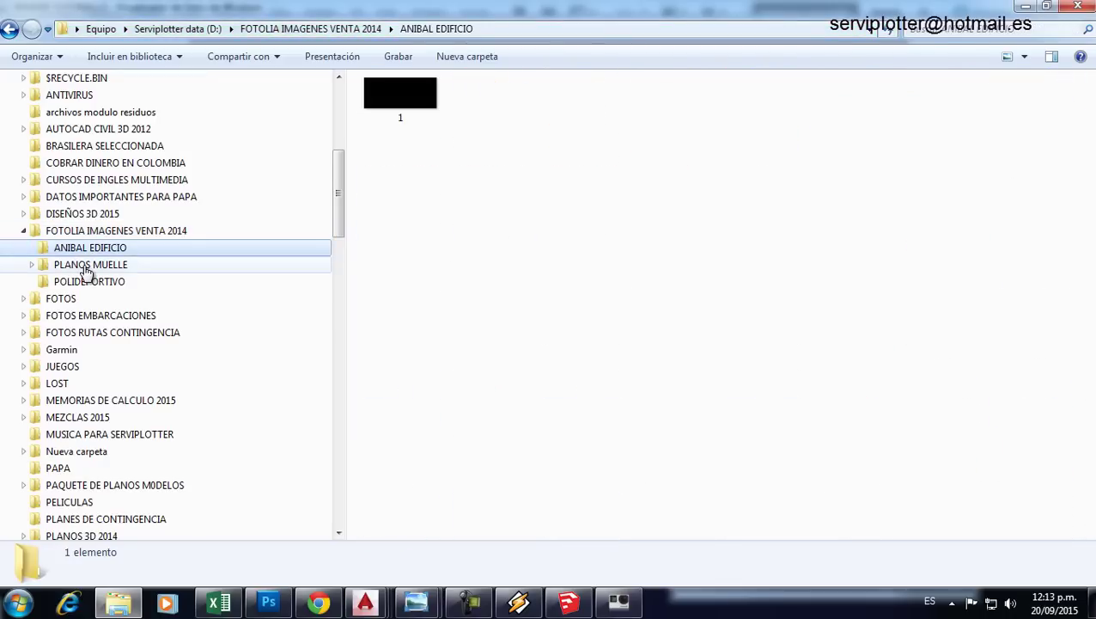
left_click(68, 265)
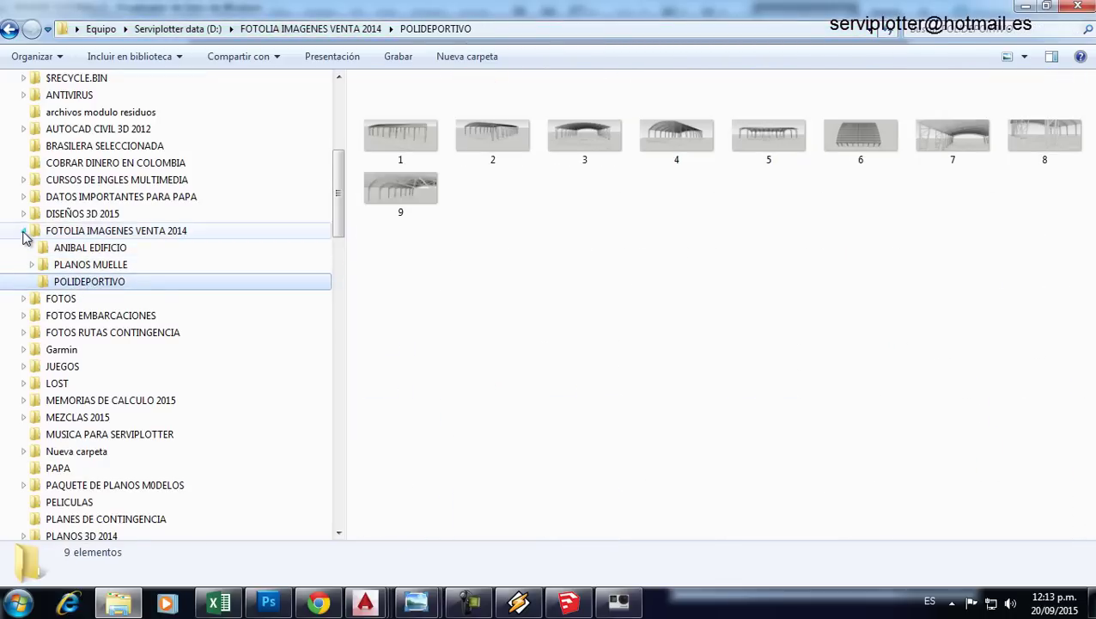
Step: Collapse the FOTOLIA IMAGENES VENTA 2014 subfolders and bring SketchUp Pro to the front
left_click(326, 230)
left_click_drag(340, 209, 335, 306)
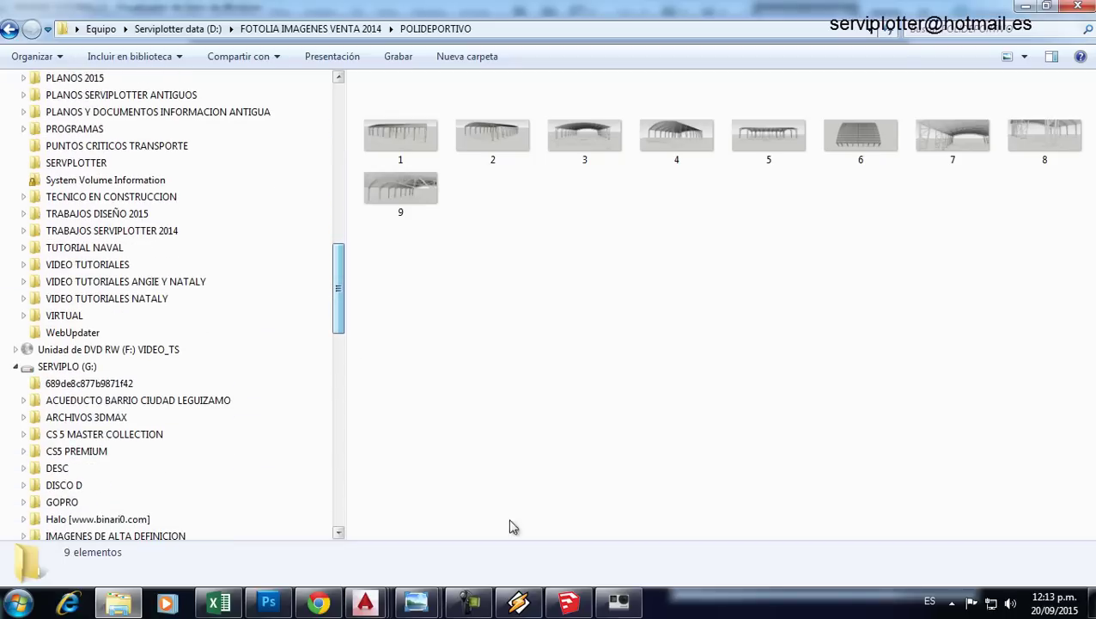
left_click(468, 602)
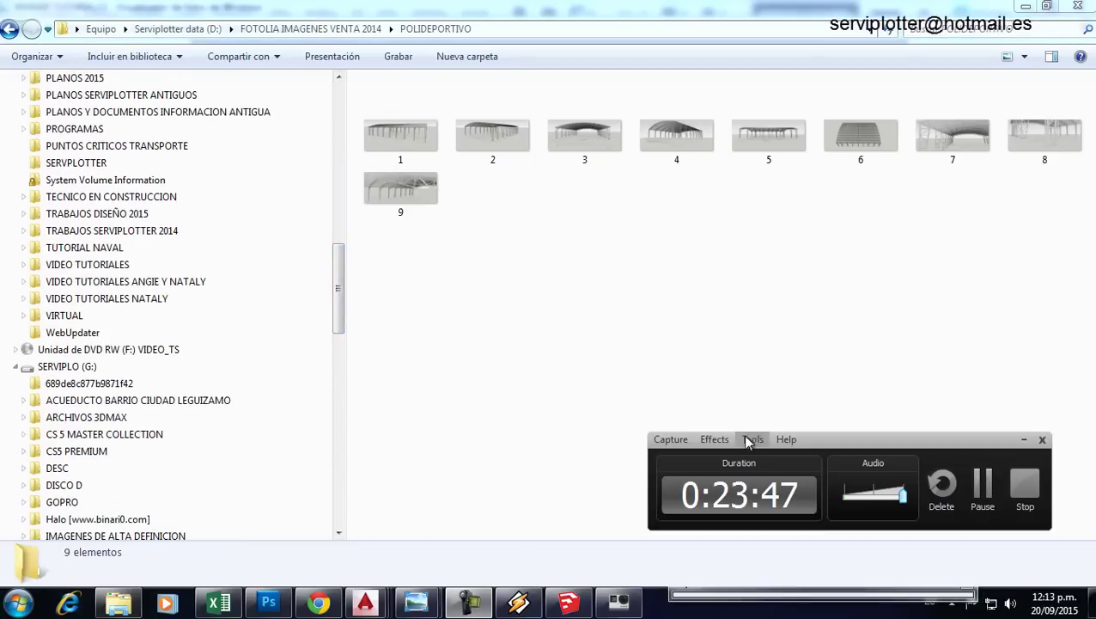
left_click(982, 486)
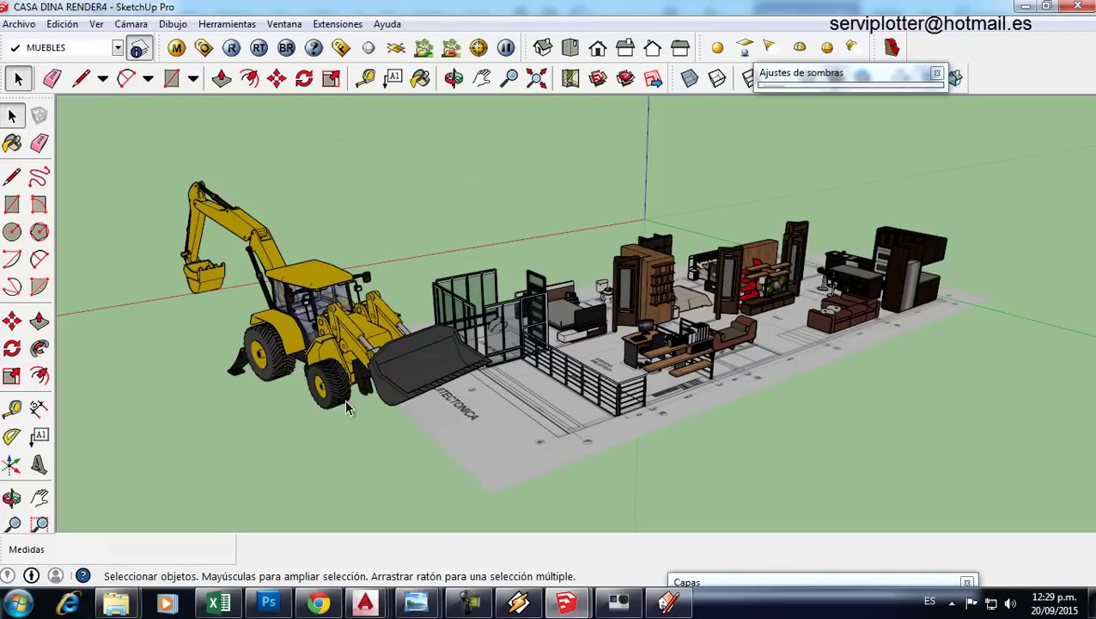
Step: Save the V-Ray backhoe render as PNG 'retro' in DINA 3D and show that folder
left_click(473, 602)
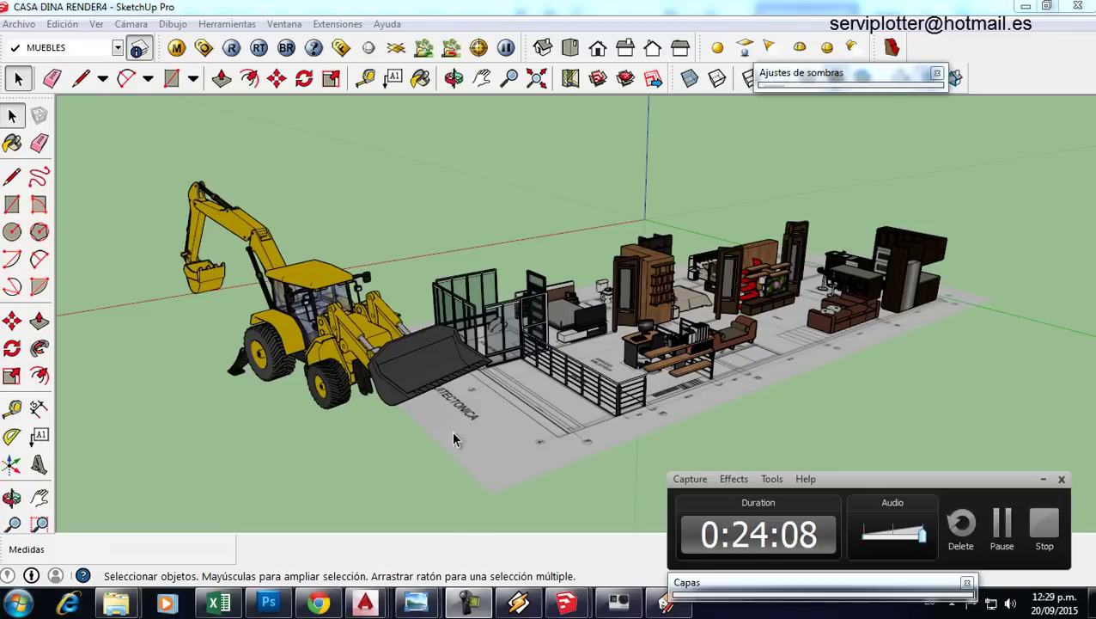
left_click(268, 602)
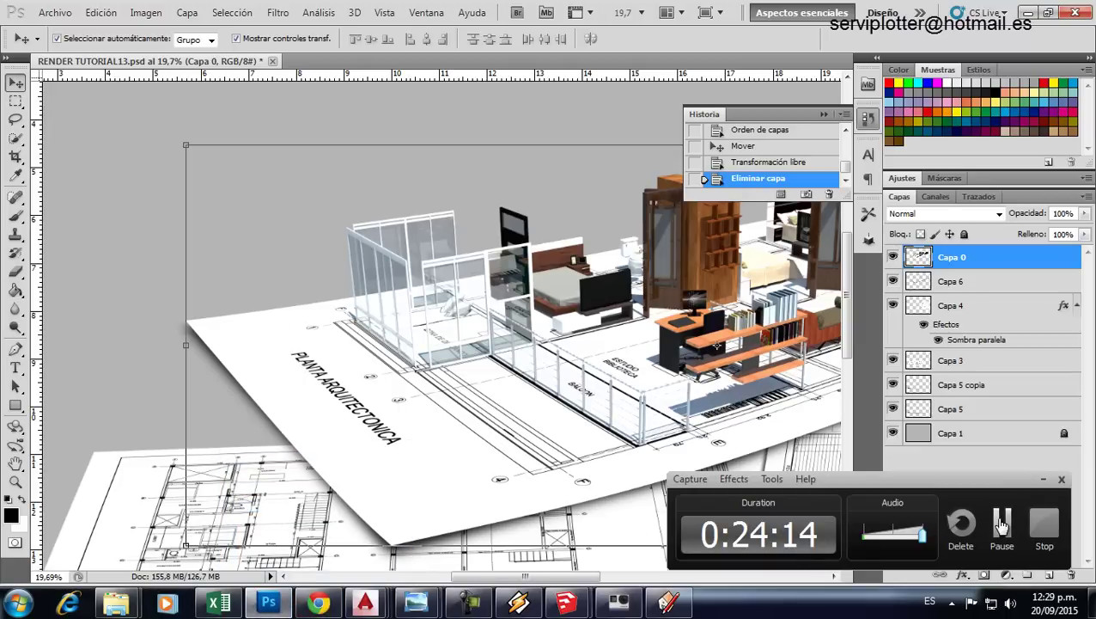
mouse_move(566, 602)
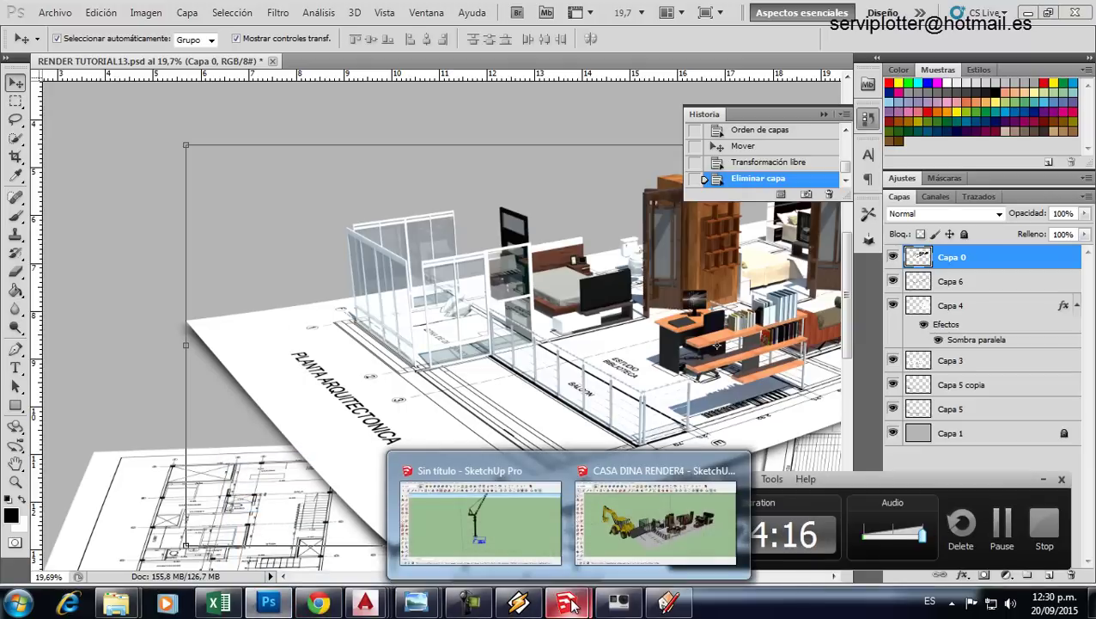
left_click(656, 520)
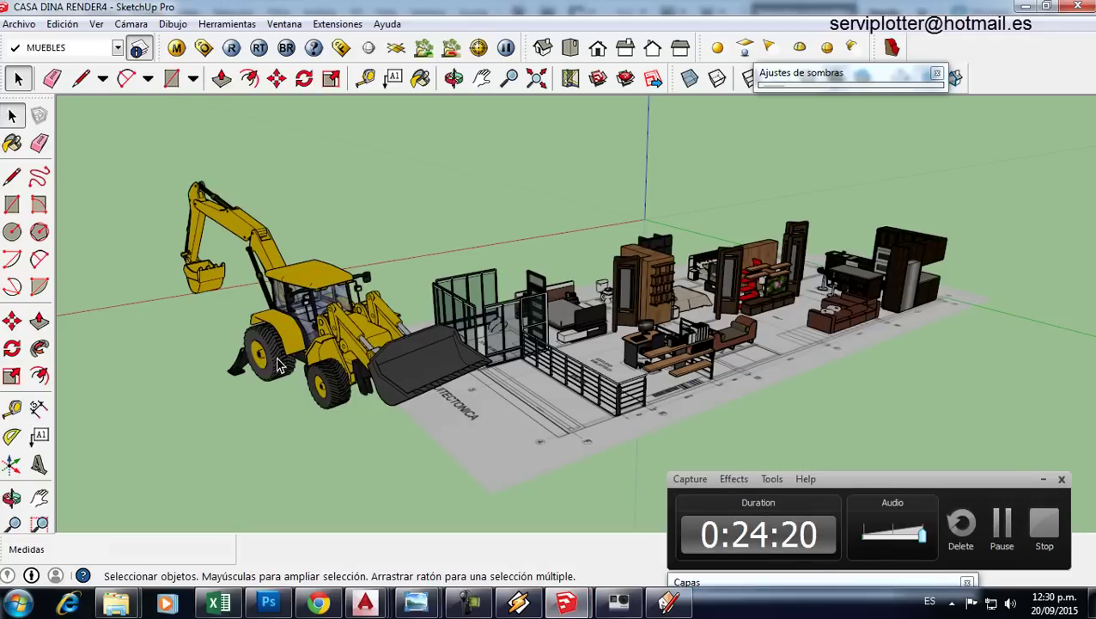
left_click(999, 522)
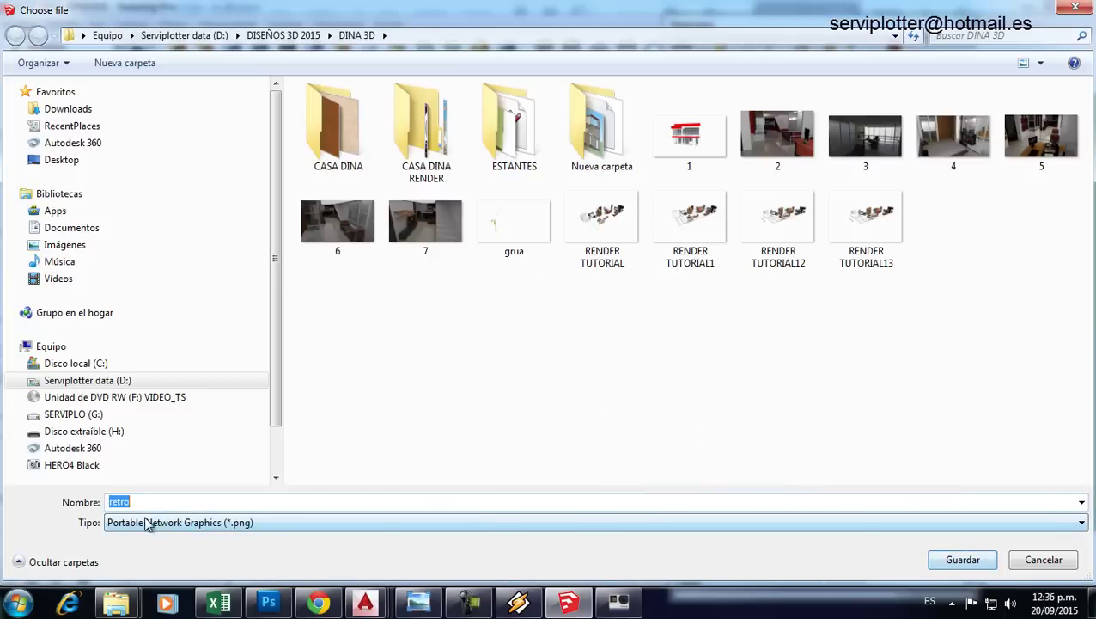
left_click(961, 559)
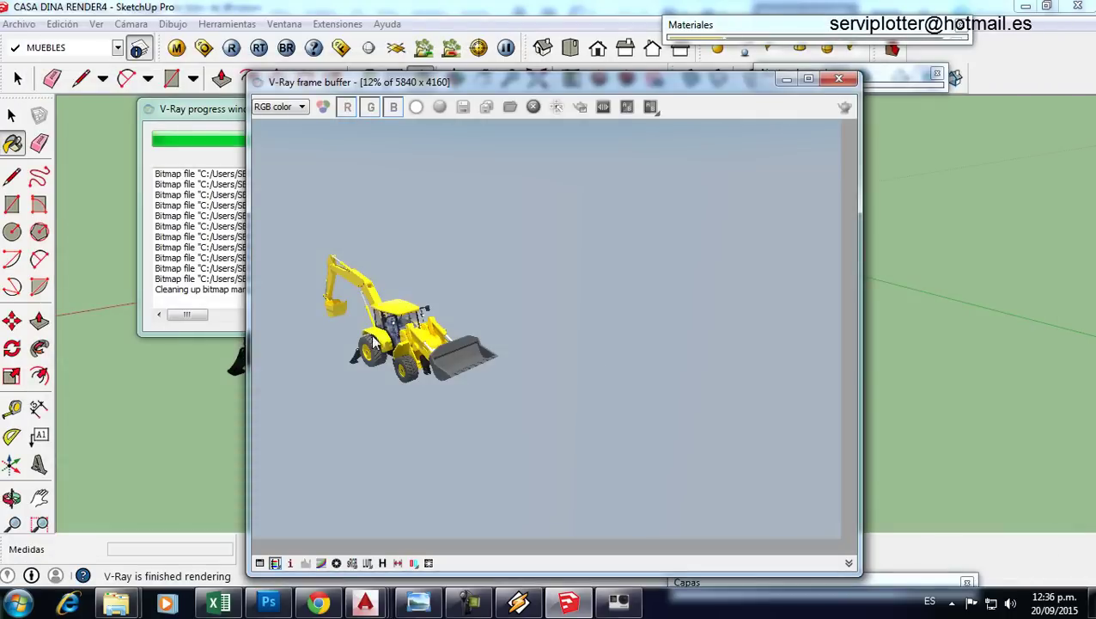
mouse_move(117, 604)
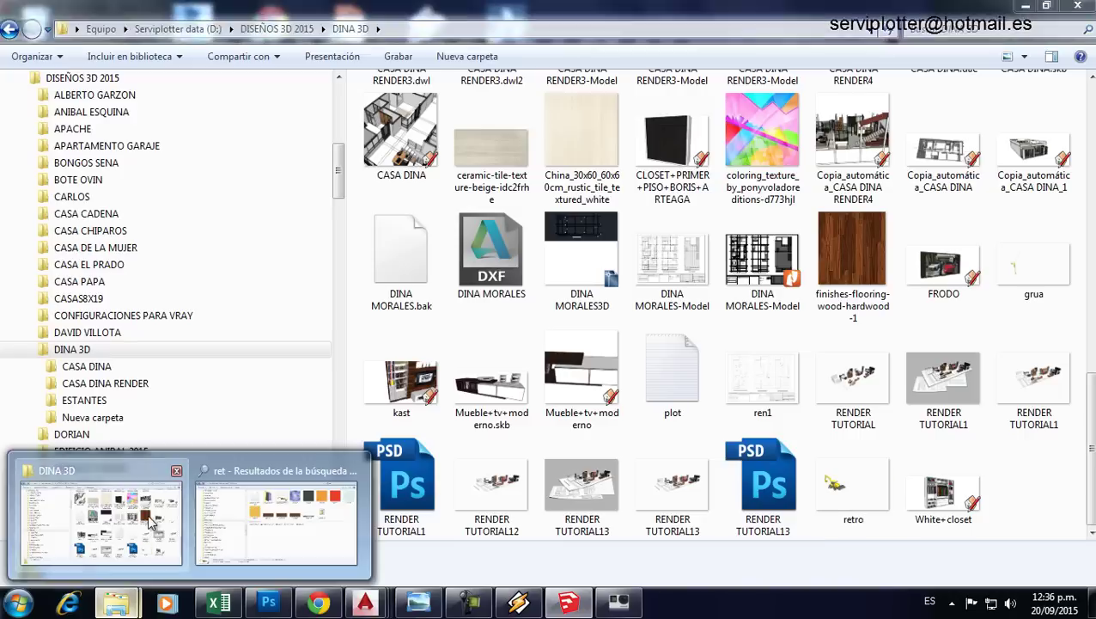
left_click(151, 526)
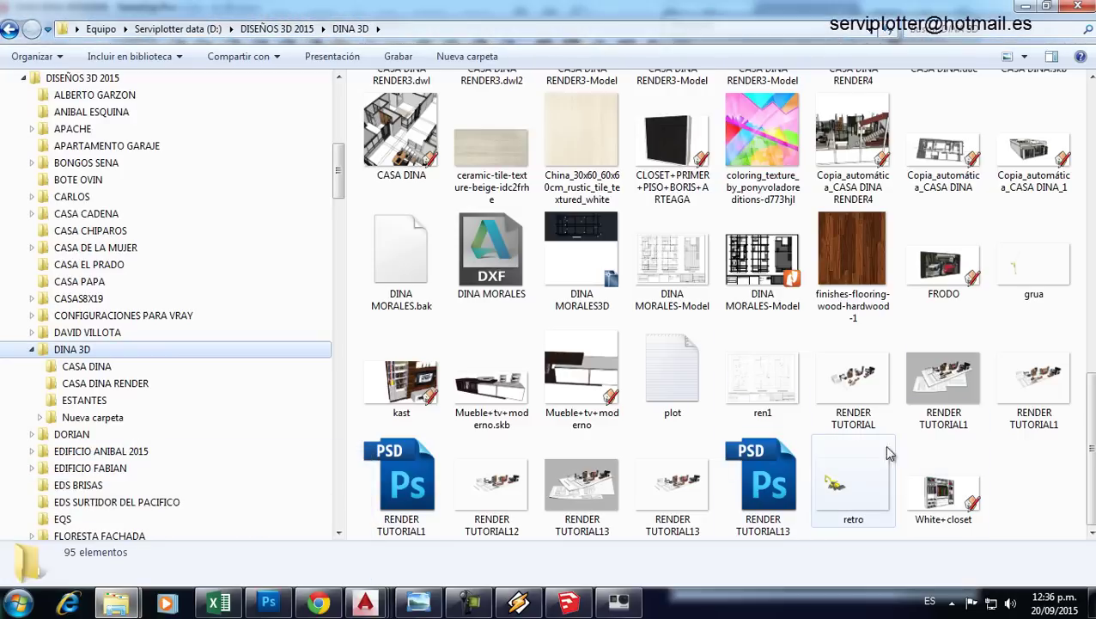
Step: Place the retro backhoe image into the RENDER TUTORIAL13 composition
left_click_drag(845, 486, 254, 595)
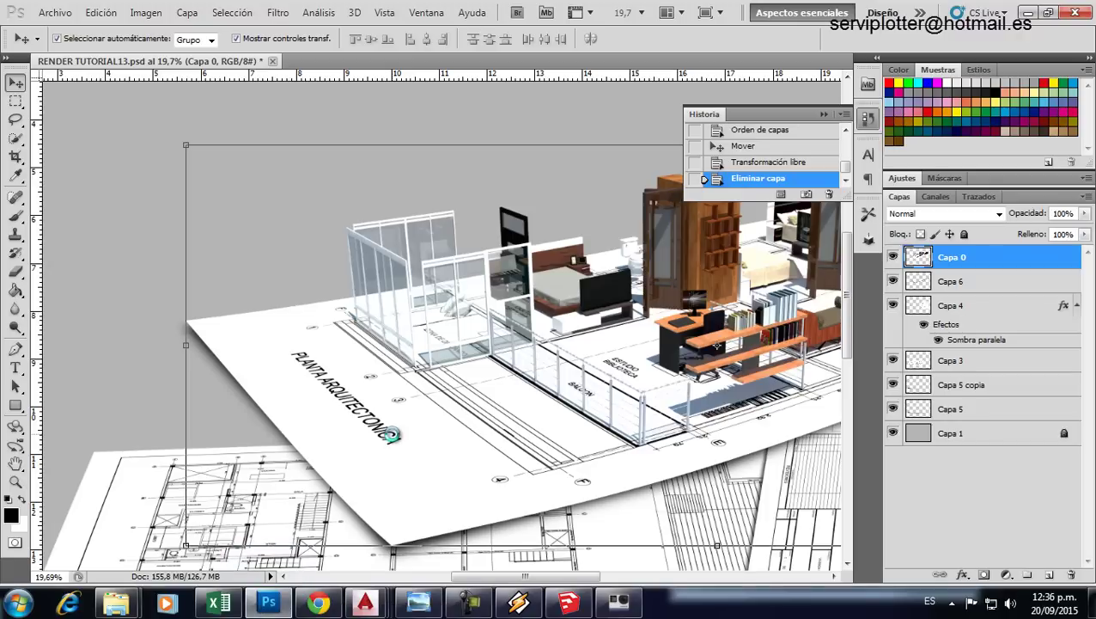
left_click_drag(249, 596, 395, 435)
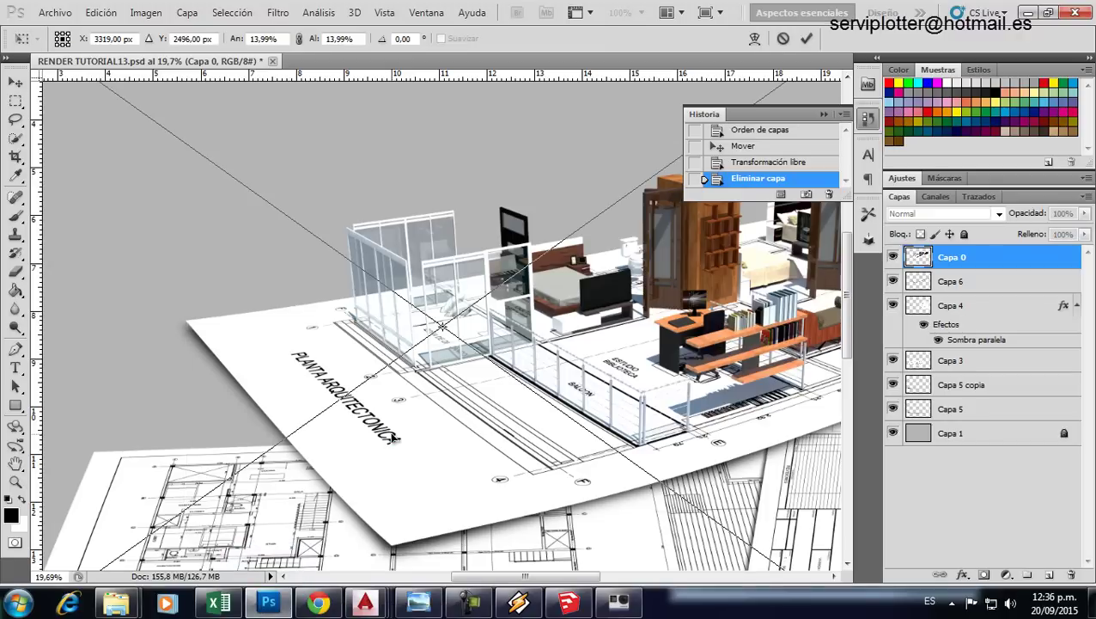
scroll(458, 394, "down", 3)
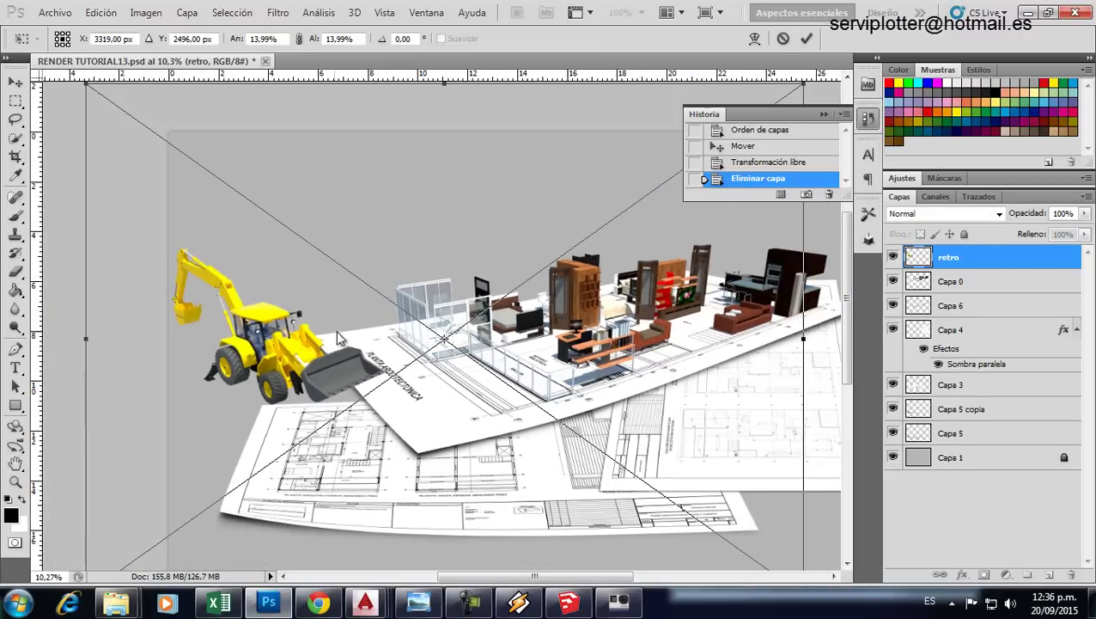
mouse_move(337, 332)
left_mouse_down()
mouse_move(411, 329)
mouse_move(352, 352)
left_mouse_up()
key("Return")
scroll(351, 350, "up", 2)
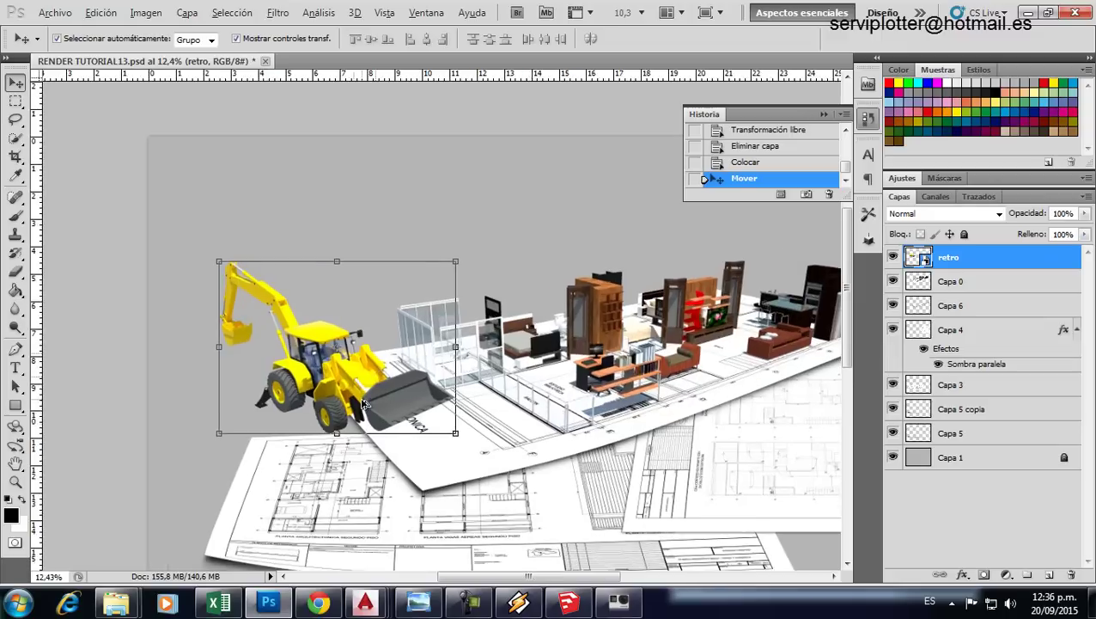
Step: Tilt the backhoe about 1° clockwise and nudge it into place beside the plan
key("alt")
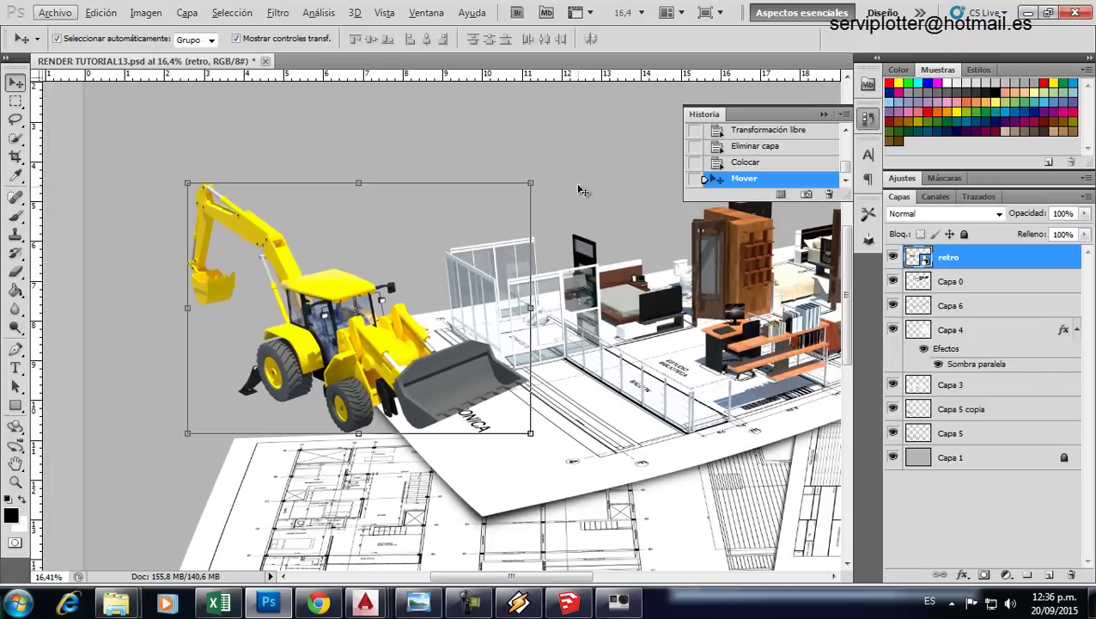
left_click_drag(536, 171, 541, 174)
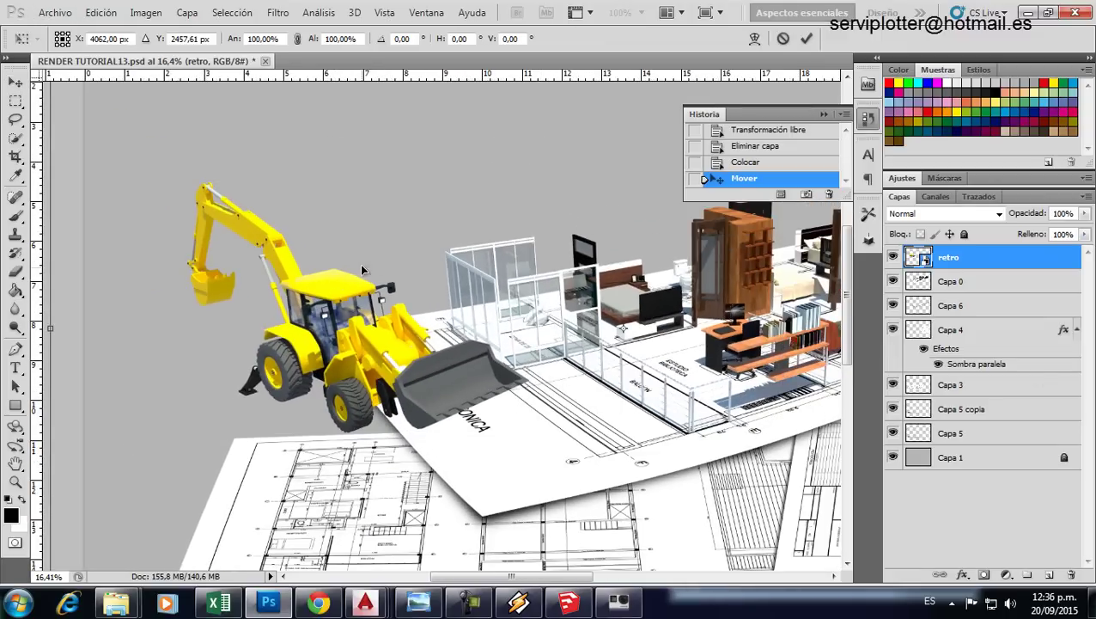
scroll(375, 306, "down", 2)
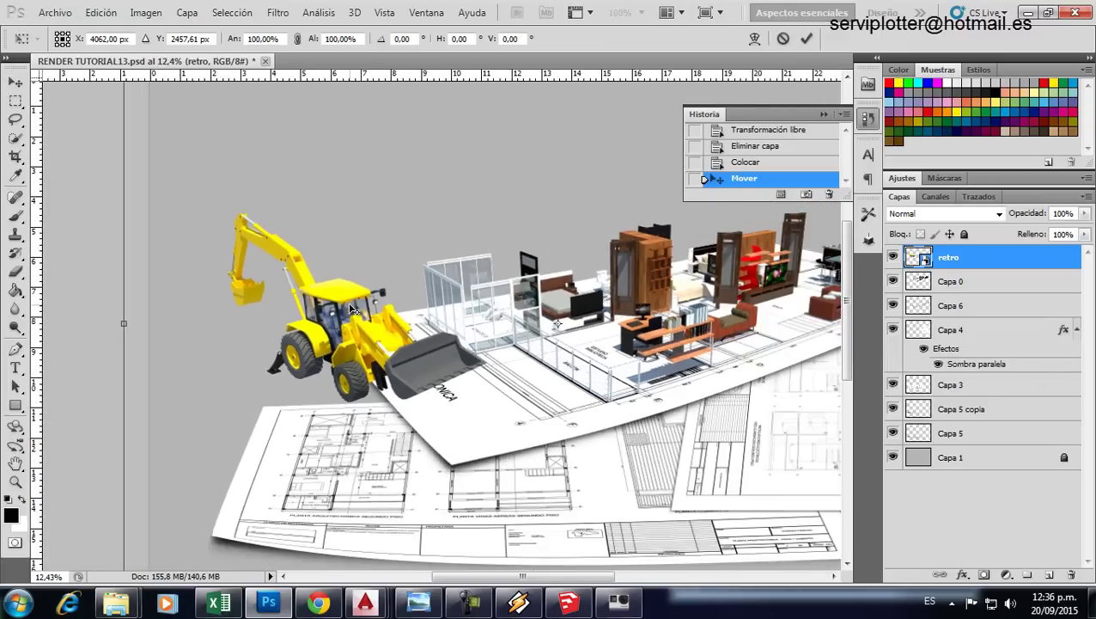
scroll(343, 313, "down", 2)
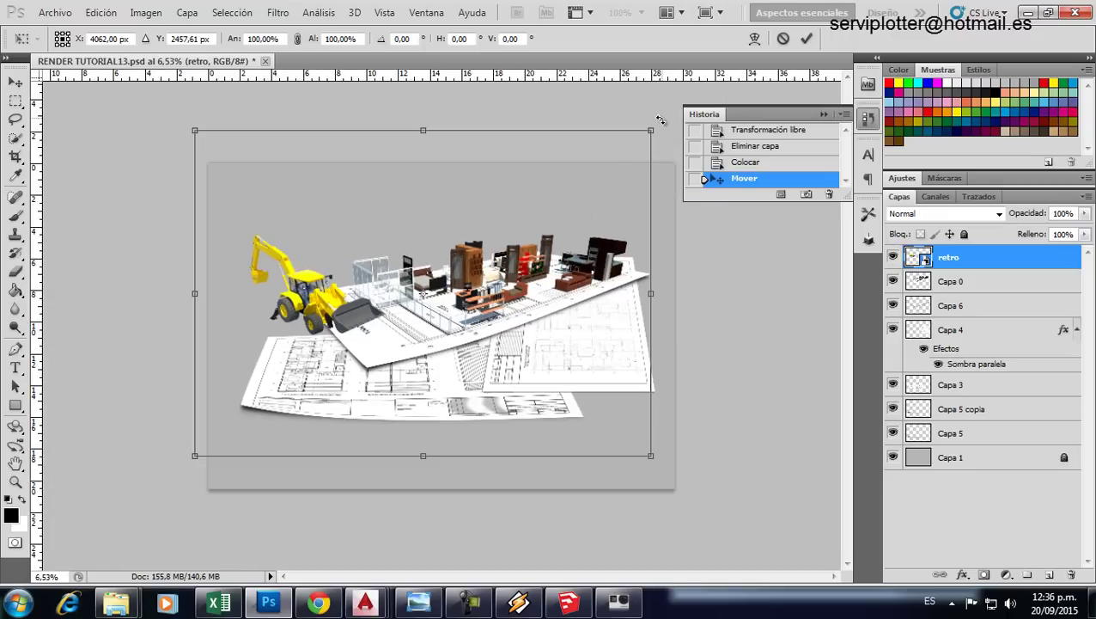
left_click_drag(660, 119, 613, 154)
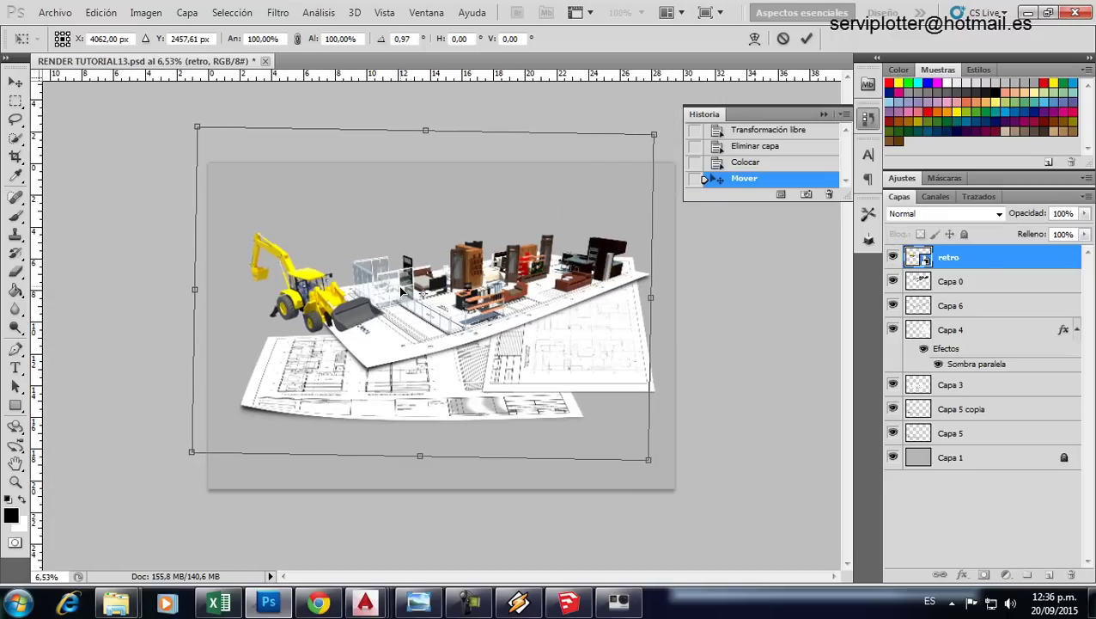
key("Return")
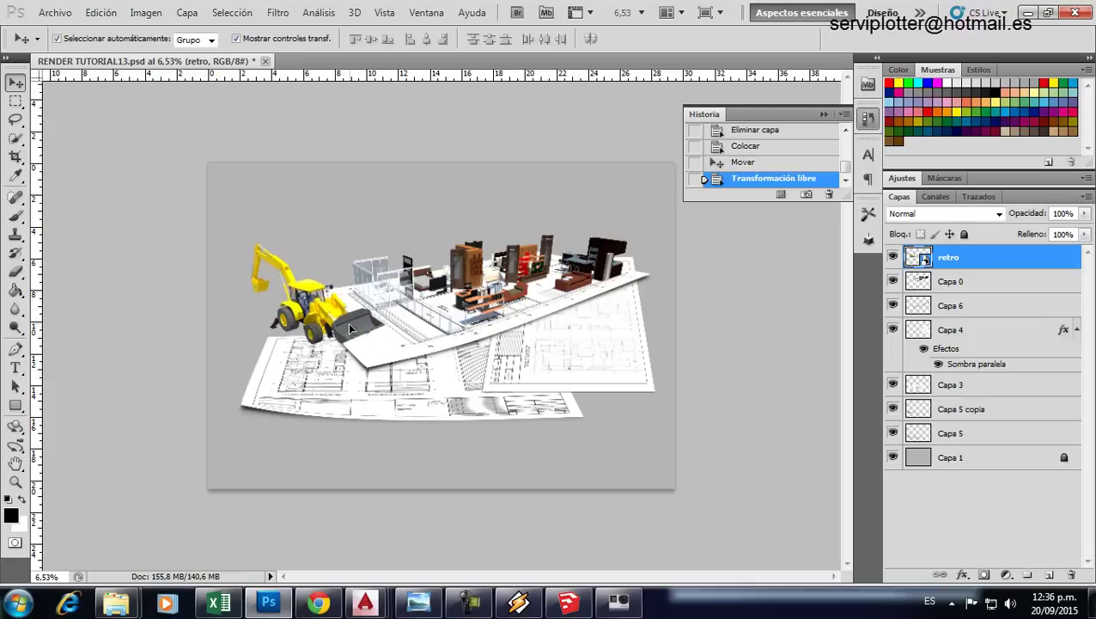
left_click_drag(350, 329, 347, 332)
scroll(347, 332, "up", 2)
scroll(347, 333, "up", 2)
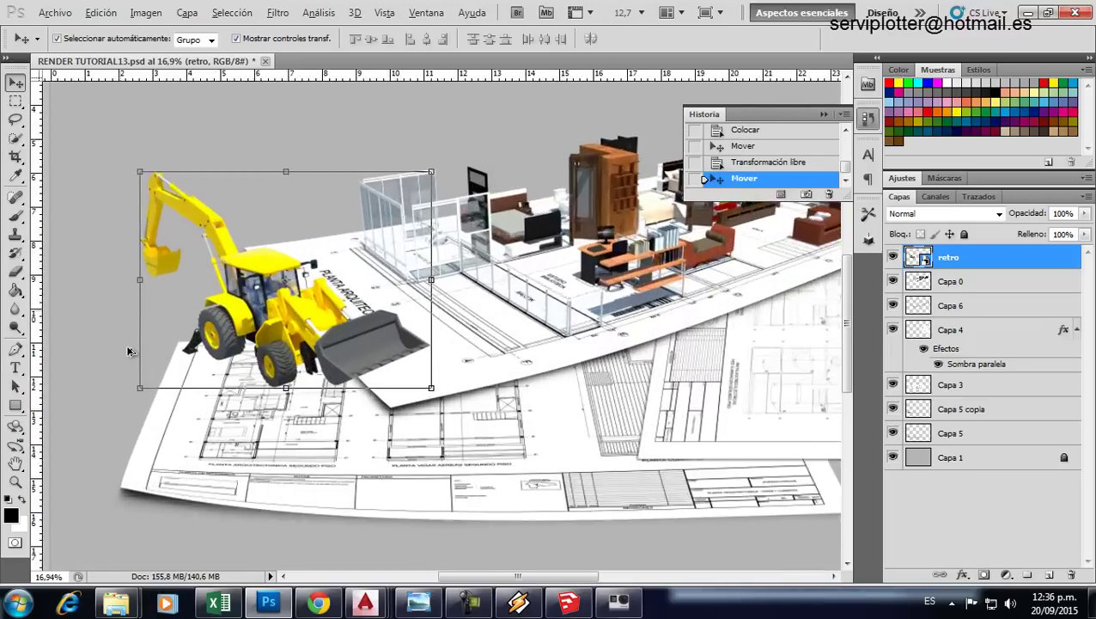
scroll(128, 351, "up", 2)
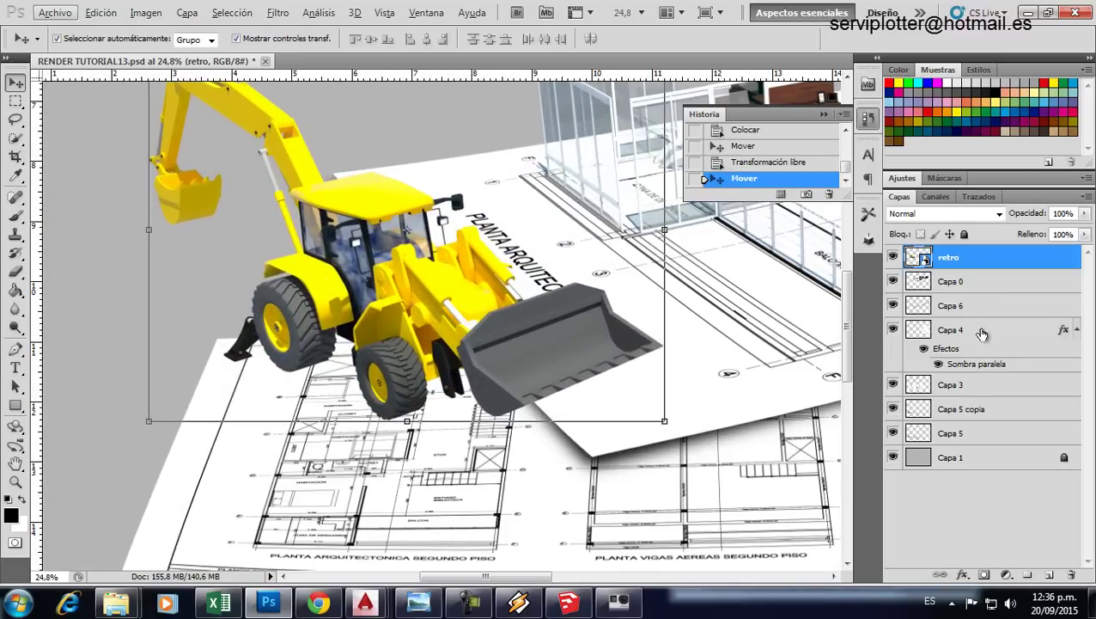
Step: Add layer Capa 7 beneath the backhoe and fill a black ellipse under its wheels
left_click(1050, 574)
left_click_drag(950, 255, 941, 299)
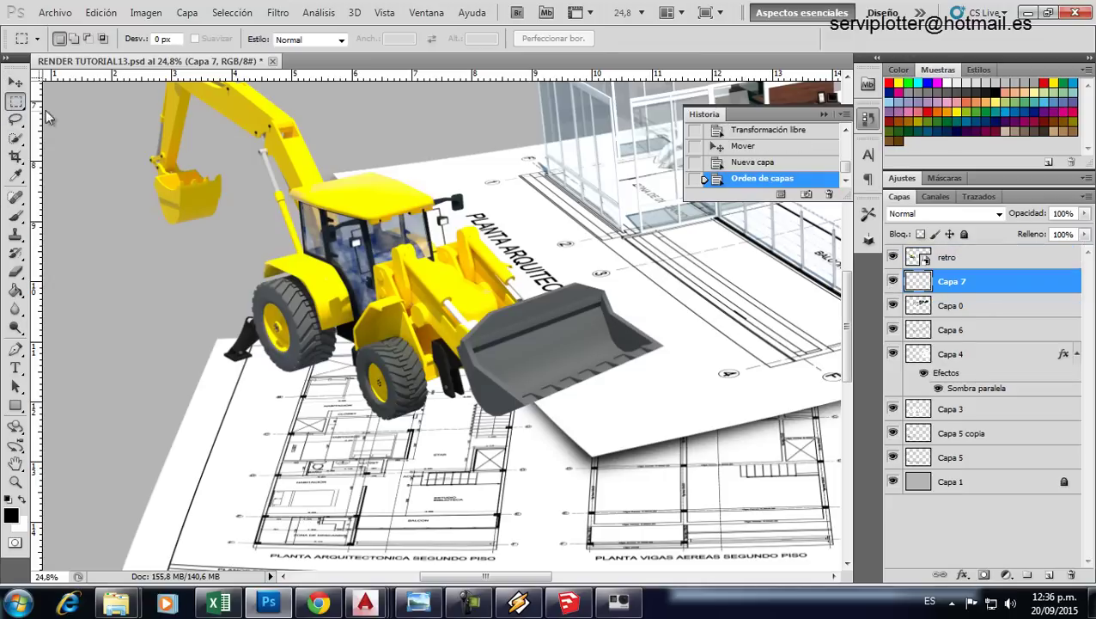
left_click_drag(16, 100, 71, 114)
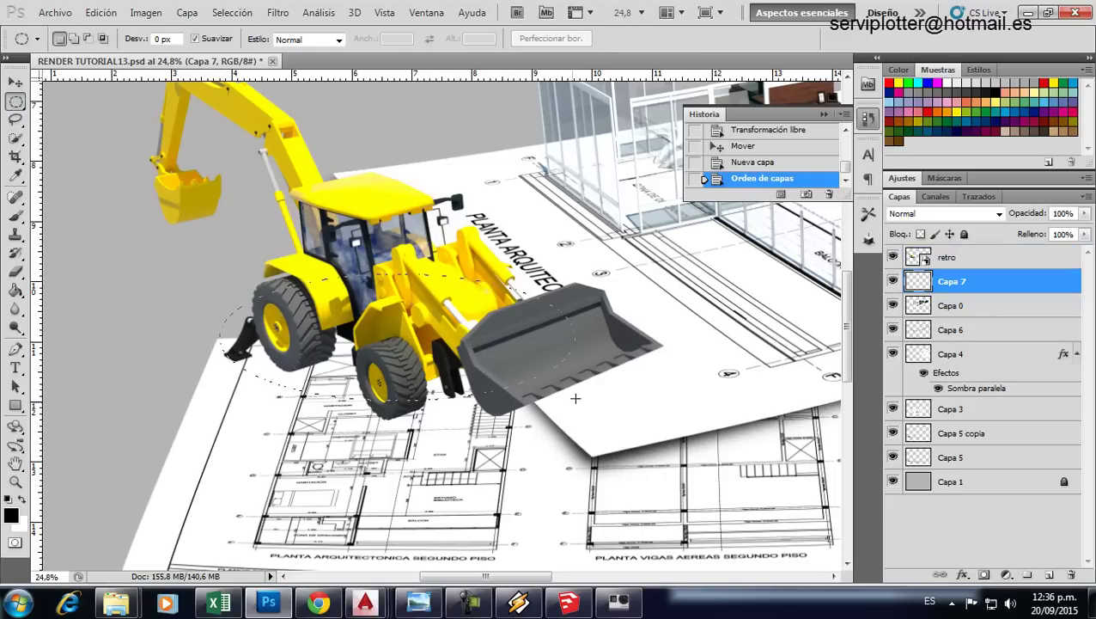
left_click_drag(575, 398, 576, 396)
key("g")
left_click(382, 332)
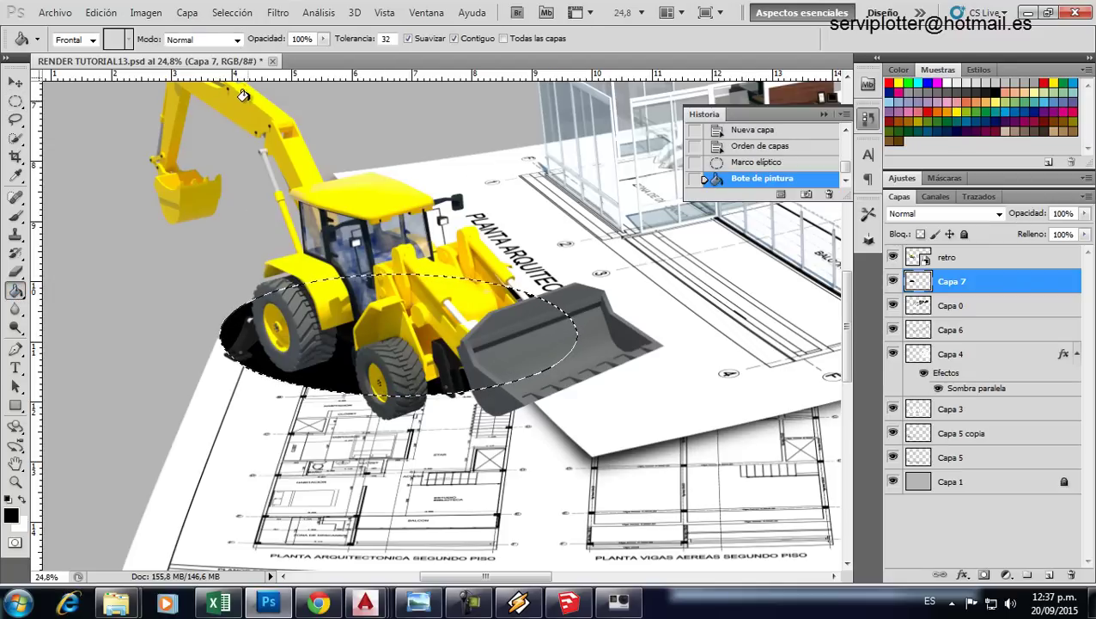
key("ctrl+d")
key("v")
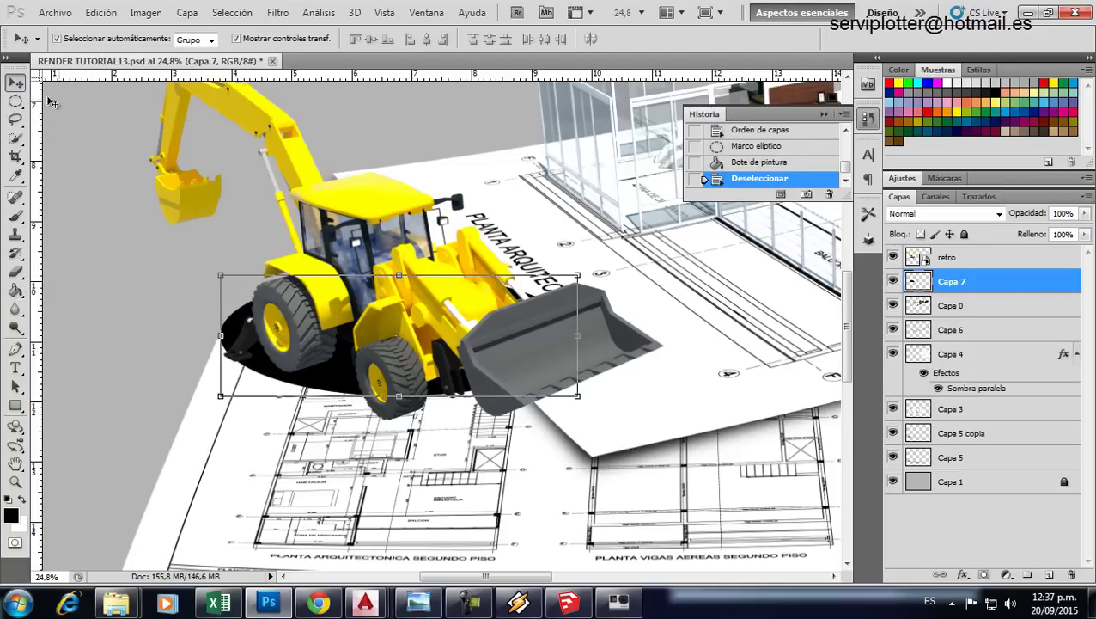
Step: Squash the shadow ellipse to about 76% height, rotate it 36°, and stretch it taller
left_click_drag(407, 273, 400, 304)
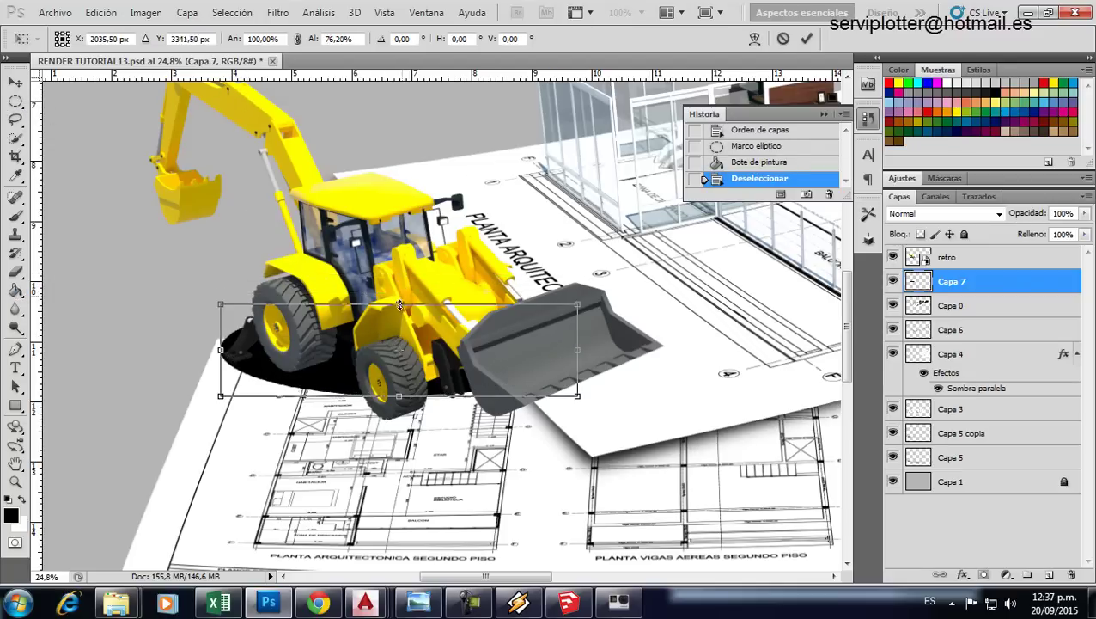
left_click_drag(584, 264, 576, 384)
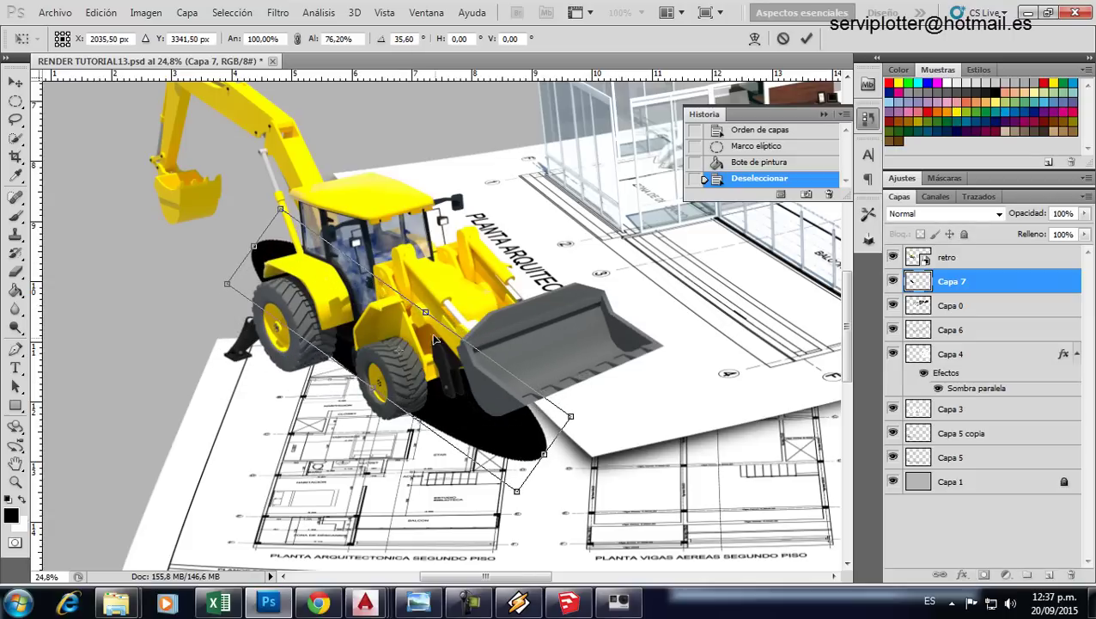
left_click_drag(435, 307, 472, 247)
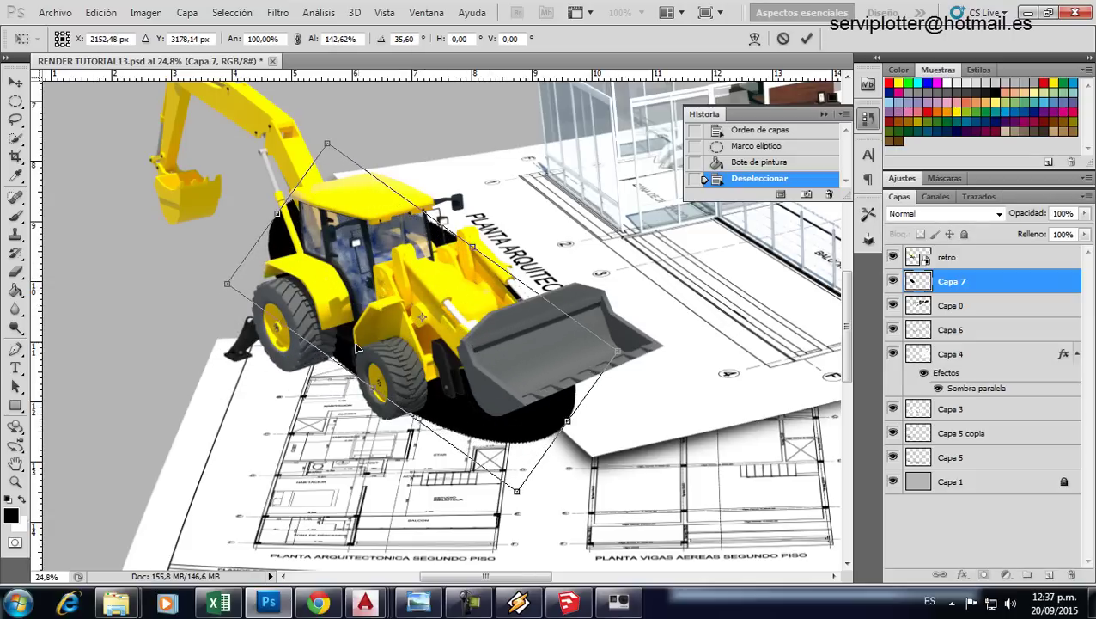
key("Return")
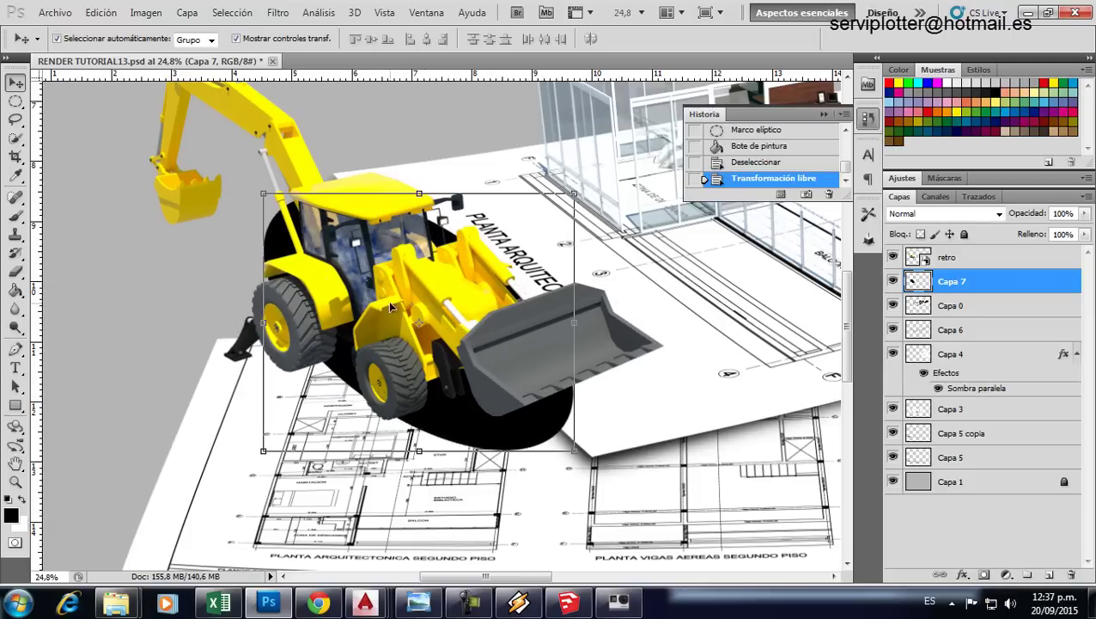
Step: Reshape the shadow with a Perspective transform, narrowing and skewing its top
left_click(96, 10)
mouse_move(167, 326)
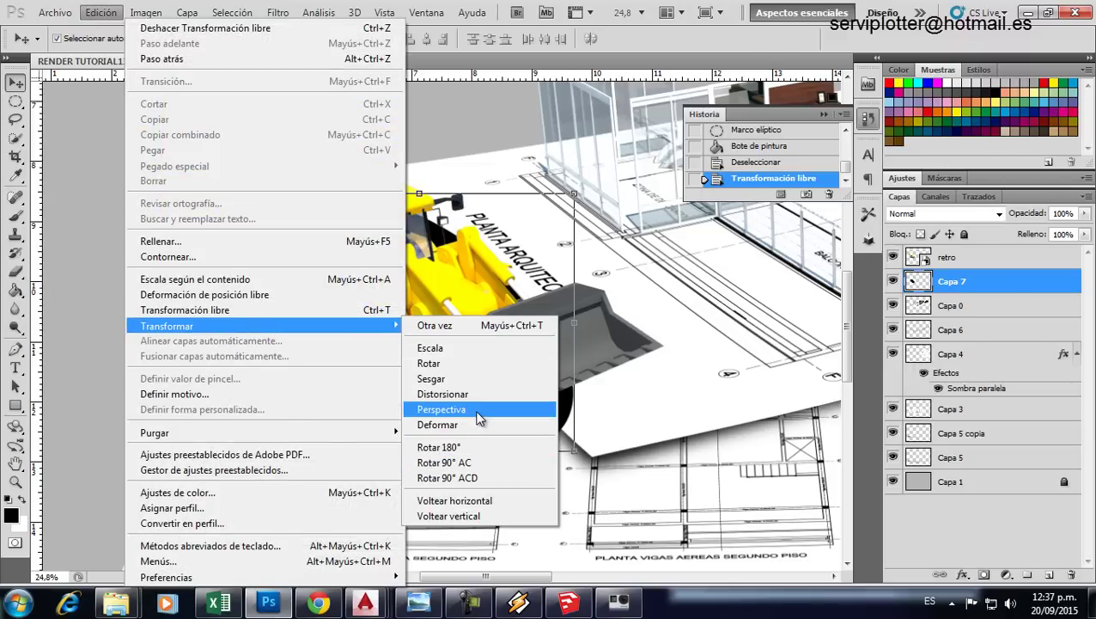
left_click(455, 409)
mouse_move(264, 195)
left_mouse_down()
mouse_move(264, 209)
mouse_move(427, 296)
mouse_move(417, 313)
left_mouse_up()
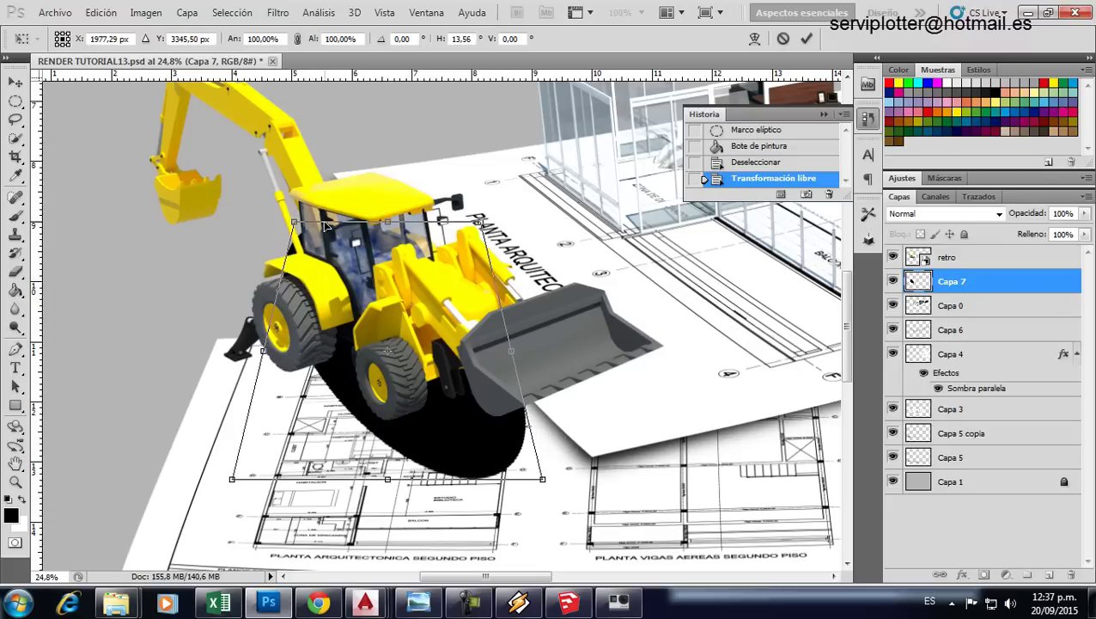
mouse_move(297, 225)
left_mouse_down()
mouse_move(365, 284)
mouse_move(351, 292)
left_mouse_up()
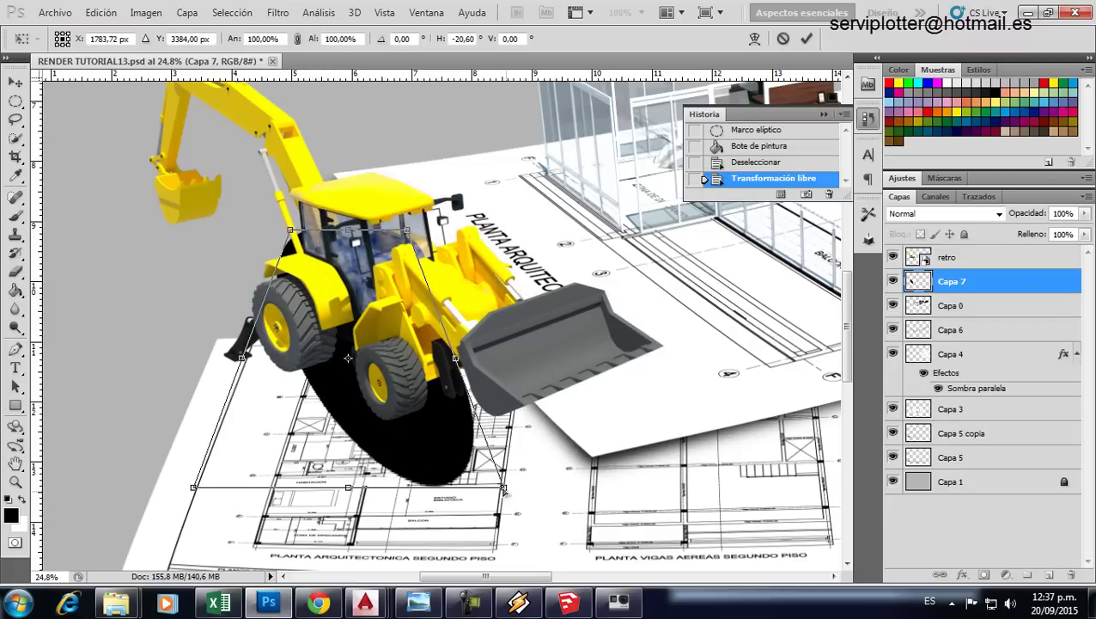
left_click_drag(504, 489, 519, 440)
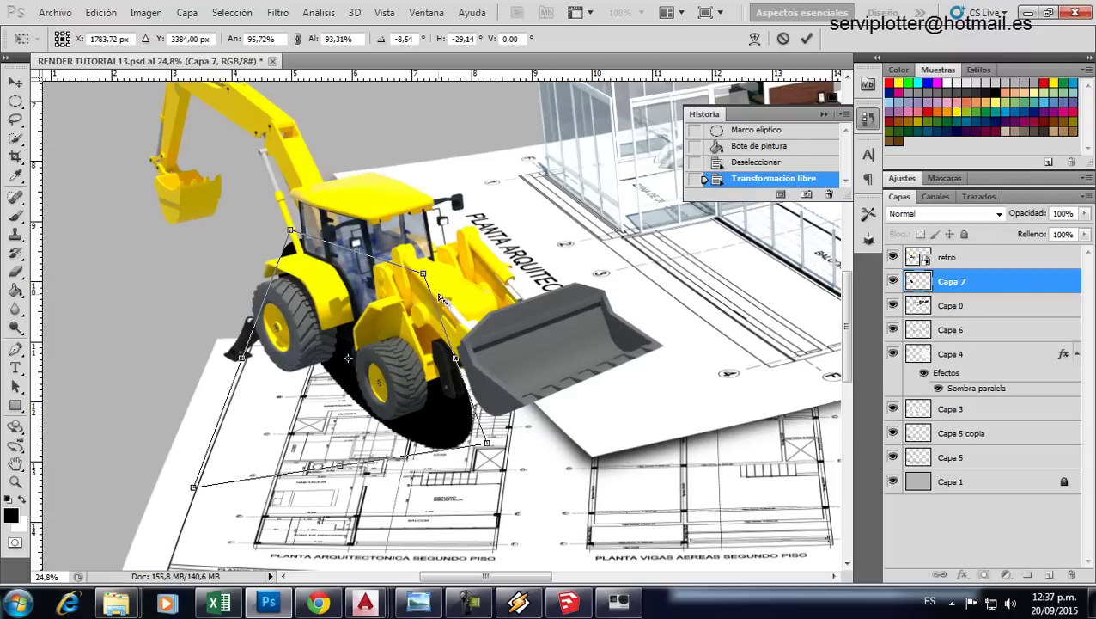
left_click_drag(431, 279, 490, 247)
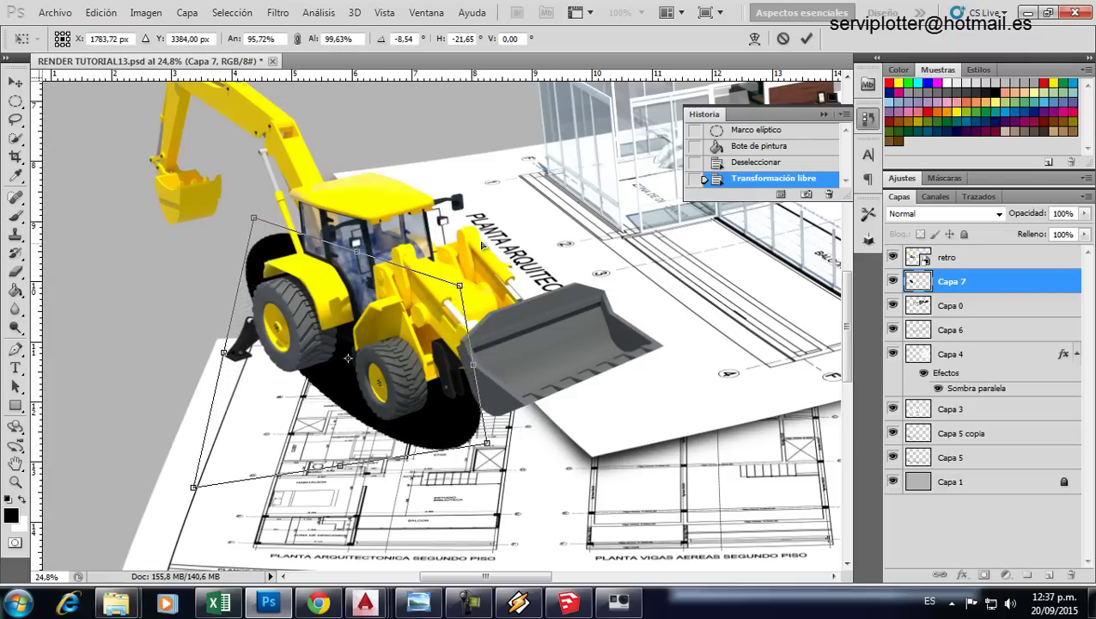
key("Return")
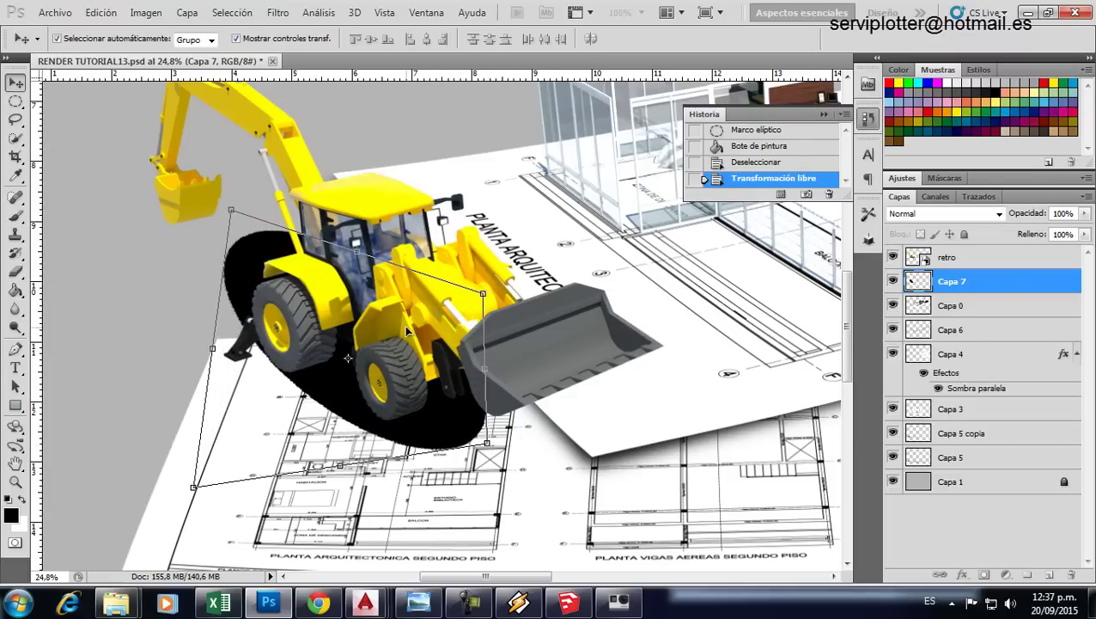
Step: Rotate the shadow counter-clockwise to fit under the loader, then bring up Gaussian blur
left_click(224, 227)
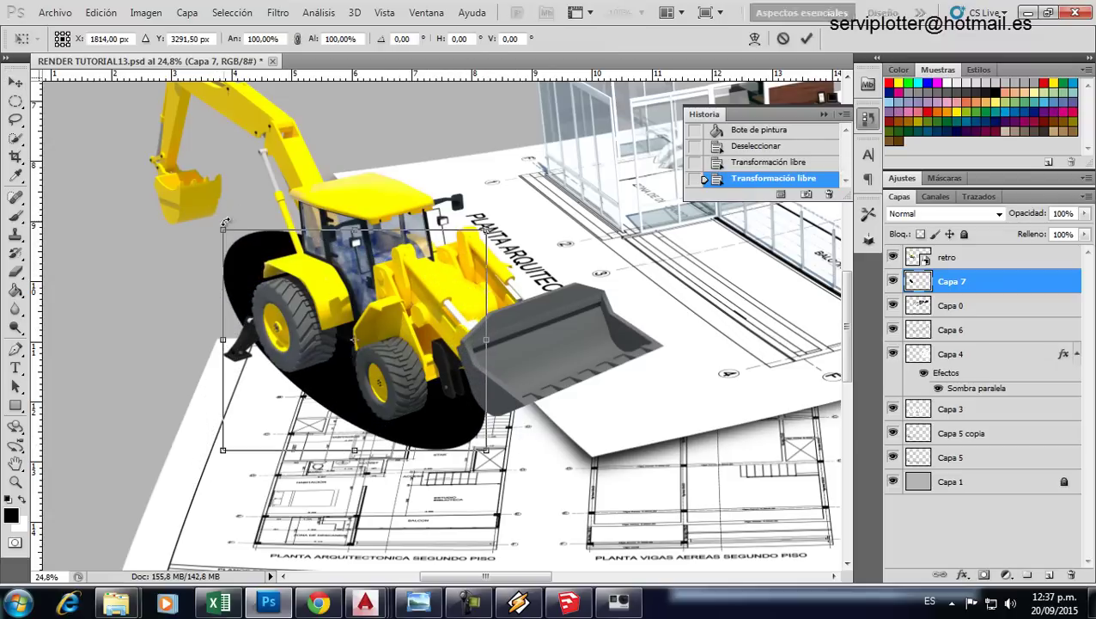
left_click_drag(239, 203, 222, 220)
left_click_drag(317, 307, 398, 309)
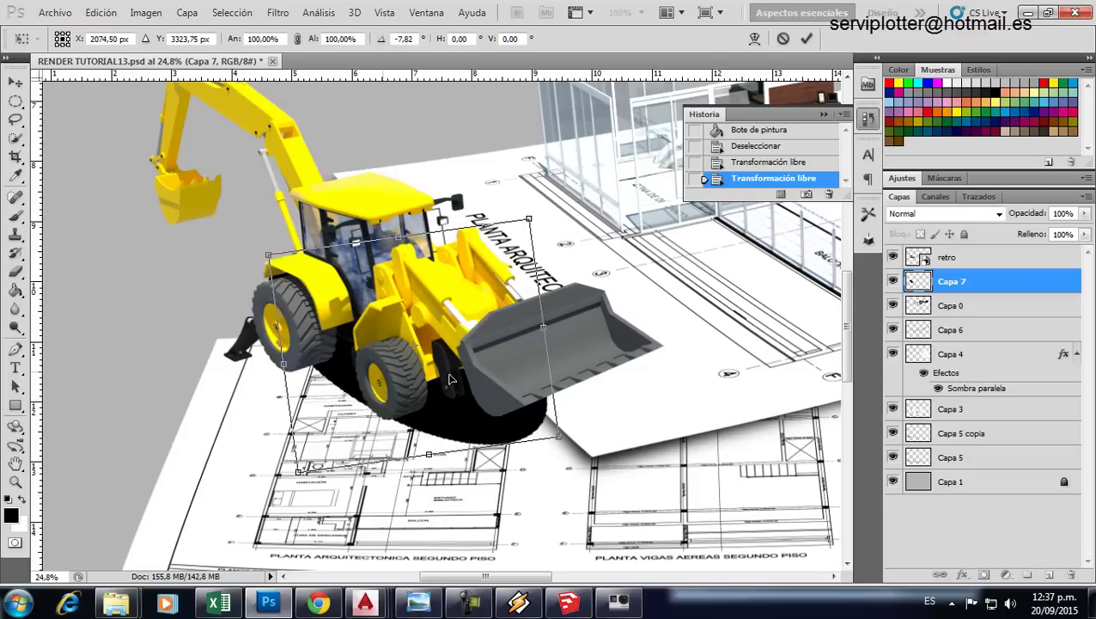
mouse_move(281, 224)
left_mouse_down()
mouse_move(262, 265)
mouse_move(226, 254)
left_mouse_up()
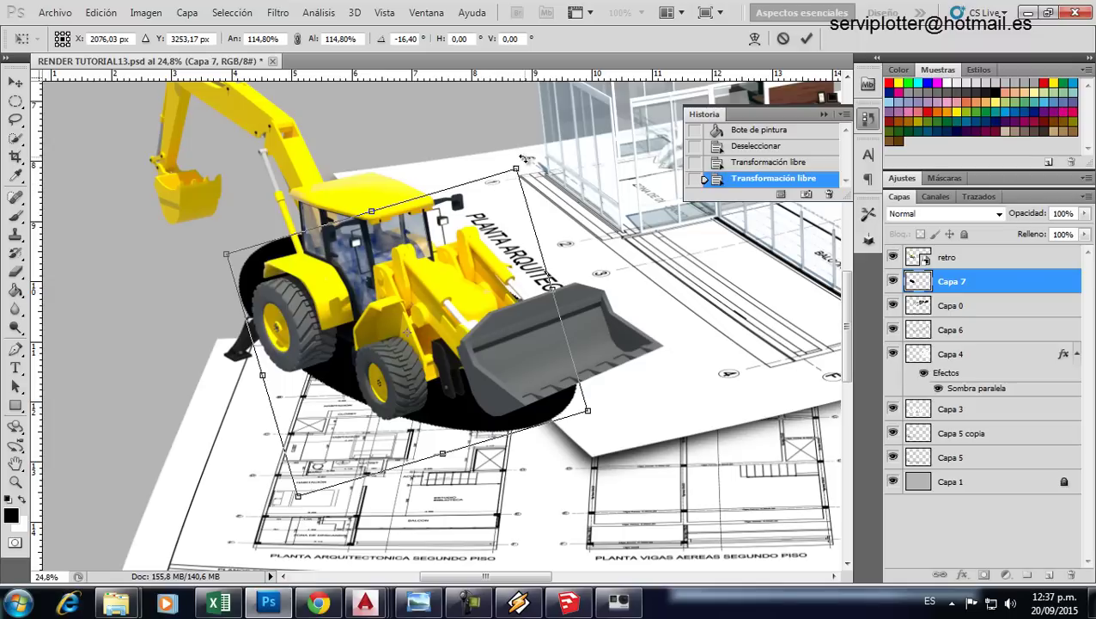
left_click_drag(526, 157, 516, 151)
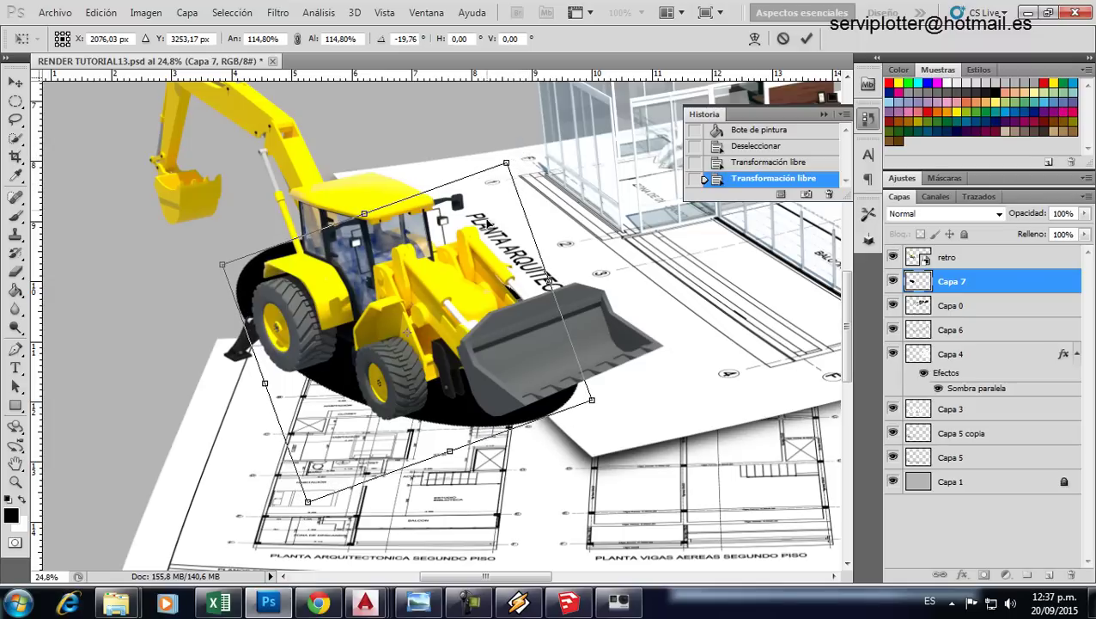
mouse_move(489, 230)
left_mouse_down()
mouse_move(507, 228)
mouse_move(458, 250)
left_mouse_up()
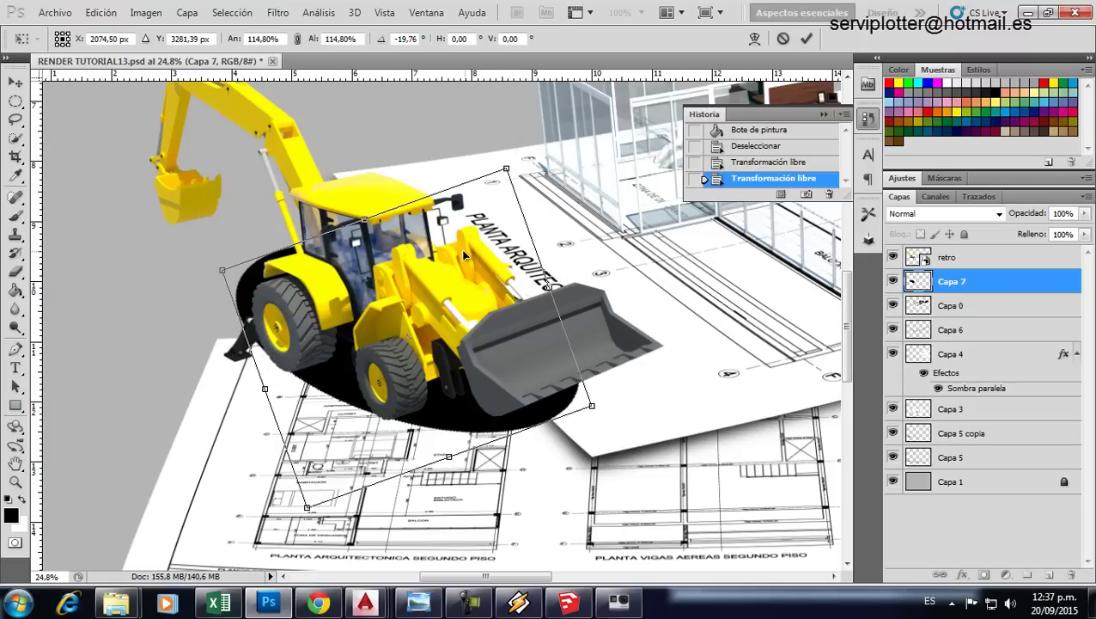
left_click_drag(507, 169, 505, 203)
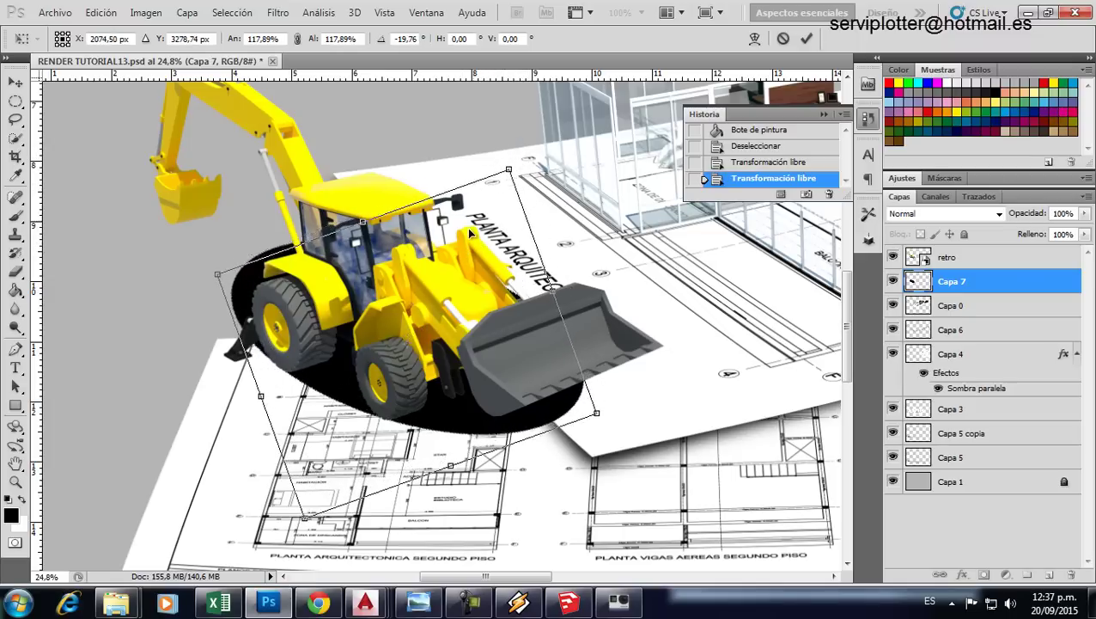
key("Return")
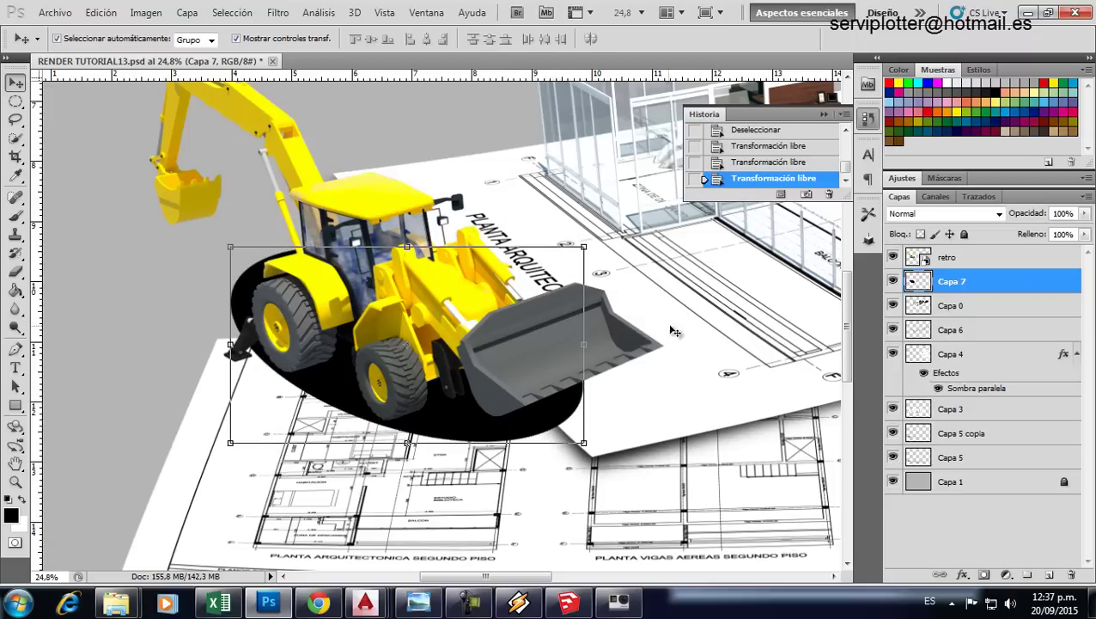
left_click(273, 15)
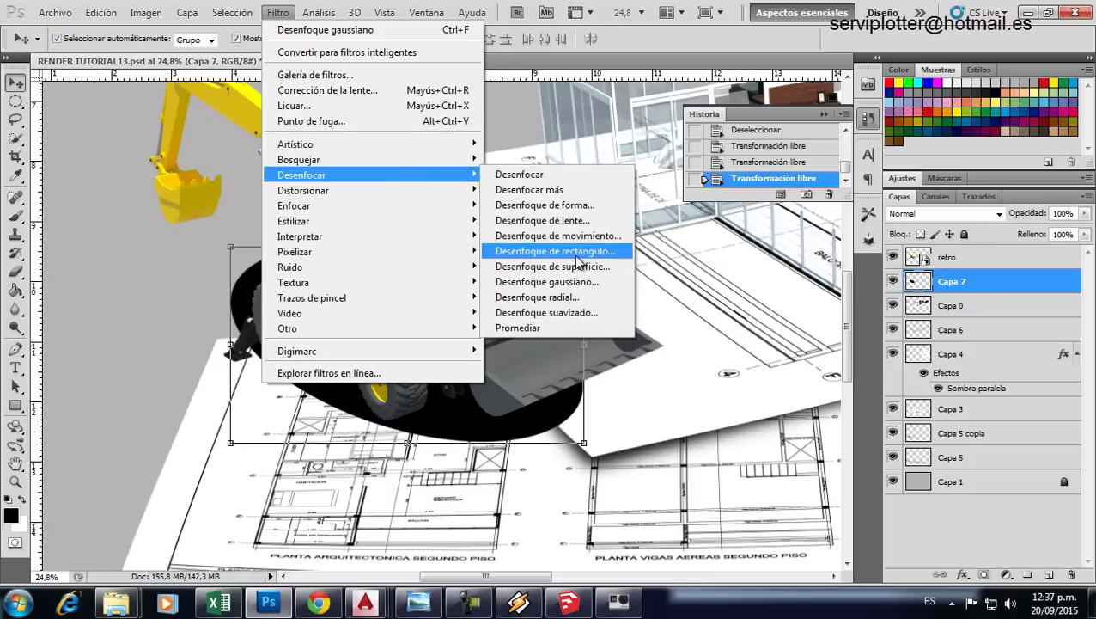
left_click(575, 284)
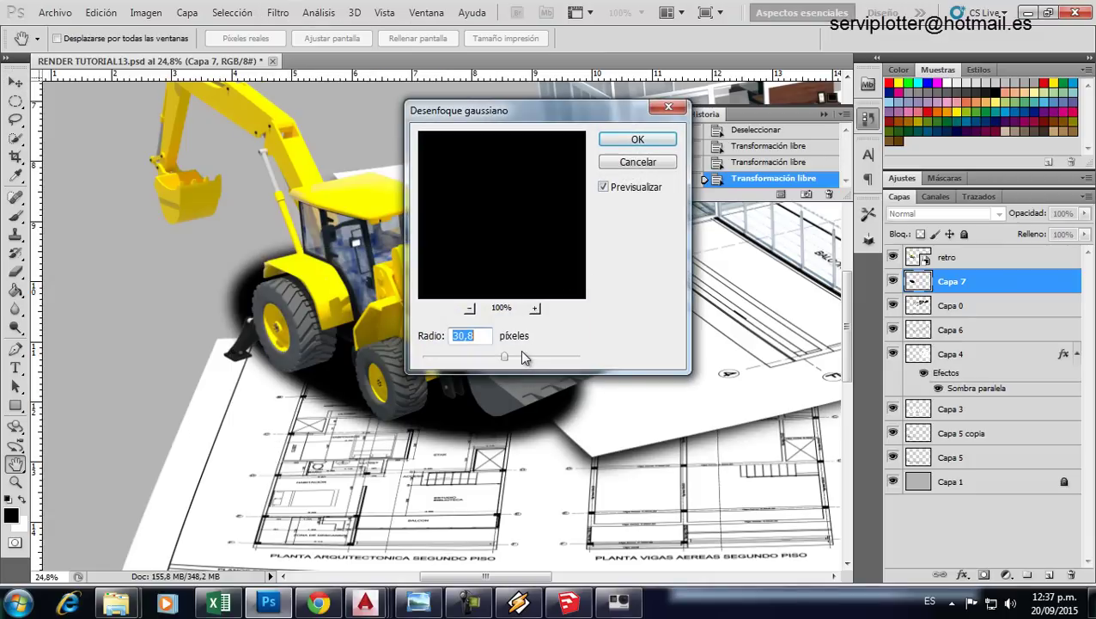
Step: Apply a blur with radius 67.4 to the backhoe's shadow
left_click_drag(526, 358, 550, 360)
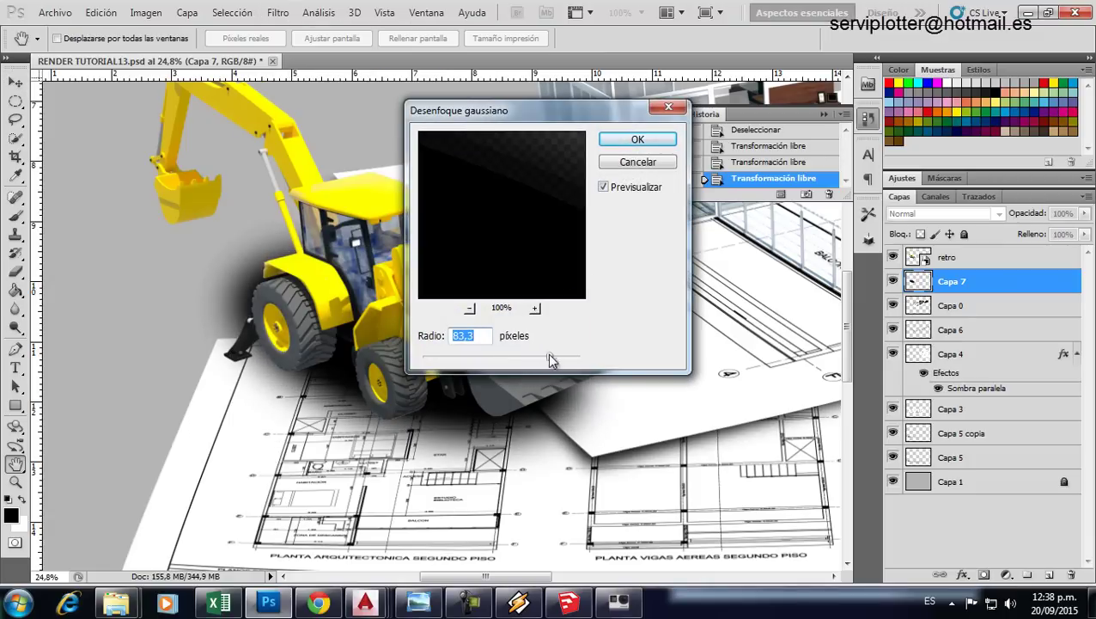
left_click_drag(537, 355, 538, 355)
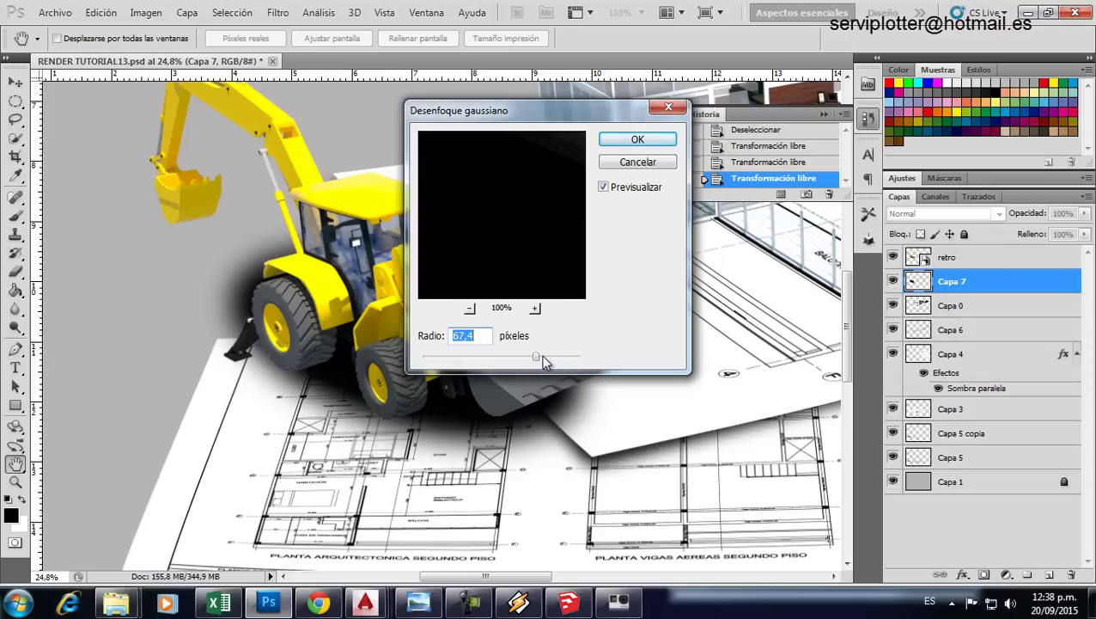
left_click(638, 140)
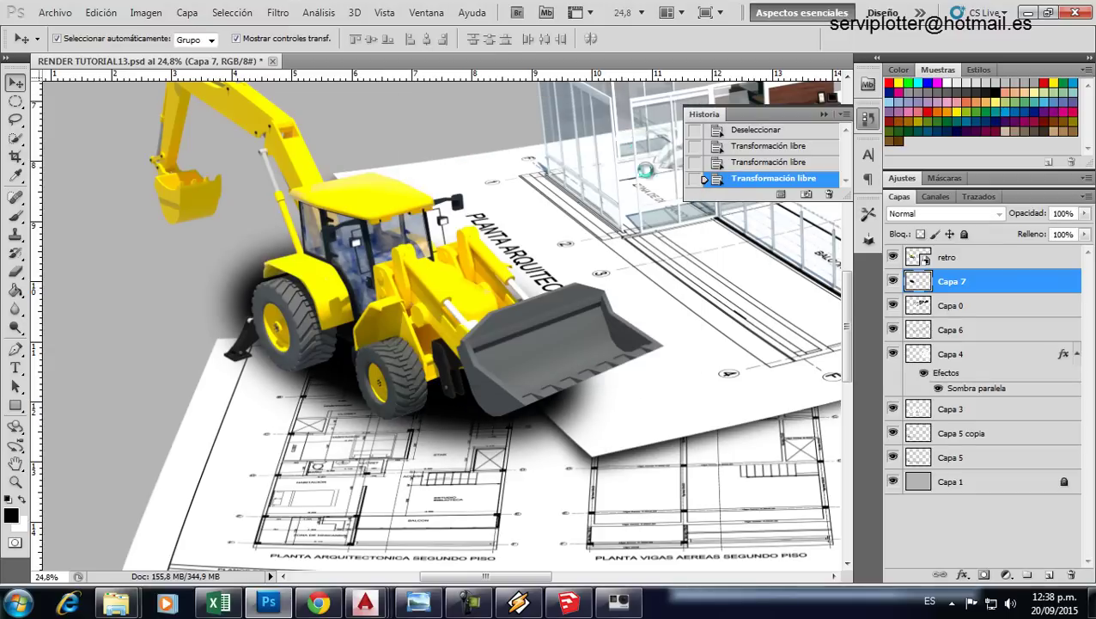
Step: Duplicate the shadow layer as Capa 7 copia and set 40% opacity
right_click(971, 292)
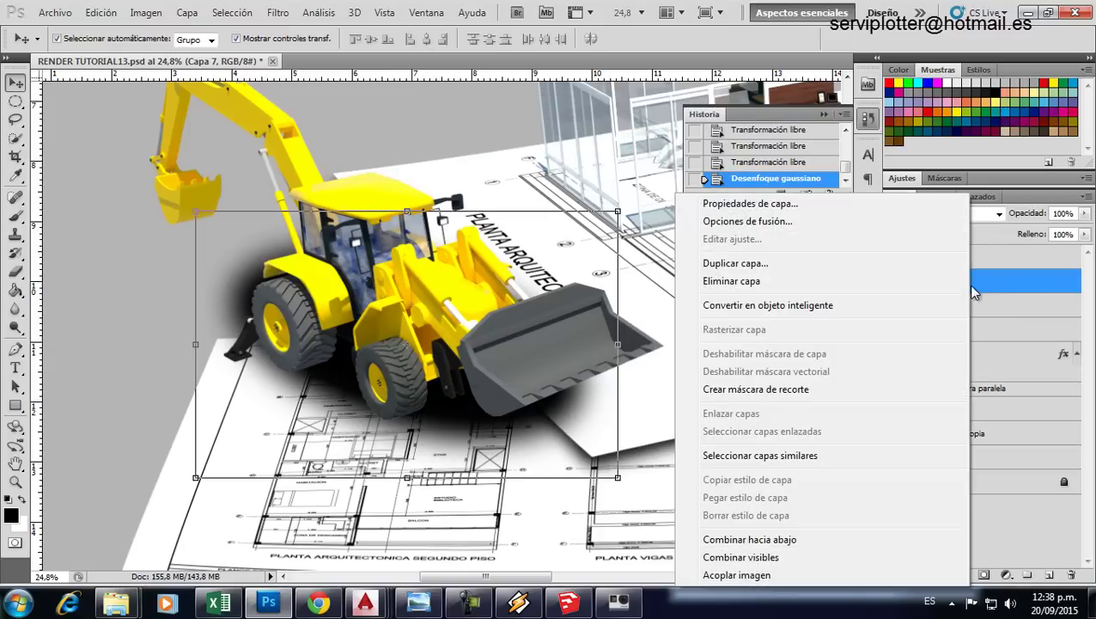
left_click(795, 265)
left_click(674, 180)
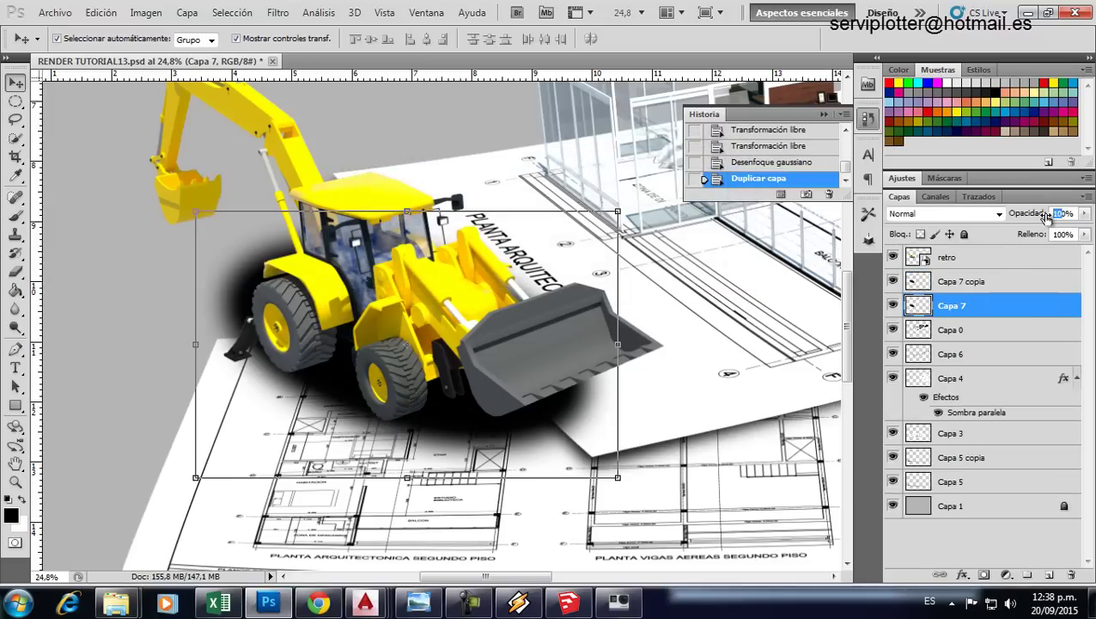
type("40")
key("Return")
Step: Set Capa 7 copia to 50% opacity and scale it down to about 81%
left_click(1006, 283)
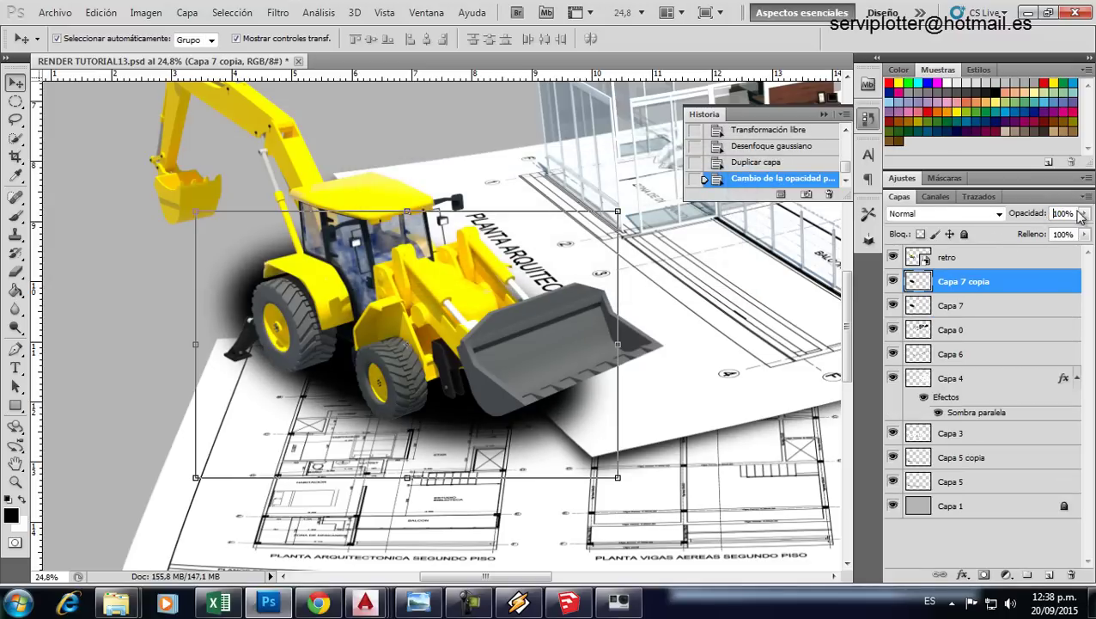
type("50")
key("Return")
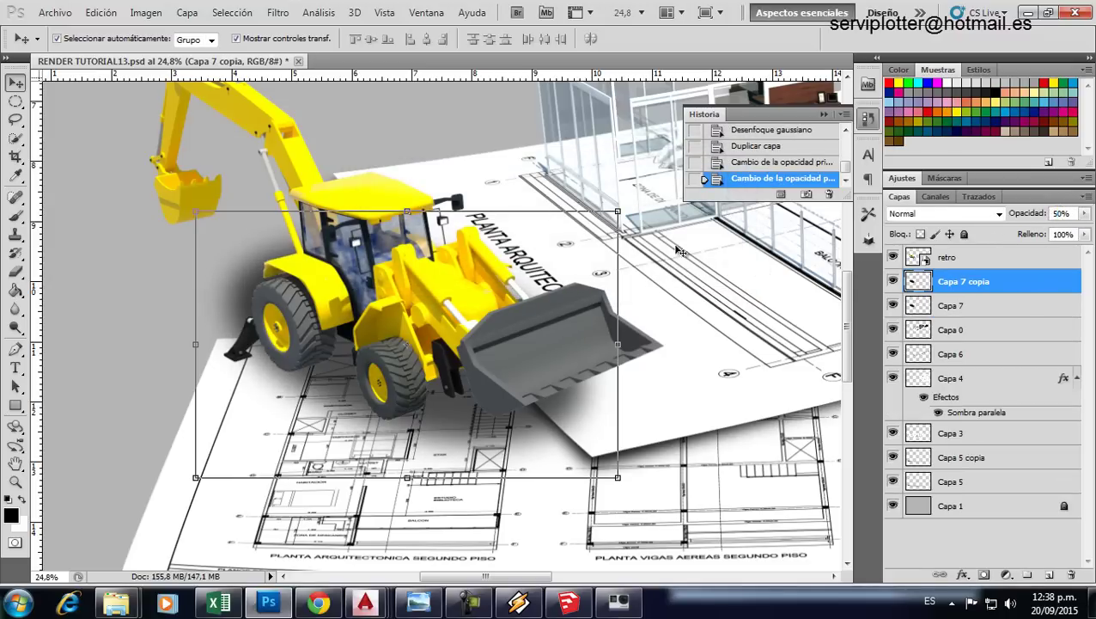
left_click(616, 210)
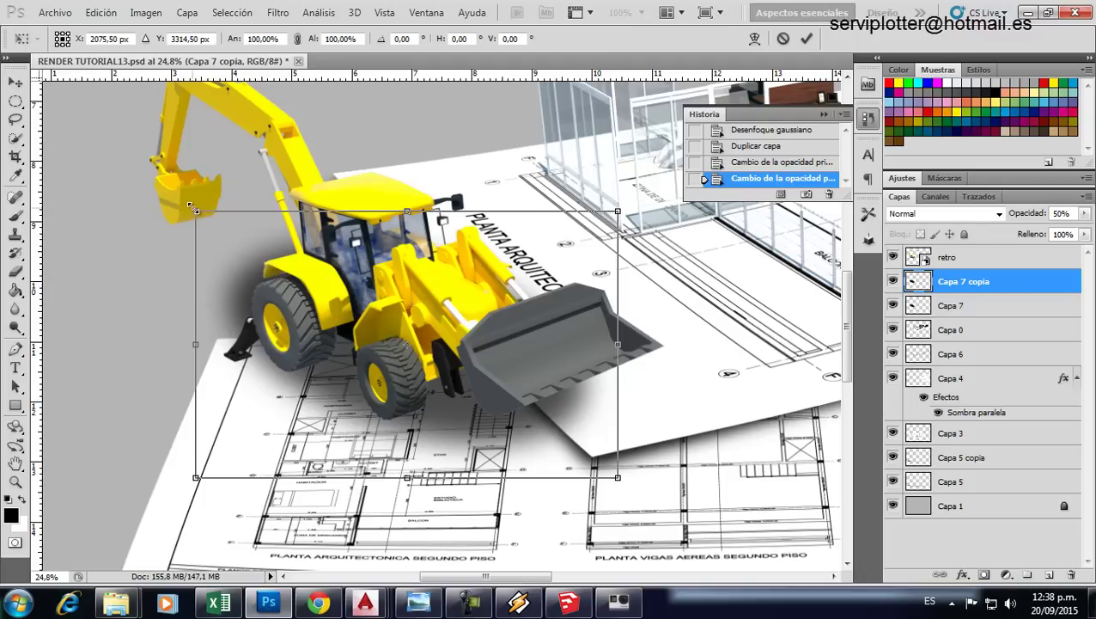
left_click_drag(194, 209, 233, 234)
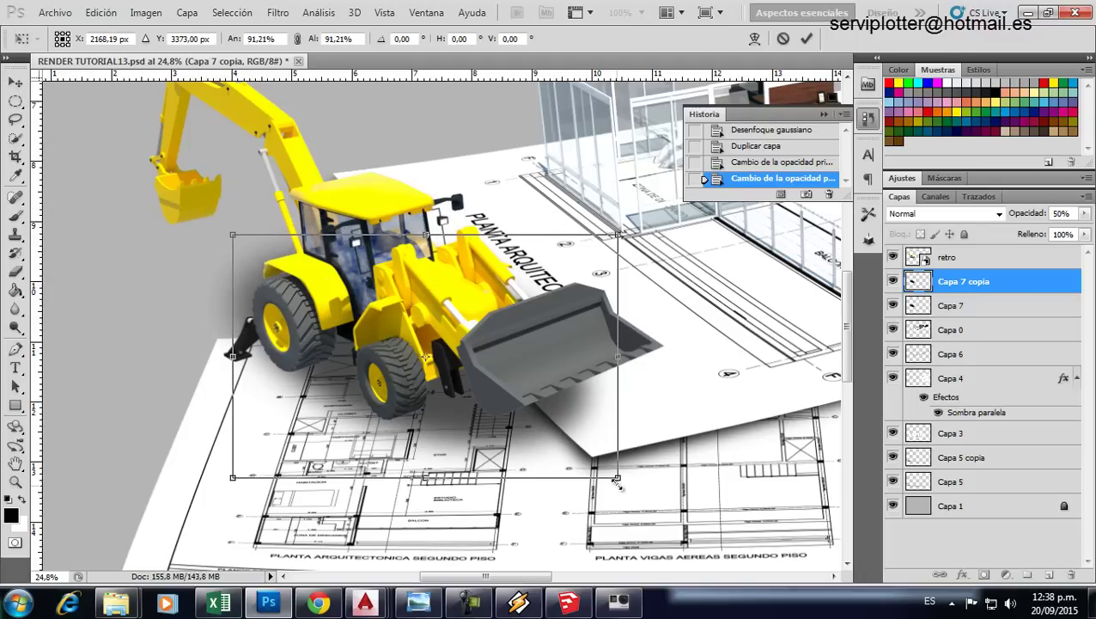
left_click_drag(616, 480, 573, 448)
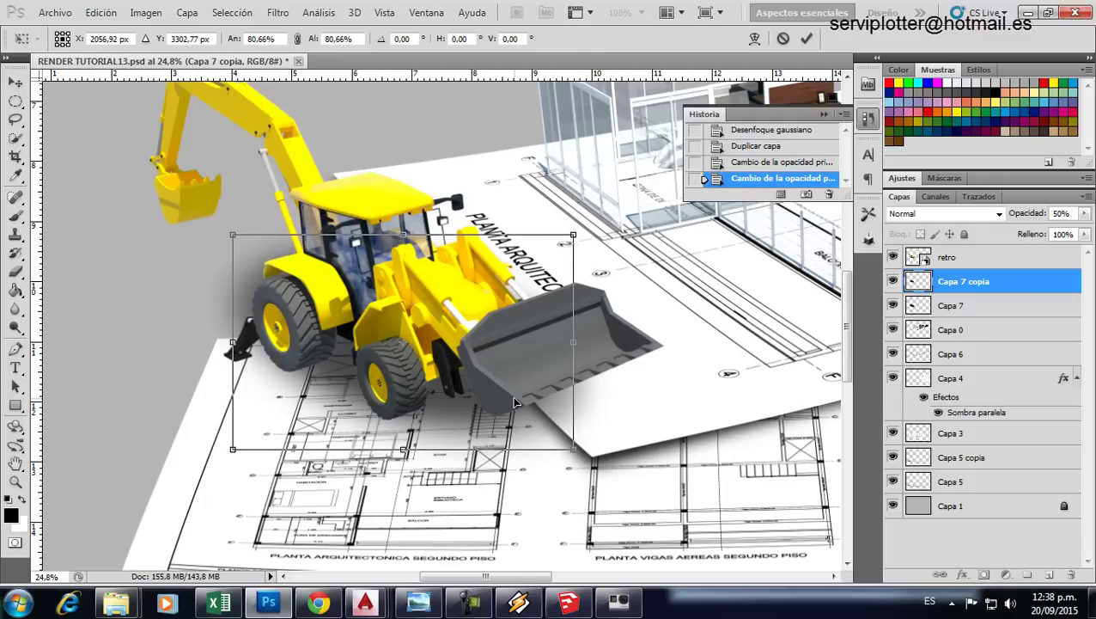
key("Return")
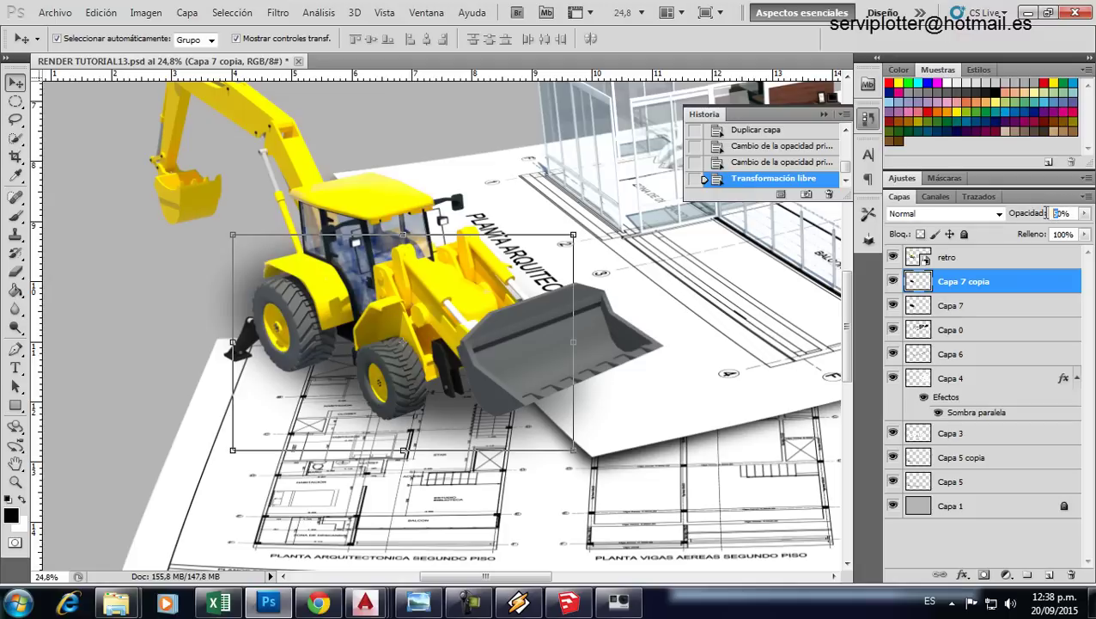
Step: Adjust Capa 7 copia's opacity and shrink it a little more around its centre
left_click_drag(1042, 215, 1041, 214)
type("70")
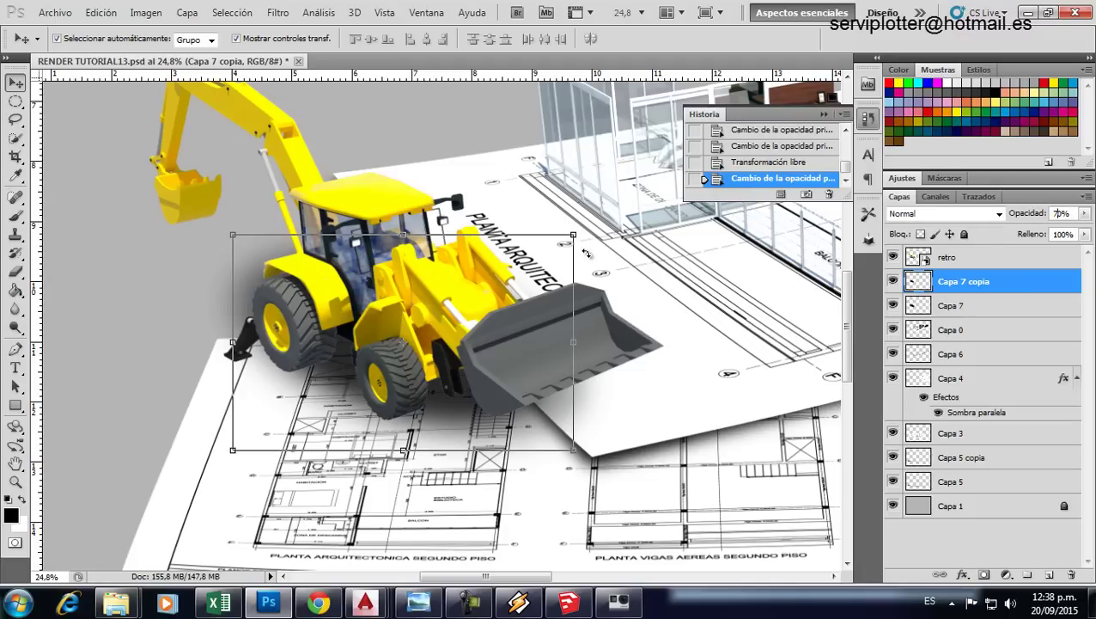
key("ctrl+t")
left_click_drag(230, 227, 247, 242)
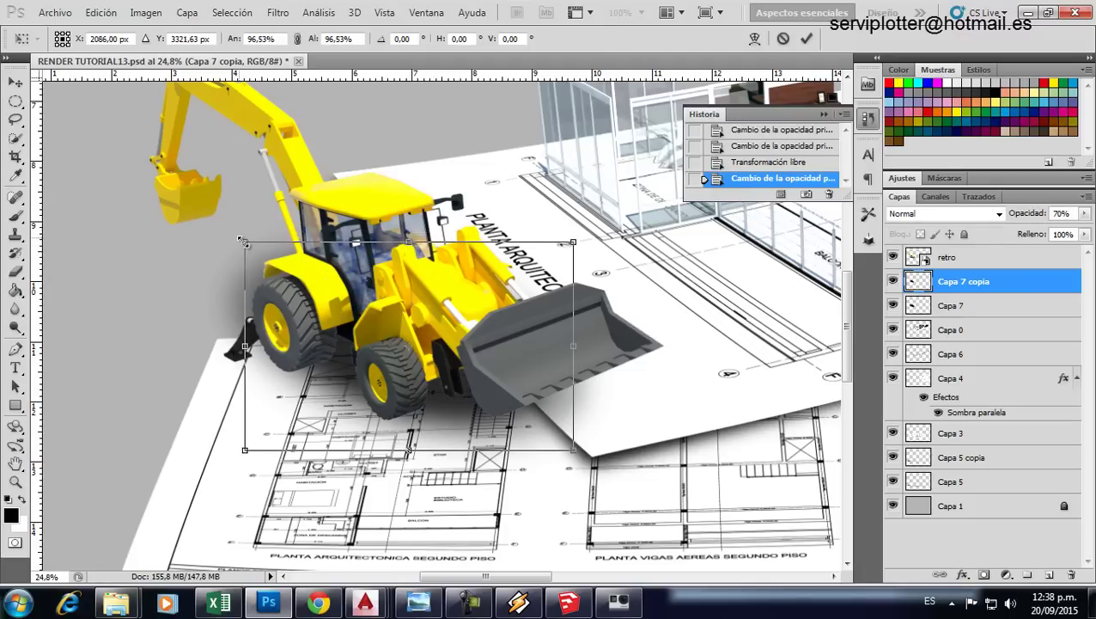
key("Return")
left_click_drag(246, 243, 259, 252)
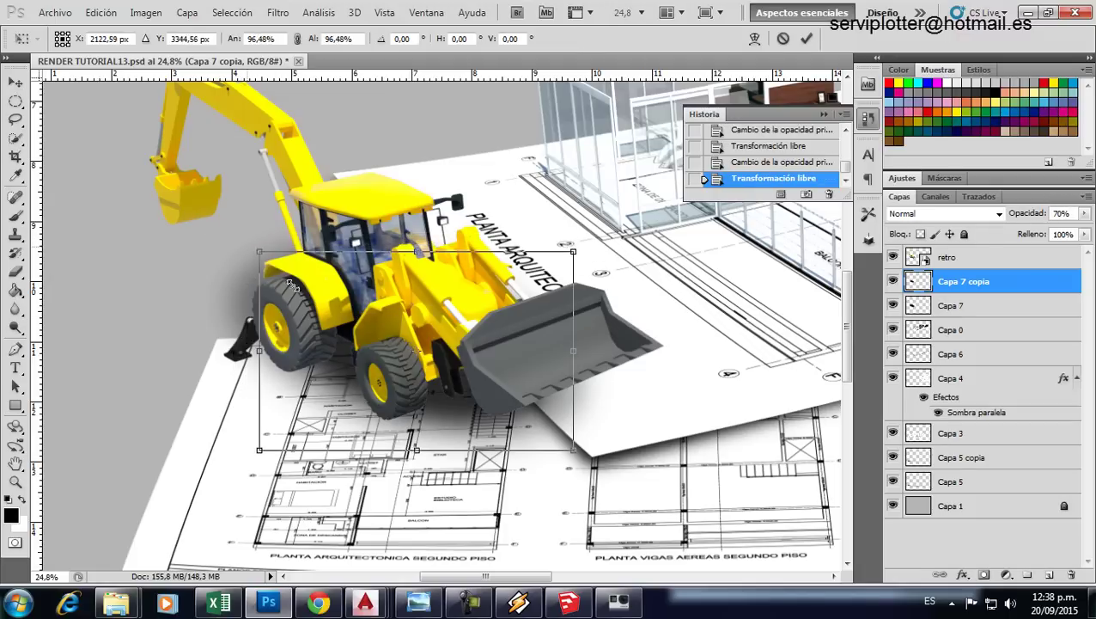
key("Return")
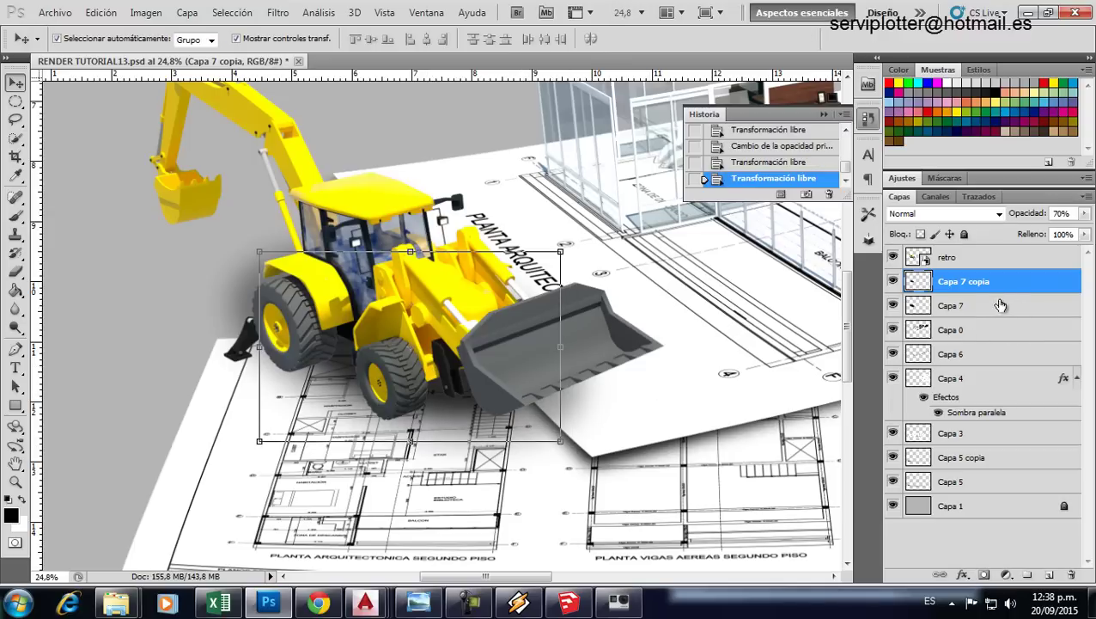
Step: Shrink the original Capa 7 shadow slightly and commit its opacity at 50%
left_click(916, 305)
left_click_drag(206, 223, 225, 237)
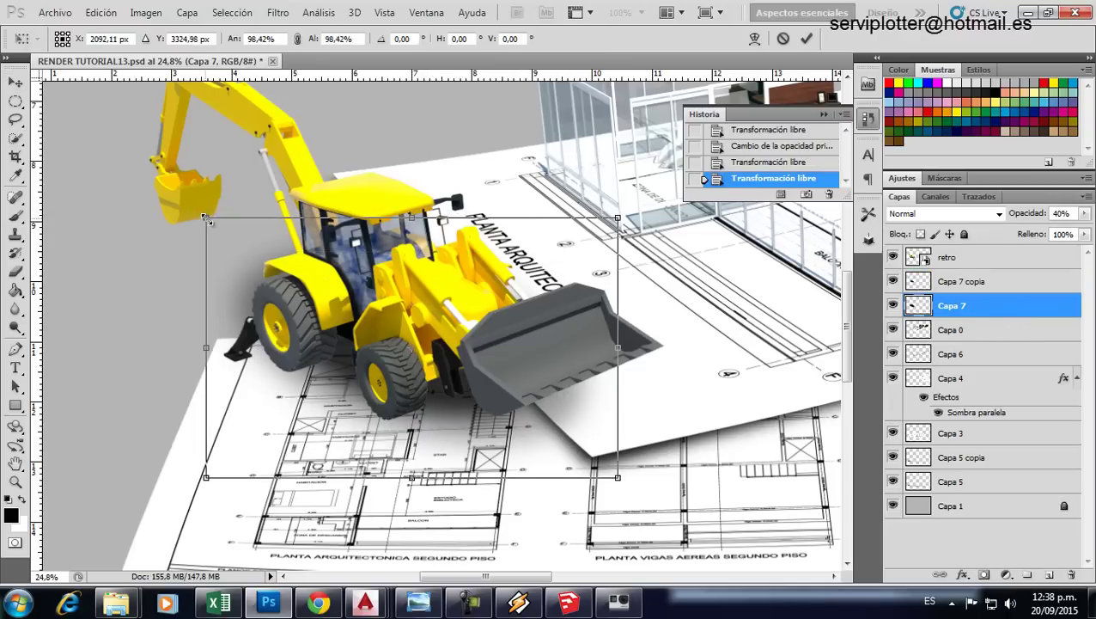
key("Return")
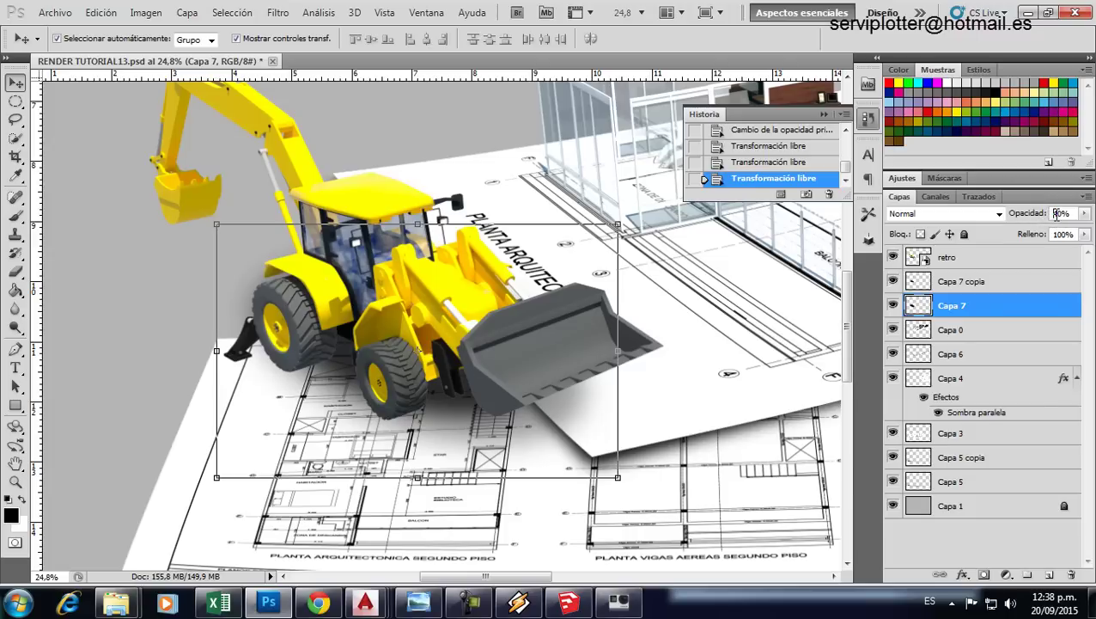
key("Return")
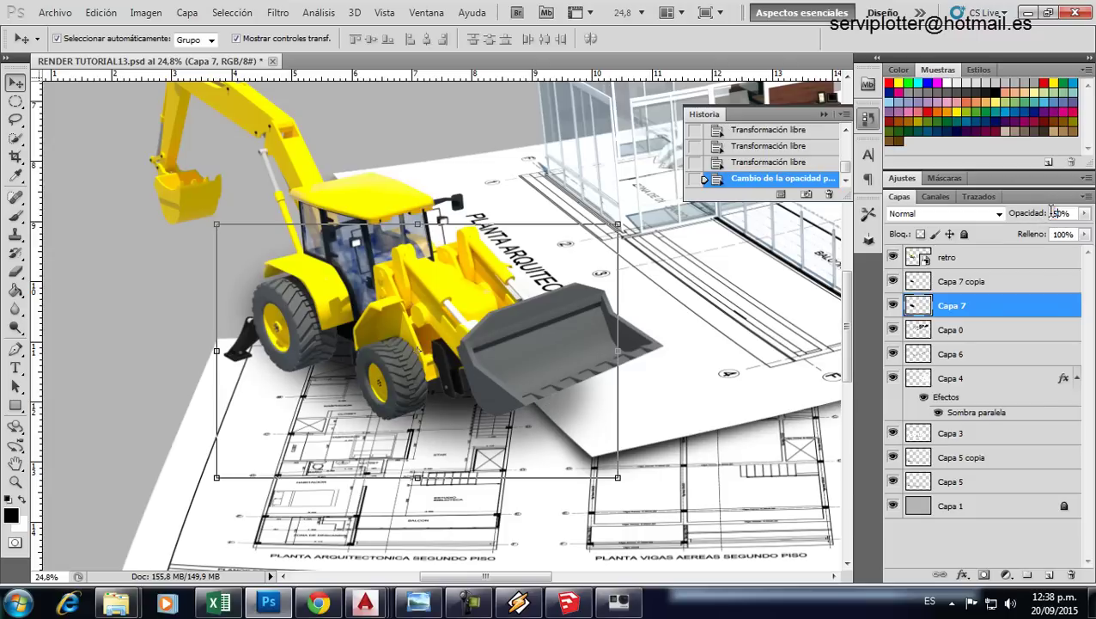
key("ctrl+t")
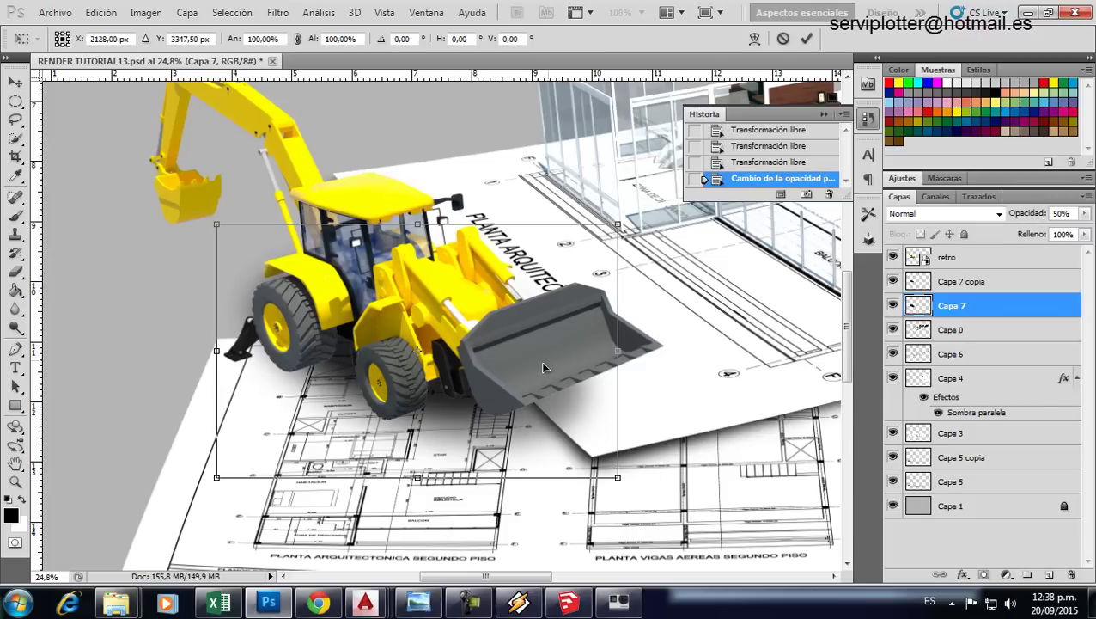
key("Return")
Step: Scale, shift and tilt both shadow layers under the machine, then nudge the backhoe right
left_click(953, 282, "shift")
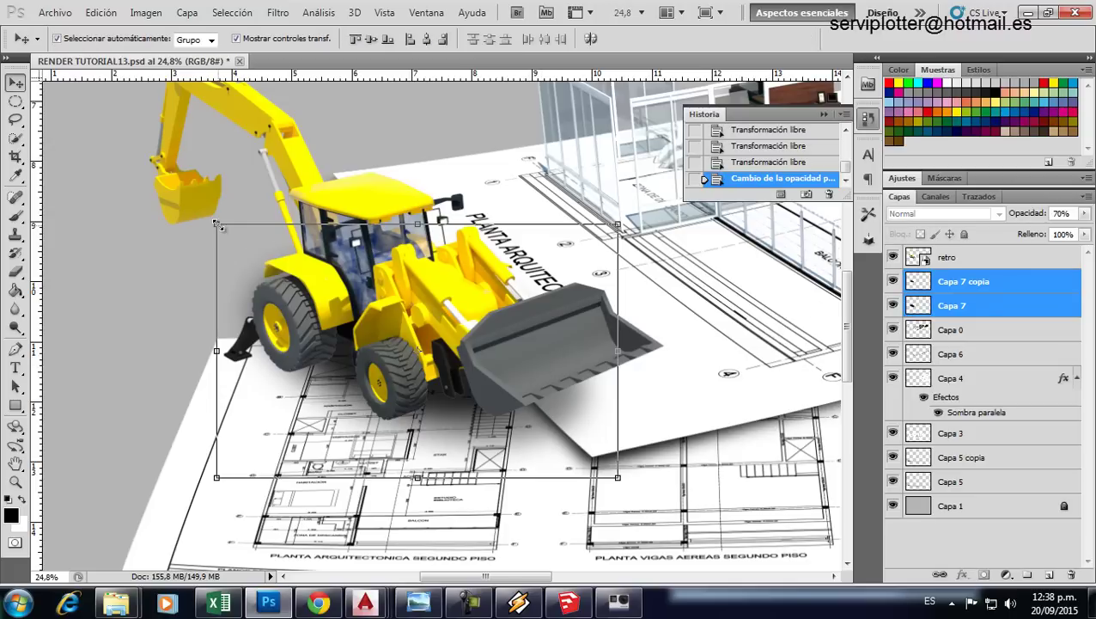
left_click_drag(217, 225, 195, 222)
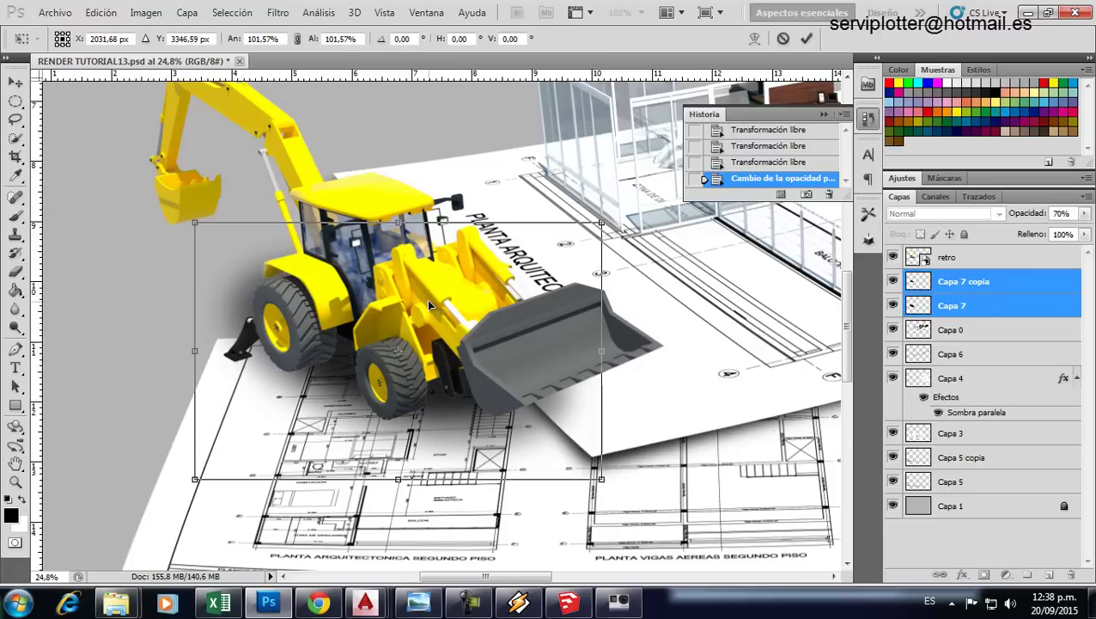
left_click_drag(463, 294, 472, 298)
left_click_drag(625, 220, 612, 206)
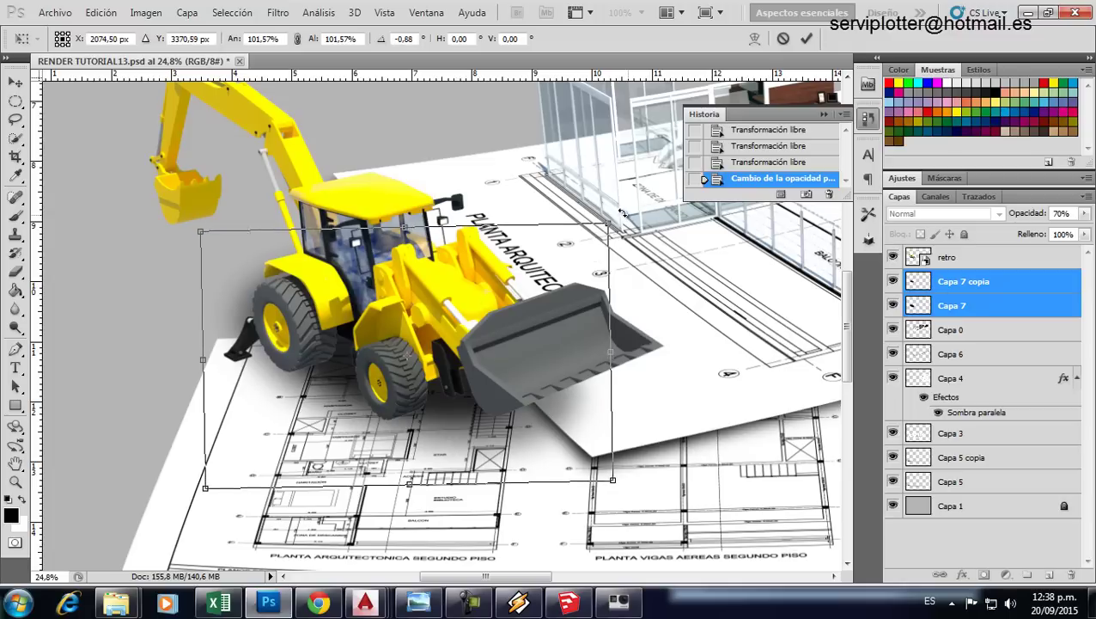
key("Return")
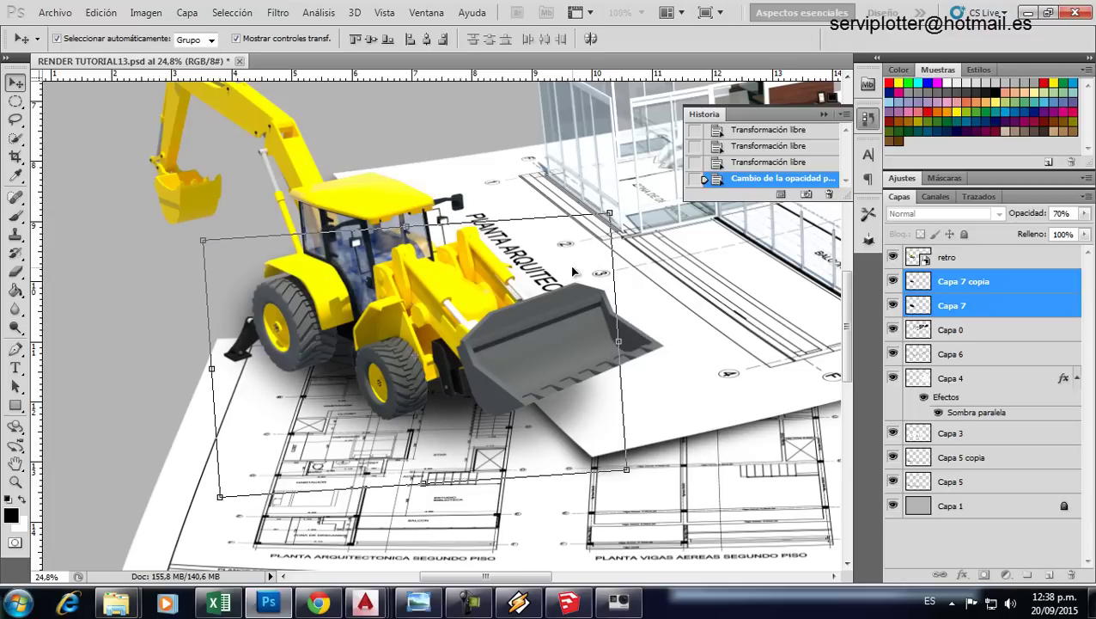
left_click(142, 351)
mouse_move(283, 349)
left_mouse_down()
mouse_move(302, 358)
mouse_move(295, 349)
left_mouse_up()
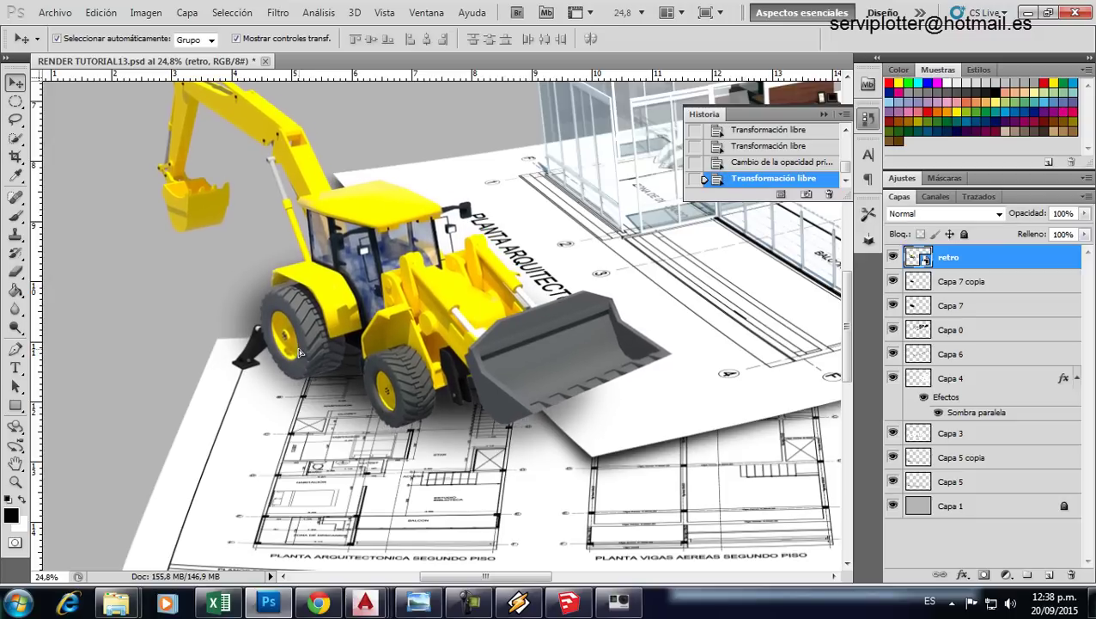
Step: Zoom in on the backhoe and hide the Capa 7 copia and Capa 7 layers
scroll(284, 344, "down", 2, "alt")
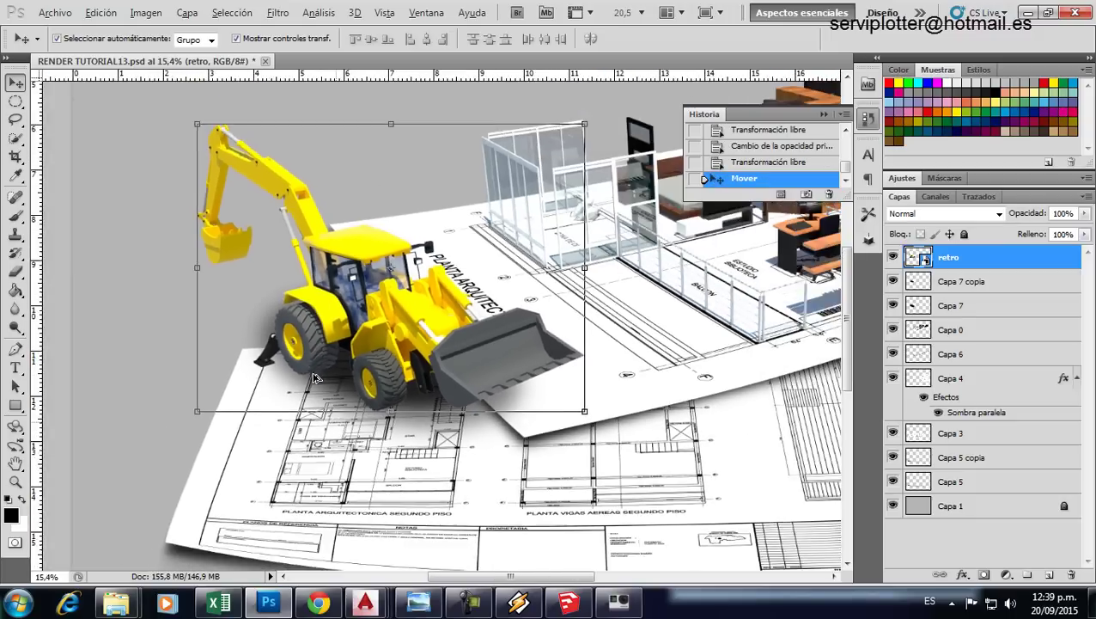
scroll(284, 344, "down", 2, "alt")
scroll(284, 344, "down", 1, "alt")
left_click(52, 387)
scroll(275, 361, "up", 2, "alt")
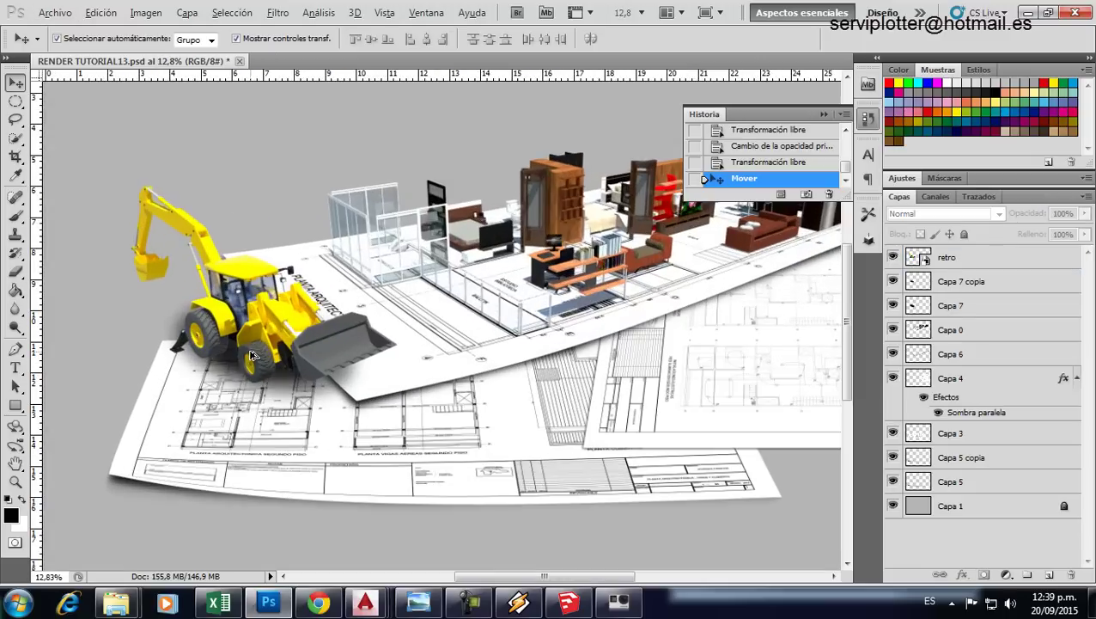
scroll(248, 388, "up", 1, "alt")
scroll(242, 394, "up", 2, "alt")
scroll(257, 404, "up", 2, "alt")
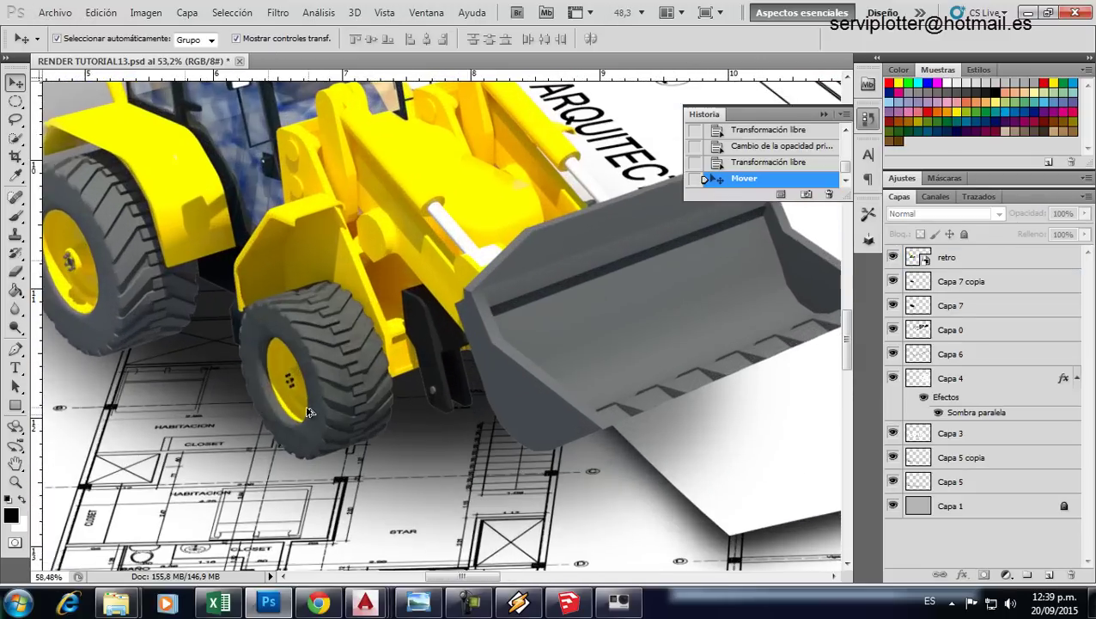
scroll(378, 413, "down", 2, "alt")
scroll(331, 441, "up", 1, "alt")
scroll(331, 440, "up", 1, "alt")
scroll(374, 424, "up", 1, "alt")
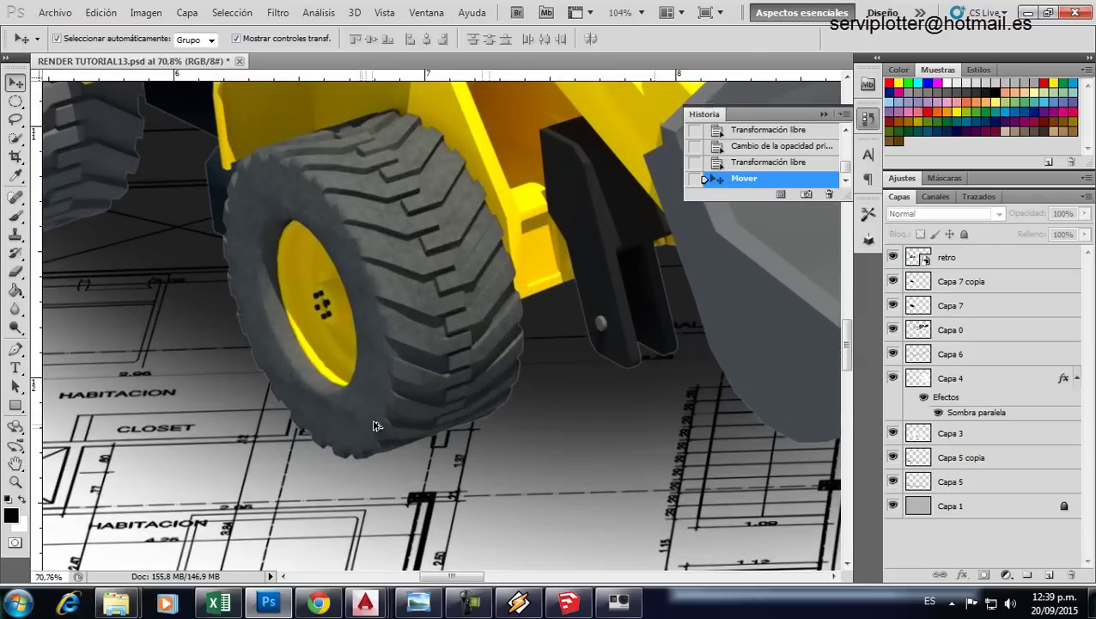
scroll(374, 424, "down", 3, "alt")
scroll(369, 408, "down", 1, "alt")
scroll(369, 409, "down", 1, "alt")
left_click(894, 281)
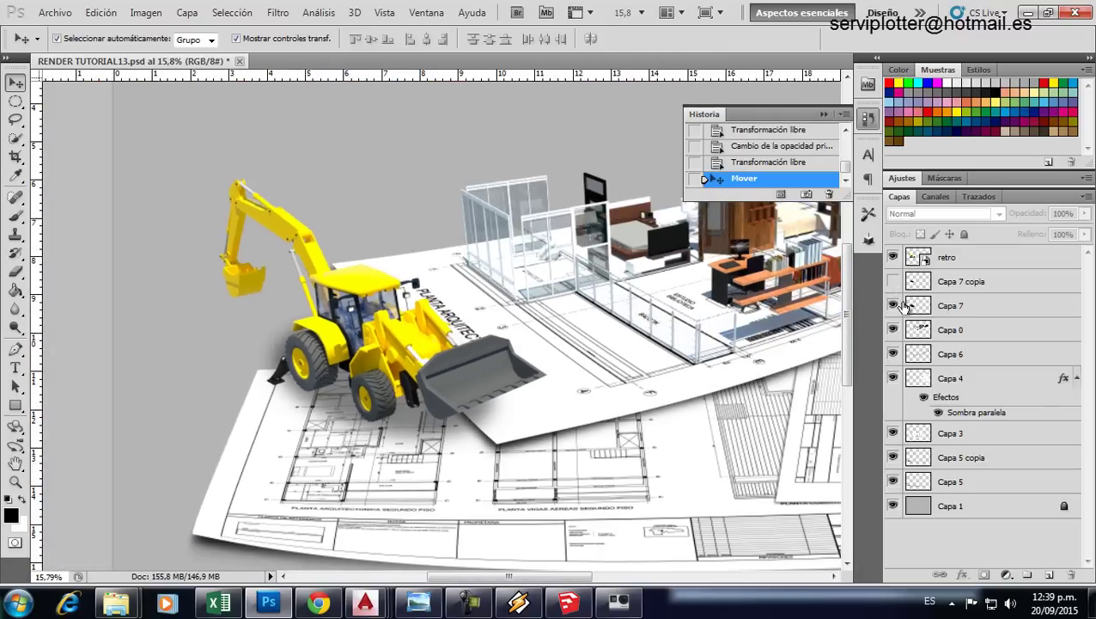
left_click(946, 305)
left_click(893, 305)
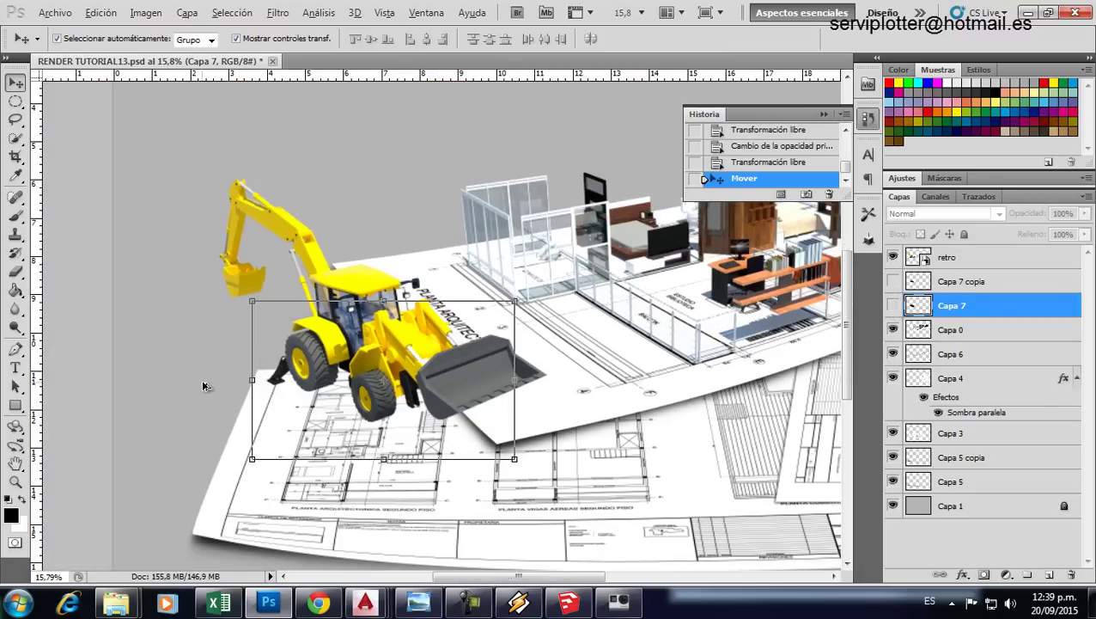
Step: Show both shadow layers briefly to compare, then hide them again
scroll(202, 379, "down", 5, "alt")
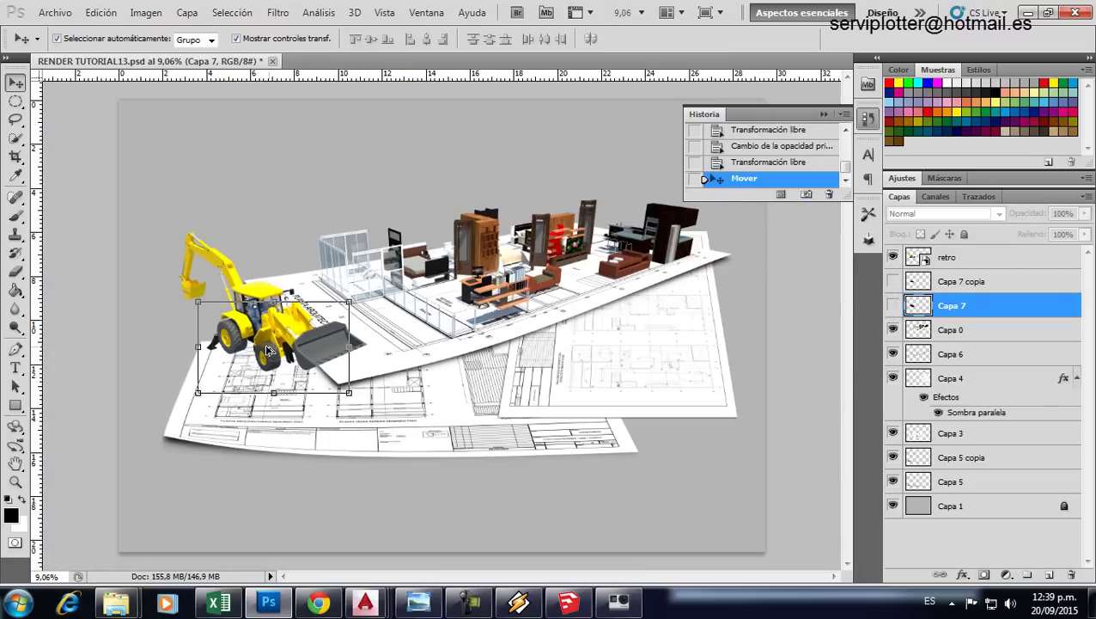
scroll(266, 339, "up", 3, "alt")
scroll(271, 342, "up", 3, "alt")
scroll(272, 342, "down", 3, "alt")
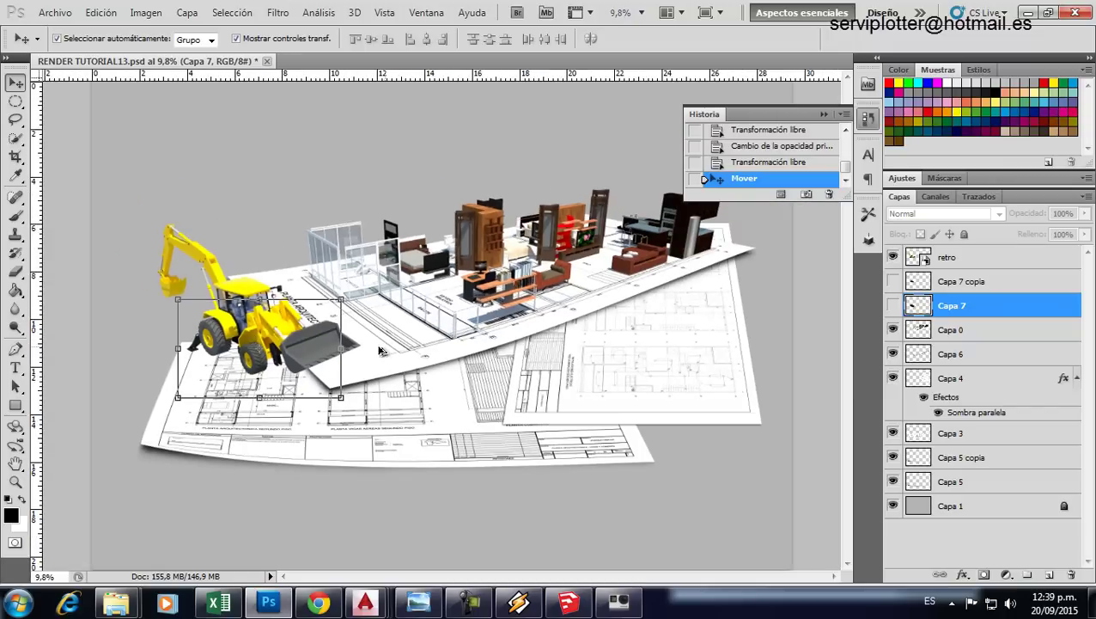
left_click(909, 282)
left_click(894, 282)
left_click(894, 305)
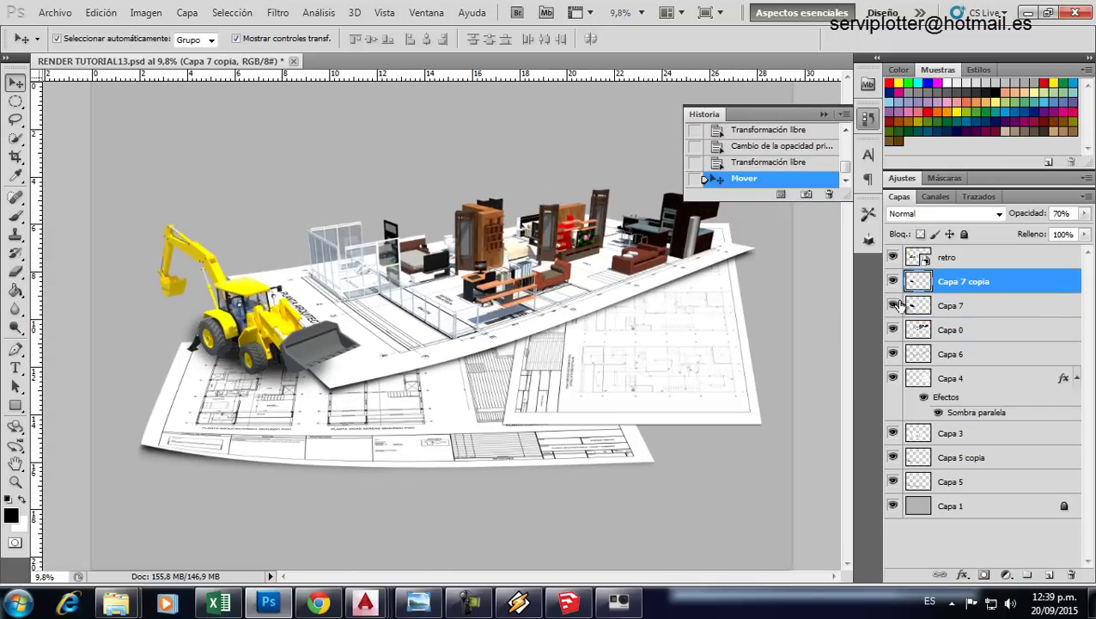
left_click(894, 305)
left_click(894, 282)
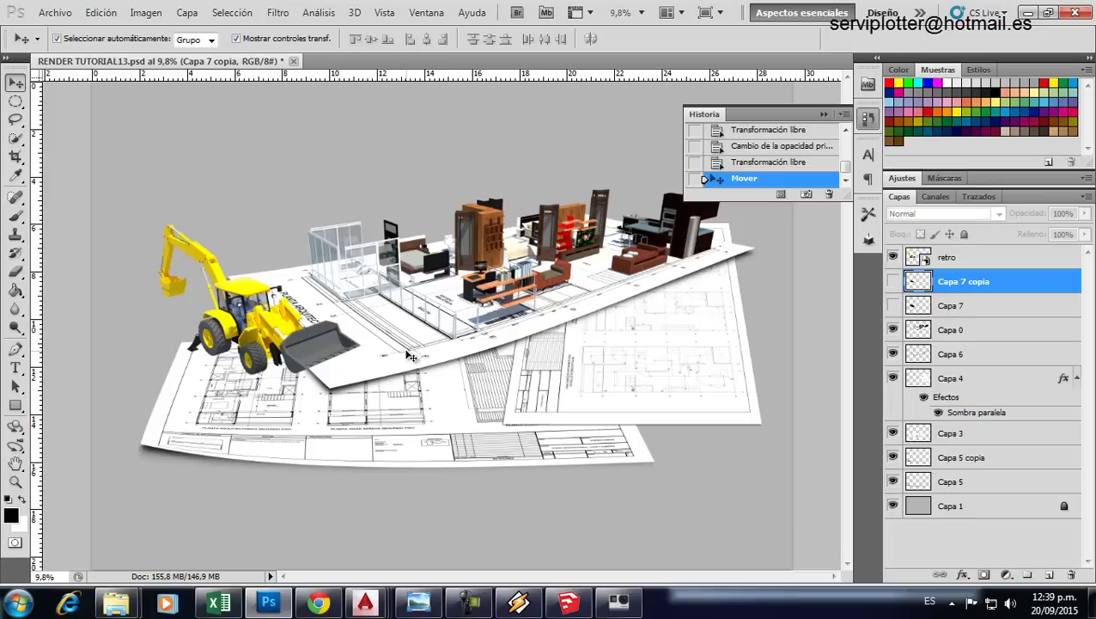
Step: Save the image as JPEG, replacing RENDER TUTORIAL13.jpg with default quality settings
left_click(55, 12)
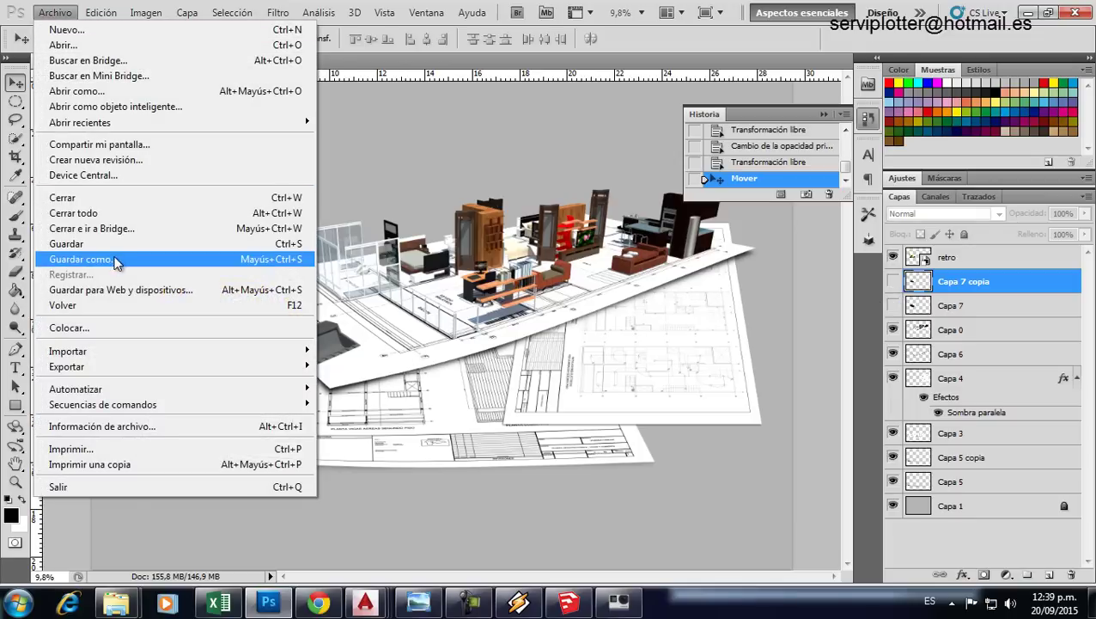
left_click(115, 260)
left_click(260, 372)
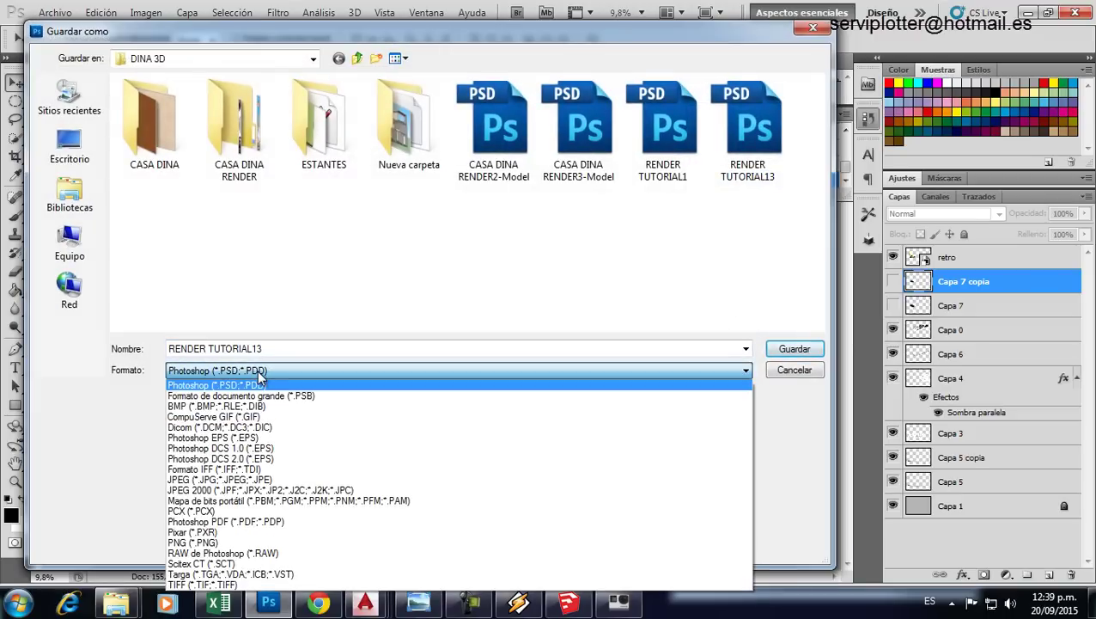
left_click(269, 479)
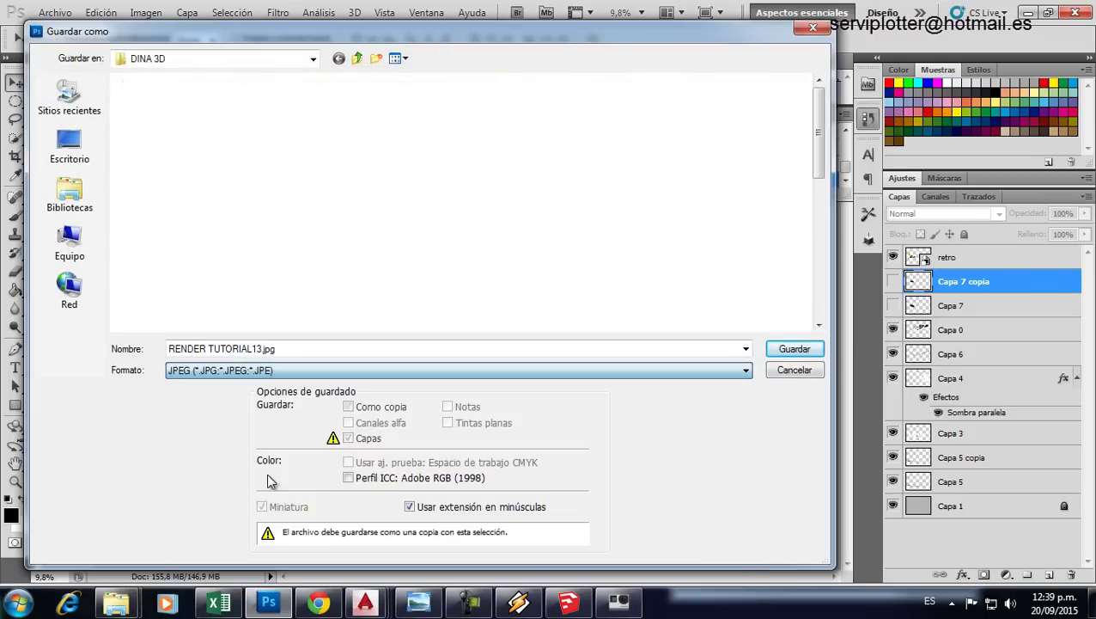
left_click(794, 349)
left_click(472, 240)
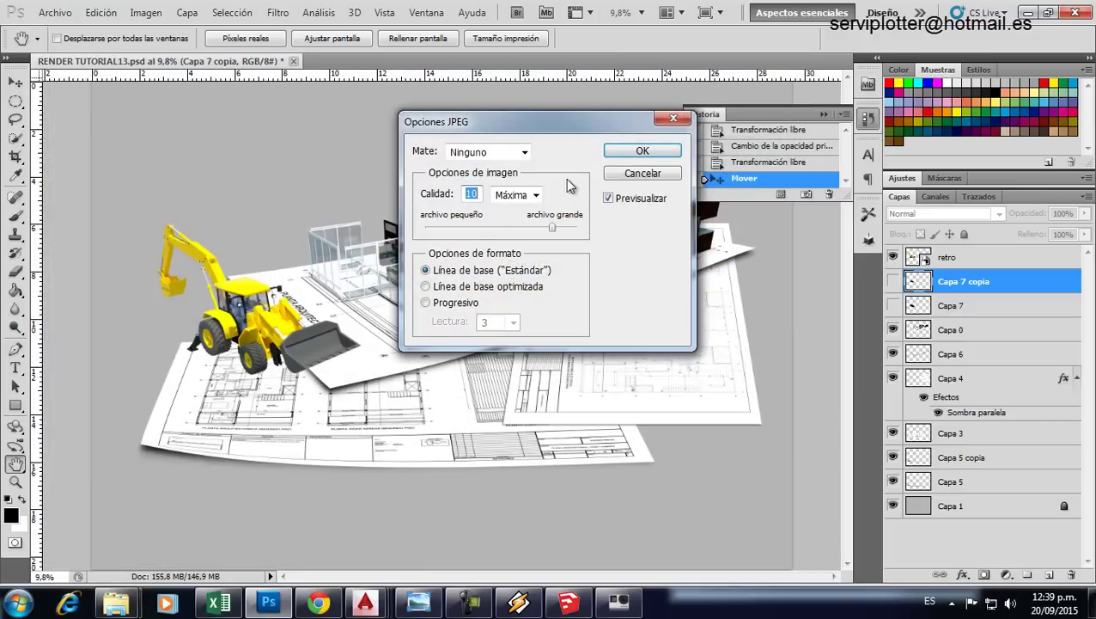
left_click(615, 157)
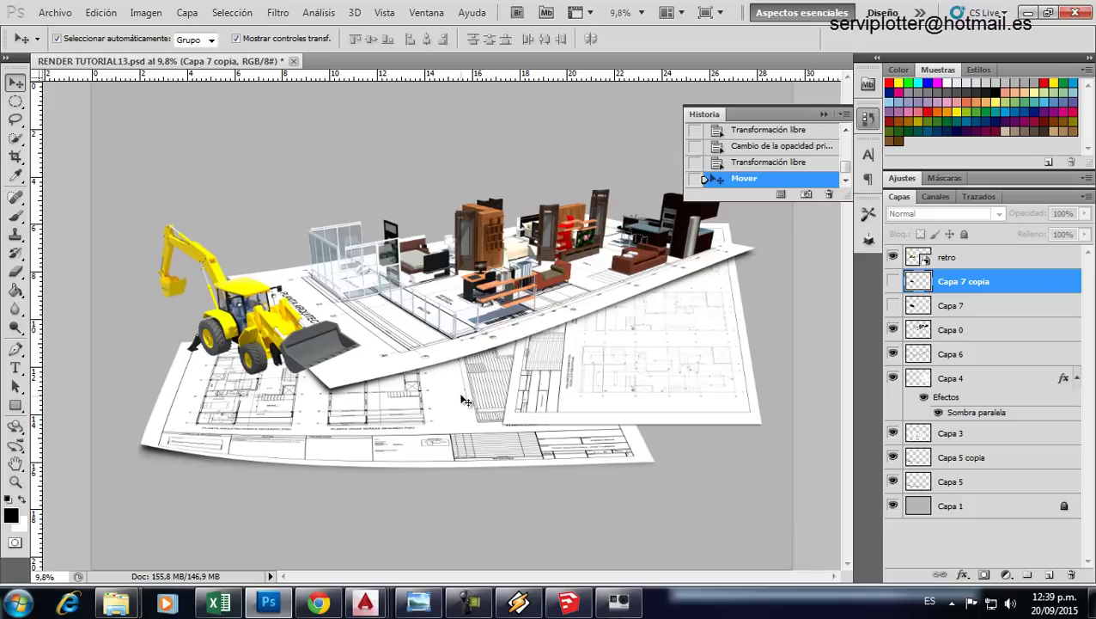
mouse_move(116, 603)
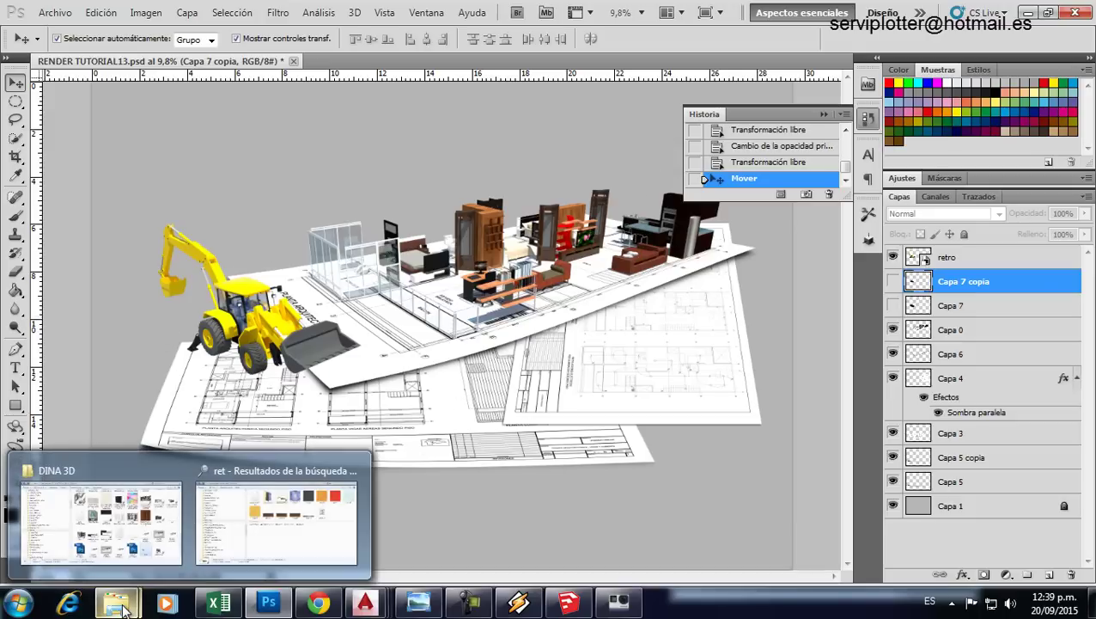
Step: Open RENDER TUTORIAL13 from the DINA 3D folder in Windows Photo Viewer
left_click(101, 520)
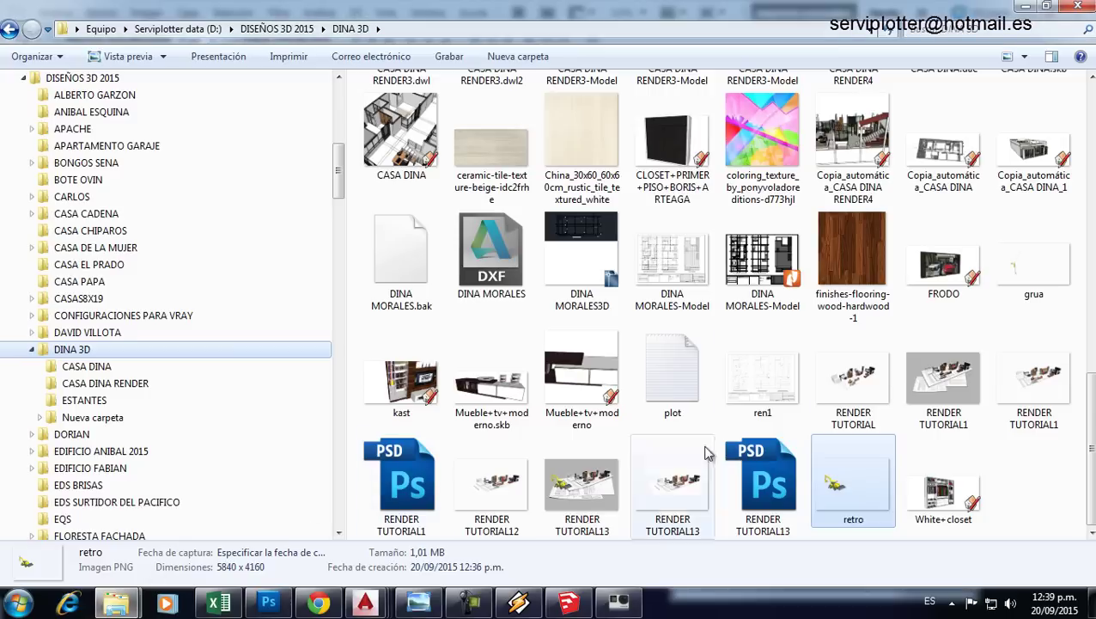
double_click(582, 485)
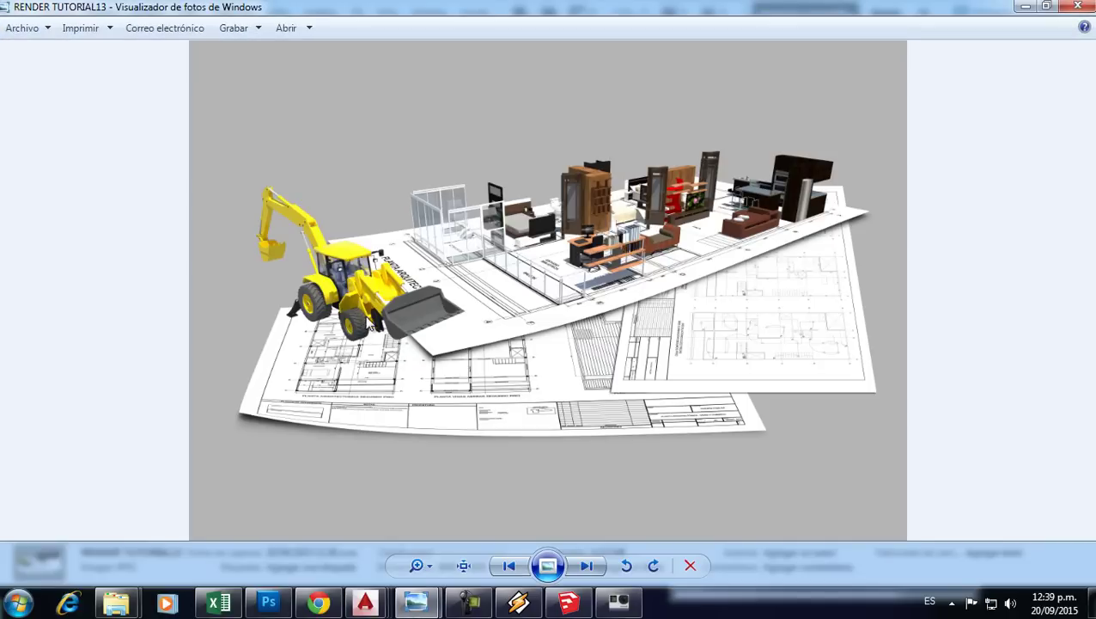
scroll(276, 310, "down", 1)
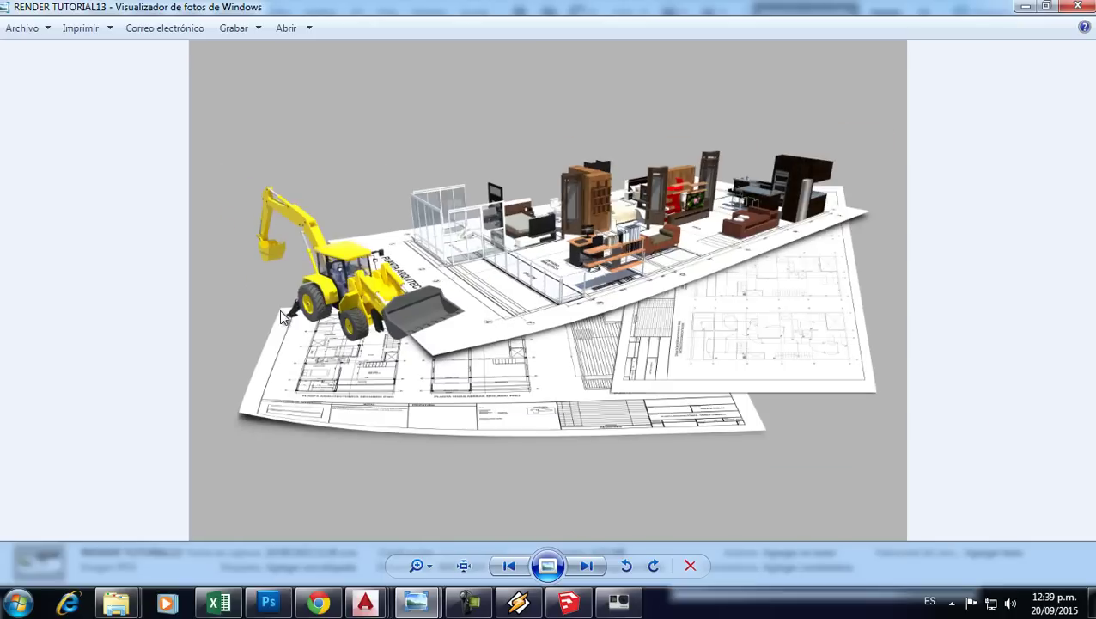